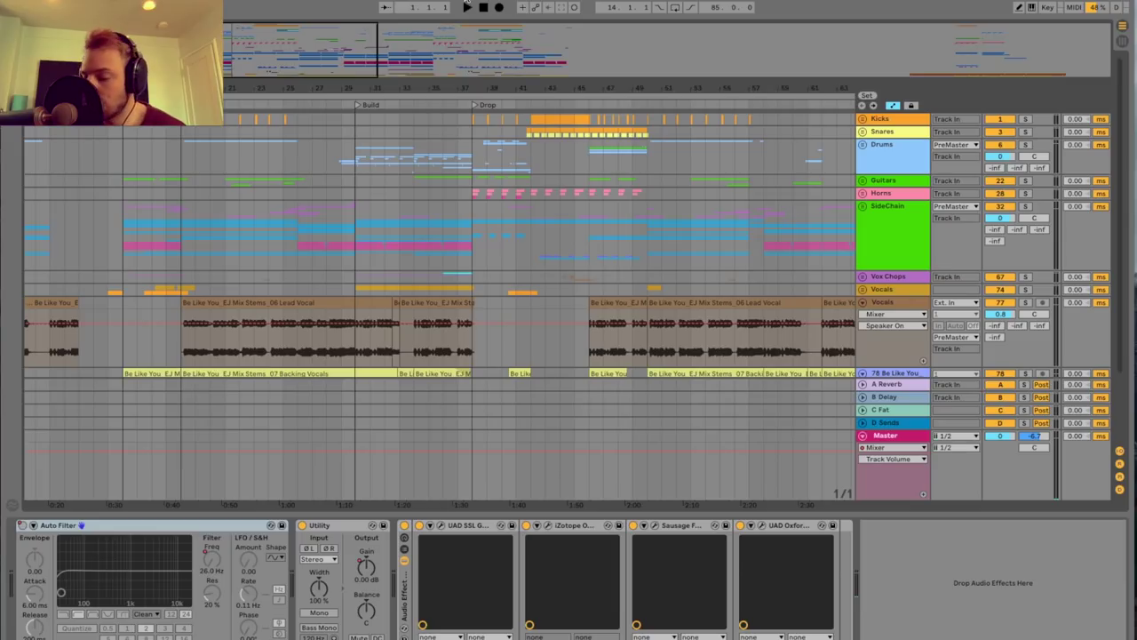
Play the arrangement from bar 14 through the verse, build and drop.
{"action": "left_click_drag", "start_coordinate": [298, 62], "coordinate": [298, 59]}
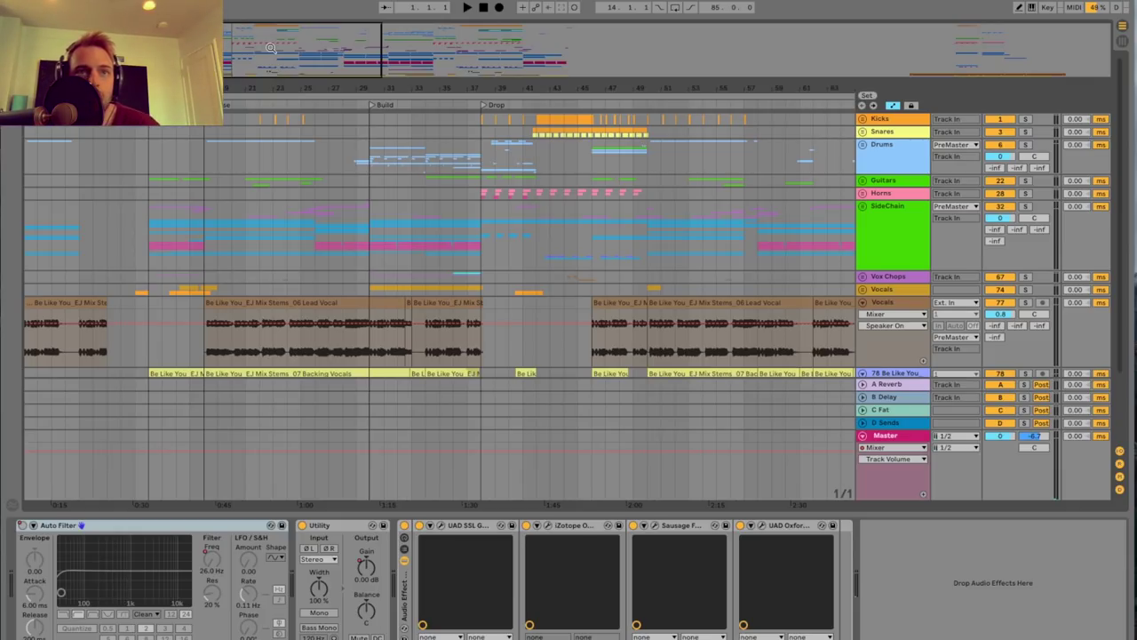
{"action": "left_click", "coordinate": [307, 93]}
{"action": "left_click_drag", "start_coordinate": [308, 95], "coordinate": [302, 111]}
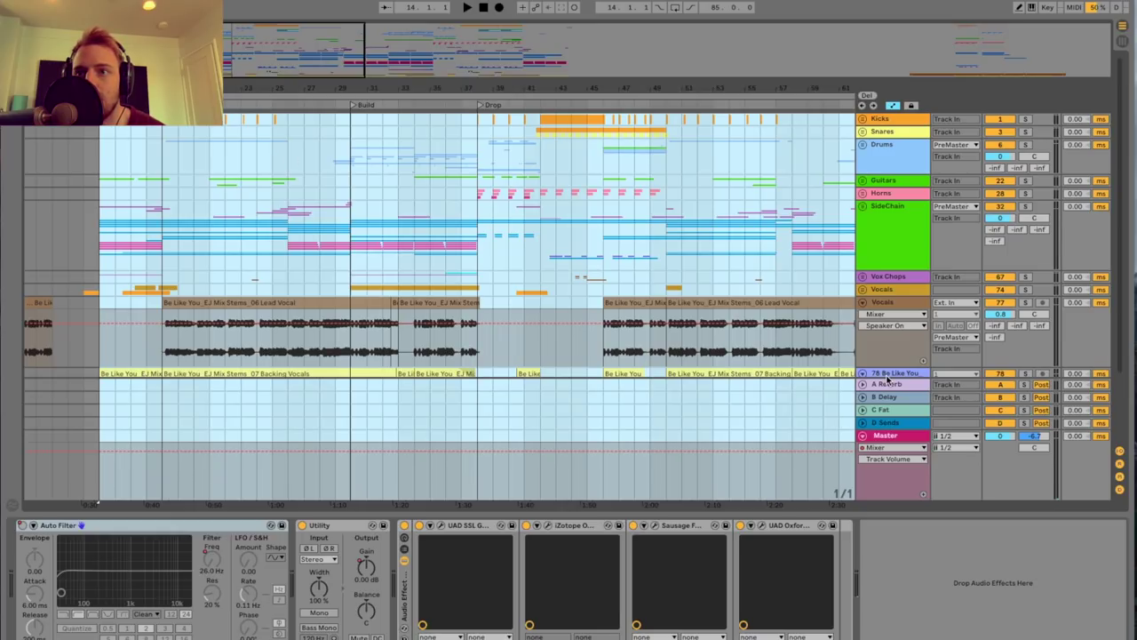
{"action": "scroll", "coordinate": [804, 333], "scroll_direction": "down", "scroll_amount": 3}
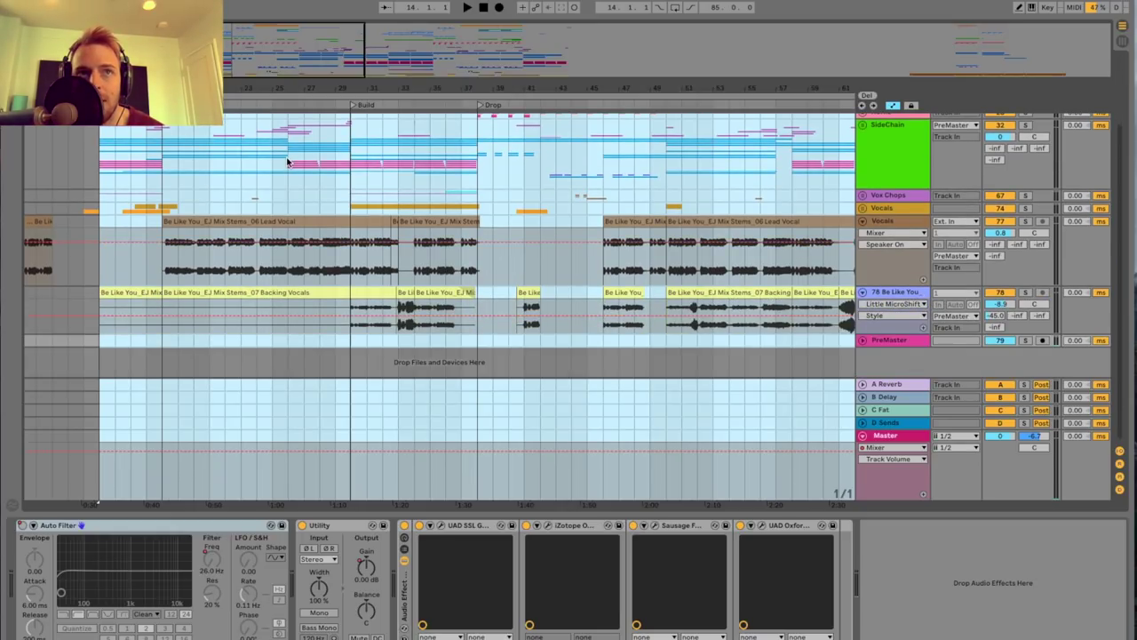
{"action": "scroll", "coordinate": [293, 161], "scroll_direction": "up", "scroll_amount": 3}
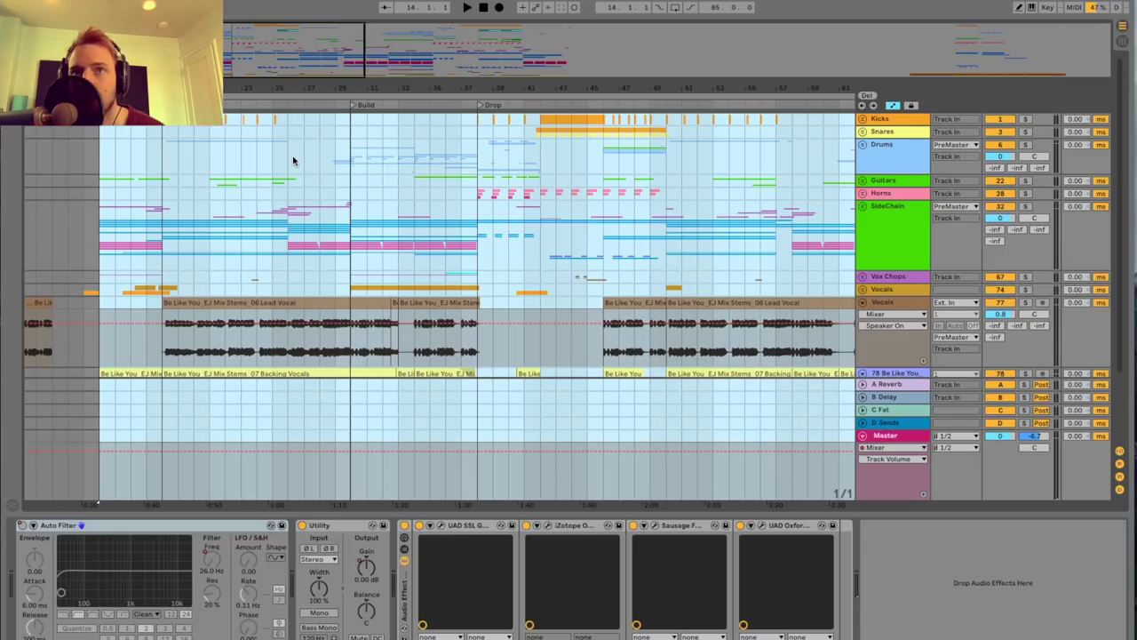
{"action": "key", "text": "space"}
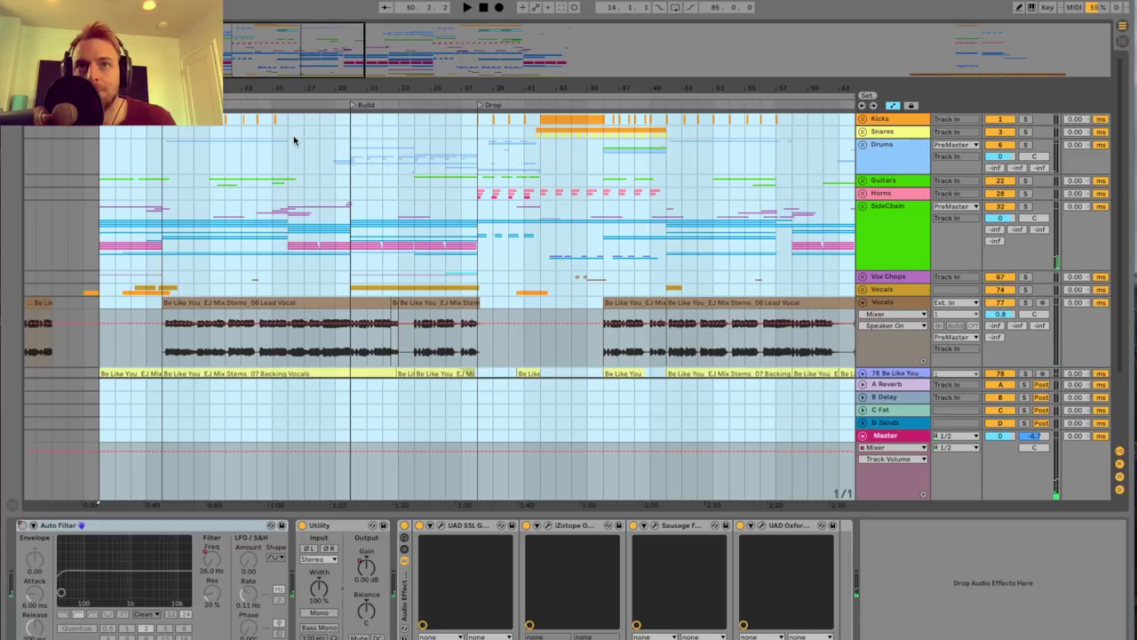
Turn off the Audio Effect Rack on the PreMaster track and hide the device view.
{"action": "scroll", "coordinate": [815, 263], "scroll_direction": "down", "scroll_amount": 3}
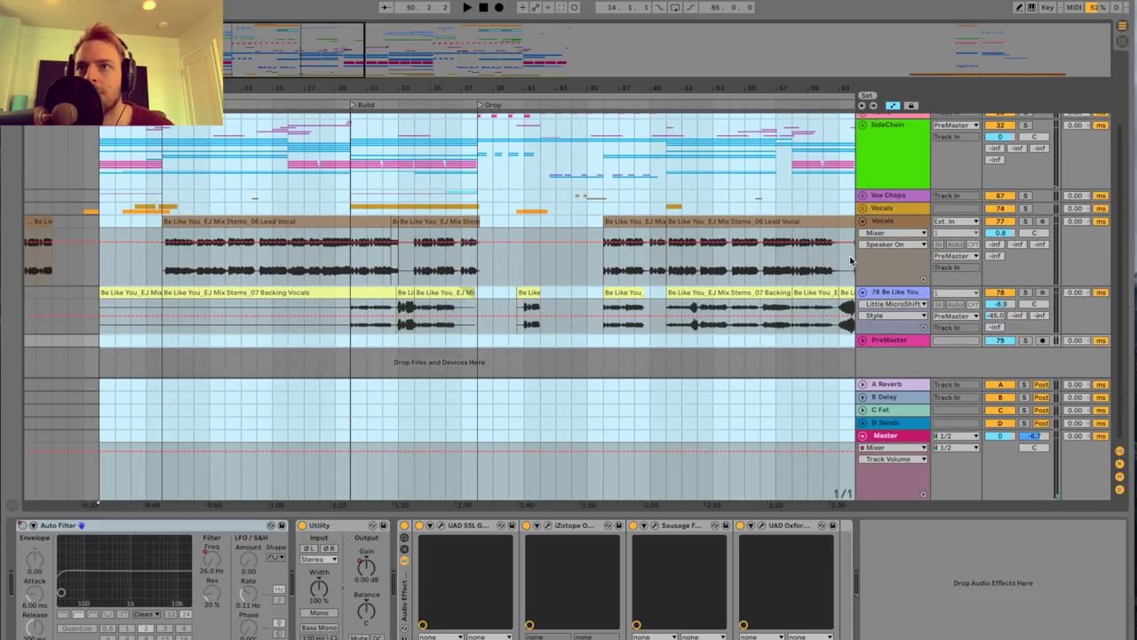
{"action": "scroll", "coordinate": [835, 247], "scroll_direction": "up", "scroll_amount": 2}
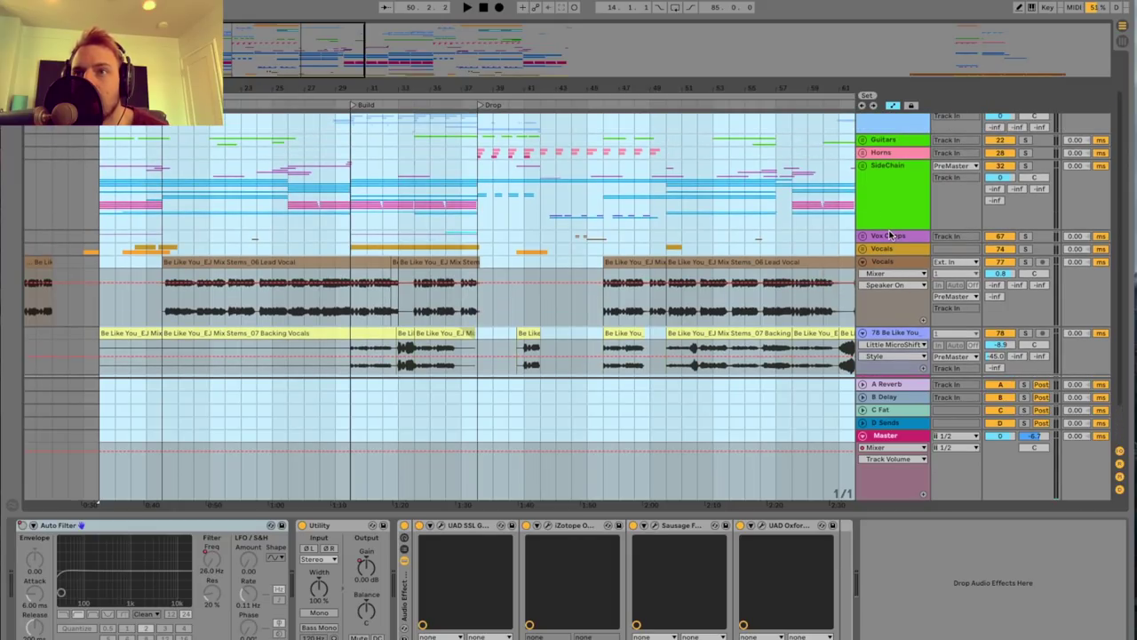
{"action": "scroll", "coordinate": [891, 235], "scroll_direction": "up", "scroll_amount": 1}
{"action": "scroll", "coordinate": [891, 235], "scroll_direction": "down", "scroll_amount": 2}
{"action": "left_click", "coordinate": [902, 341]}
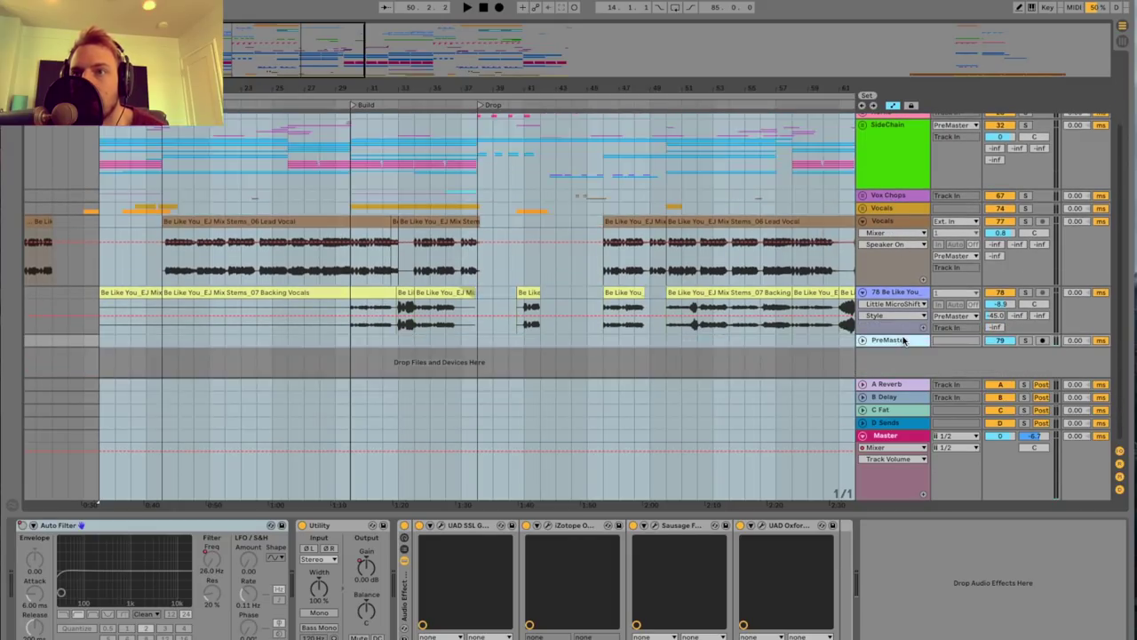
{"action": "left_click", "coordinate": [405, 526]}
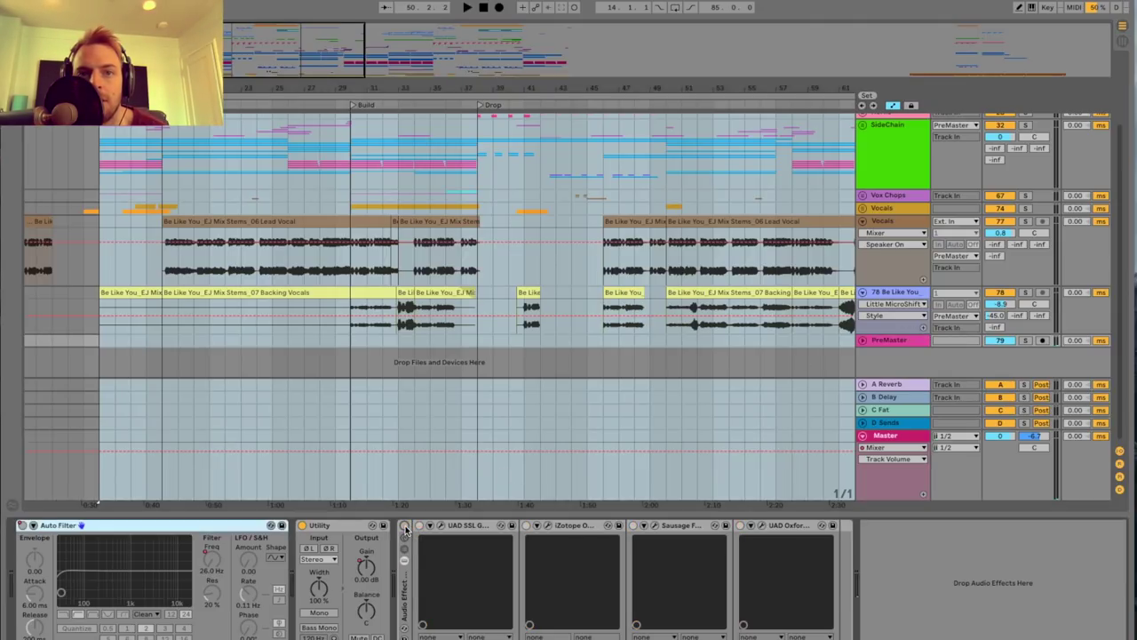
{"action": "left_click_drag", "start_coordinate": [452, 515], "coordinate": [457, 530]}
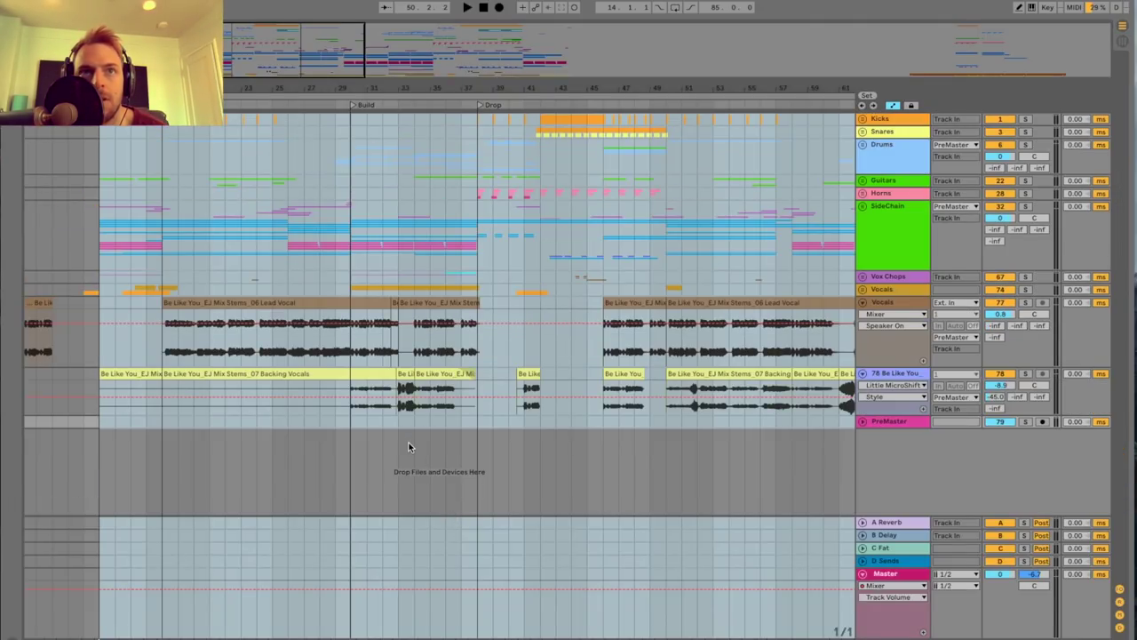
Unfold the Kicks group and expand the KRANE kick track inside it to show its waveforms.
{"action": "left_click_drag", "start_coordinate": [329, 50], "coordinate": [323, 70]}
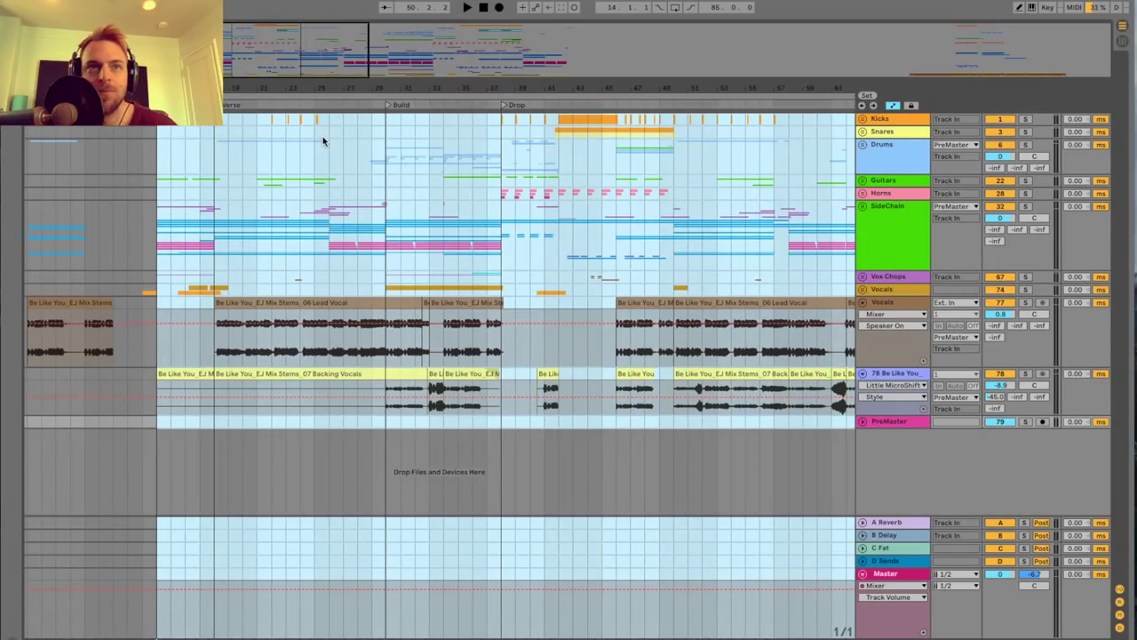
{"action": "left_click_drag", "start_coordinate": [302, 83], "coordinate": [292, 86]}
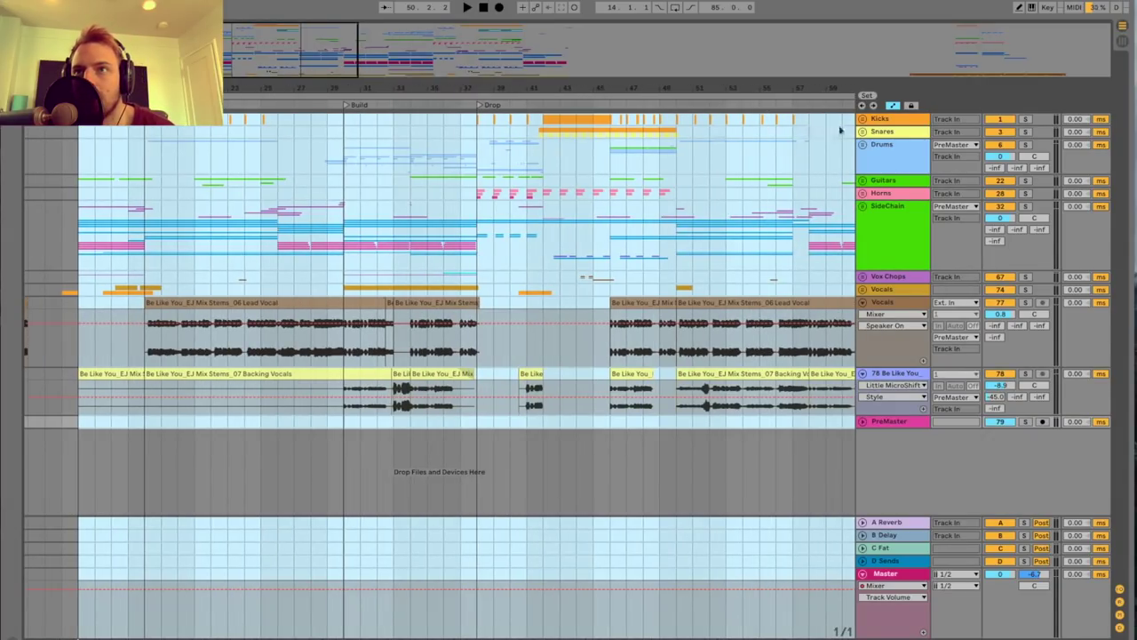
{"action": "left_click", "coordinate": [892, 123]}
{"action": "left_click", "coordinate": [863, 119]}
{"action": "scroll", "coordinate": [480, 242], "scroll_direction": "left", "scroll_amount": 5}
{"action": "left_click_drag", "start_coordinate": [238, 68], "coordinate": [240, 78]}
{"action": "scroll", "coordinate": [340, 173], "scroll_direction": "left", "scroll_amount": 3}
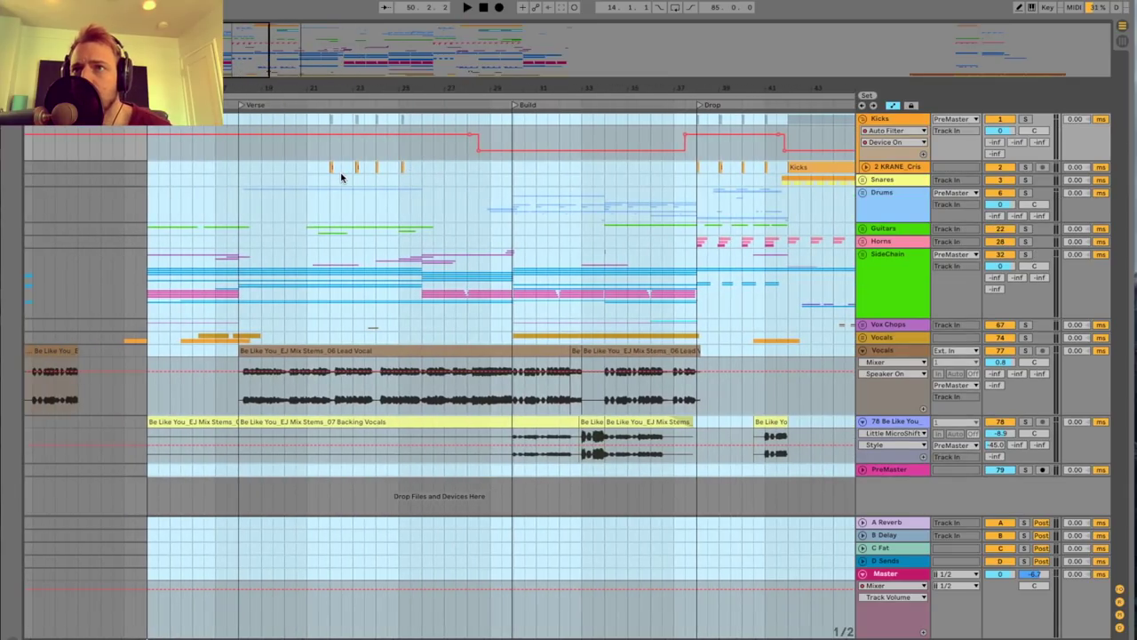
{"action": "left_click", "coordinate": [865, 172]}
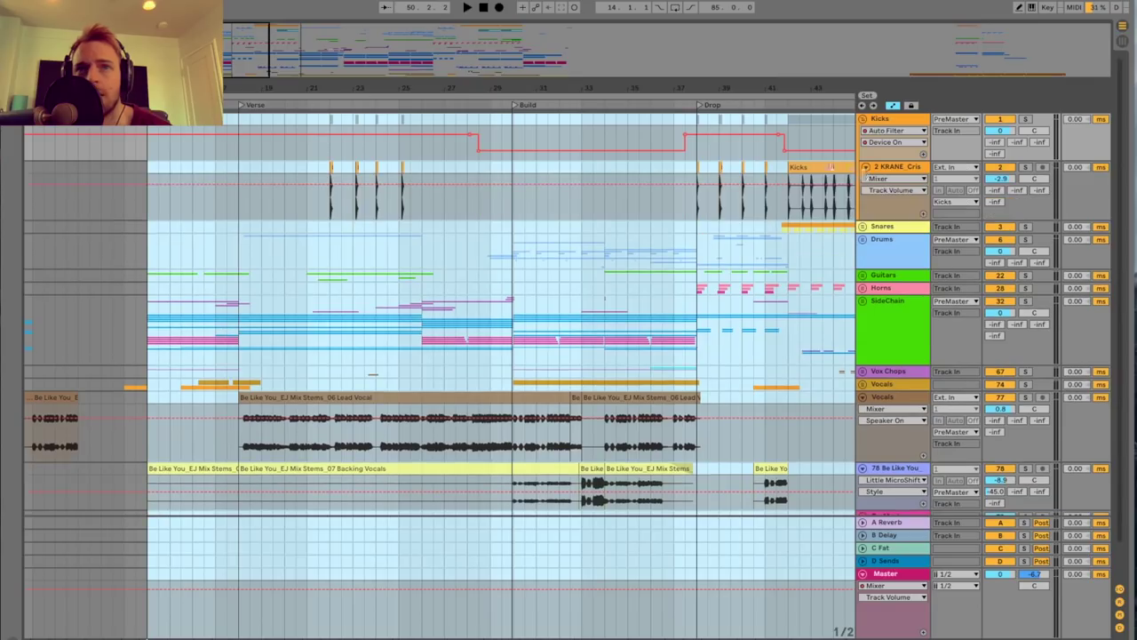
Solo the Kicks group and place the playback start in bar 21, shortly before the first verse kick.
{"action": "key", "text": "plus"}
{"action": "scroll", "coordinate": [267, 178], "scroll_direction": "left", "scroll_amount": 3}
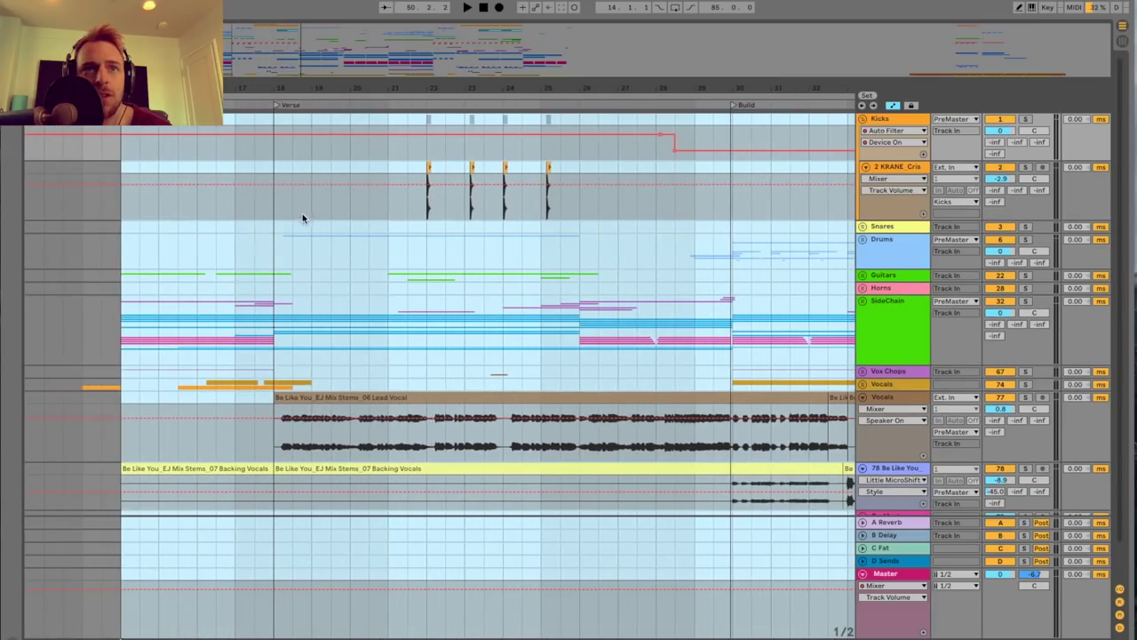
{"action": "left_click", "coordinate": [297, 208]}
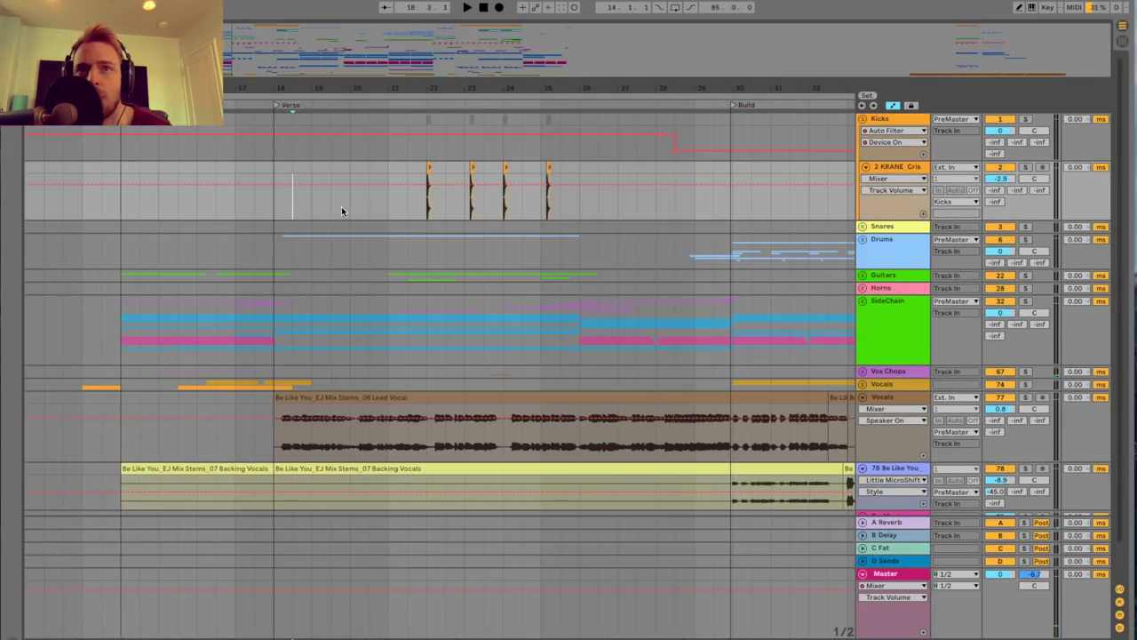
{"action": "left_click", "coordinate": [382, 208]}
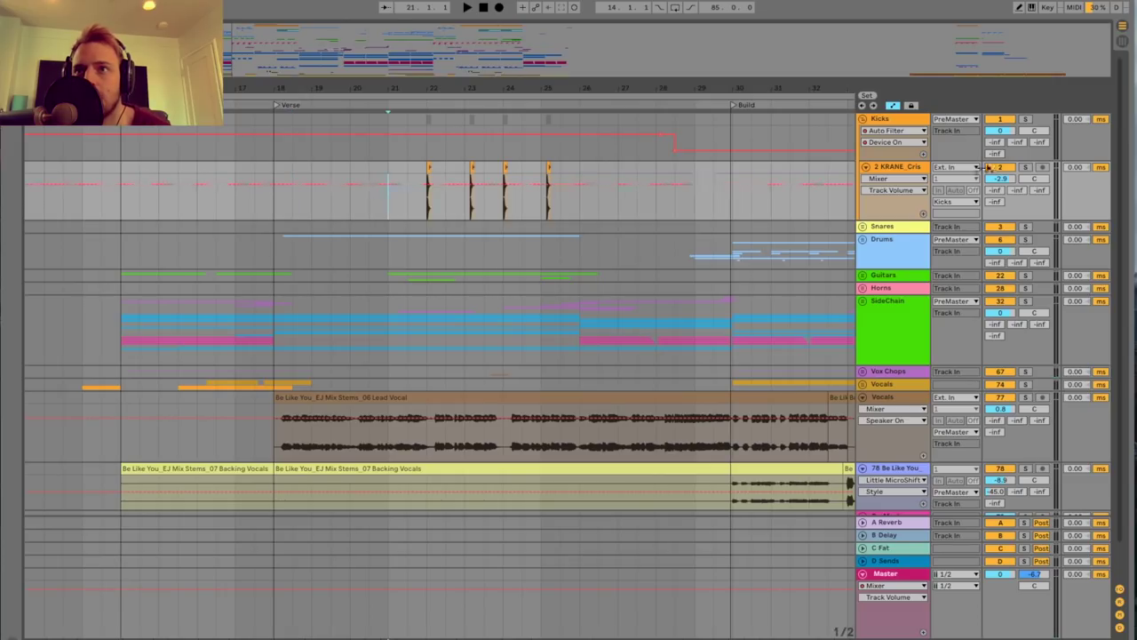
{"action": "left_click", "coordinate": [914, 169]}
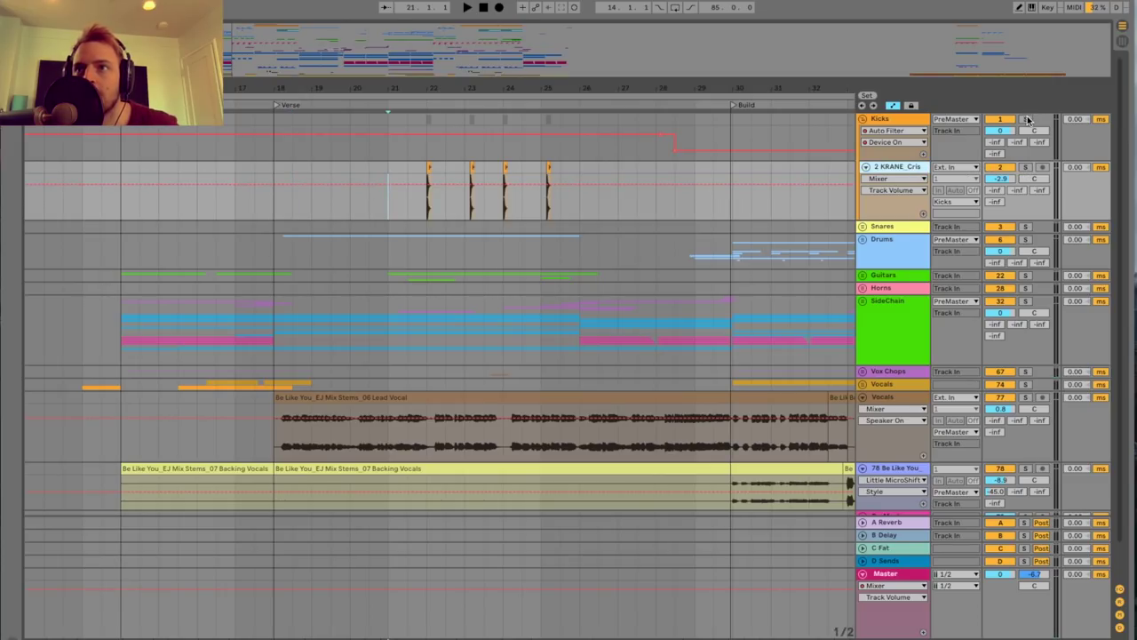
{"action": "left_click", "coordinate": [1025, 118]}
{"action": "left_click", "coordinate": [426, 210]}
{"action": "left_click", "coordinate": [389, 205]}
{"action": "left_click", "coordinate": [402, 204]}
Play the verse kicks, comparing the full mix with the soloed Kicks group.
{"action": "key", "text": "space"}
{"action": "left_click", "coordinate": [1027, 120]}
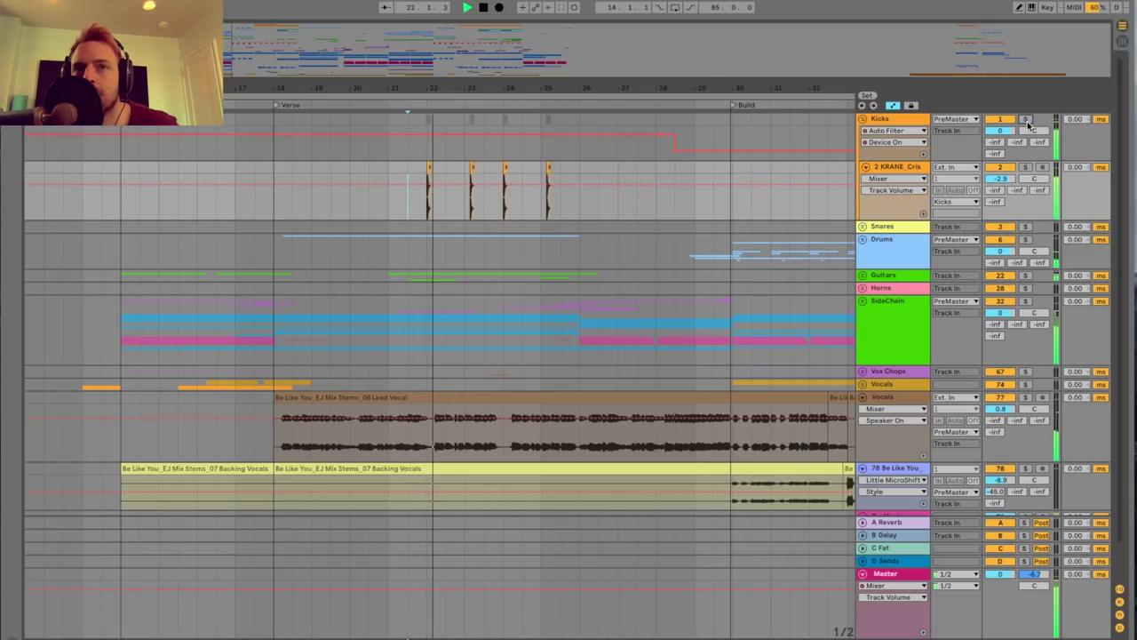
{"action": "left_click", "coordinate": [1026, 120]}
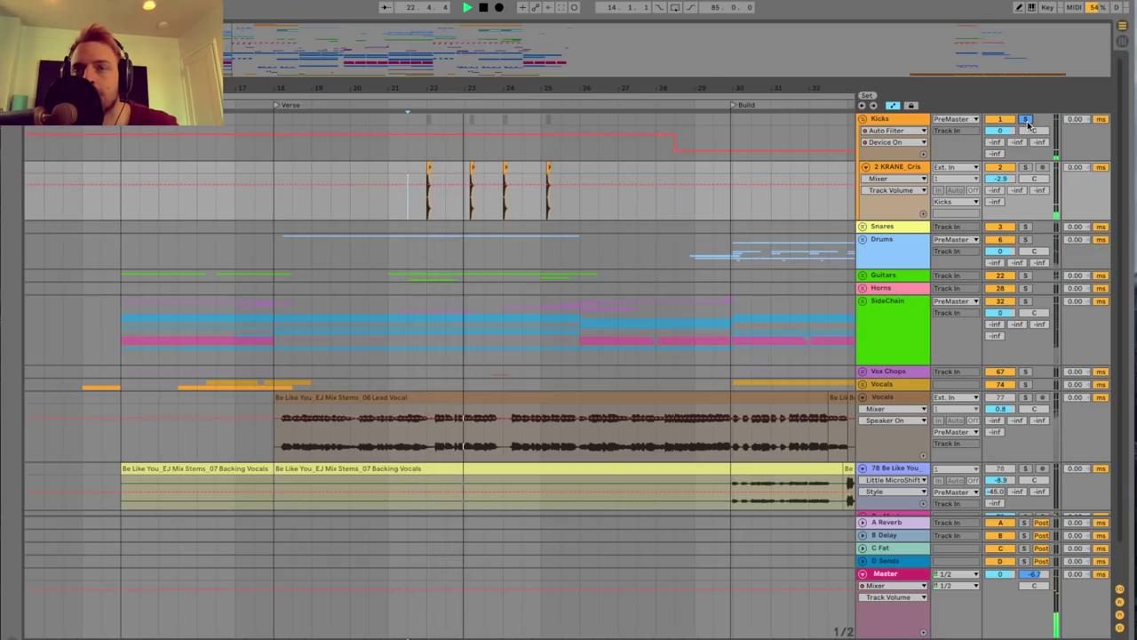
{"action": "key", "text": "minus"}
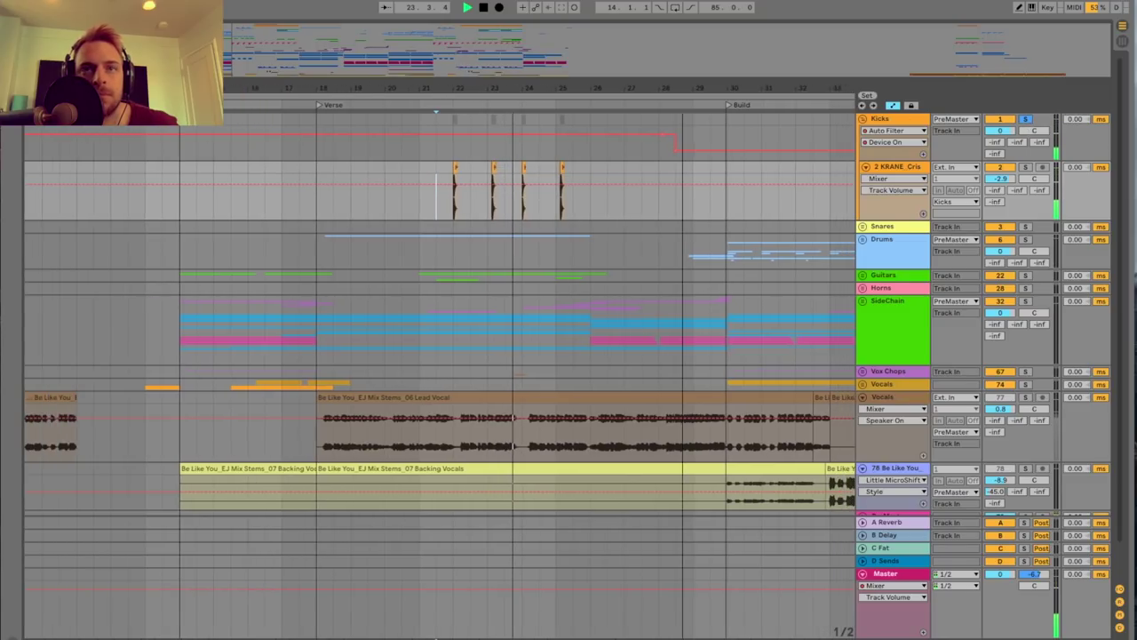
{"action": "key", "text": "space"}
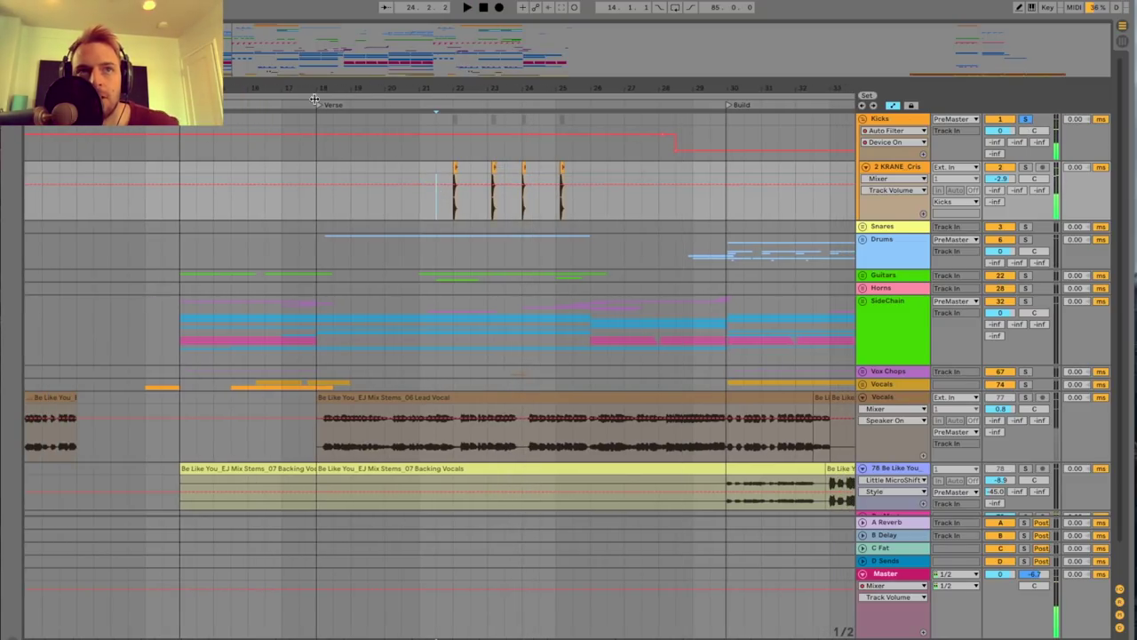
Play the drop kicks from bar 42, first in the full mix and then with the Kicks group soloed.
{"action": "scroll", "coordinate": [464, 194], "scroll_direction": "down", "scroll_amount": 1}
{"action": "scroll", "coordinate": [464, 194], "scroll_direction": "right", "scroll_amount": 3}
{"action": "scroll", "coordinate": [454, 178], "scroll_direction": "right", "scroll_amount": 8}
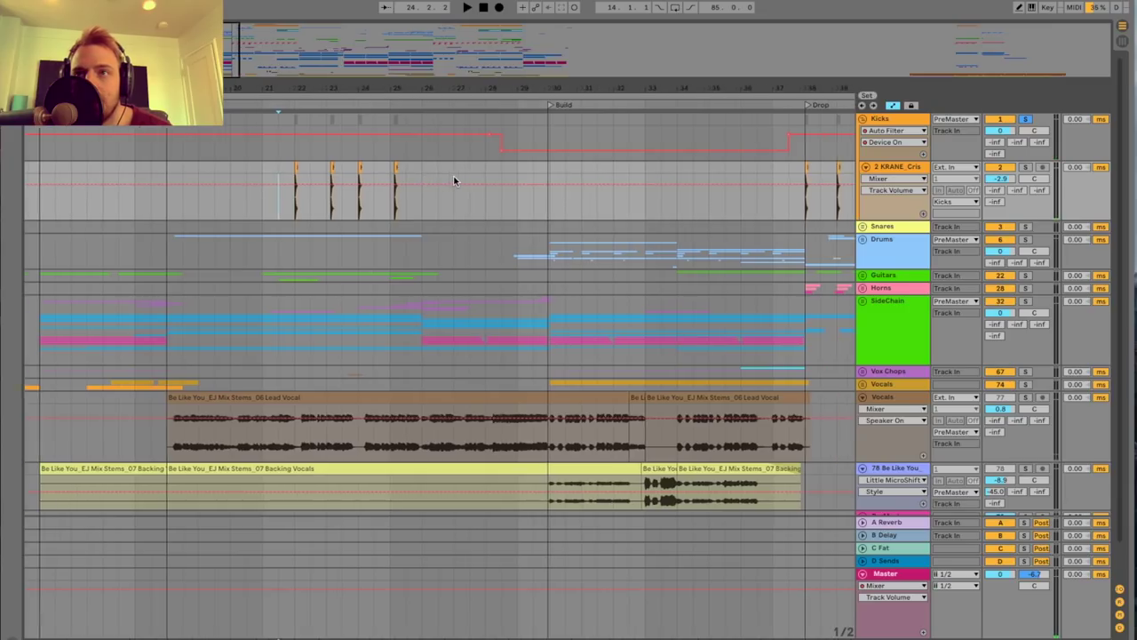
{"action": "left_click", "coordinate": [589, 209]}
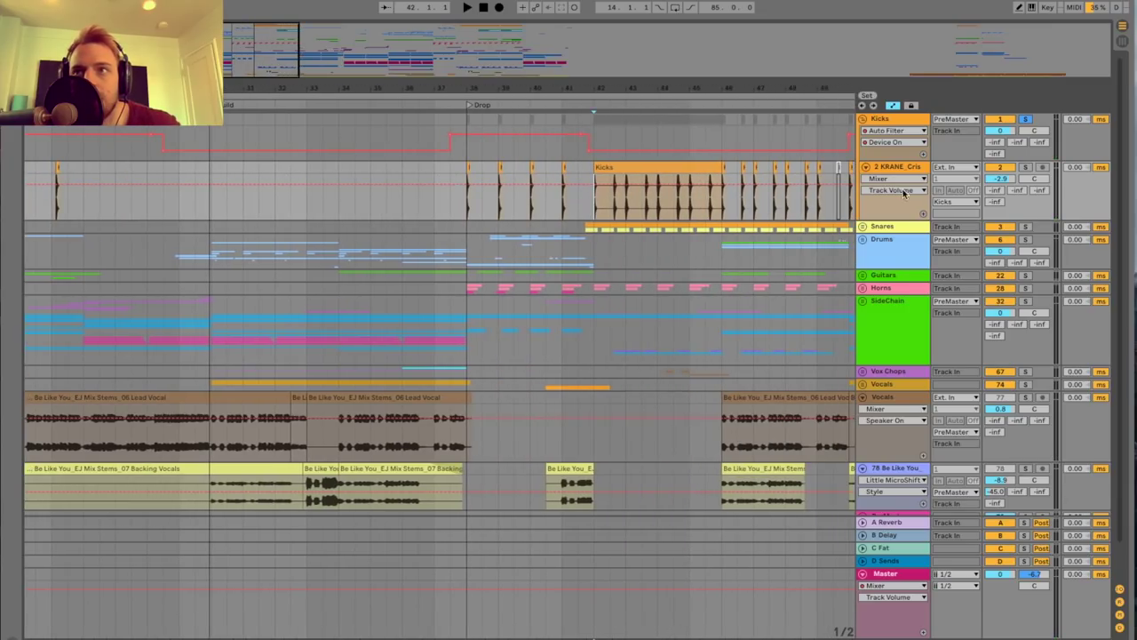
{"action": "left_click", "coordinate": [1025, 119]}
{"action": "key", "text": "space"}
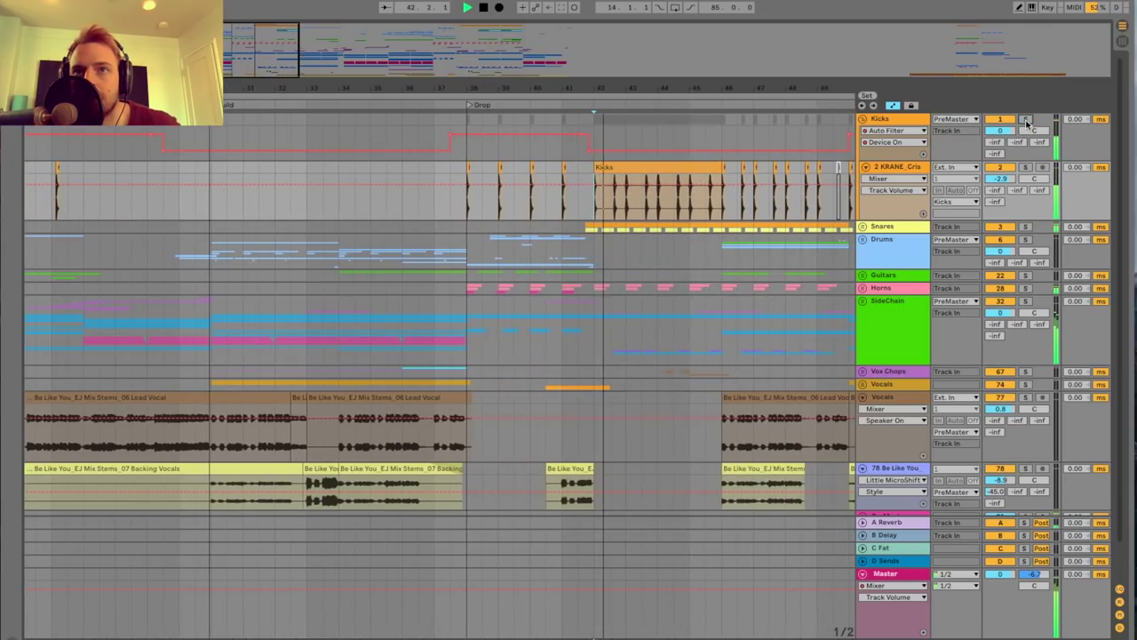
{"action": "left_click", "coordinate": [1026, 119]}
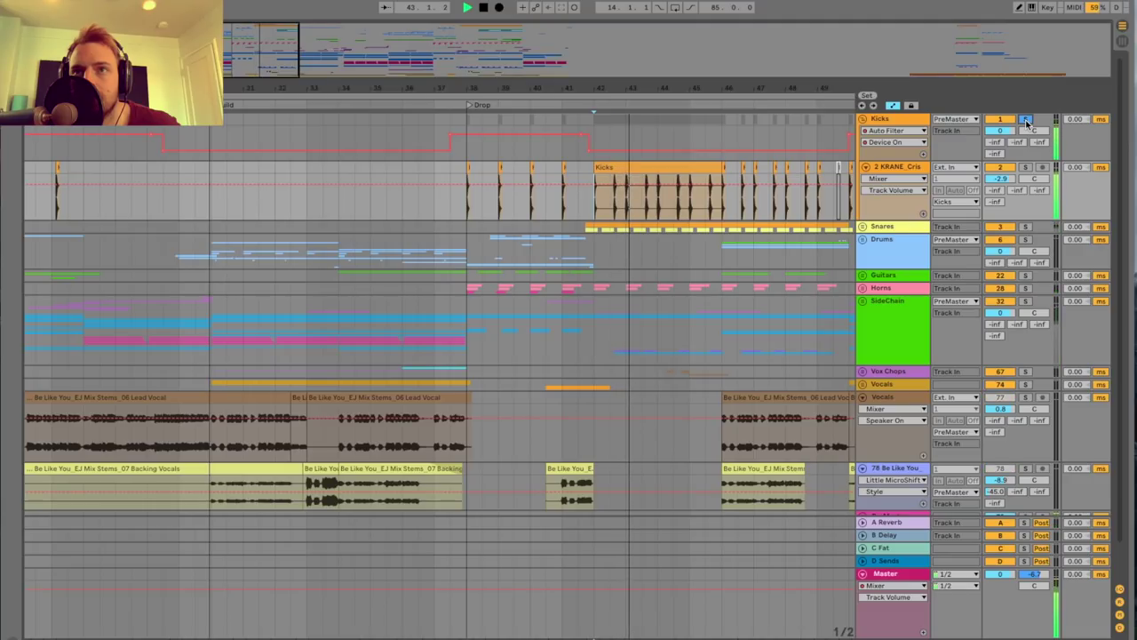
{"action": "mouse_move", "coordinate": [389, 88]}
{"action": "left_mouse_down"}
{"action": "mouse_move", "coordinate": [417, 82]}
{"action": "mouse_move", "coordinate": [387, 81]}
{"action": "left_mouse_up"}
{"action": "key", "text": "space"}
Place the playback start at 21.3.1 before the verse kicks and show the KRANE kick track's device chain.
{"action": "scroll", "coordinate": [380, 209], "scroll_direction": "left", "scroll_amount": 5}
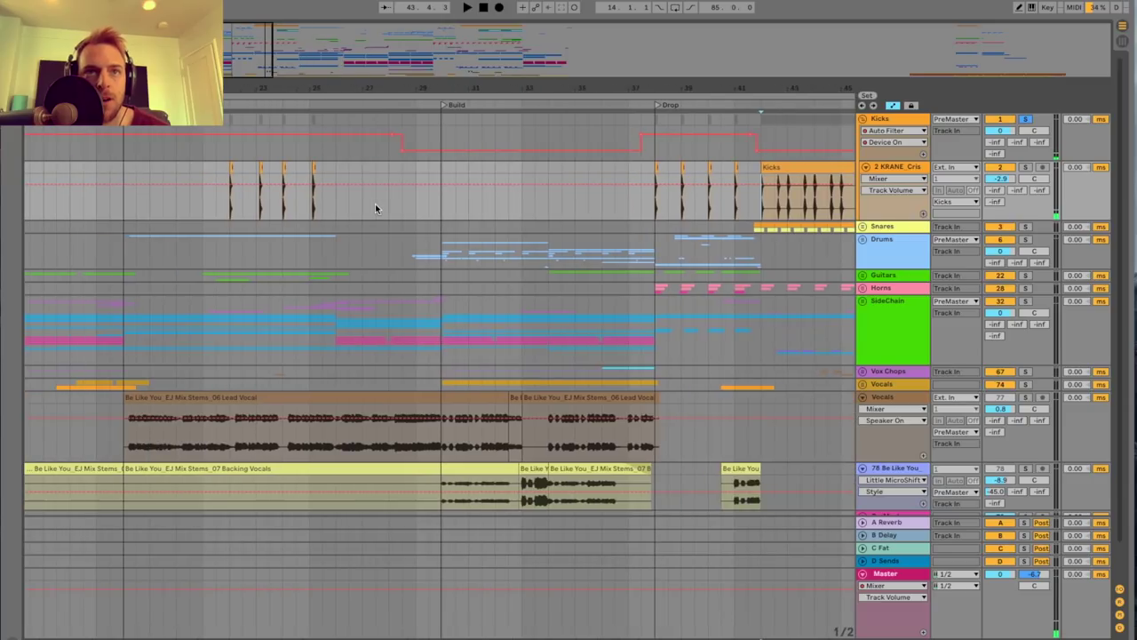
{"action": "left_click", "coordinate": [214, 201]}
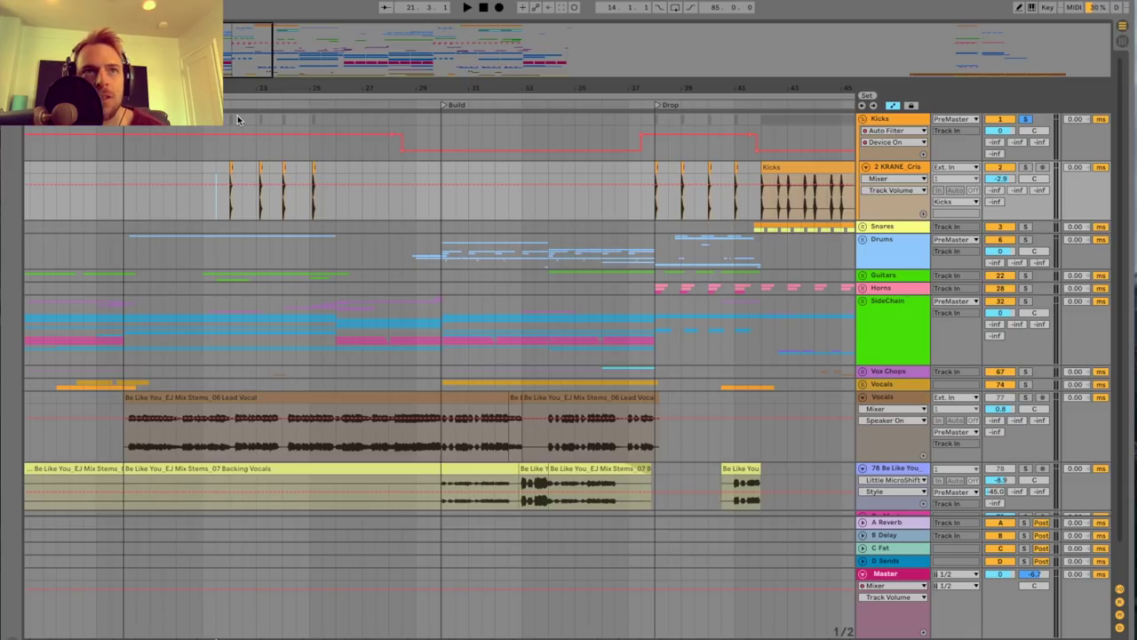
{"action": "left_click", "coordinate": [236, 59]}
{"action": "left_click_drag", "start_coordinate": [236, 59], "coordinate": [214, 108]}
{"action": "scroll", "coordinate": [327, 203], "scroll_direction": "left", "scroll_amount": 4}
{"action": "double_click", "coordinate": [896, 168]}
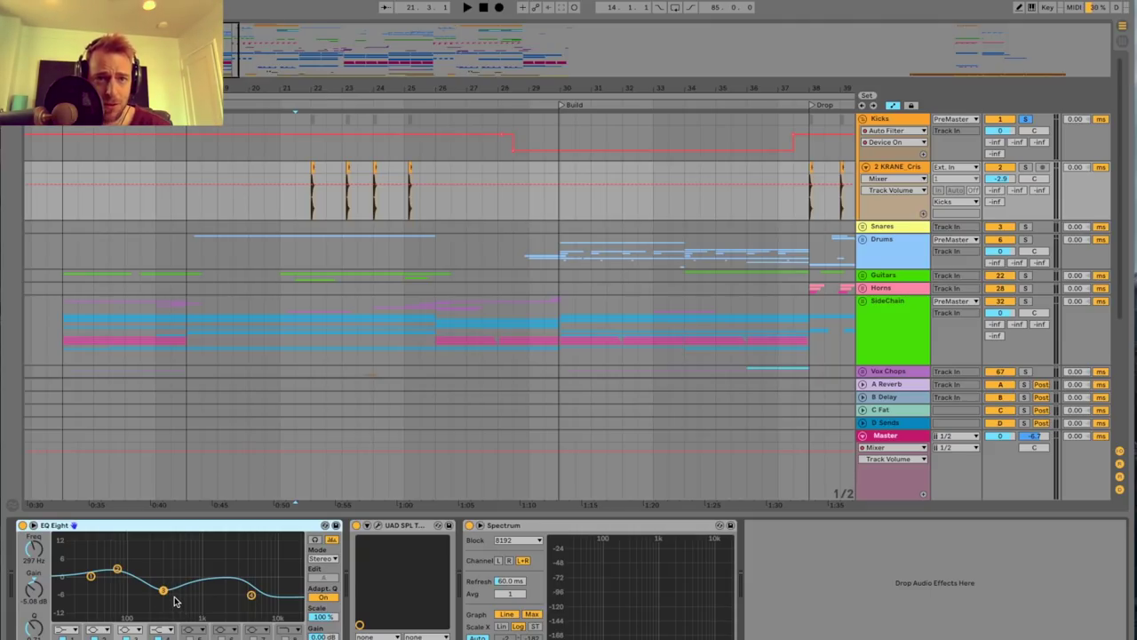
Open the UAD SPL Transient Designer window on the kick track to view its settings, and close it.
{"action": "left_click", "coordinate": [388, 531]}
{"action": "left_click", "coordinate": [377, 526]}
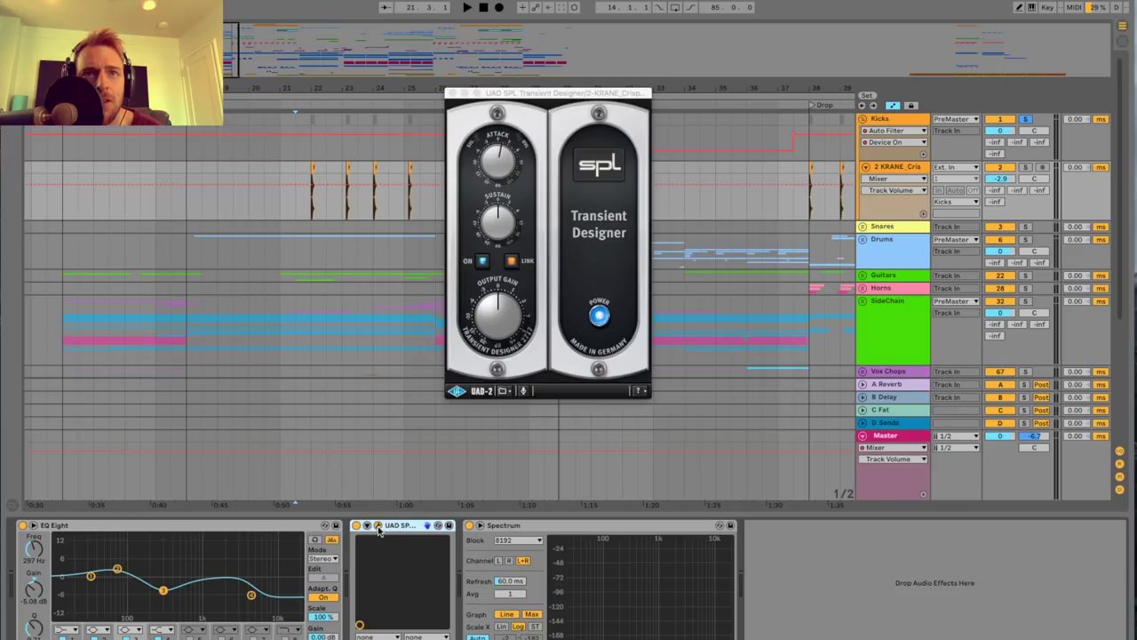
{"action": "left_click", "coordinate": [530, 94]}
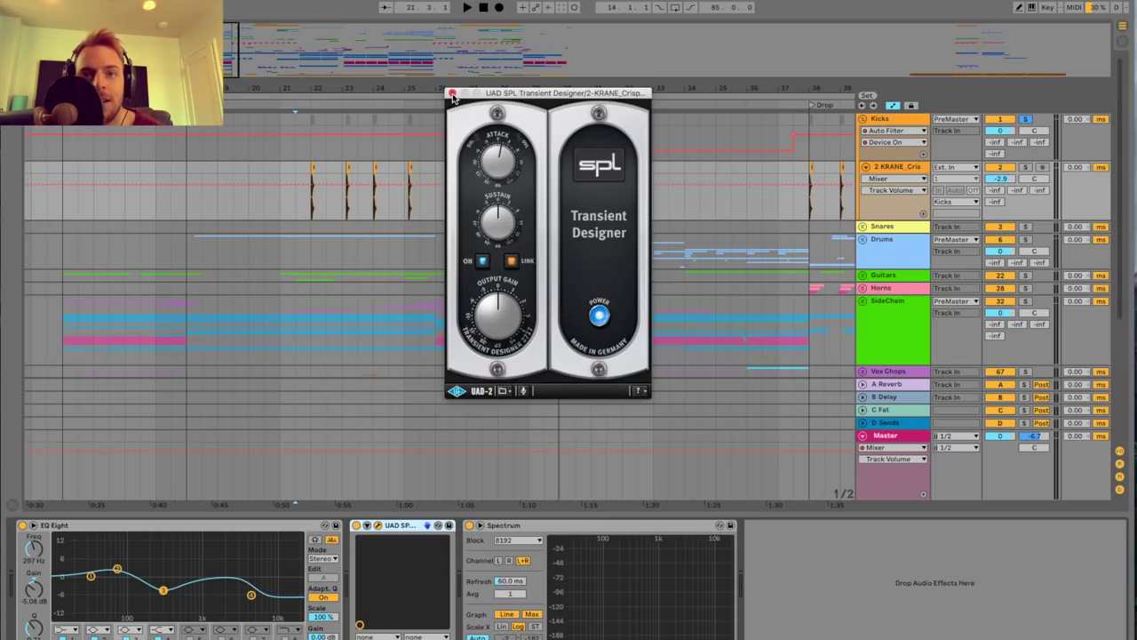
{"action": "left_click", "coordinate": [452, 93]}
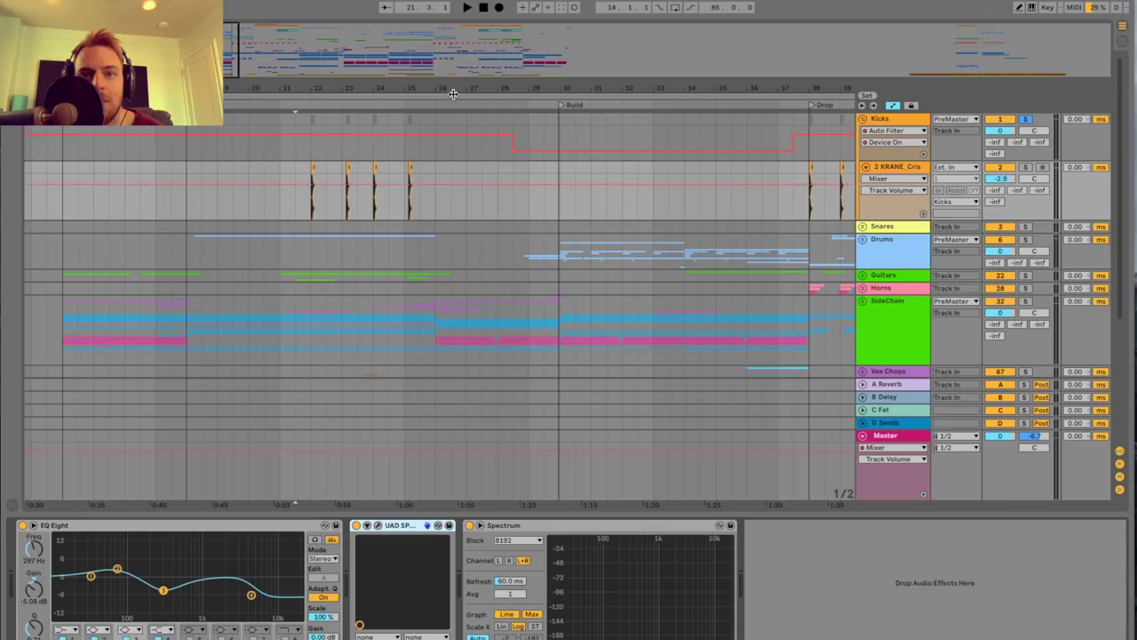
Play the kick from bar 22 with the Spectrum display enlarged to examine its frequencies, and collapse the display.
{"action": "double_click", "coordinate": [634, 559]}
{"action": "left_click_drag", "start_coordinate": [604, 284], "coordinate": [610, 359]}
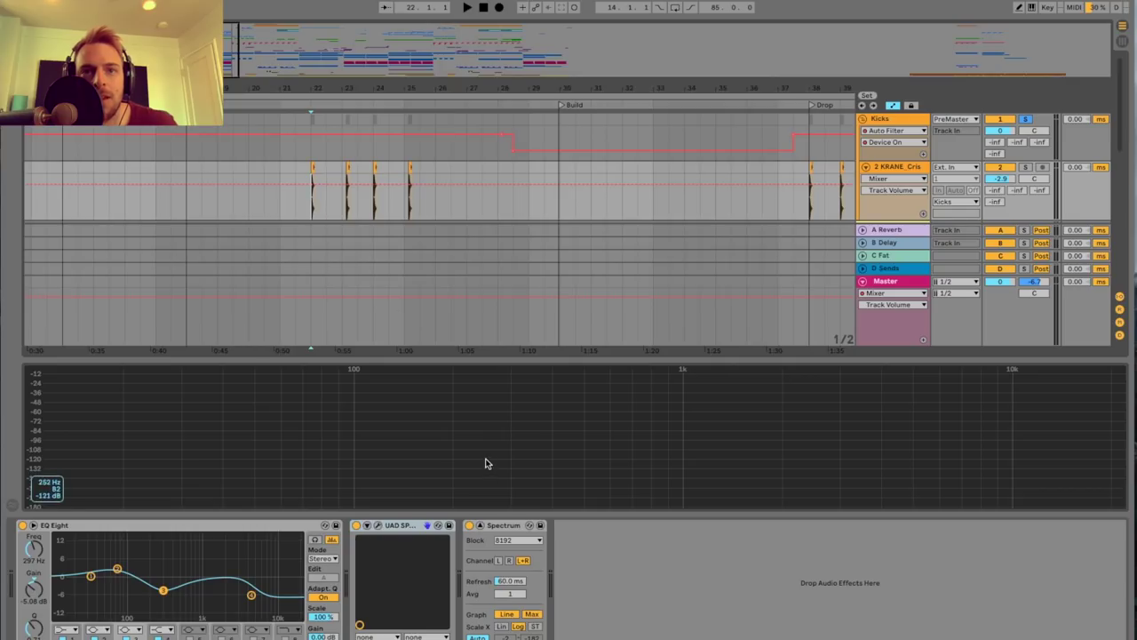
{"action": "key", "text": "space"}
{"action": "left_click_drag", "start_coordinate": [477, 359], "coordinate": [474, 312]}
{"action": "key", "text": "space"}
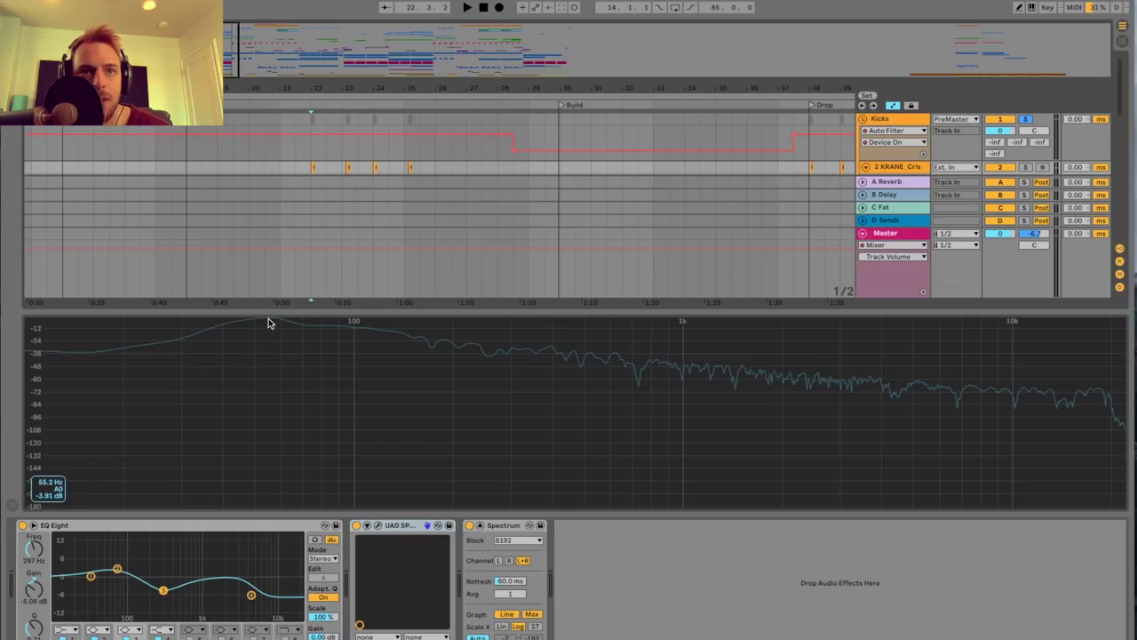
{"action": "left_click", "coordinate": [292, 310]}
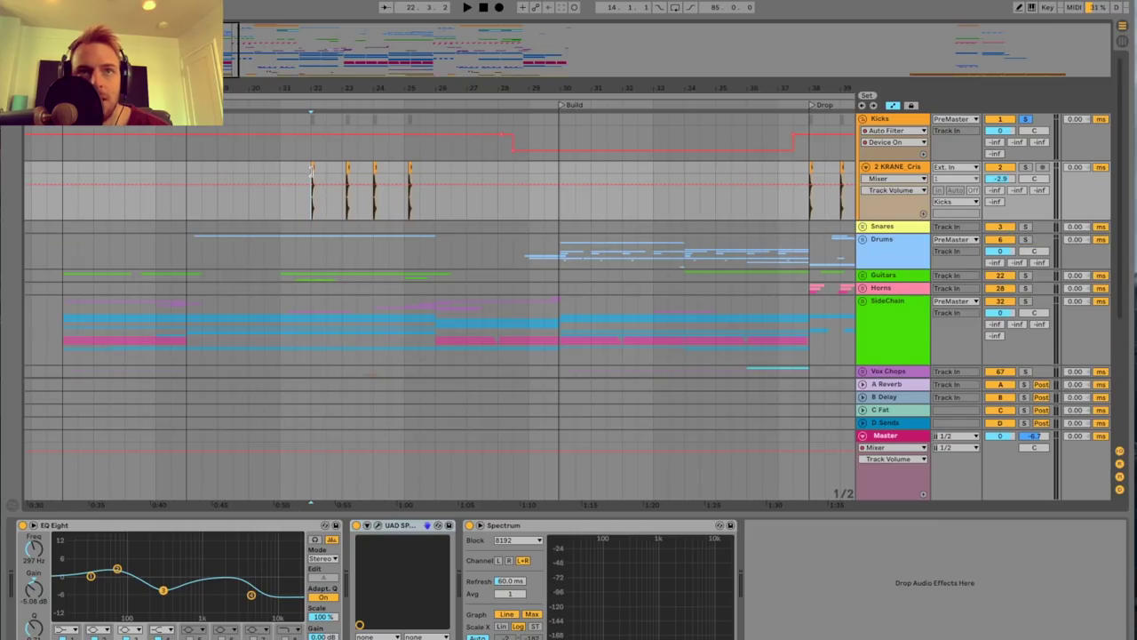
Collapse and unsolo the Kicks group, and unfold the Snares group with the drop section in view.
{"action": "left_click_drag", "start_coordinate": [275, 88], "coordinate": [262, 109]}
{"action": "scroll", "coordinate": [315, 175], "scroll_direction": "left", "scroll_amount": 3}
{"action": "scroll", "coordinate": [314, 174], "scroll_direction": "left", "scroll_amount": 3}
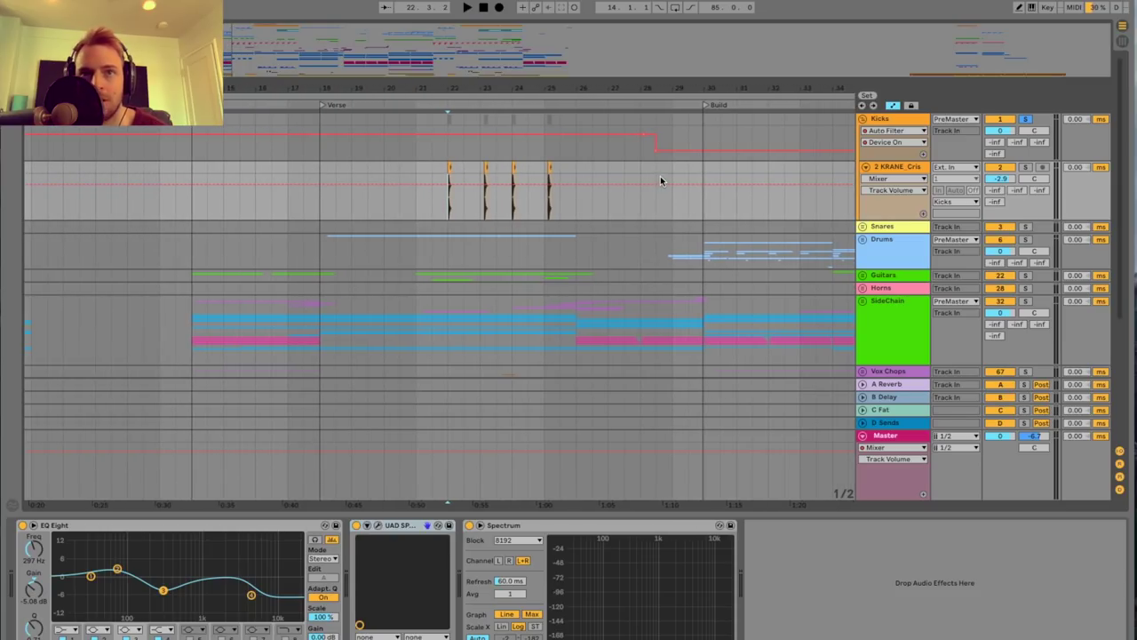
{"action": "left_click", "coordinate": [866, 119]}
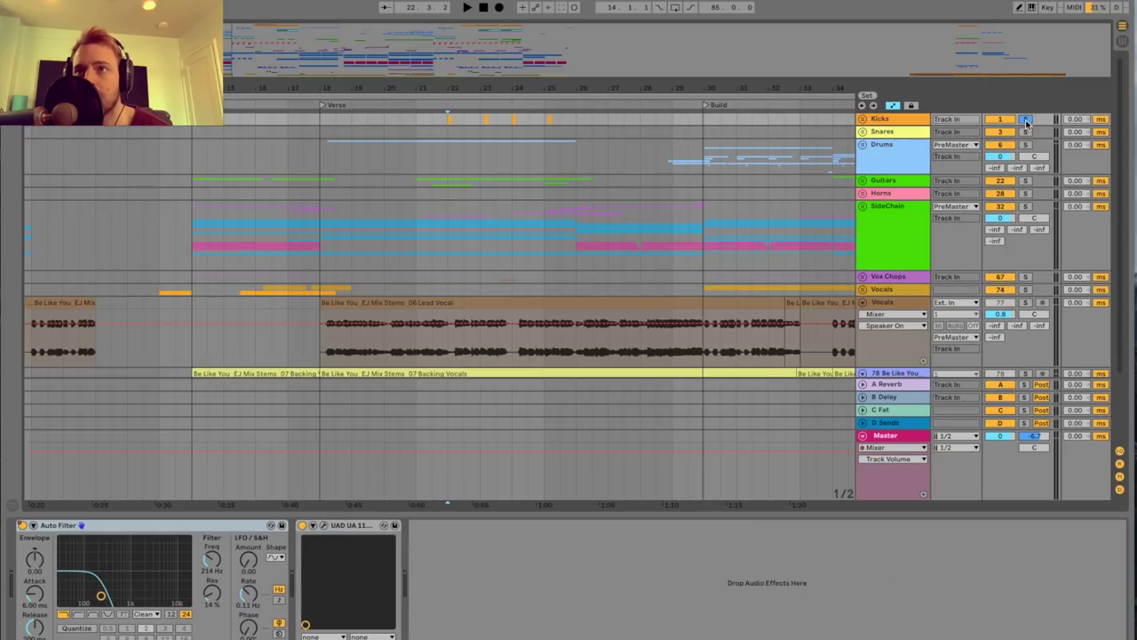
{"action": "left_click", "coordinate": [902, 131]}
{"action": "left_click", "coordinate": [862, 132]}
{"action": "left_click_drag", "start_coordinate": [228, 74], "coordinate": [229, 56]}
{"action": "scroll", "coordinate": [442, 184], "scroll_direction": "right", "scroll_amount": 5}
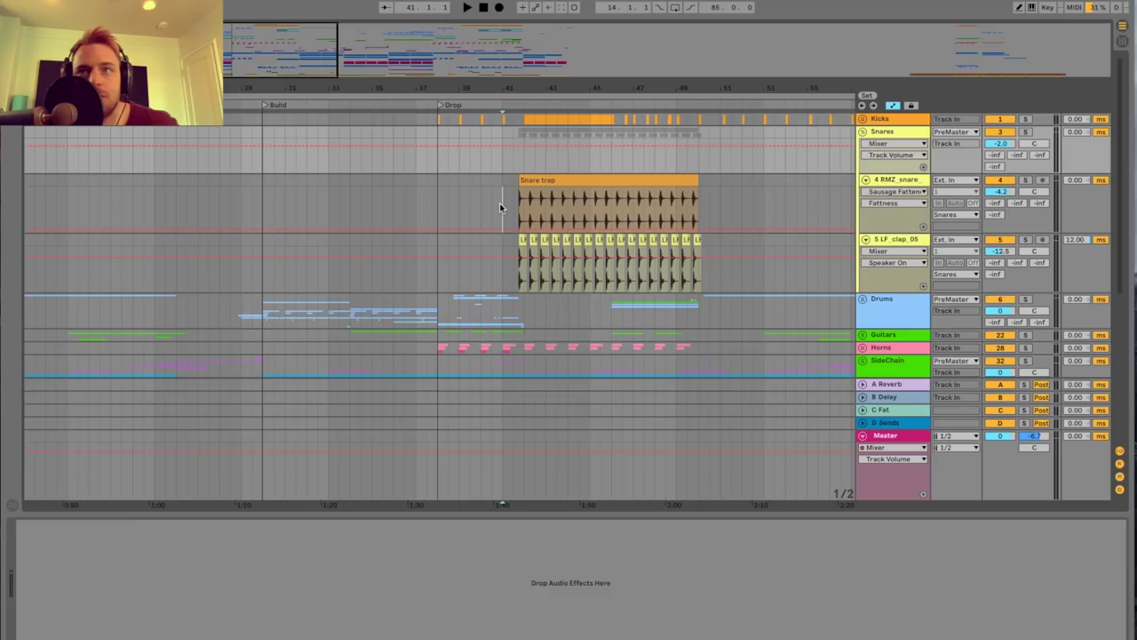
Play the drop from bar 41, first in the full mix and then with the Snares group soloed.
{"action": "left_click", "coordinate": [500, 203]}
{"action": "key", "text": "space"}
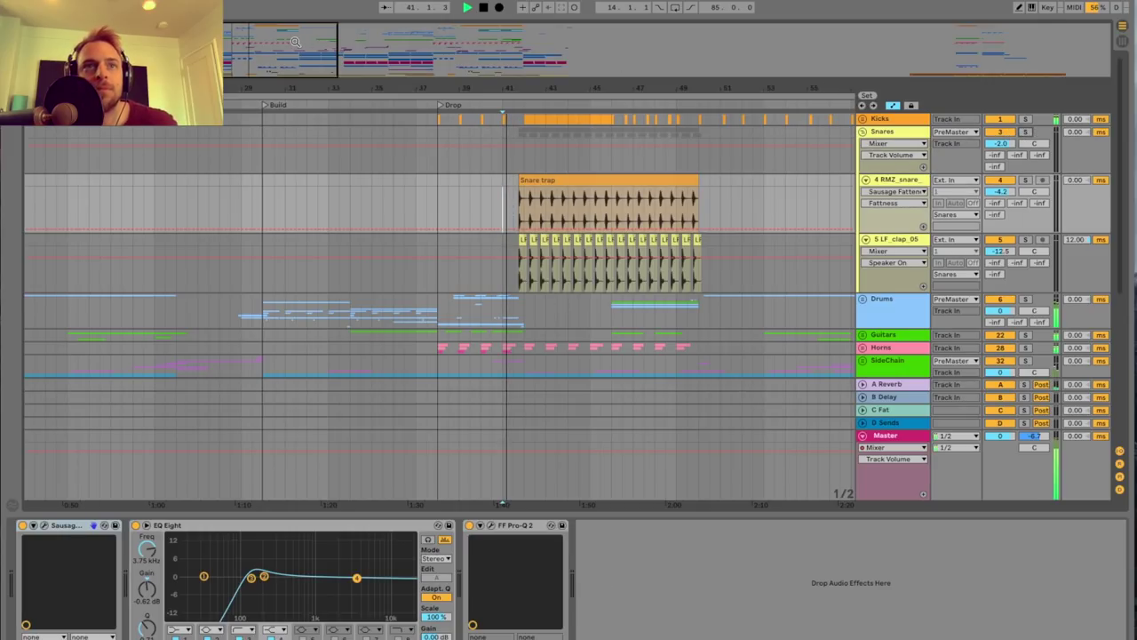
{"action": "left_click_drag", "start_coordinate": [290, 42], "coordinate": [290, 48]}
{"action": "scroll", "coordinate": [338, 137], "scroll_direction": "right", "scroll_amount": 3}
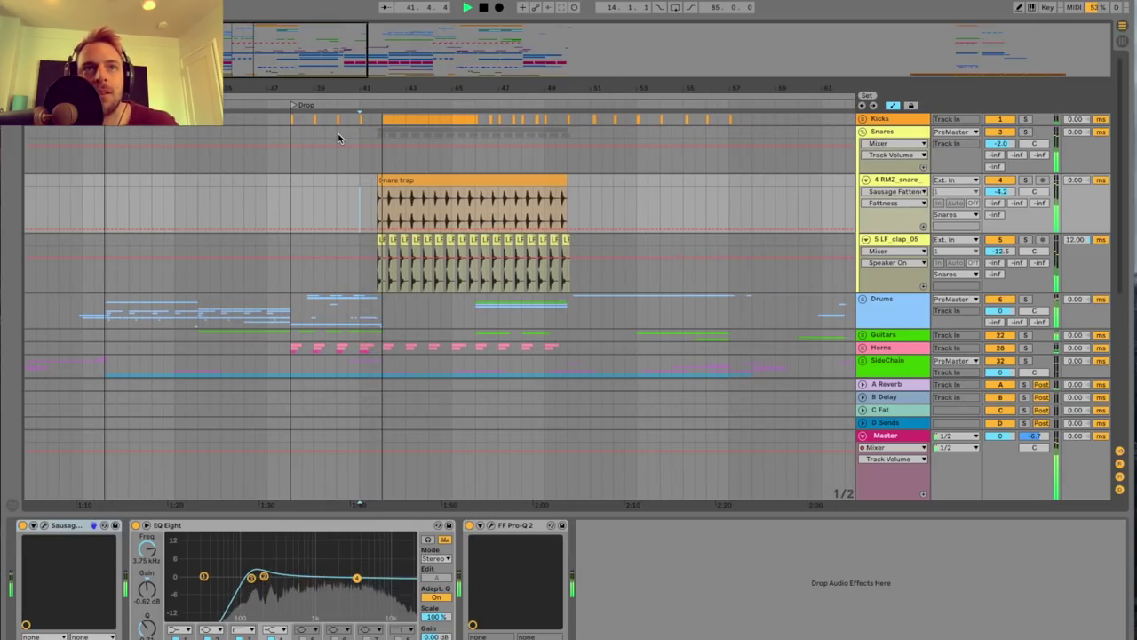
{"action": "left_click_drag", "start_coordinate": [335, 86], "coordinate": [315, 90]}
{"action": "left_click", "coordinate": [1025, 133]}
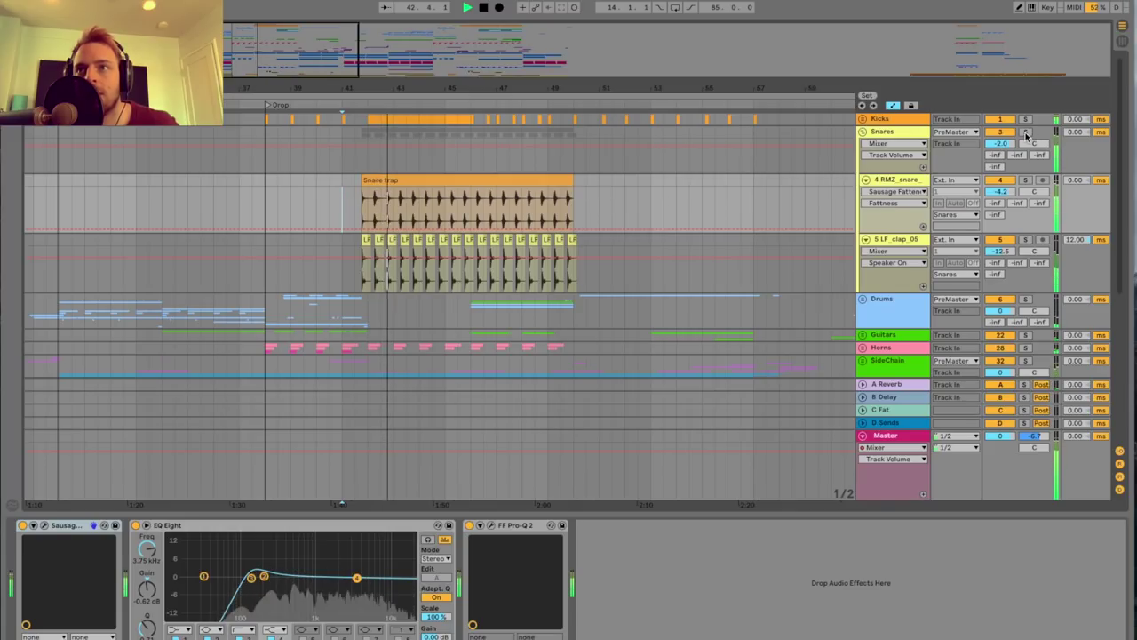
{"action": "left_click_drag", "start_coordinate": [313, 53], "coordinate": [313, 61]}
{"action": "scroll", "coordinate": [430, 180], "scroll_direction": "left", "scroll_amount": 1}
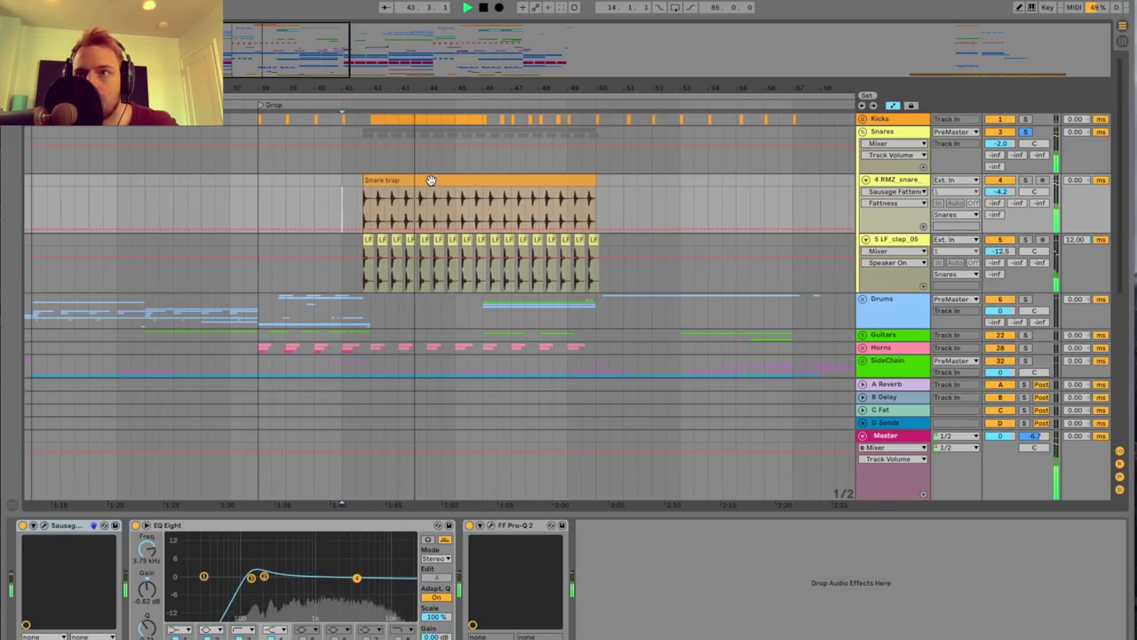
{"action": "key", "text": "space"}
Solo the RMZ snare track and play it from just before the Snare trap clip.
{"action": "left_click", "coordinate": [1025, 180]}
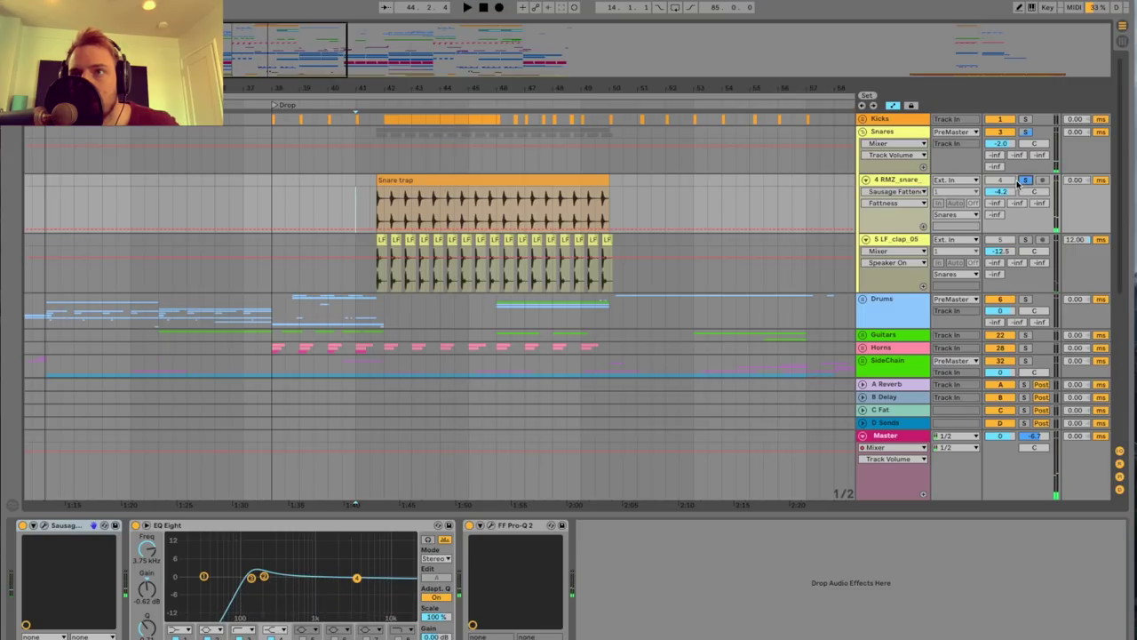
{"action": "left_click_drag", "start_coordinate": [276, 69], "coordinate": [277, 85]}
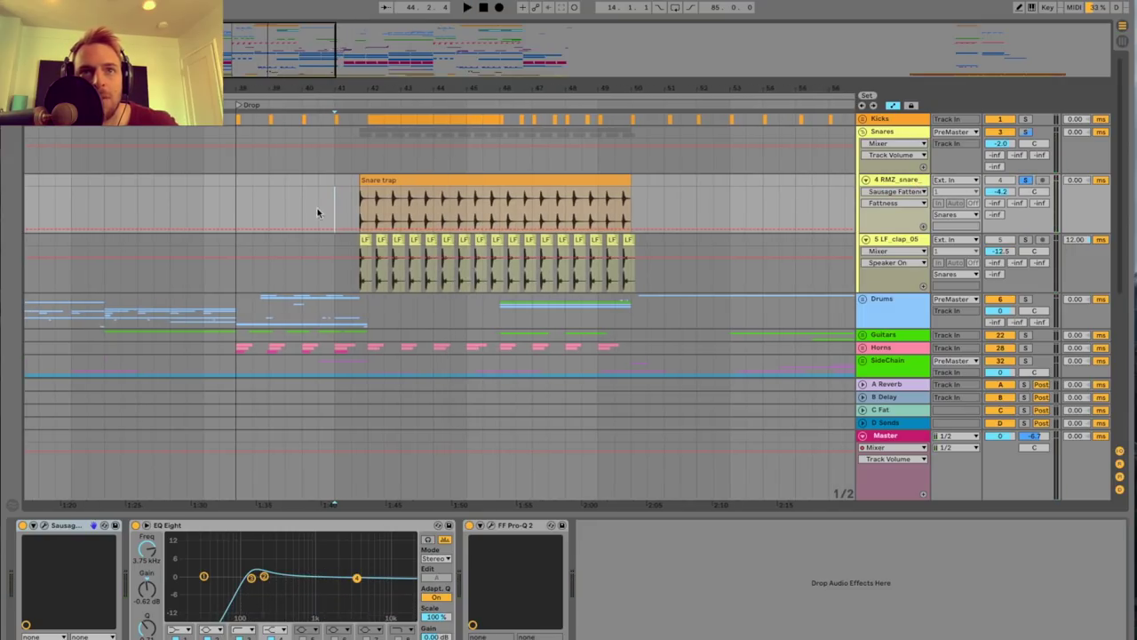
{"action": "left_click", "coordinate": [352, 213]}
{"action": "key", "text": "space"}
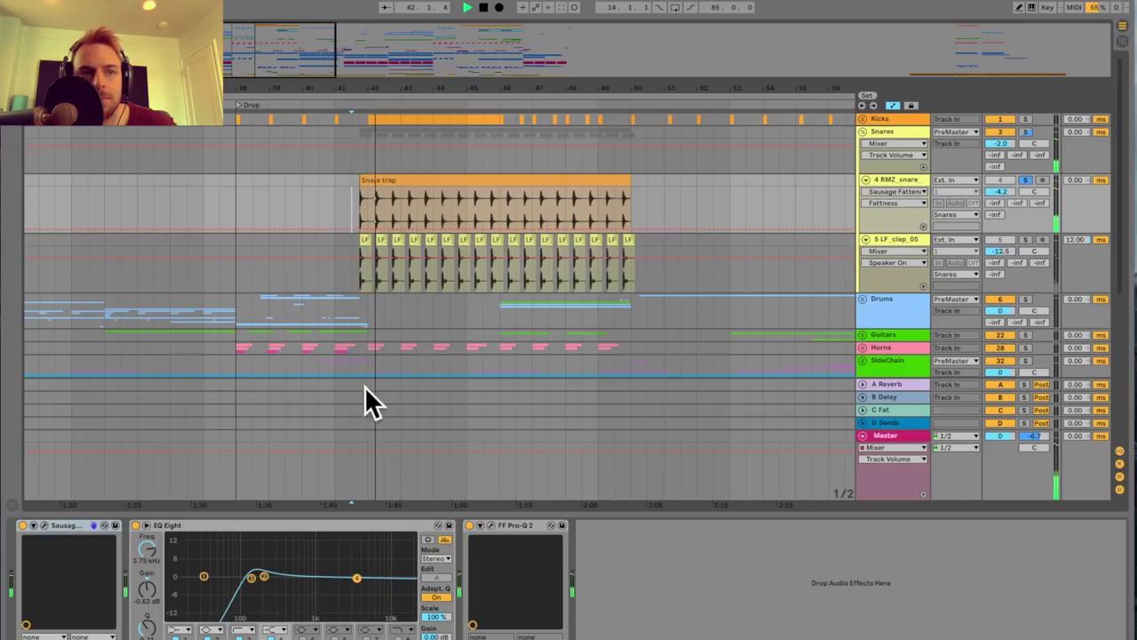
{"action": "key", "text": "space"}
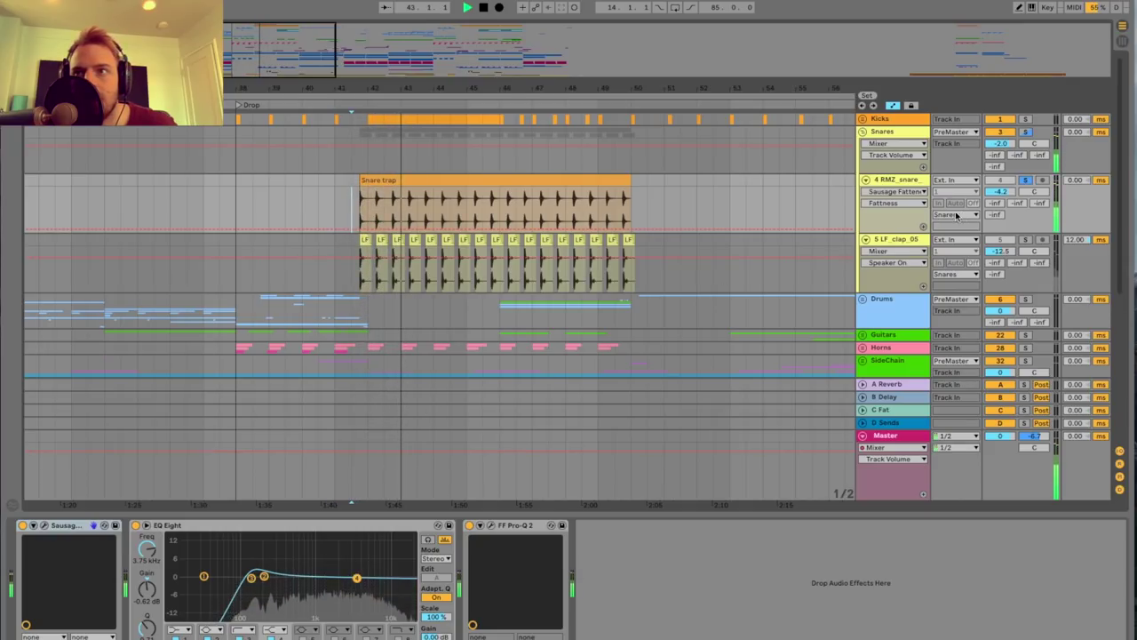
Solo the LF_clap_05 track, play it from just before the drop claps, and show its device chain.
{"action": "left_click", "coordinate": [1027, 239]}
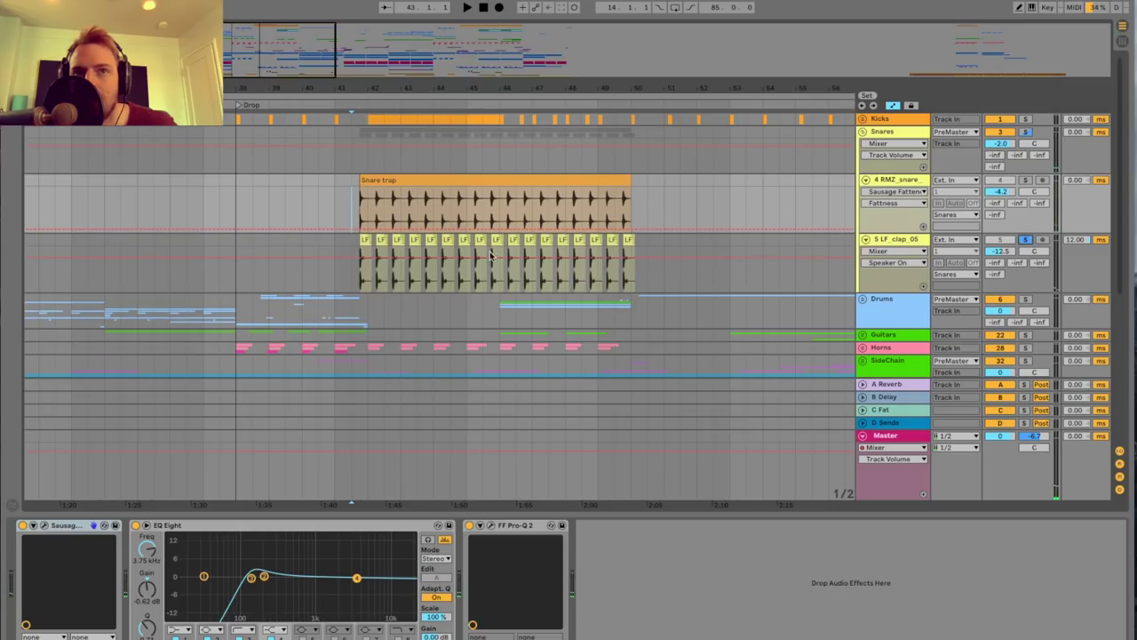
{"action": "key", "text": "space"}
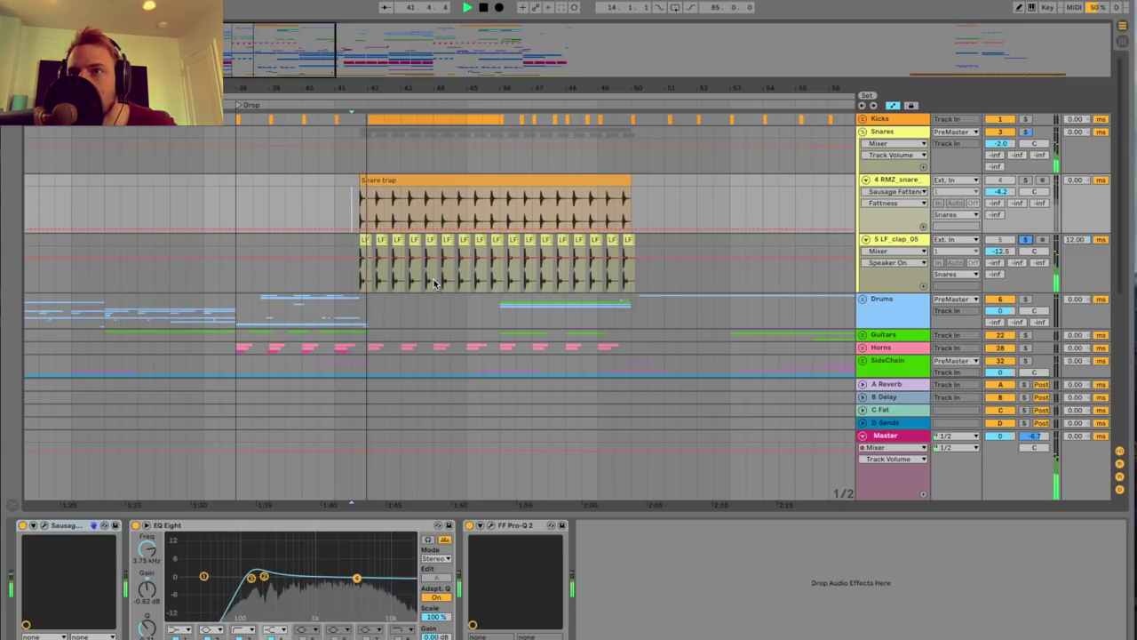
{"action": "left_click", "coordinate": [875, 247]}
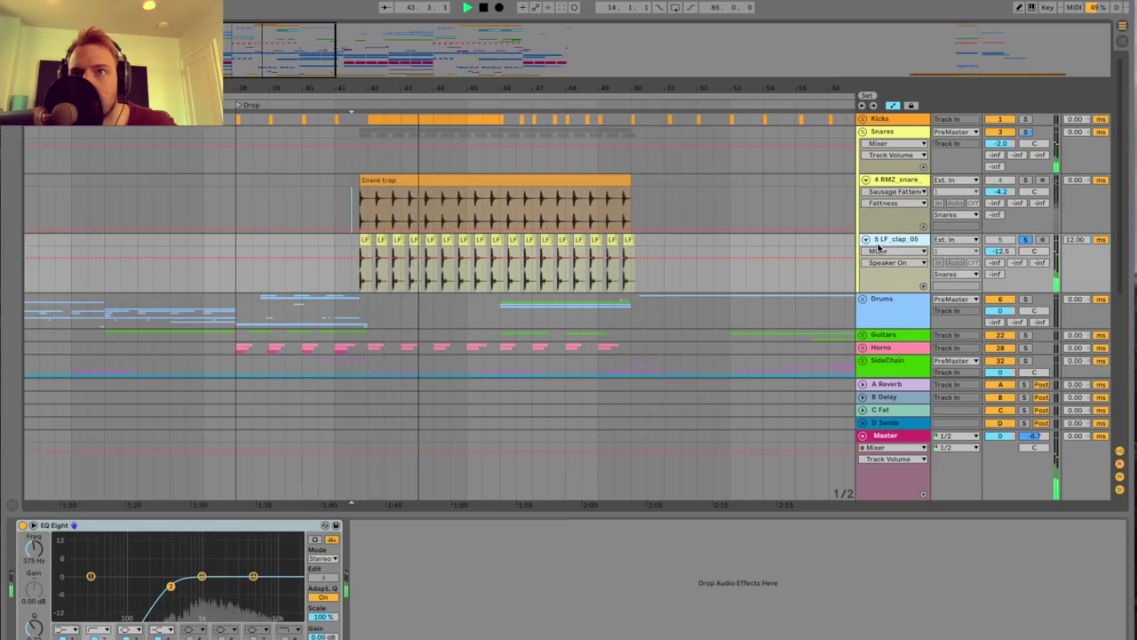
{"action": "key", "text": "space"}
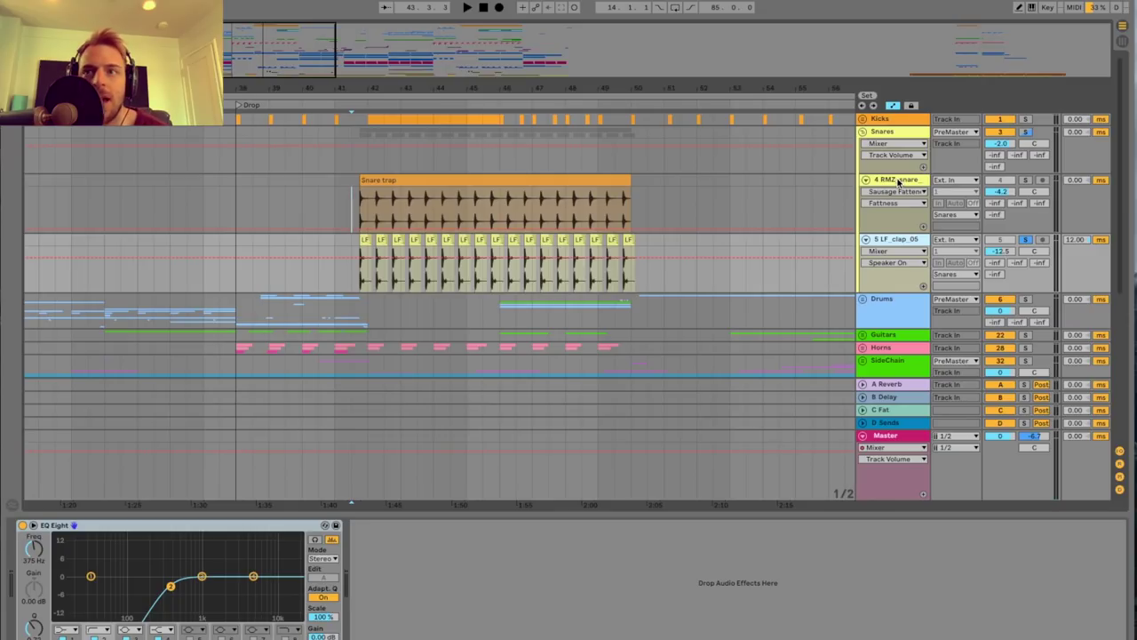
Compare the device chains of the RMZ snare and LF_clap_05 tracks, and check the Fatness setting in the snare's Sausage Fattener.
{"action": "left_click", "coordinate": [898, 180]}
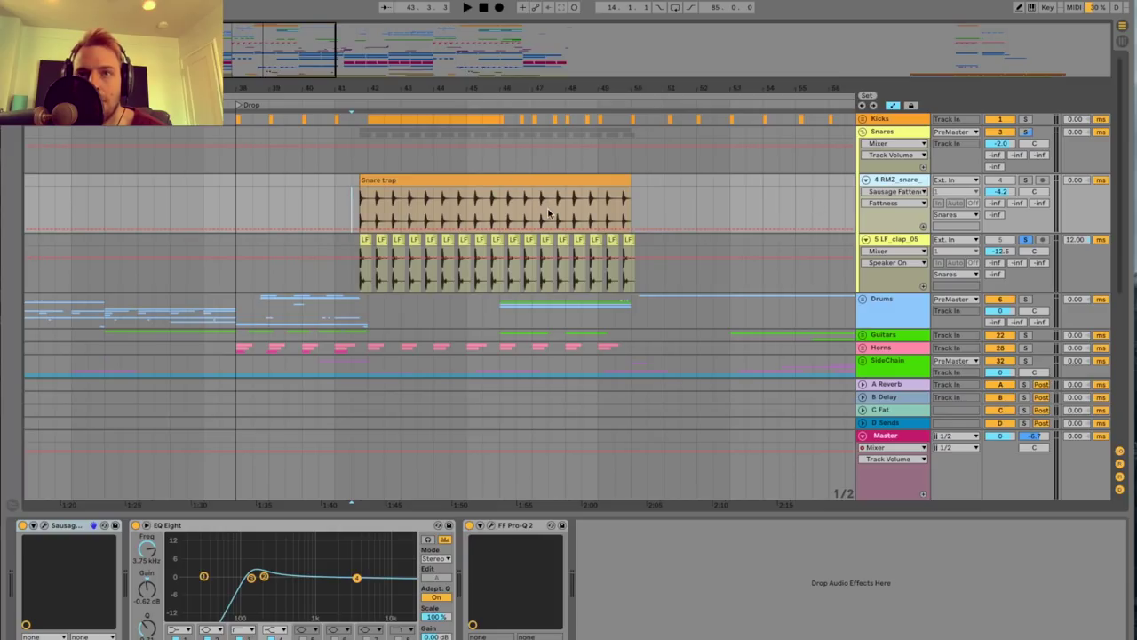
{"action": "left_click", "coordinate": [880, 242]}
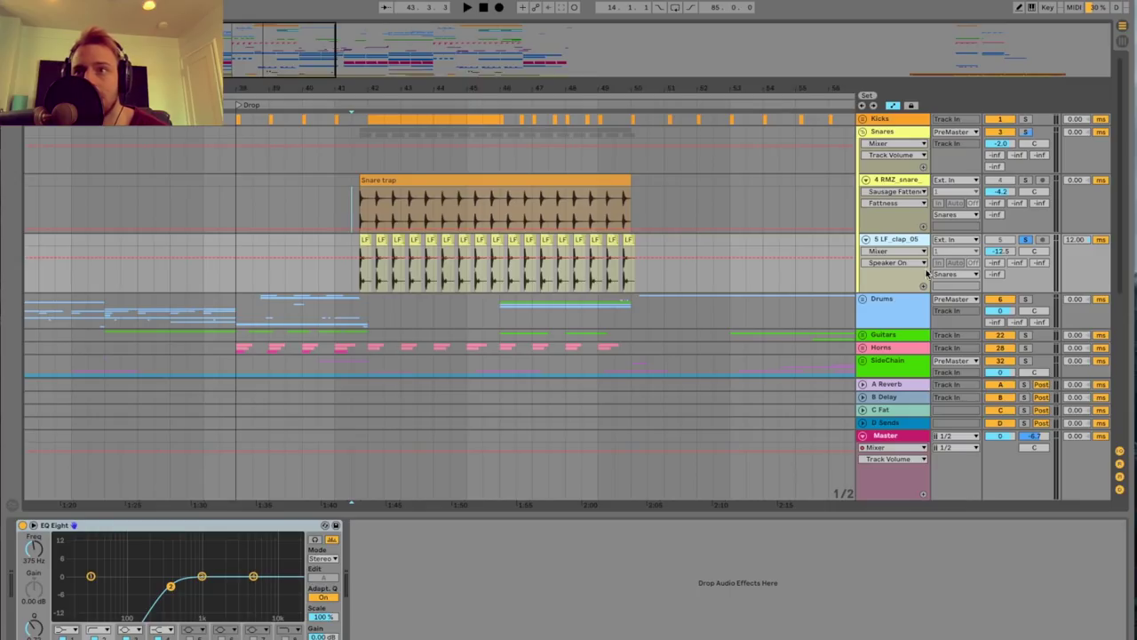
{"action": "left_click", "coordinate": [900, 183]}
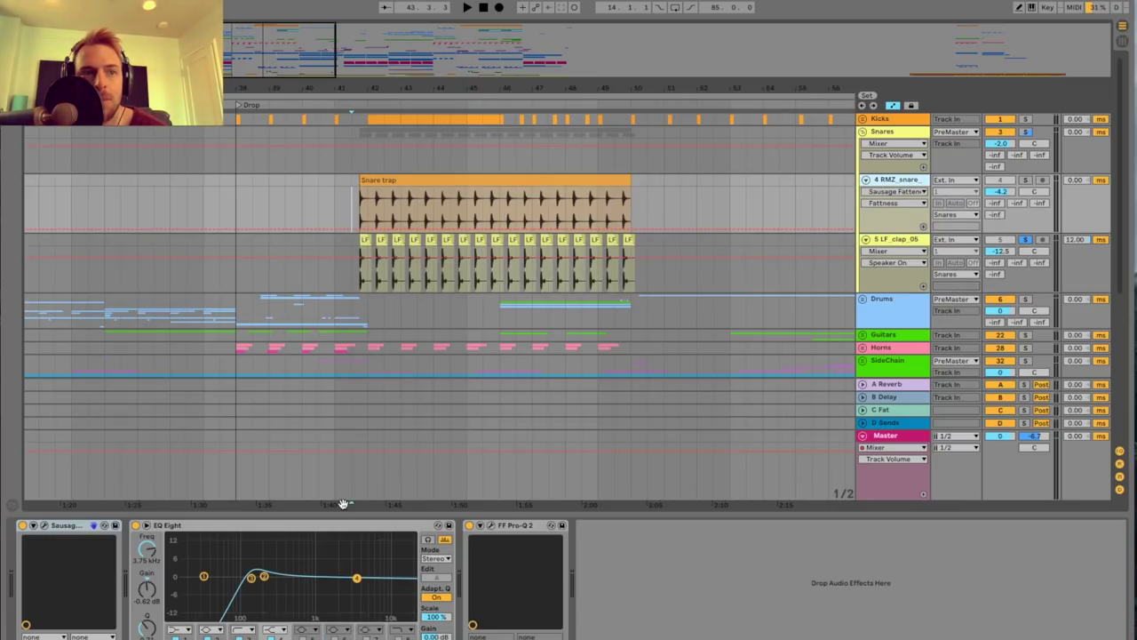
{"action": "left_click", "coordinate": [42, 526]}
{"action": "left_click_drag", "start_coordinate": [727, 114], "coordinate": [720, 96]}
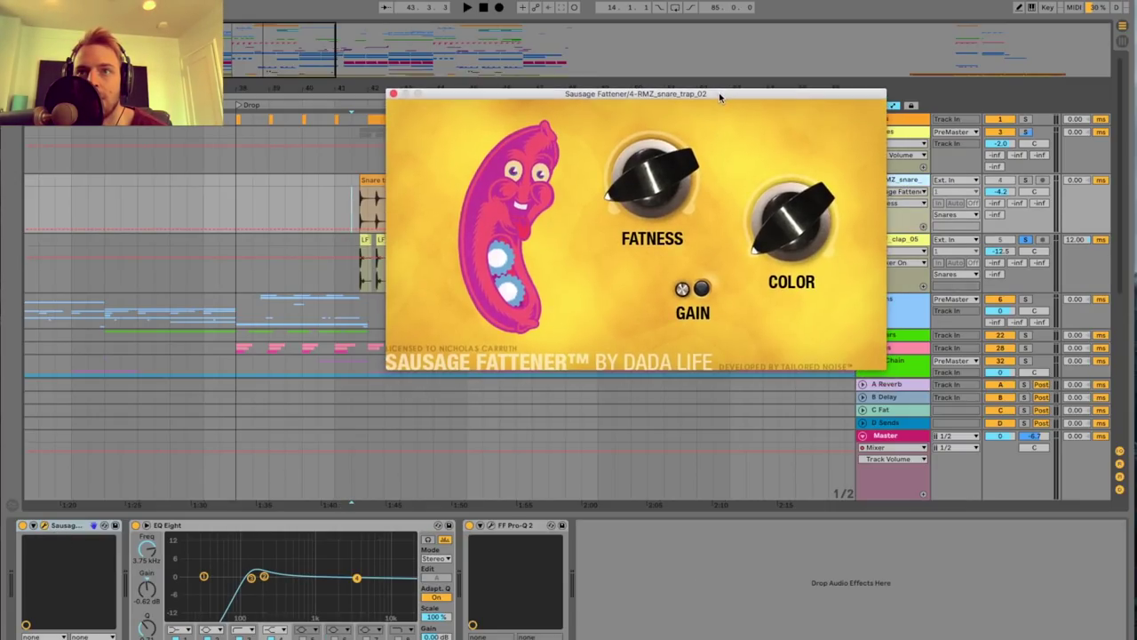
{"action": "left_click", "coordinate": [649, 194]}
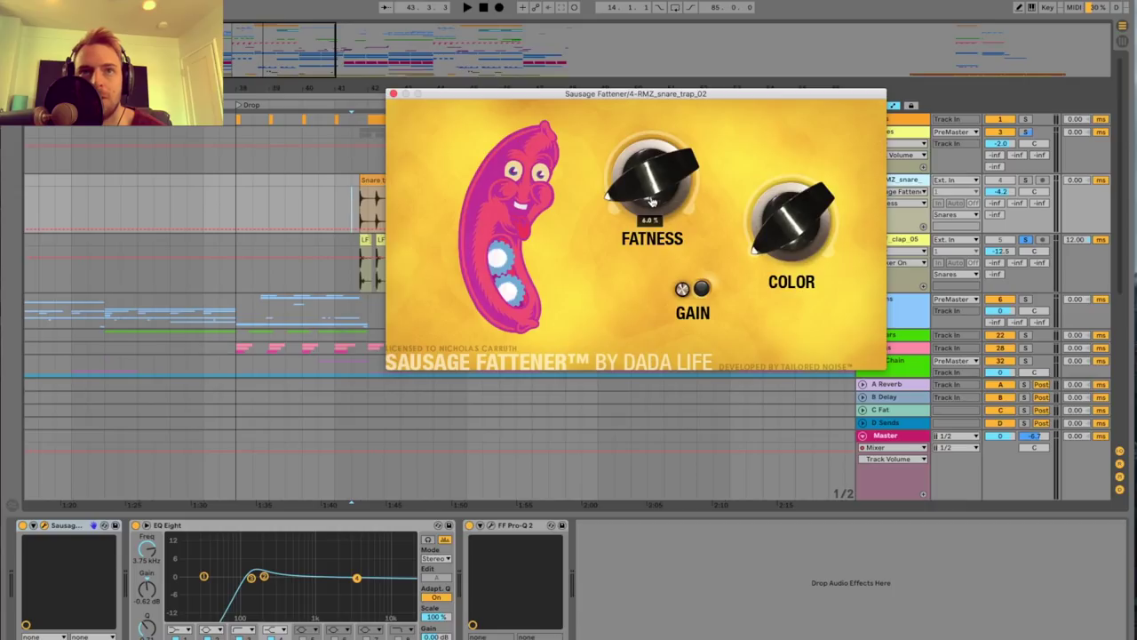
{"action": "left_click", "coordinate": [394, 93]}
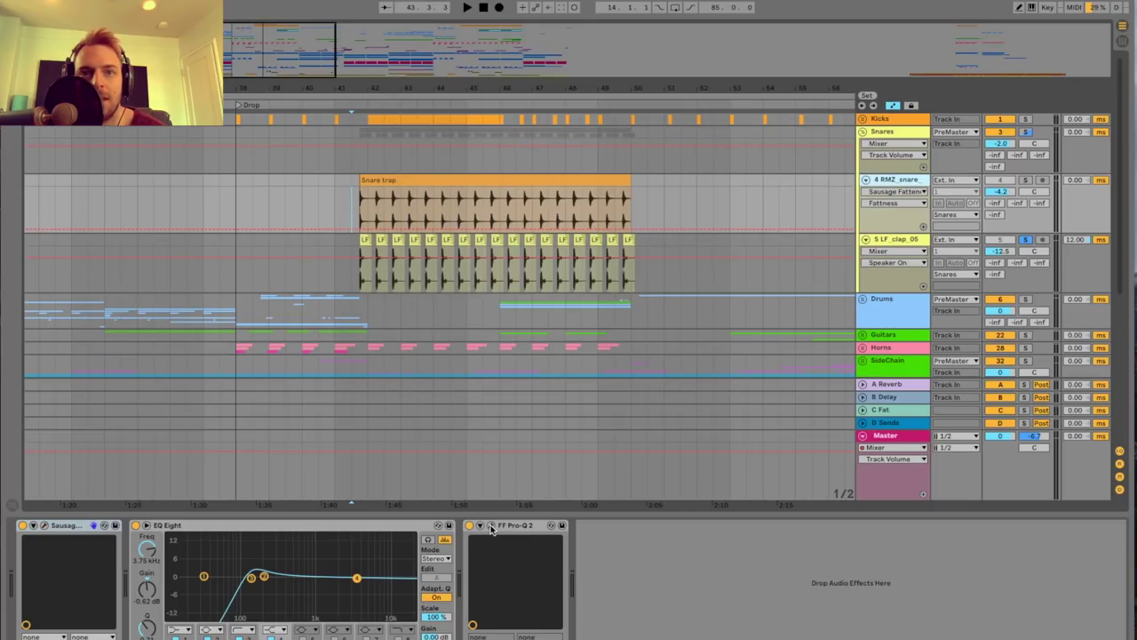
Open the FF Pro-Q 2 window on the RMZ snare track and solo that track.
{"action": "left_click", "coordinate": [488, 526]}
{"action": "left_click_drag", "start_coordinate": [675, 204], "coordinate": [607, 276]}
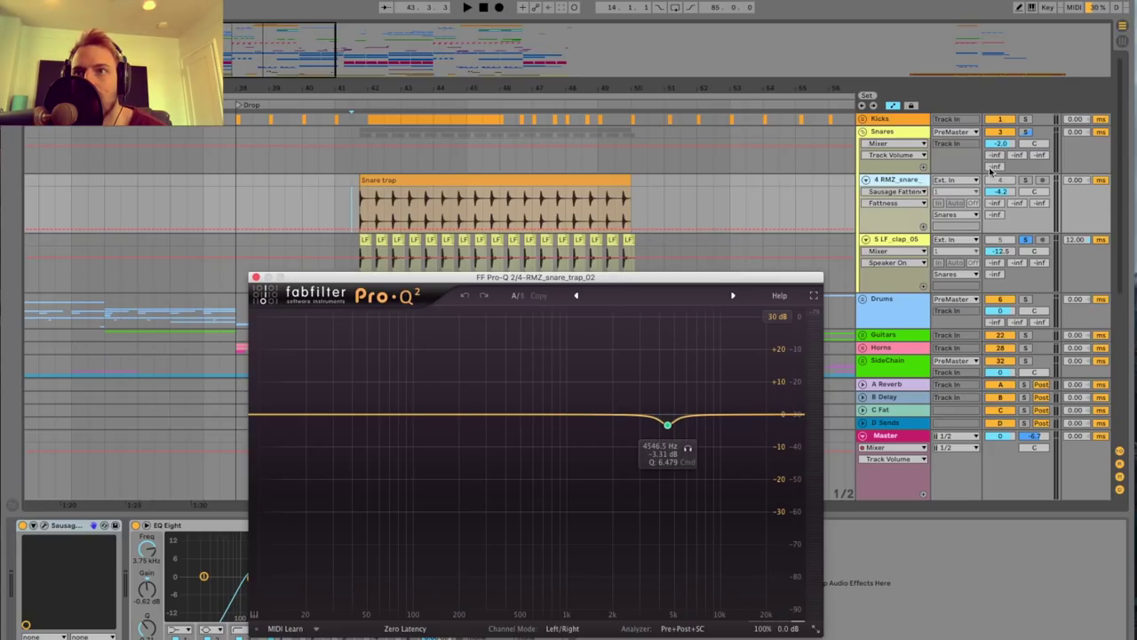
{"action": "left_click", "coordinate": [901, 186]}
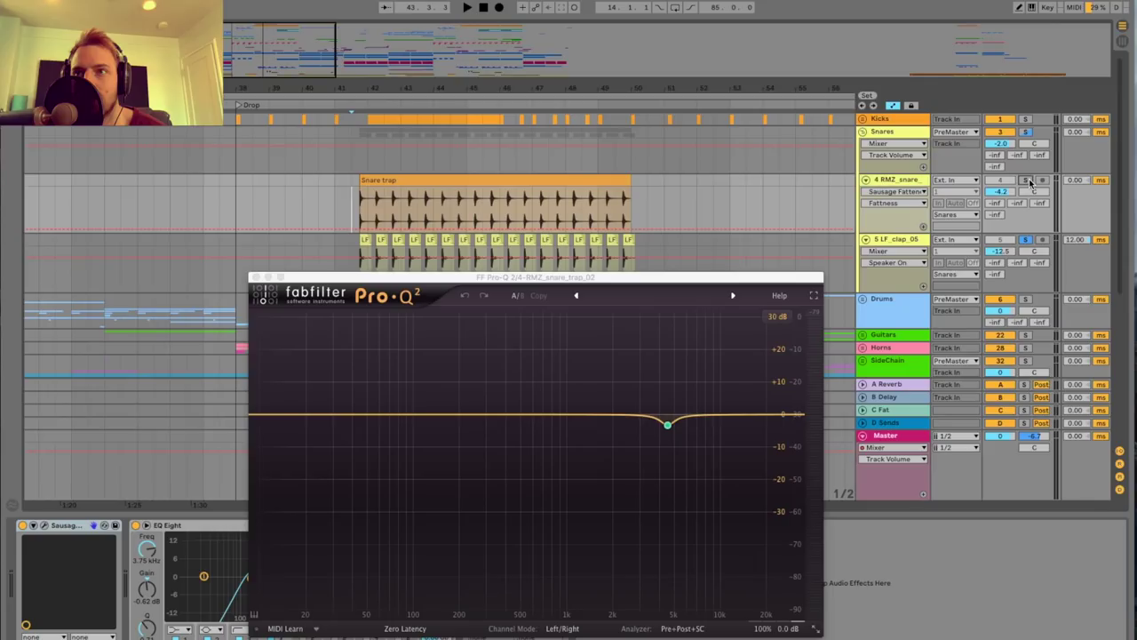
Add a Pro-Q 2 bell band at about 4476 Hz with +29.23 dB gain and Q 3.067, and play the snare through it.
{"action": "left_click_drag", "start_coordinate": [582, 414], "coordinate": [588, 320]}
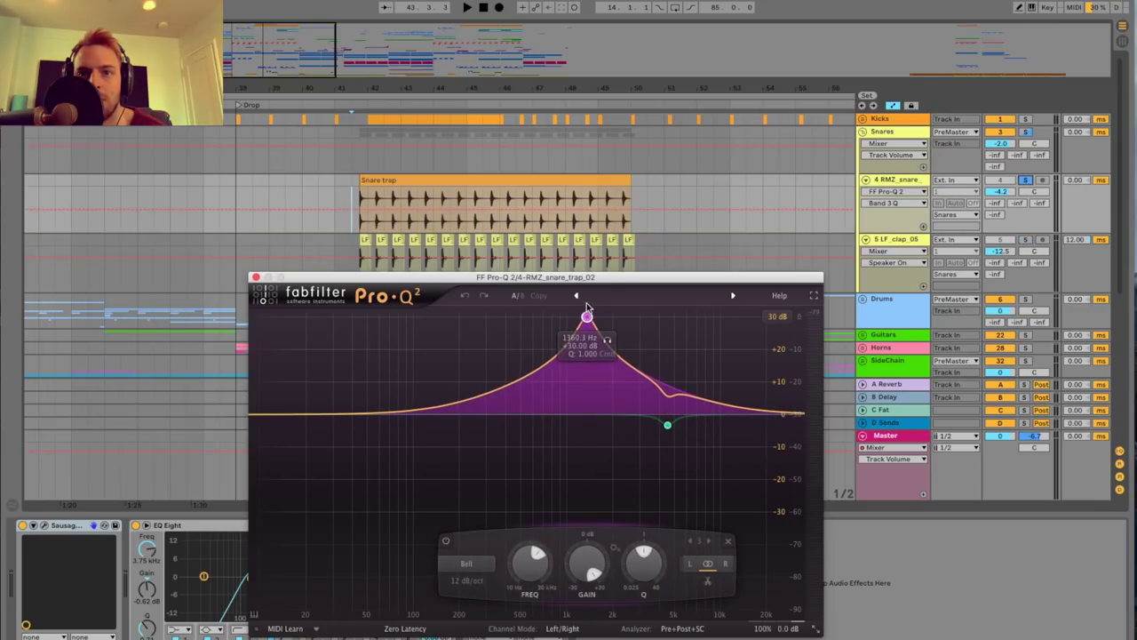
{"action": "left_click_drag", "start_coordinate": [645, 555], "coordinate": [647, 551]}
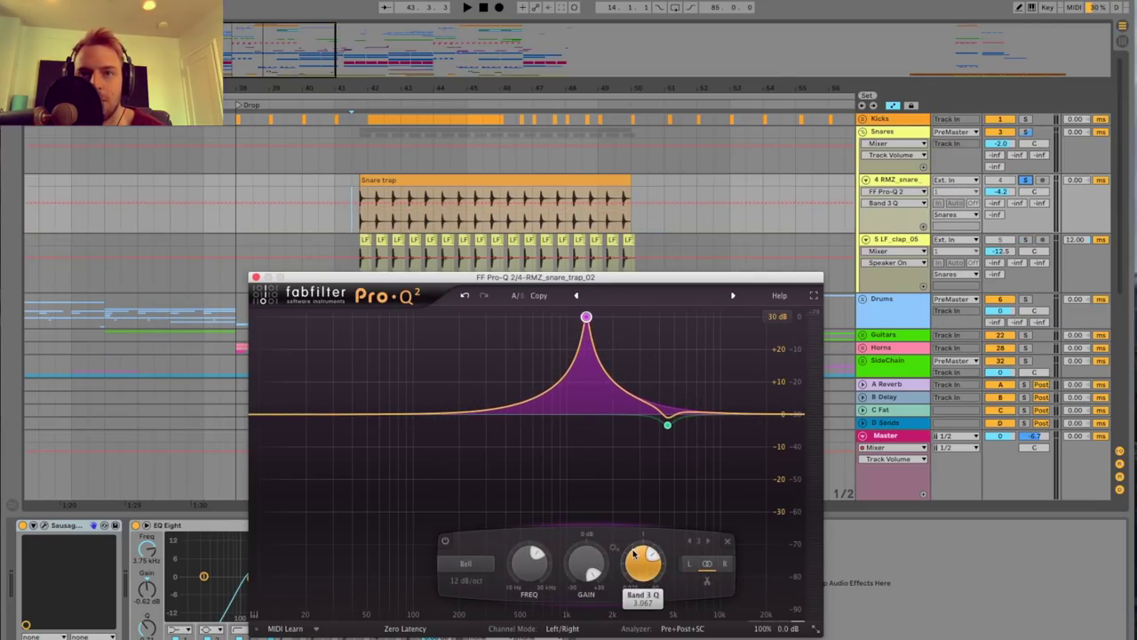
{"action": "left_click_drag", "start_coordinate": [587, 318], "coordinate": [667, 321]}
{"action": "key", "text": "space"}
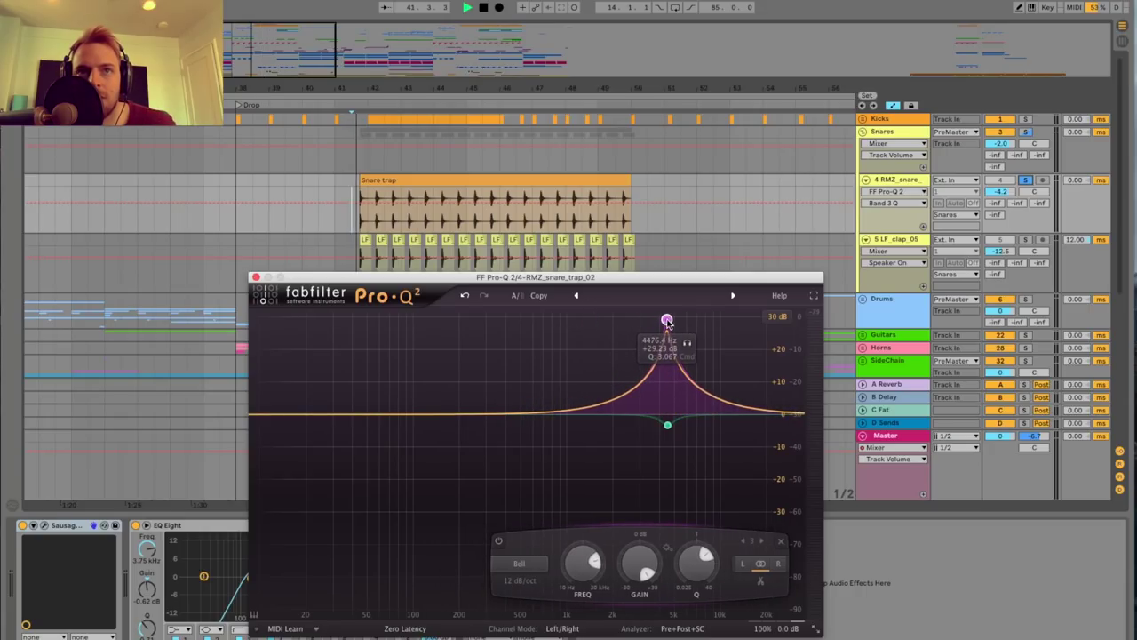
{"action": "key", "text": "space"}
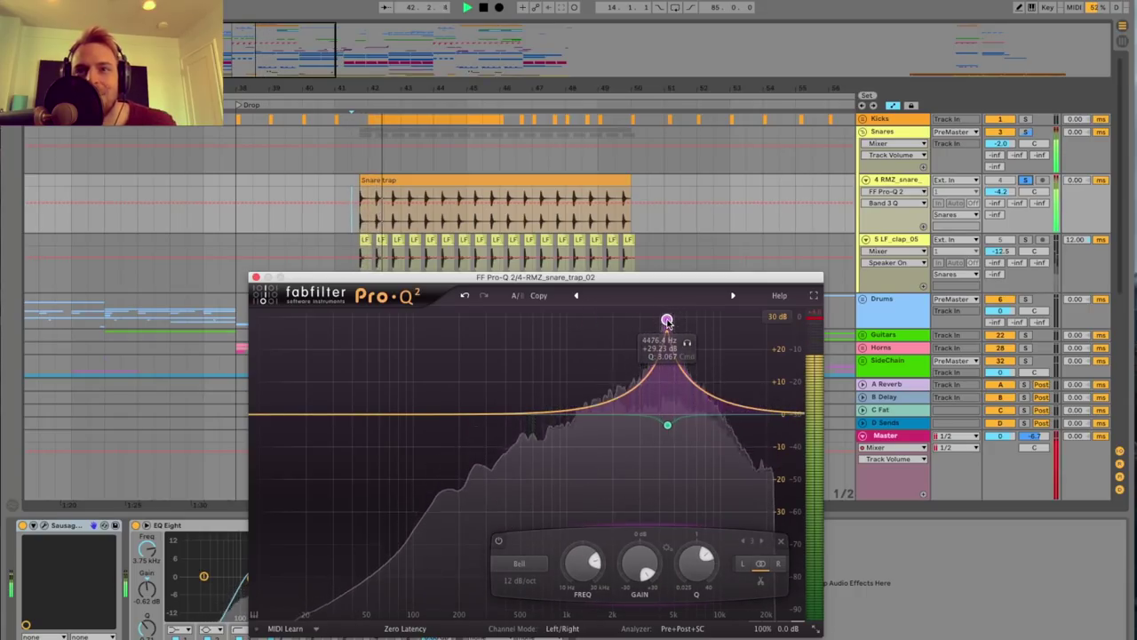
Lower the added Pro-Q 2 band's boost to below 10 dB, bypass the band, and close the Pro-Q 2 window.
{"action": "left_click_drag", "start_coordinate": [667, 321], "coordinate": [668, 386]}
{"action": "left_click", "coordinate": [499, 541]}
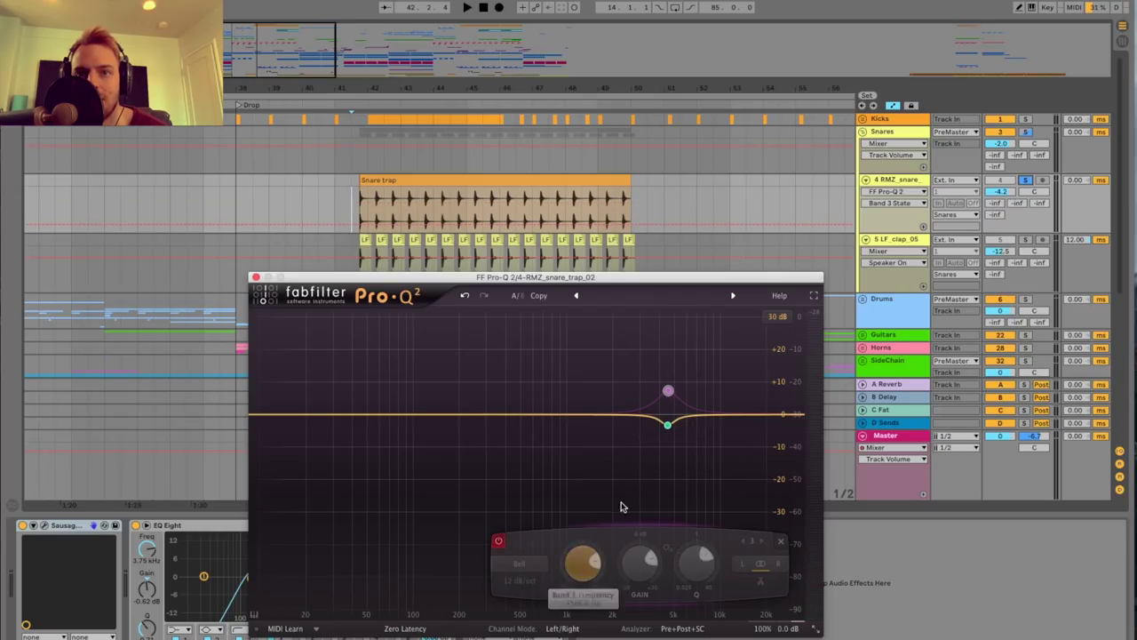
{"action": "left_click", "coordinate": [499, 541]}
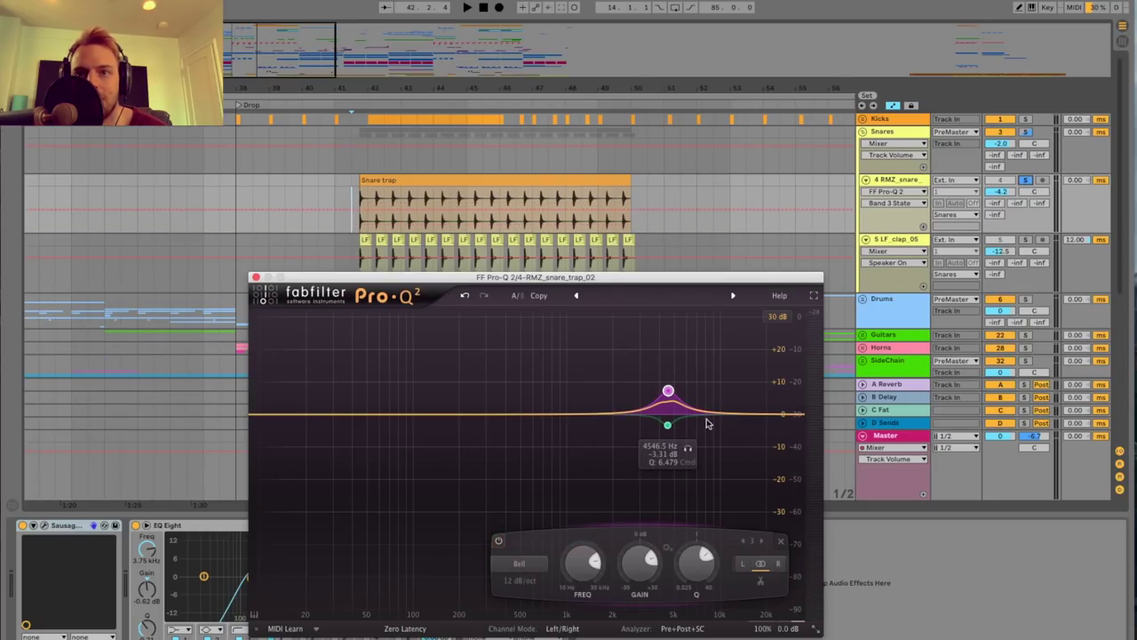
{"action": "left_click", "coordinate": [502, 545]}
{"action": "left_click", "coordinate": [256, 277]}
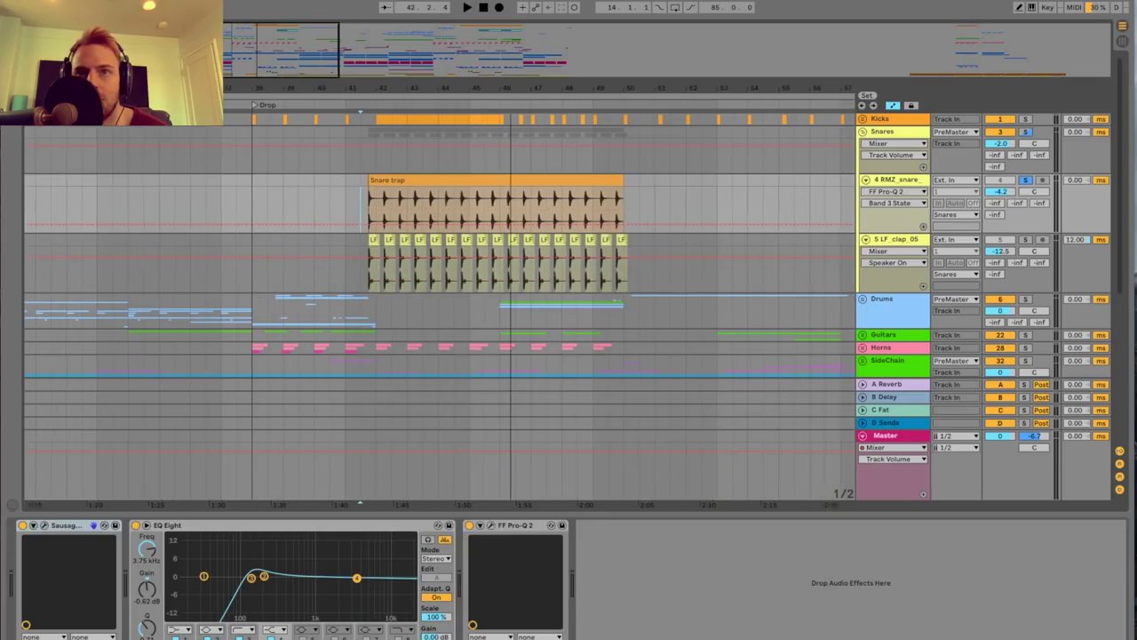
Unsolo the snare and clap tracks, and unsolo and collapse the Snares group.
{"action": "scroll", "coordinate": [508, 224], "scroll_direction": "down", "scroll_amount": 3}
{"action": "scroll", "coordinate": [817, 212], "scroll_direction": "right", "scroll_amount": 2}
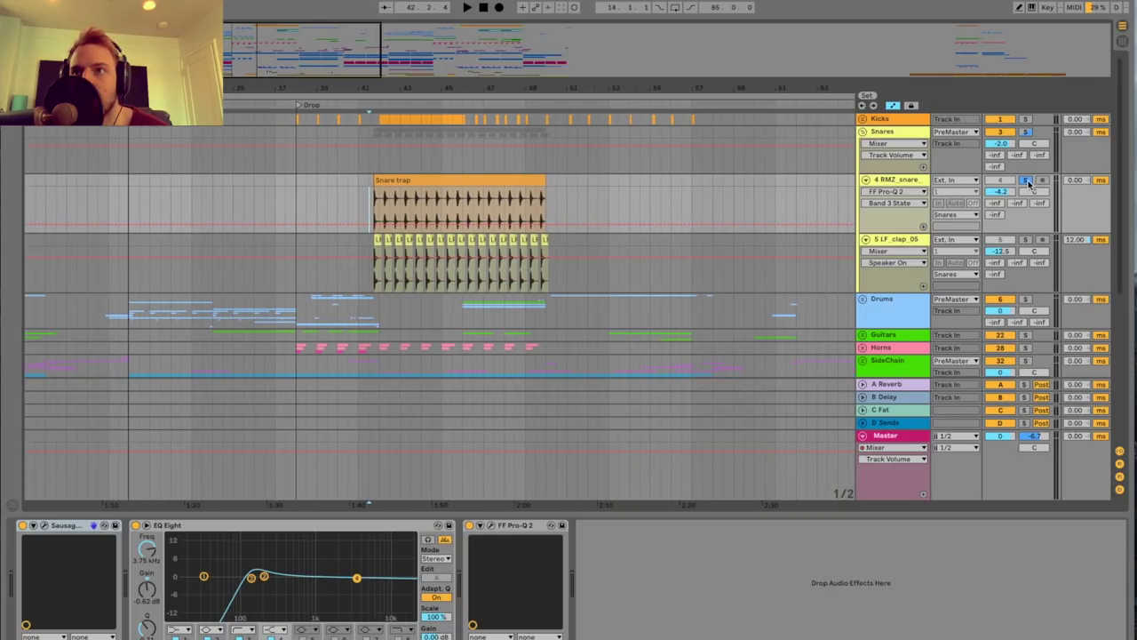
{"action": "scroll", "coordinate": [807, 178], "scroll_direction": "right", "scroll_amount": 4}
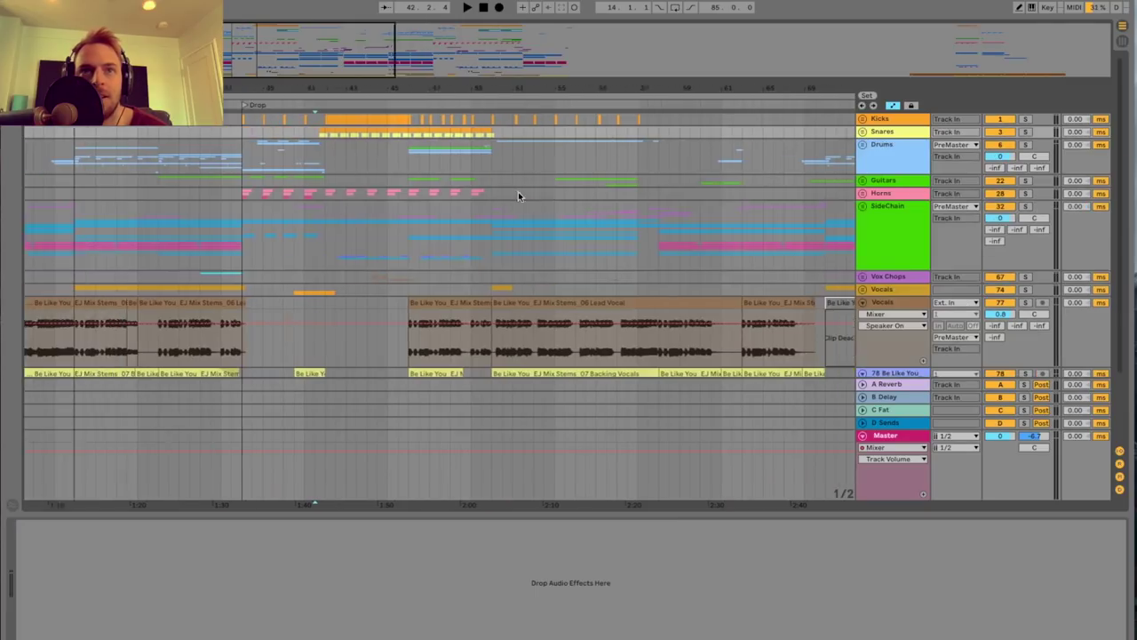
Unfold the Drums group and look through its tracks, from RMZ_percus down to ens_ext_st.
{"action": "scroll", "coordinate": [518, 195], "scroll_direction": "left", "scroll_amount": 10}
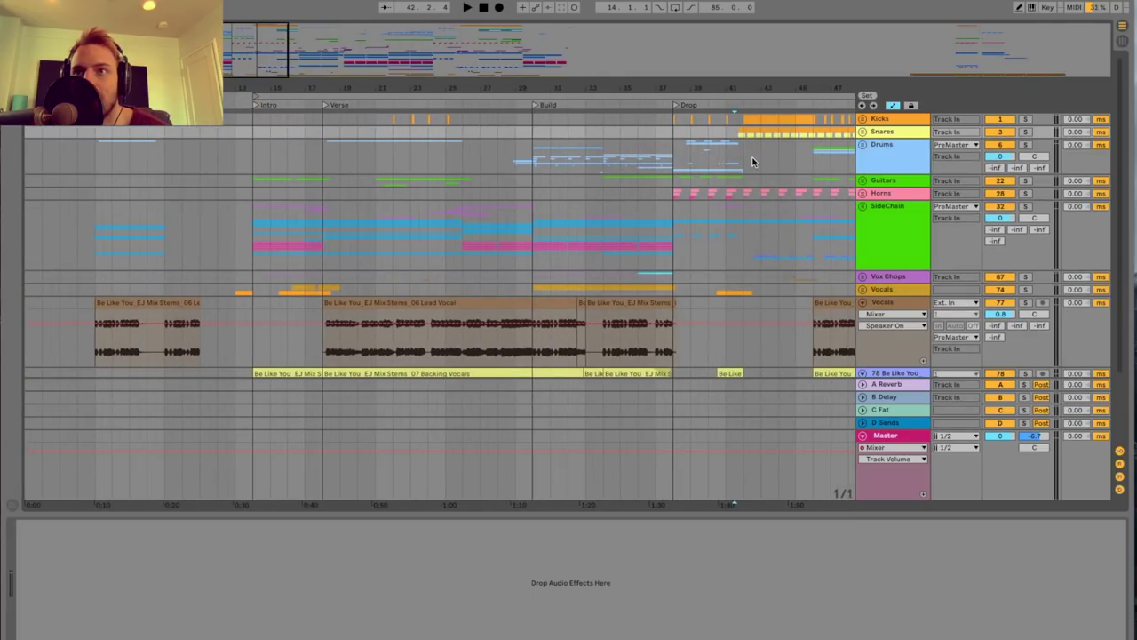
{"action": "left_click", "coordinate": [863, 145]}
{"action": "scroll", "coordinate": [431, 191], "scroll_direction": "down", "scroll_amount": 5}
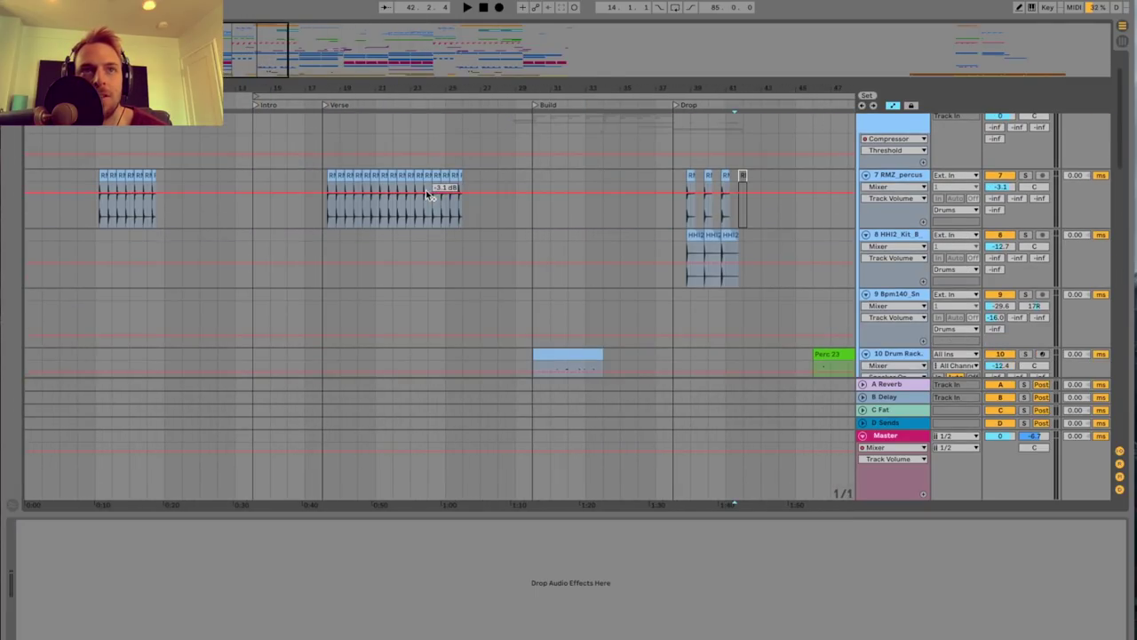
{"action": "scroll", "coordinate": [278, 196], "scroll_direction": "right", "scroll_amount": 2}
{"action": "scroll", "coordinate": [277, 196], "scroll_direction": "down", "scroll_amount": 6}
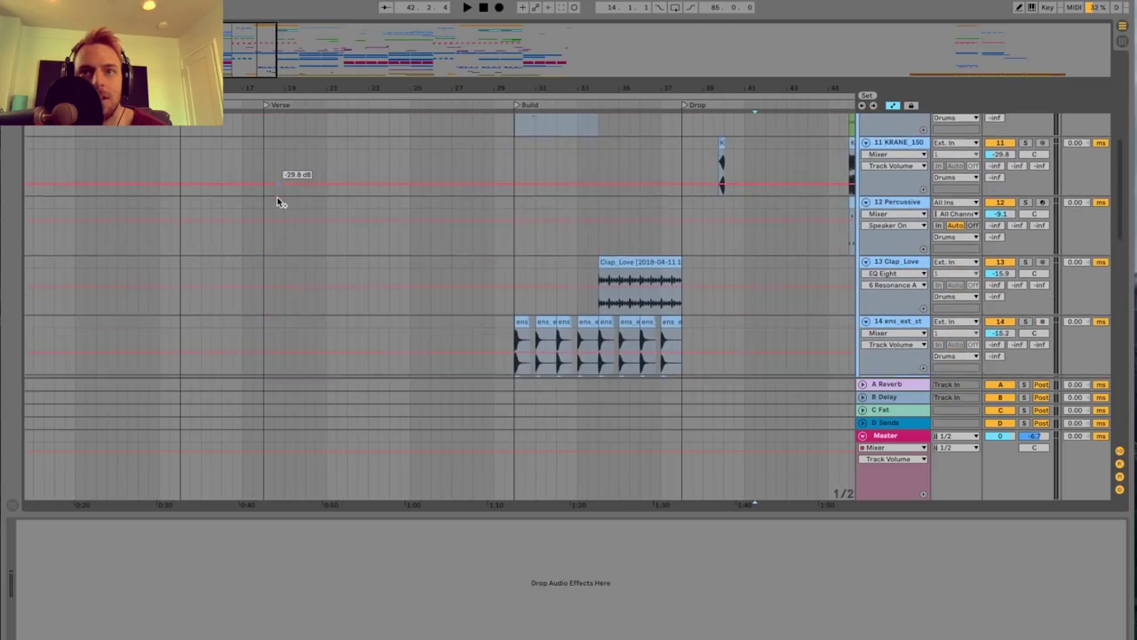
Solo the RMZ_percus track, play it from just before its first clips, and display its effects.
{"action": "scroll", "coordinate": [277, 200], "scroll_direction": "up", "scroll_amount": 8}
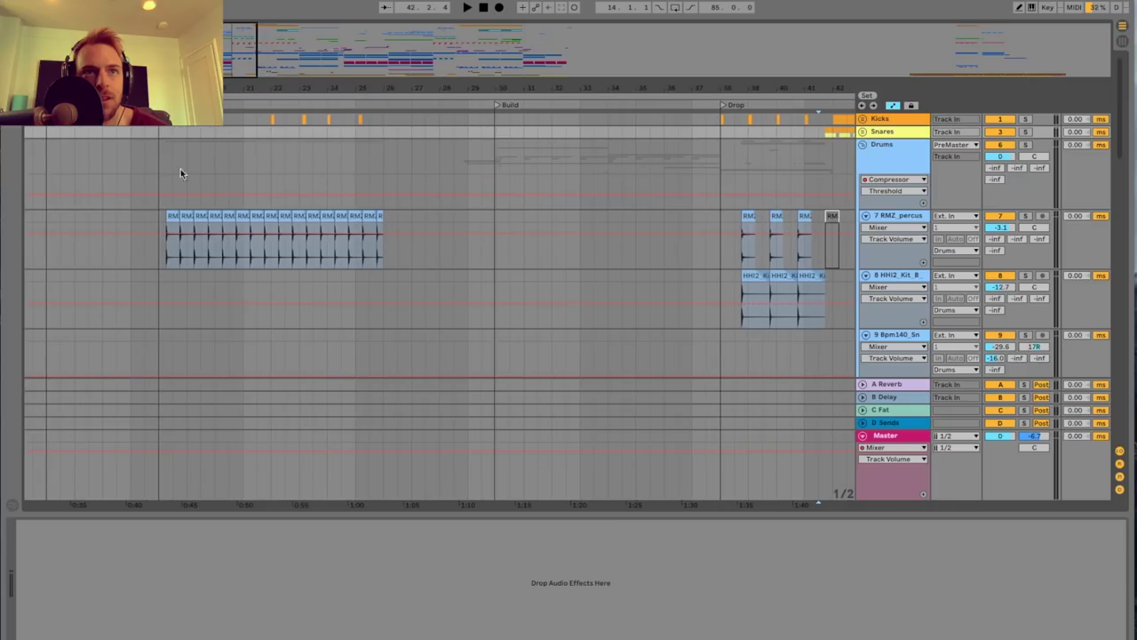
{"action": "left_click", "coordinate": [172, 190]}
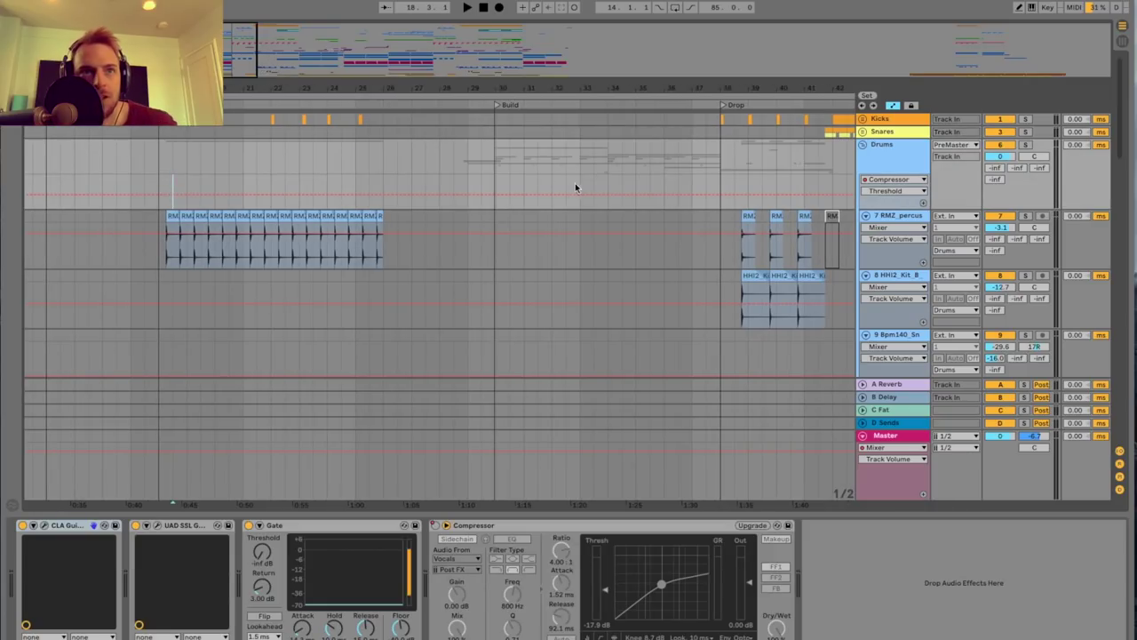
{"action": "left_click", "coordinate": [161, 186]}
{"action": "key", "text": "space"}
{"action": "left_click", "coordinate": [1024, 216]}
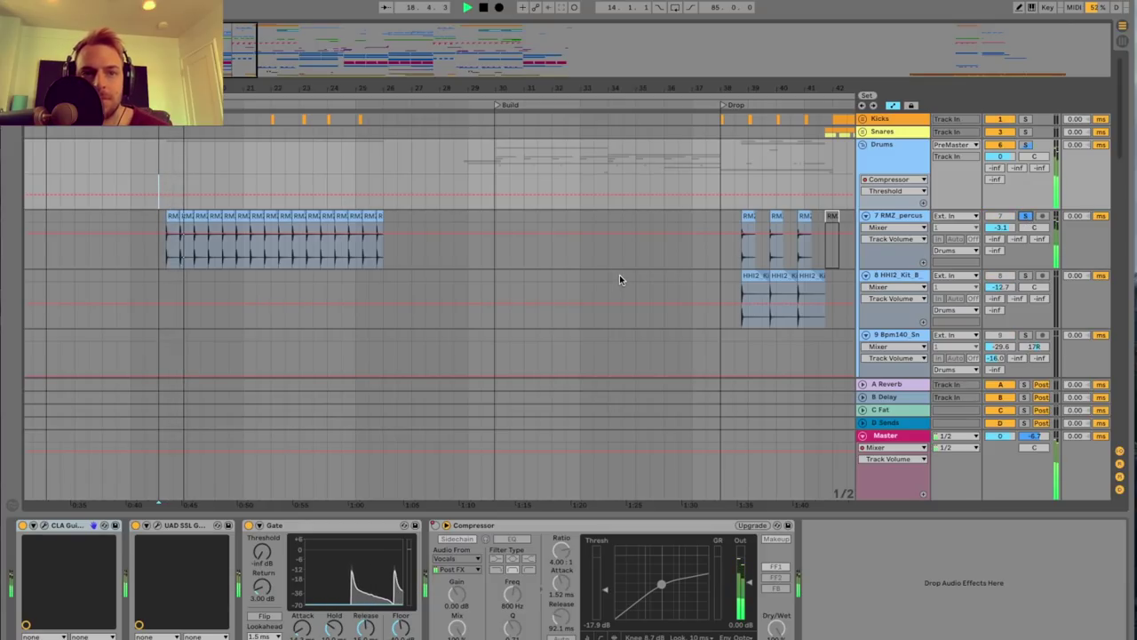
{"action": "left_click", "coordinate": [906, 224]}
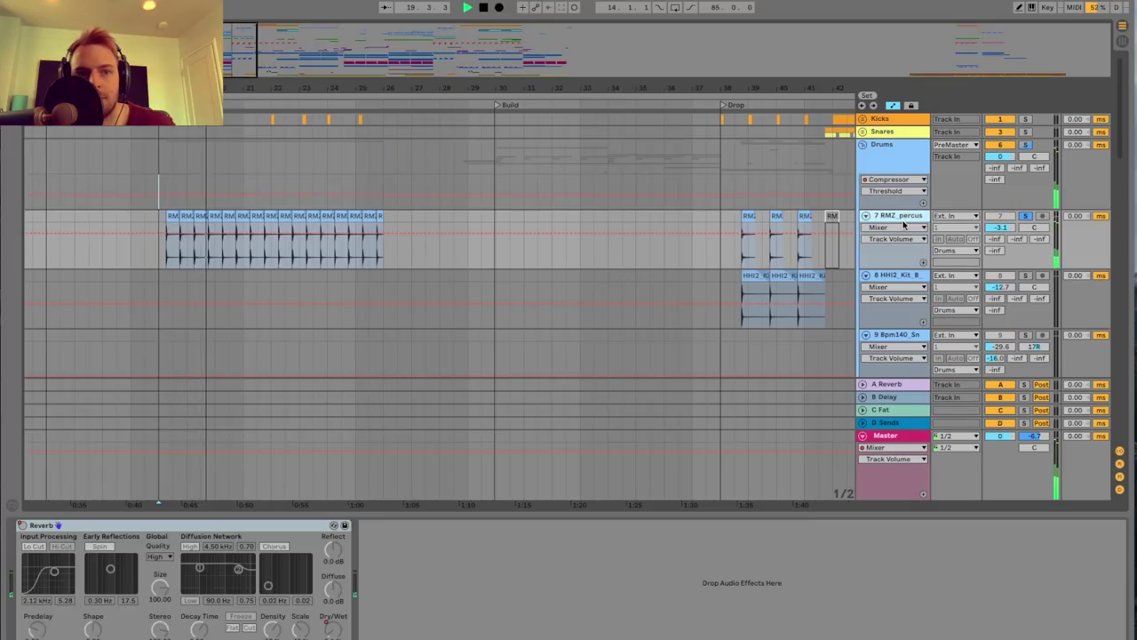
{"action": "key", "text": "space"}
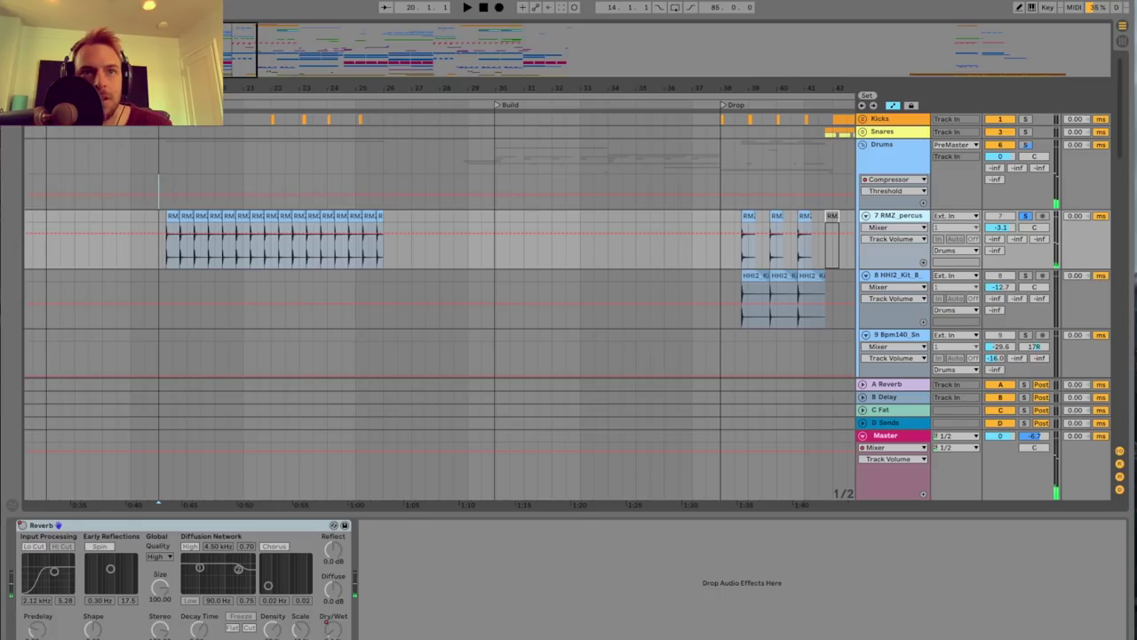
Look over the clip arrangement of the Drums tracks from RMZ_percus down to snare_ext.
{"action": "scroll", "coordinate": [281, 197], "scroll_direction": "up", "scroll_amount": 3}
{"action": "scroll", "coordinate": [279, 197], "scroll_direction": "left", "scroll_amount": 3}
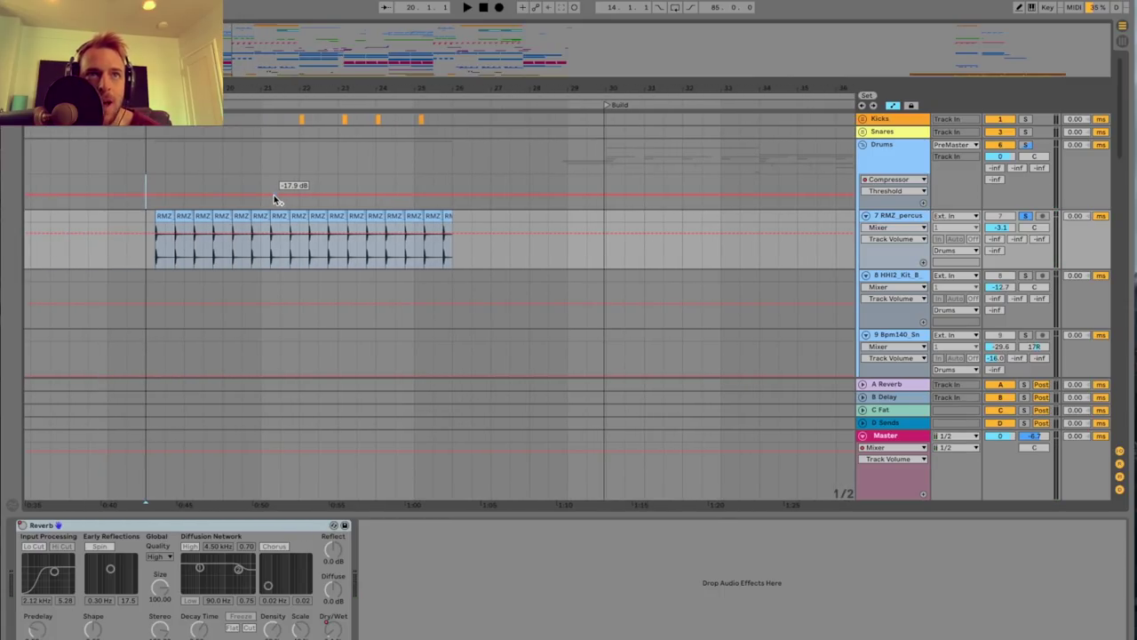
{"action": "scroll", "coordinate": [205, 204], "scroll_direction": "right", "scroll_amount": 3}
{"action": "scroll", "coordinate": [204, 203], "scroll_direction": "left", "scroll_amount": 3}
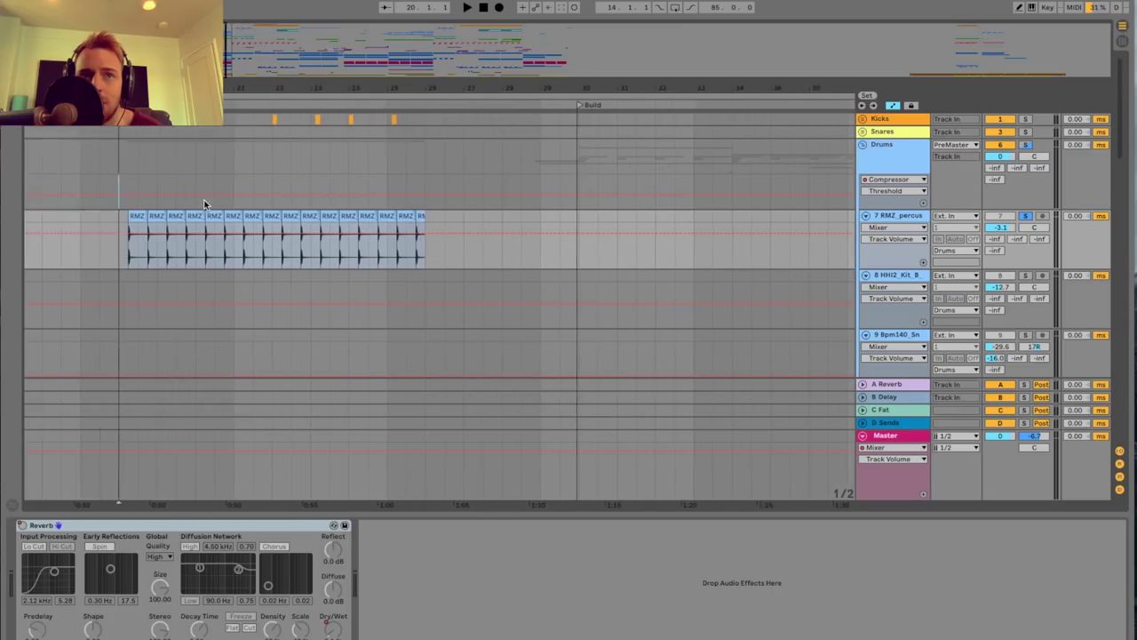
{"action": "scroll", "coordinate": [205, 199], "scroll_direction": "right", "scroll_amount": 2}
{"action": "left_click_drag", "start_coordinate": [180, 53], "coordinate": [180, 32]}
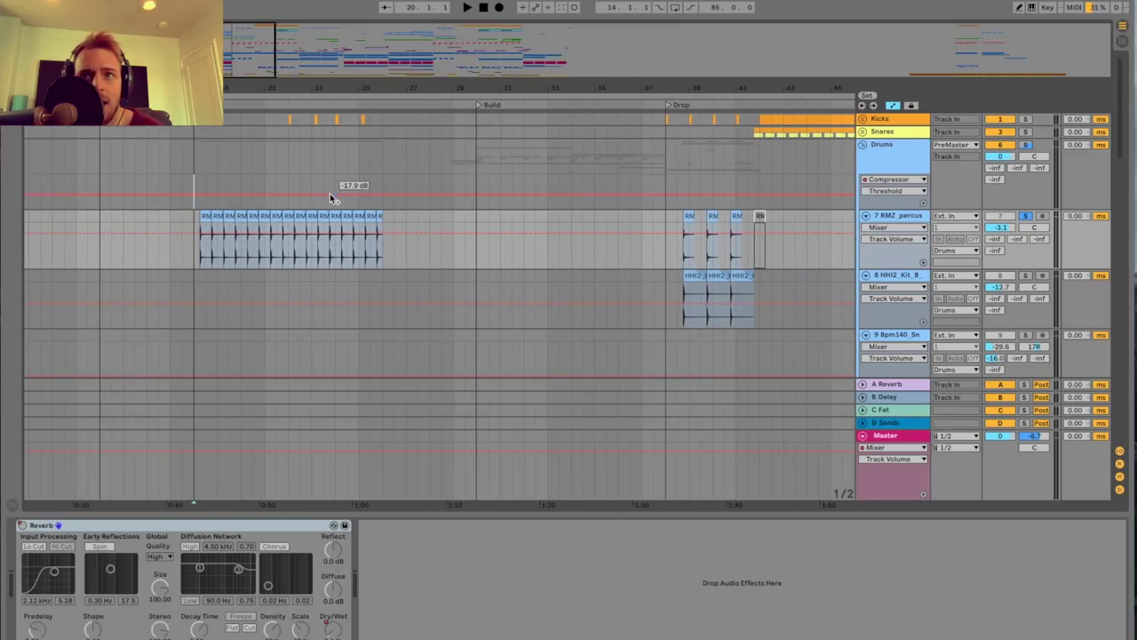
{"action": "scroll", "coordinate": [330, 194], "scroll_direction": "down", "scroll_amount": 4}
{"action": "scroll", "coordinate": [330, 194], "scroll_direction": "up", "scroll_amount": 3}
{"action": "scroll", "coordinate": [330, 194], "scroll_direction": "down", "scroll_amount": 6}
{"action": "scroll", "coordinate": [329, 196], "scroll_direction": "down", "scroll_amount": 5}
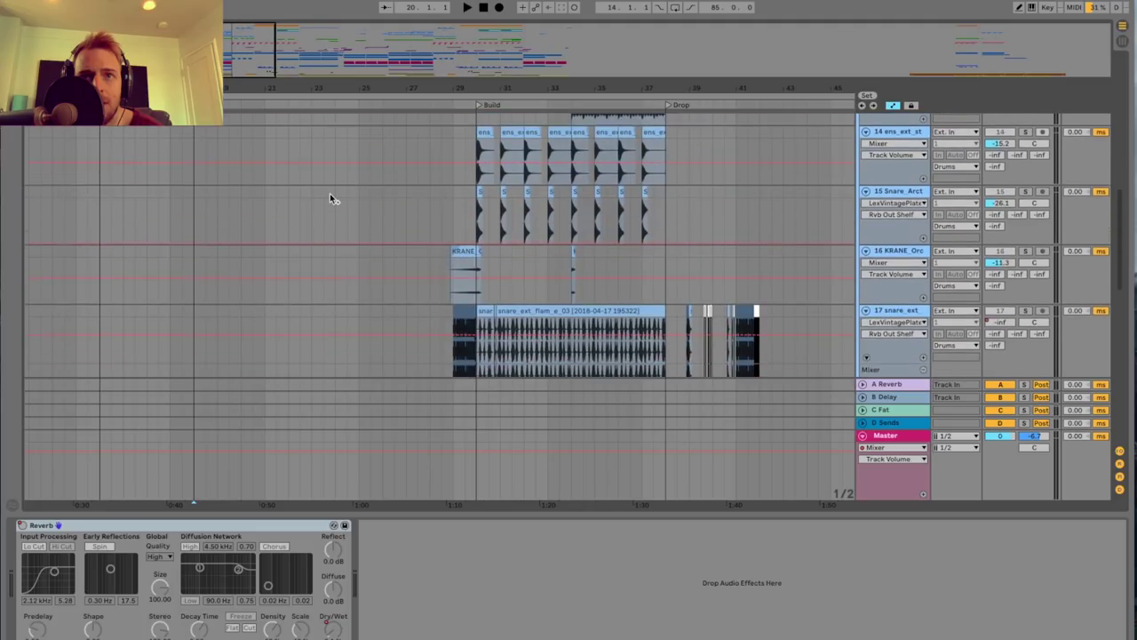
{"action": "scroll", "coordinate": [399, 192], "scroll_direction": "up", "scroll_amount": 10}
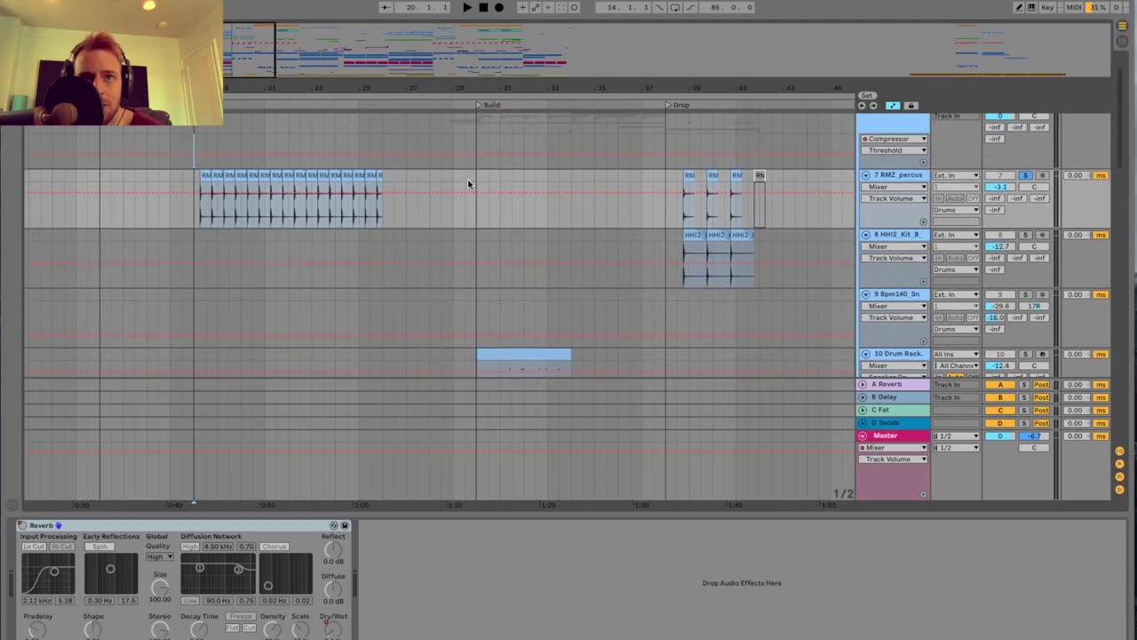
Play the ens_ext_st and Snare_Arct tracks soloed together from the Build marker, switching briefly to the full mix to compare.
{"action": "scroll", "coordinate": [471, 180], "scroll_direction": "down", "scroll_amount": 7}
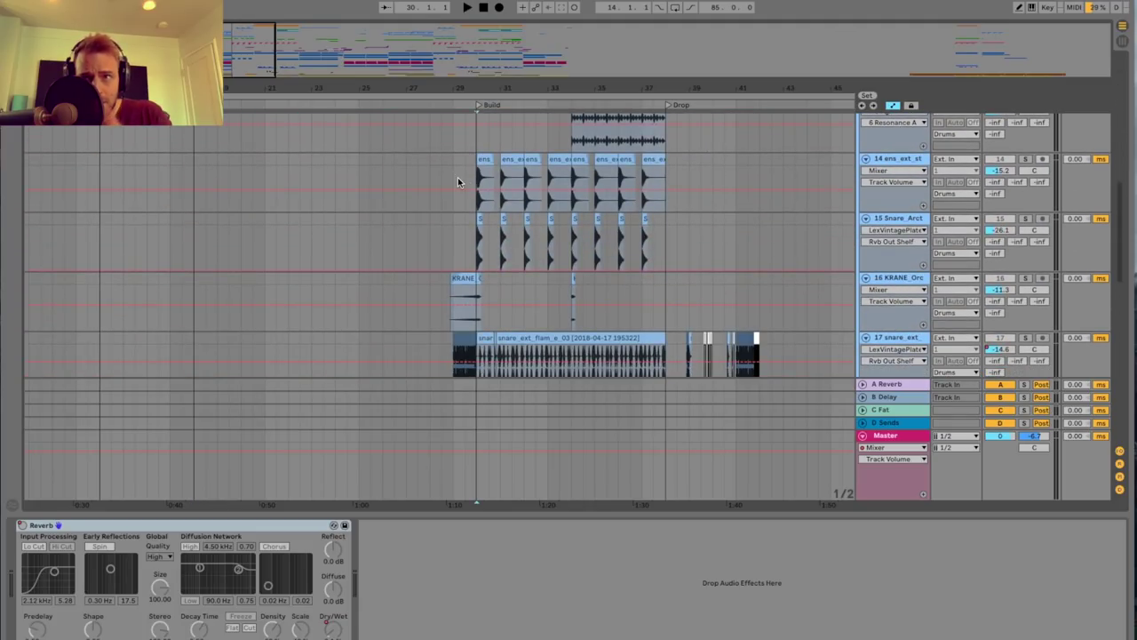
{"action": "left_click", "coordinate": [920, 160]}
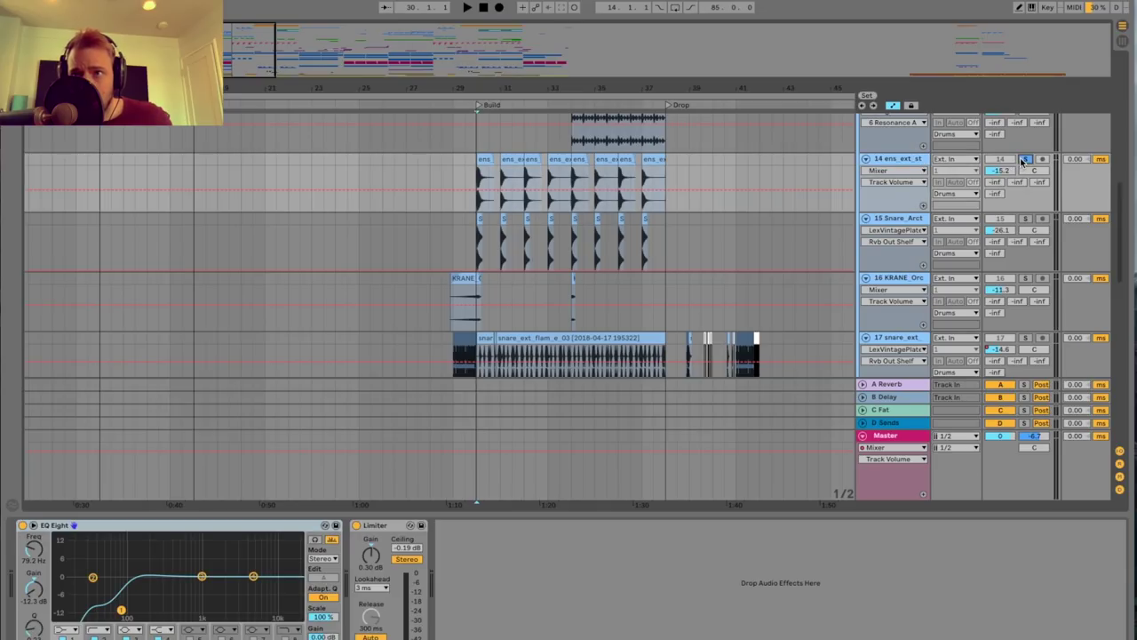
{"action": "left_click", "coordinate": [1026, 218]}
{"action": "key", "text": "space"}
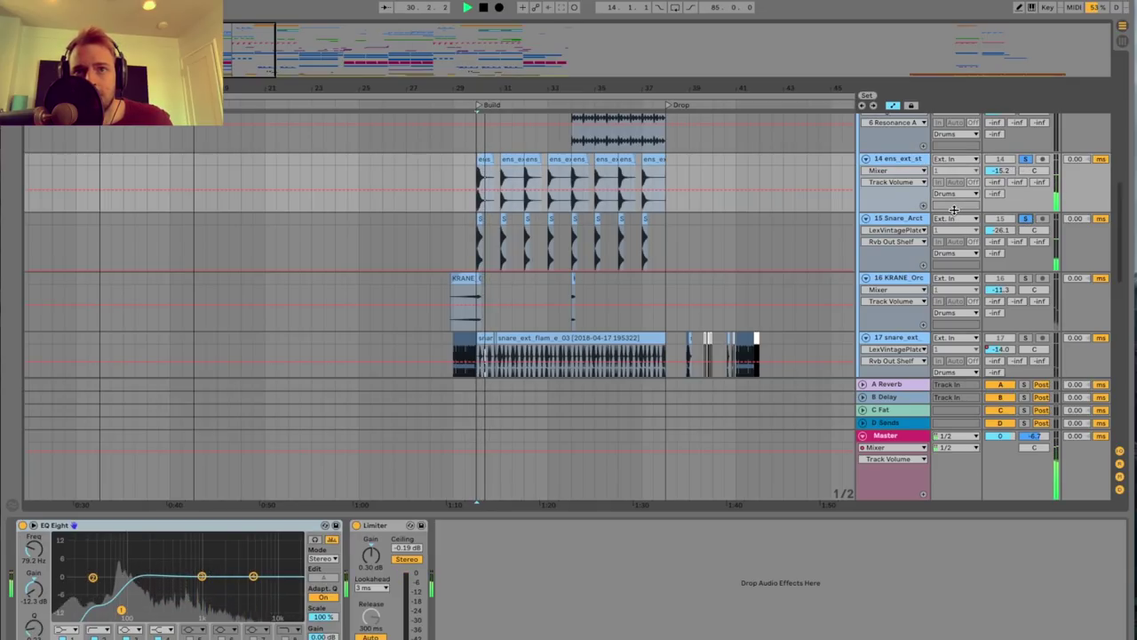
{"action": "left_click", "coordinate": [1026, 159]}
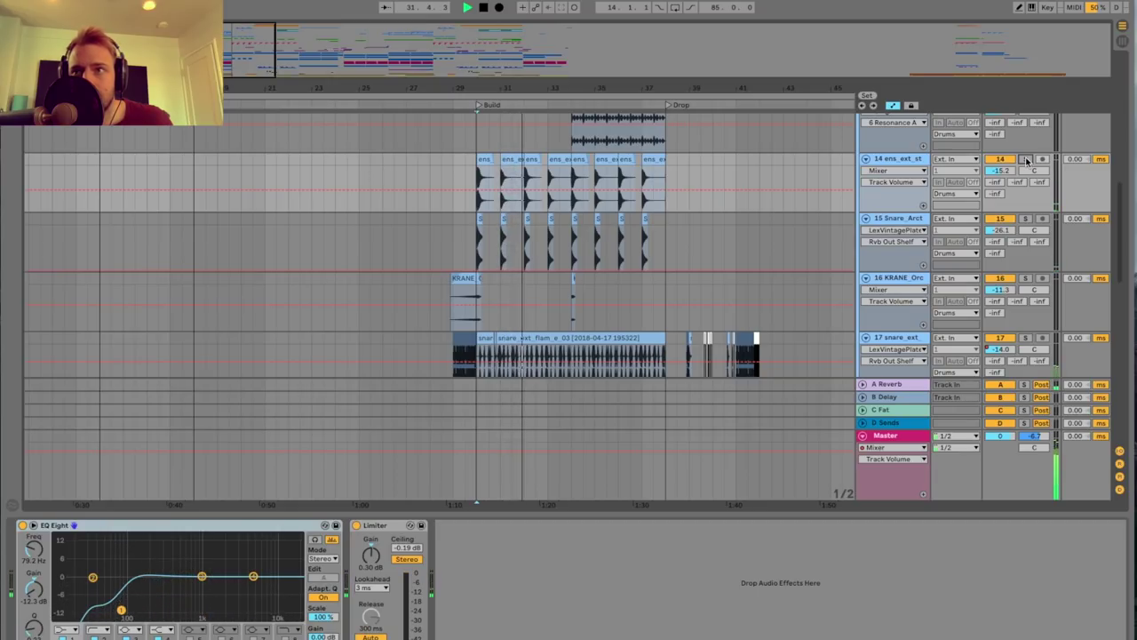
{"action": "left_click", "coordinate": [1027, 160]}
{"action": "left_click", "coordinate": [1026, 219]}
{"action": "key", "text": "space"}
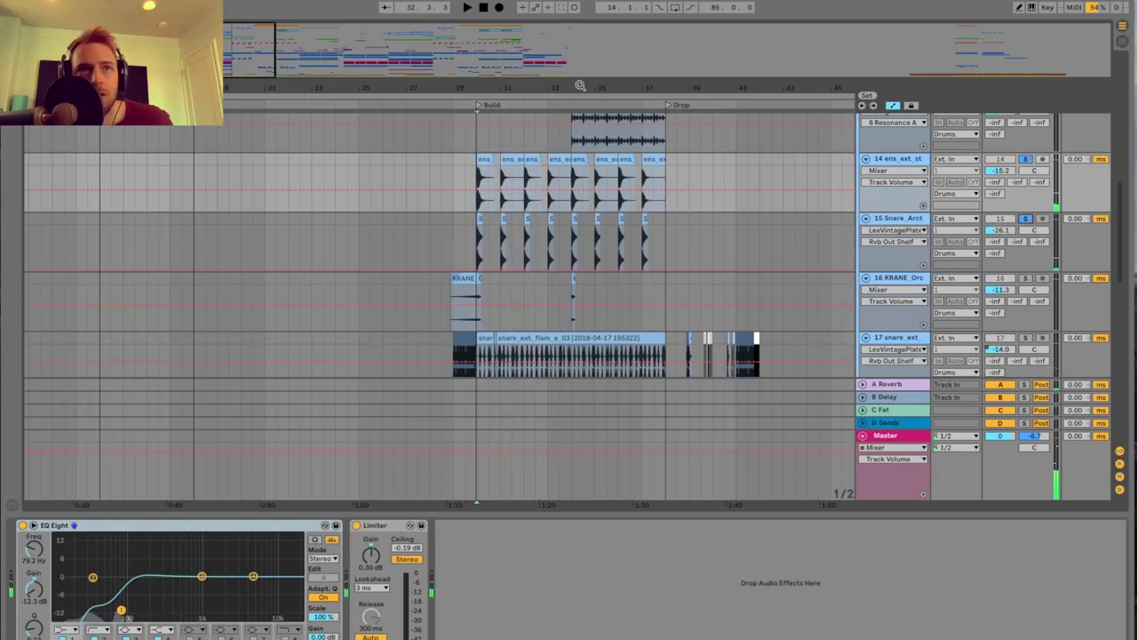
Solo only the ens_ext_st track and play its first strike from the Build marker.
{"action": "left_click_drag", "start_coordinate": [245, 58], "coordinate": [347, 213]}
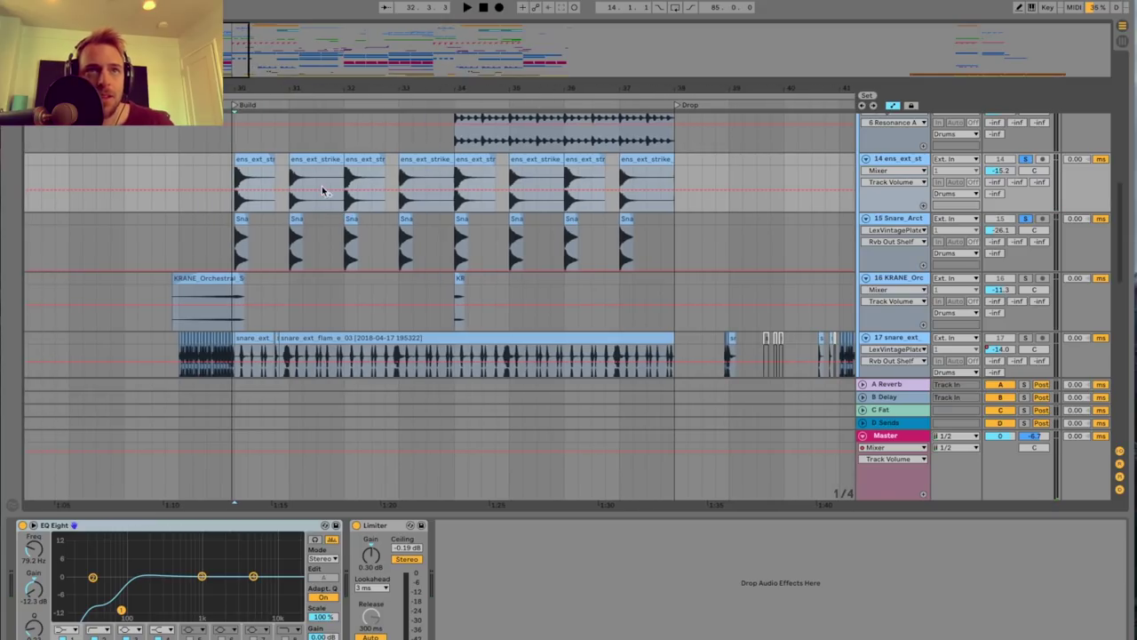
{"action": "left_click_drag", "start_coordinate": [288, 89], "coordinate": [251, 108]}
{"action": "scroll", "coordinate": [309, 179], "scroll_direction": "left", "scroll_amount": 3}
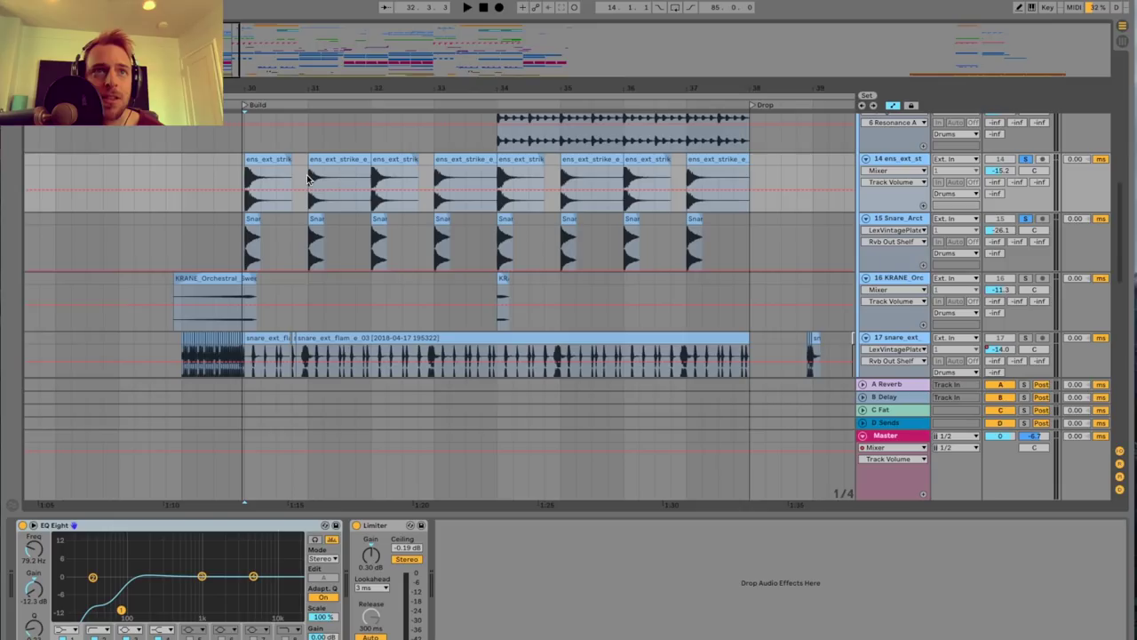
{"action": "left_click_drag", "start_coordinate": [249, 87], "coordinate": [224, 81]}
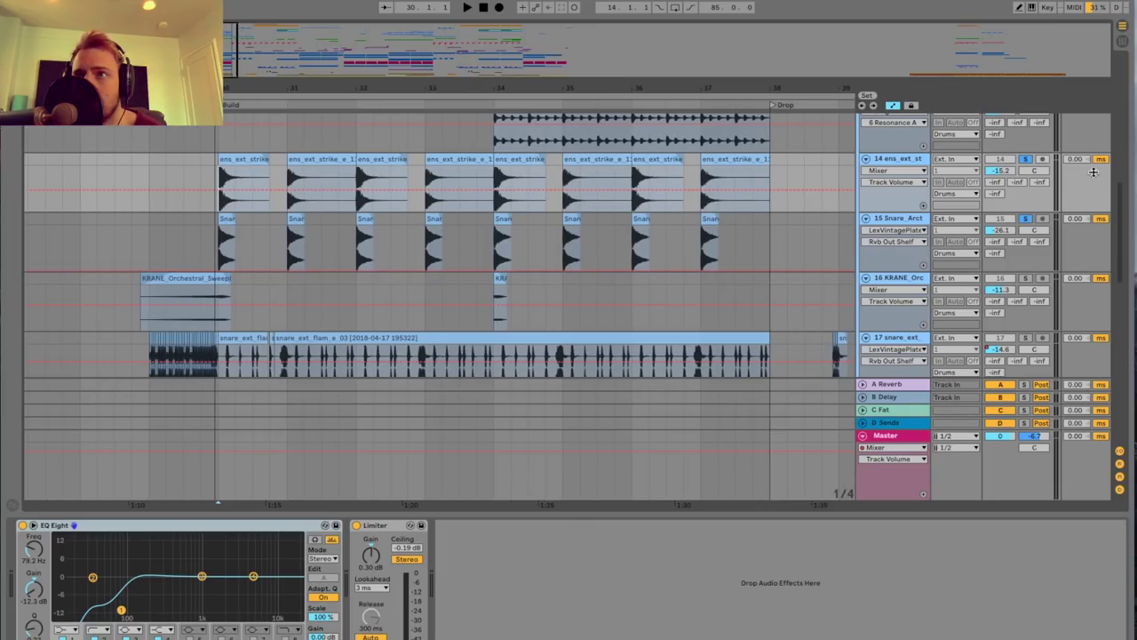
{"action": "left_click", "coordinate": [1026, 160]}
{"action": "key", "text": "space"}
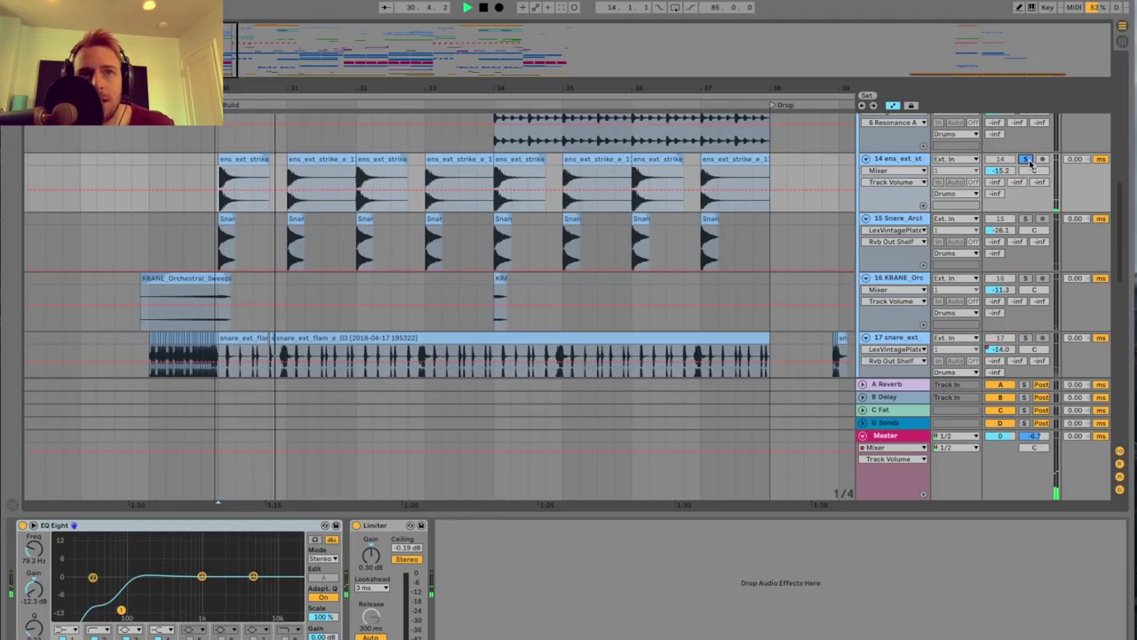
{"action": "key", "text": "space"}
Solo the Snare_Arct track, play it from the Build marker, and inspect its Vintage Plate reverb settings.
{"action": "left_click", "coordinate": [1027, 218]}
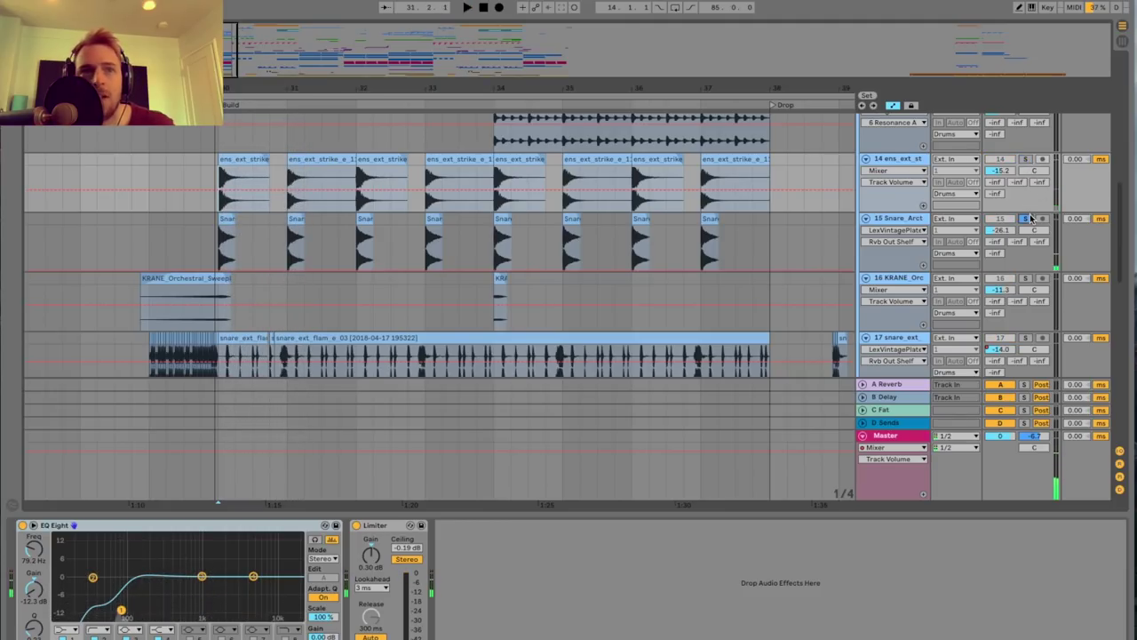
{"action": "left_click", "coordinate": [224, 252]}
{"action": "key", "text": "space"}
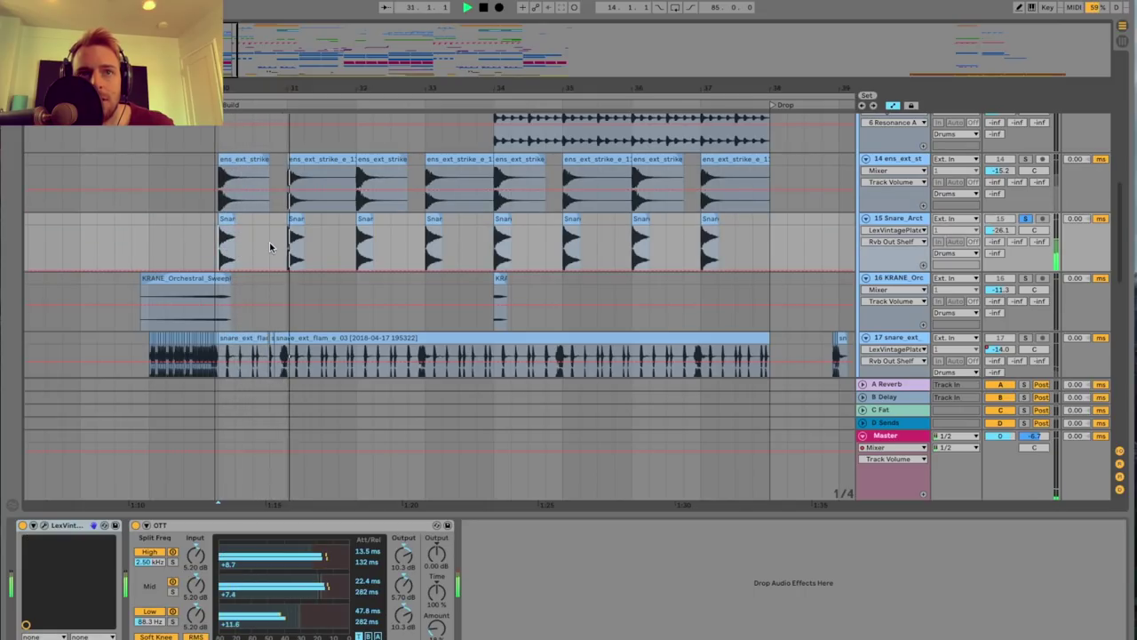
{"action": "key", "text": "space"}
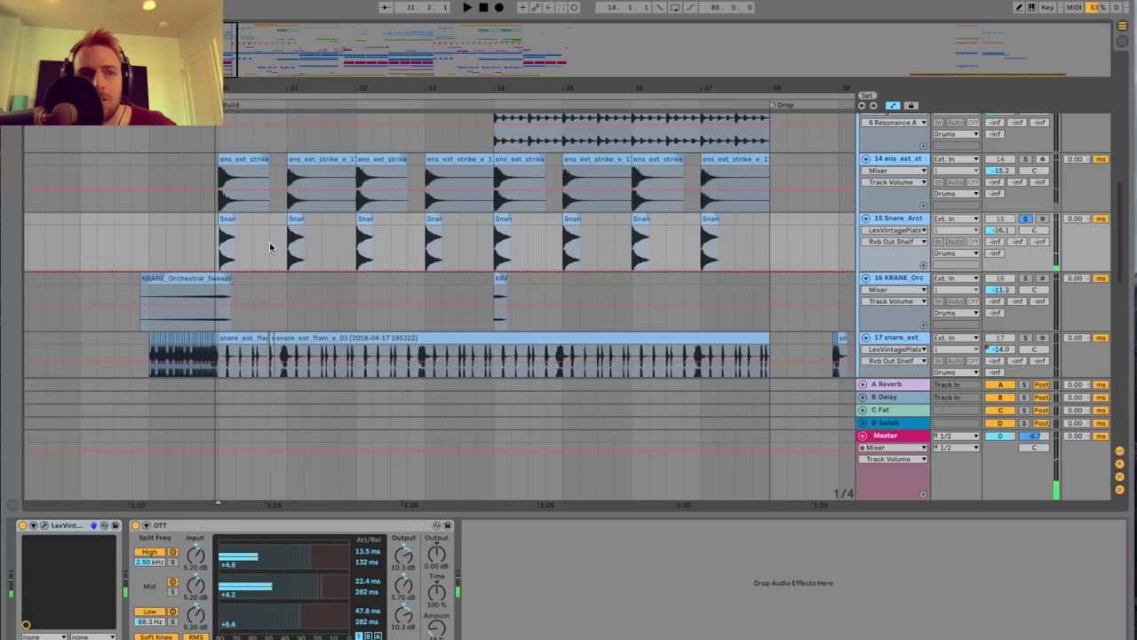
{"action": "left_click", "coordinate": [43, 526]}
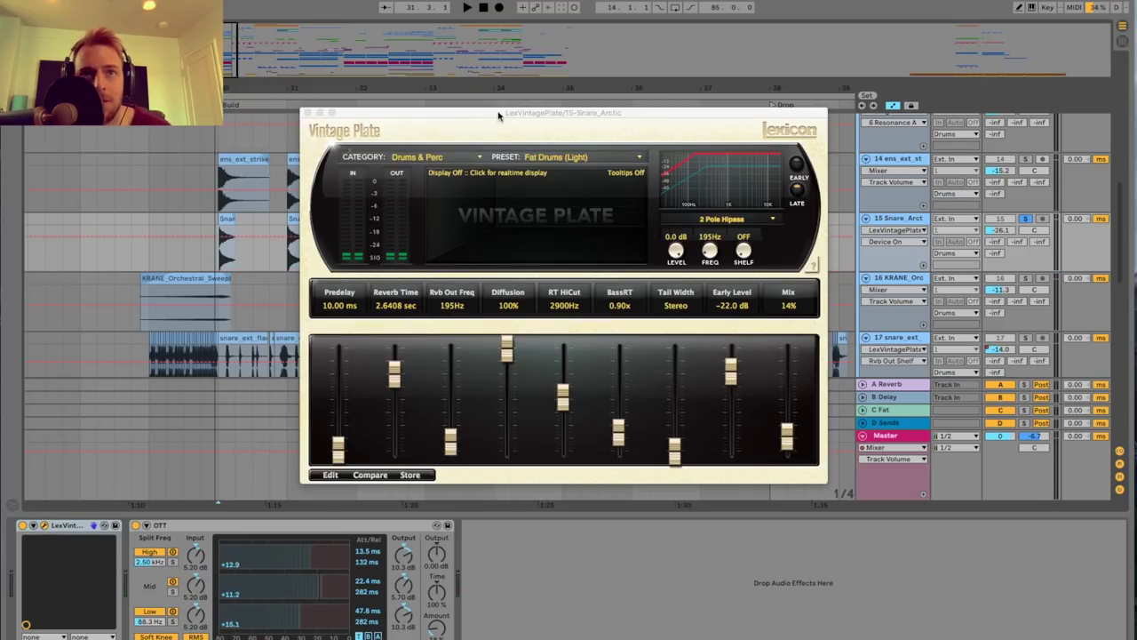
{"action": "left_click", "coordinate": [311, 110]}
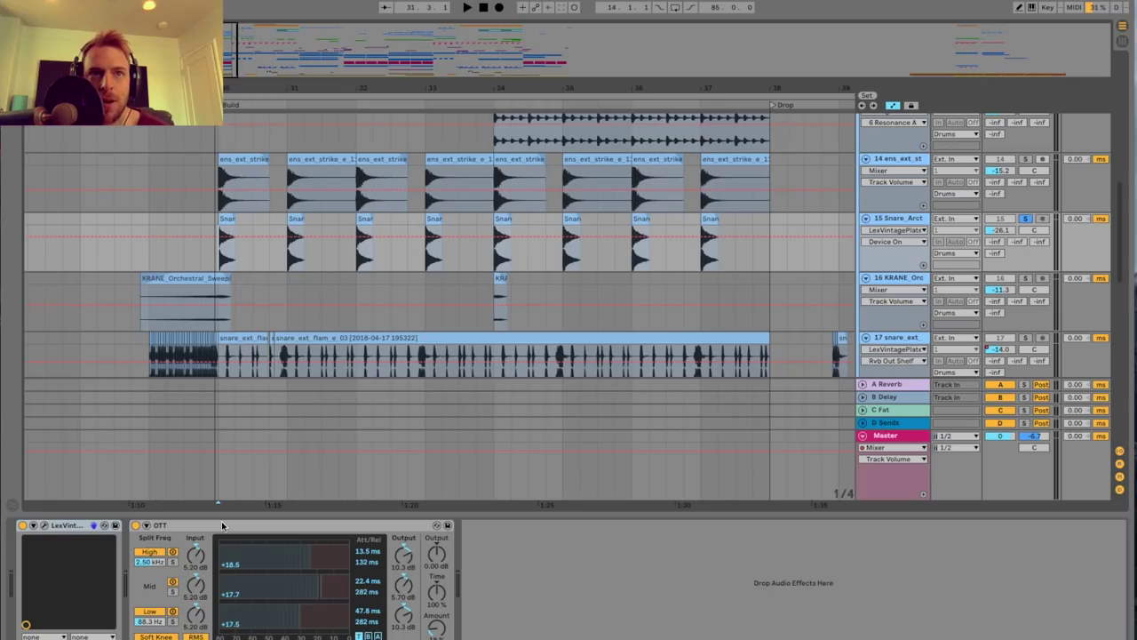
Solo the ens_ext_st track and display its EQ Eight and Limiter to examine their settings.
{"action": "scroll", "coordinate": [533, 282], "scroll_direction": "up", "scroll_amount": 1}
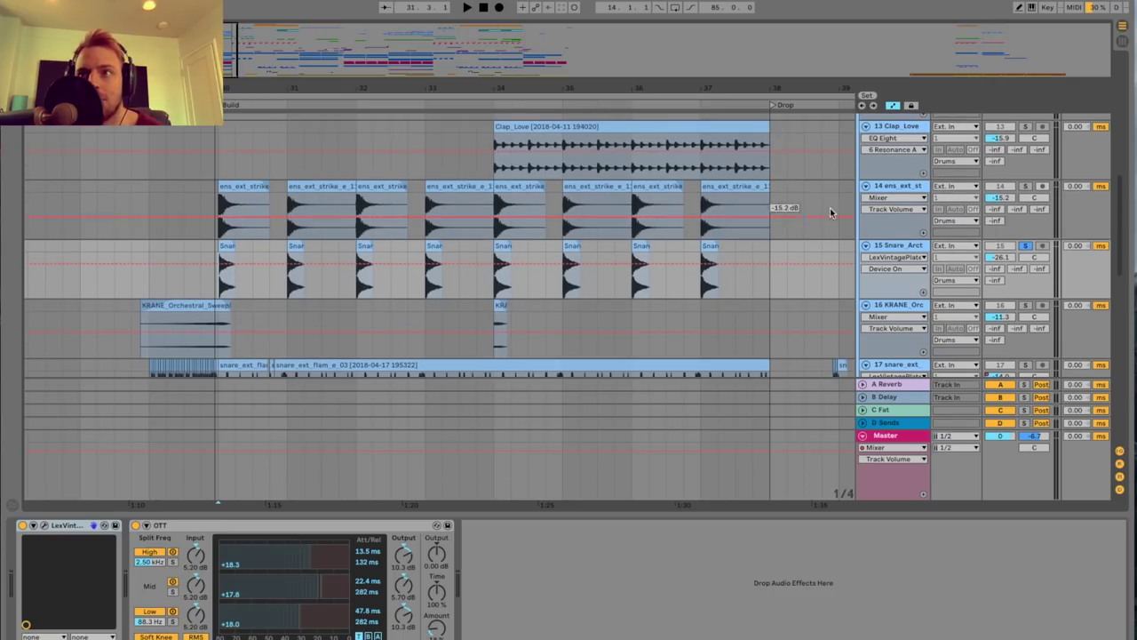
{"action": "left_click", "coordinate": [1025, 186]}
{"action": "left_click", "coordinate": [921, 195]}
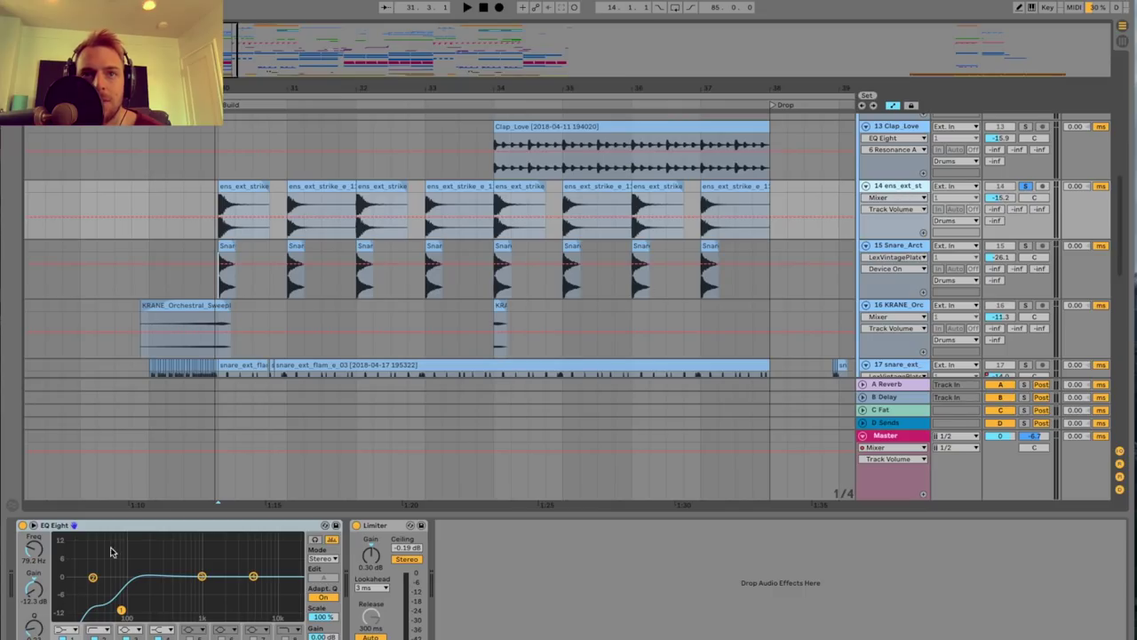
{"action": "left_click_drag", "start_coordinate": [268, 89], "coordinate": [287, 78]}
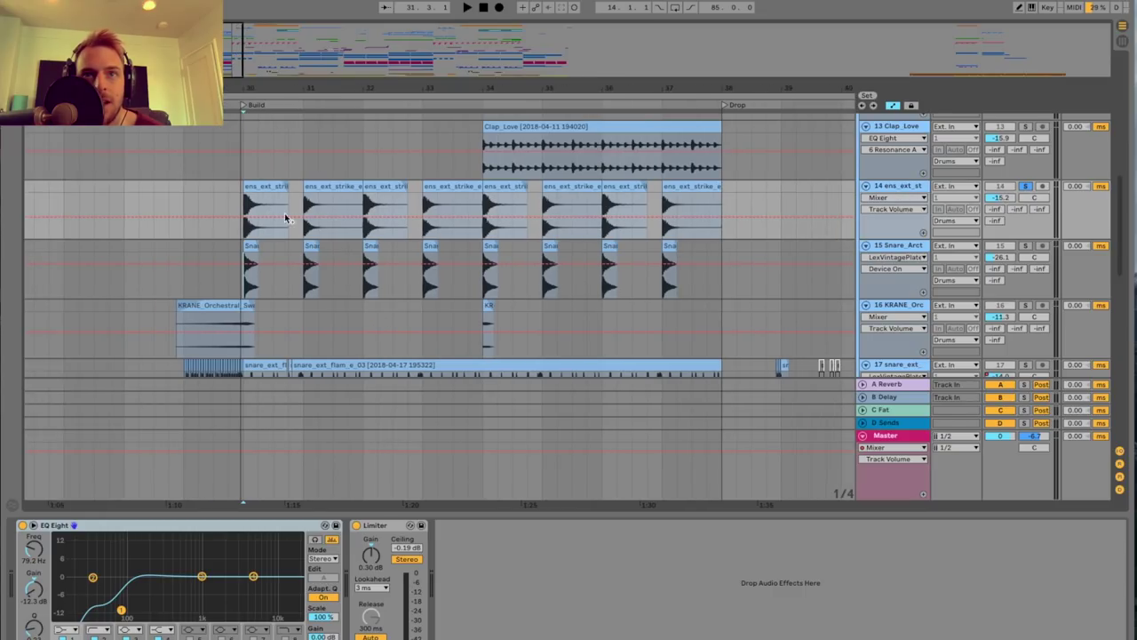
{"action": "scroll", "coordinate": [313, 226], "scroll_direction": "up", "scroll_amount": 2}
Solo the snare_ext track and play it from the Build marker.
{"action": "scroll", "coordinate": [316, 224], "scroll_direction": "down", "scroll_amount": 5}
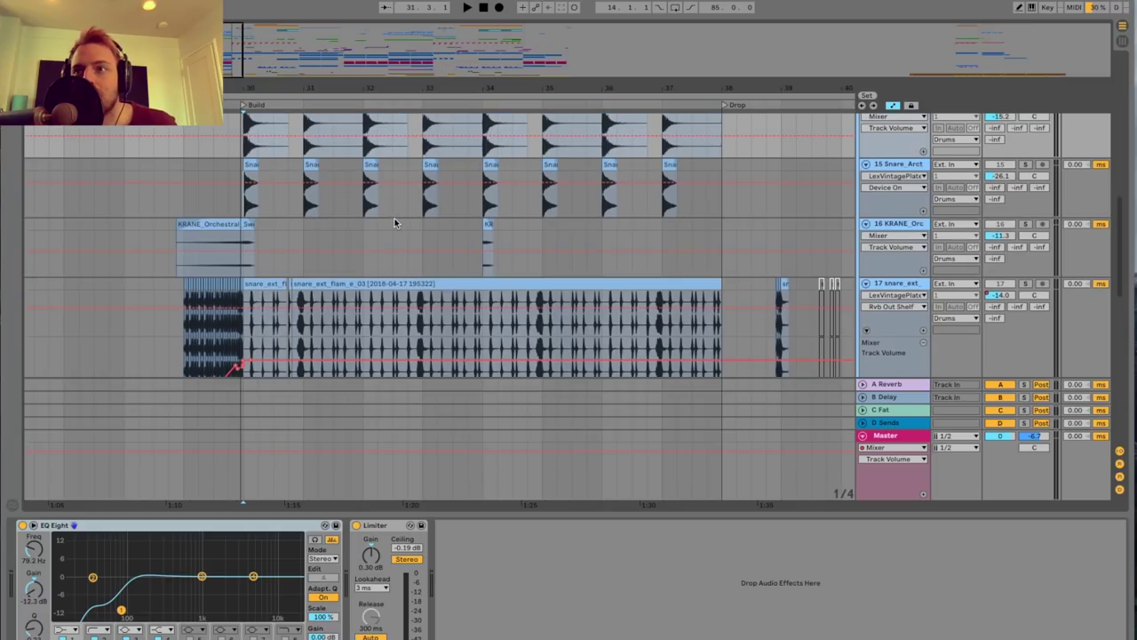
{"action": "left_click", "coordinate": [1025, 283]}
{"action": "key", "text": "space"}
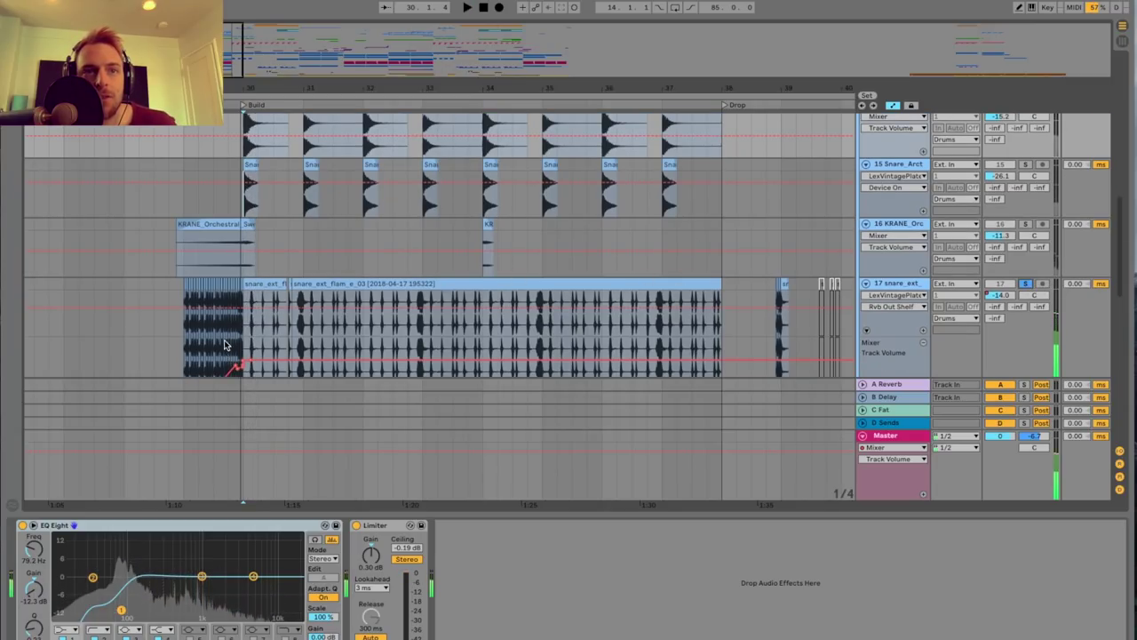
Play the soloed snare_ext track from within the fast roll before the Build marker, with its effects chain displayed.
{"action": "left_click", "coordinate": [222, 336]}
{"action": "left_click", "coordinate": [216, 335]}
{"action": "key", "text": "space"}
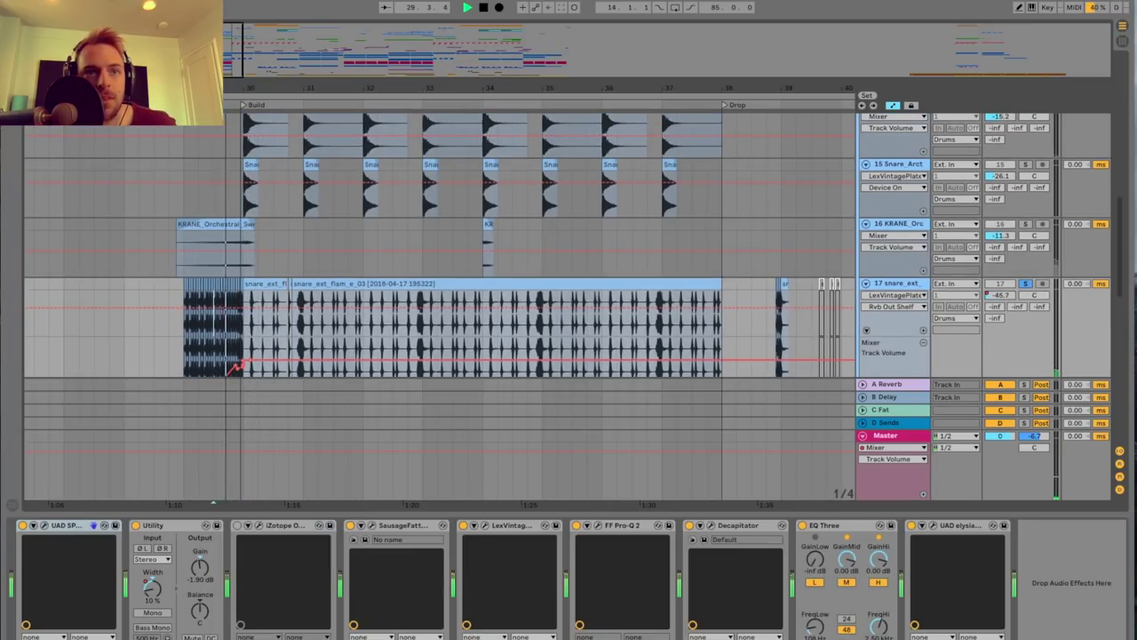
{"action": "left_click_drag", "start_coordinate": [302, 89], "coordinate": [311, 337]}
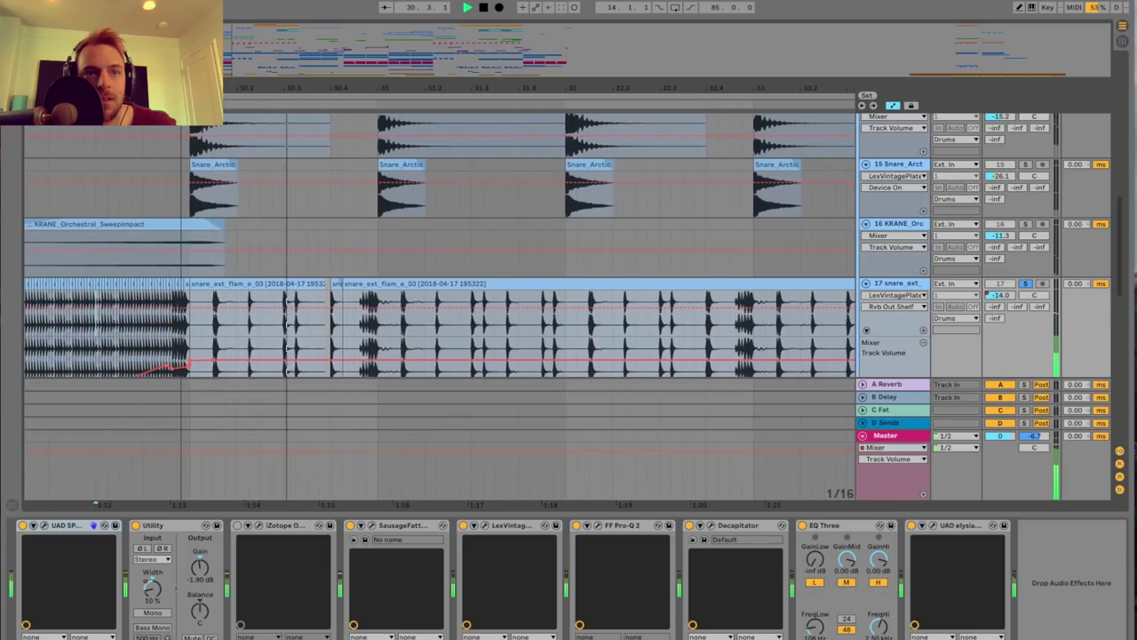
{"action": "left_click_drag", "start_coordinate": [377, 89], "coordinate": [376, 78]}
{"action": "left_click", "coordinate": [902, 285]}
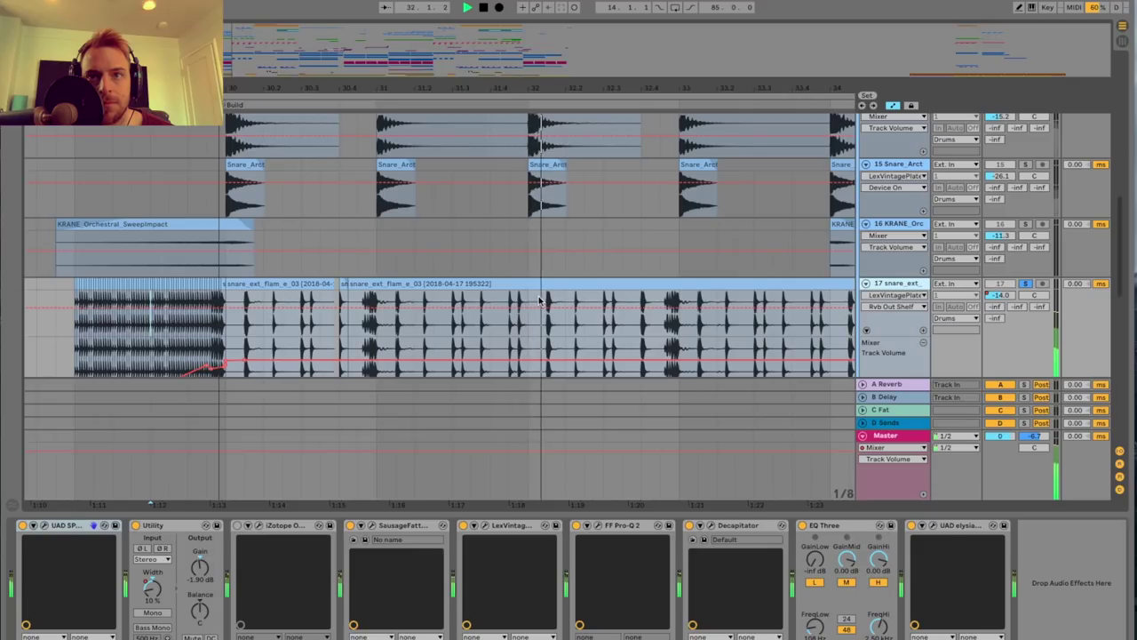
{"action": "key", "text": "space"}
Open the UAD SPL Transient Designer on the snare_ext track to examine its attack and sustain settings, and close it.
{"action": "scroll", "coordinate": [355, 189], "scroll_direction": "down", "scroll_amount": 3}
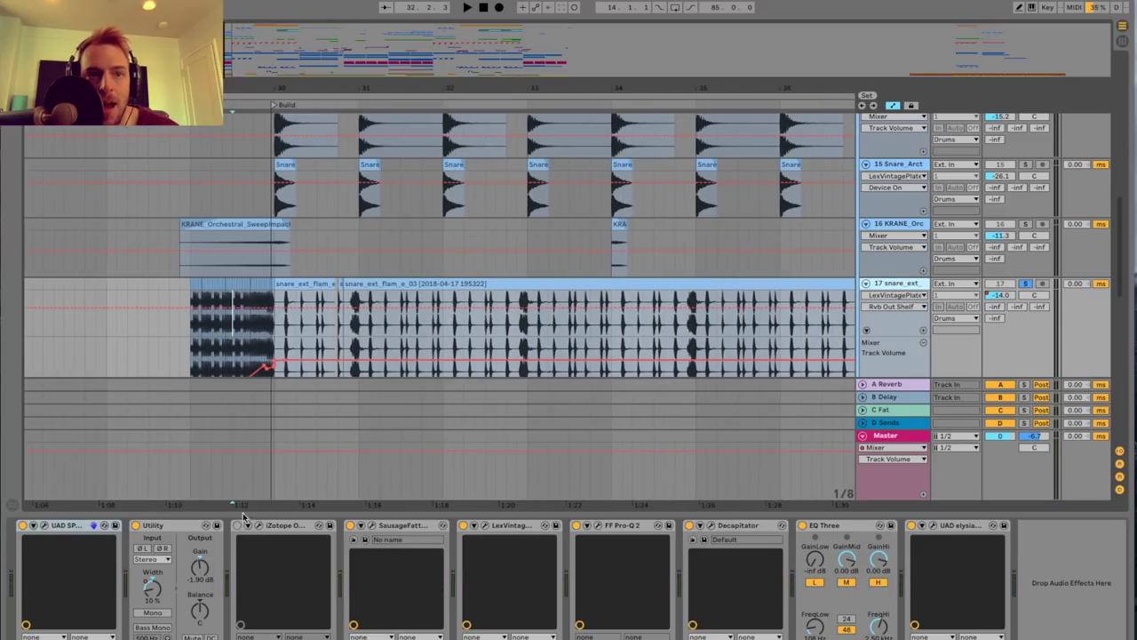
{"action": "left_click", "coordinate": [47, 527]}
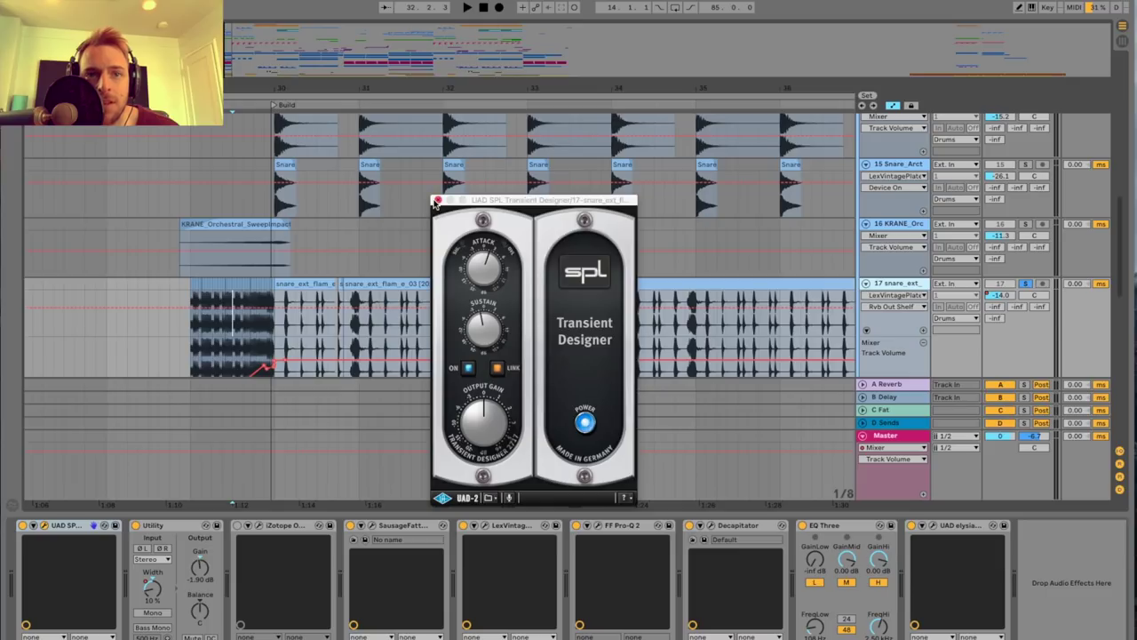
{"action": "left_click", "coordinate": [438, 200]}
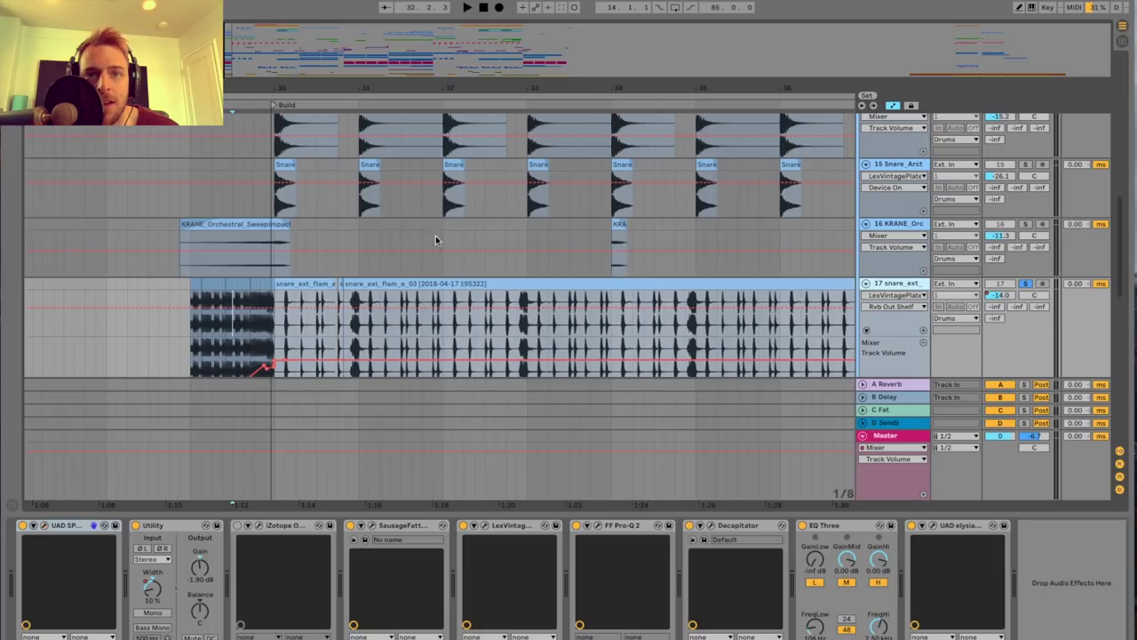
Open the Lexicon Vintage Plate and FabFilter Pro-Q 2 on the snare_ext track in turn to examine their settings, closing each one.
{"action": "left_click", "coordinate": [484, 527]}
{"action": "left_click_drag", "start_coordinate": [330, 282], "coordinate": [430, 266]}
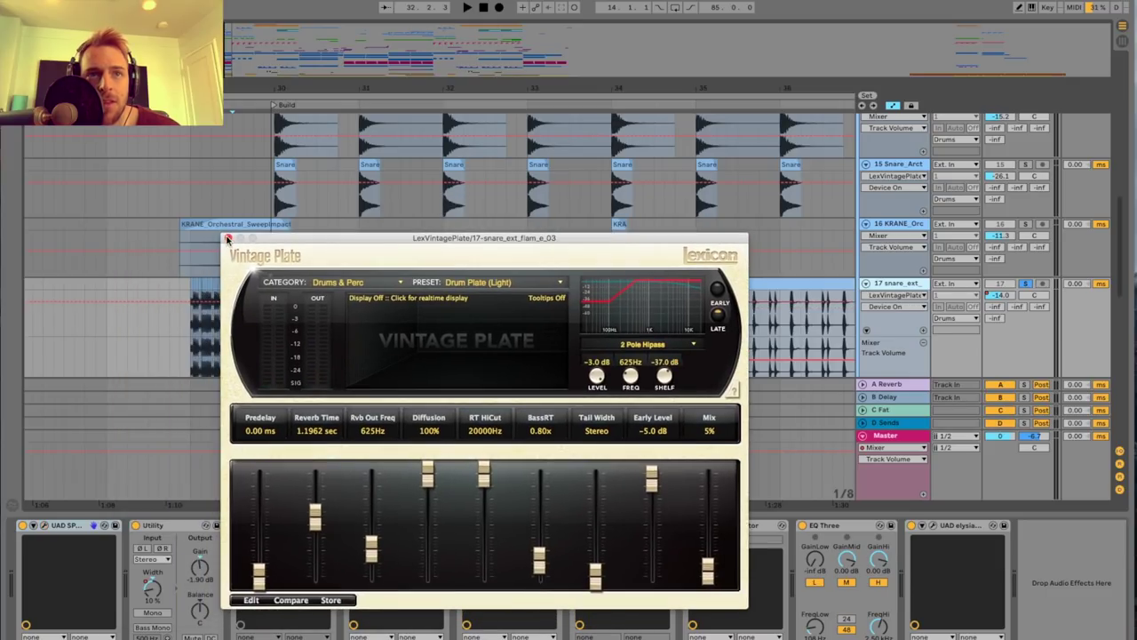
{"action": "left_click", "coordinate": [229, 239]}
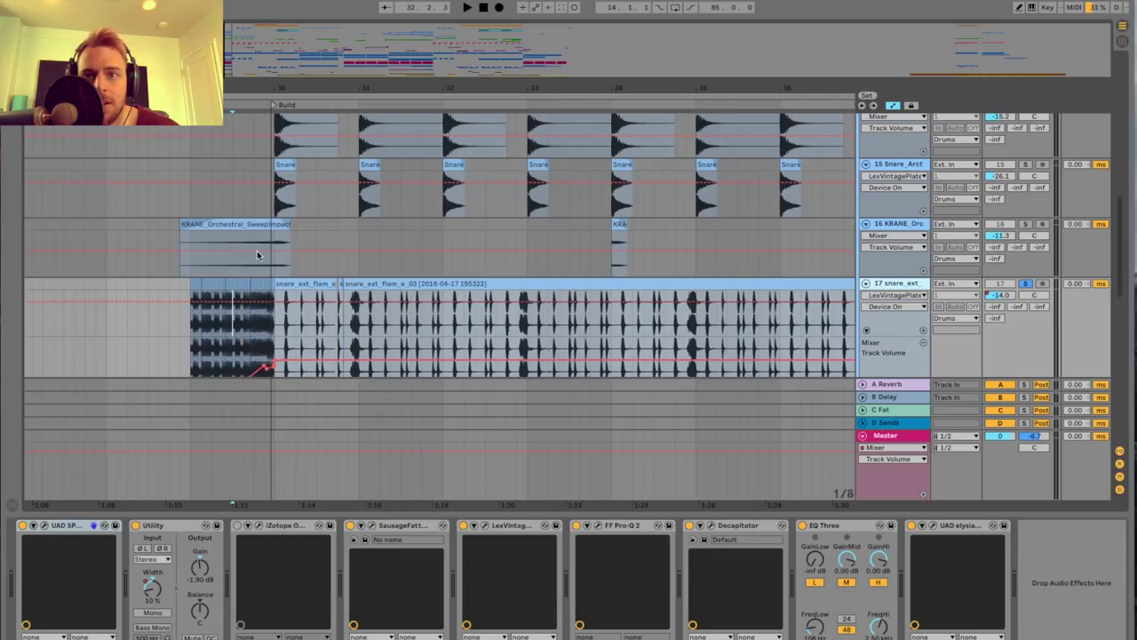
{"action": "left_click", "coordinate": [601, 528]}
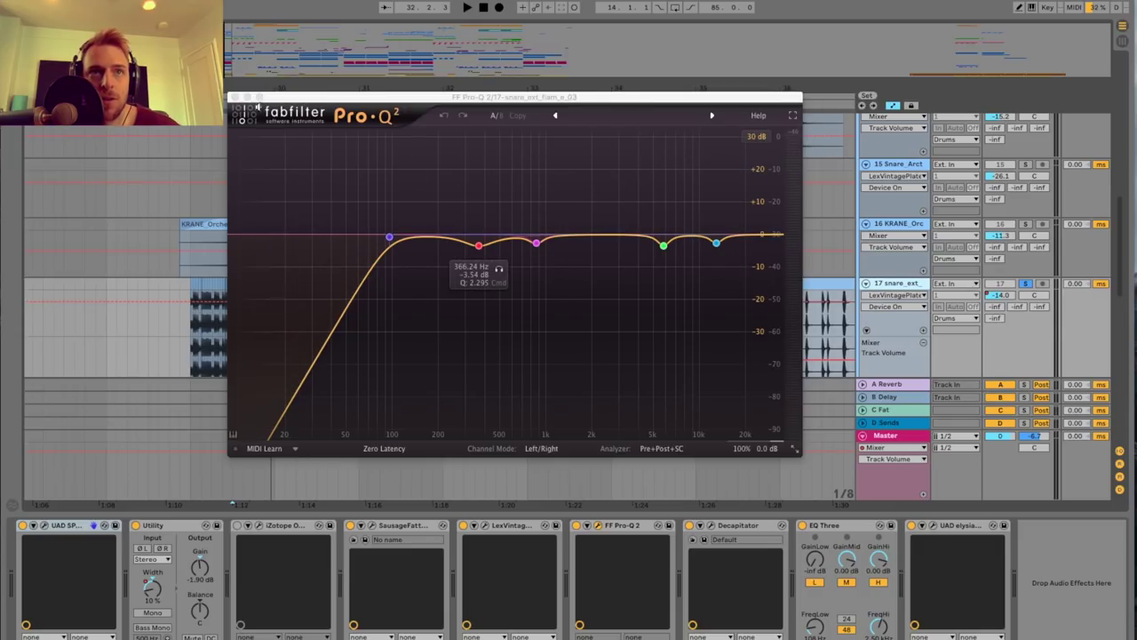
{"action": "left_click", "coordinate": [233, 96]}
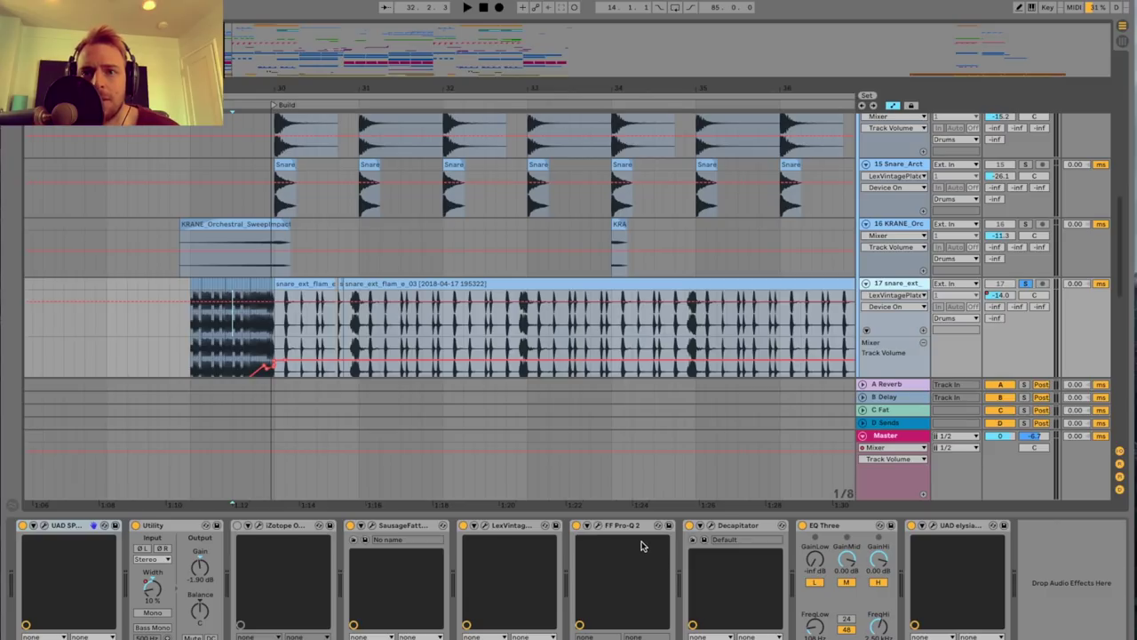
Open the Decapitator on the snare_ext track to examine its saturation settings, close it, and look at the EQ Three.
{"action": "left_click", "coordinate": [712, 526]}
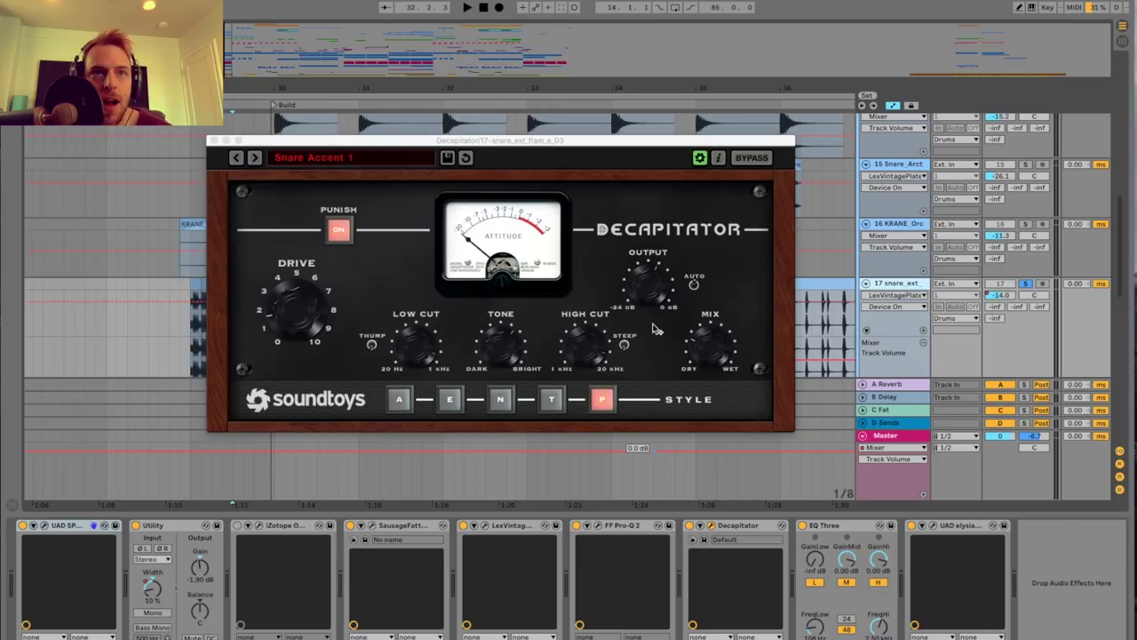
{"action": "left_click", "coordinate": [215, 142]}
{"action": "left_click", "coordinate": [842, 533]}
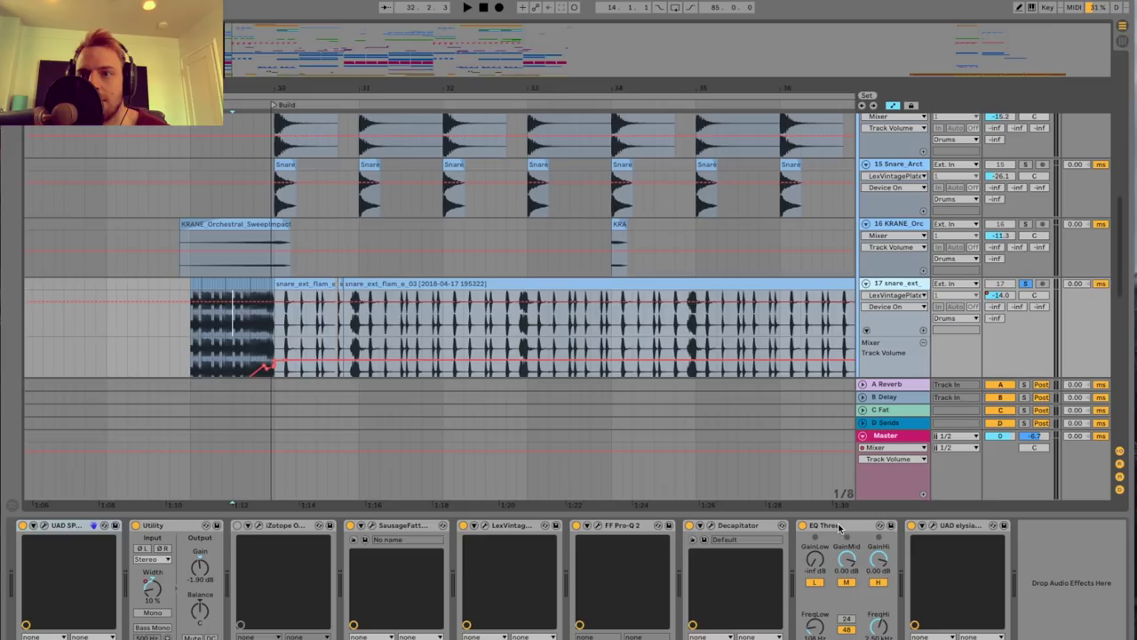
Open the UAD elysia mpressor on the snare_ext track, examine it during playback, and close it before stopping playback.
{"action": "left_click", "coordinate": [974, 531]}
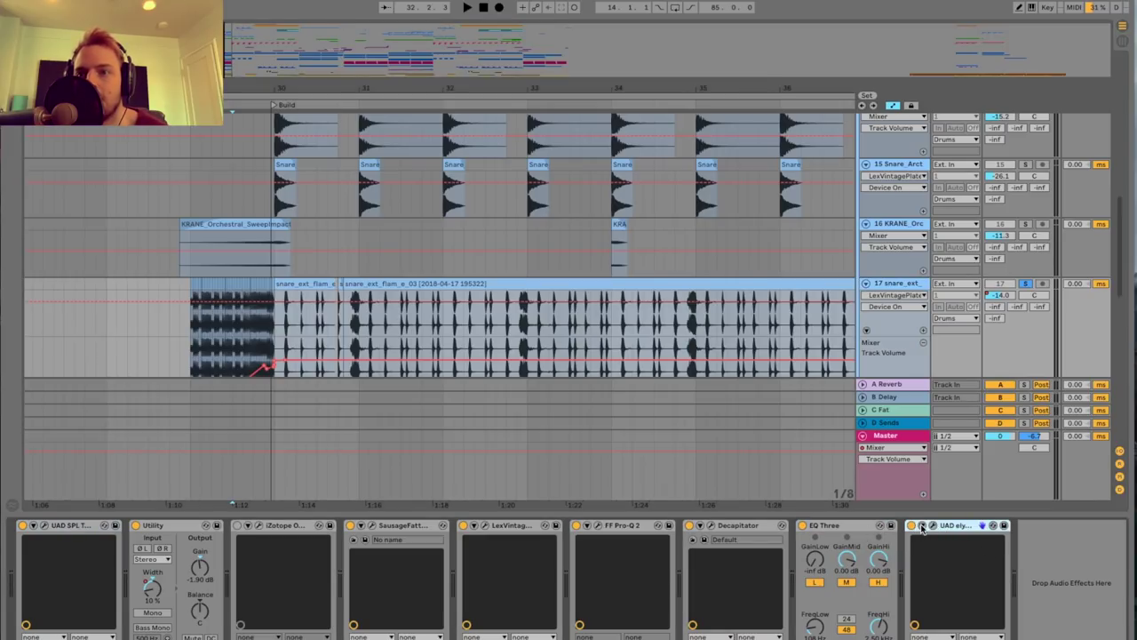
{"action": "left_click", "coordinate": [932, 526]}
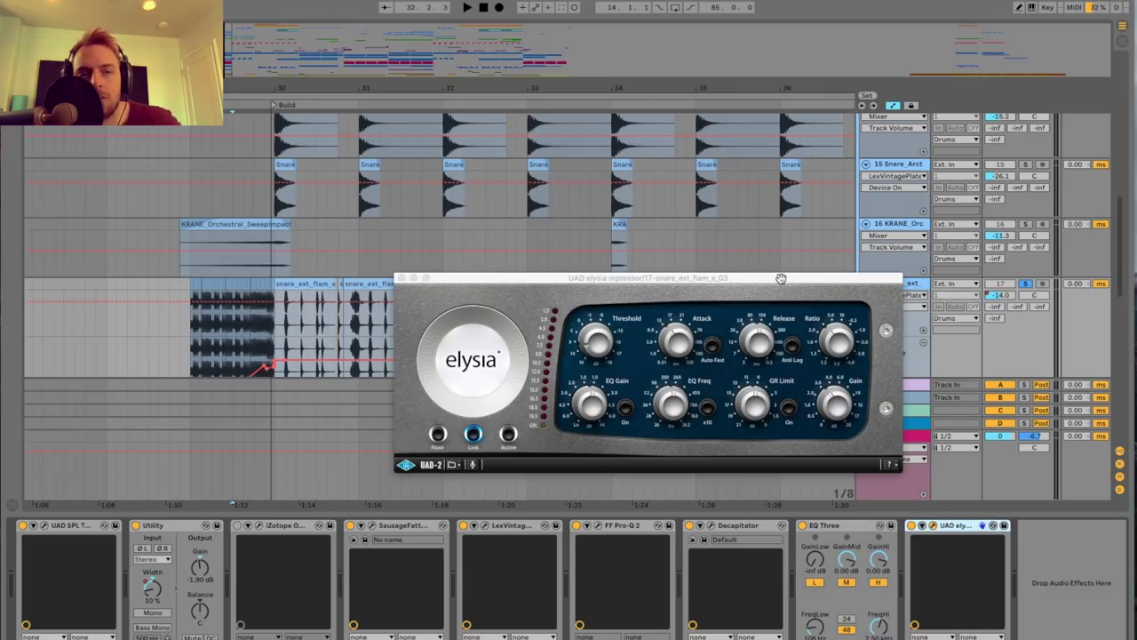
{"action": "left_click_drag", "start_coordinate": [780, 279], "coordinate": [757, 277]}
{"action": "key", "text": "space"}
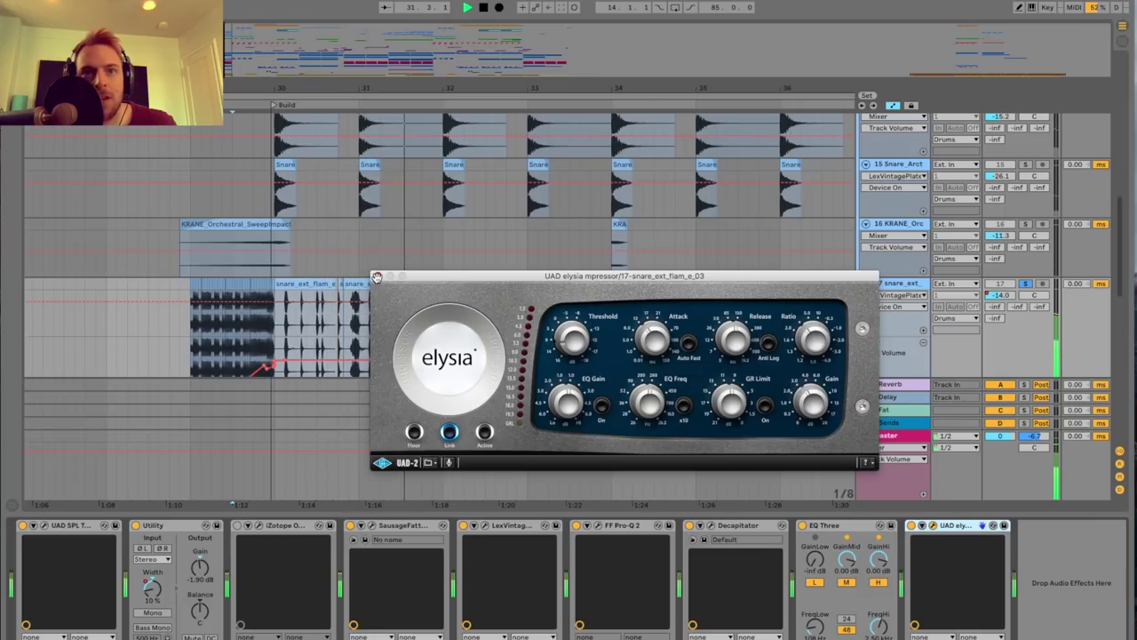
{"action": "left_click", "coordinate": [377, 277]}
{"action": "key", "text": "minus"}
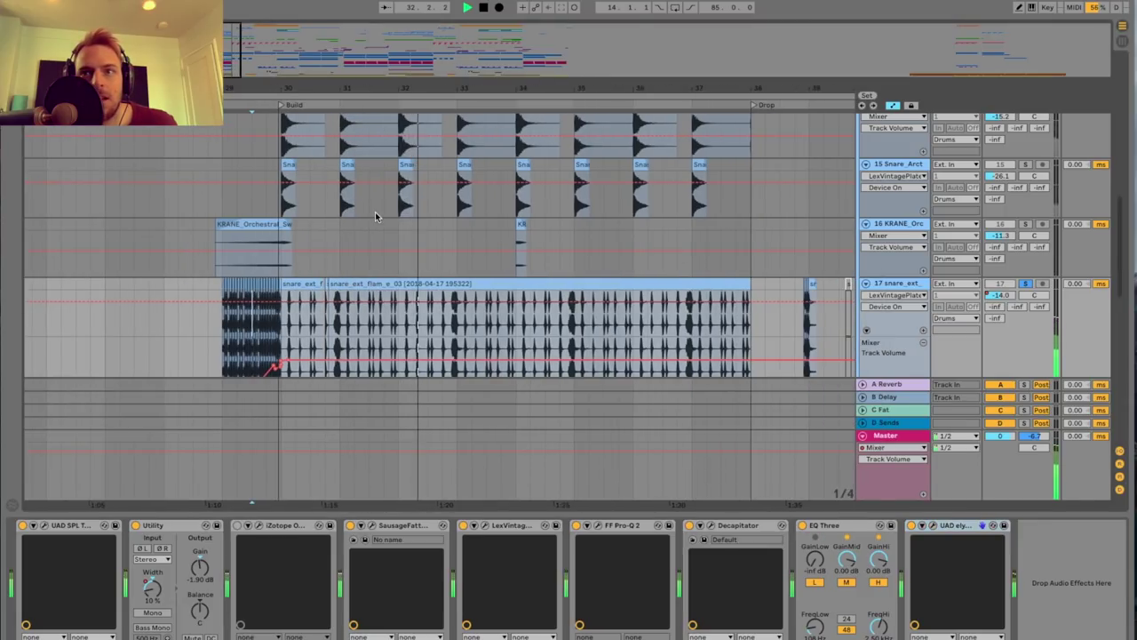
{"action": "scroll", "coordinate": [375, 213], "scroll_direction": "right", "scroll_amount": 3}
{"action": "key", "text": "space"}
Solo the Clap_Love track and play it from bar 34 with its effects chain displayed.
{"action": "scroll", "coordinate": [527, 249], "scroll_direction": "up", "scroll_amount": 3}
{"action": "scroll", "coordinate": [527, 243], "scroll_direction": "down", "scroll_amount": 1}
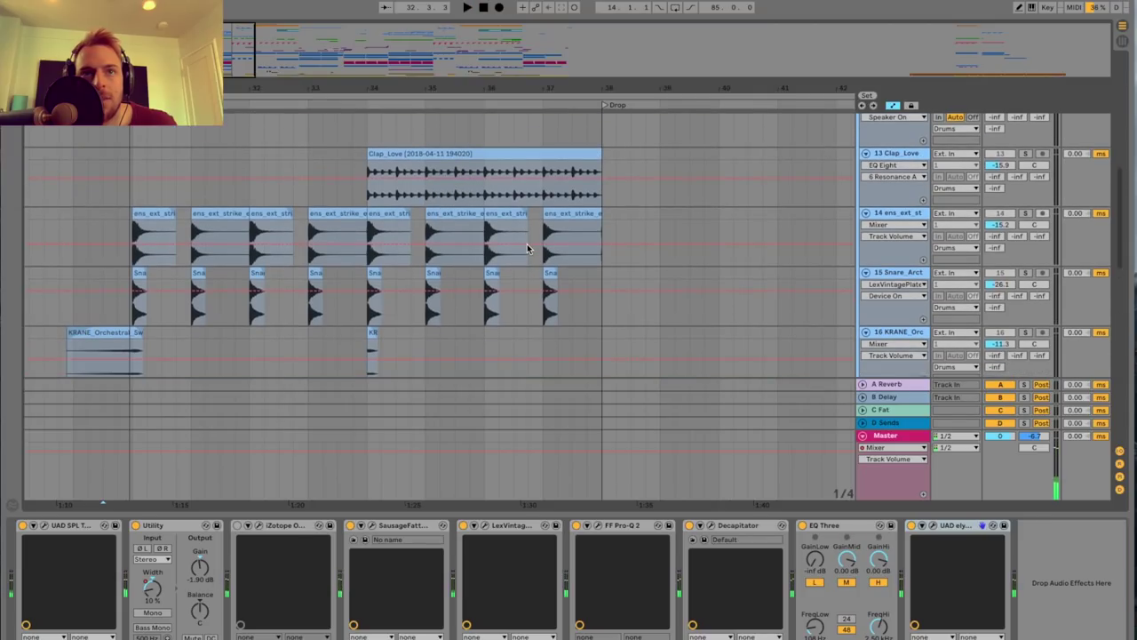
{"action": "scroll", "coordinate": [527, 243], "scroll_direction": "up", "scroll_amount": 3}
{"action": "left_click", "coordinate": [388, 258]}
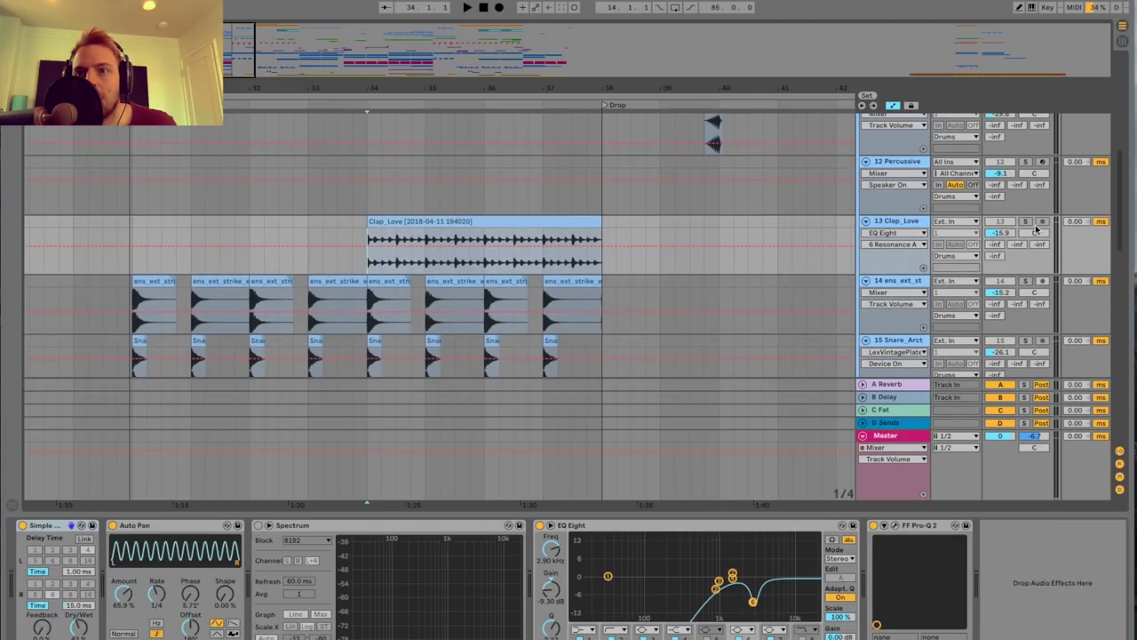
{"action": "key", "text": "space"}
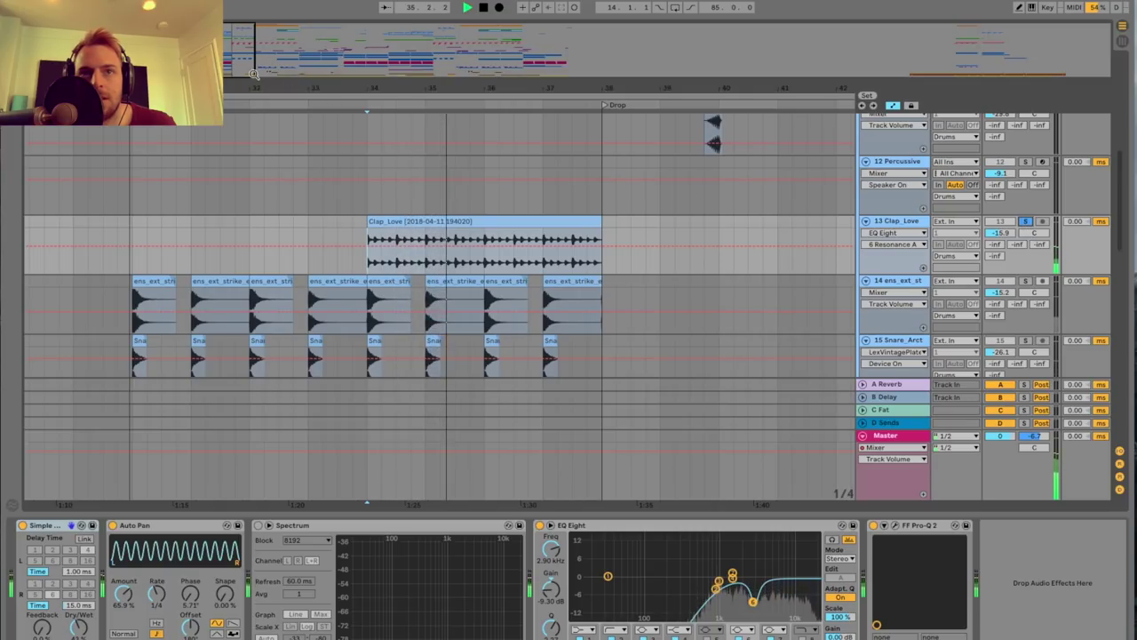
Solo the EK-SnareCl track and play it from just before the bar 34 hit with its EQ Eight displayed.
{"action": "left_click_drag", "start_coordinate": [256, 97], "coordinate": [289, 95]}
{"action": "scroll", "coordinate": [430, 177], "scroll_direction": "down", "scroll_amount": 5}
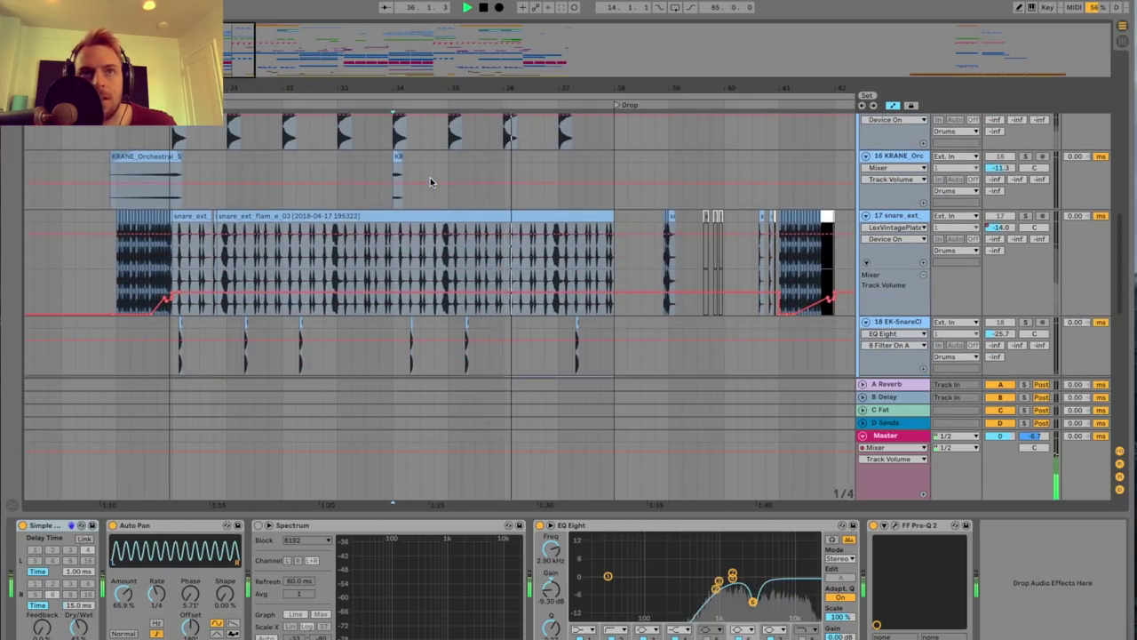
{"action": "scroll", "coordinate": [389, 230], "scroll_direction": "down", "scroll_amount": 3}
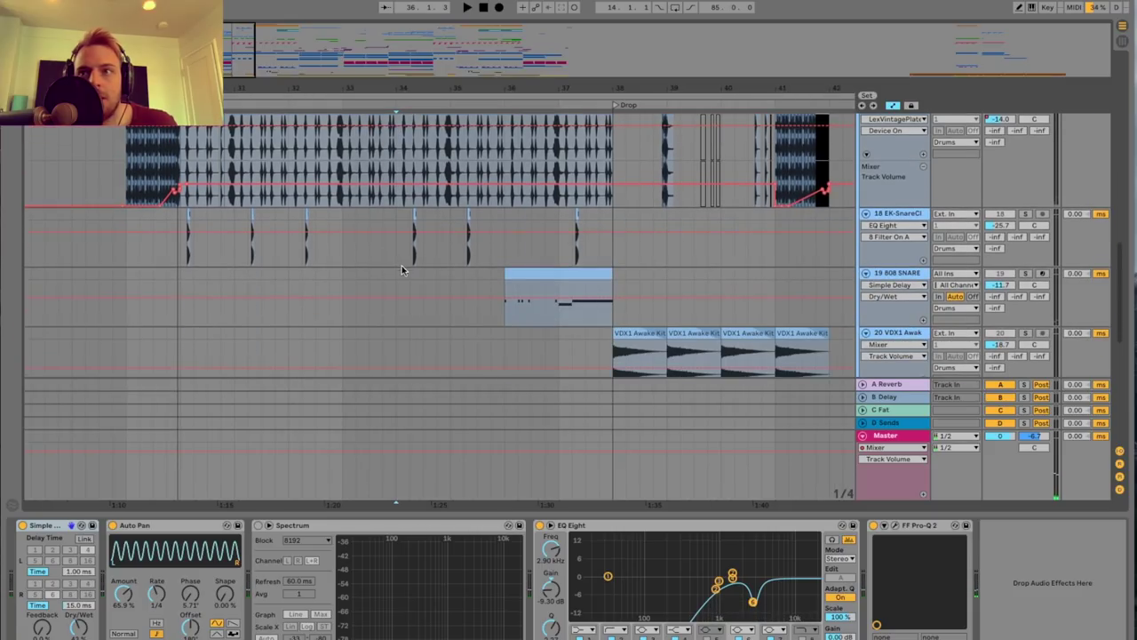
{"action": "left_click", "coordinate": [785, 230]}
{"action": "left_click", "coordinate": [1026, 214]}
{"action": "key", "text": "space"}
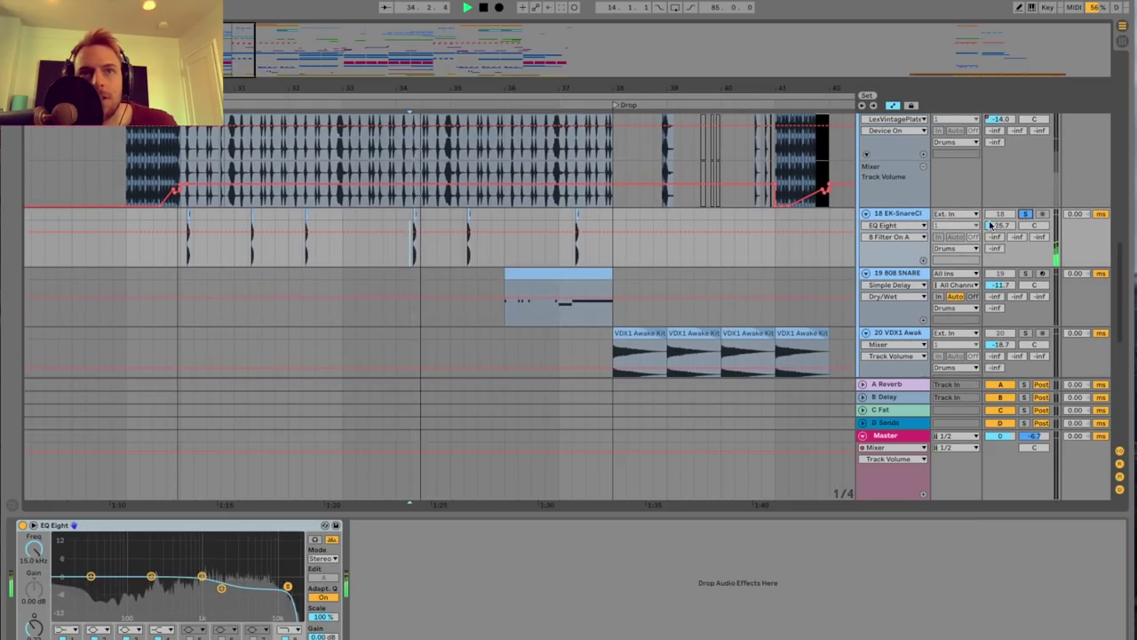
{"action": "scroll", "coordinate": [472, 233], "scroll_direction": "up", "scroll_amount": 2}
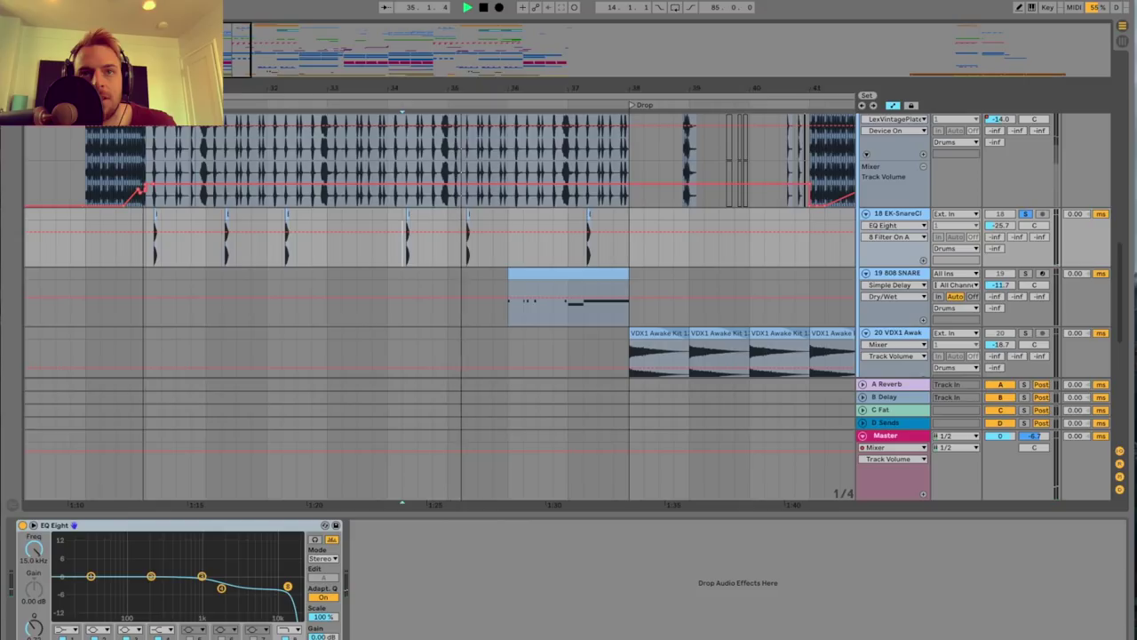
{"action": "key", "text": "space"}
Display the 808 SNARE track's drum rack and compare the Arpeggiator settings of two Snare Drum 009 pads.
{"action": "scroll", "coordinate": [514, 233], "scroll_direction": "down", "scroll_amount": 2}
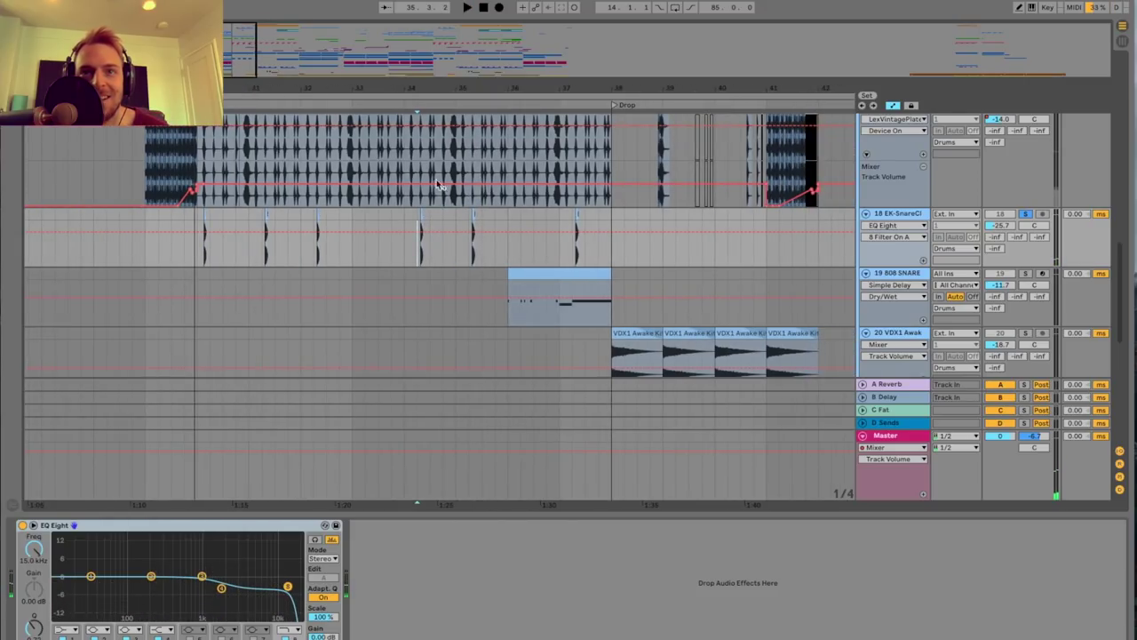
{"action": "scroll", "coordinate": [454, 200], "scroll_direction": "down", "scroll_amount": 2}
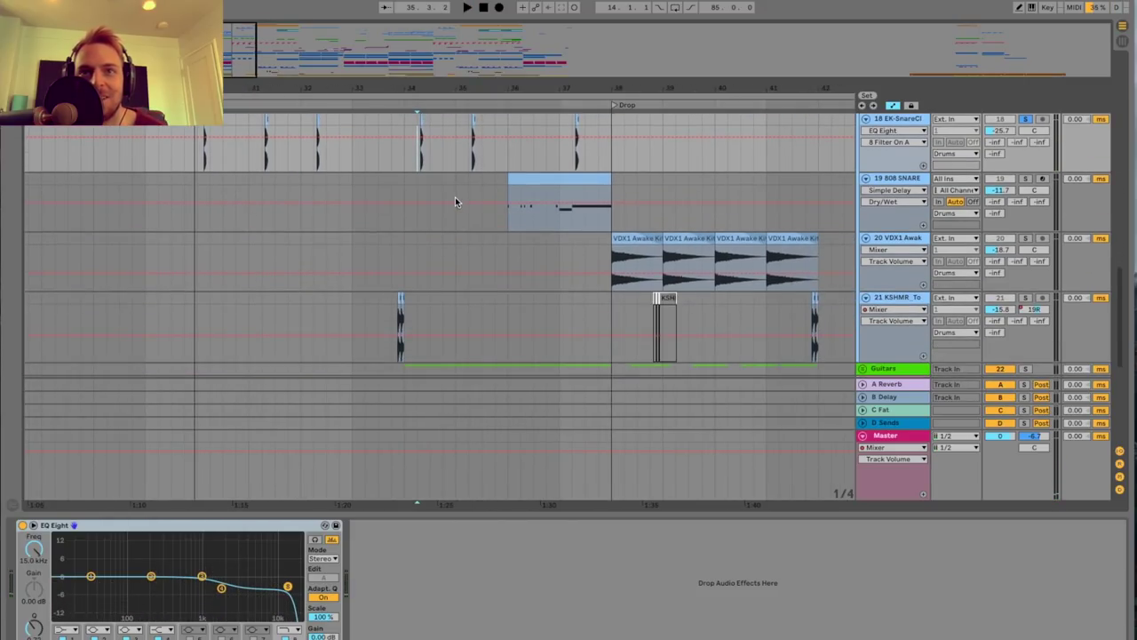
{"action": "left_click", "coordinate": [506, 215]}
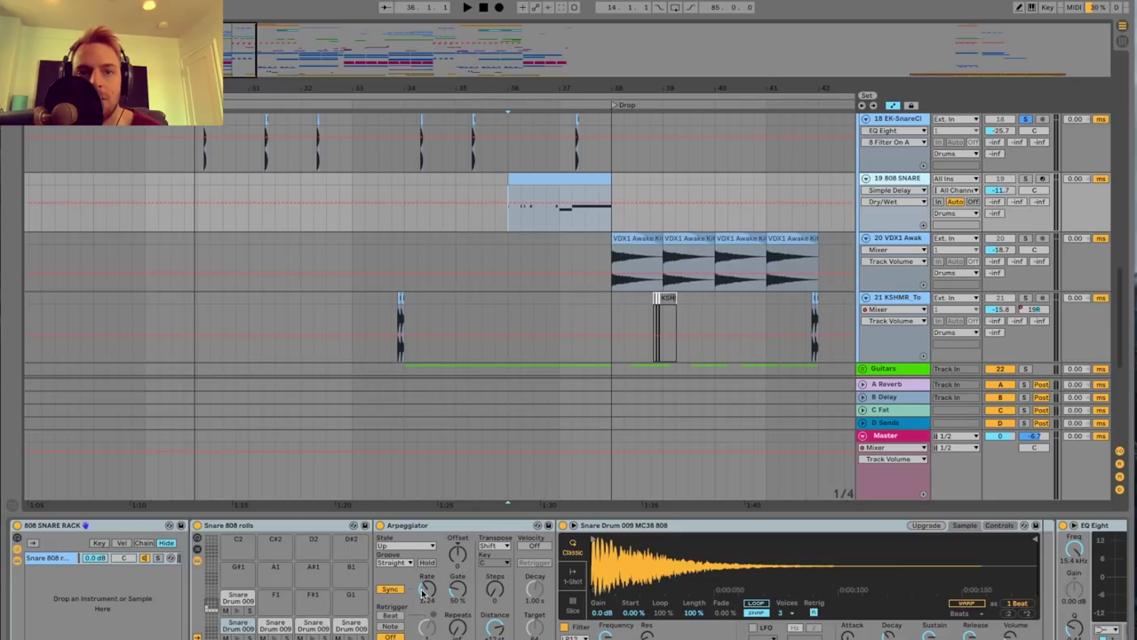
{"action": "left_click", "coordinate": [311, 627]}
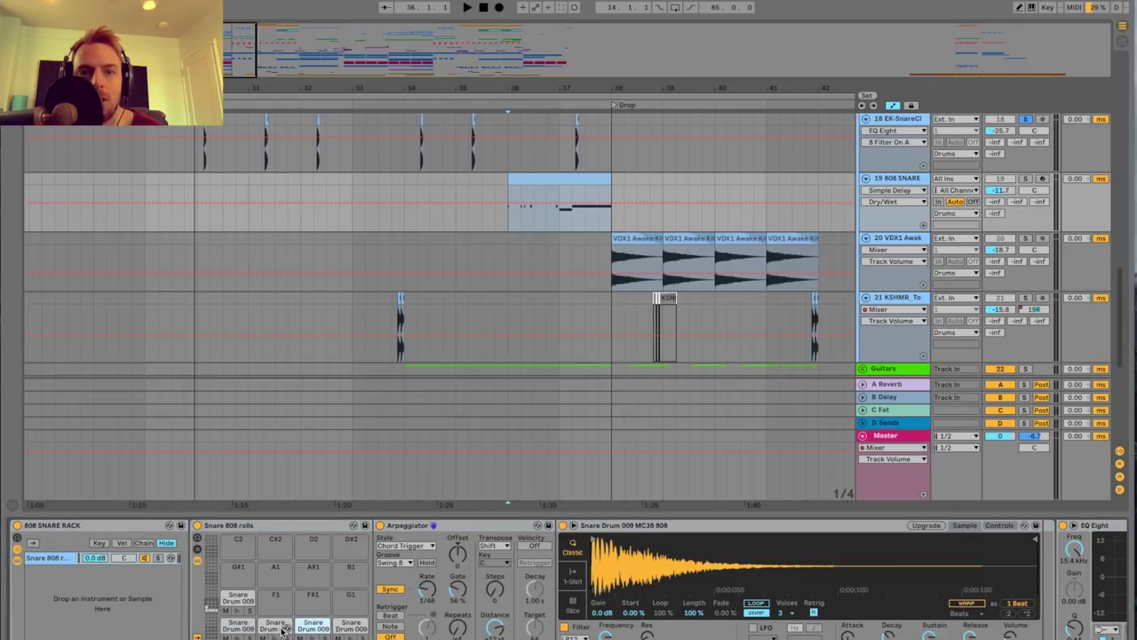
{"action": "left_click", "coordinate": [278, 625]}
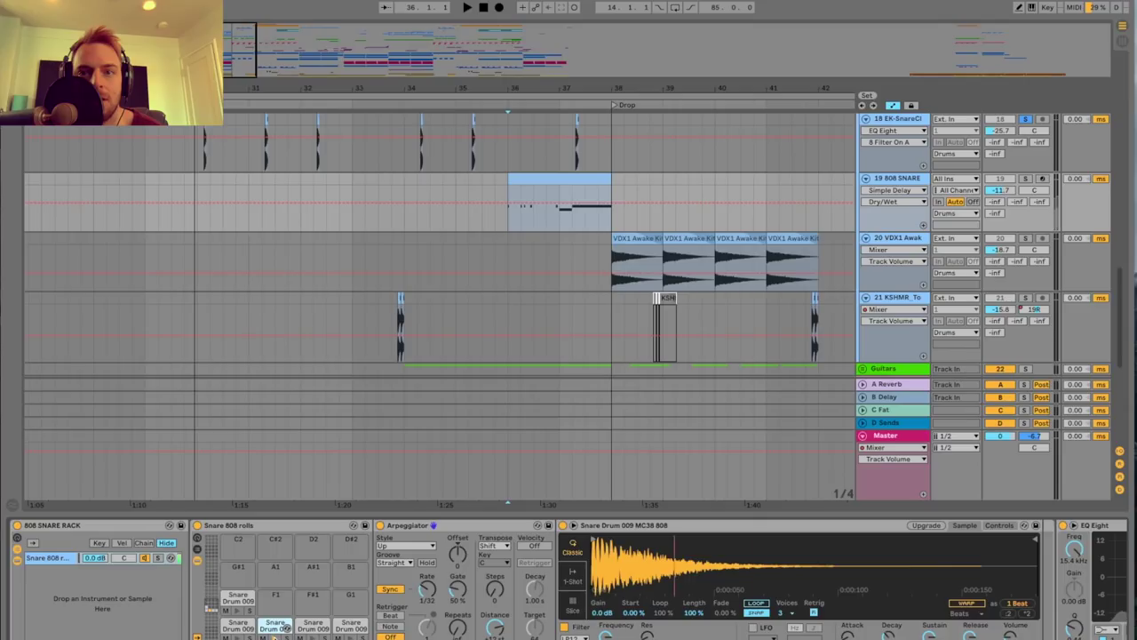
Solo the 808 SNARE track and audition the arpeggiated Snare Drum 009 pad in its drum rack.
{"action": "left_click", "coordinate": [1024, 239]}
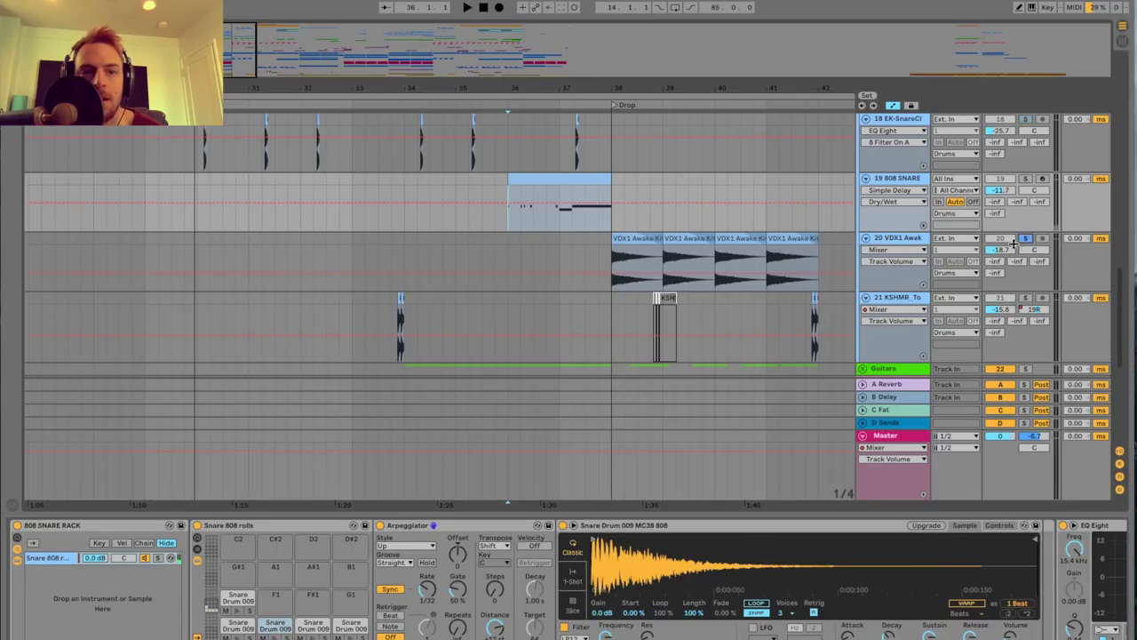
{"action": "left_click", "coordinate": [286, 627]}
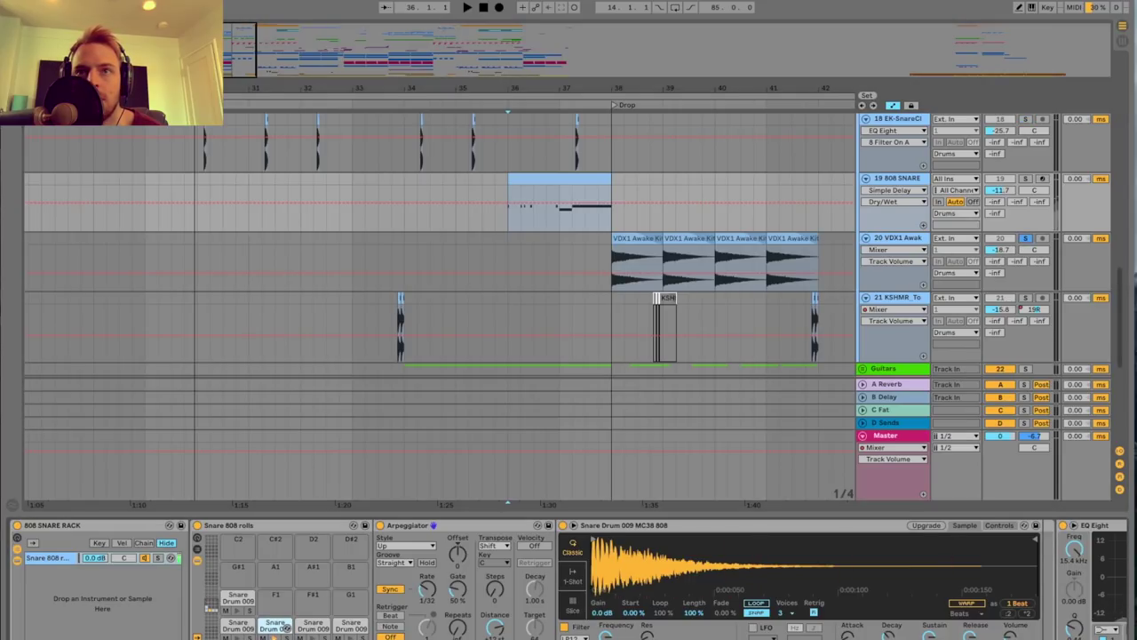
{"action": "left_click", "coordinate": [1025, 178]}
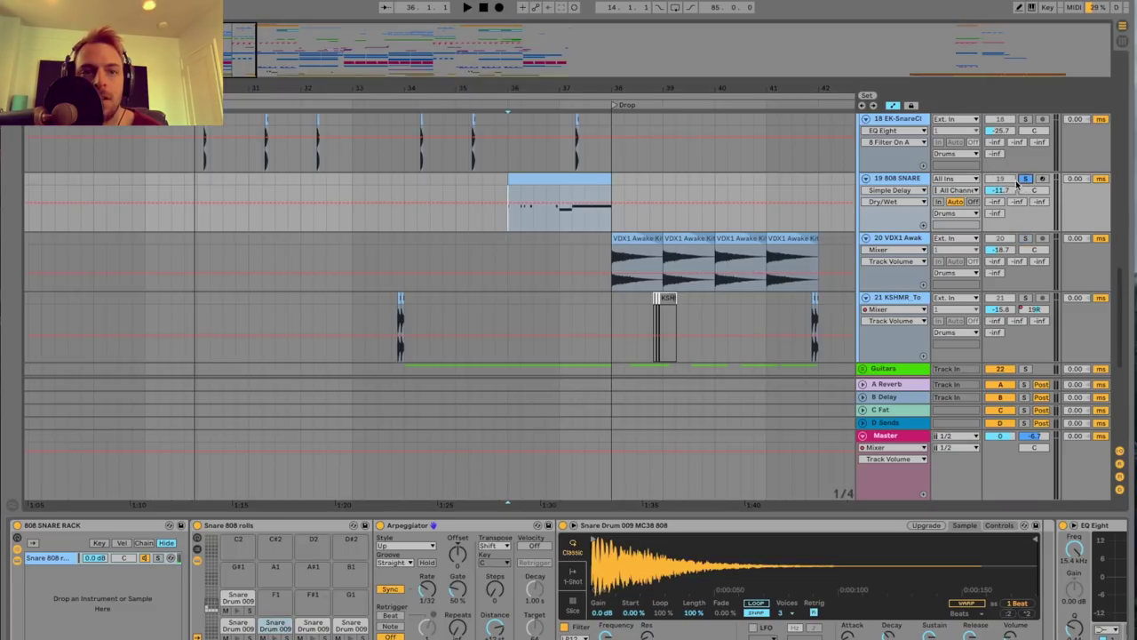
{"action": "left_click", "coordinate": [286, 628]}
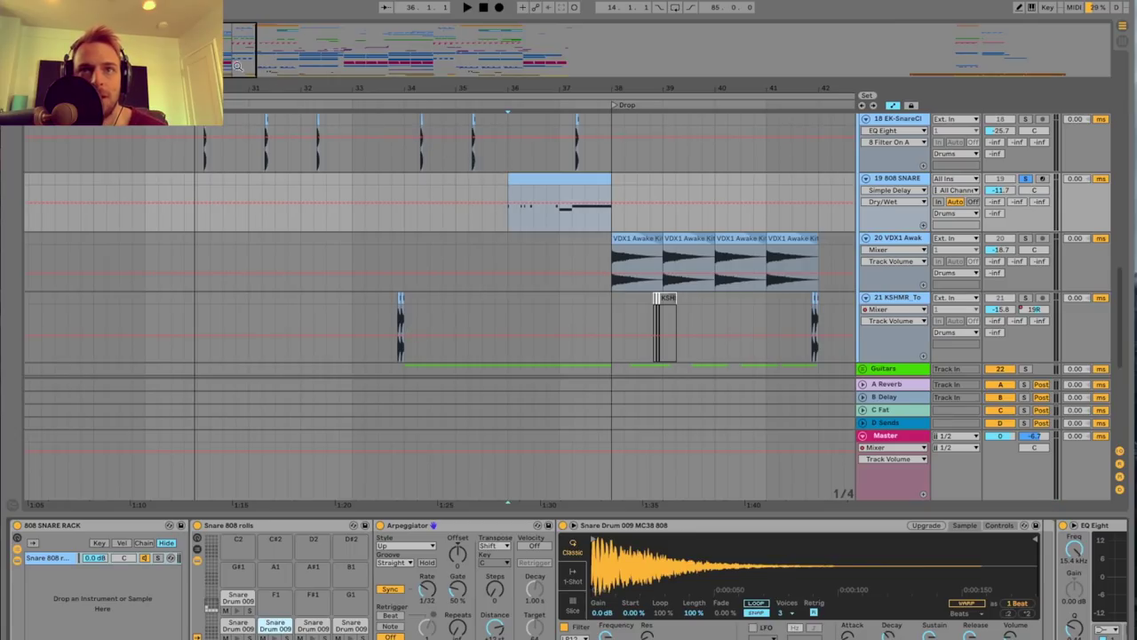
Bring up the rest of the 808 SNARE effects chain and open Endless Smile to examine its intensity and mode.
{"action": "left_click_drag", "start_coordinate": [237, 67], "coordinate": [244, 75]}
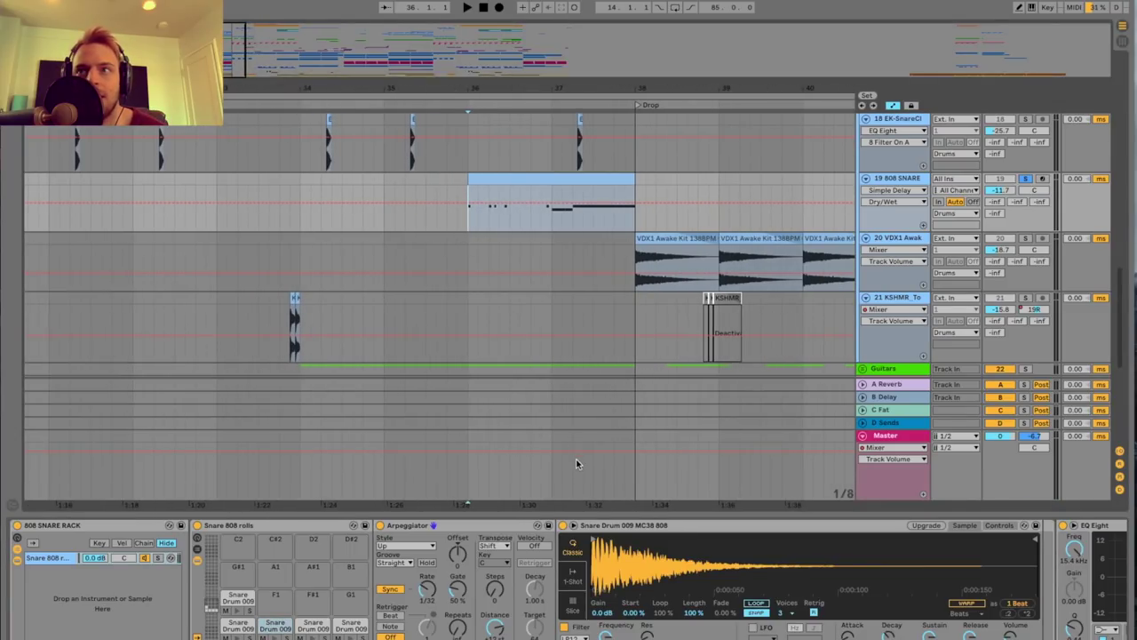
{"action": "scroll", "coordinate": [533, 287], "scroll_direction": "right", "scroll_amount": 2}
{"action": "scroll", "coordinate": [508, 330], "scroll_direction": "down", "scroll_amount": 2}
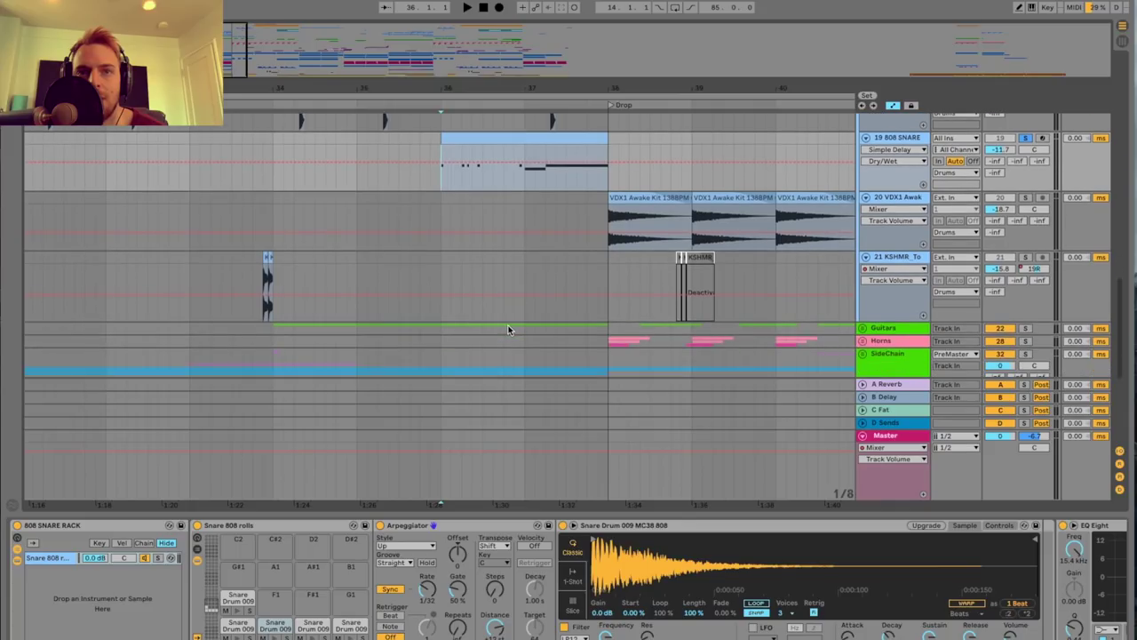
{"action": "scroll", "coordinate": [502, 594], "scroll_direction": "right", "scroll_amount": 5}
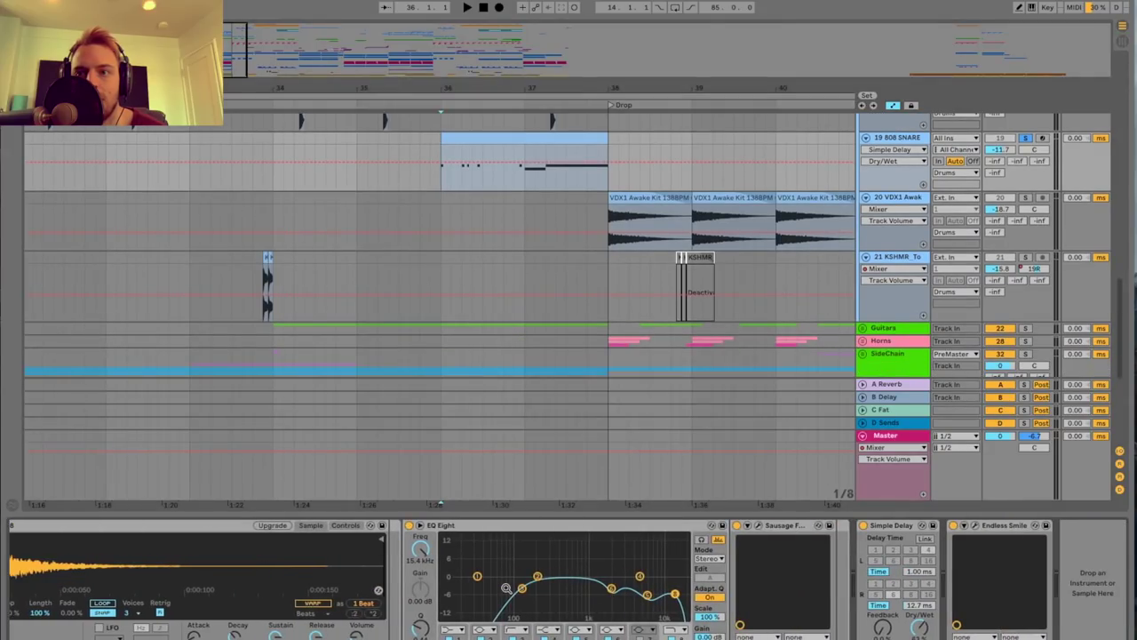
{"action": "left_click", "coordinate": [975, 526]}
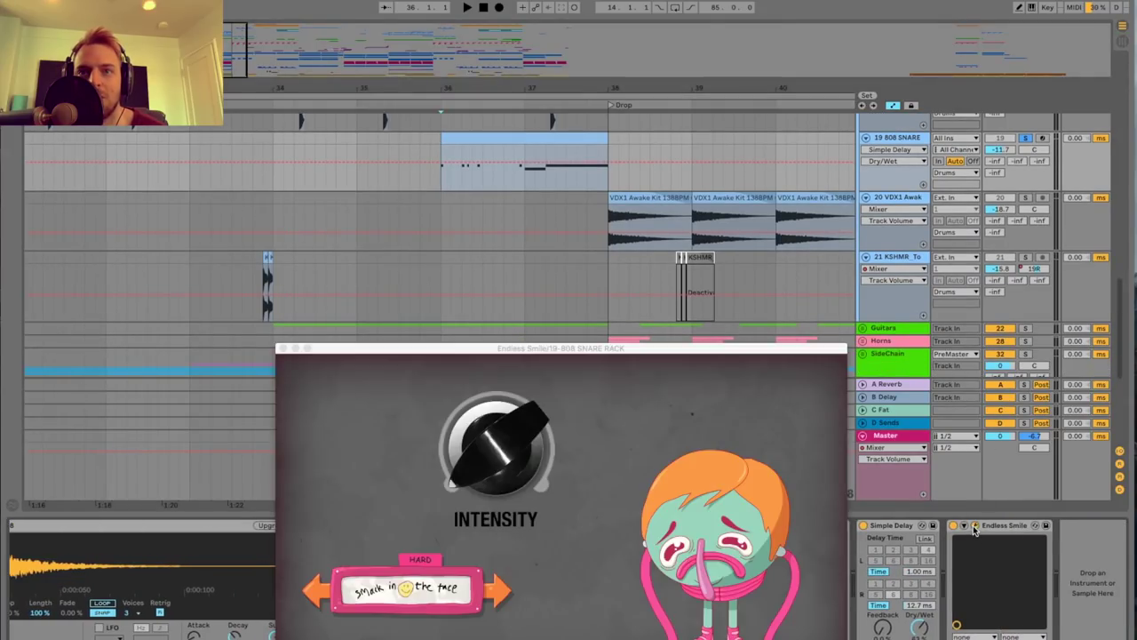
{"action": "left_click_drag", "start_coordinate": [590, 350], "coordinate": [586, 278]}
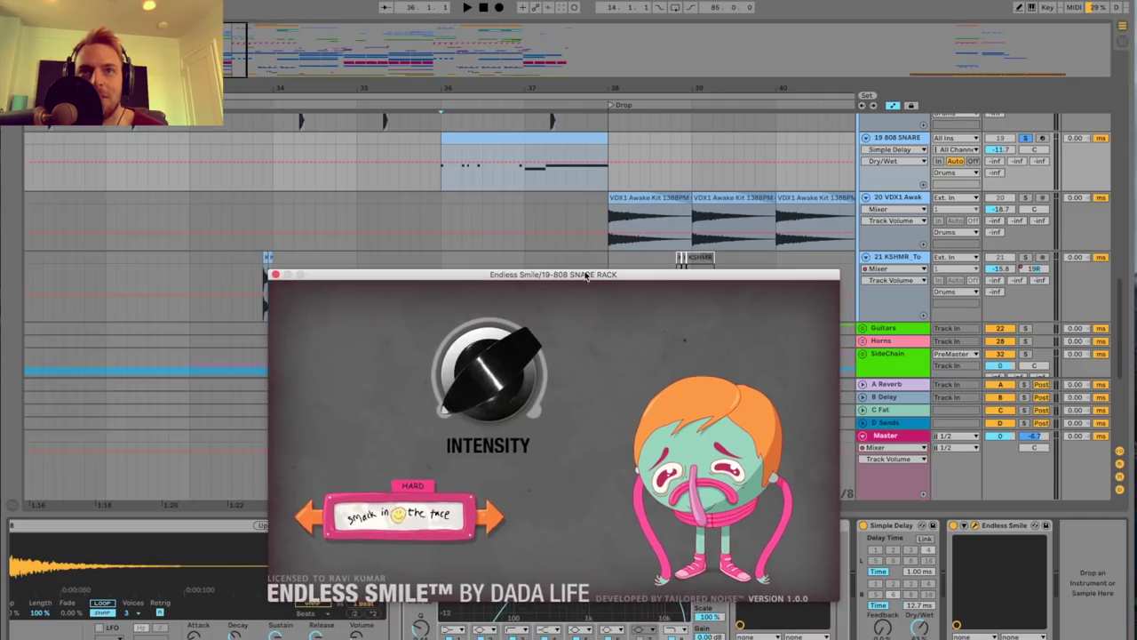
Play the soloed 808 SNARE roll from bar 37 into the Drop with Endless Smile displayed, and close the plugin.
{"action": "left_click", "coordinate": [508, 184]}
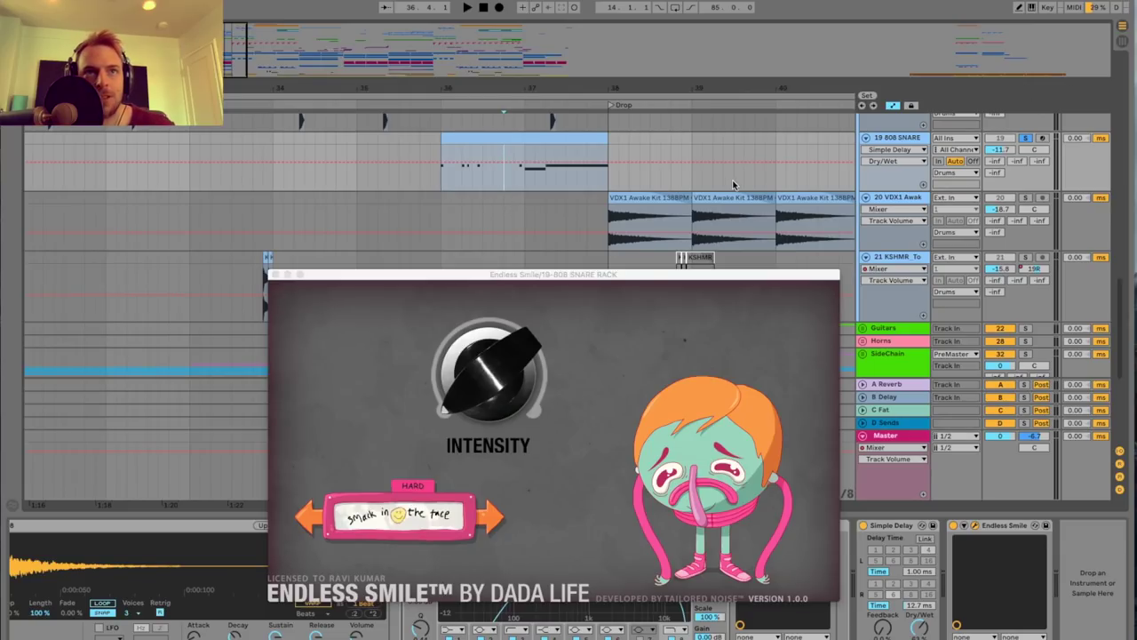
{"action": "left_click_drag", "start_coordinate": [234, 52], "coordinate": [234, 59]}
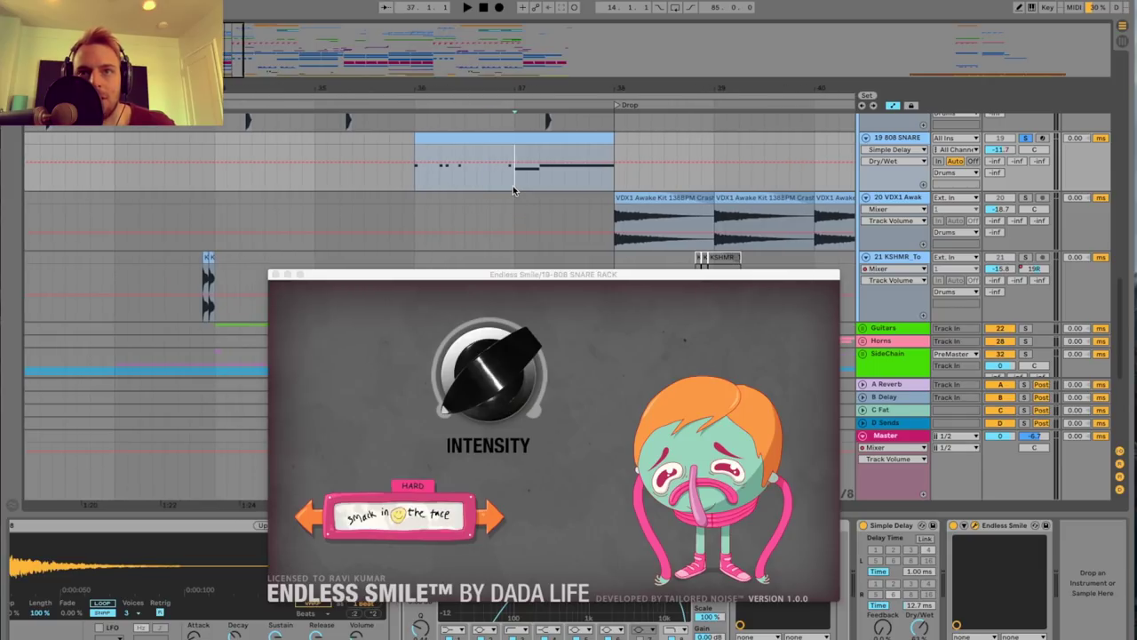
{"action": "key", "text": "space"}
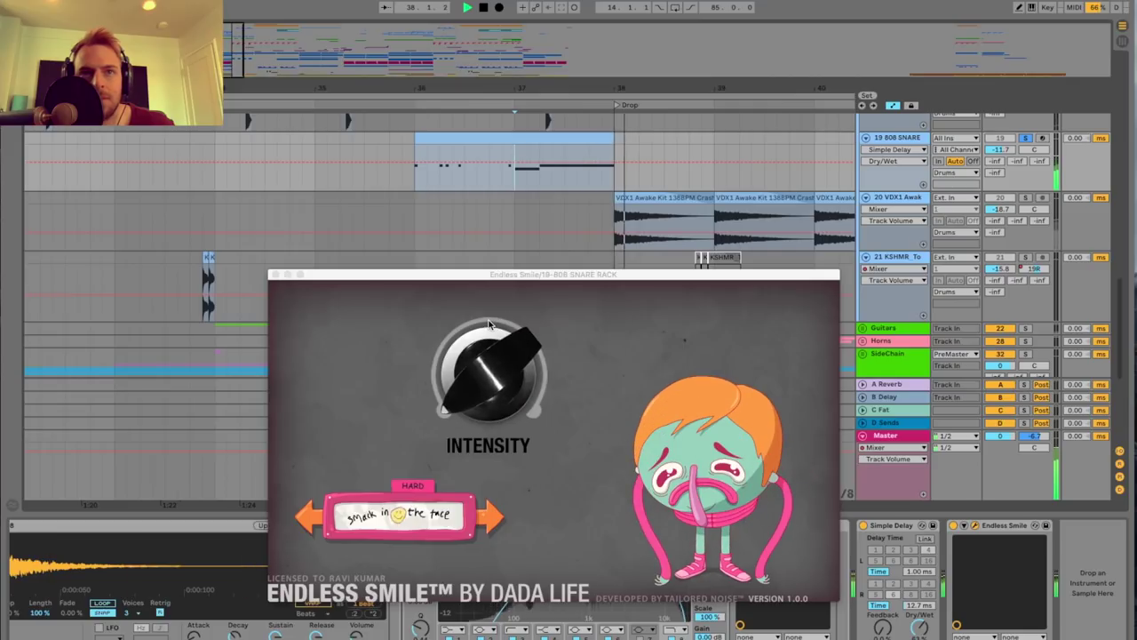
{"action": "key", "text": "space"}
{"action": "left_click", "coordinate": [275, 275]}
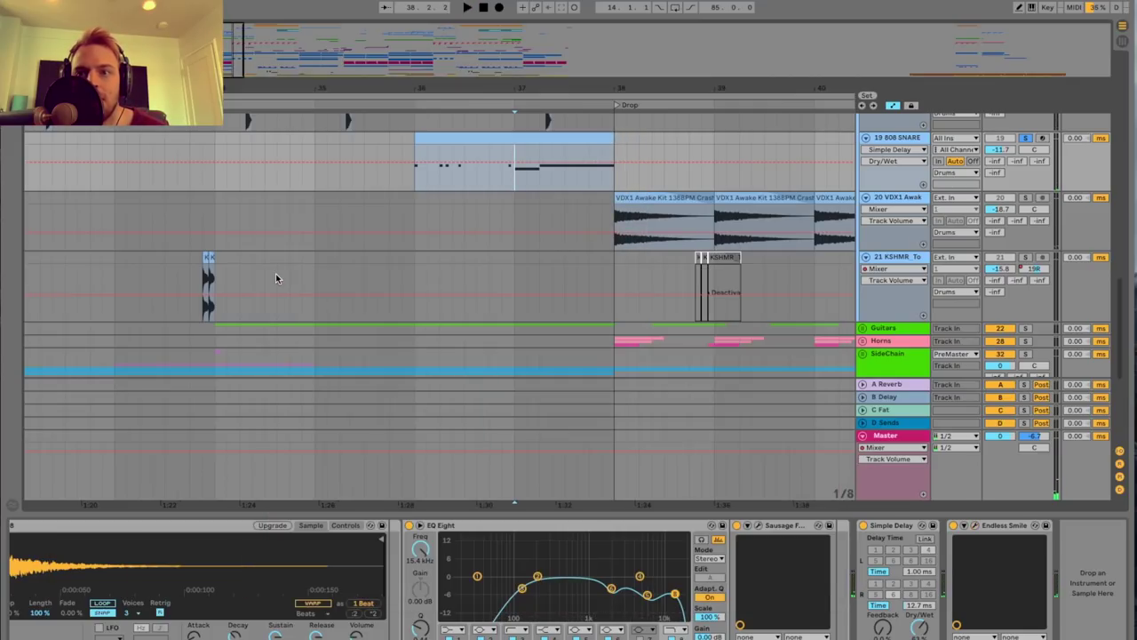
Audition the KSHMR_To track's fill just before bar 34, both soloed and in the full mix.
{"action": "scroll", "coordinate": [746, 551], "scroll_direction": "left", "scroll_amount": 5}
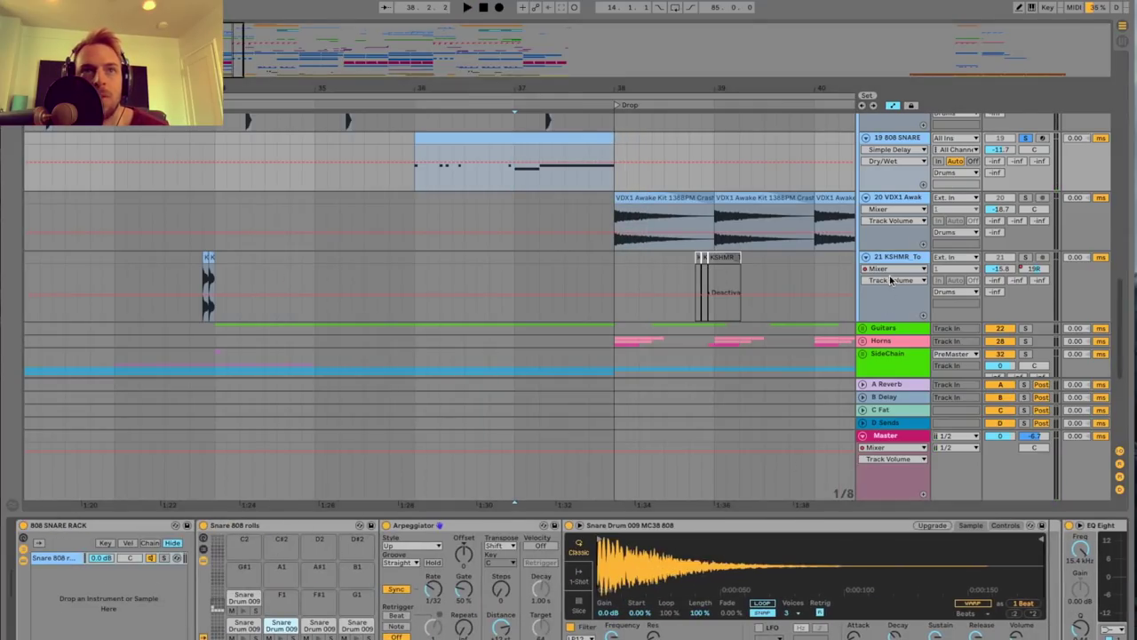
{"action": "left_click_drag", "start_coordinate": [229, 61], "coordinate": [230, 96]}
{"action": "left_click", "coordinate": [265, 271]}
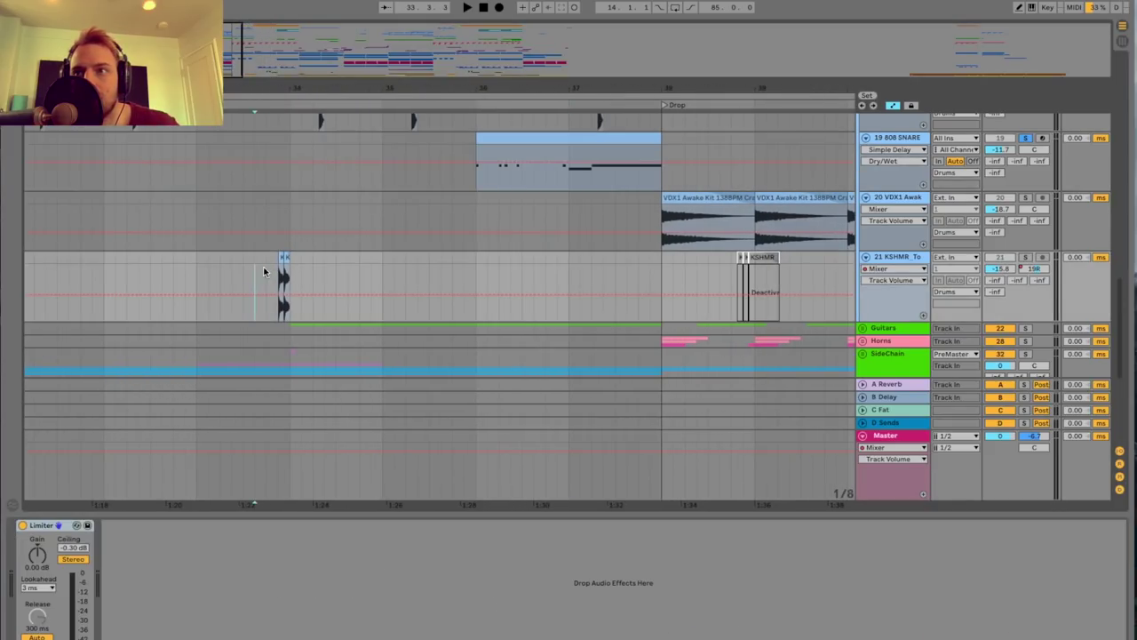
{"action": "left_click", "coordinate": [1025, 258]}
{"action": "key", "text": "space"}
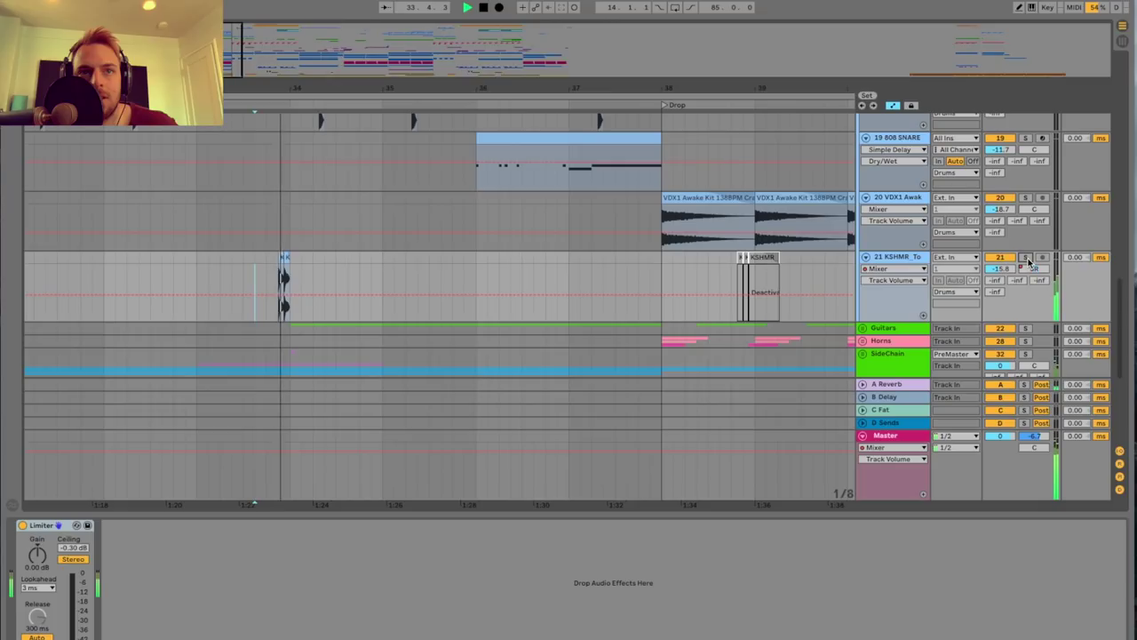
{"action": "left_click", "coordinate": [1028, 261]}
{"action": "key", "text": "space"}
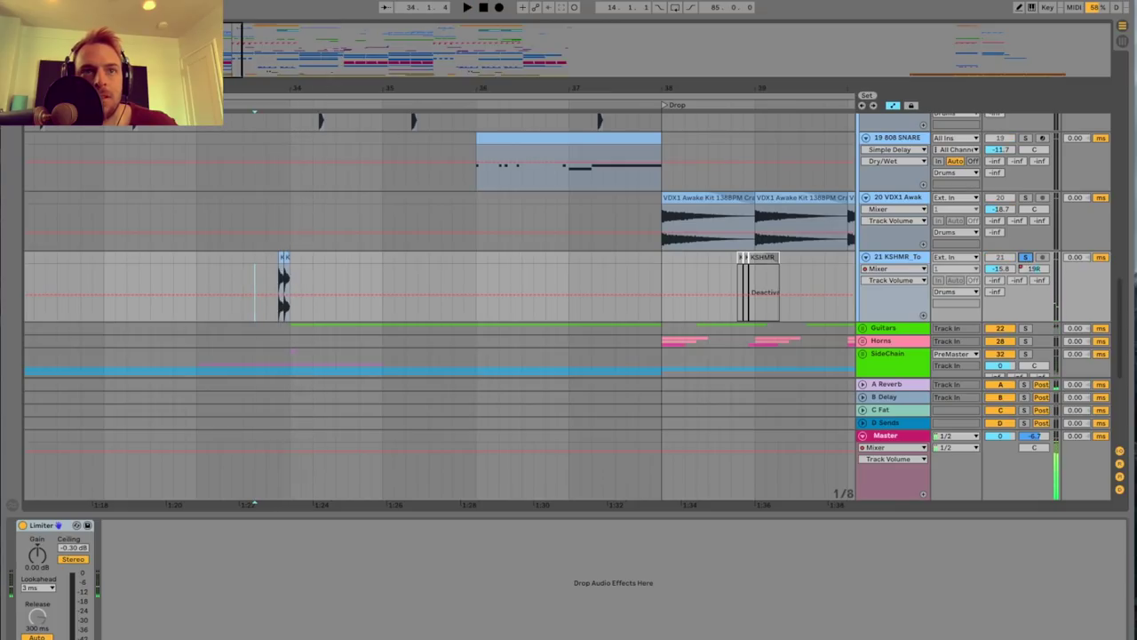
{"action": "left_click_drag", "start_coordinate": [237, 77], "coordinate": [233, 90]}
{"action": "key", "text": "space"}
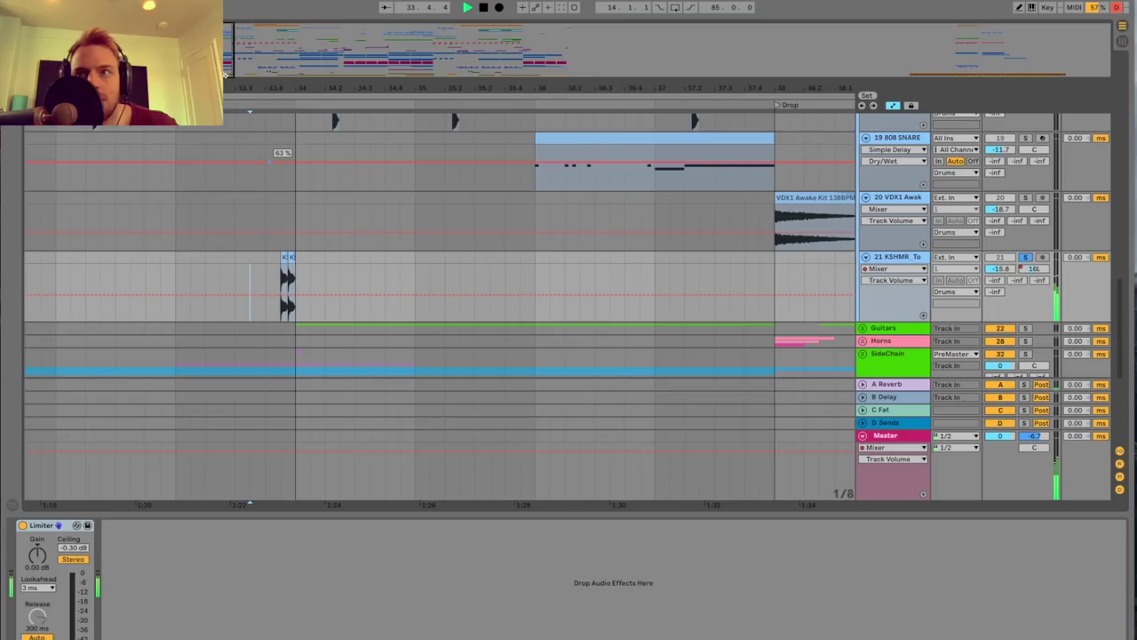
{"action": "key", "text": "space"}
Solo the RMZ_percus track and play its one-shot hits from just before bar 39.
{"action": "left_click_drag", "start_coordinate": [251, 89], "coordinate": [406, 64]}
{"action": "scroll", "coordinate": [390, 235], "scroll_direction": "up", "scroll_amount": 8}
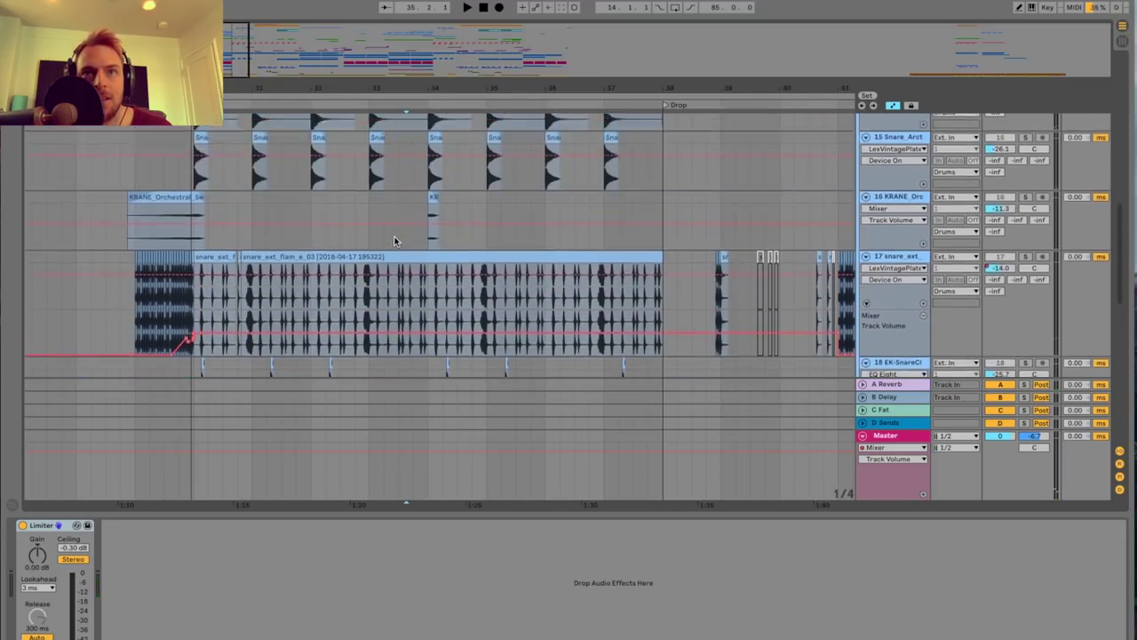
{"action": "scroll", "coordinate": [394, 240], "scroll_direction": "up", "scroll_amount": 2}
{"action": "scroll", "coordinate": [394, 237], "scroll_direction": "right", "scroll_amount": 6}
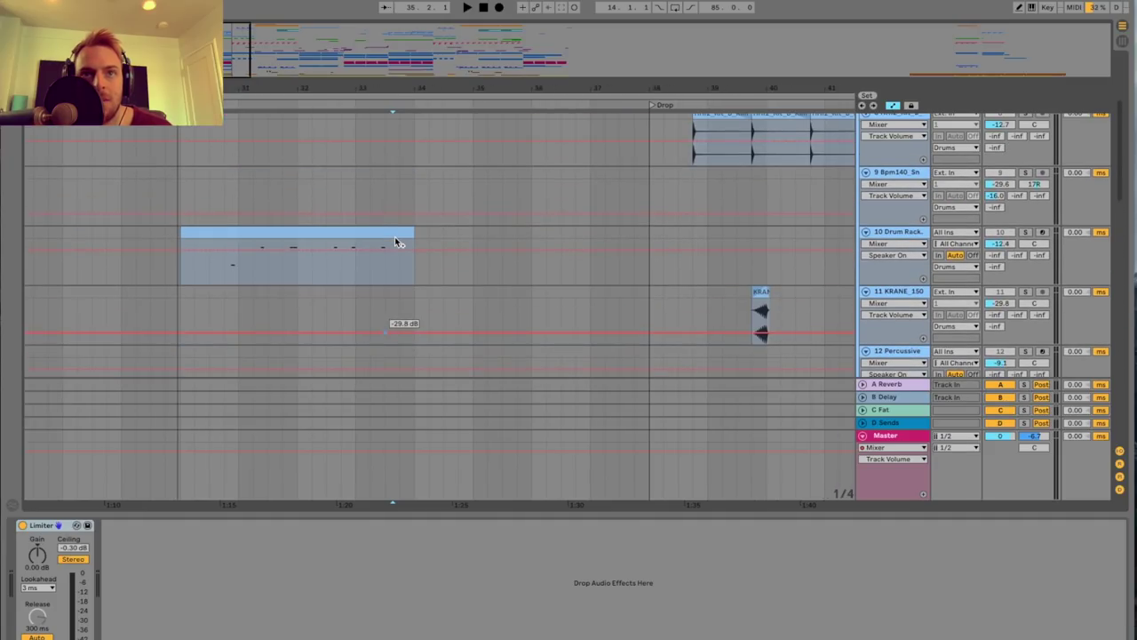
{"action": "scroll", "coordinate": [402, 238], "scroll_direction": "up", "scroll_amount": 6}
{"action": "scroll", "coordinate": [402, 237], "scroll_direction": "right", "scroll_amount": 2}
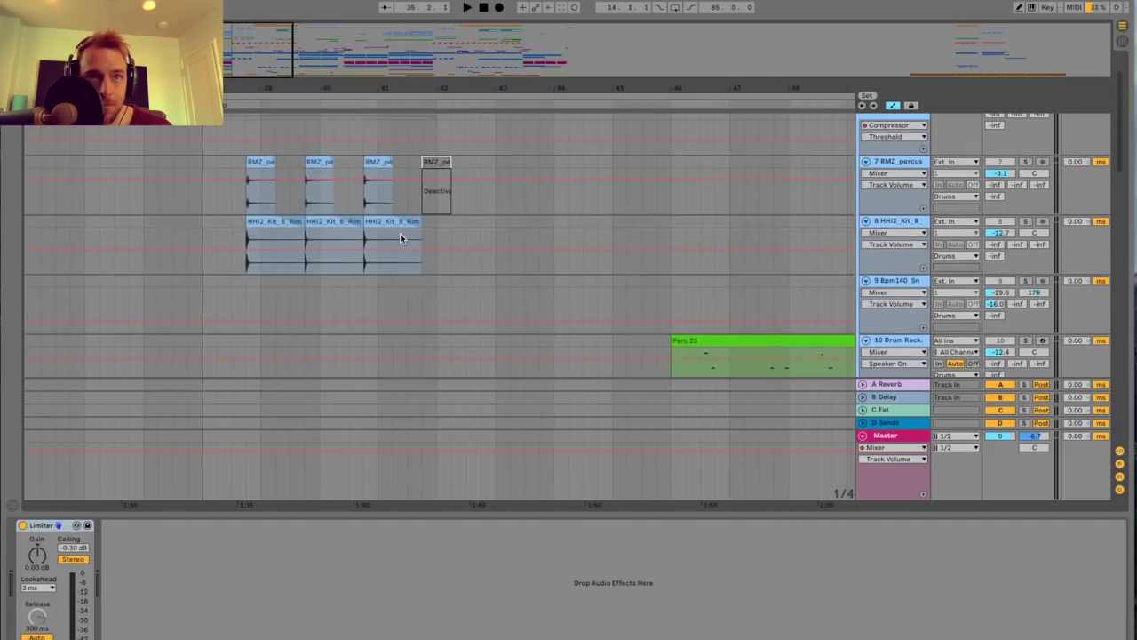
{"action": "left_click", "coordinate": [235, 239]}
{"action": "left_click", "coordinate": [1025, 203]}
{"action": "key", "text": "space"}
Solo the HHI2_Kit_B_ track and replay the same section to hear its rim hits.
{"action": "left_click", "coordinate": [1025, 263]}
{"action": "key", "text": "space"}
{"action": "key", "text": "space"}
Unsolo the HHI2_Kit_B_ track and play the section from just before bar 39 in the full mix.
{"action": "left_click", "coordinate": [1025, 262]}
{"action": "key", "text": "space"}
{"action": "key", "text": "space"}
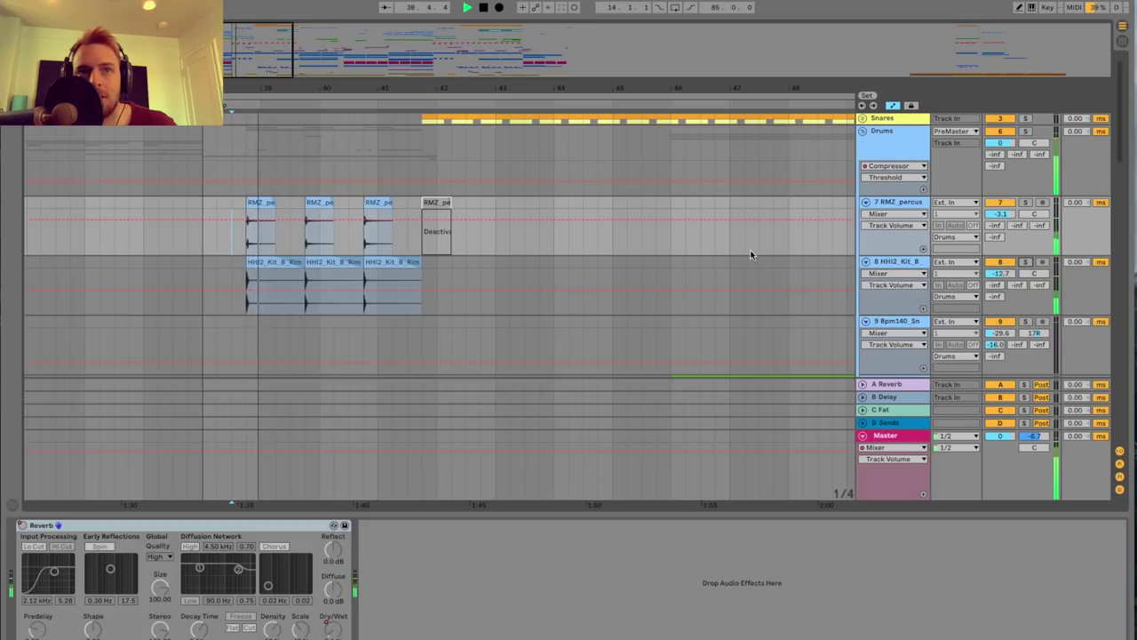
{"action": "scroll", "coordinate": [277, 248], "scroll_direction": "down", "scroll_amount": 3}
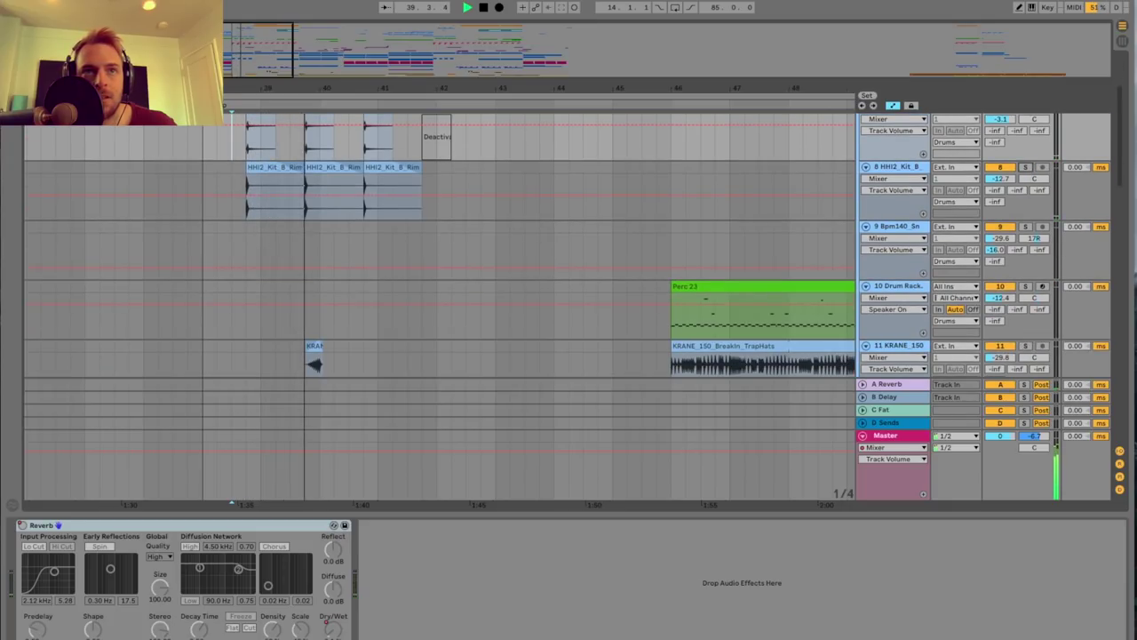
{"action": "scroll", "coordinate": [309, 197], "scroll_direction": "up", "scroll_amount": 3}
{"action": "scroll", "coordinate": [345, 200], "scroll_direction": "left", "scroll_amount": 3}
{"action": "scroll", "coordinate": [345, 197], "scroll_direction": "down", "scroll_amount": 10}
{"action": "key", "text": "space"}
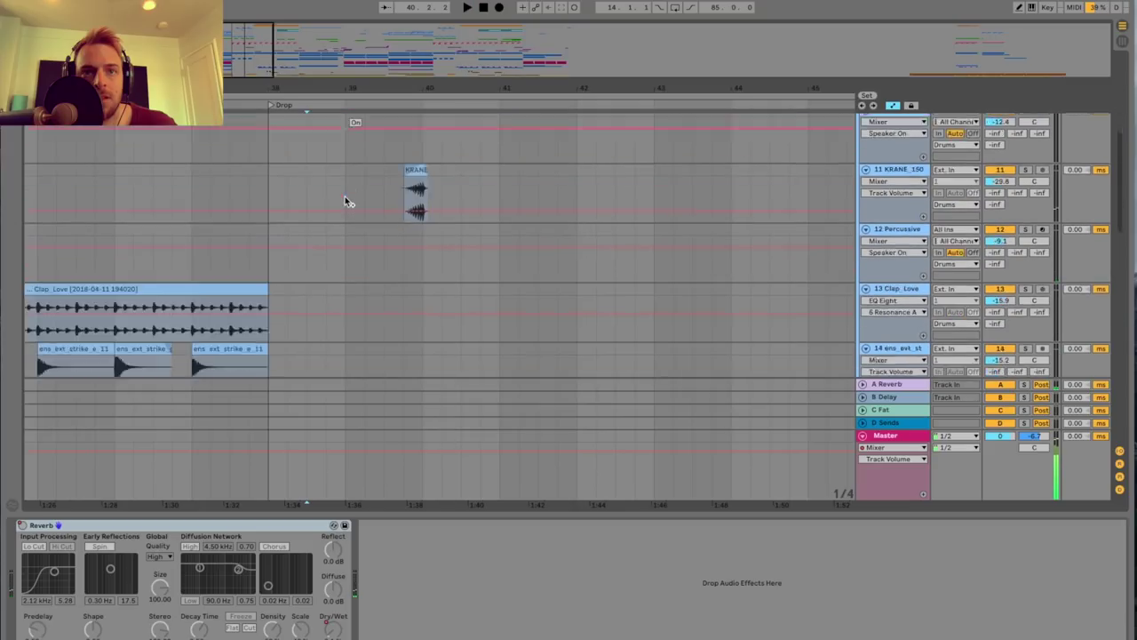
Audition the snare_ext_ track's short fill just before bar 39, both soloed and in the full mix.
{"action": "scroll", "coordinate": [345, 198], "scroll_direction": "down", "scroll_amount": 3}
{"action": "scroll", "coordinate": [346, 199], "scroll_direction": "up", "scroll_amount": 3}
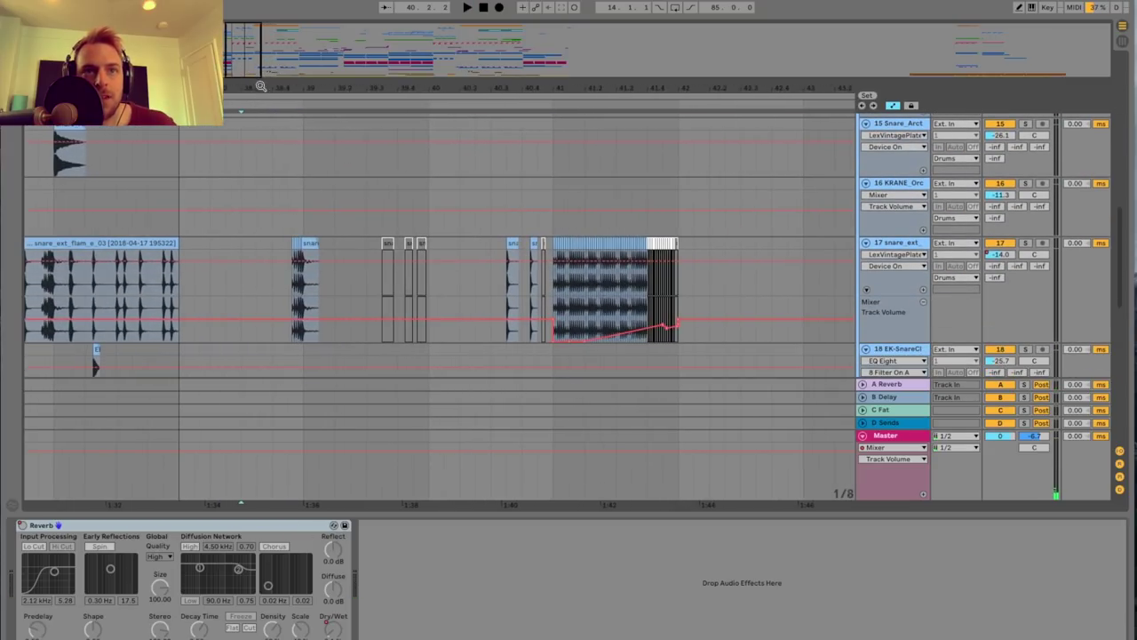
{"action": "left_click", "coordinate": [345, 279]}
{"action": "left_click", "coordinate": [1025, 242]}
{"action": "key", "text": "space"}
{"action": "left_click", "coordinate": [1028, 244]}
{"action": "key", "text": "space"}
{"action": "key", "text": "space"}
{"action": "key", "text": "space"}
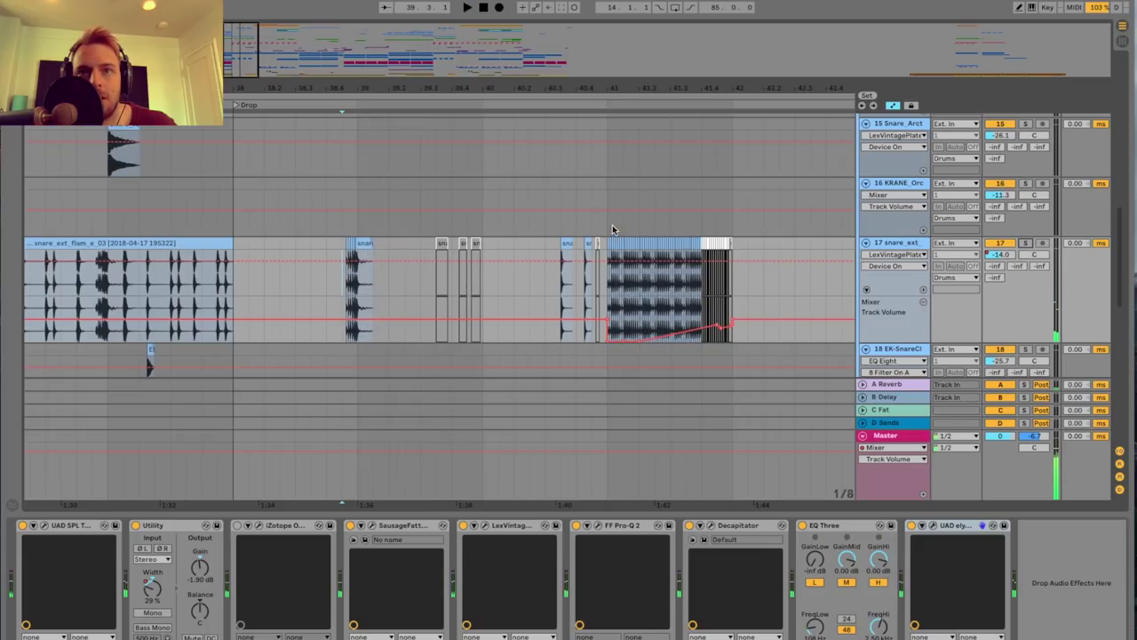
Play the short KRANE_150_Breakin_TrapHats clip leading into bar 40 on the KRANE_150 track.
{"action": "scroll", "coordinate": [530, 242], "scroll_direction": "right", "scroll_amount": 2}
{"action": "scroll", "coordinate": [516, 241], "scroll_direction": "right", "scroll_amount": 1}
{"action": "scroll", "coordinate": [495, 241], "scroll_direction": "up", "scroll_amount": 8}
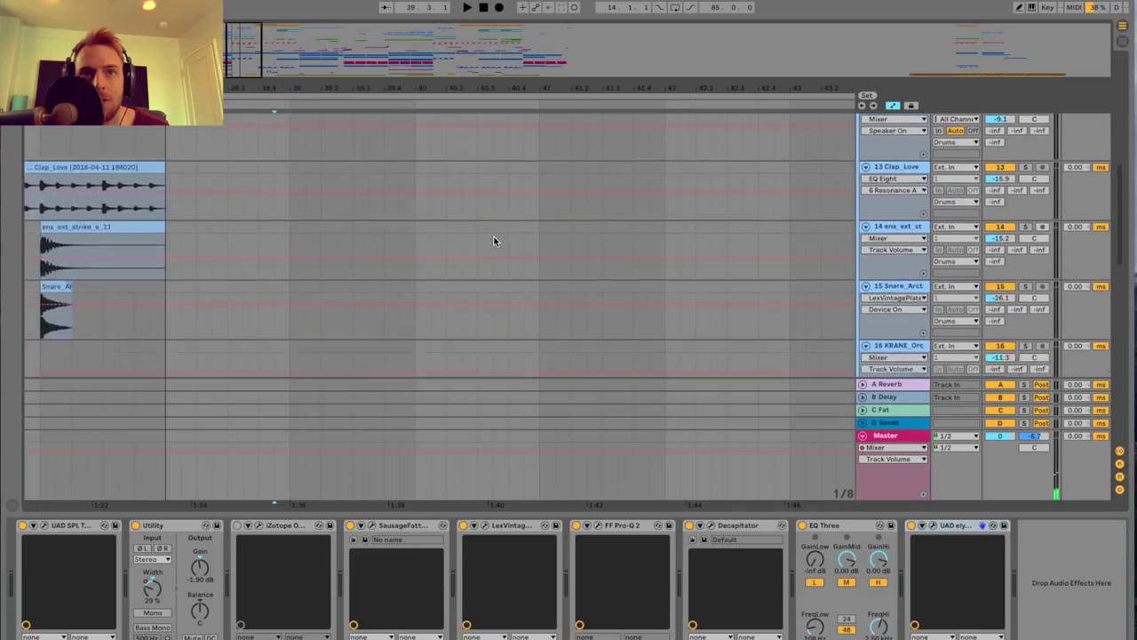
{"action": "left_click_drag", "start_coordinate": [291, 104], "coordinate": [211, 241]}
{"action": "left_click", "coordinate": [223, 261]}
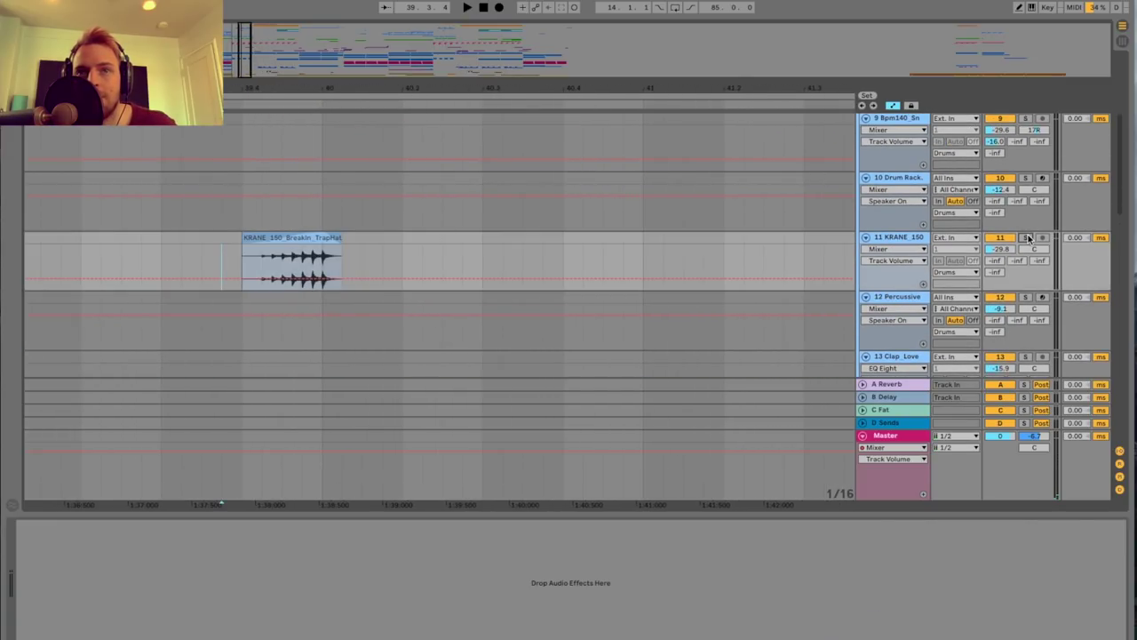
{"action": "key", "text": "space"}
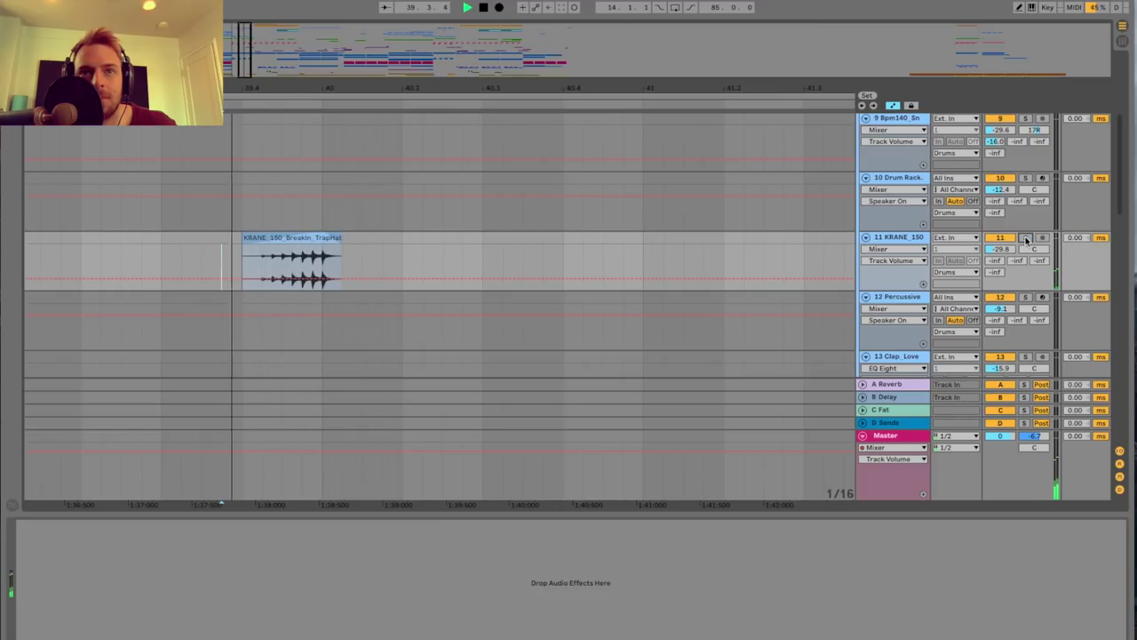
{"action": "key", "text": "space"}
Look over the snare_ext_ fills and roll up to bar 42 and the percussion clips starting at bar 46.
{"action": "left_click_drag", "start_coordinate": [247, 69], "coordinate": [246, 77]}
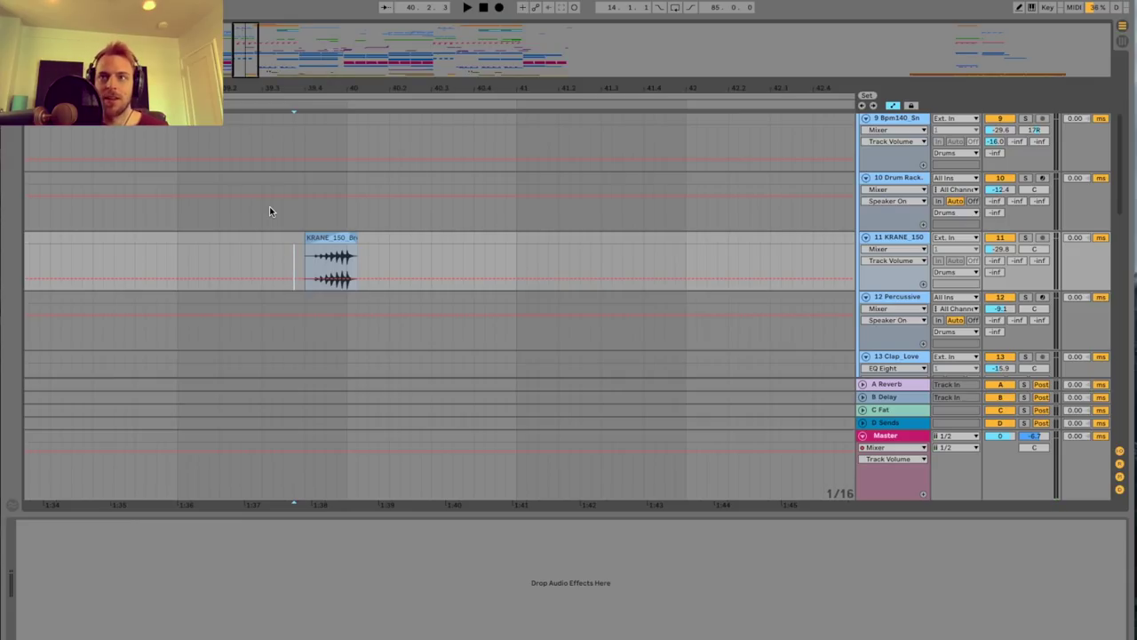
{"action": "scroll", "coordinate": [269, 177], "scroll_direction": "down", "scroll_amount": 6}
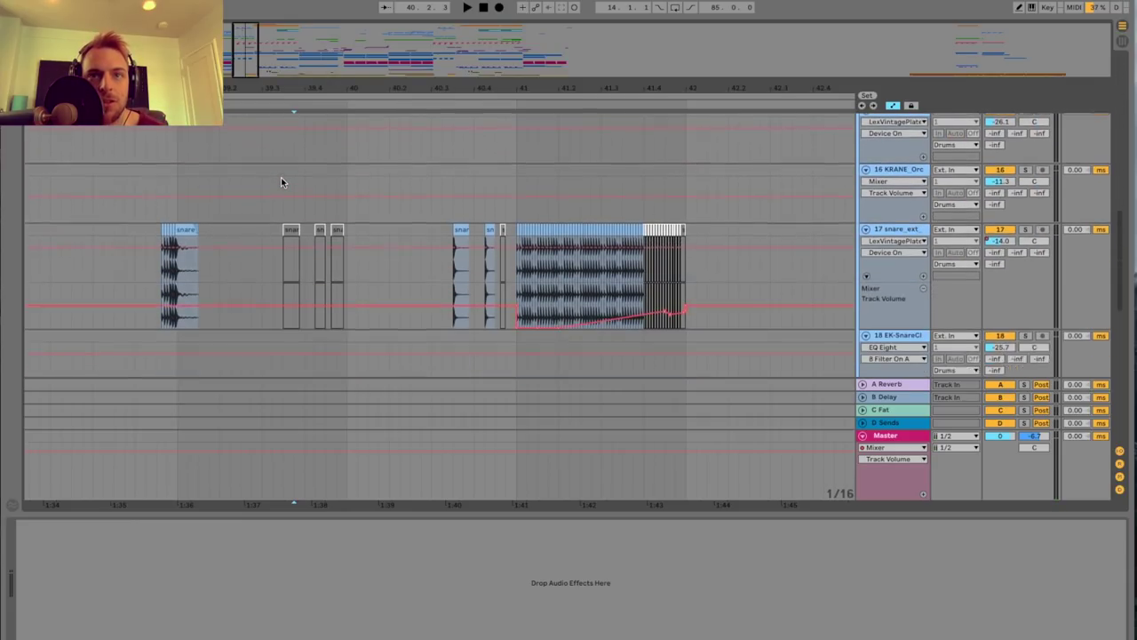
{"action": "scroll", "coordinate": [281, 181], "scroll_direction": "down", "scroll_amount": 1}
{"action": "scroll", "coordinate": [283, 181], "scroll_direction": "right", "scroll_amount": 5}
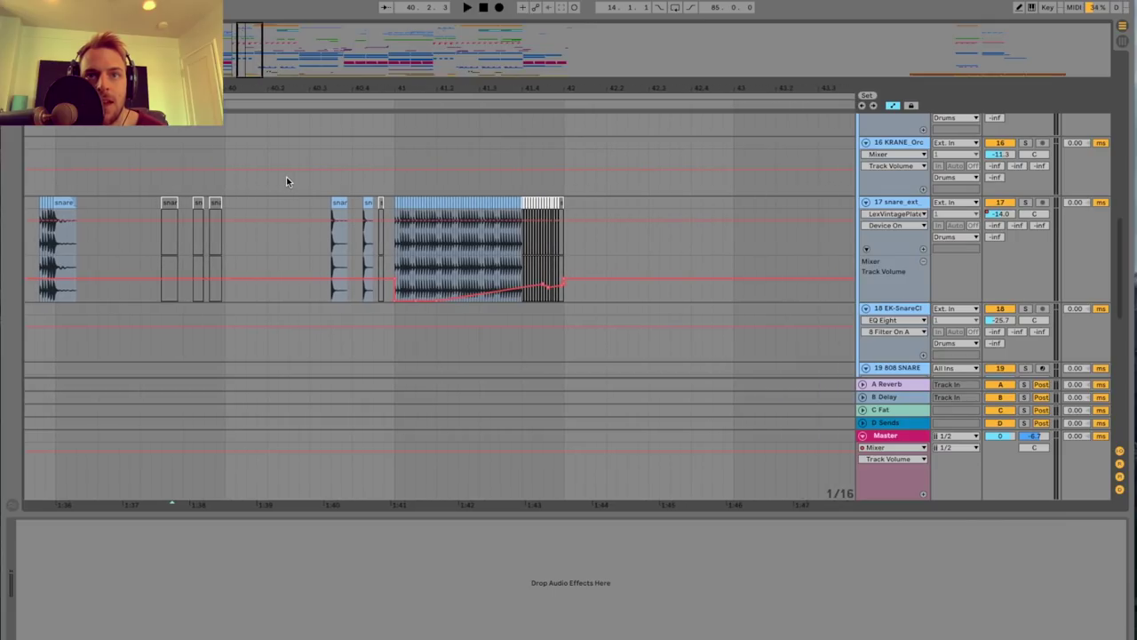
{"action": "scroll", "coordinate": [329, 188], "scroll_direction": "up", "scroll_amount": 8}
{"action": "scroll", "coordinate": [329, 188], "scroll_direction": "right", "scroll_amount": 10}
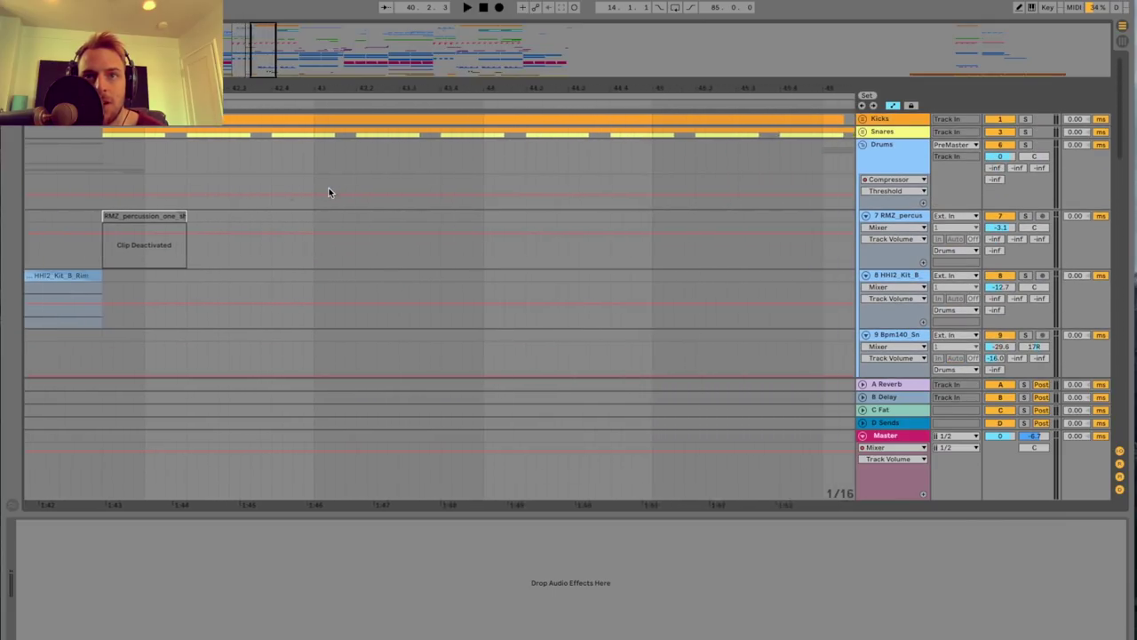
{"action": "scroll", "coordinate": [328, 190], "scroll_direction": "right", "scroll_amount": 5}
{"action": "left_click_drag", "start_coordinate": [268, 58], "coordinate": [269, 27]}
{"action": "scroll", "coordinate": [345, 207], "scroll_direction": "right", "scroll_amount": 3}
{"action": "scroll", "coordinate": [344, 206], "scroll_direction": "right", "scroll_amount": 3}
{"action": "scroll", "coordinate": [346, 203], "scroll_direction": "down", "scroll_amount": 4}
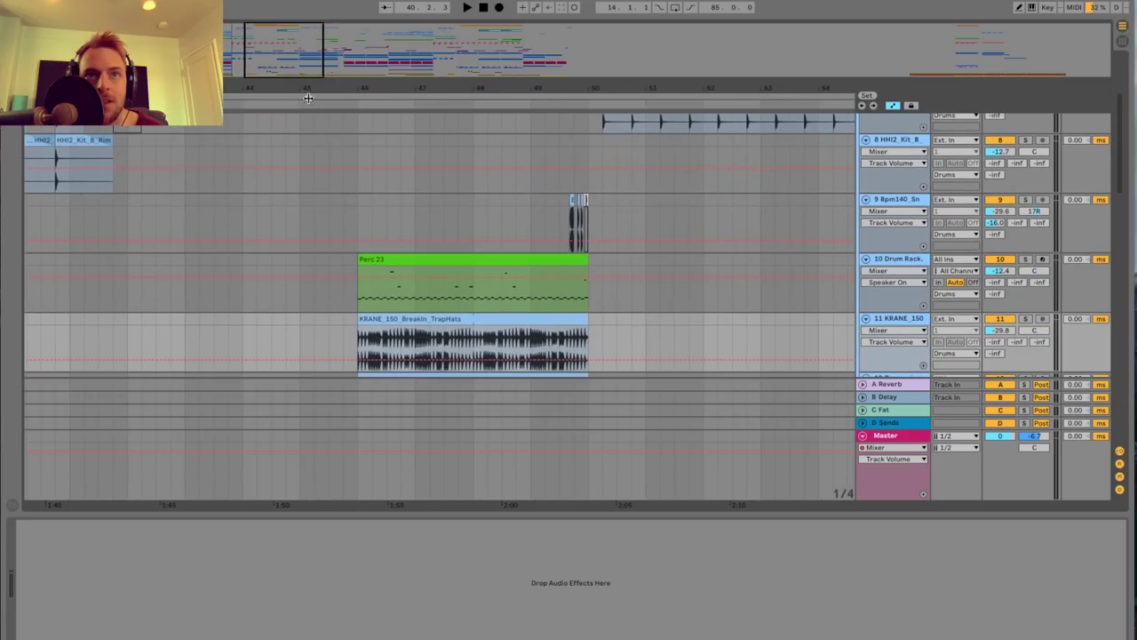
Play the full mix from bar 45 through the Perc 23, trap hats and Percussive clips.
{"action": "left_click_drag", "start_coordinate": [319, 107], "coordinate": [301, 83]}
{"action": "left_click", "coordinate": [348, 206]}
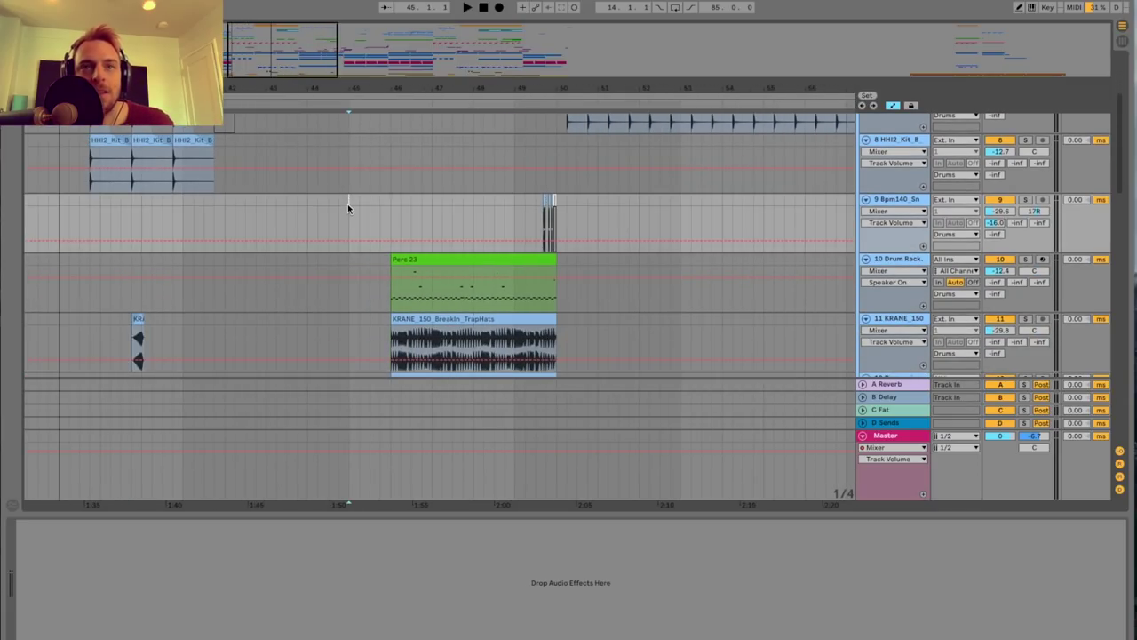
{"action": "key", "text": "space"}
{"action": "left_click_drag", "start_coordinate": [326, 83], "coordinate": [300, 87]}
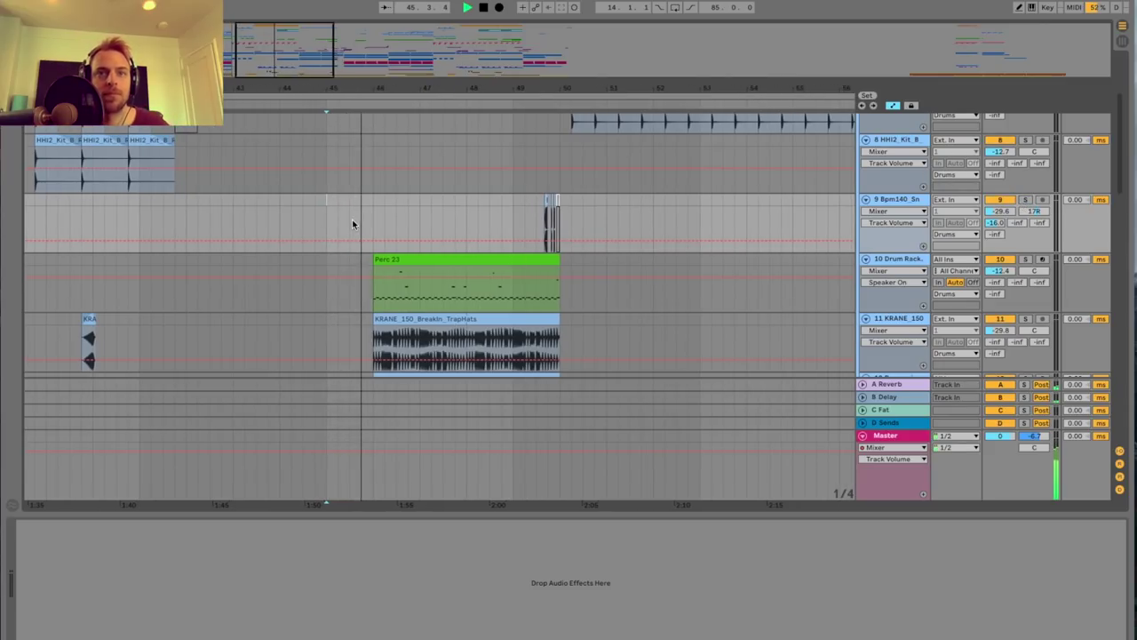
{"action": "scroll", "coordinate": [352, 221], "scroll_direction": "down", "scroll_amount": 4}
{"action": "scroll", "coordinate": [352, 222], "scroll_direction": "up", "scroll_amount": 1}
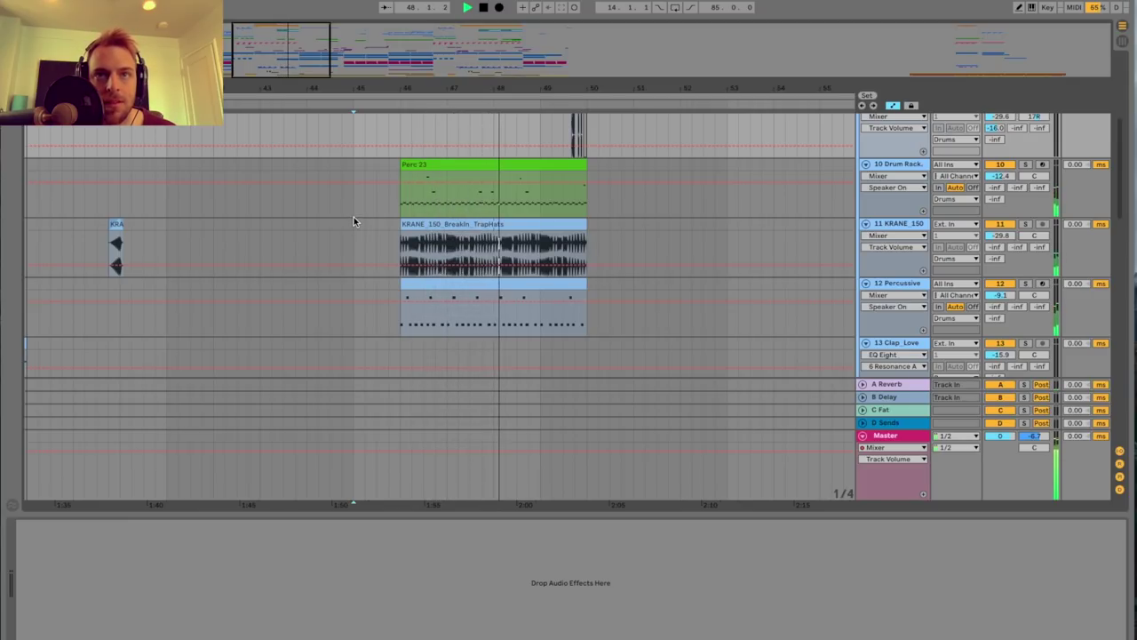
{"action": "key", "text": "space"}
Solo the KRANE_150 track and play its trap hats loop from bar 46.
{"action": "left_click_drag", "start_coordinate": [314, 55], "coordinate": [318, 82]}
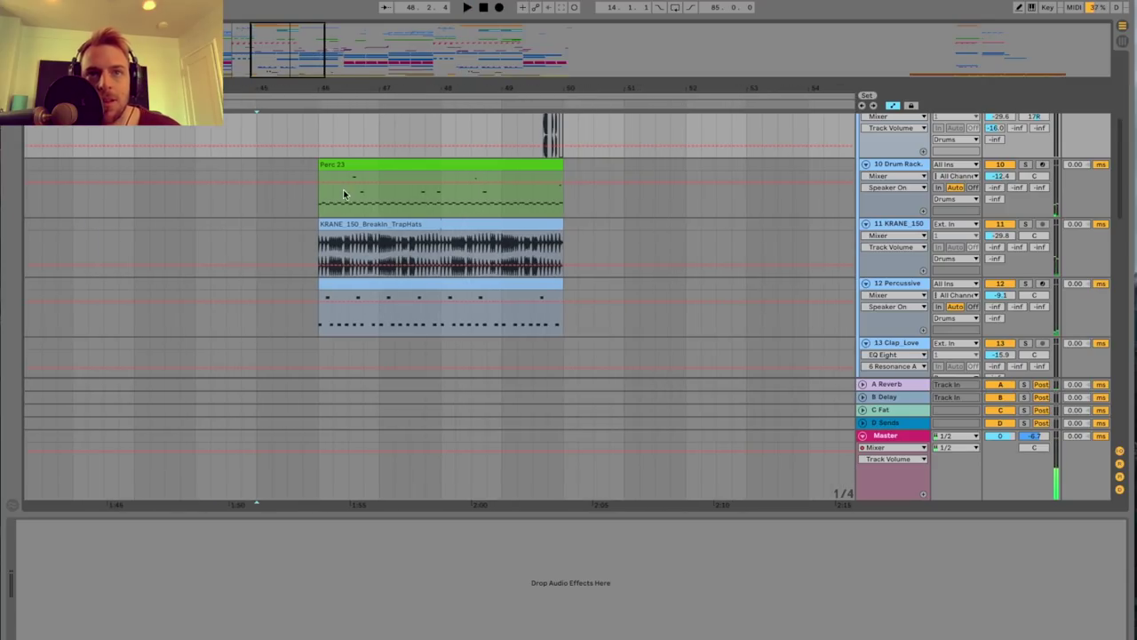
{"action": "left_click", "coordinate": [329, 249]}
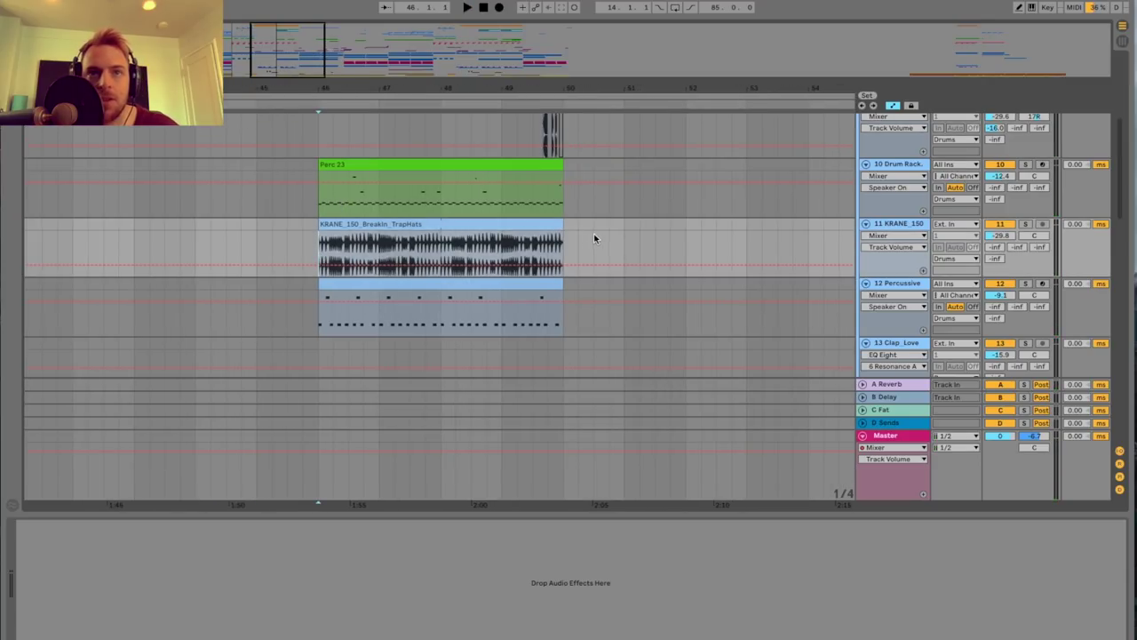
{"action": "left_click", "coordinate": [1026, 224]}
{"action": "key", "text": "space"}
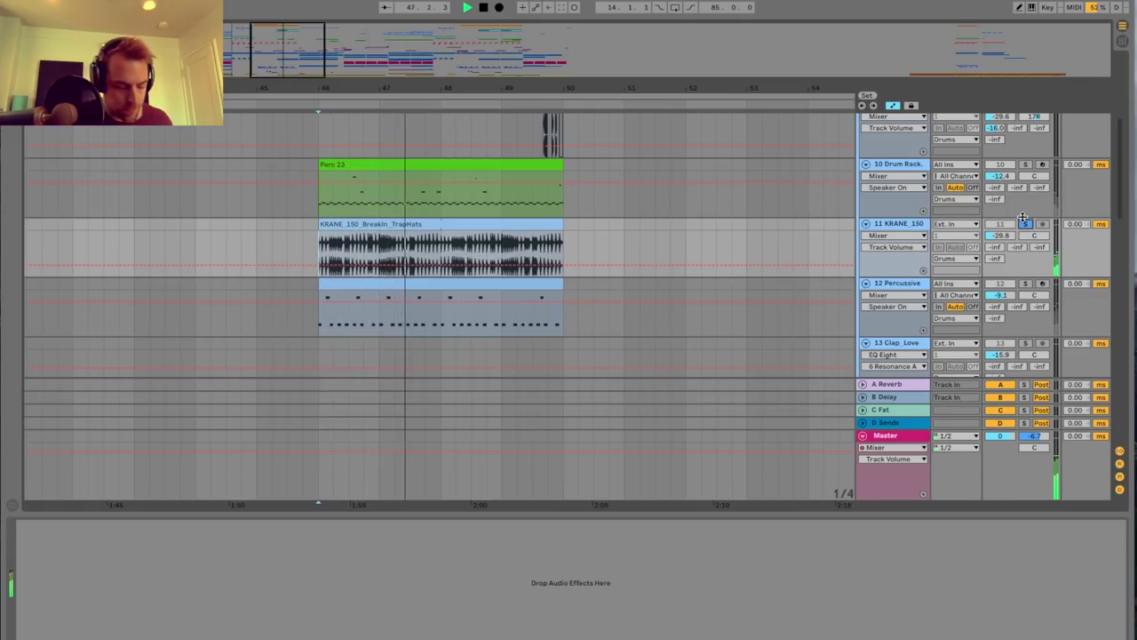
Display the devices of track 10 Drum Rack, solo the track and play its Perc 23 clip from bar 46.
{"action": "left_click", "coordinate": [906, 167]}
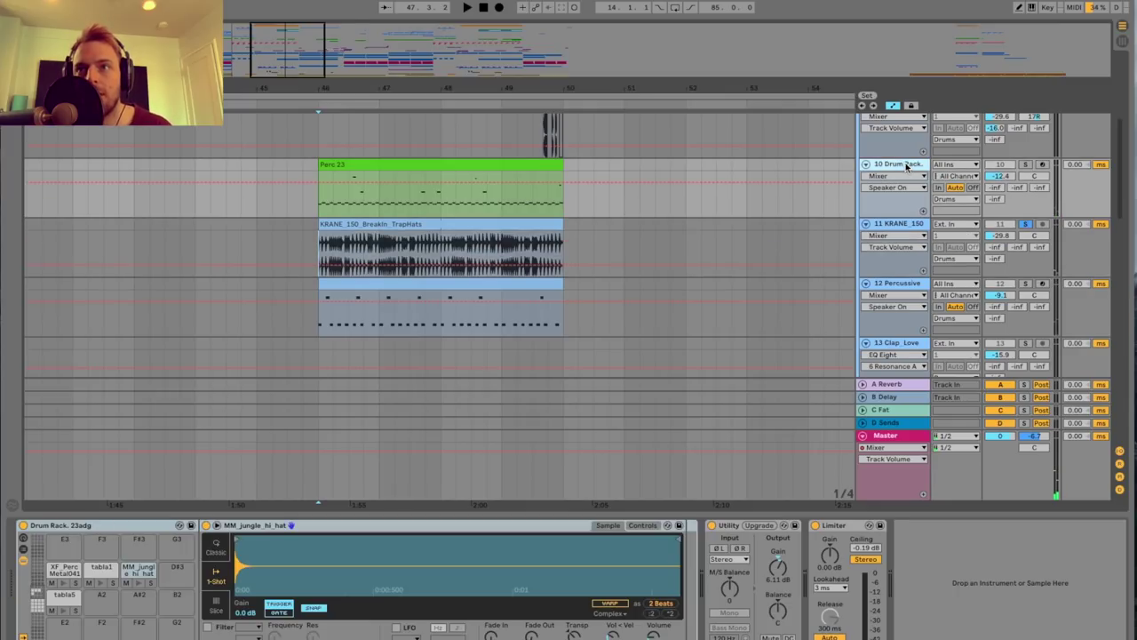
{"action": "left_click", "coordinate": [1026, 165]}
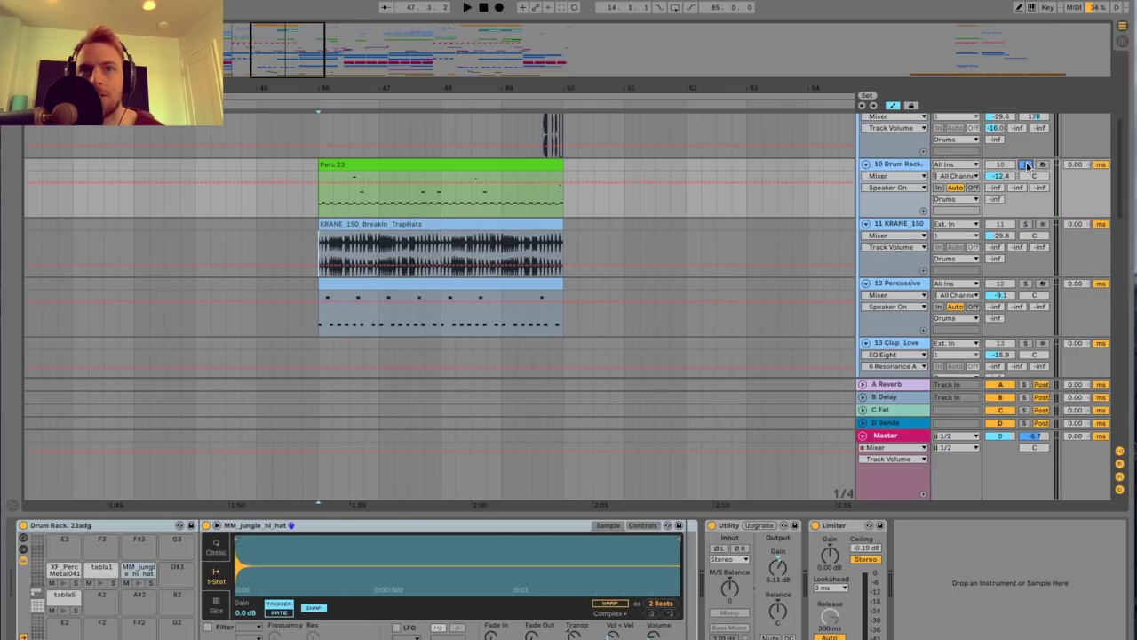
{"action": "left_click_drag", "start_coordinate": [282, 62], "coordinate": [282, 68]}
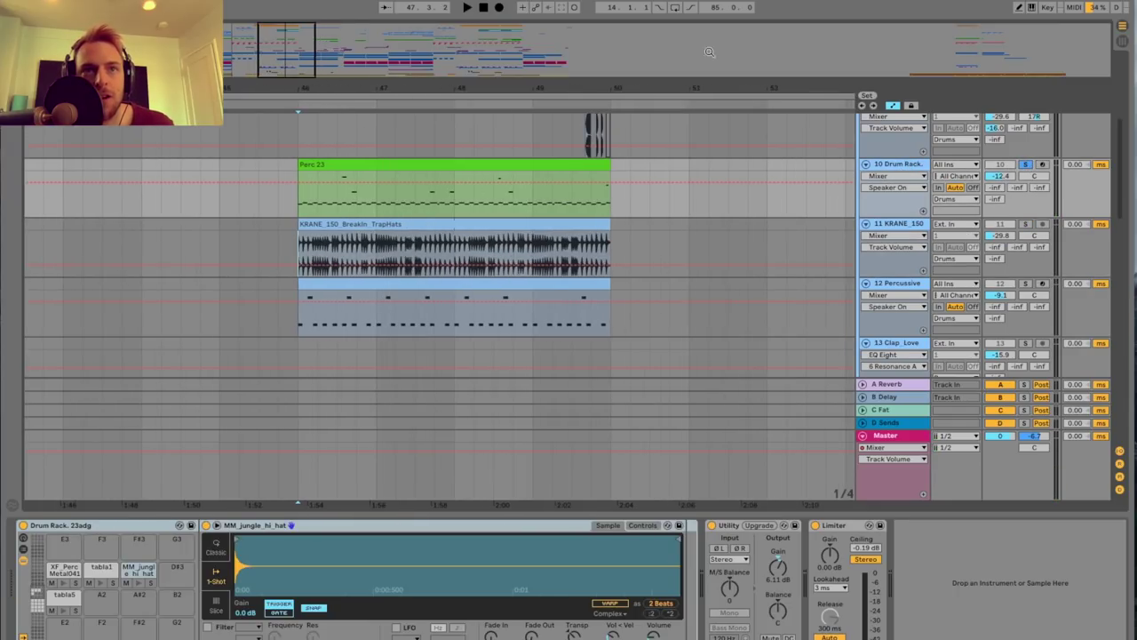
{"action": "key", "text": "space"}
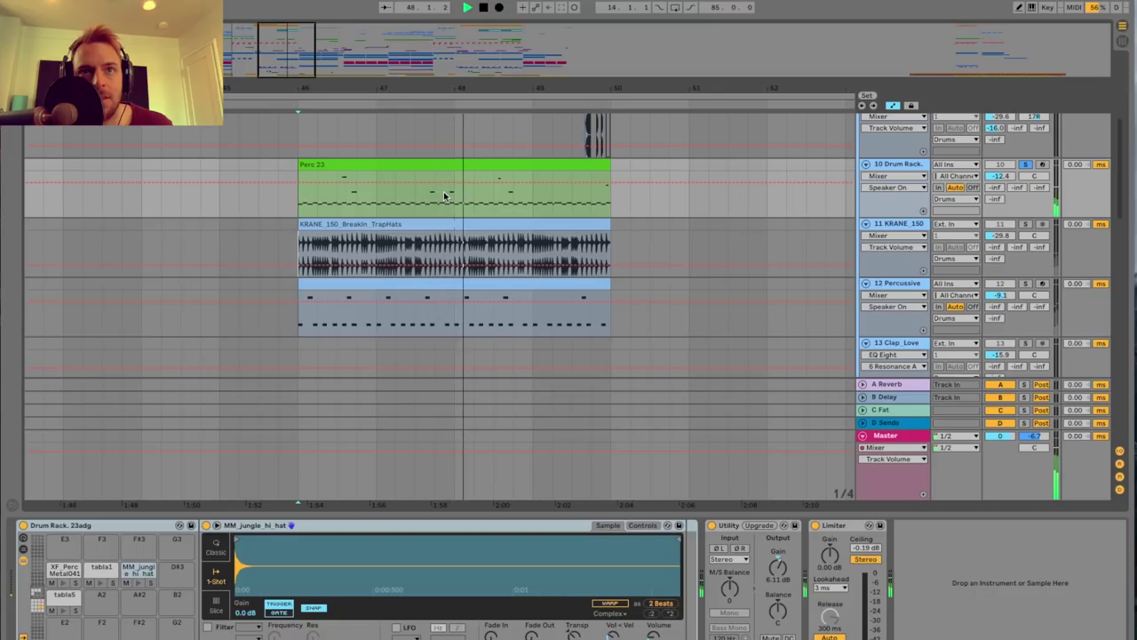
{"action": "key", "text": "space"}
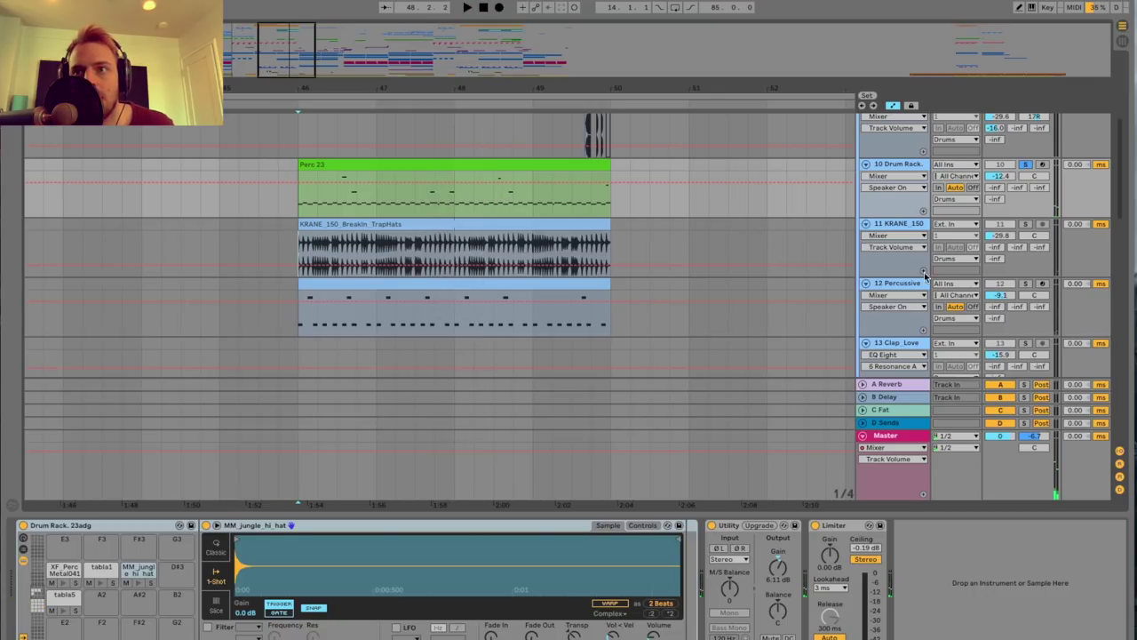
Display the Percussive Rack, play its track soloed from bar 46, and unsolo it.
{"action": "left_click", "coordinate": [977, 287]}
{"action": "left_click", "coordinate": [1026, 284]}
{"action": "key", "text": "space"}
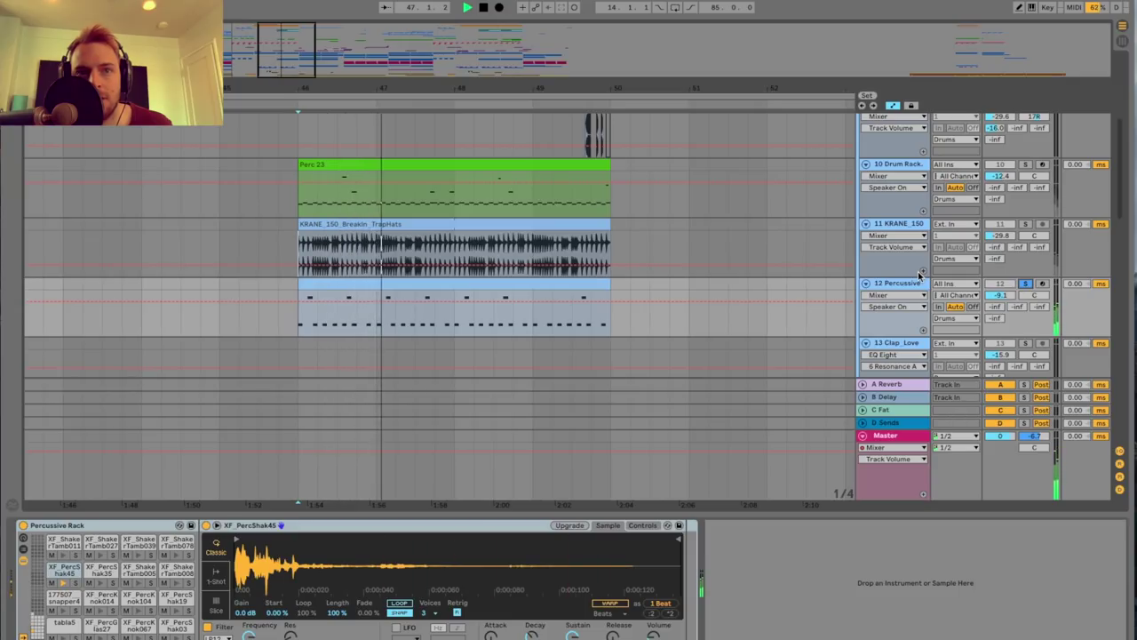
{"action": "key", "text": "space"}
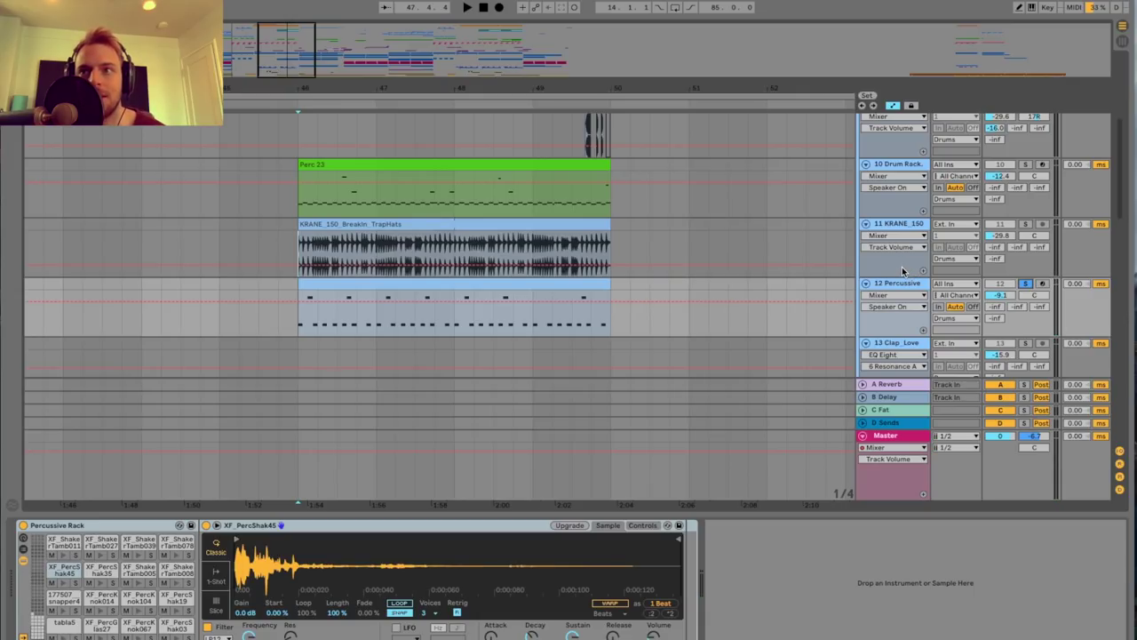
{"action": "left_click", "coordinate": [1026, 282]}
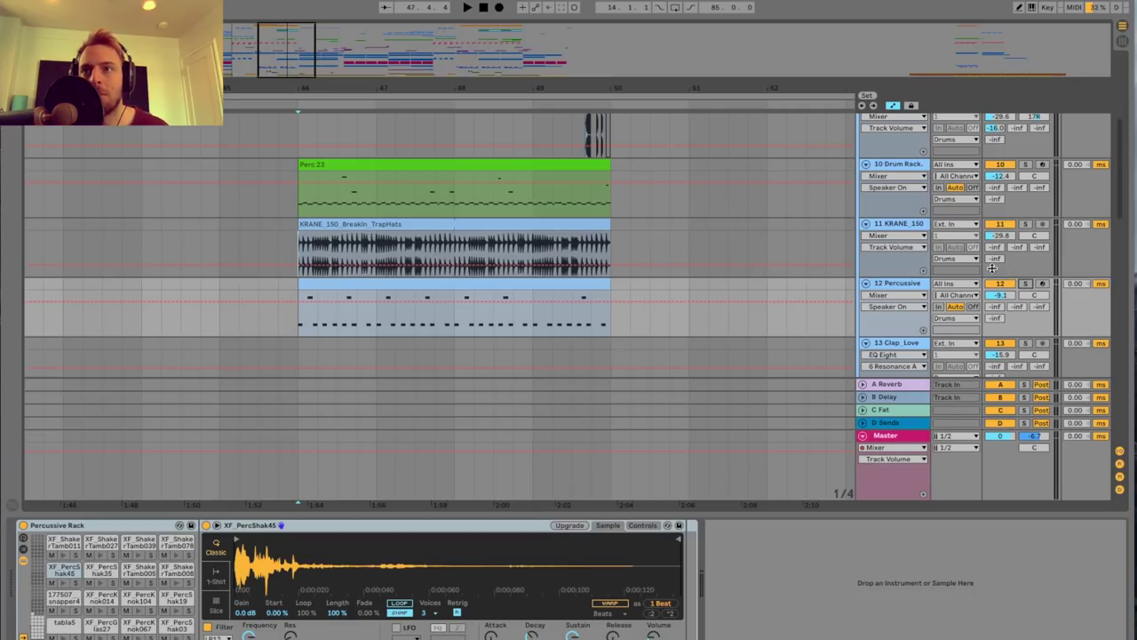
Deactivate tracks 10 Drum Rack and 12 Percussive and play the mix from bar 46 with only the trap hats loop.
{"action": "left_click", "coordinate": [1003, 167]}
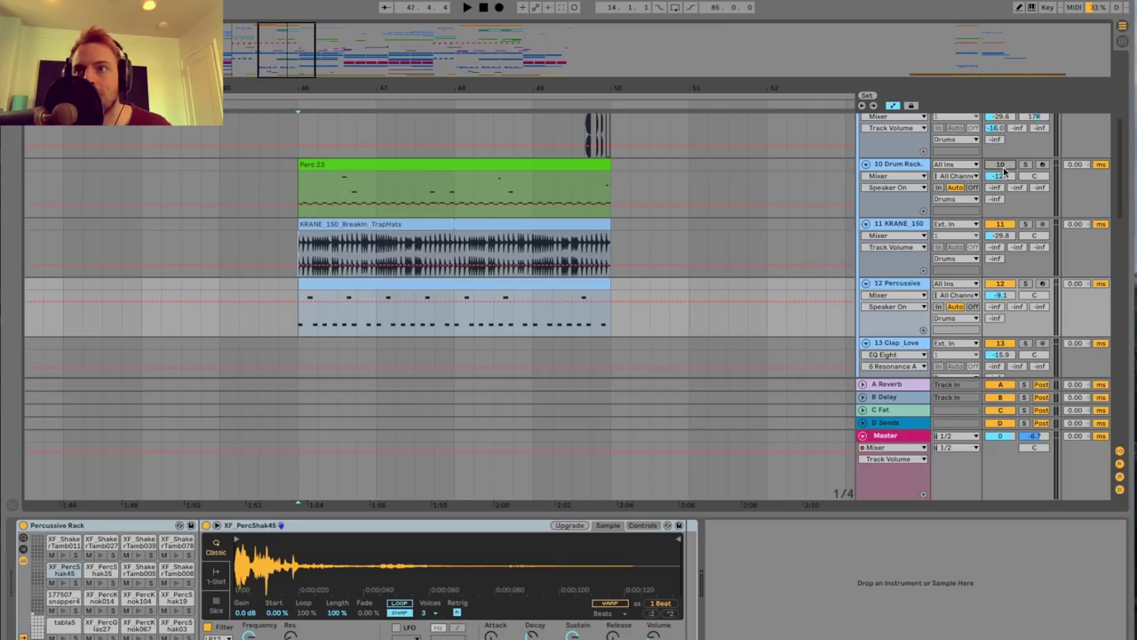
{"action": "left_click", "coordinate": [999, 282]}
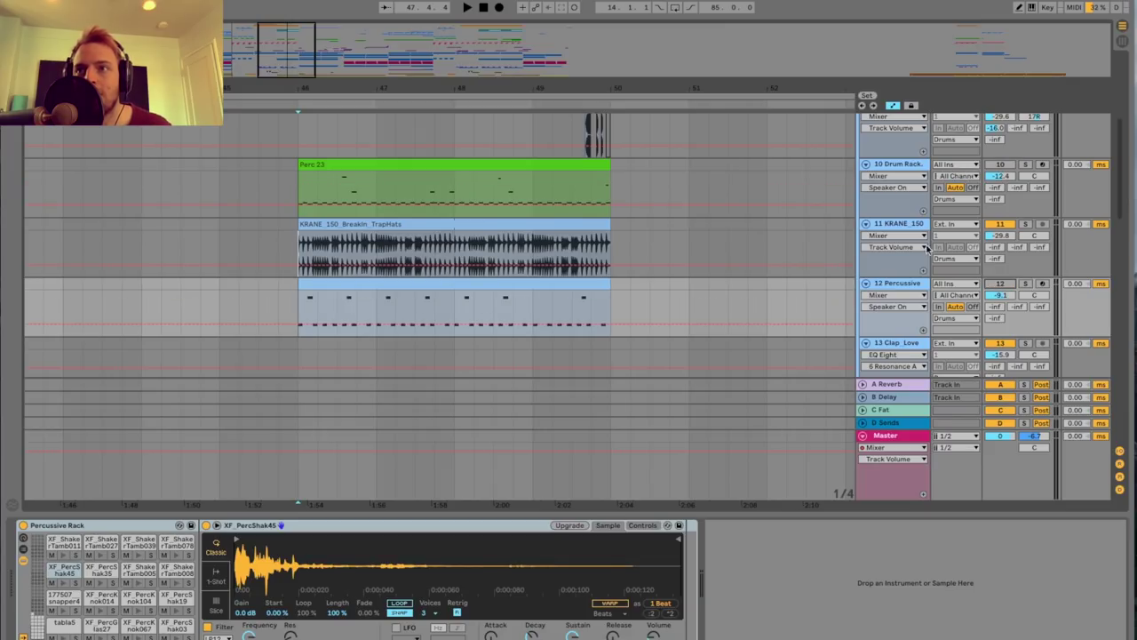
{"action": "left_click", "coordinate": [303, 257]}
{"action": "left_click_drag", "start_coordinate": [282, 66], "coordinate": [282, 71]}
{"action": "key", "text": "space"}
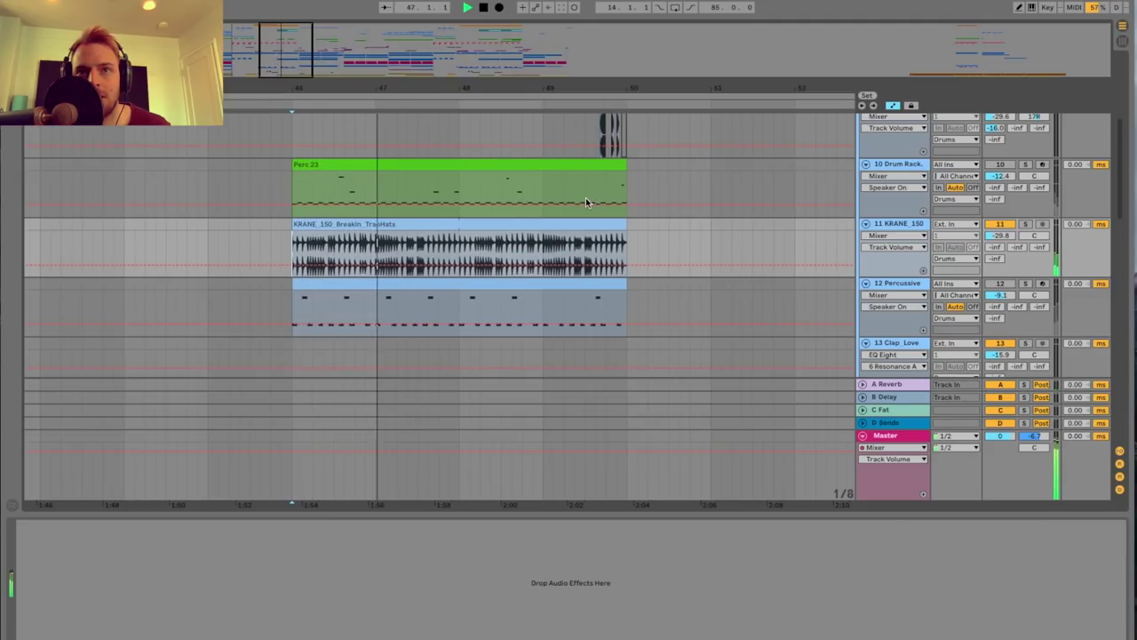
{"action": "key", "text": "space"}
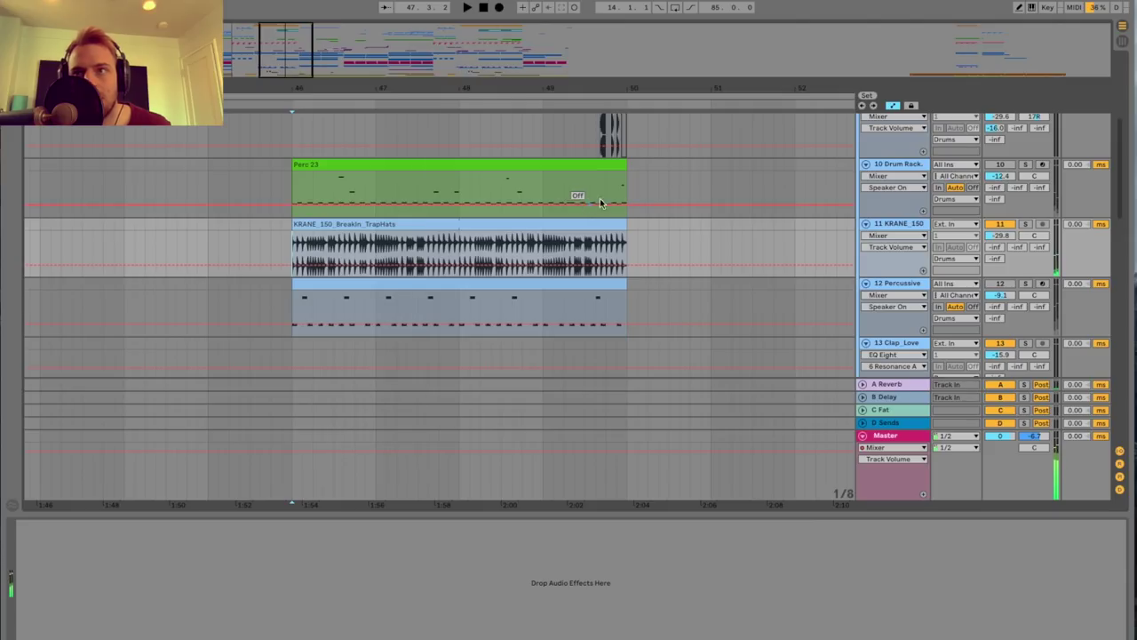
Reactivate the Drum Rack and Percussive tracks and play the mix again from bar 46.
{"action": "left_click", "coordinate": [997, 165]}
{"action": "key", "text": "space"}
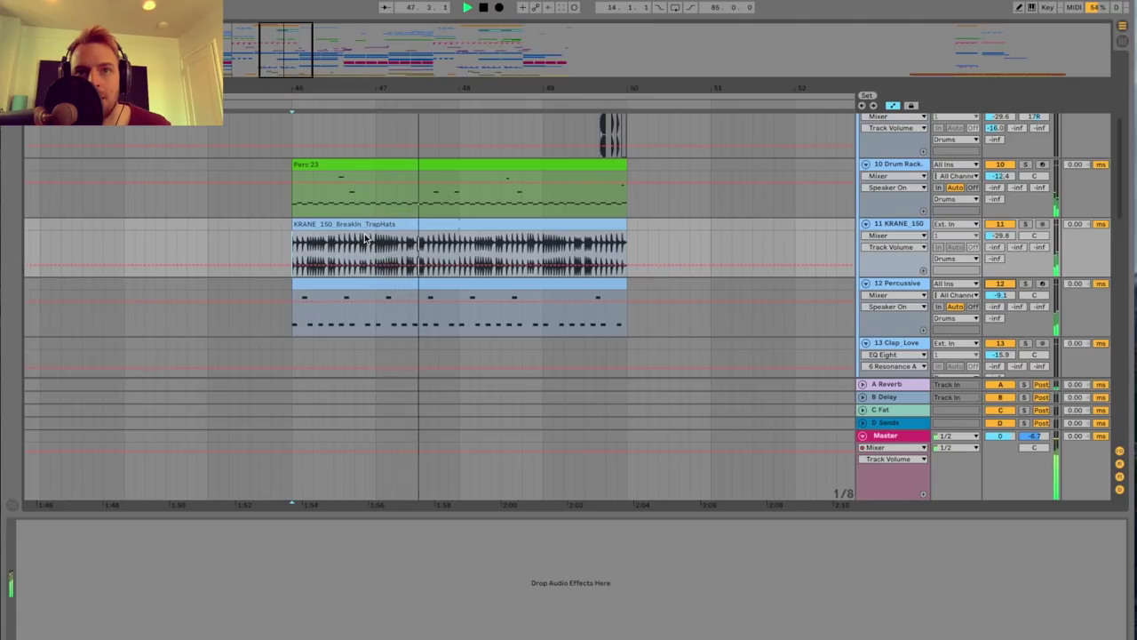
{"action": "key", "text": "space"}
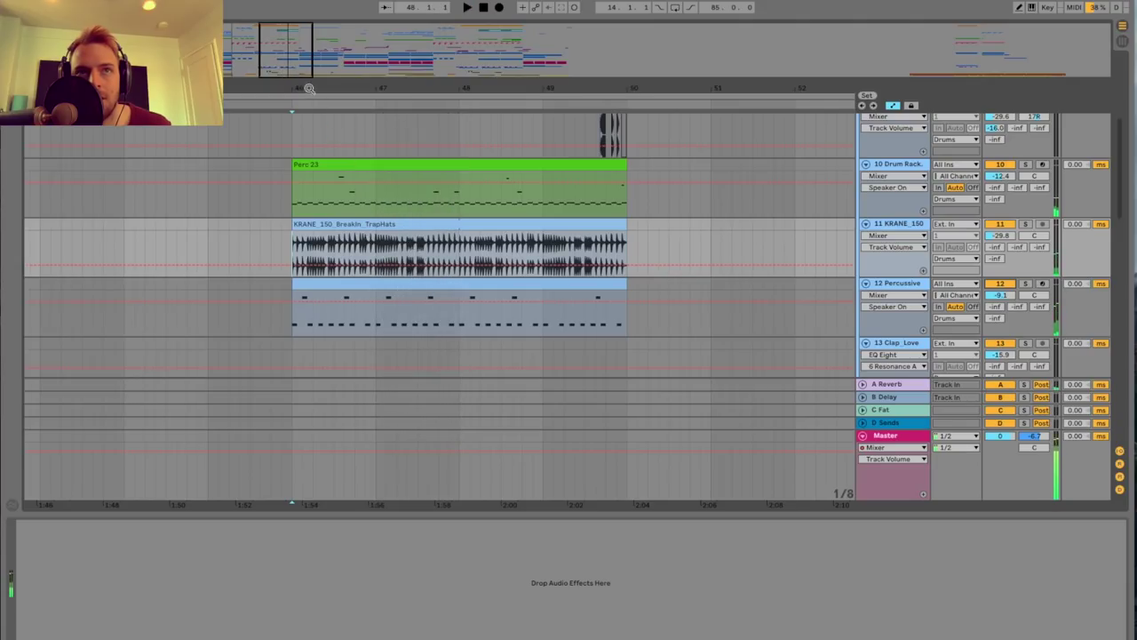
Solo track 9 Bpm140_Sn together with track 10 Drum Rack and play them from just before the snare roll in bar 49.
{"action": "left_click_drag", "start_coordinate": [310, 88], "coordinate": [300, 76]}
{"action": "scroll", "coordinate": [394, 218], "scroll_direction": "right", "scroll_amount": 5}
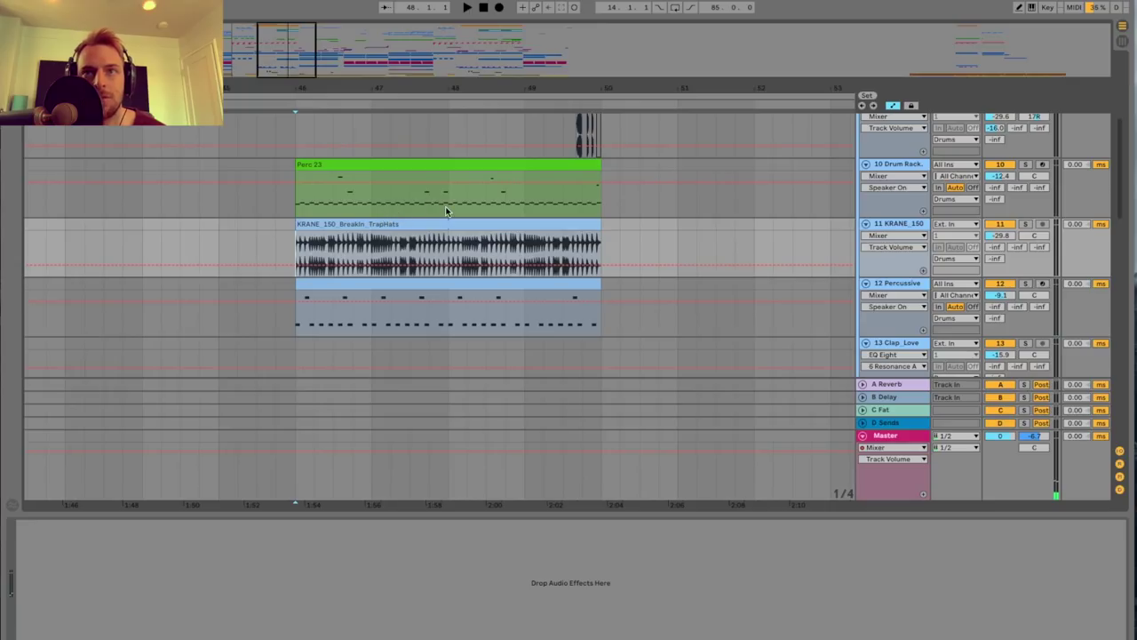
{"action": "scroll", "coordinate": [450, 214], "scroll_direction": "up", "scroll_amount": 1}
{"action": "scroll", "coordinate": [451, 214], "scroll_direction": "up", "scroll_amount": 3}
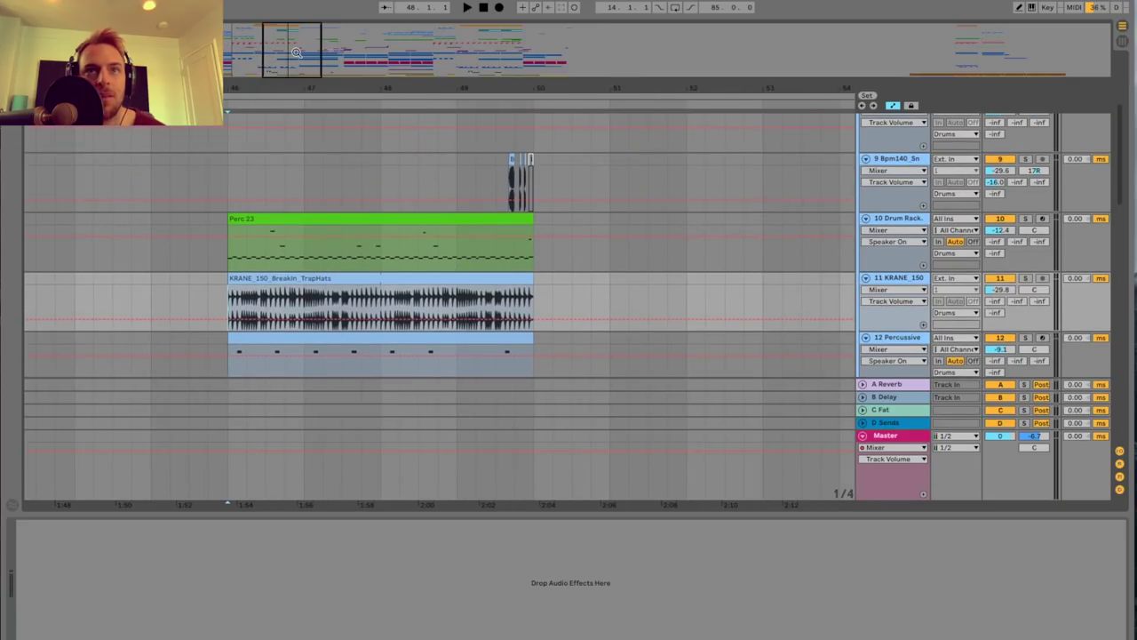
{"action": "left_click_drag", "start_coordinate": [296, 53], "coordinate": [346, 157]}
{"action": "scroll", "coordinate": [348, 163], "scroll_direction": "right", "scroll_amount": 2}
{"action": "left_click", "coordinate": [387, 173]}
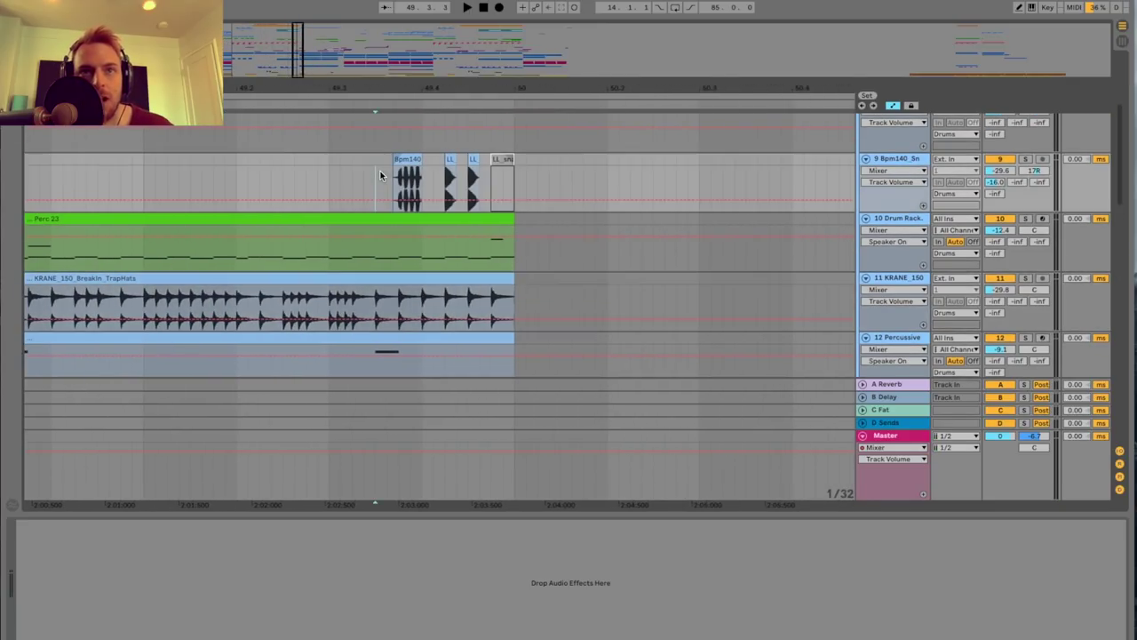
{"action": "left_click", "coordinate": [1025, 159]}
{"action": "left_click", "coordinate": [1025, 219]}
{"action": "key", "text": "space"}
{"action": "key", "text": "space"}
{"action": "key", "text": "space"}
Replay the two soloed tracks from the start of the Bpm140_Snareroll clip.
{"action": "left_click_drag", "start_coordinate": [311, 55], "coordinate": [311, 81]}
{"action": "key", "text": "space"}
{"action": "left_click", "coordinate": [373, 182]}
{"action": "key", "text": "space"}
{"action": "key", "text": "space"}
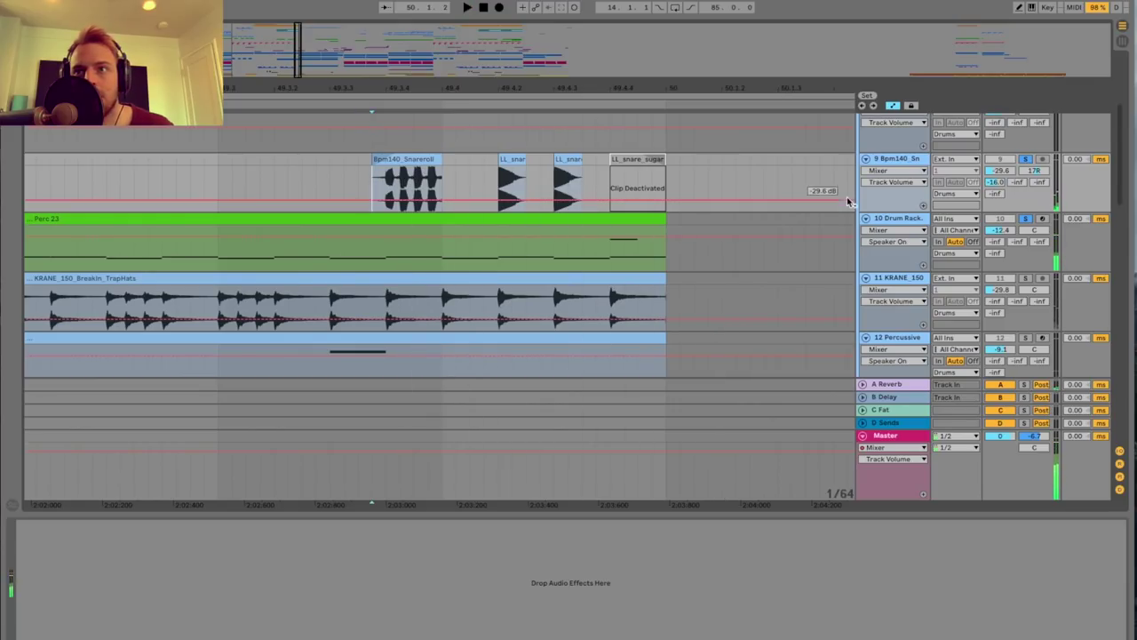
Display the devices of track 10 Drum Rack, audition its pad samples, and hide the device view.
{"action": "left_click", "coordinate": [897, 219]}
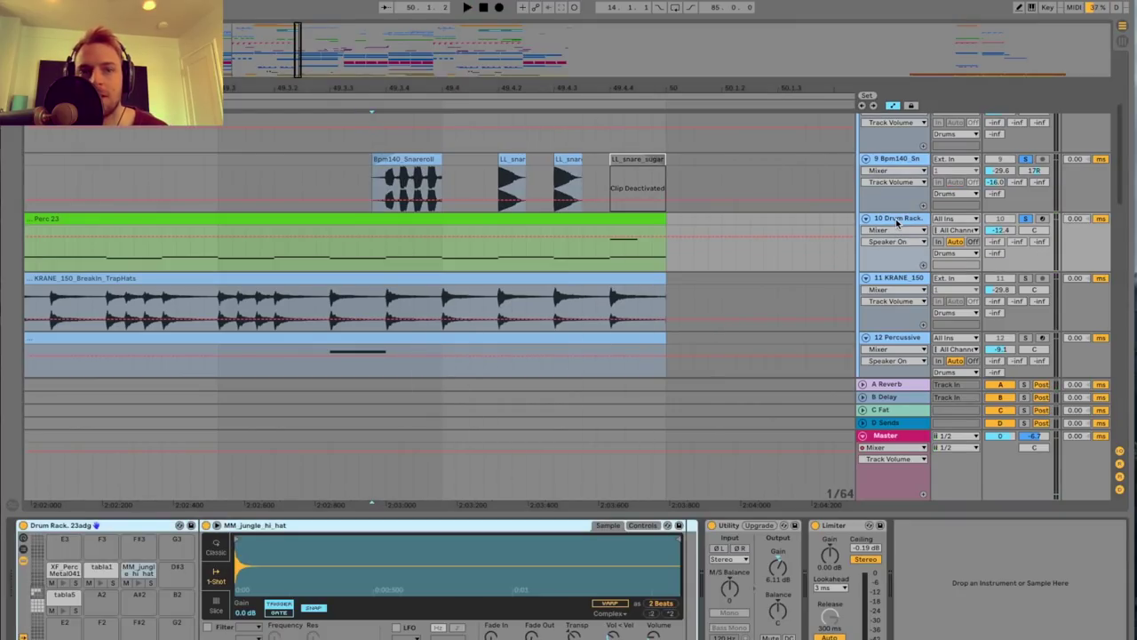
{"action": "left_click", "coordinate": [63, 611]}
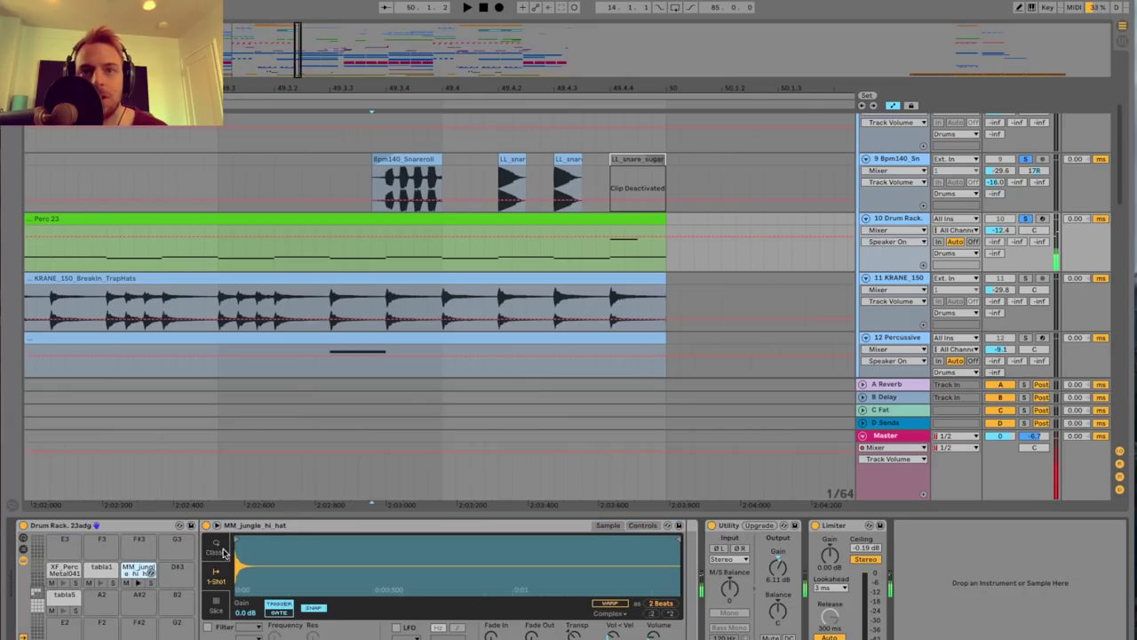
{"action": "left_click_drag", "start_coordinate": [438, 513], "coordinate": [438, 637]}
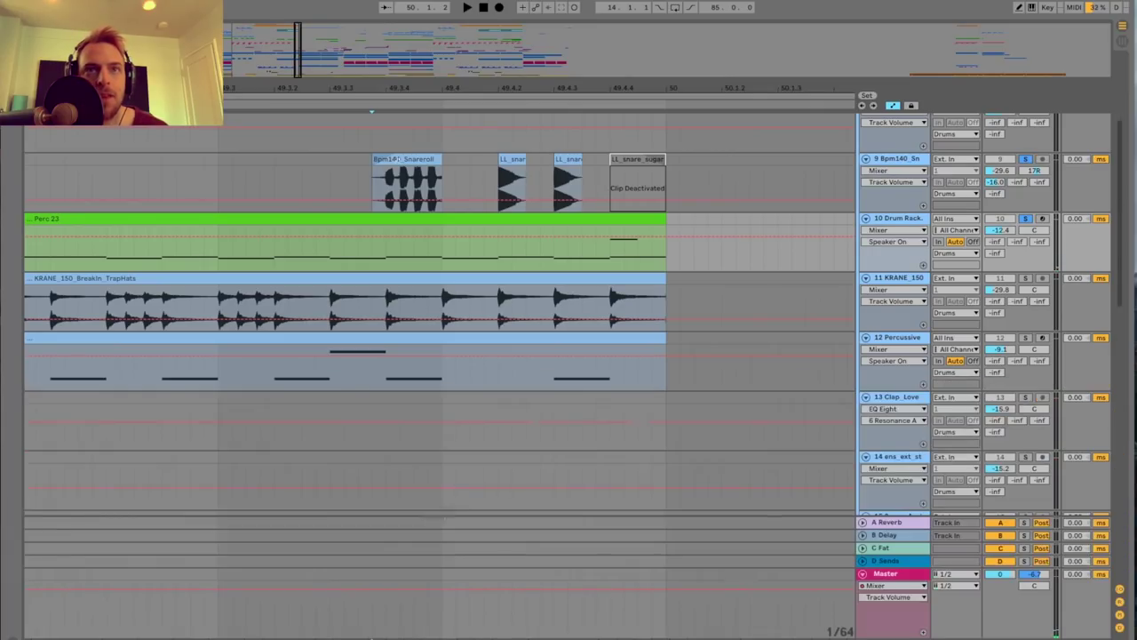
Unsolo tracks 9 and 10 and display the effects chain of the Drums group.
{"action": "left_click_drag", "start_coordinate": [297, 62], "coordinate": [297, 33]}
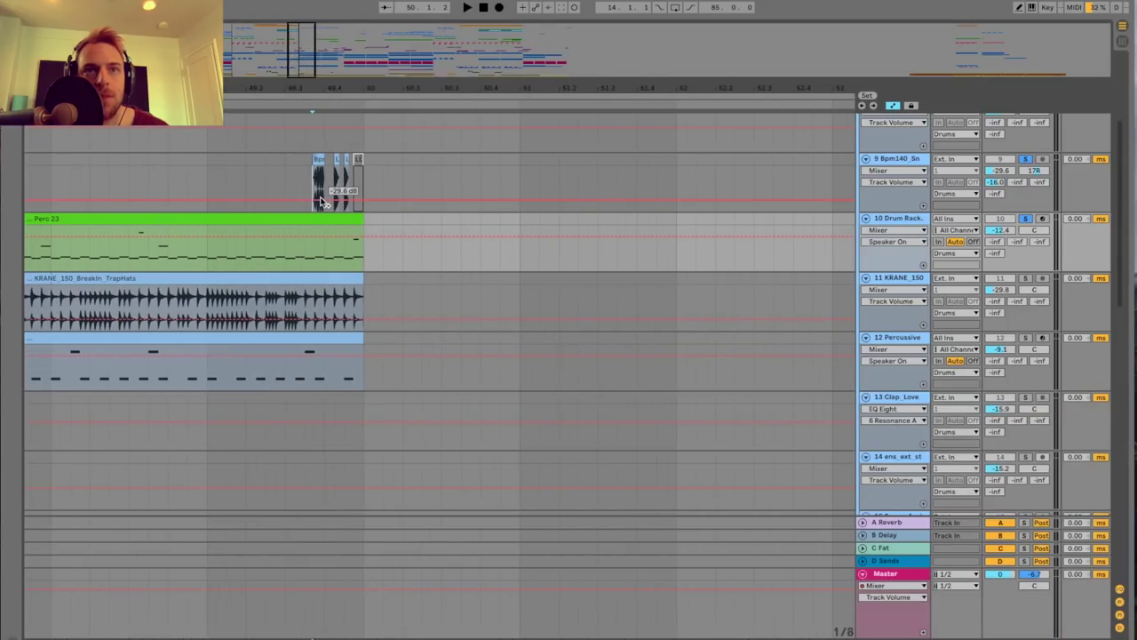
{"action": "scroll", "coordinate": [326, 198], "scroll_direction": "left", "scroll_amount": 5}
{"action": "scroll", "coordinate": [671, 210], "scroll_direction": "up", "scroll_amount": 5}
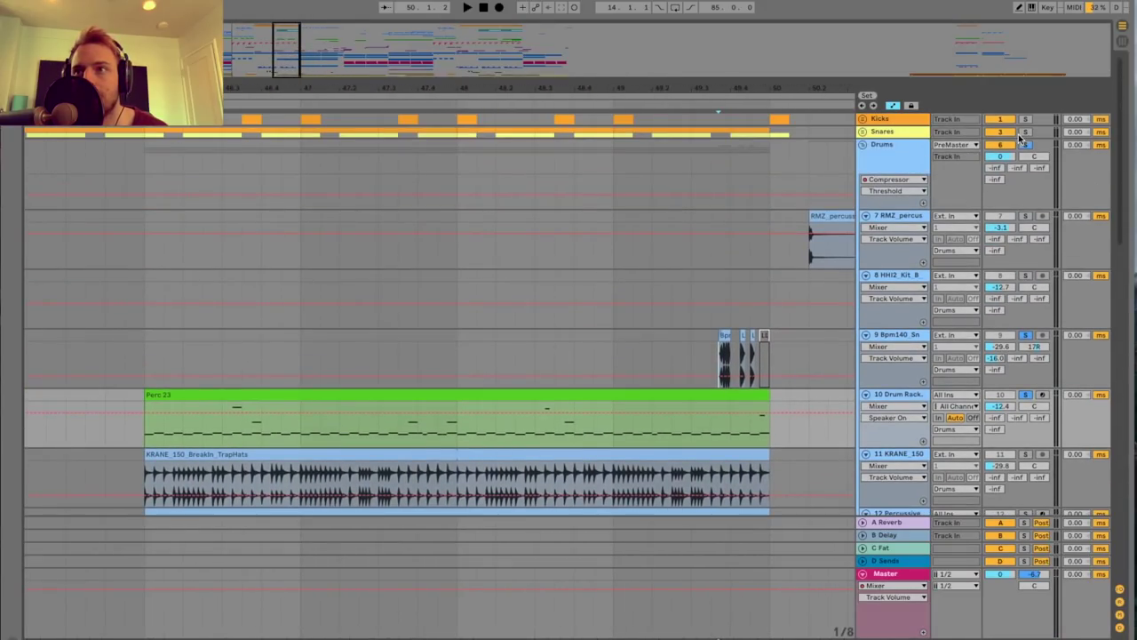
{"action": "left_click", "coordinate": [921, 157]}
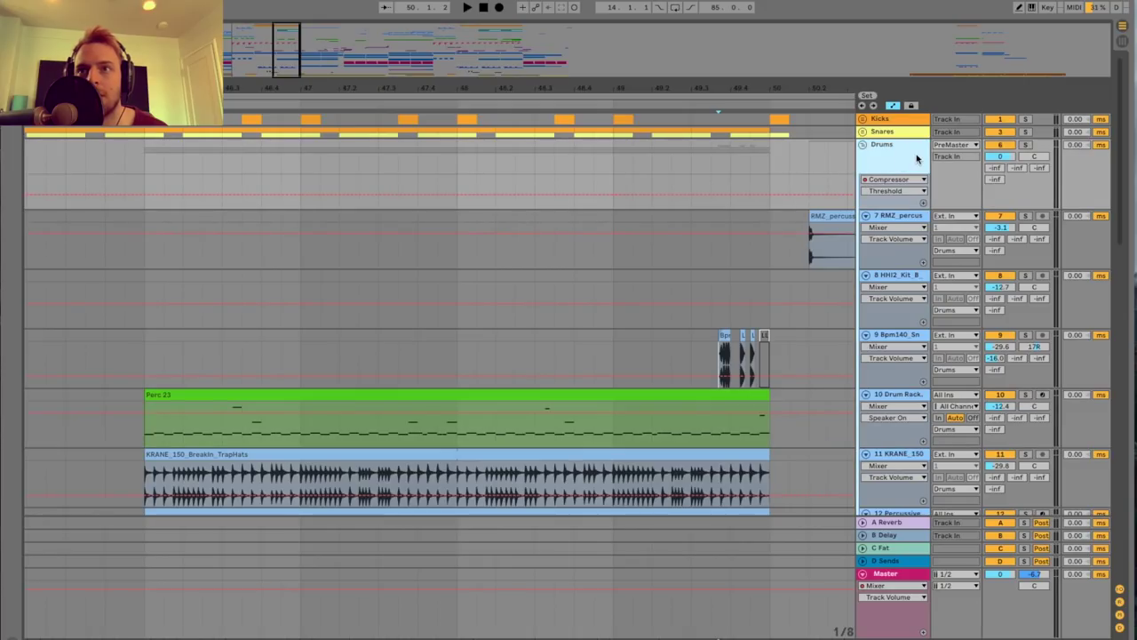
{"action": "double_click", "coordinate": [907, 160]}
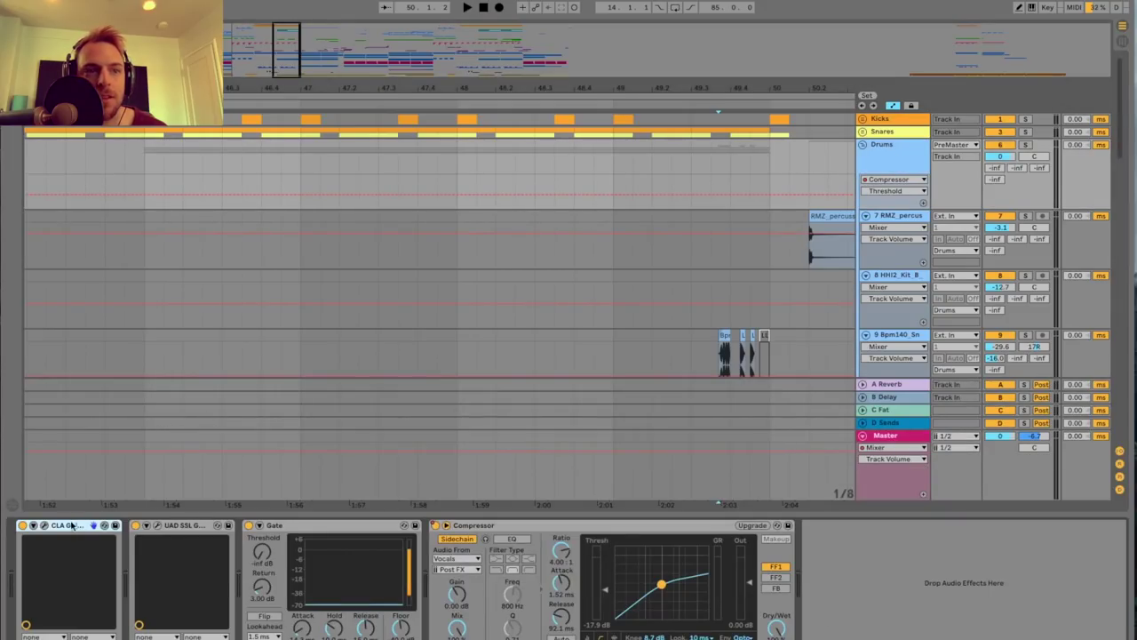
Examine the CLA Guitars plug-in settings on the Drums group and close its window.
{"action": "left_click", "coordinate": [43, 526]}
{"action": "left_click_drag", "start_coordinate": [552, 169], "coordinate": [560, 131]}
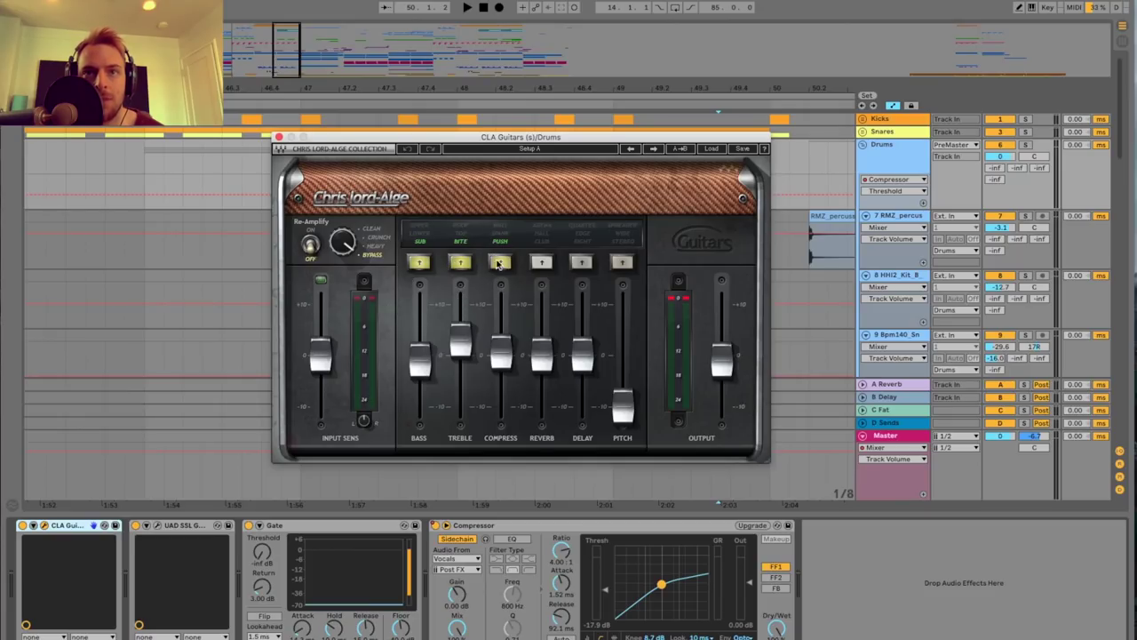
{"action": "left_click", "coordinate": [278, 139]}
Examine the UAD SSL G Bus Compressor on the Drums group while playing the mix from bar 47, then close its window.
{"action": "left_click", "coordinate": [158, 527]}
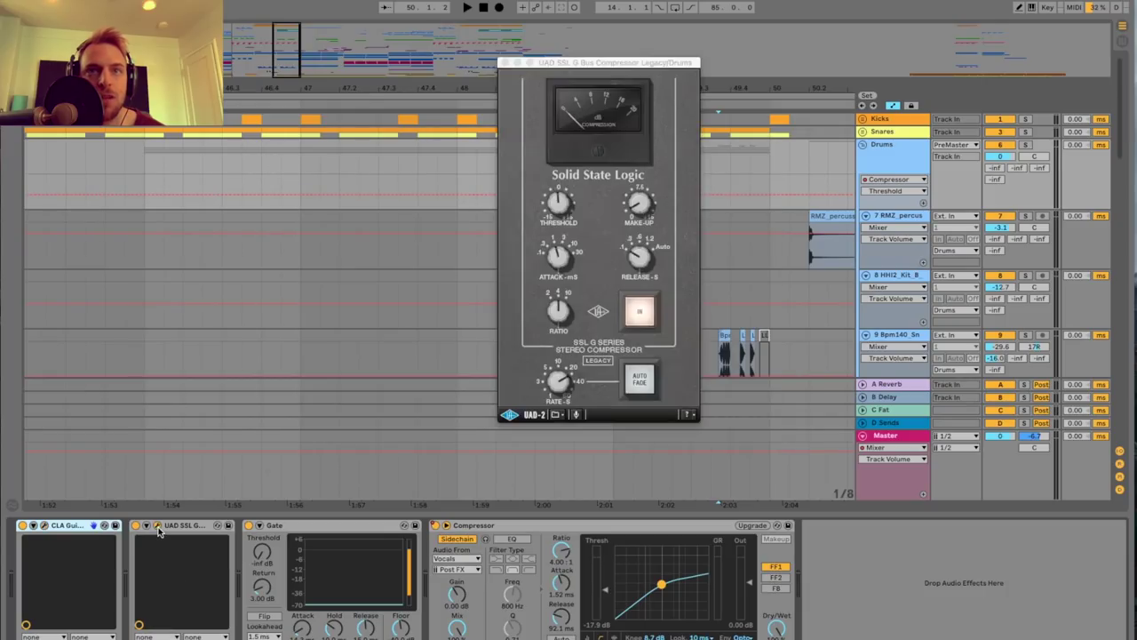
{"action": "left_click_drag", "start_coordinate": [618, 63], "coordinate": [647, 51]}
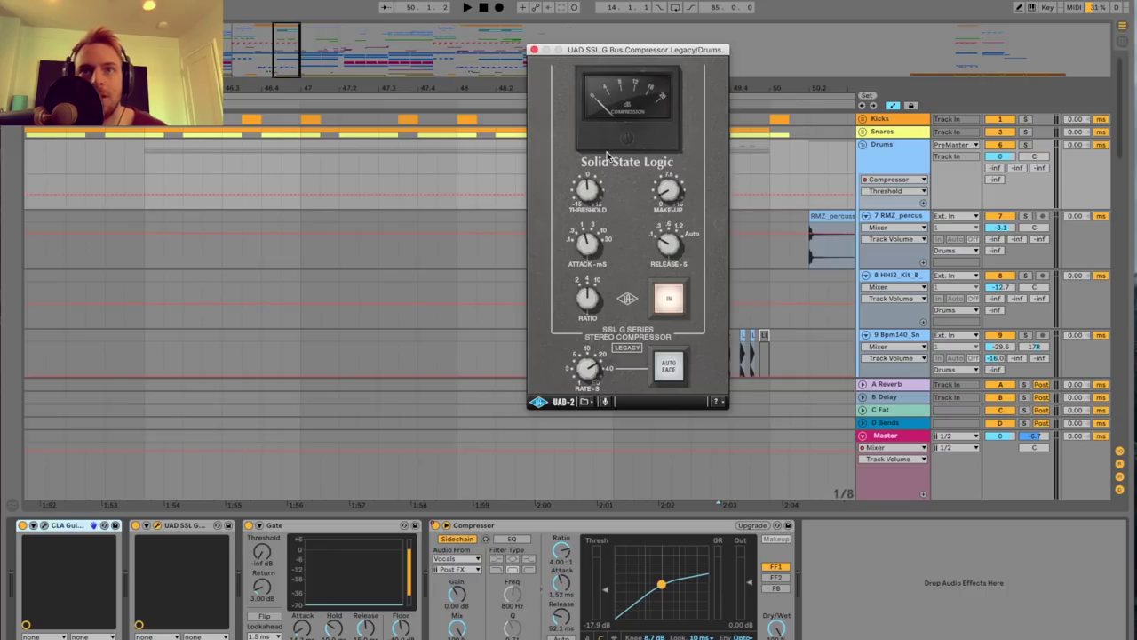
{"action": "left_click_drag", "start_coordinate": [612, 54], "coordinate": [450, 207]}
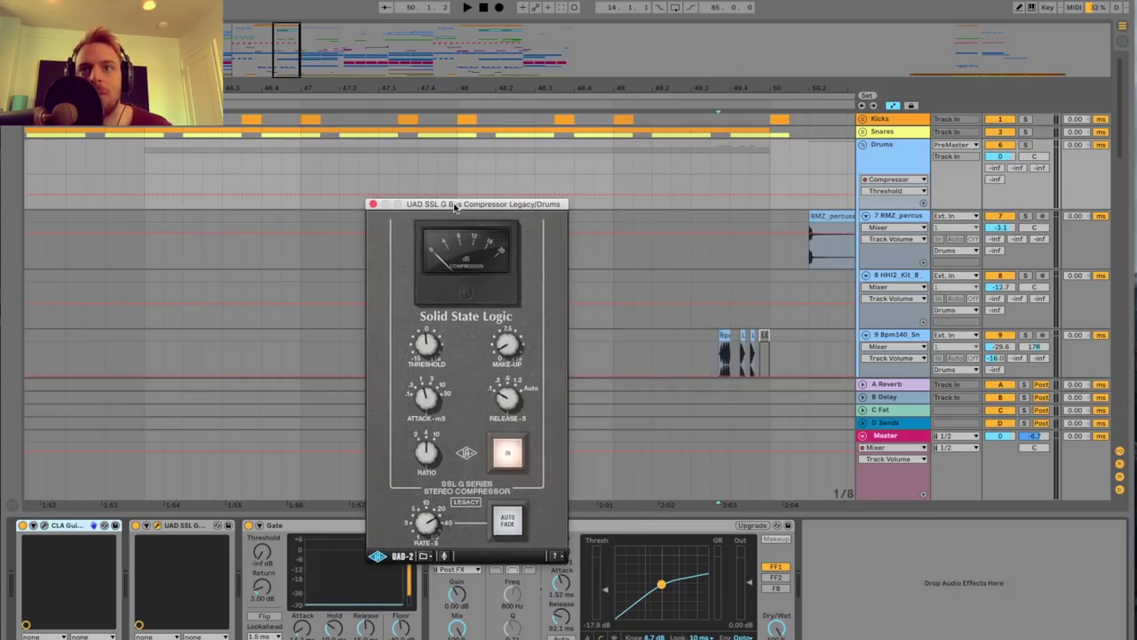
{"action": "left_click", "coordinate": [419, 173]}
{"action": "key", "text": "space"}
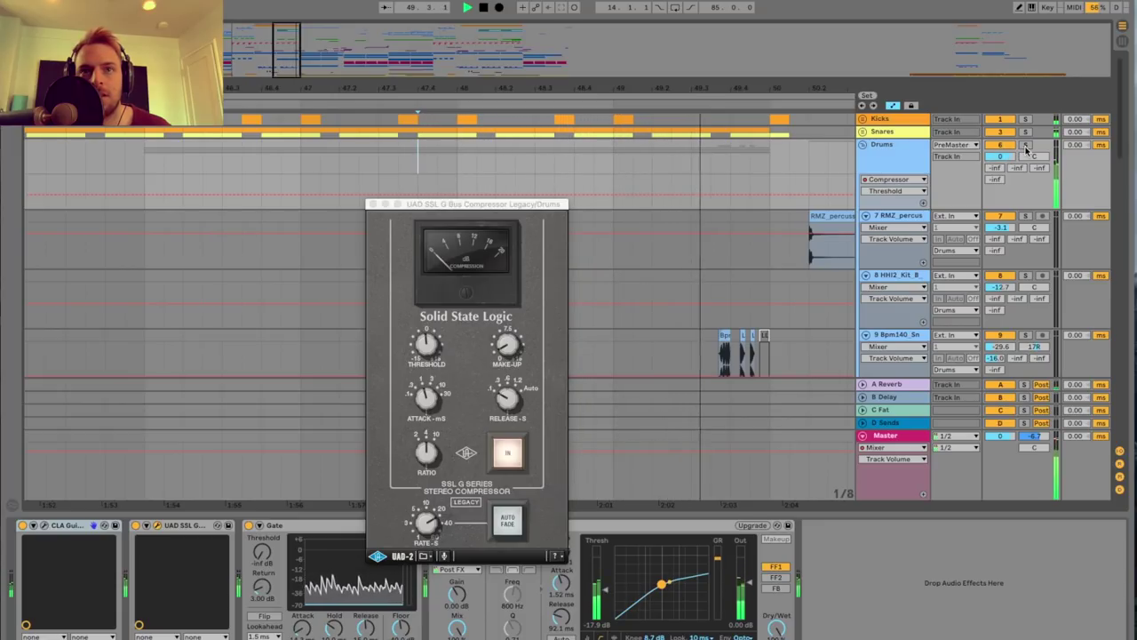
{"action": "key", "text": "space"}
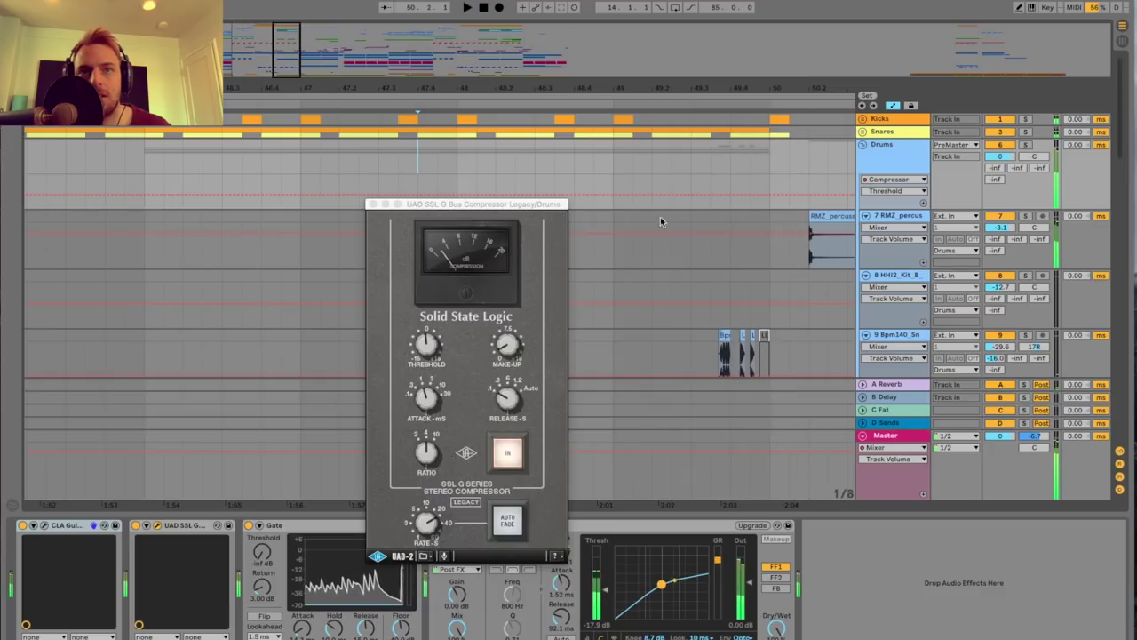
{"action": "left_click", "coordinate": [372, 204]}
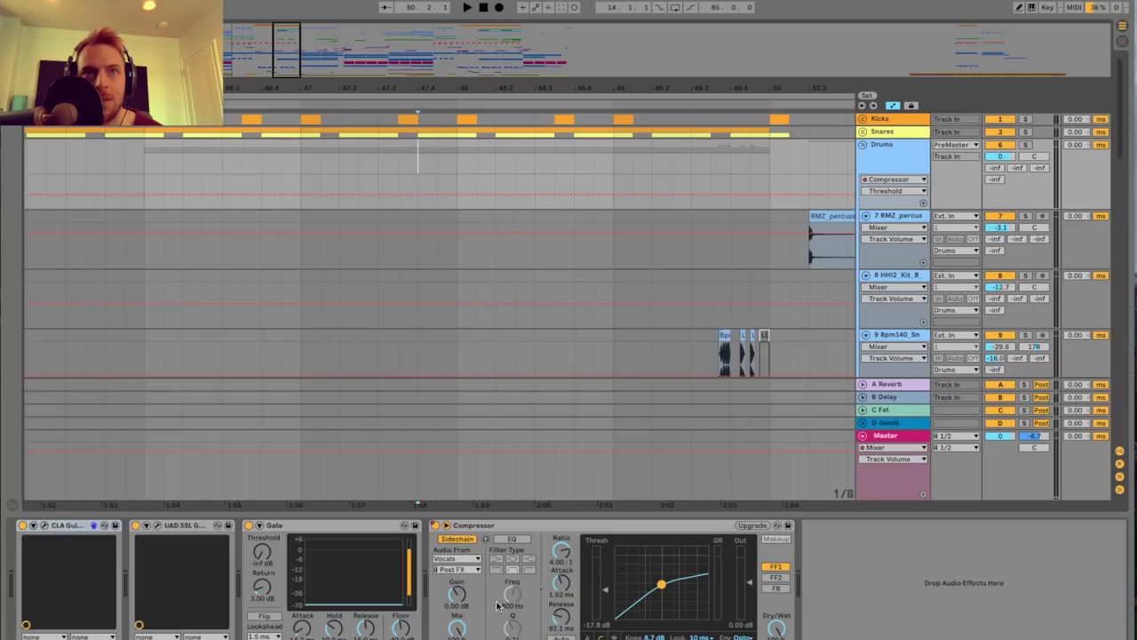
Examine the Drums group's Compressor, sidechained from Vocals, while playing the mix from bar 49.
{"action": "left_click_drag", "start_coordinate": [283, 67], "coordinate": [303, 80]}
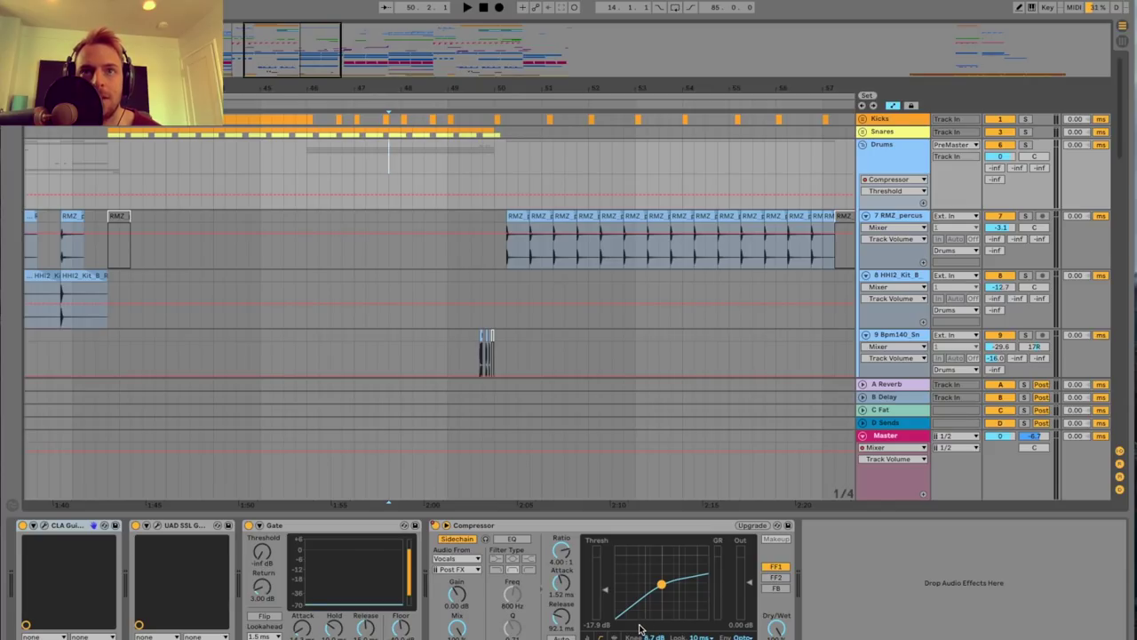
{"action": "left_click_drag", "start_coordinate": [298, 64], "coordinate": [299, 49]}
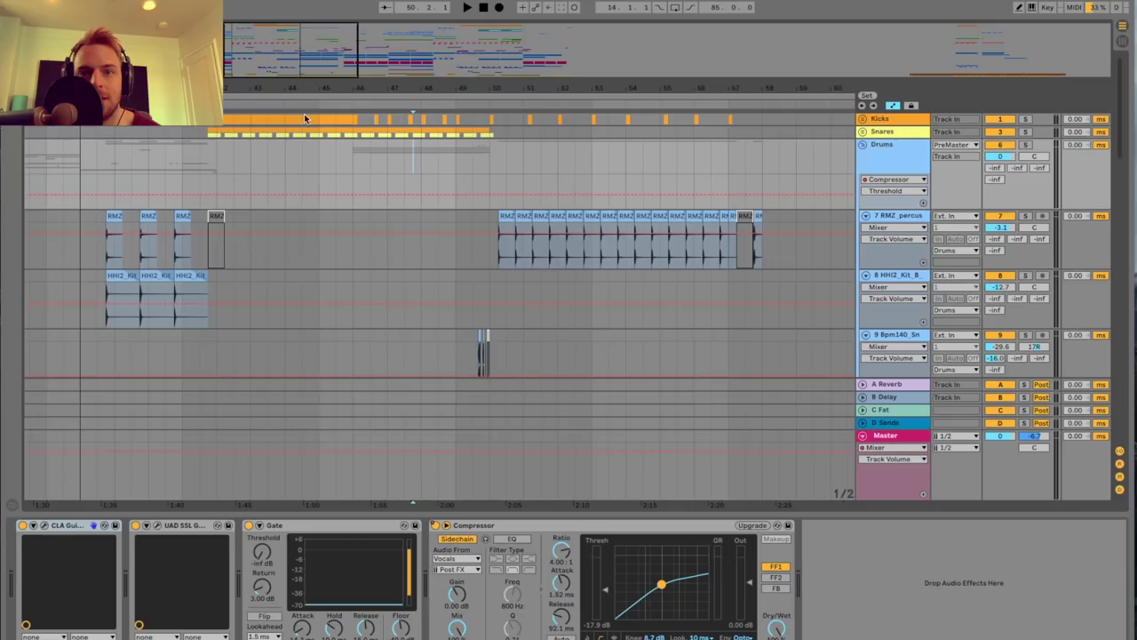
{"action": "left_click", "coordinate": [513, 525]}
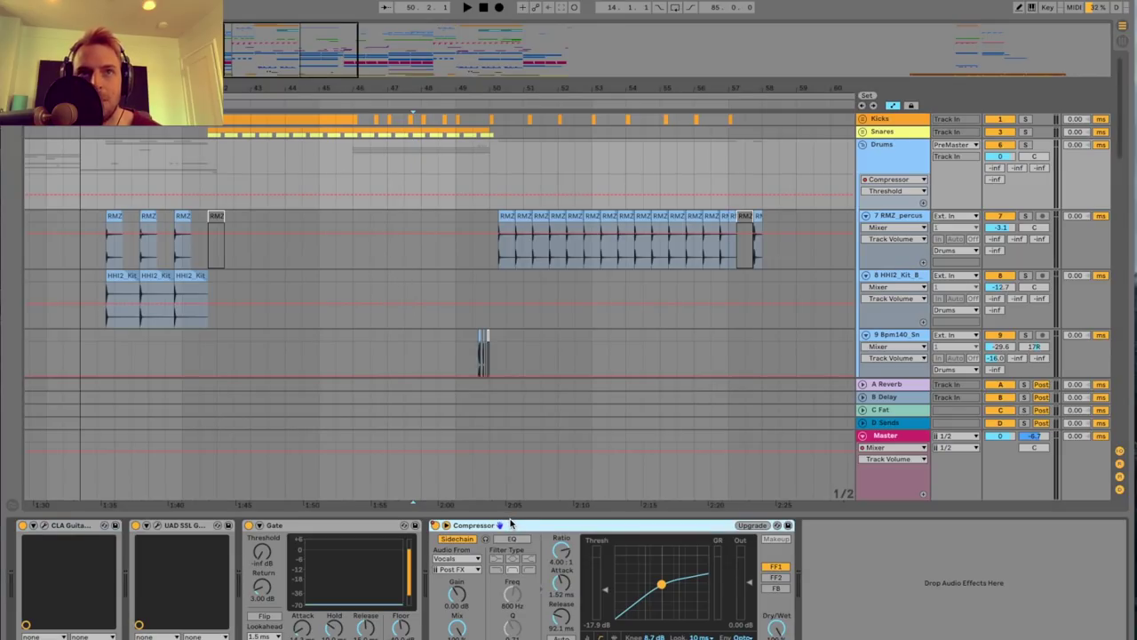
{"action": "left_click_drag", "start_coordinate": [306, 66], "coordinate": [331, 55]}
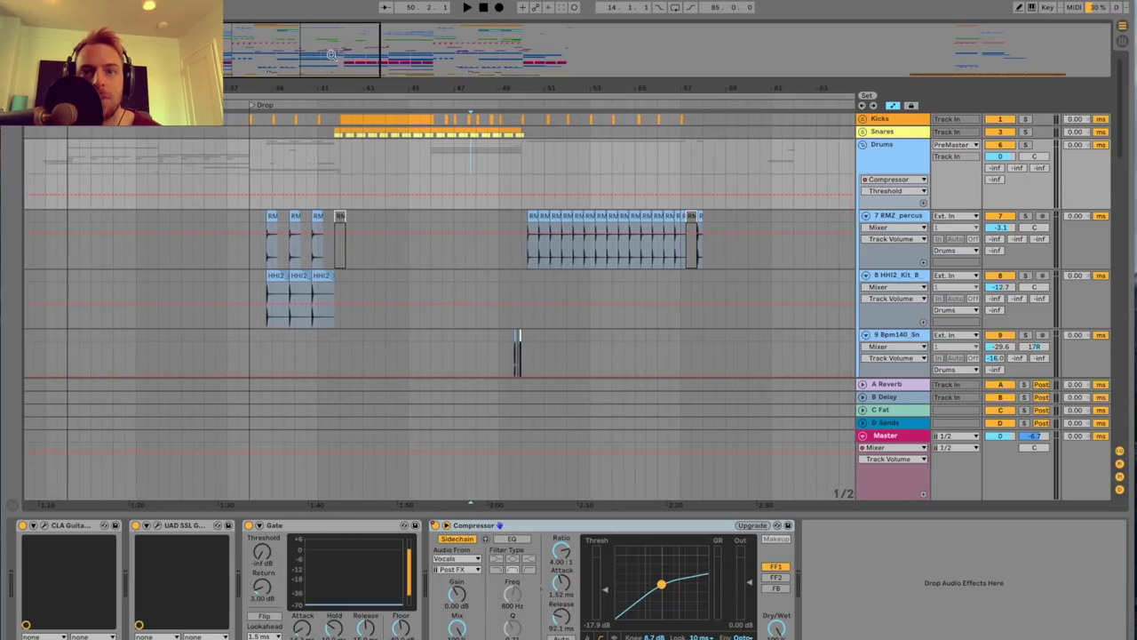
{"action": "left_click", "coordinate": [511, 240]}
{"action": "left_click", "coordinate": [952, 158]}
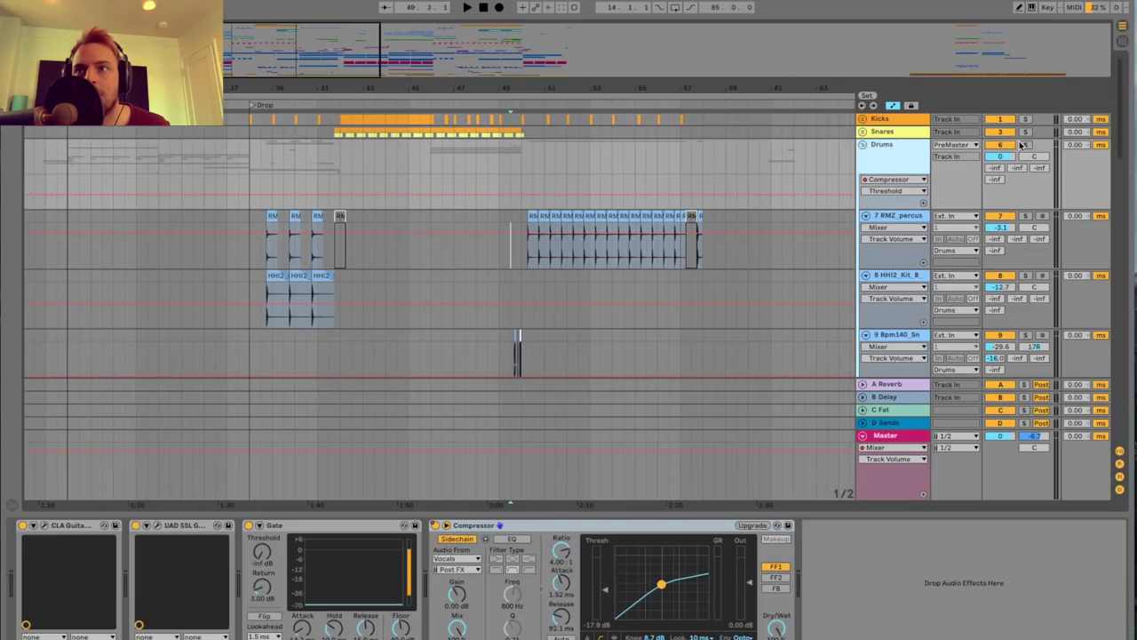
{"action": "key", "text": "space"}
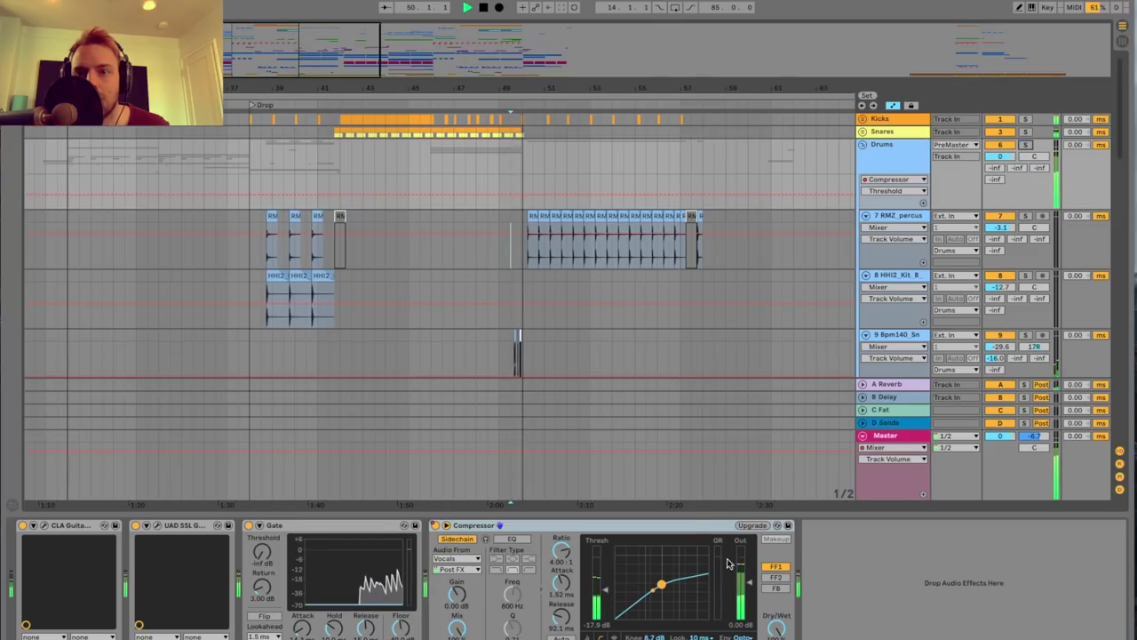
Stop playback and fold the Drums group.
{"action": "scroll", "coordinate": [404, 219], "scroll_direction": "down", "scroll_amount": 2}
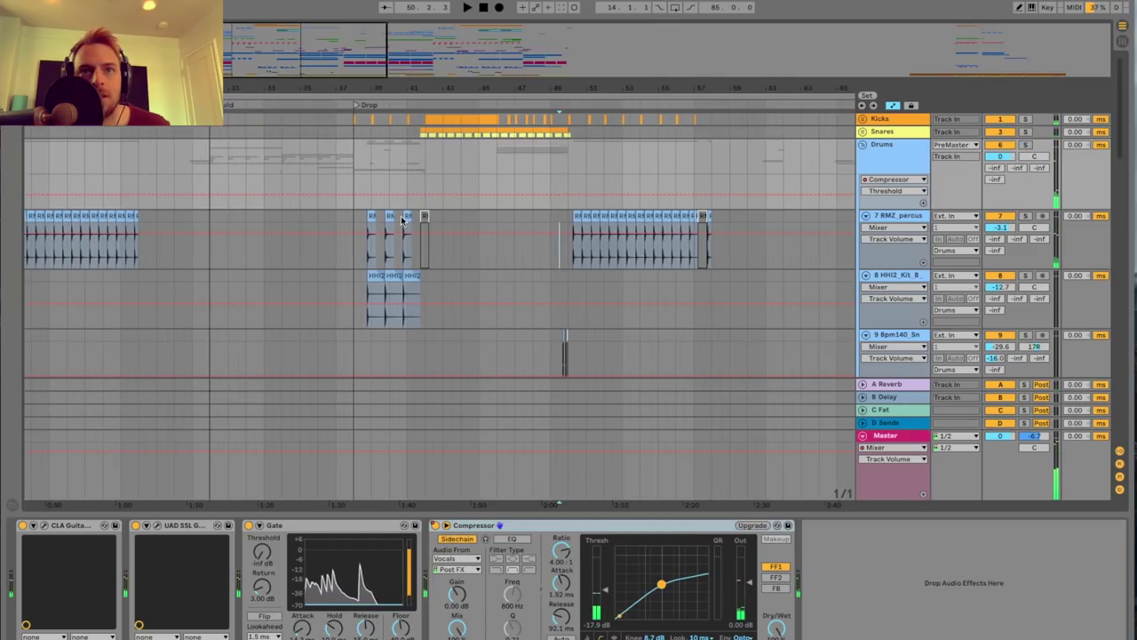
{"action": "scroll", "coordinate": [426, 213], "scroll_direction": "left", "scroll_amount": 4}
{"action": "left_click", "coordinate": [897, 161]}
{"action": "left_click", "coordinate": [863, 144]}
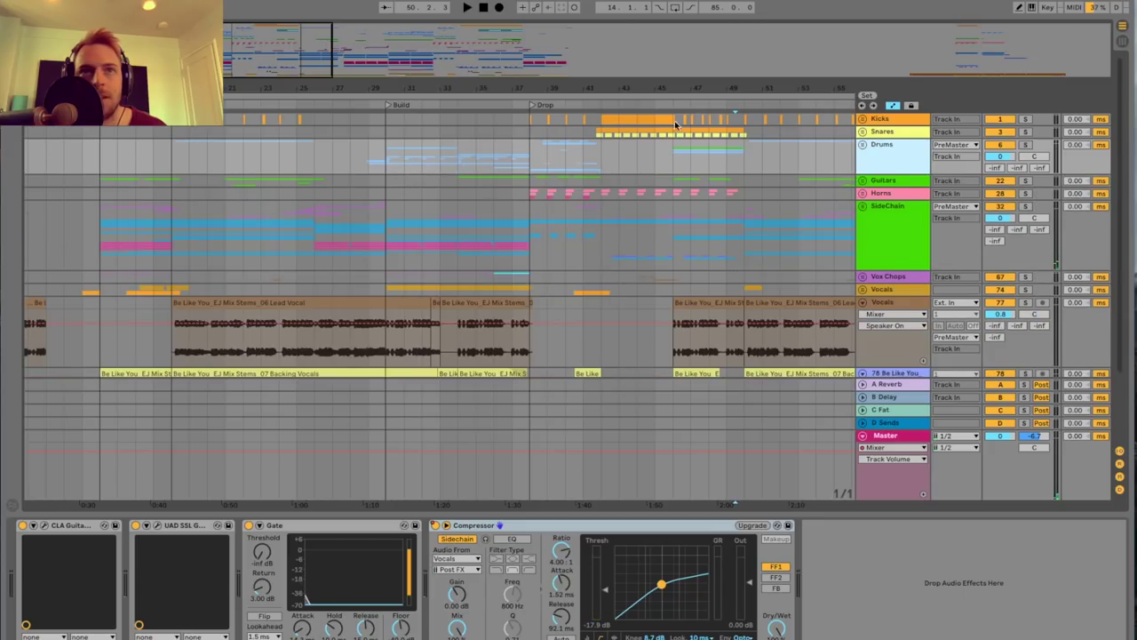
Unfold the Guitars group, set the playback start at the Intro in bar 14, and display the group's effects chain.
{"action": "left_click_drag", "start_coordinate": [303, 70], "coordinate": [328, 69]}
{"action": "left_click", "coordinate": [863, 180]}
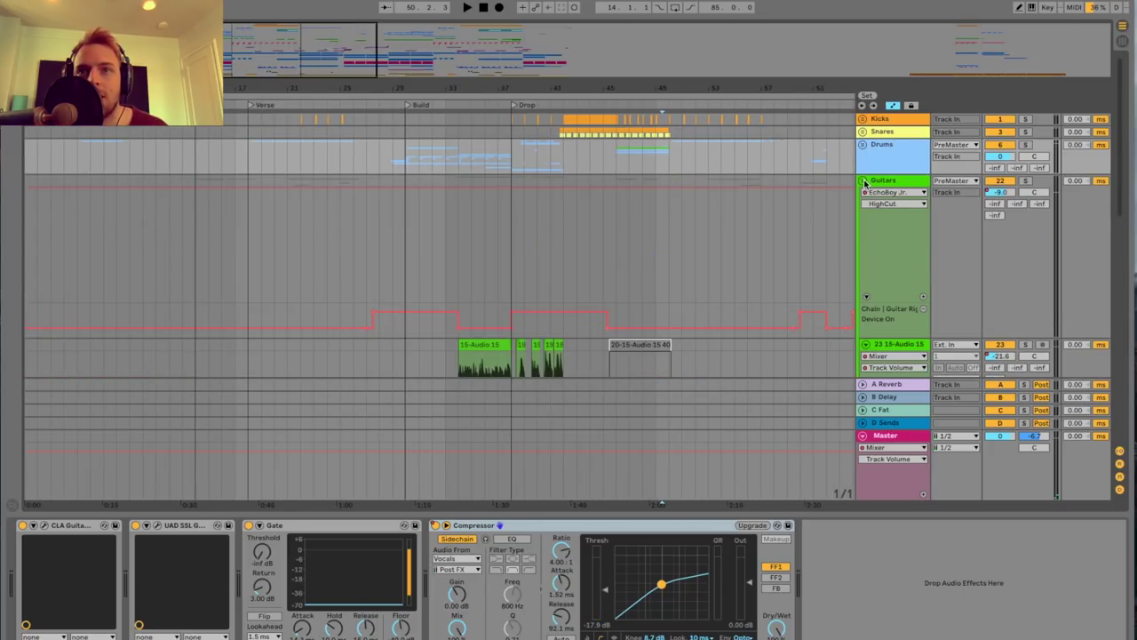
{"action": "left_click_drag", "start_coordinate": [215, 71], "coordinate": [215, 163]}
{"action": "scroll", "coordinate": [215, 167], "scroll_direction": "left", "scroll_amount": 5}
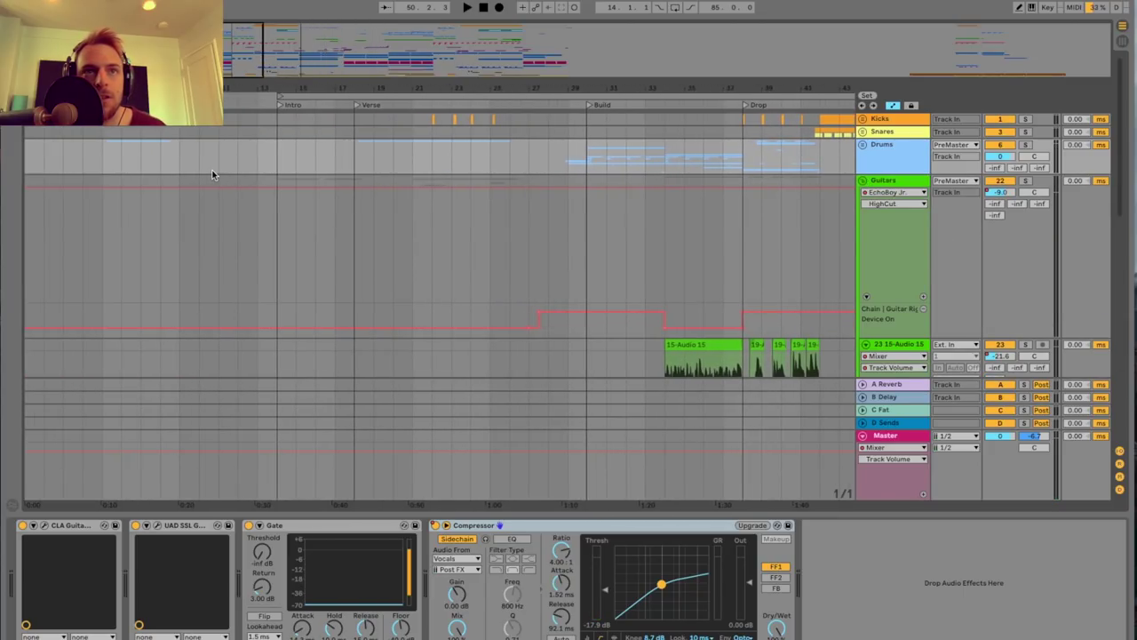
{"action": "scroll", "coordinate": [272, 183], "scroll_direction": "down", "scroll_amount": 5}
{"action": "left_click", "coordinate": [272, 139]}
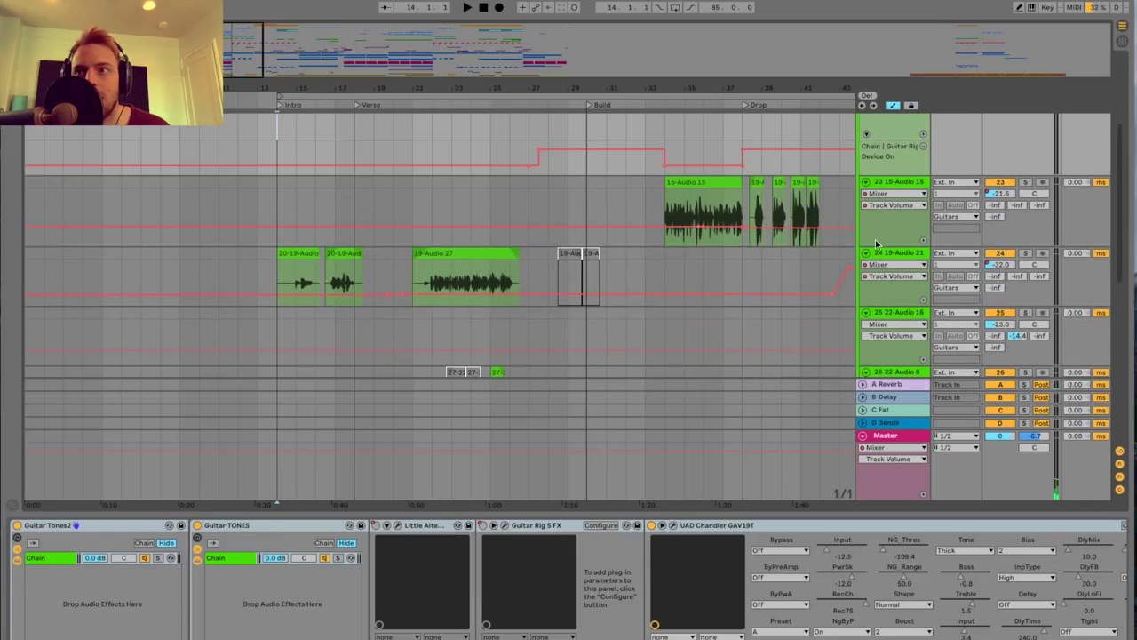
Solo the 19-Audio 21 guitar track and play its Intro clips from bar 14, restarting playback at the second clip.
{"action": "left_click", "coordinate": [1026, 254]}
{"action": "key", "text": "space"}
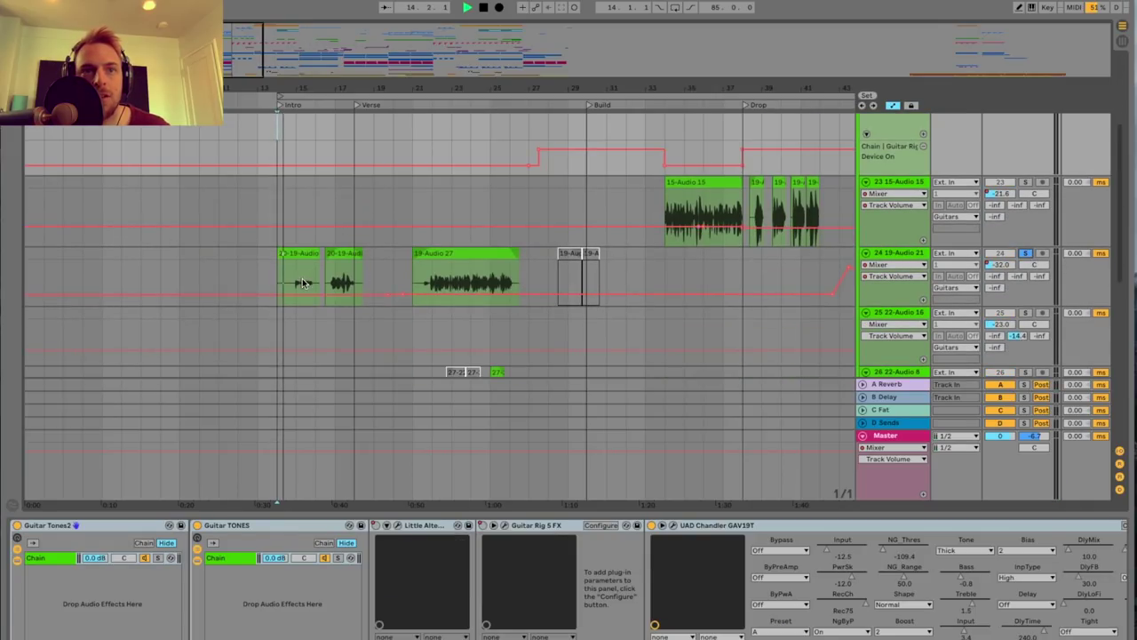
{"action": "left_click_drag", "start_coordinate": [331, 89], "coordinate": [127, 283]}
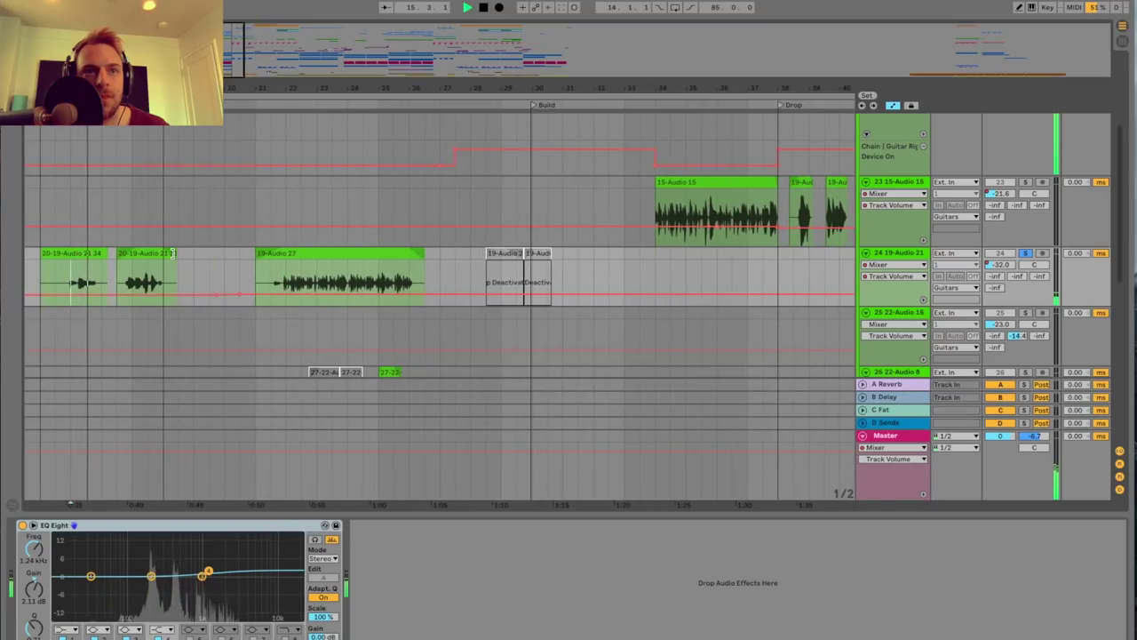
{"action": "key", "text": "space"}
{"action": "left_click", "coordinate": [127, 283]}
{"action": "key", "text": "space"}
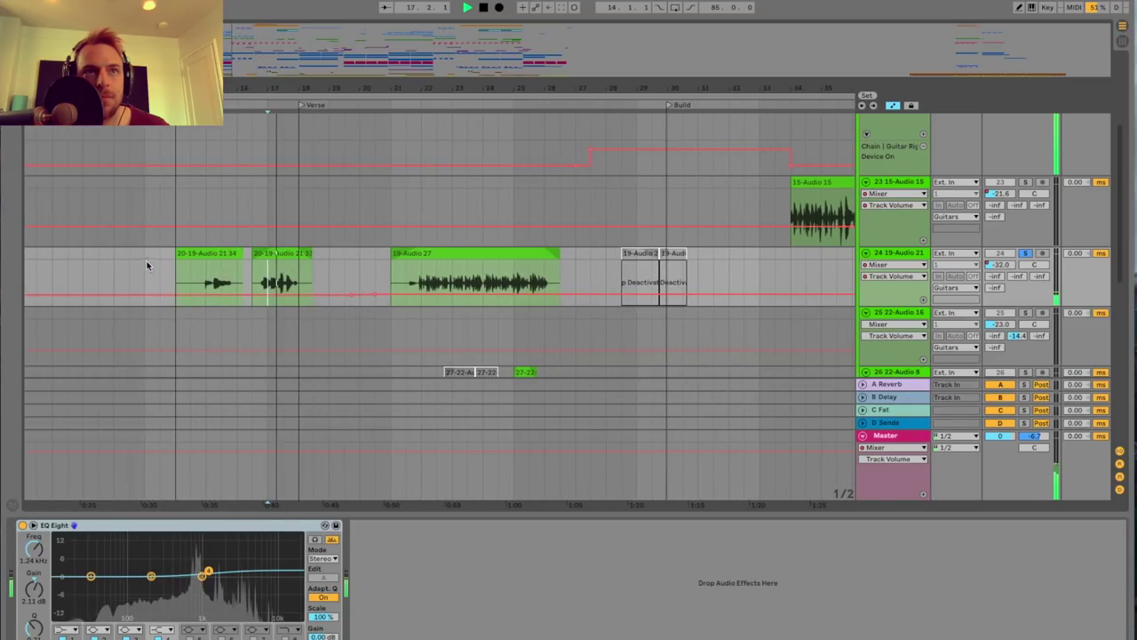
Unsolo the 19-Audio 21 track, replay its second Intro clip from bar 17 in the full mix, and stop playback.
{"action": "left_click", "coordinate": [1027, 254]}
{"action": "key", "text": "space"}
{"action": "key", "text": "space"}
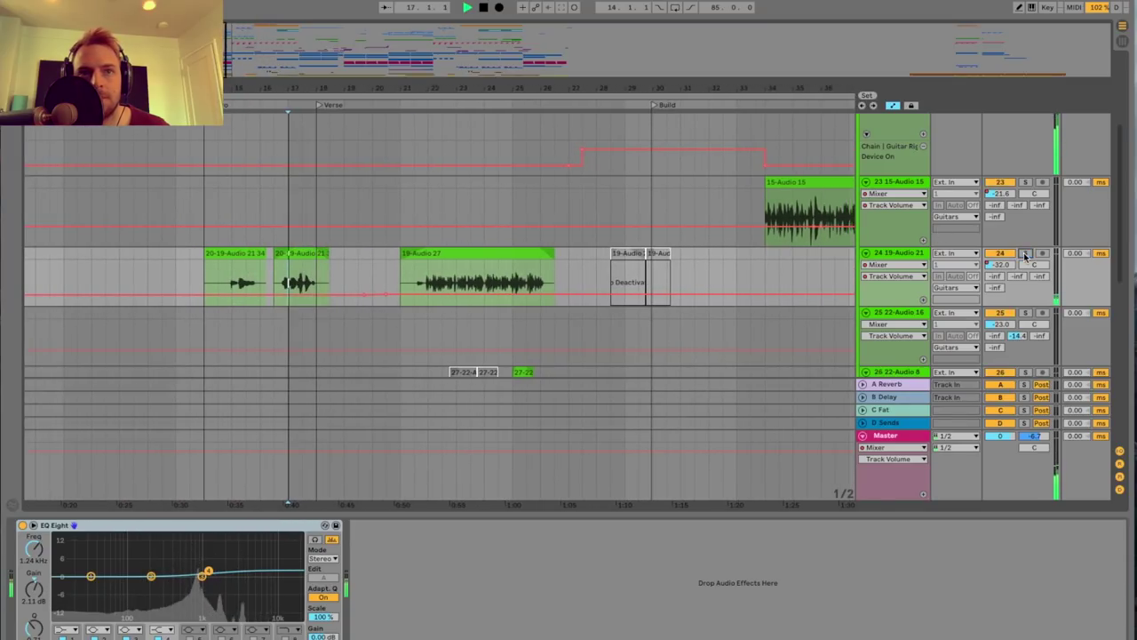
{"action": "scroll", "coordinate": [423, 238], "scroll_direction": "down", "scroll_amount": 4}
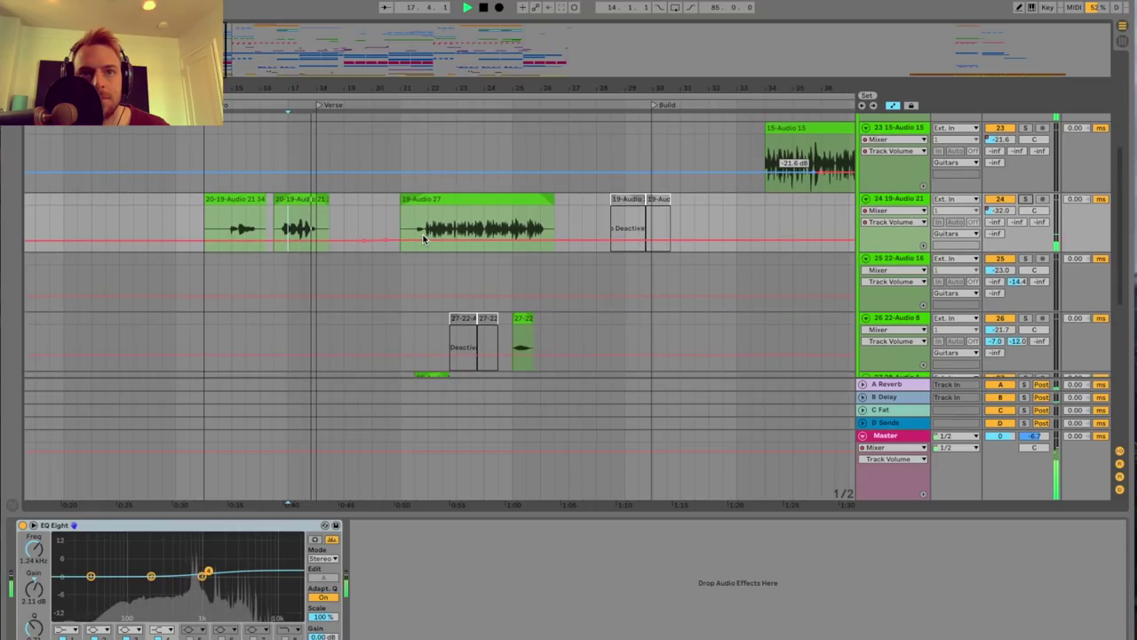
{"action": "key", "text": "space"}
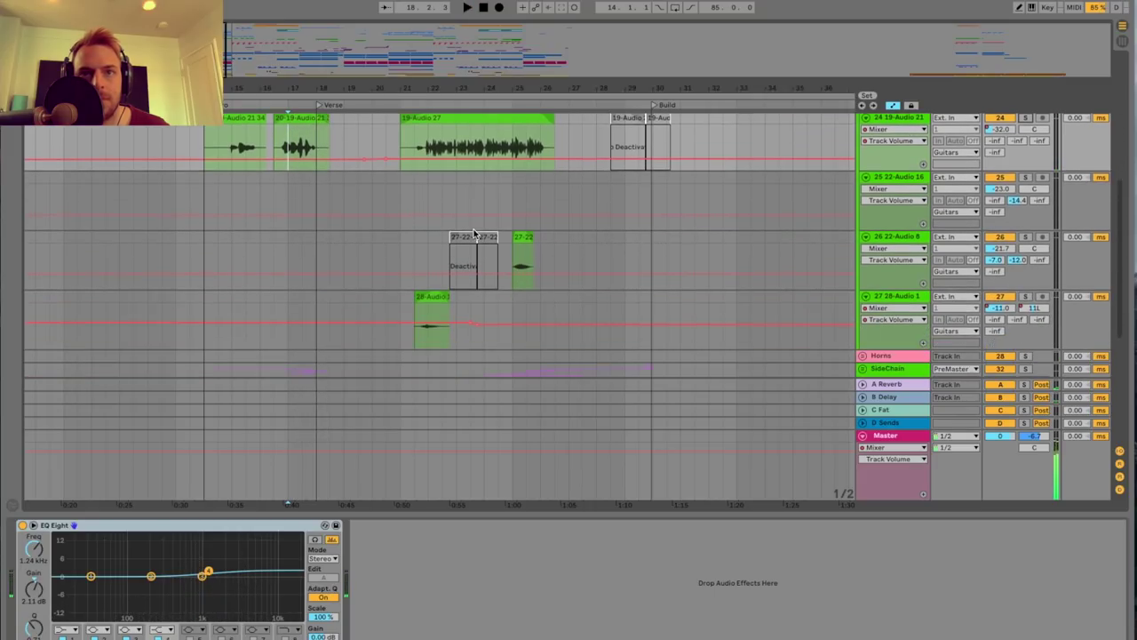
Solo the 22-Audio 8 track, play its clip from bar 25, and stop playback.
{"action": "scroll", "coordinate": [444, 222], "scroll_direction": "down", "scroll_amount": 2}
{"action": "left_click_drag", "start_coordinate": [206, 50], "coordinate": [225, 75]}
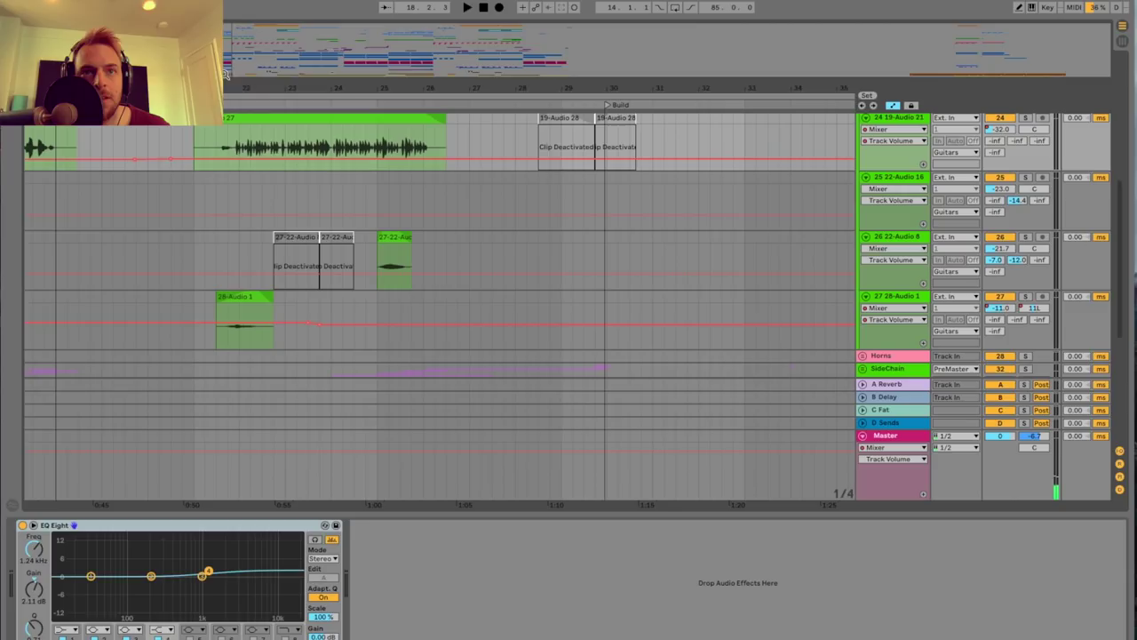
{"action": "left_click", "coordinate": [379, 248]}
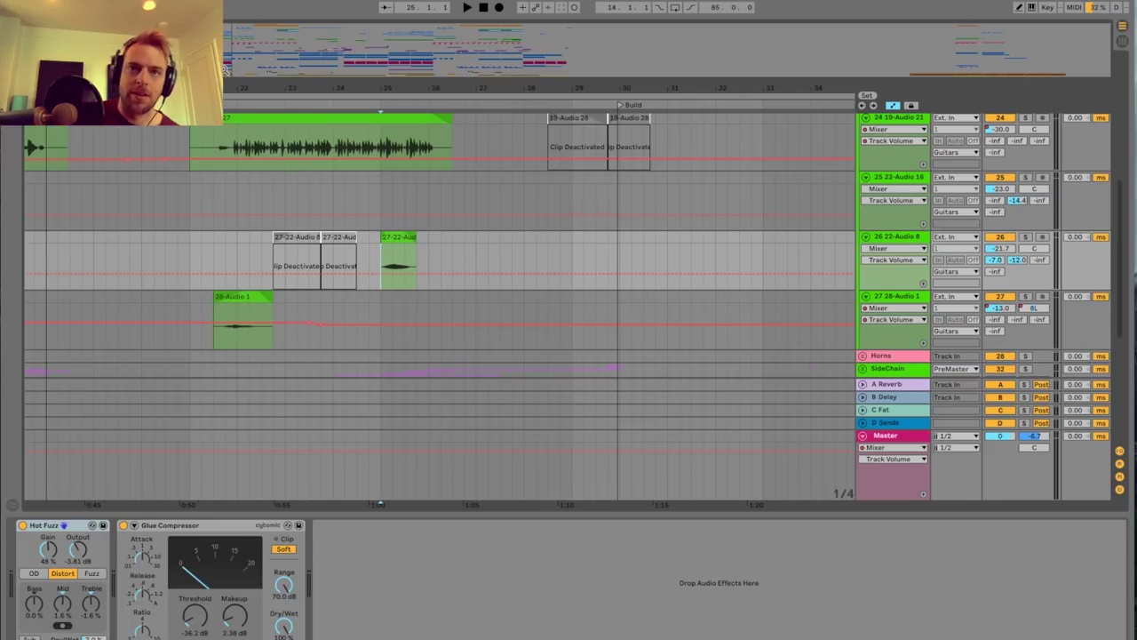
{"action": "left_click", "coordinate": [1024, 237]}
{"action": "key", "text": "space"}
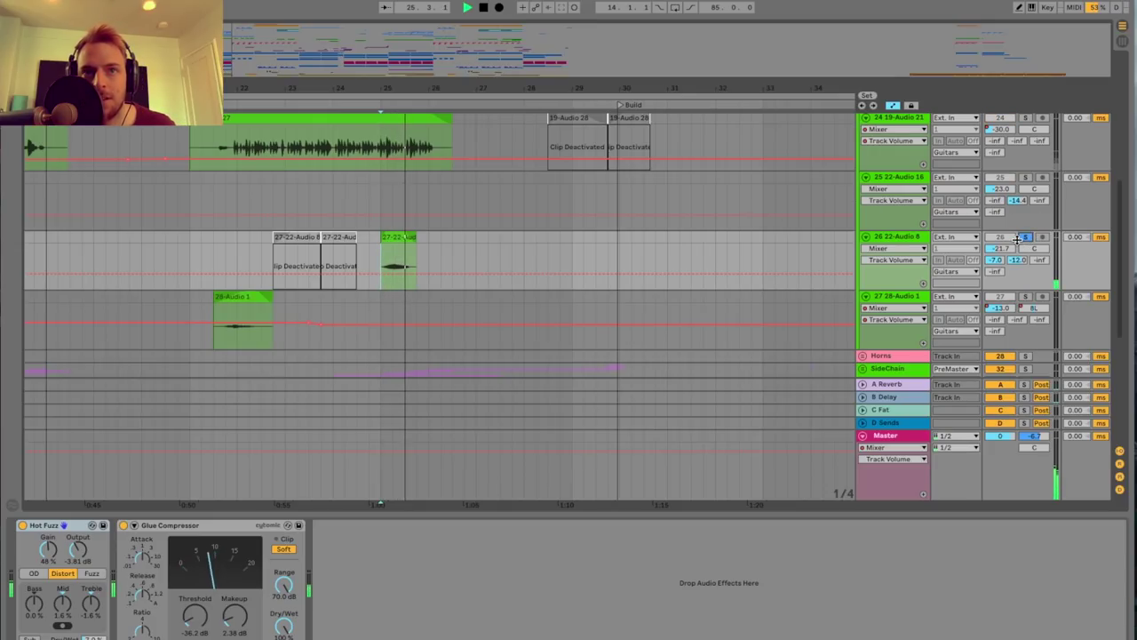
{"action": "key", "text": "space"}
Solo the 28-Audio 1 track, play its clip starting in bar 21, and stop playback.
{"action": "left_click_drag", "start_coordinate": [281, 93], "coordinate": [315, 88]}
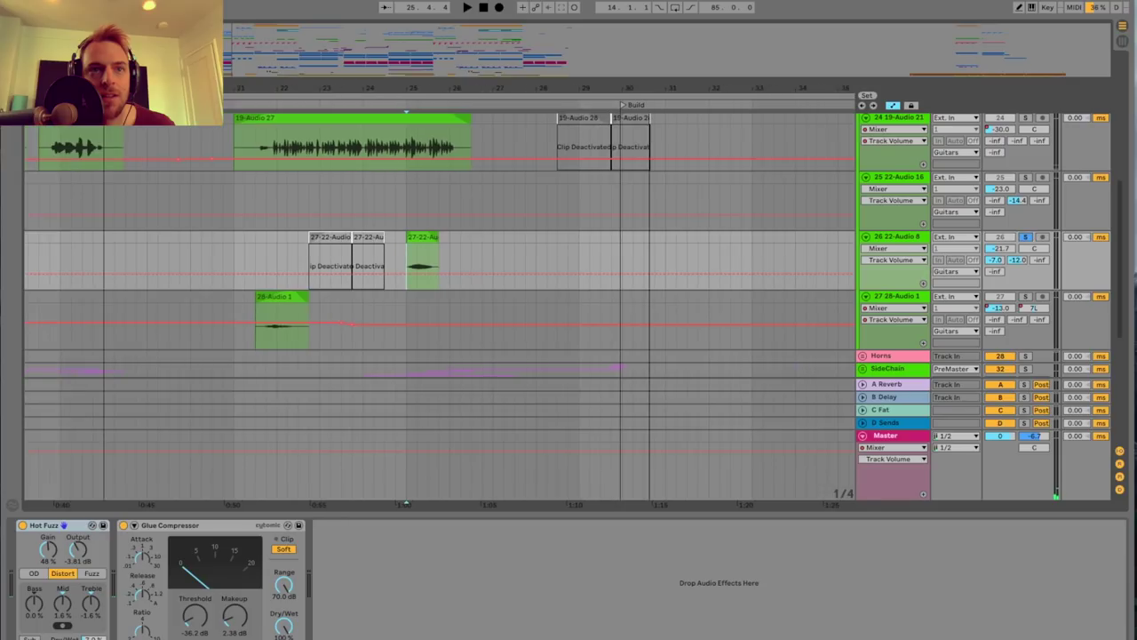
{"action": "left_click", "coordinate": [1025, 297]}
{"action": "key", "text": "space"}
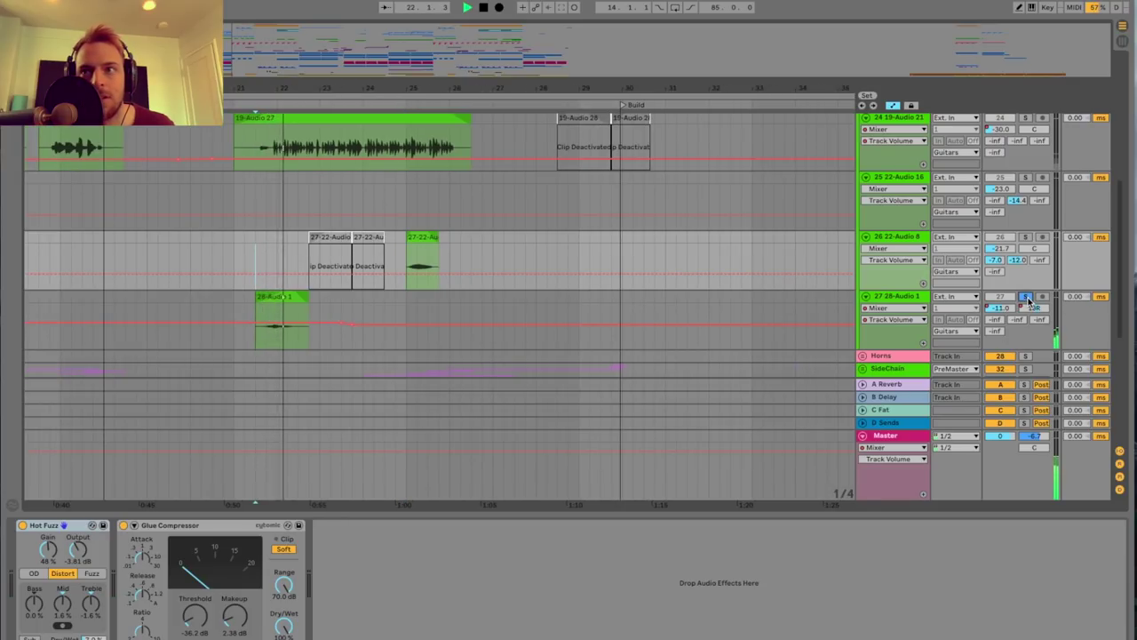
{"action": "key", "text": "space"}
Unsolo the 28-Audio 1 track, replay the same clip in the full mix, and stop playback.
{"action": "left_click", "coordinate": [1026, 296]}
{"action": "key", "text": "space"}
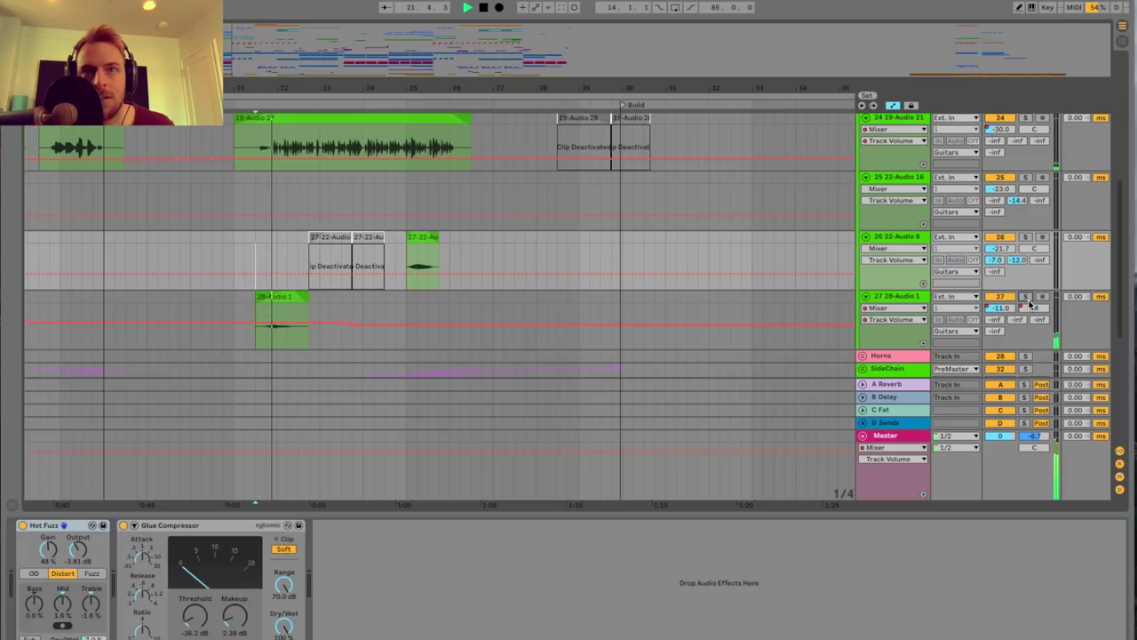
{"action": "key", "text": "space"}
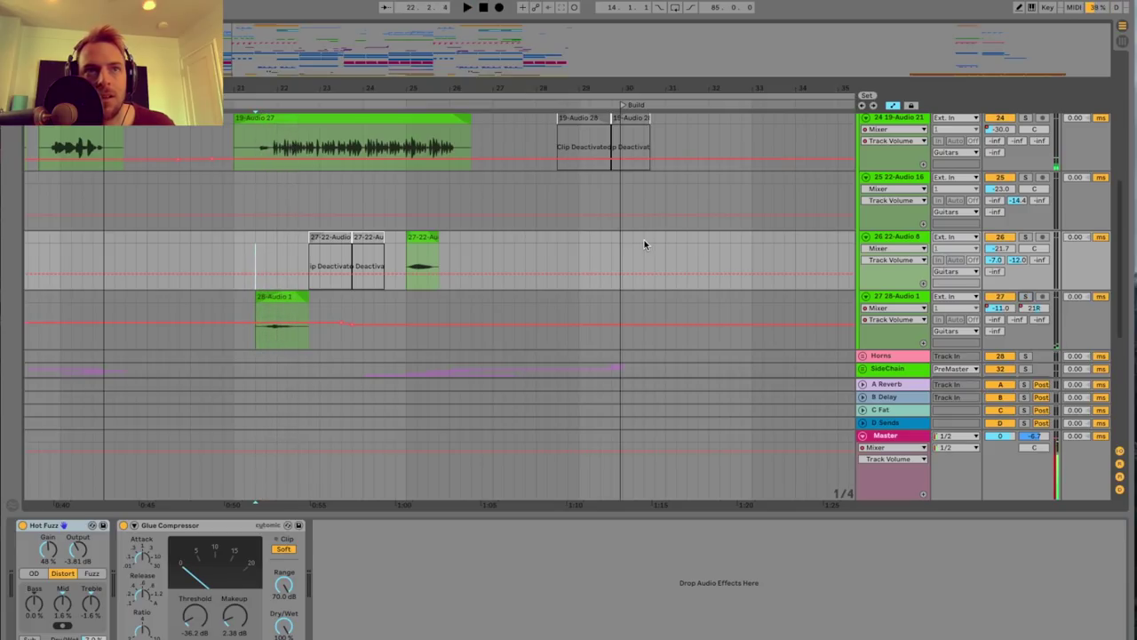
{"action": "scroll", "coordinate": [645, 245], "scroll_direction": "up", "scroll_amount": 1}
{"action": "scroll", "coordinate": [238, 144], "scroll_direction": "down", "scroll_amount": 2}
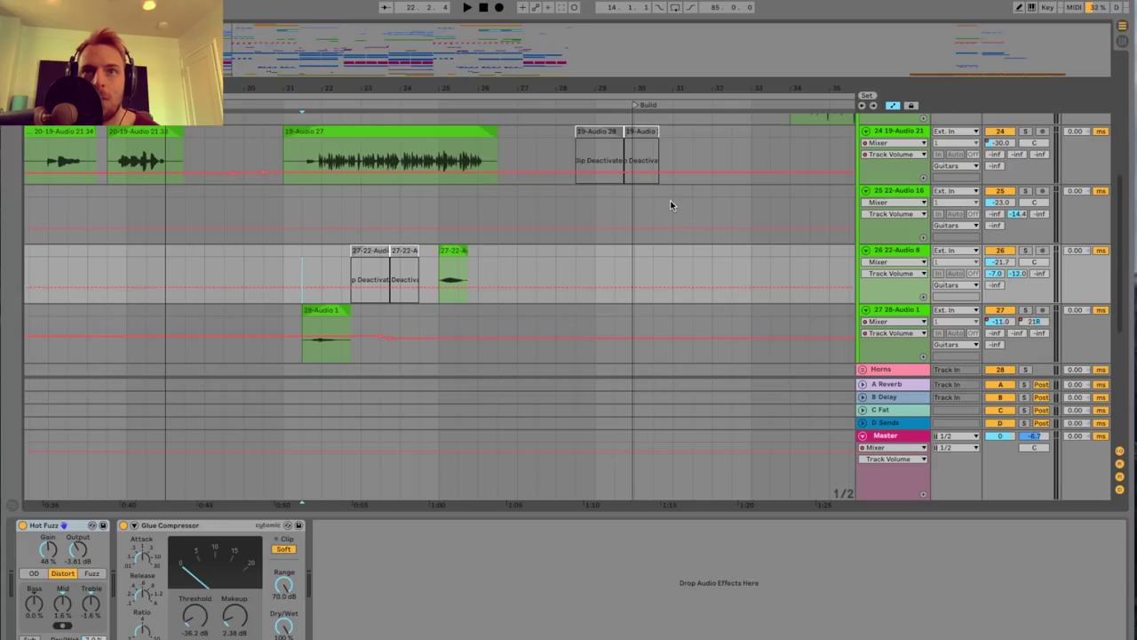
{"action": "scroll", "coordinate": [670, 199], "scroll_direction": "up", "scroll_amount": 2}
{"action": "scroll", "coordinate": [676, 200], "scroll_direction": "up", "scroll_amount": 2}
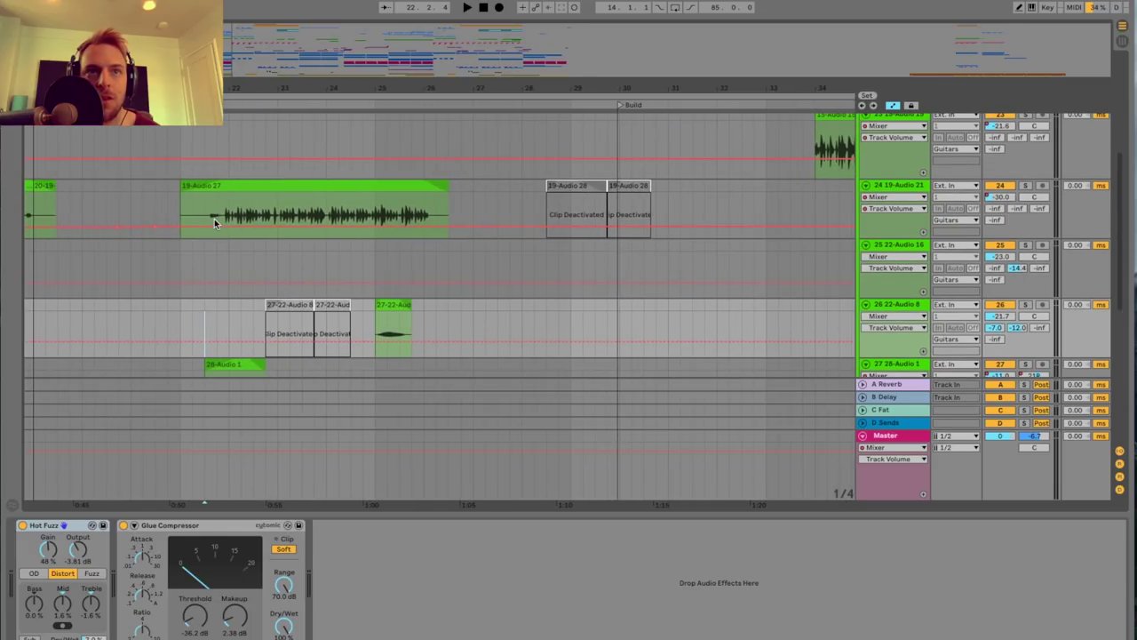
Play the 19-Audio 27 clip on the 19-Audio 21 track soloed and within the full mix, and stop playback.
{"action": "left_click", "coordinate": [215, 222]}
{"action": "left_click", "coordinate": [1026, 186]}
{"action": "key", "text": "space"}
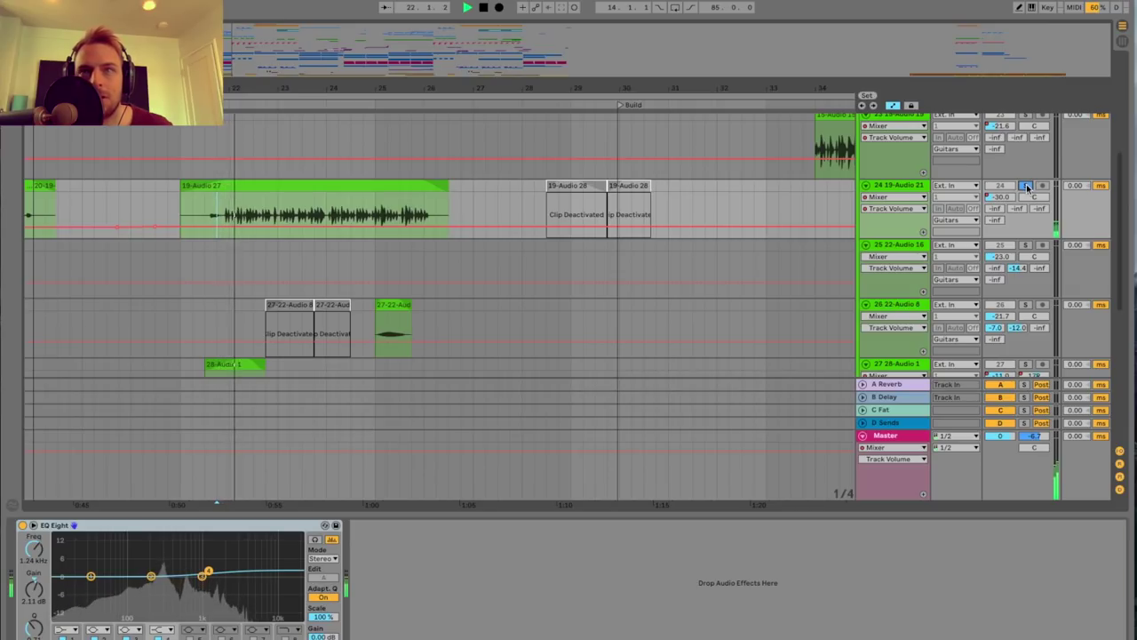
{"action": "left_click", "coordinate": [1026, 186]}
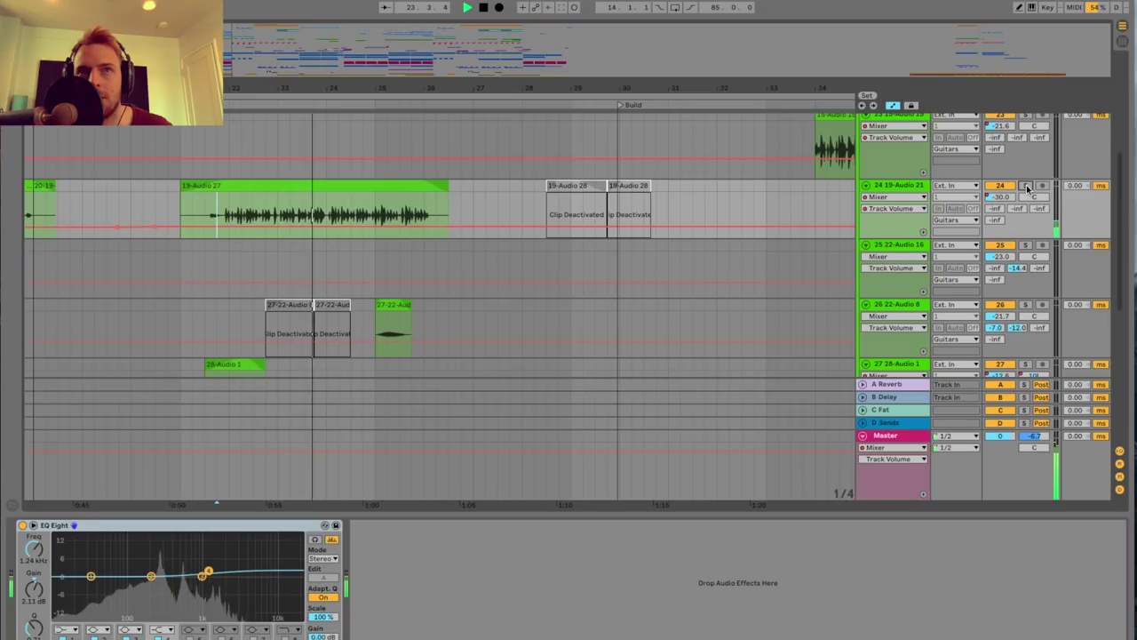
{"action": "scroll", "coordinate": [246, 148], "scroll_direction": "down", "scroll_amount": 2}
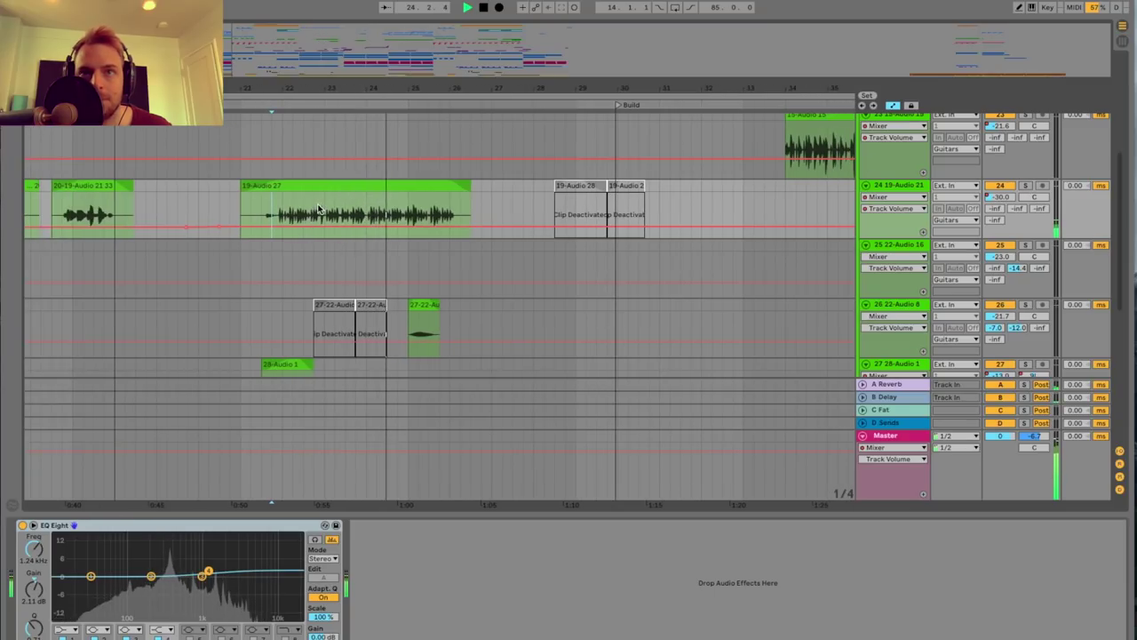
{"action": "scroll", "coordinate": [328, 204], "scroll_direction": "right", "scroll_amount": 2}
{"action": "key", "text": "space"}
Solo the 15-Audio 15 guitar track and play its long clip before the Drop from bar 34.
{"action": "scroll", "coordinate": [328, 204], "scroll_direction": "down", "scroll_amount": 3}
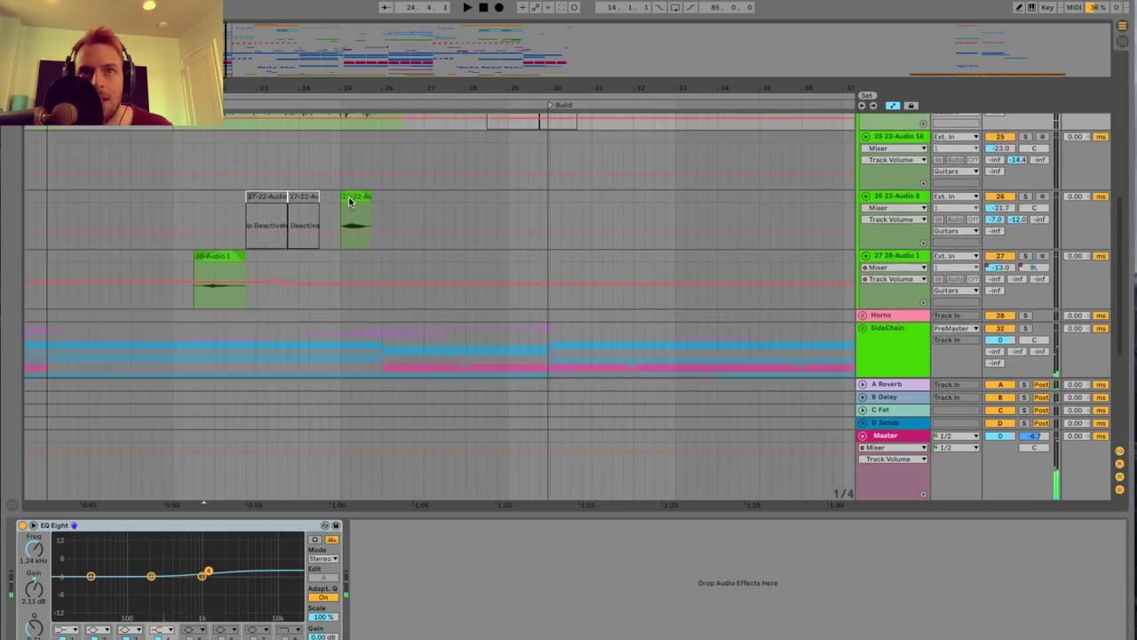
{"action": "scroll", "coordinate": [349, 197], "scroll_direction": "up", "scroll_amount": 5}
{"action": "scroll", "coordinate": [351, 195], "scroll_direction": "right", "scroll_amount": 2}
{"action": "scroll", "coordinate": [351, 199], "scroll_direction": "right", "scroll_amount": 3}
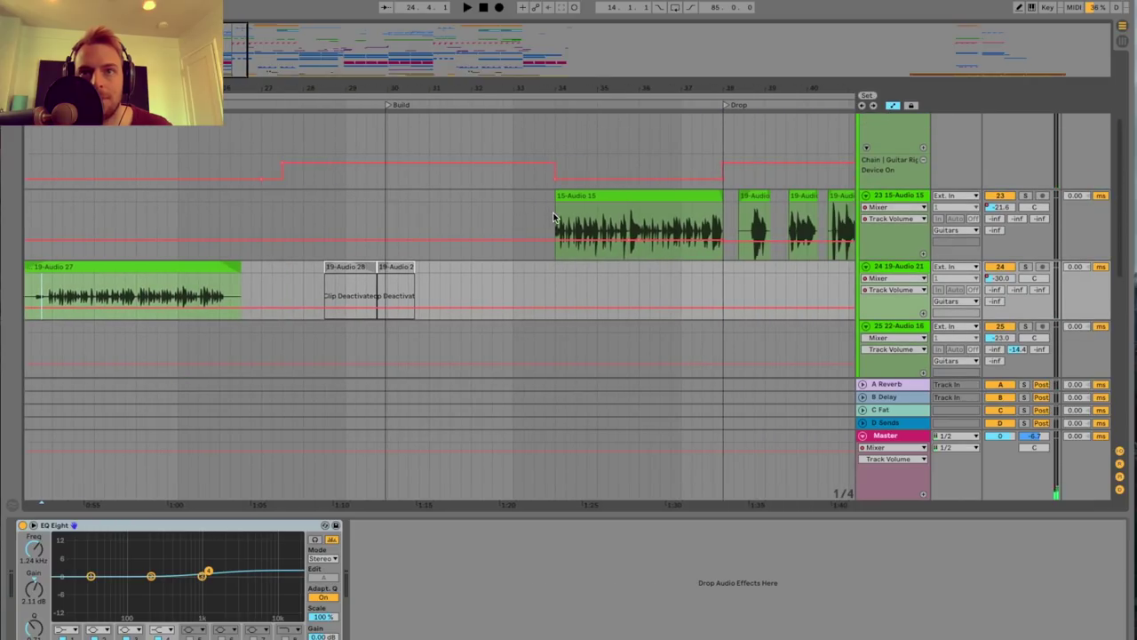
{"action": "left_click", "coordinate": [860, 224]}
{"action": "left_click", "coordinate": [1026, 196]}
{"action": "key", "text": "space"}
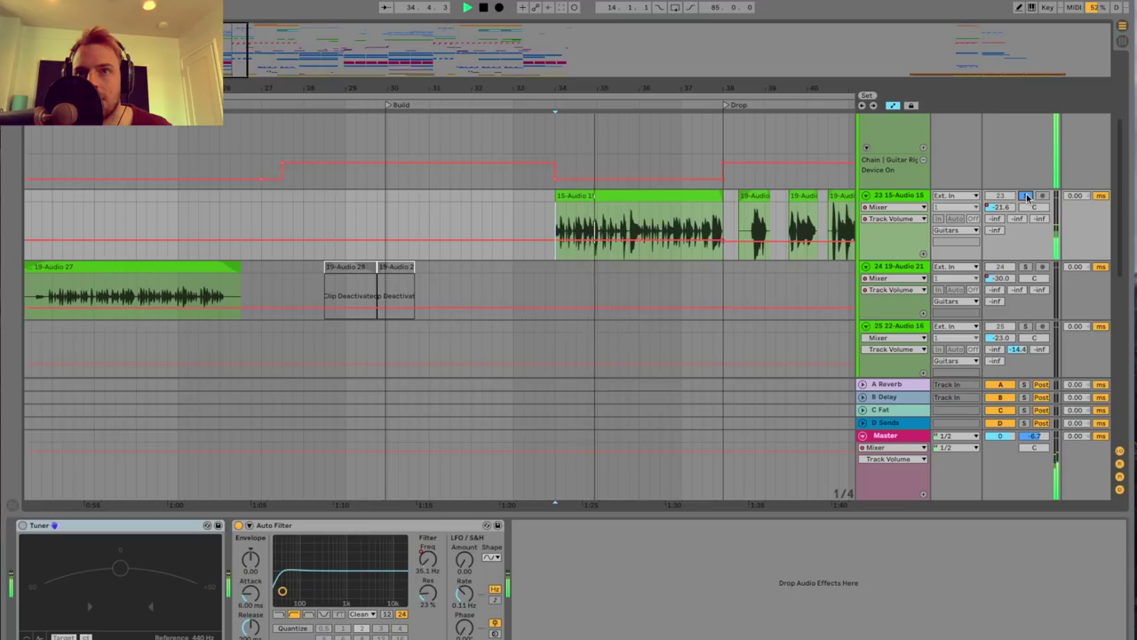
Unsolo the 15-Audio 15 track and keep listening to its pre-Drop clip in the full mix.
{"action": "left_click", "coordinate": [1027, 196]}
{"action": "left_click_drag", "start_coordinate": [304, 89], "coordinate": [322, 87]}
{"action": "scroll", "coordinate": [398, 145], "scroll_direction": "right", "scroll_amount": 4}
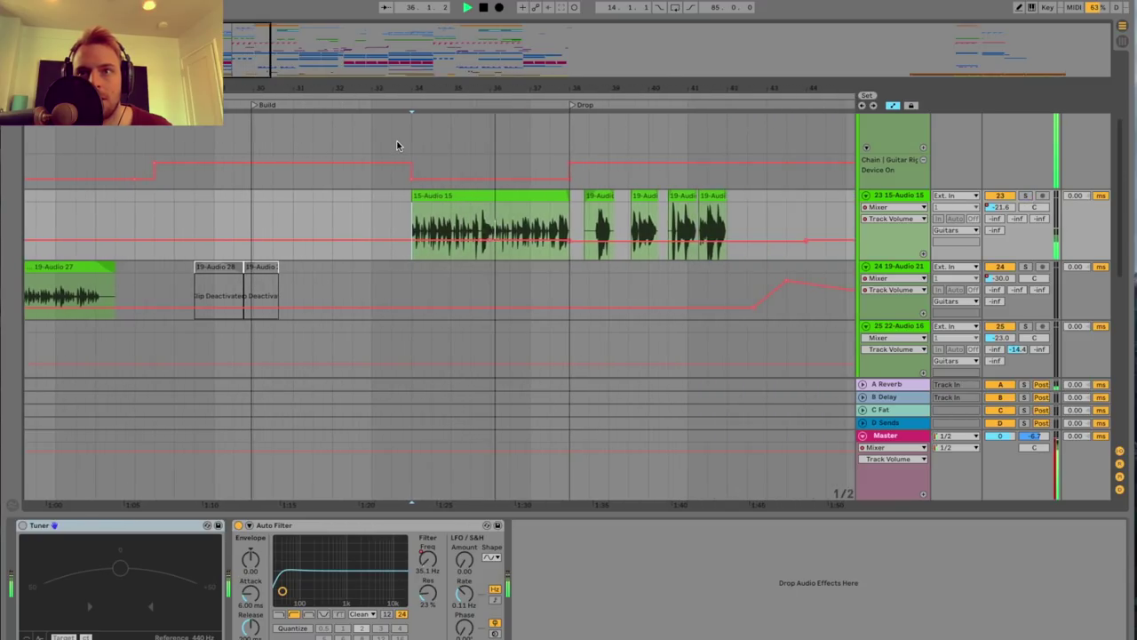
Solo the 15-Audio 15 track again and play its short Drop clips from bar 38.
{"action": "left_click", "coordinate": [1026, 196]}
{"action": "key", "text": "space"}
{"action": "left_click", "coordinate": [587, 225]}
{"action": "key", "text": "space"}
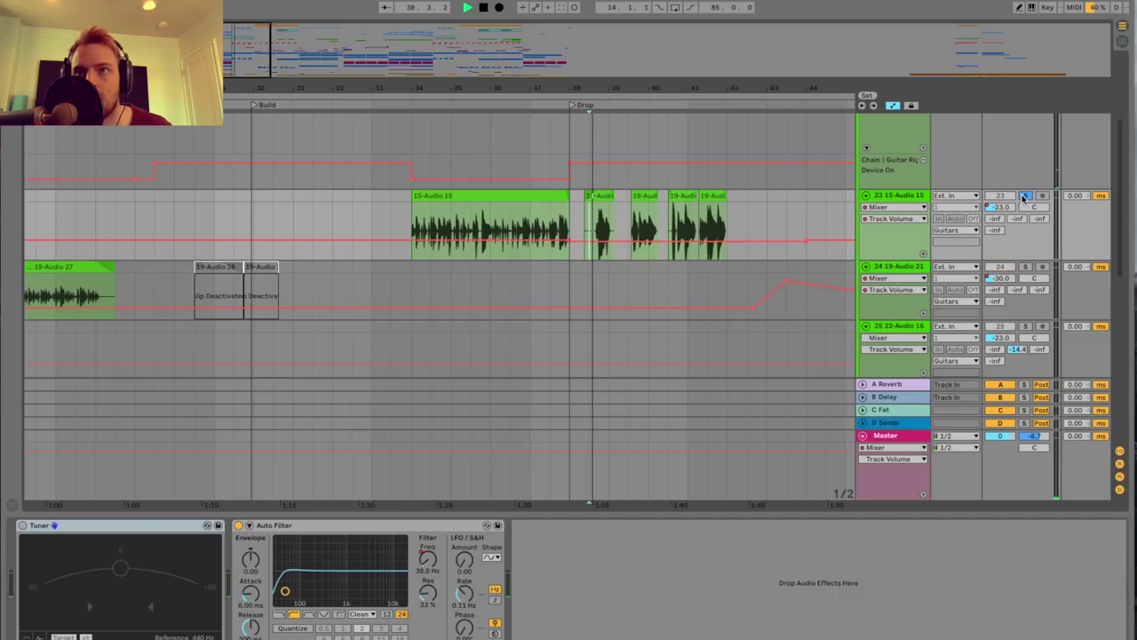
{"action": "left_click_drag", "start_coordinate": [243, 62], "coordinate": [244, 81]}
{"action": "scroll", "coordinate": [401, 154], "scroll_direction": "right", "scroll_amount": 3}
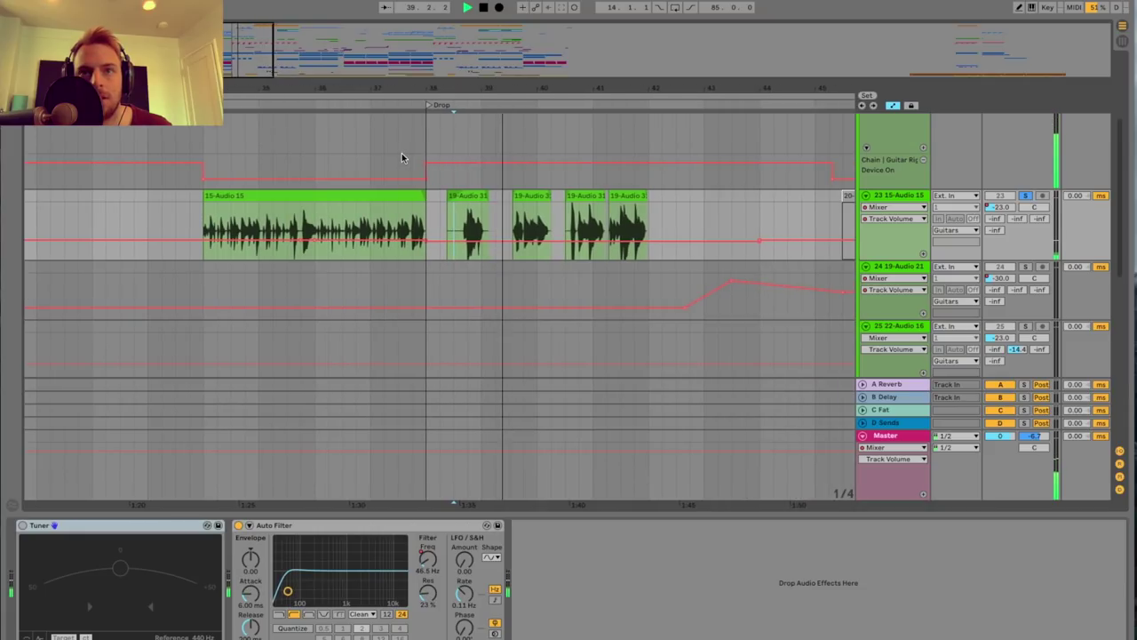
Unsolo the 15-Audio 15 track, listen to its Drop clips in the full mix, and stop playback.
{"action": "left_click", "coordinate": [1025, 194]}
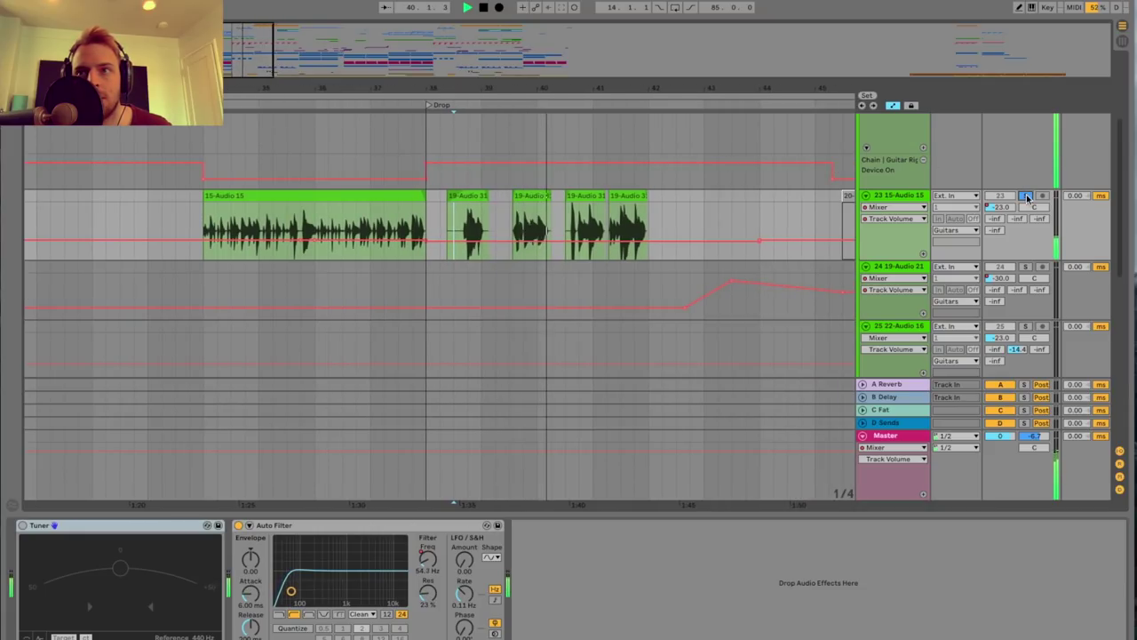
{"action": "scroll", "coordinate": [435, 147], "scroll_direction": "down", "scroll_amount": 1}
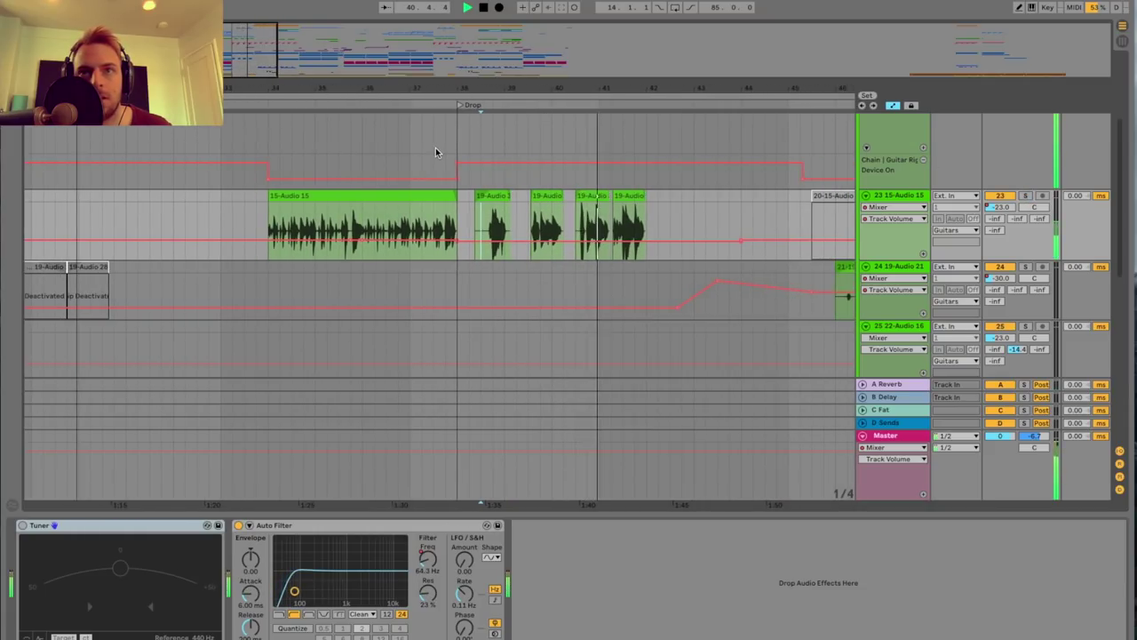
{"action": "scroll", "coordinate": [435, 148], "scroll_direction": "up", "scroll_amount": 4}
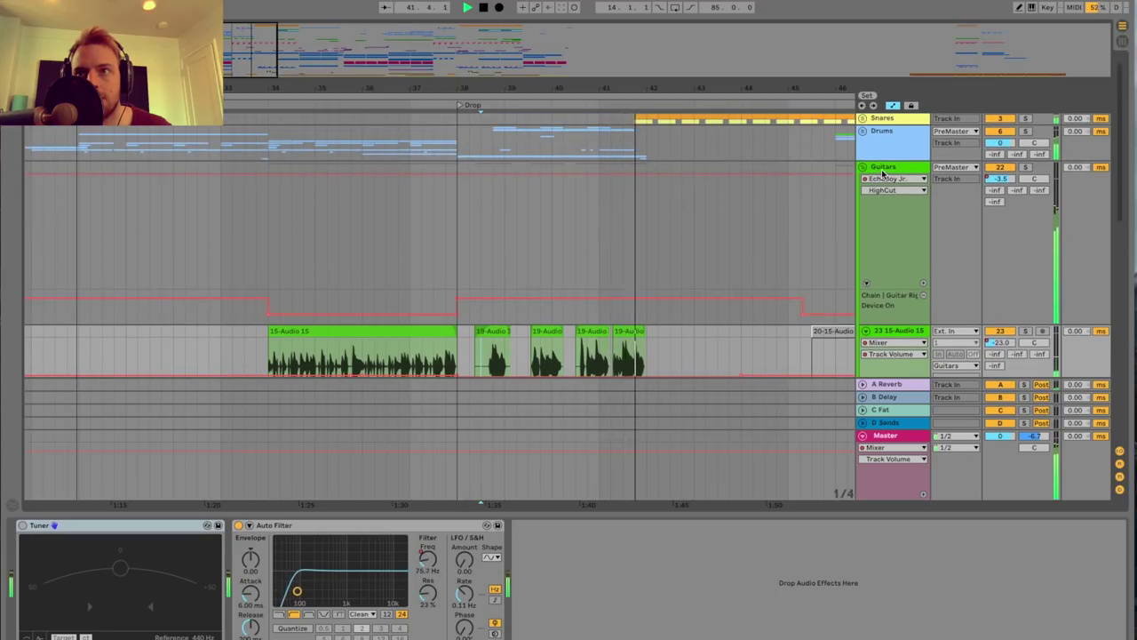
{"action": "key", "text": "space"}
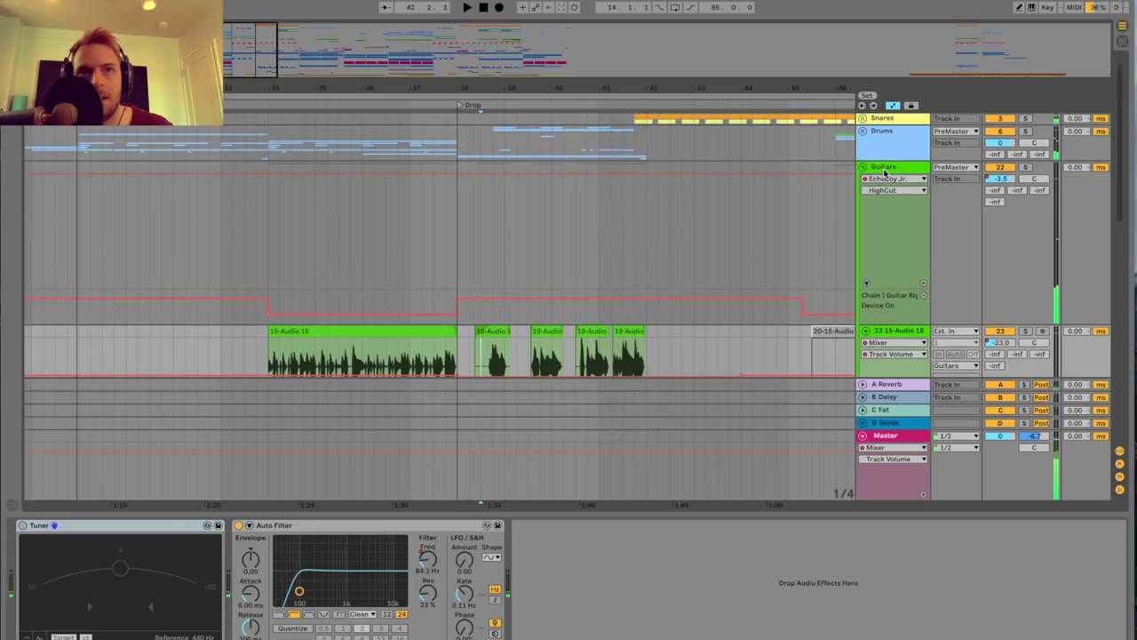
Play the 22-Audio 16 track's long clip from near its start around bar 65 in the full mix, and stop playback.
{"action": "scroll", "coordinate": [483, 205], "scroll_direction": "down", "scroll_amount": 1}
{"action": "scroll", "coordinate": [483, 205], "scroll_direction": "right", "scroll_amount": 5}
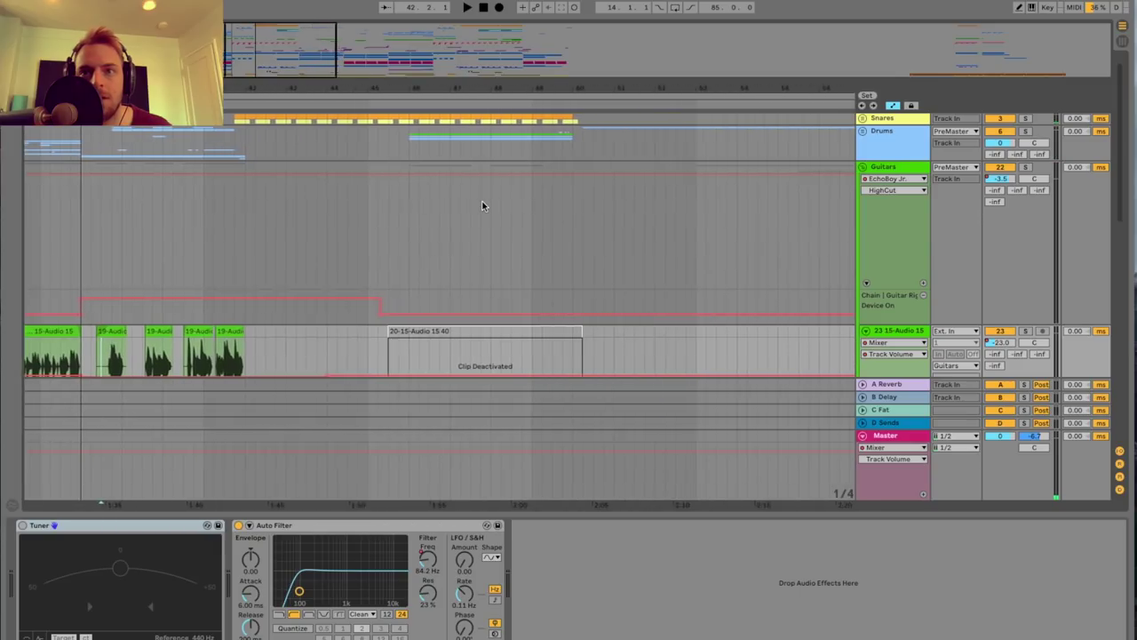
{"action": "scroll", "coordinate": [481, 205], "scroll_direction": "down", "scroll_amount": 5}
{"action": "scroll", "coordinate": [481, 204], "scroll_direction": "right", "scroll_amount": 4}
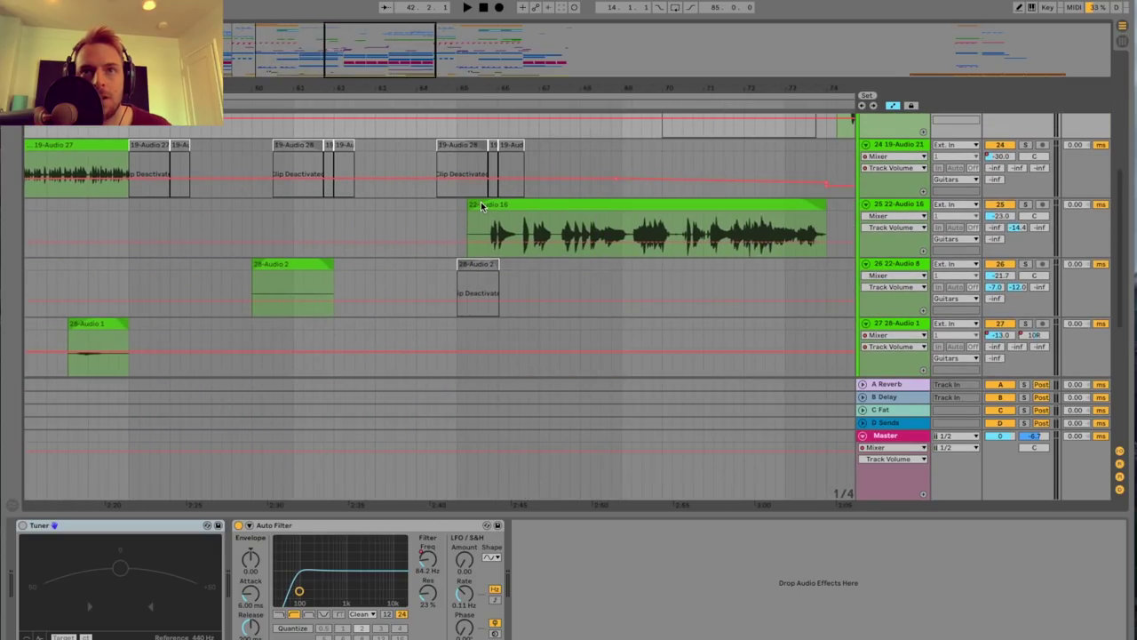
{"action": "left_click", "coordinate": [491, 124]}
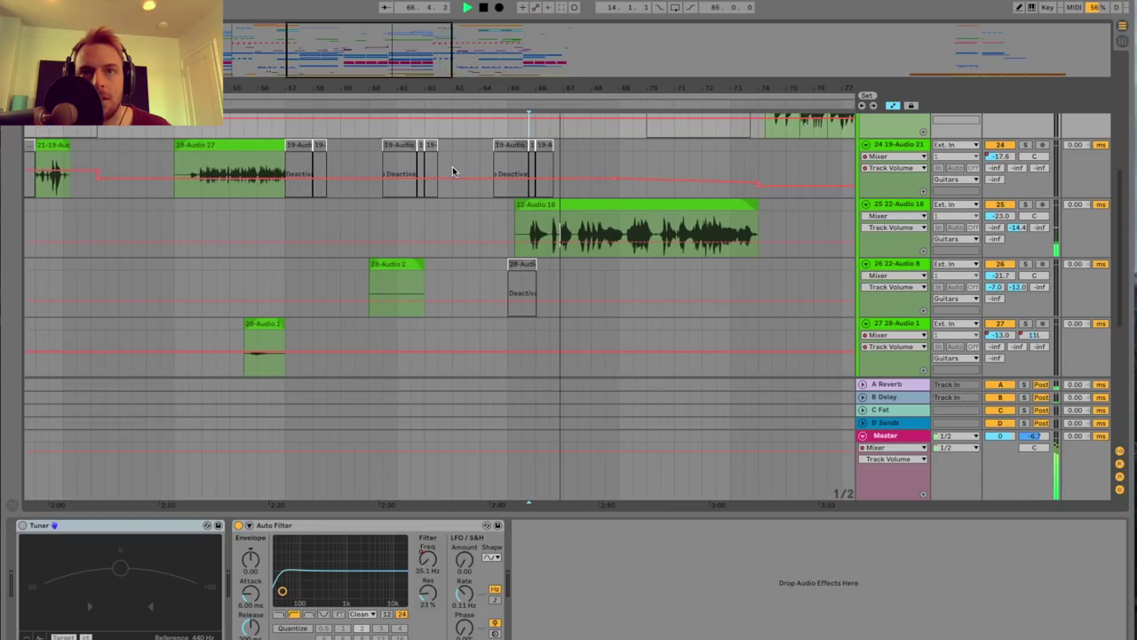
{"action": "scroll", "coordinate": [453, 169], "scroll_direction": "left", "scroll_amount": 6}
{"action": "scroll", "coordinate": [453, 171], "scroll_direction": "left", "scroll_amount": 2}
{"action": "scroll", "coordinate": [469, 203], "scroll_direction": "up", "scroll_amount": 1}
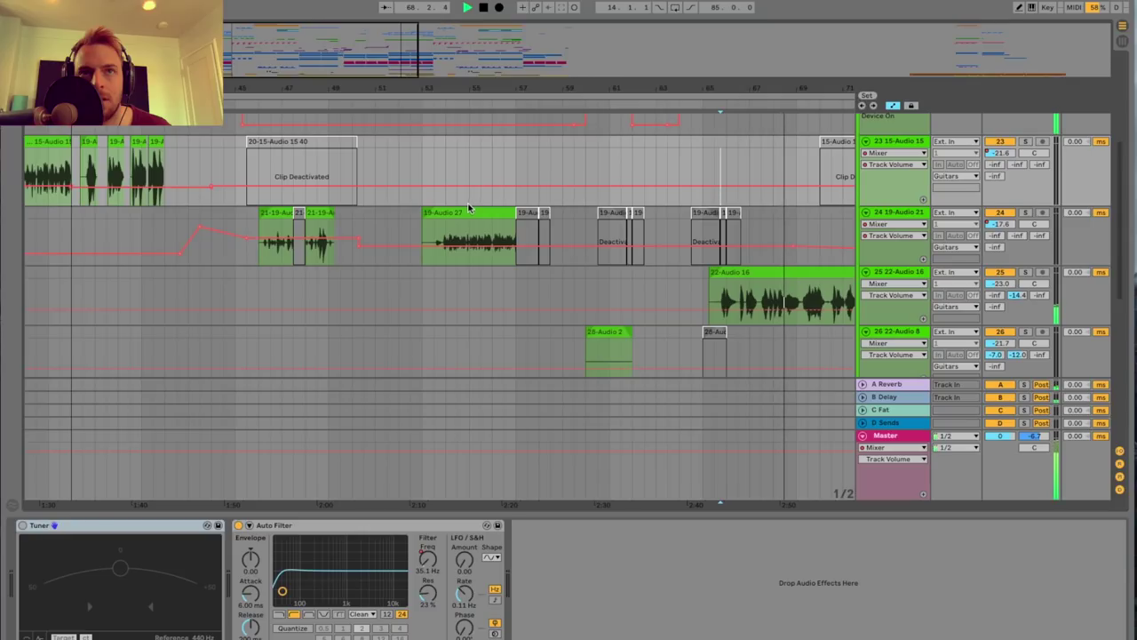
{"action": "key", "text": "space"}
Set the playback start at bar 53 and display the Guitars group's effects chain.
{"action": "left_click_drag", "start_coordinate": [394, 68], "coordinate": [395, 59]}
{"action": "scroll", "coordinate": [471, 154], "scroll_direction": "left", "scroll_amount": 3}
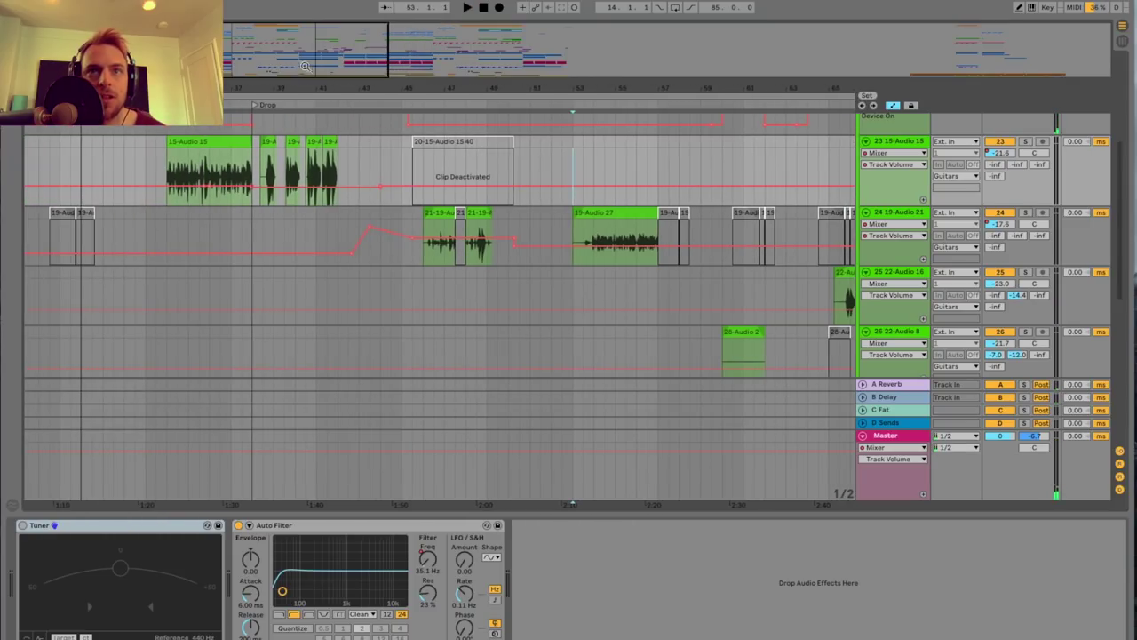
{"action": "scroll", "coordinate": [512, 152], "scroll_direction": "down", "scroll_amount": 2}
{"action": "scroll", "coordinate": [506, 160], "scroll_direction": "right", "scroll_amount": 2}
{"action": "scroll", "coordinate": [530, 164], "scroll_direction": "up", "scroll_amount": 3}
{"action": "scroll", "coordinate": [897, 164], "scroll_direction": "up", "scroll_amount": 3}
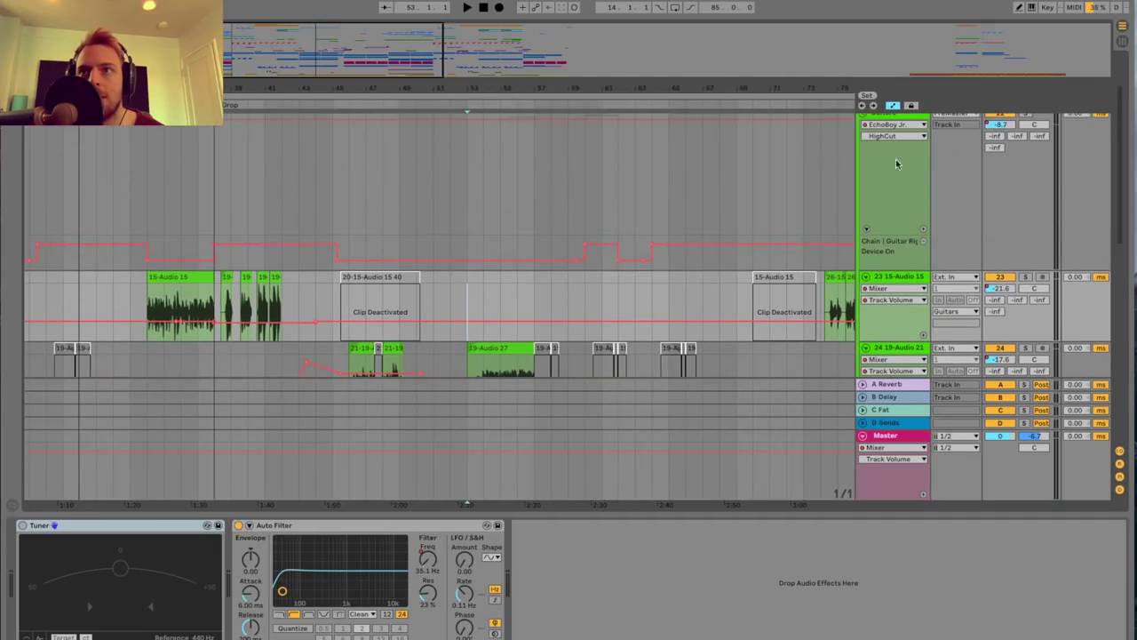
{"action": "left_click", "coordinate": [894, 183]}
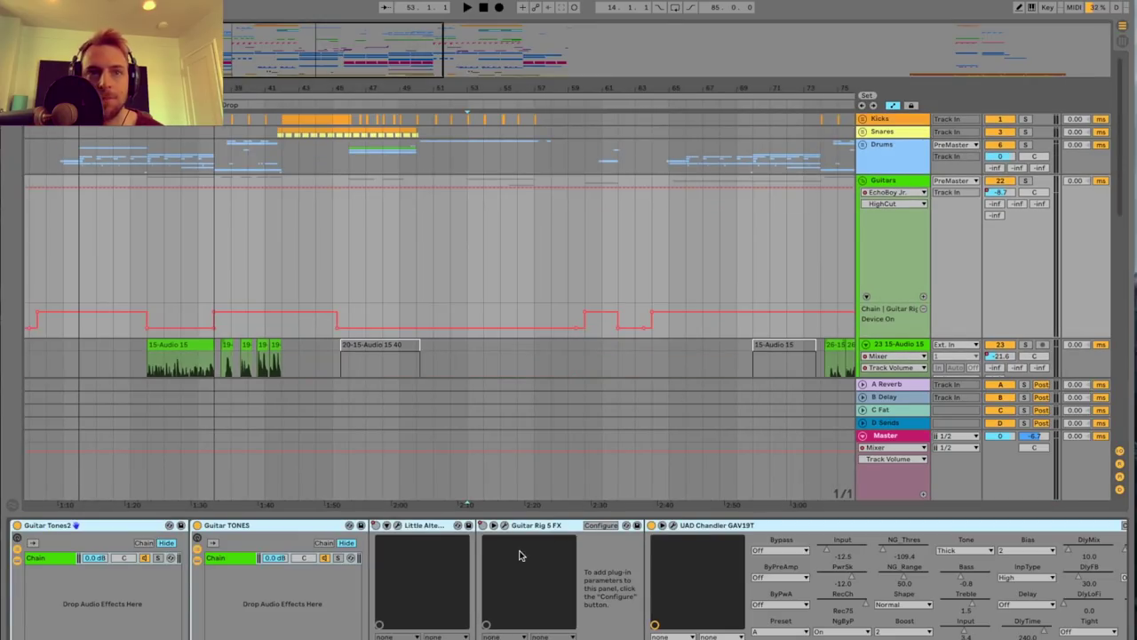
Set the playback start at bar 39 and look through the Guitars group's effects chain from end to end.
{"action": "scroll", "coordinate": [338, 266], "scroll_direction": "left", "scroll_amount": 4}
{"action": "scroll", "coordinate": [322, 254], "scroll_direction": "down", "scroll_amount": 2}
{"action": "left_click", "coordinate": [318, 241]}
{"action": "scroll", "coordinate": [318, 245], "scroll_direction": "up", "scroll_amount": 2}
{"action": "scroll", "coordinate": [398, 601], "scroll_direction": "right", "scroll_amount": 5}
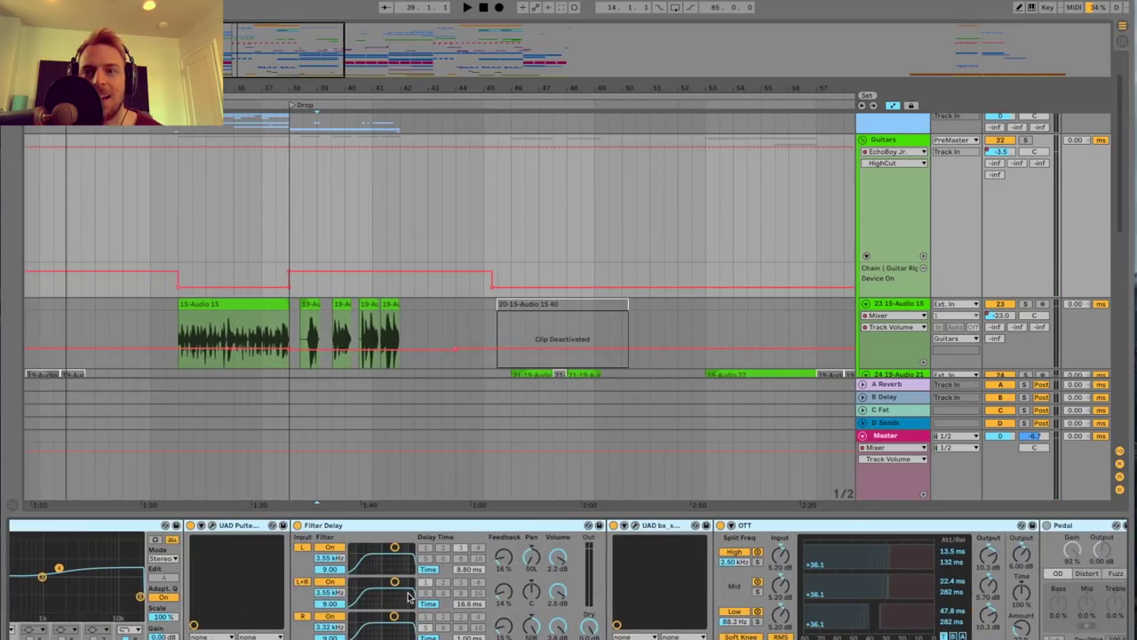
{"action": "scroll", "coordinate": [409, 594], "scroll_direction": "right", "scroll_amount": 5}
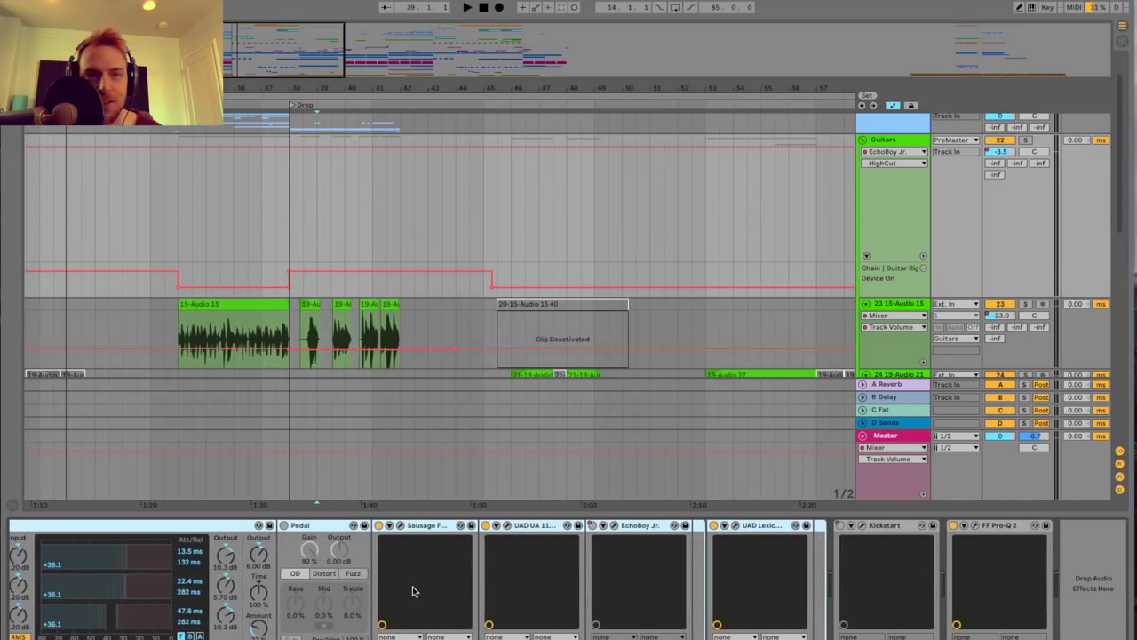
{"action": "scroll", "coordinate": [413, 586], "scroll_direction": "left", "scroll_amount": 10}
{"action": "scroll", "coordinate": [412, 587], "scroll_direction": "left", "scroll_amount": 10}
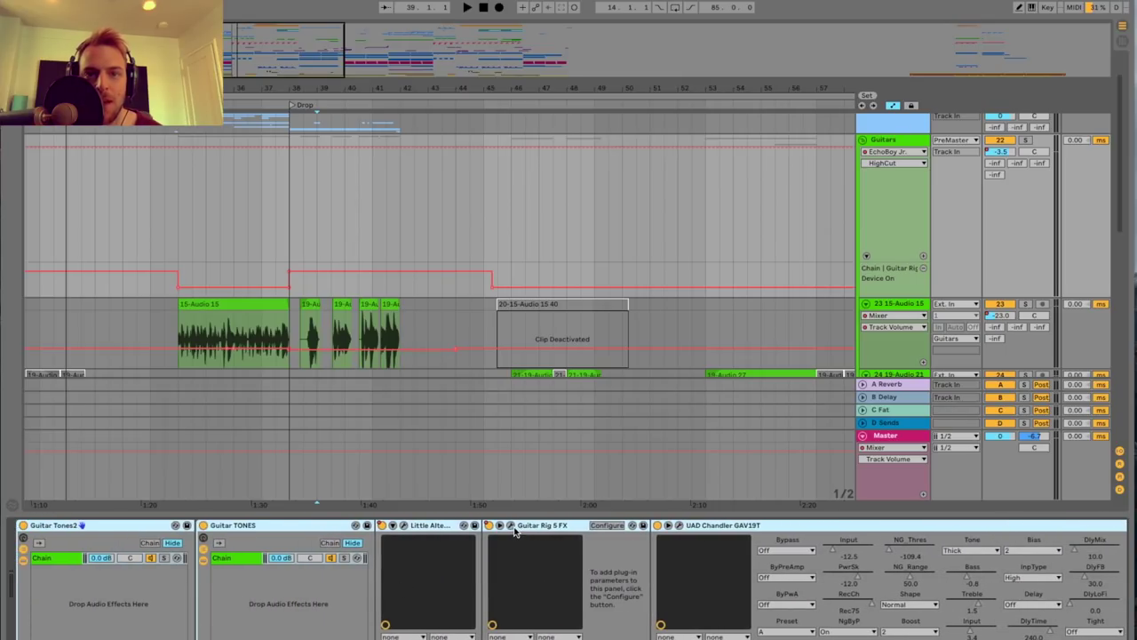
View the Guitar Rig 5 FX window on the Guitars group, examine its Skreamer settings, and close it.
{"action": "left_click", "coordinate": [514, 530]}
{"action": "left_click_drag", "start_coordinate": [768, 30], "coordinate": [694, 35]}
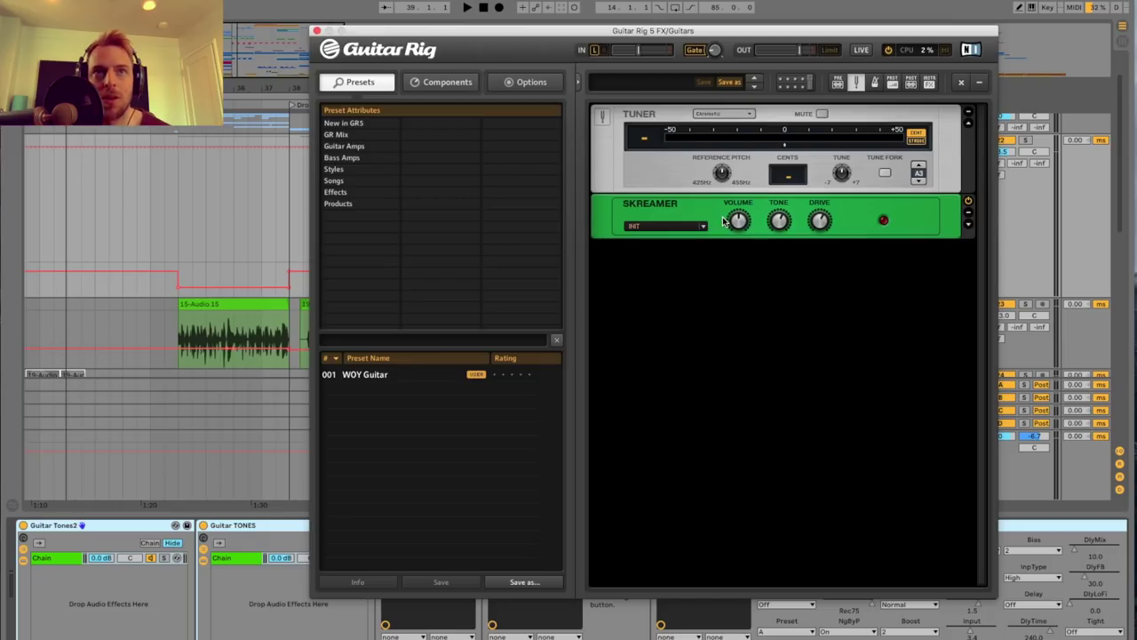
{"action": "left_click", "coordinate": [317, 31]}
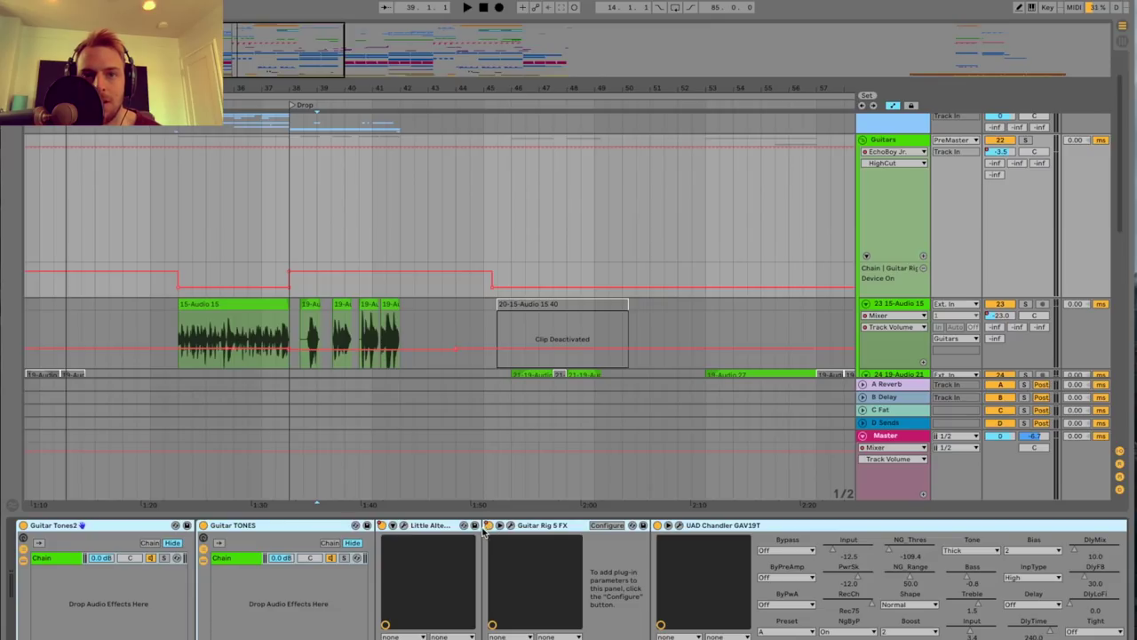
View the UAD Chandler GAV19T amp settings on the Guitars group and close the plug-in window.
{"action": "scroll", "coordinate": [528, 549], "scroll_direction": "right", "scroll_amount": 3}
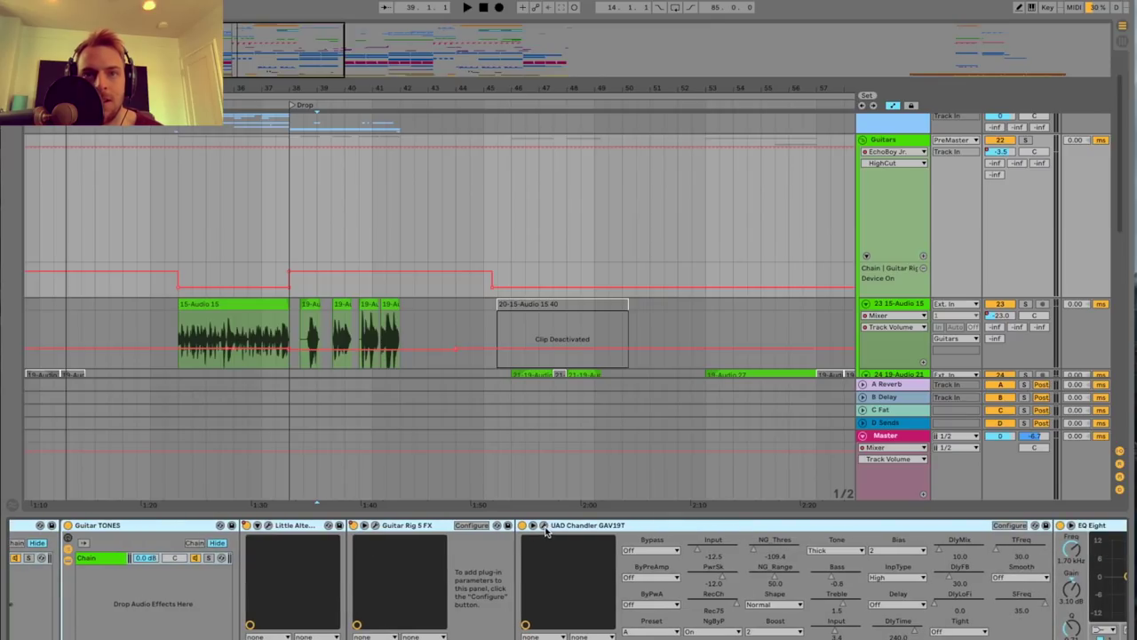
{"action": "left_click", "coordinate": [533, 525]}
{"action": "left_click_drag", "start_coordinate": [523, 122], "coordinate": [590, 121]}
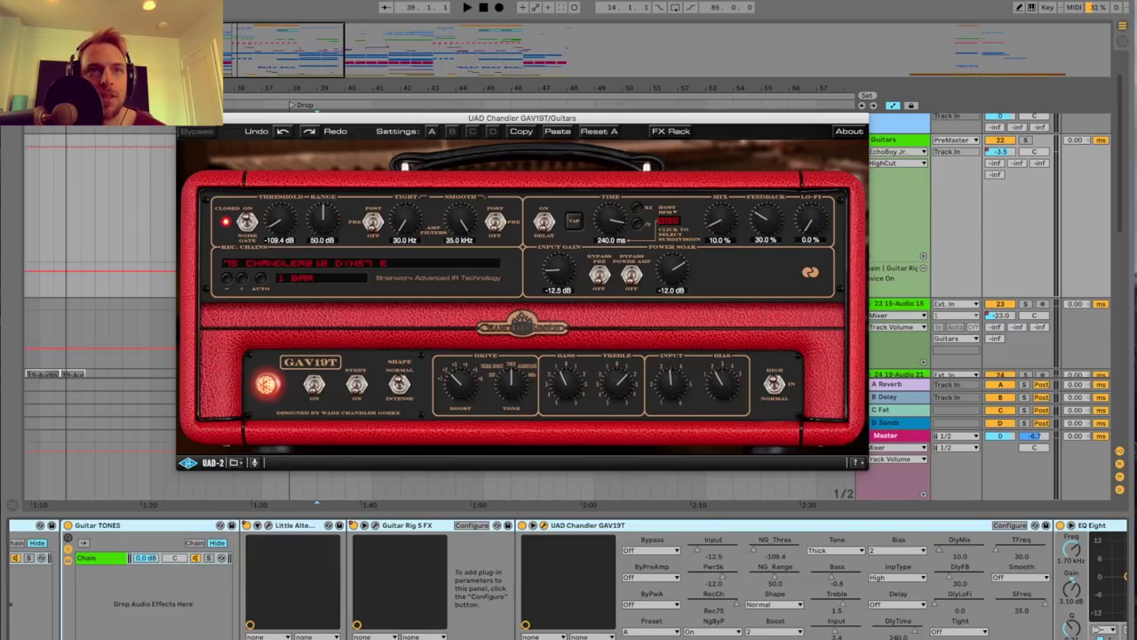
{"action": "left_click", "coordinate": [184, 118]}
Examine the EQ Eight curve and the UAD Pultec-Pro Legacy settings on the Guitars group, closing the plug-in window.
{"action": "scroll", "coordinate": [681, 625], "scroll_direction": "right", "scroll_amount": 10}
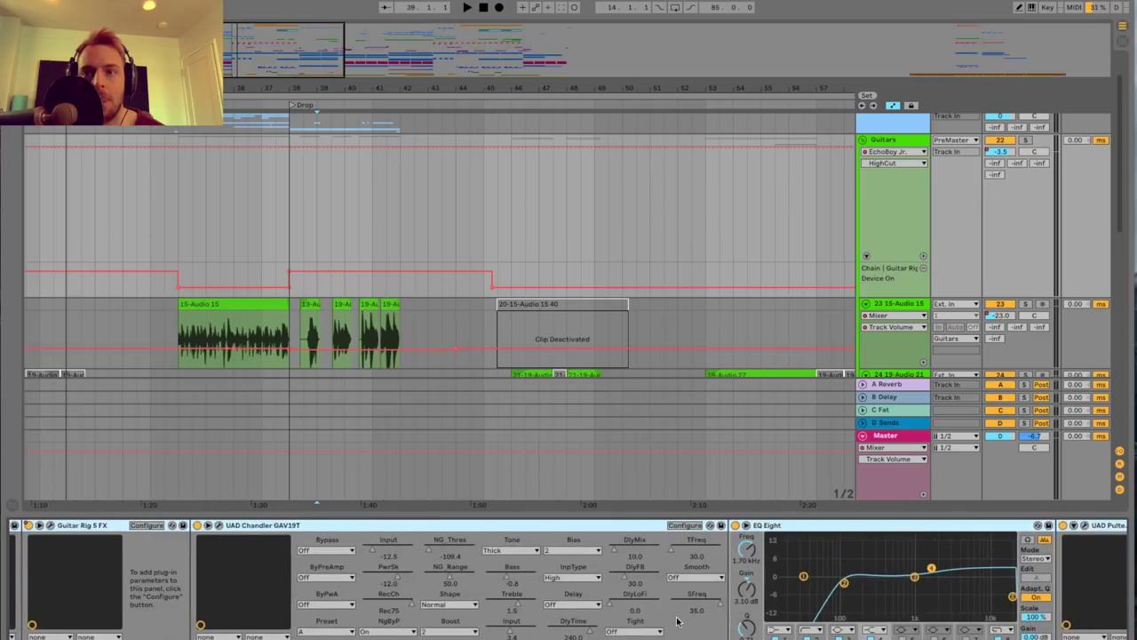
{"action": "scroll", "coordinate": [544, 560], "scroll_direction": "right", "scroll_amount": 5}
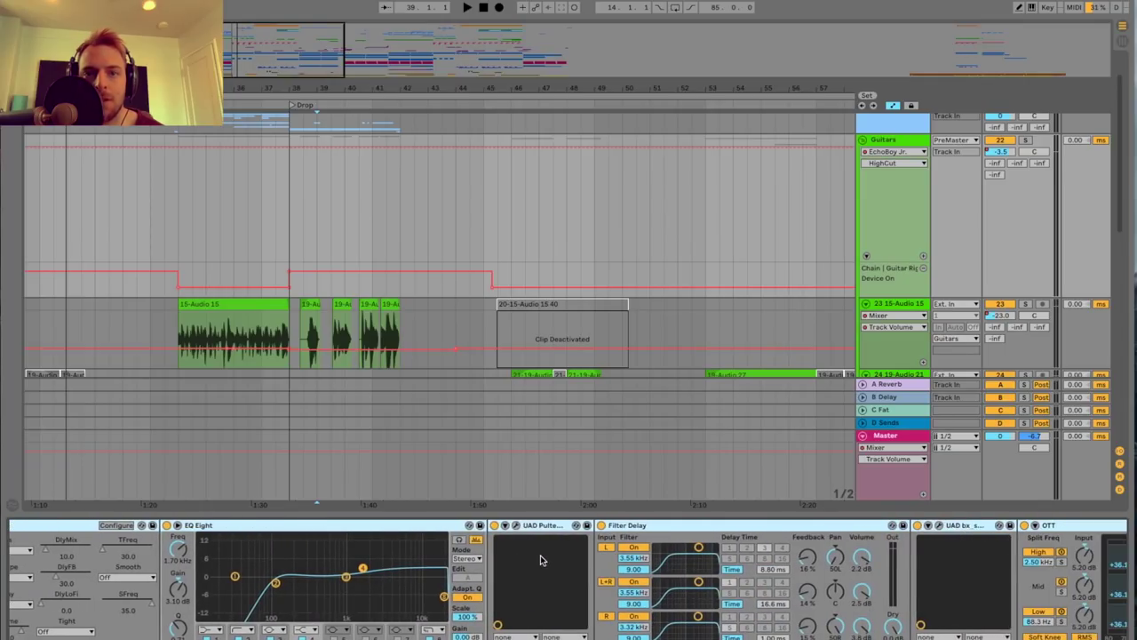
{"action": "left_click", "coordinate": [517, 526]}
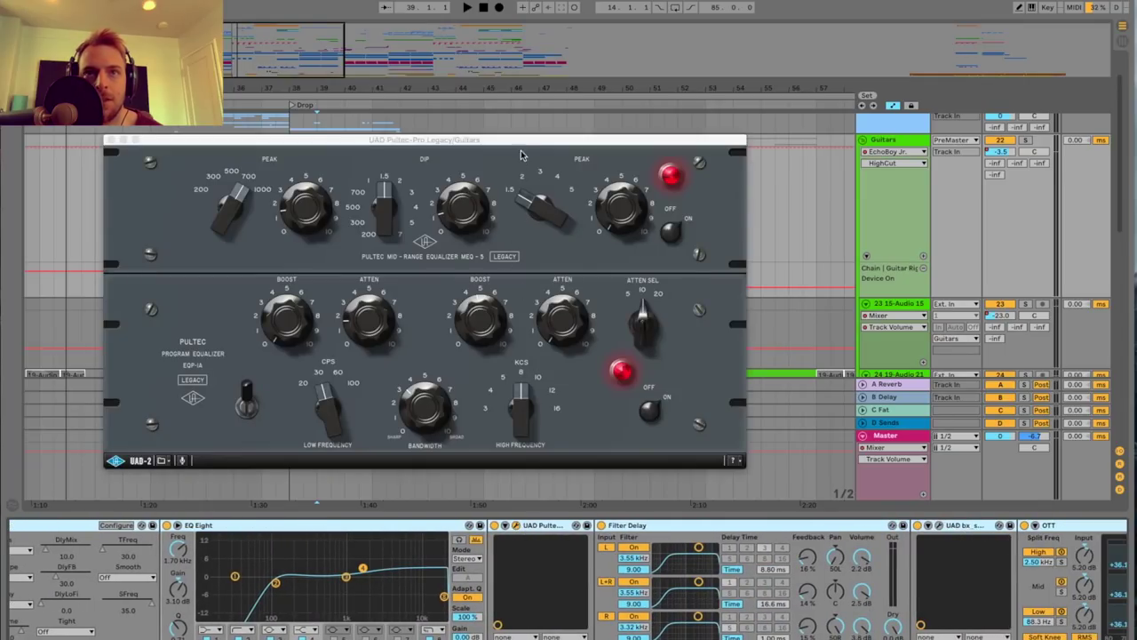
{"action": "left_click_drag", "start_coordinate": [509, 145], "coordinate": [562, 139]}
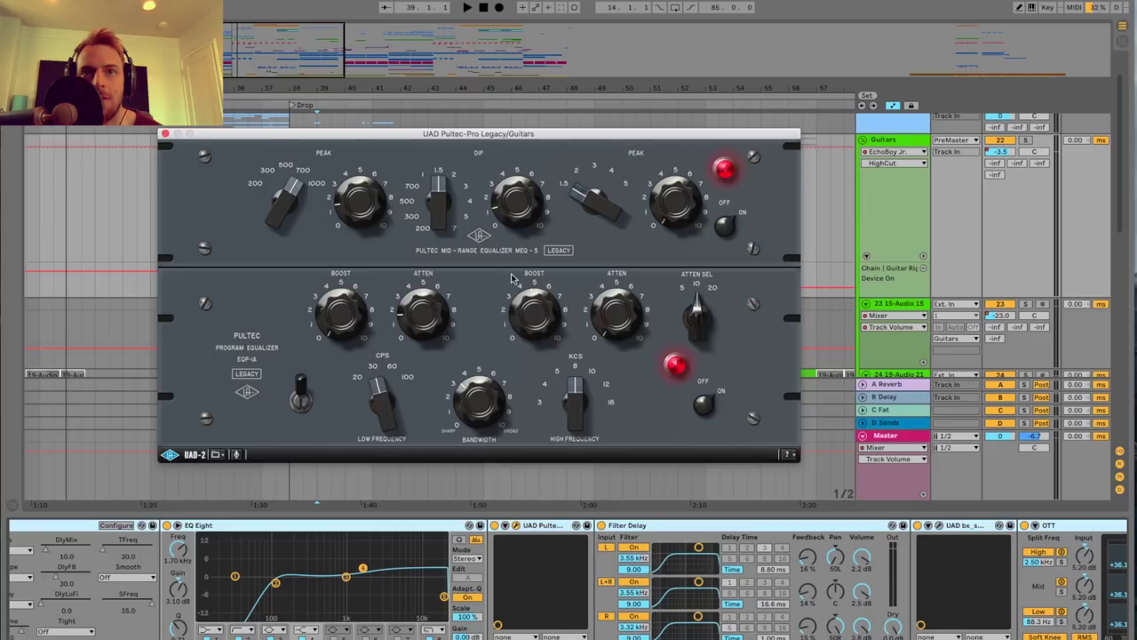
{"action": "left_click", "coordinate": [166, 135]}
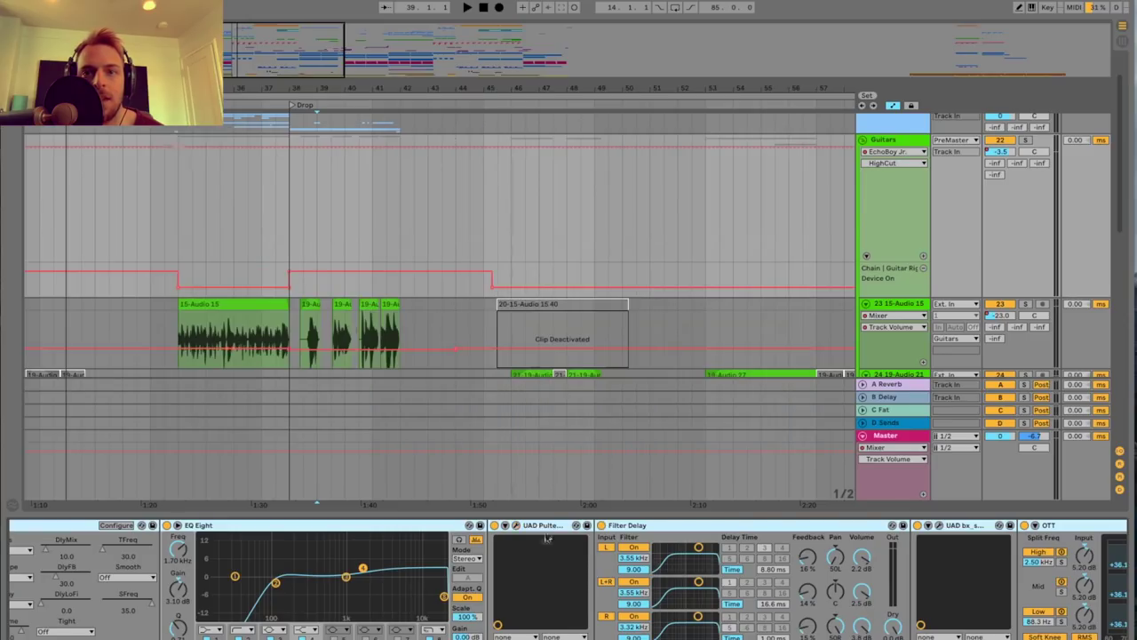
Examine the Filter Delay settings and the UAD bx_saturator V2 window on the Guitars group, and close the window.
{"action": "scroll", "coordinate": [548, 534], "scroll_direction": "right", "scroll_amount": 5}
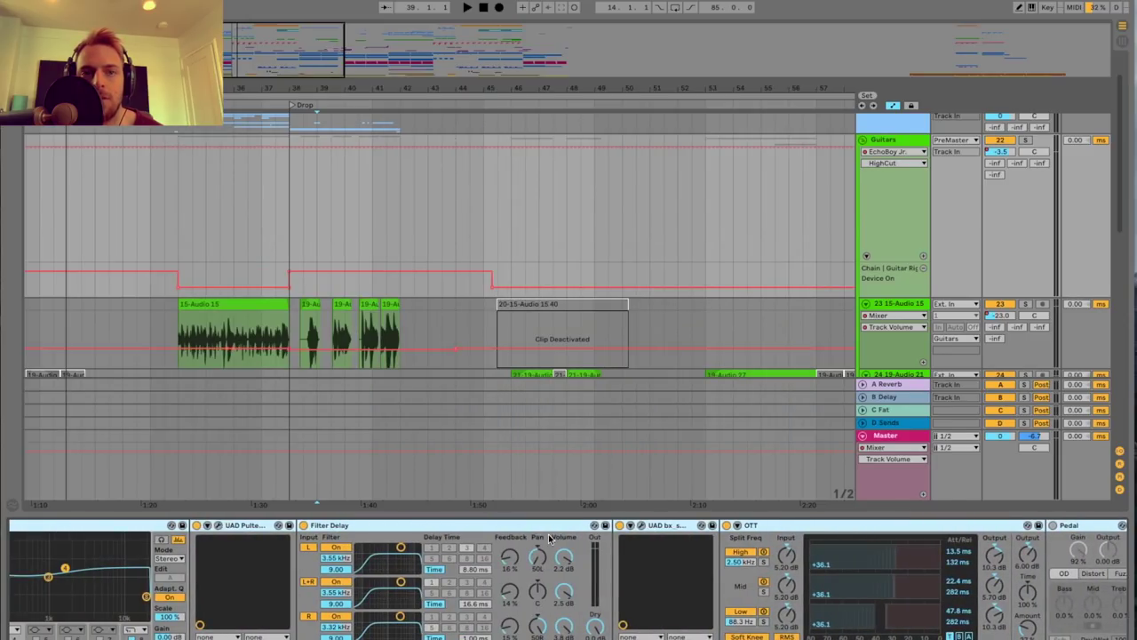
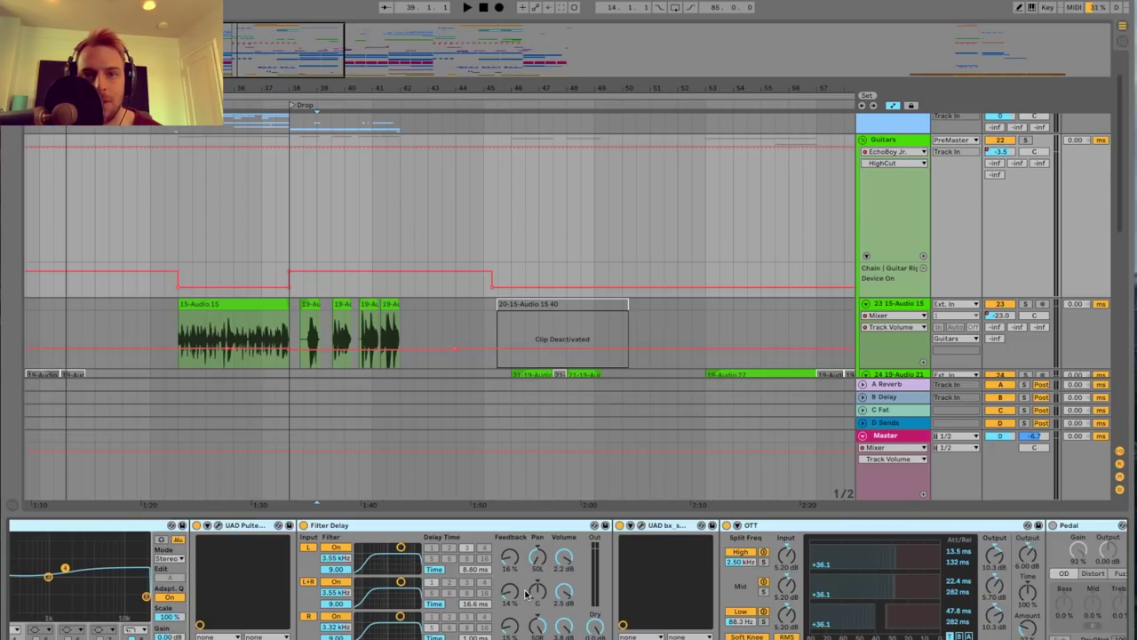
{"action": "scroll", "coordinate": [530, 587], "scroll_direction": "right", "scroll_amount": 3}
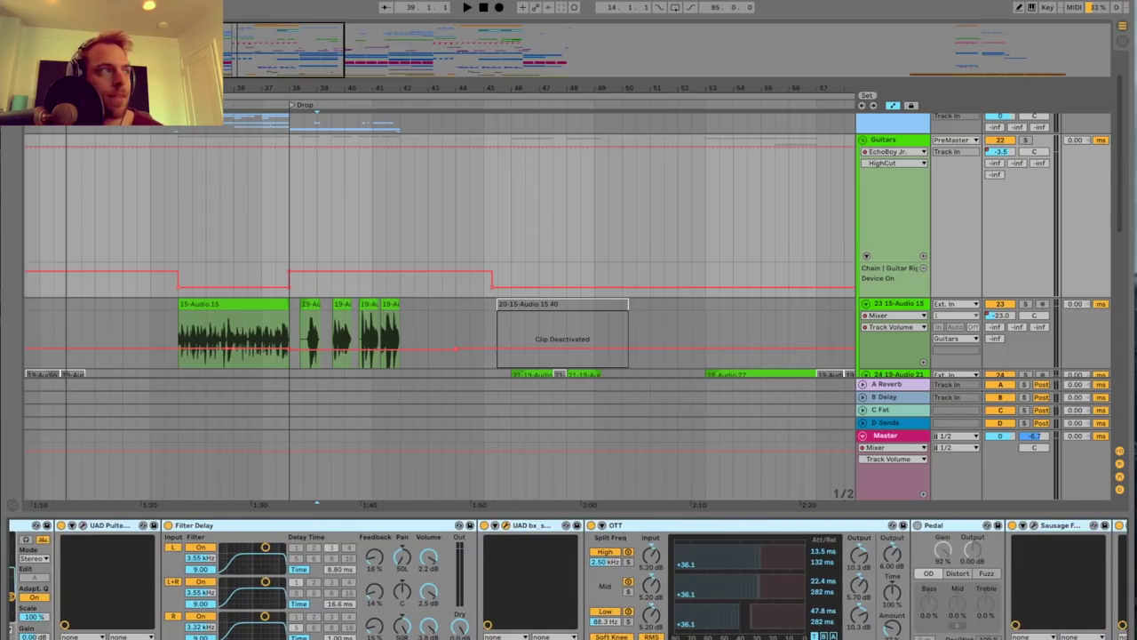
{"action": "left_click_drag", "start_coordinate": [306, 135], "coordinate": [553, 134]}
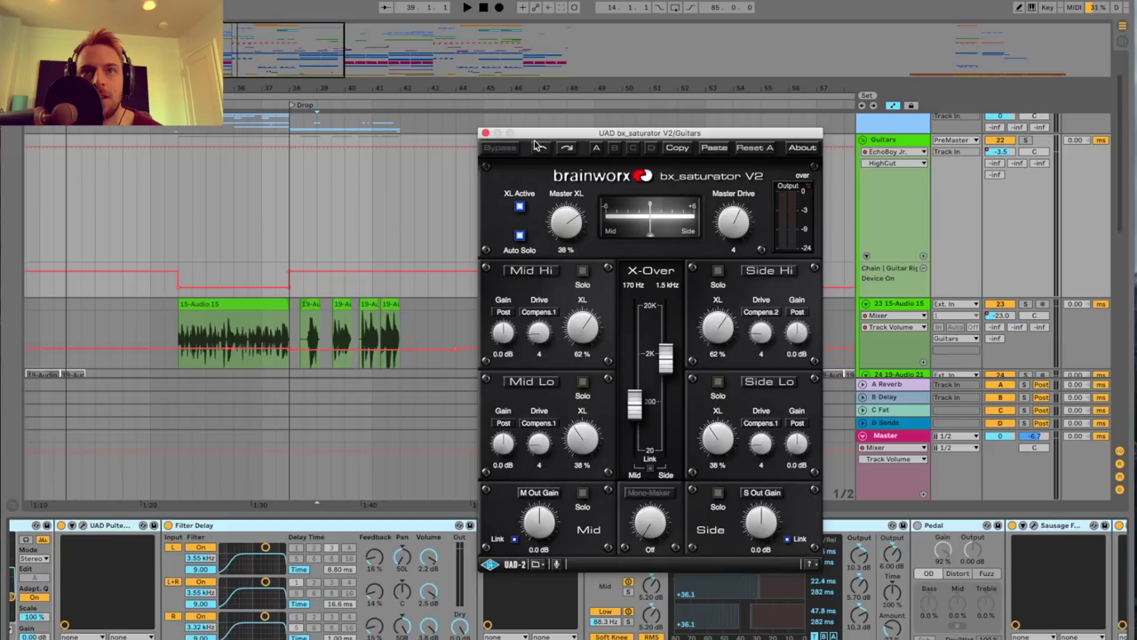
{"action": "left_click", "coordinate": [486, 134]}
Look over the OTT settings in the Guitars chain, and check and close the Sausage Fattener window.
{"action": "scroll", "coordinate": [615, 547], "scroll_direction": "right", "scroll_amount": 3}
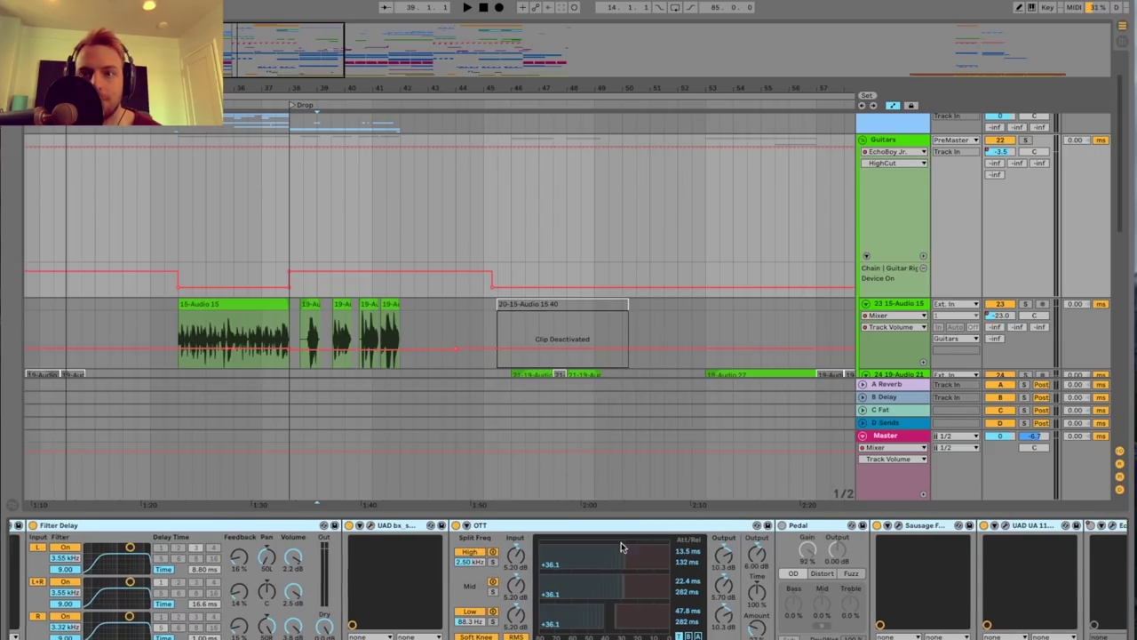
{"action": "scroll", "coordinate": [609, 544], "scroll_direction": "right", "scroll_amount": 5}
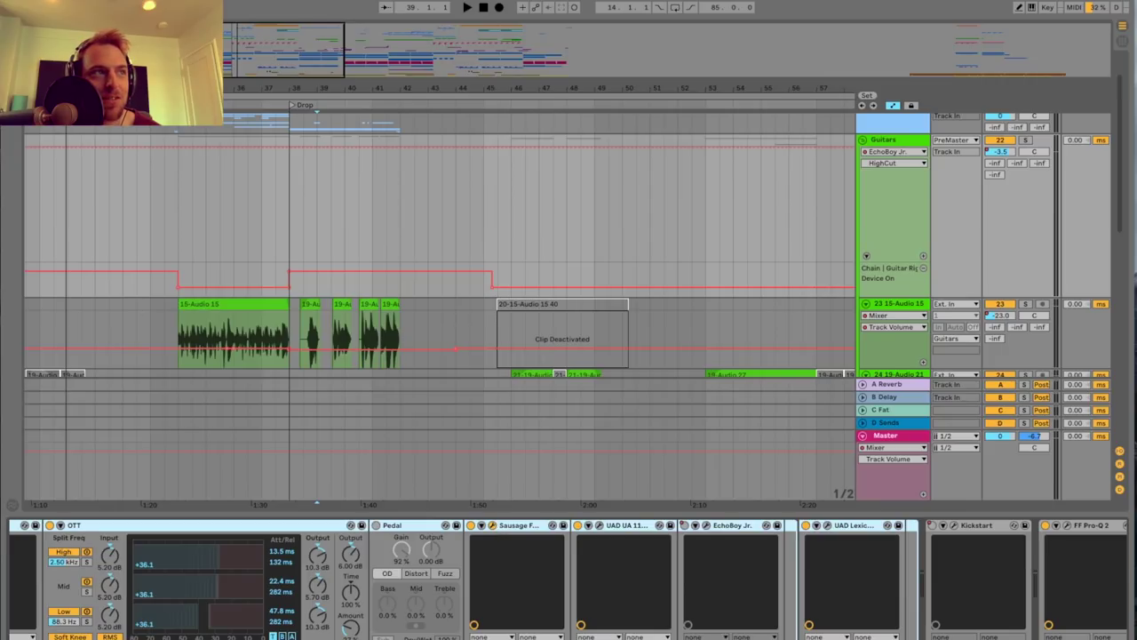
{"action": "left_click", "coordinate": [471, 204]}
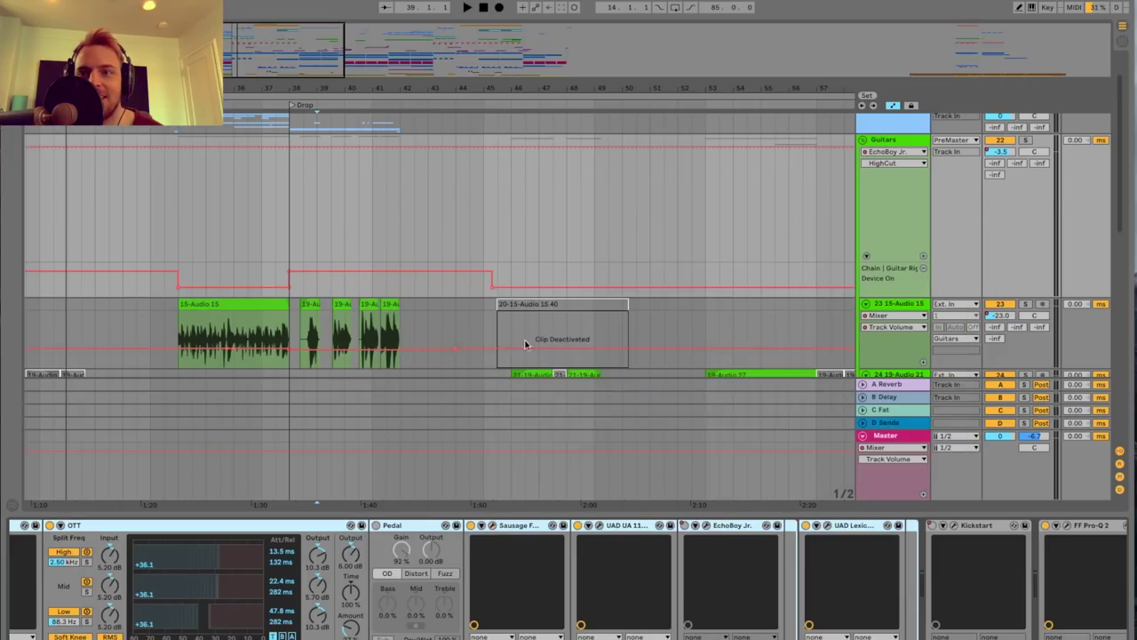
Examine the UAD Lexicon 224 reverb and the FF Pro-Q 2 curve on the Guitars group, closing each plug-in window.
{"action": "scroll", "coordinate": [740, 534], "scroll_direction": "right", "scroll_amount": 3}
{"action": "left_click", "coordinate": [735, 526]}
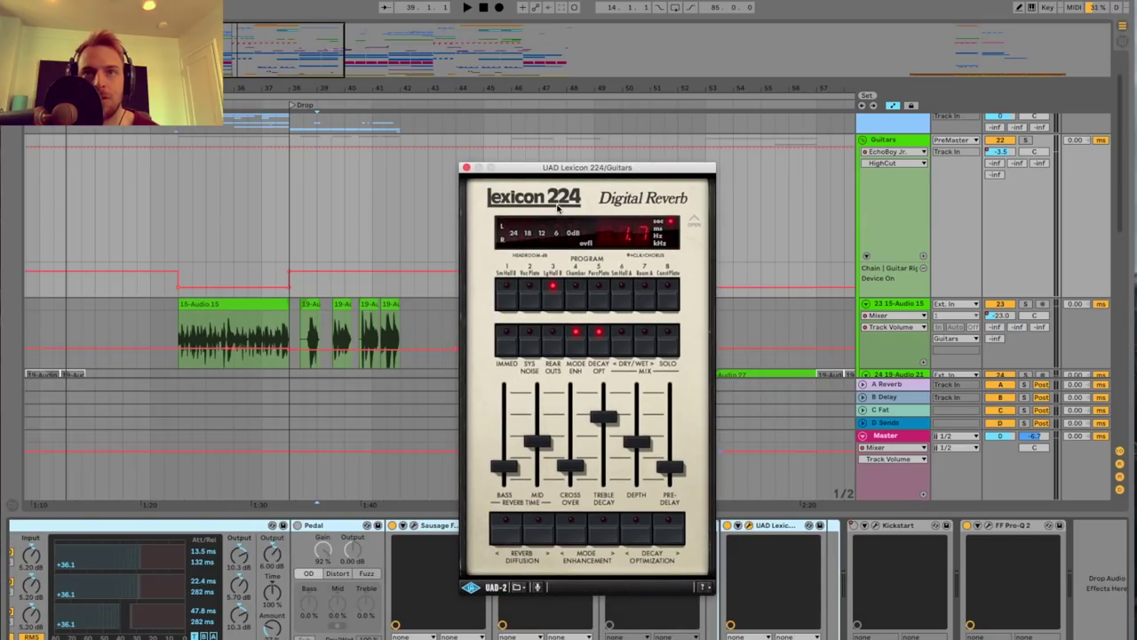
{"action": "left_click_drag", "start_coordinate": [573, 170], "coordinate": [564, 156]}
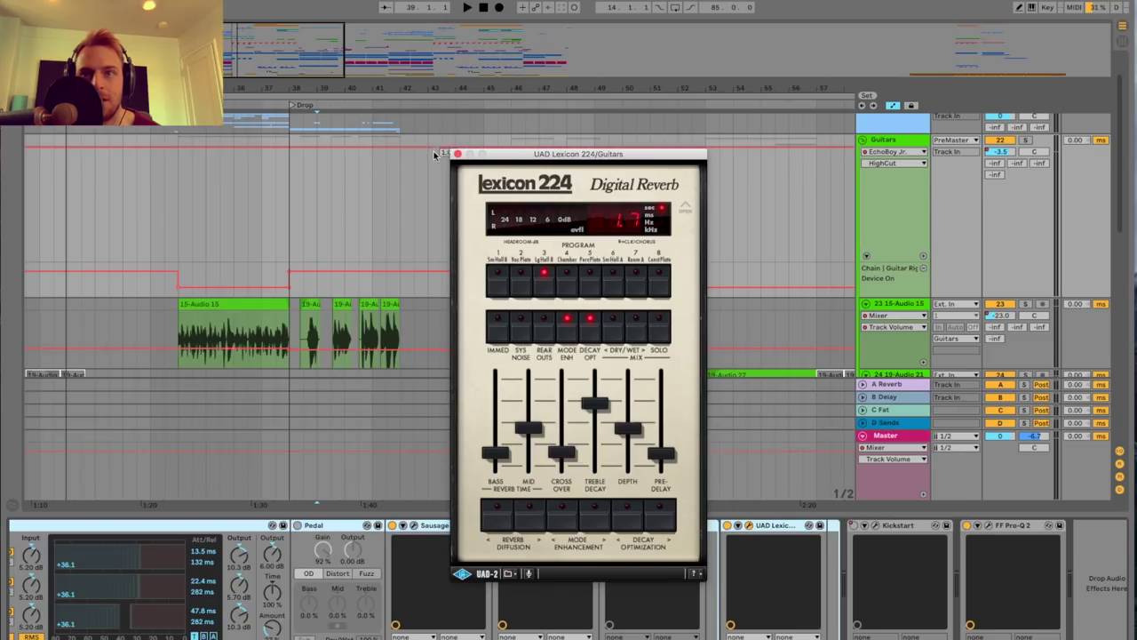
{"action": "left_click", "coordinate": [460, 152]}
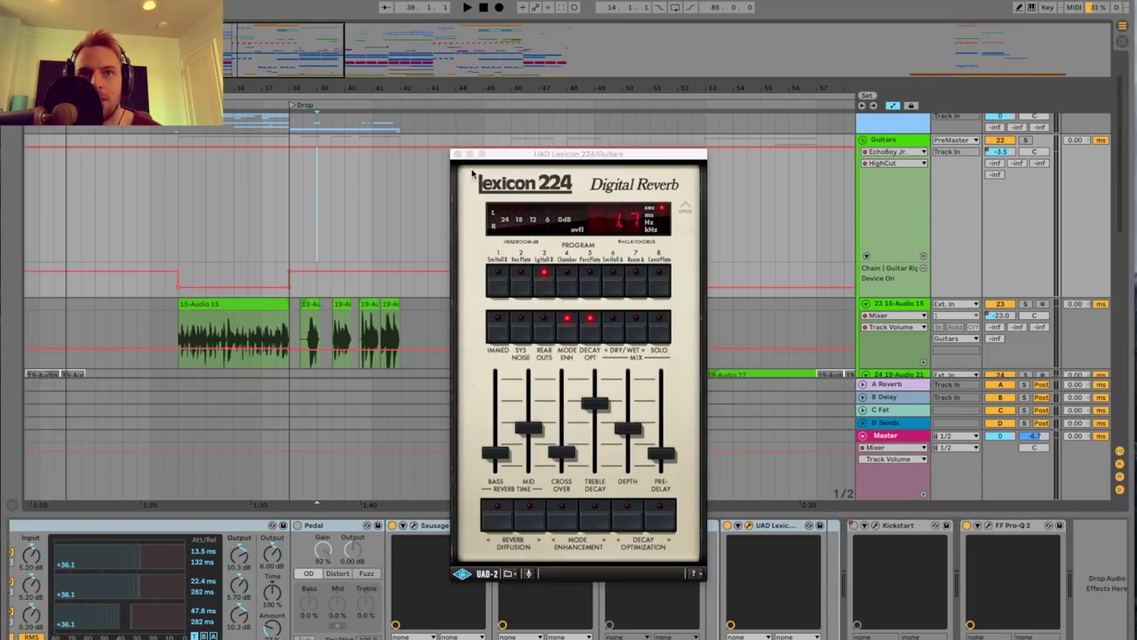
{"action": "left_click", "coordinate": [457, 154]}
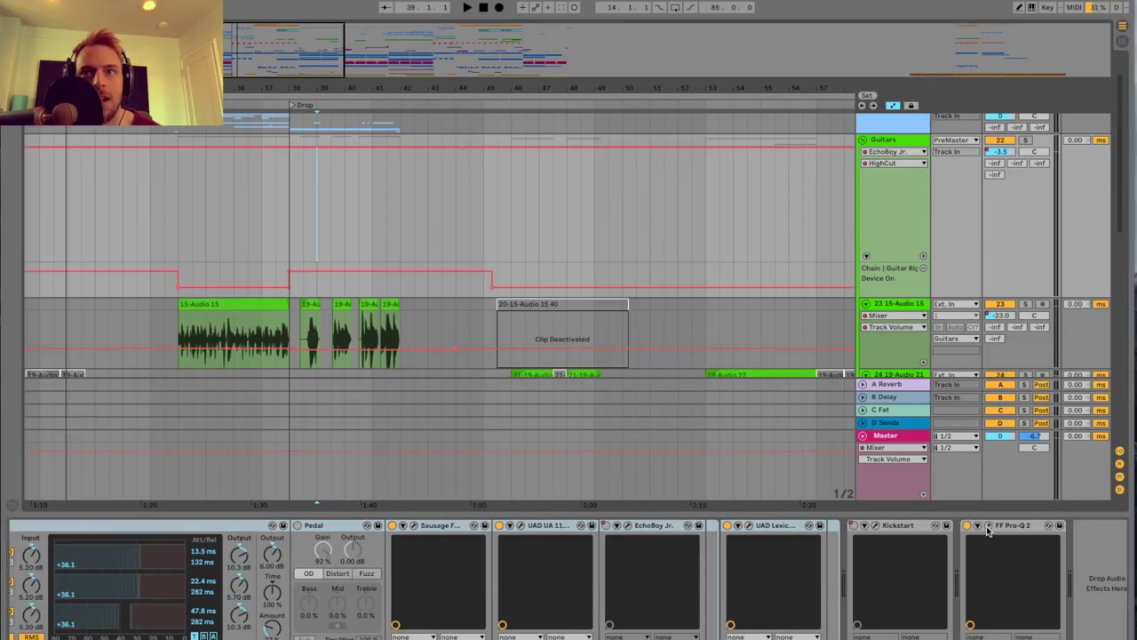
{"action": "left_click", "coordinate": [989, 528]}
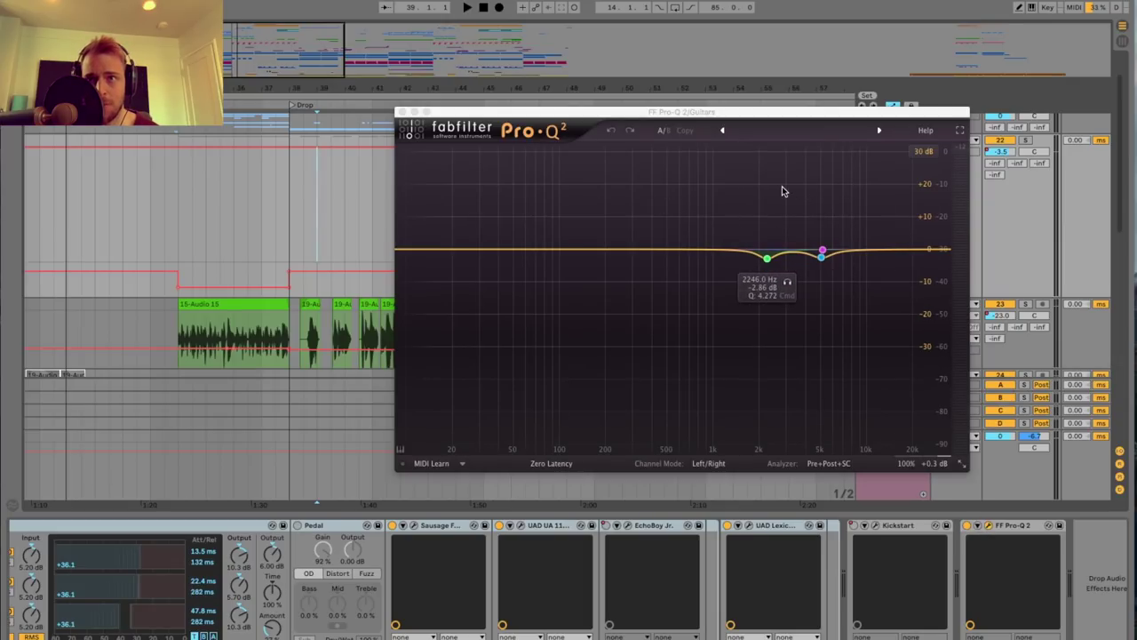
{"action": "left_click", "coordinate": [402, 113]}
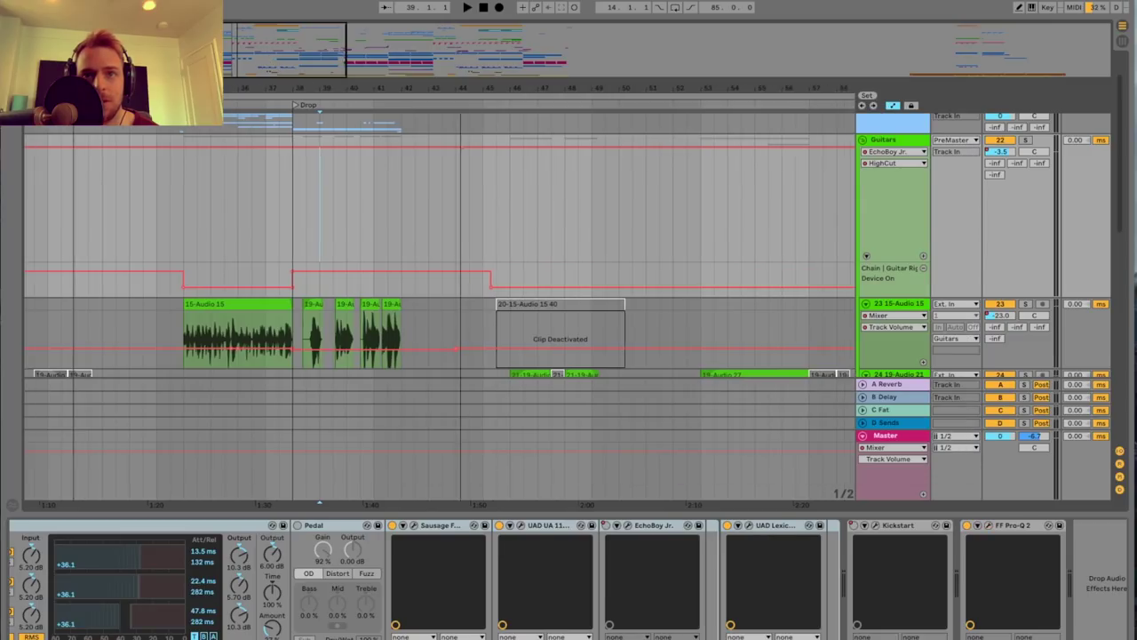
Look over the remaining guitar tracks once more and collapse the Guitars group.
{"action": "scroll", "coordinate": [384, 226], "scroll_direction": "down", "scroll_amount": 5}
{"action": "scroll", "coordinate": [392, 236], "scroll_direction": "left", "scroll_amount": 2}
{"action": "scroll", "coordinate": [395, 234], "scroll_direction": "down", "scroll_amount": 6}
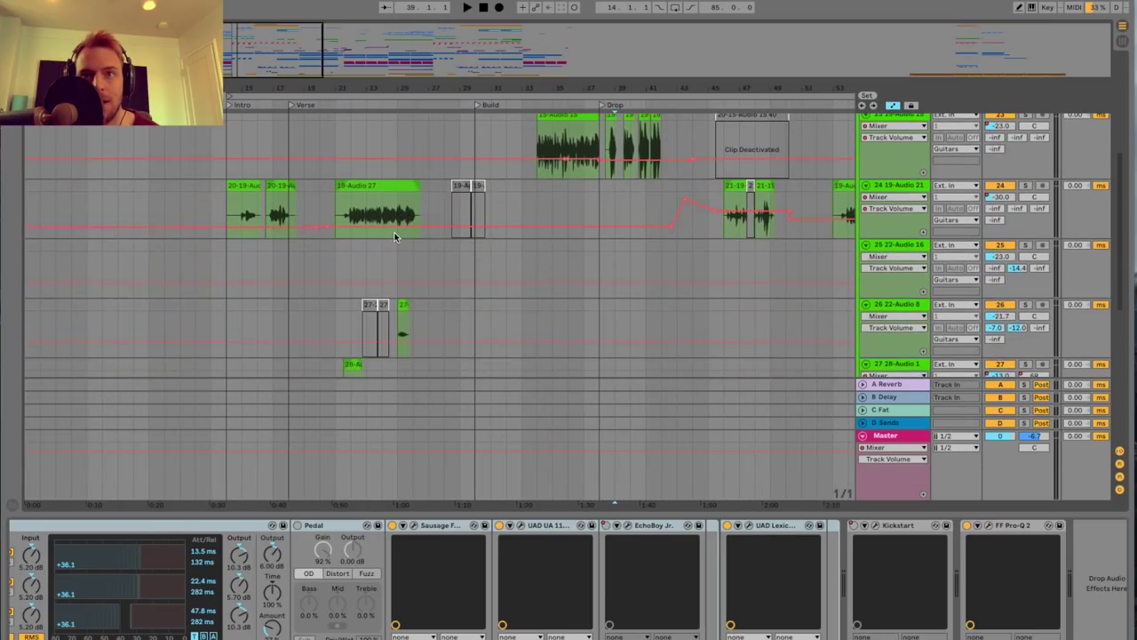
{"action": "scroll", "coordinate": [397, 235], "scroll_direction": "up", "scroll_amount": 7}
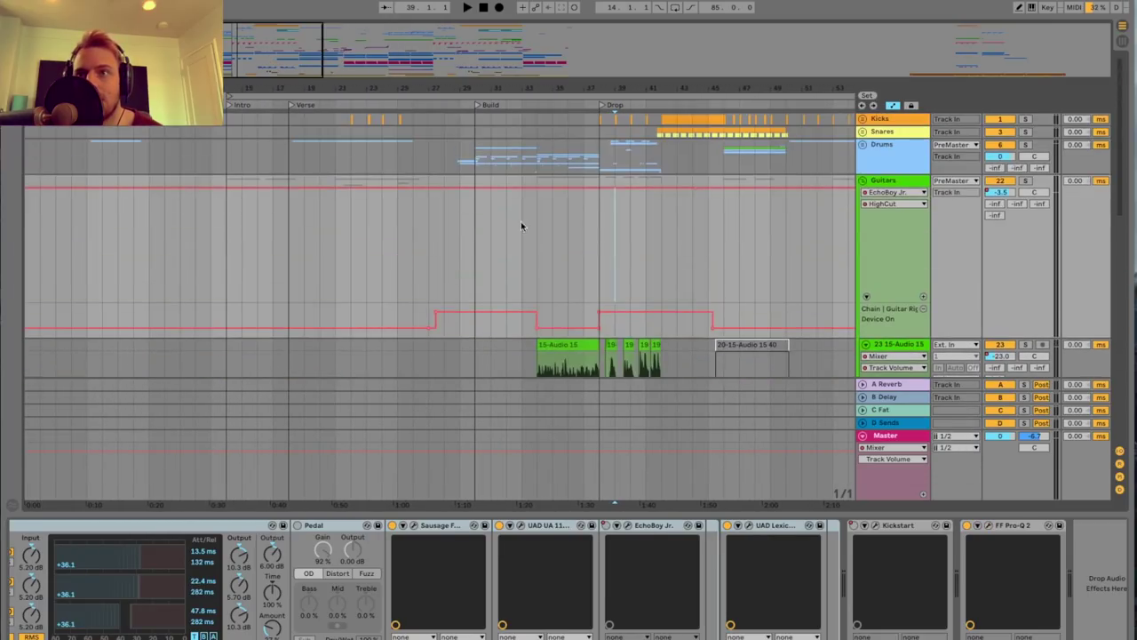
{"action": "left_click", "coordinate": [876, 183]}
{"action": "left_click", "coordinate": [862, 180]}
Set the playback start at bar 38, expand the Horns group, and play it soloed.
{"action": "left_click_drag", "start_coordinate": [268, 56], "coordinate": [267, 75]}
{"action": "left_click", "coordinate": [566, 191]}
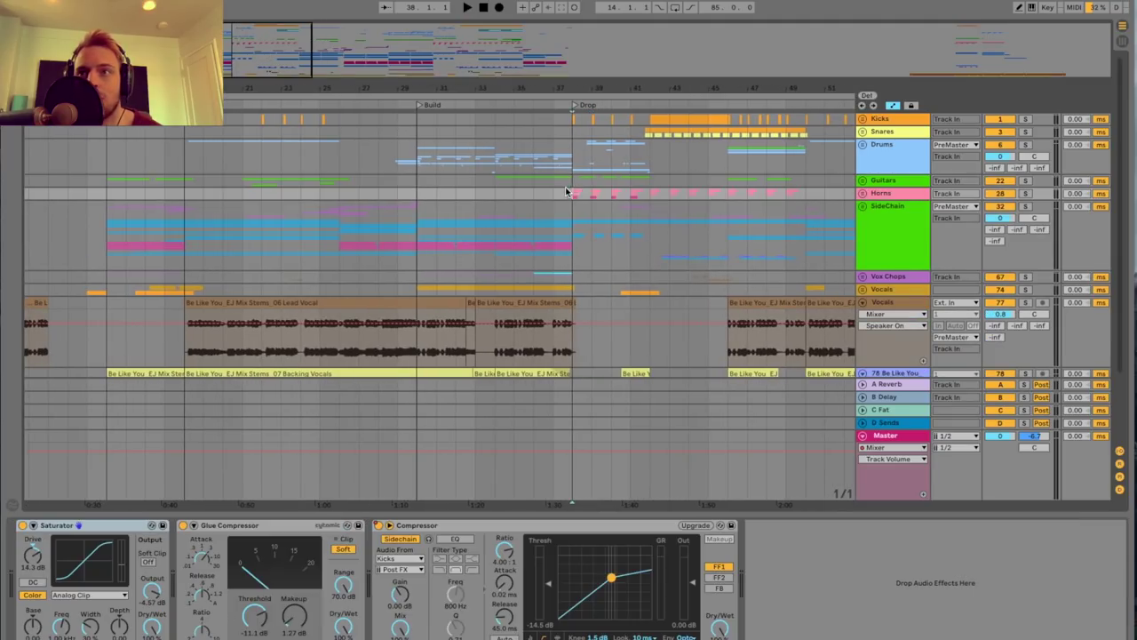
{"action": "left_click", "coordinate": [864, 193]}
{"action": "left_click", "coordinate": [1026, 194]}
{"action": "key", "text": "space"}
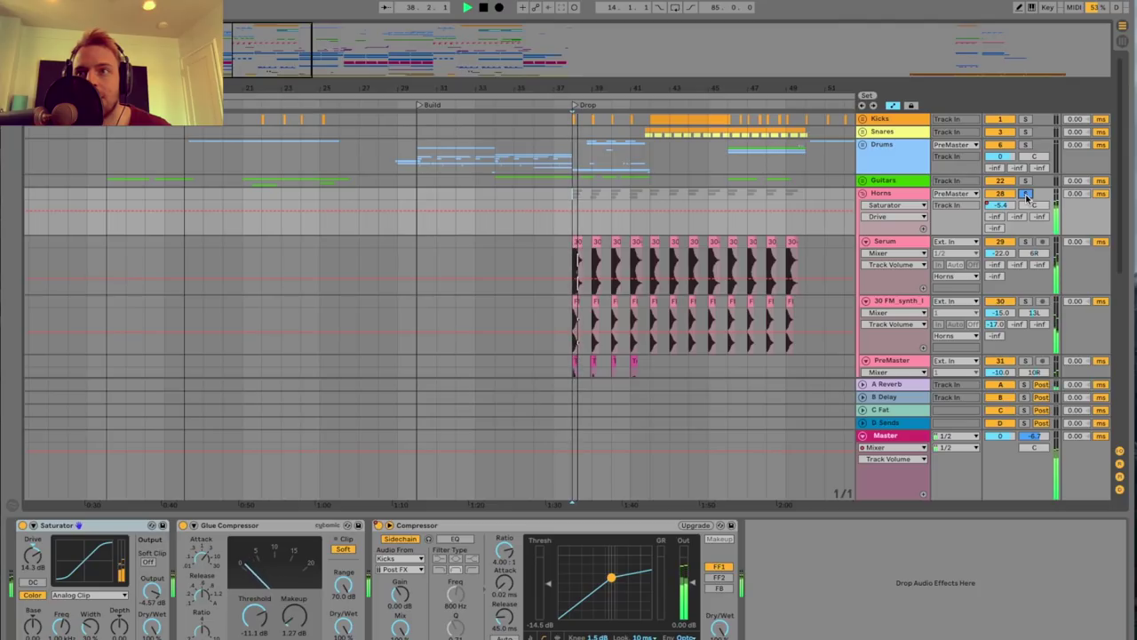
Unsolo the Horns group, stop playback, and bring its individual tracks' Drop clips into closer view.
{"action": "left_click", "coordinate": [1027, 195]}
{"action": "left_click_drag", "start_coordinate": [270, 71], "coordinate": [270, 86]}
{"action": "scroll", "coordinate": [389, 188], "scroll_direction": "right", "scroll_amount": 3}
{"action": "left_click_drag", "start_coordinate": [373, 88], "coordinate": [302, 189]}
{"action": "key", "text": "space"}
{"action": "left_click_drag", "start_coordinate": [286, 88], "coordinate": [262, 184]}
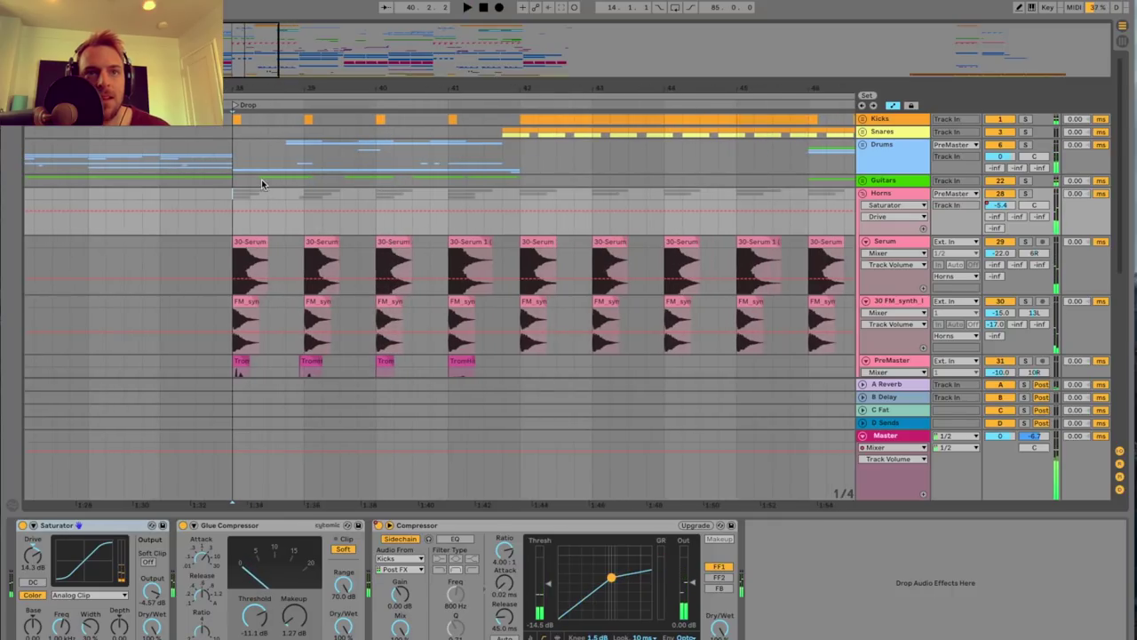
{"action": "scroll", "coordinate": [302, 204], "scroll_direction": "left", "scroll_amount": 3}
{"action": "scroll", "coordinate": [349, 214], "scroll_direction": "down", "scroll_amount": 2}
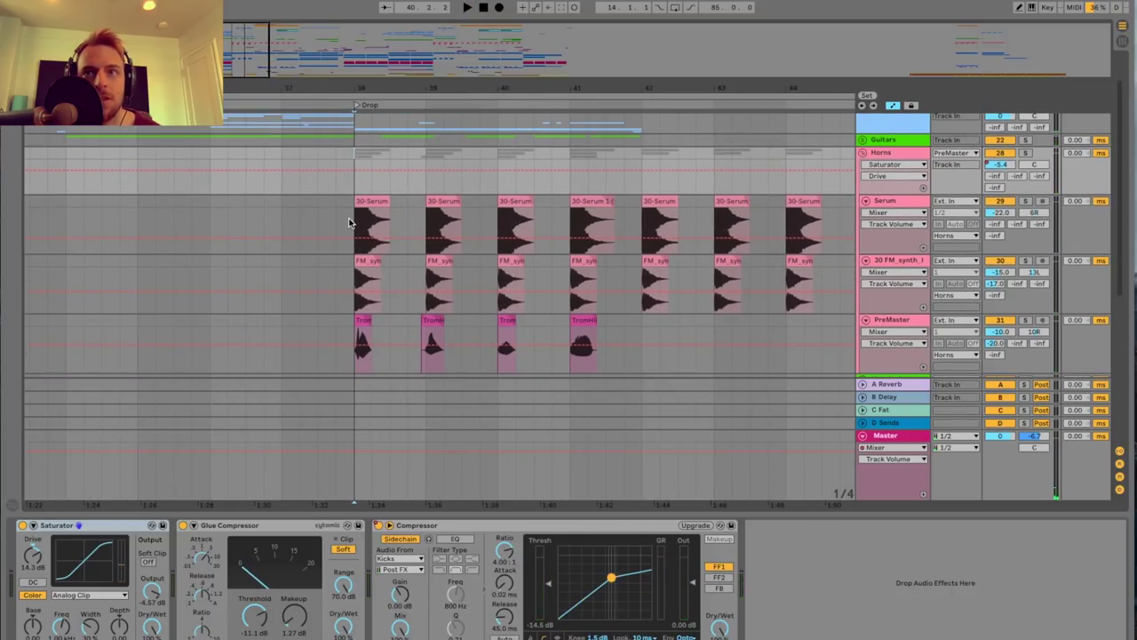
Solo the Serum track in the Horns group and play it from the Drop marker at bar 38.
{"action": "left_click", "coordinate": [349, 222]}
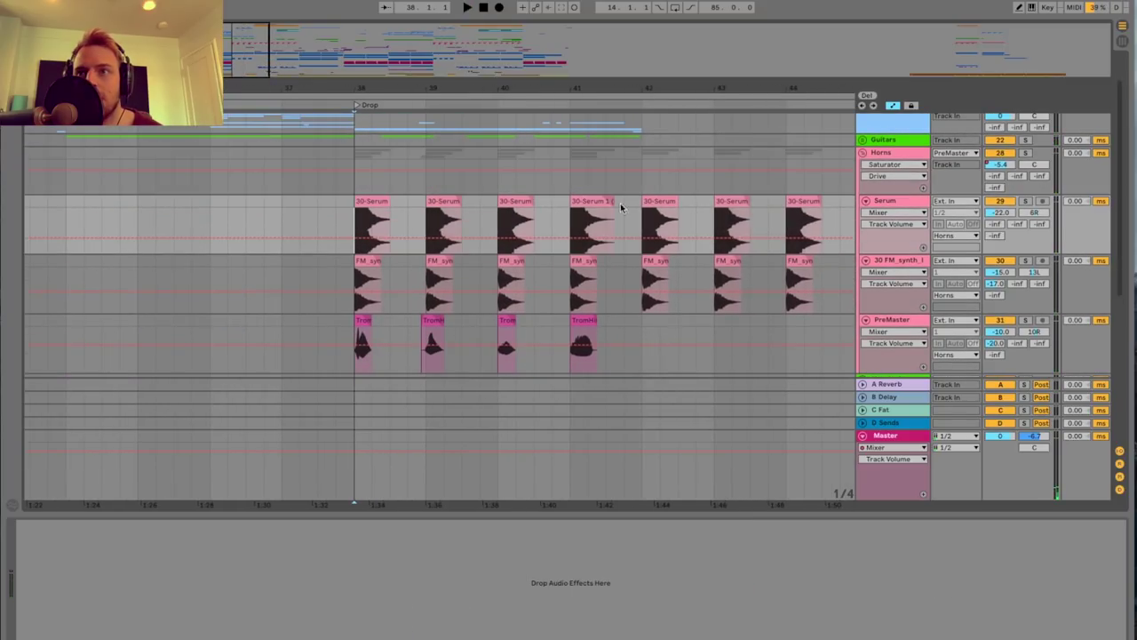
{"action": "left_click", "coordinate": [1026, 200]}
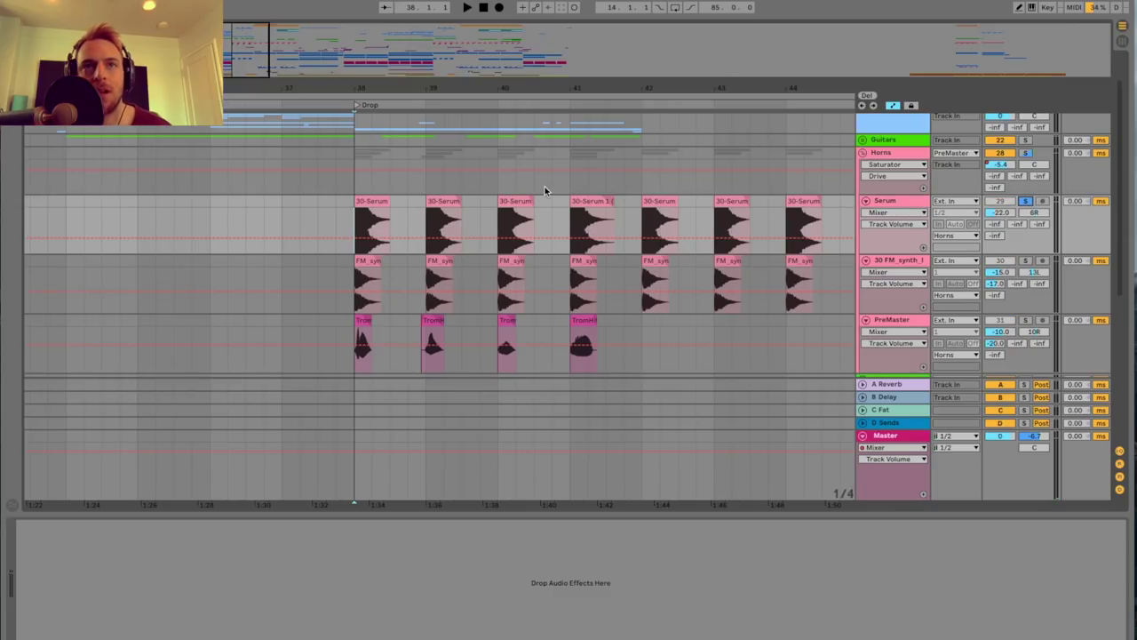
{"action": "left_click_drag", "start_coordinate": [244, 70], "coordinate": [241, 84]}
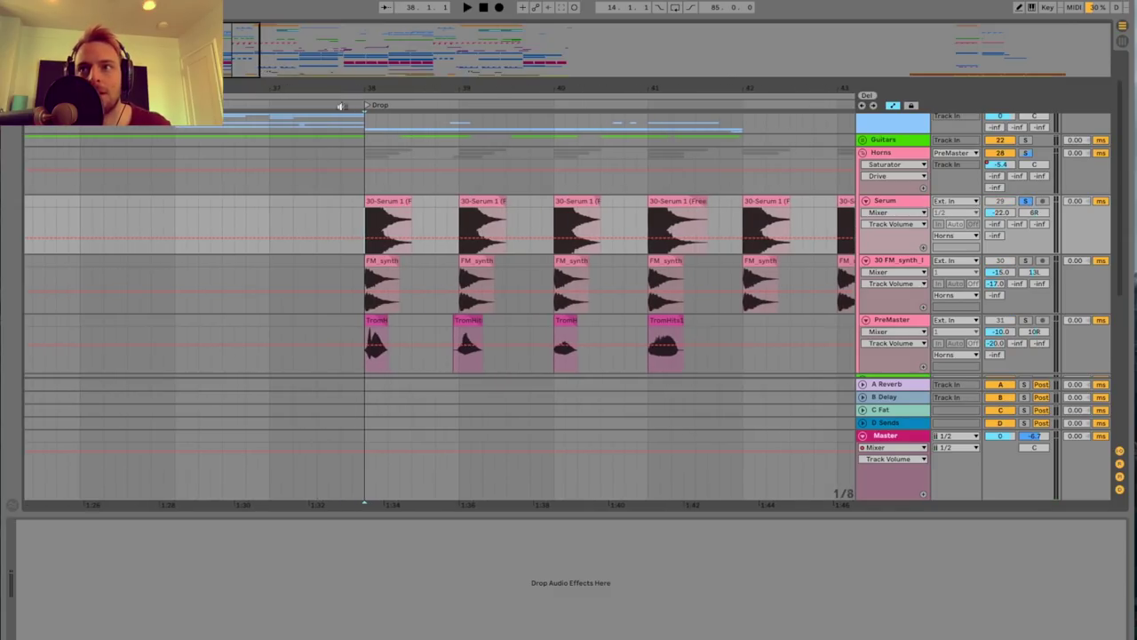
{"action": "key", "text": "space"}
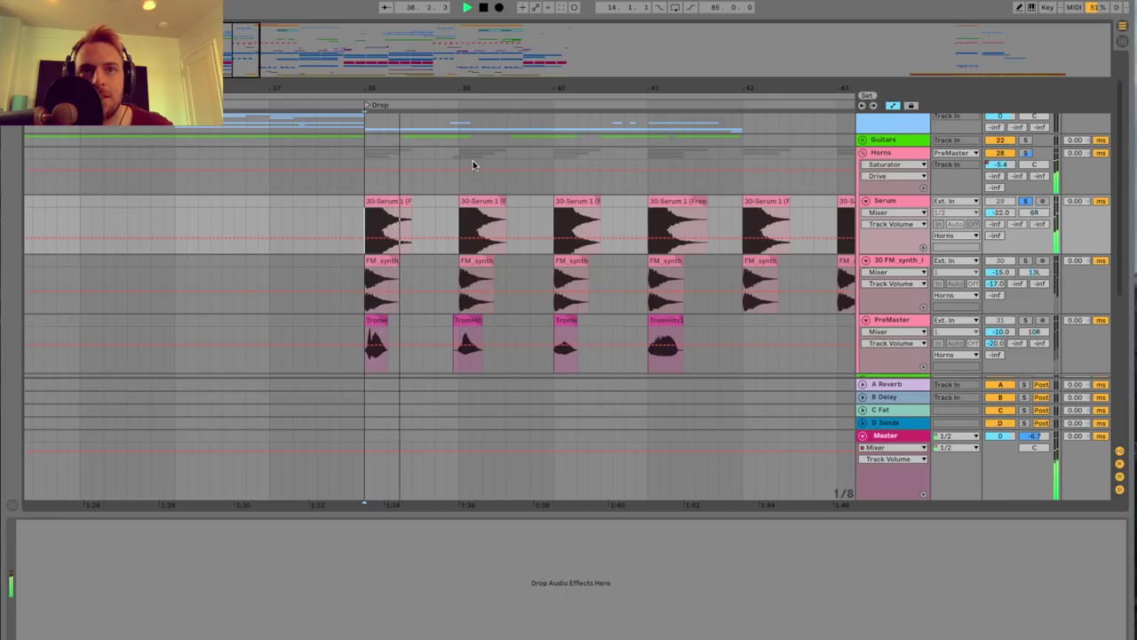
{"action": "left_click_drag", "start_coordinate": [225, 54], "coordinate": [225, 66]}
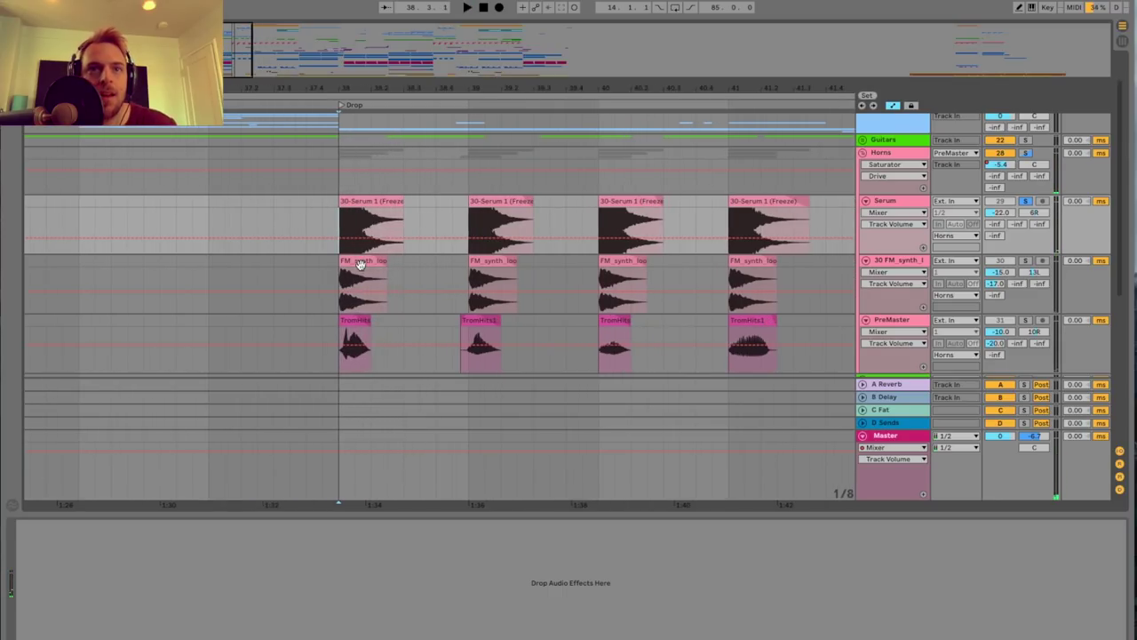
Solo the 30 FM_synth track instead and play its clips from the Drop marker.
{"action": "left_click", "coordinate": [898, 262]}
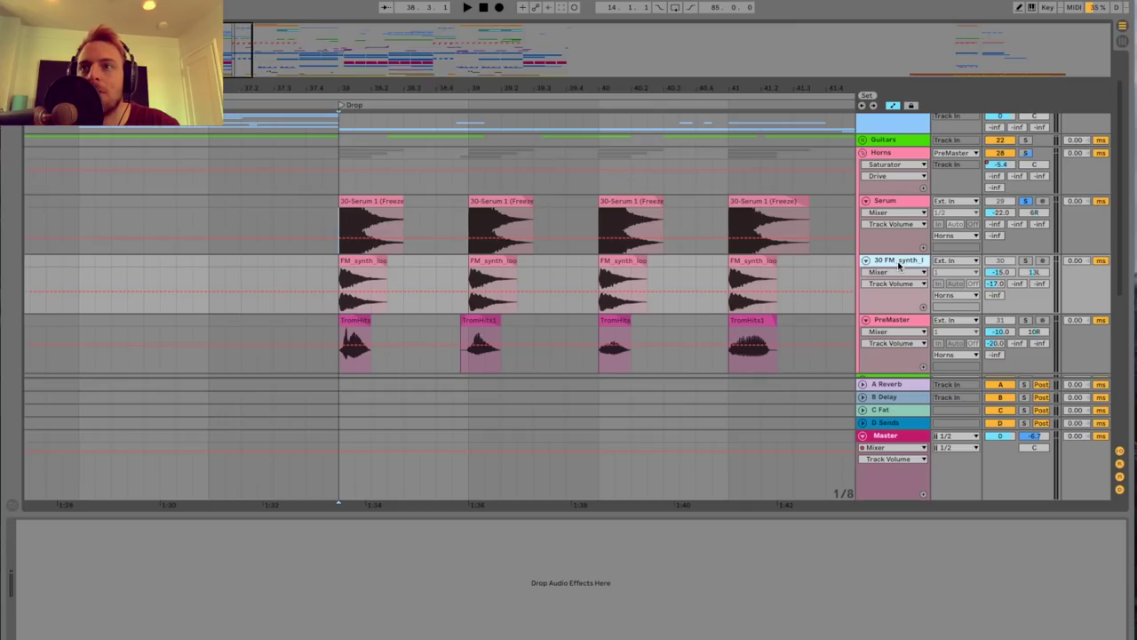
{"action": "left_click", "coordinate": [1027, 262]}
{"action": "key", "text": "space"}
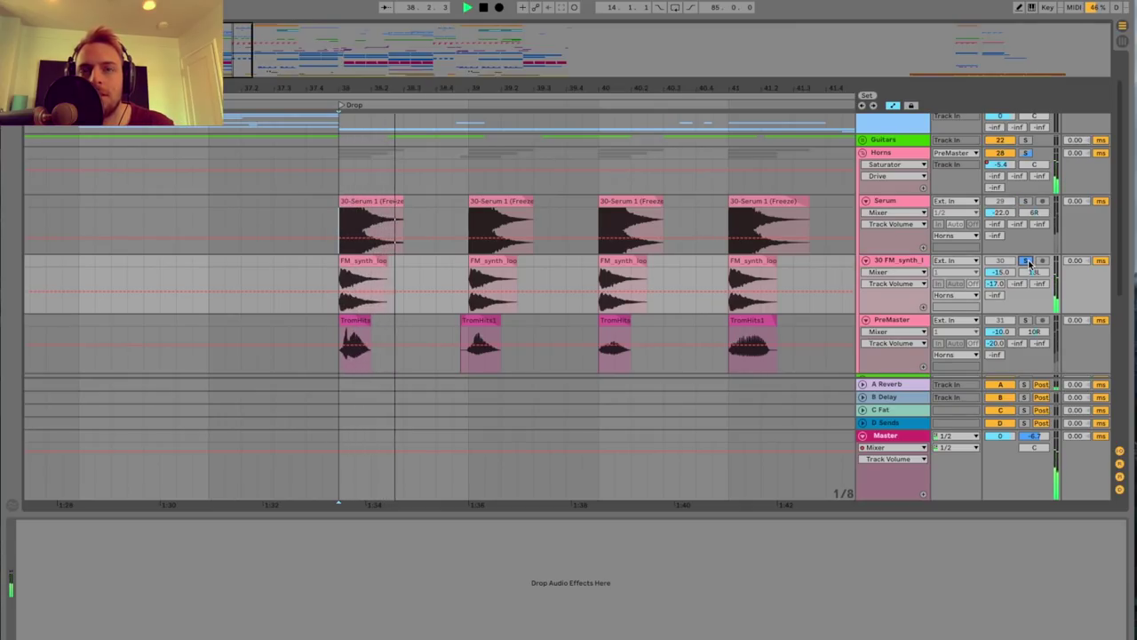
{"action": "key", "text": "space"}
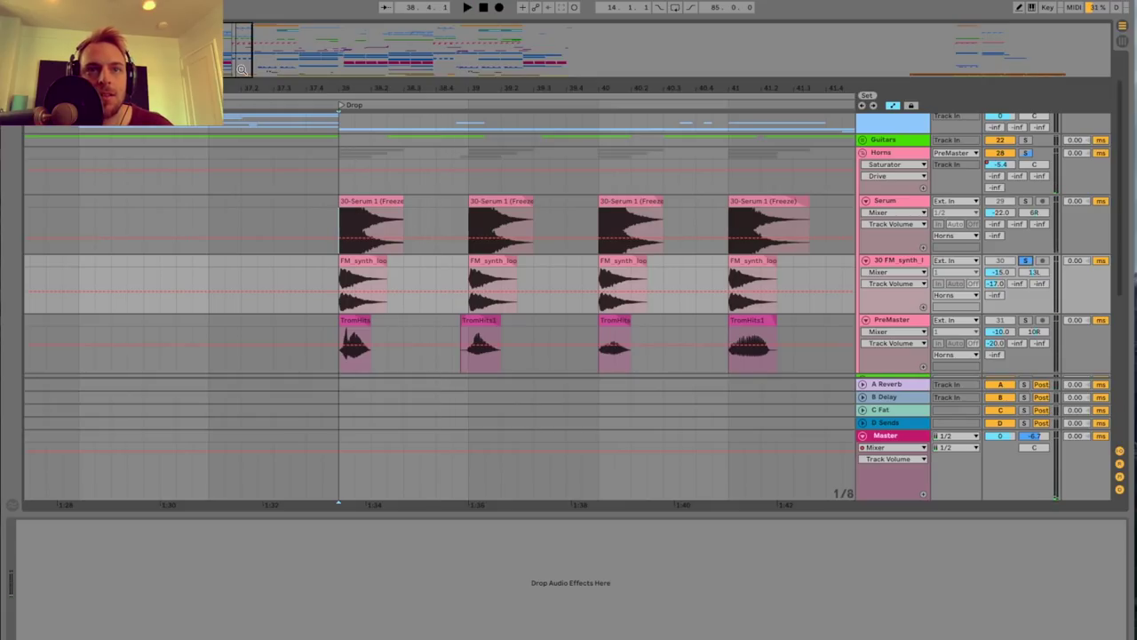
Solo the PreMaster track holding the TromHits clips and play it from bar 38.
{"action": "left_click_drag", "start_coordinate": [242, 69], "coordinate": [240, 75]}
{"action": "scroll", "coordinate": [325, 203], "scroll_direction": "down", "scroll_amount": 2}
{"action": "scroll", "coordinate": [343, 203], "scroll_direction": "up", "scroll_amount": 1}
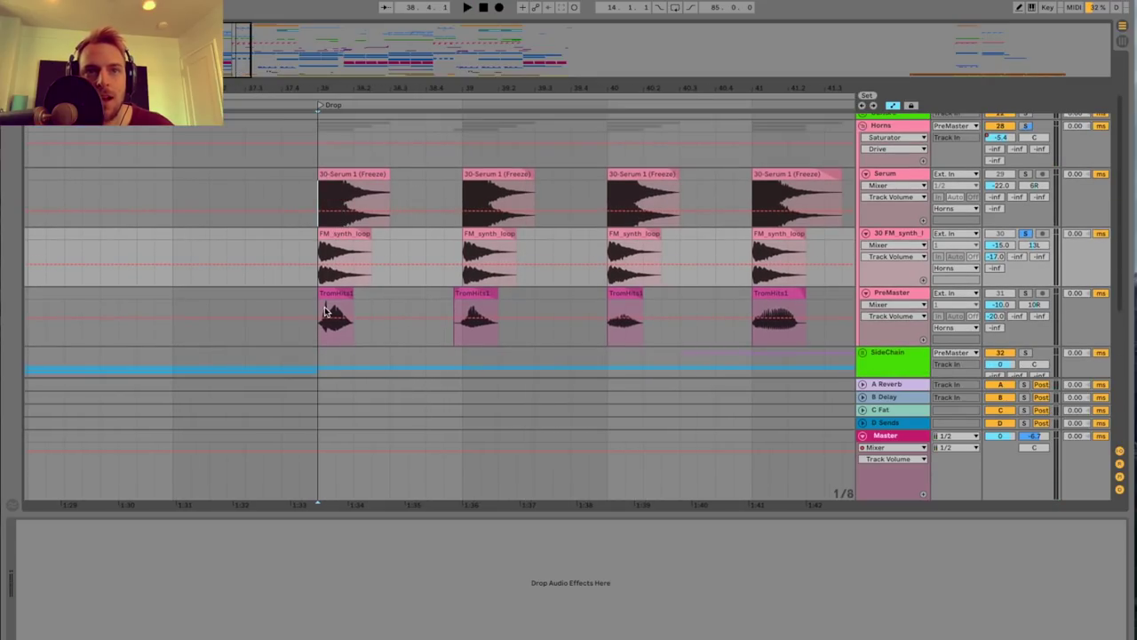
{"action": "left_click", "coordinate": [325, 310]}
{"action": "left_click", "coordinate": [1027, 294]}
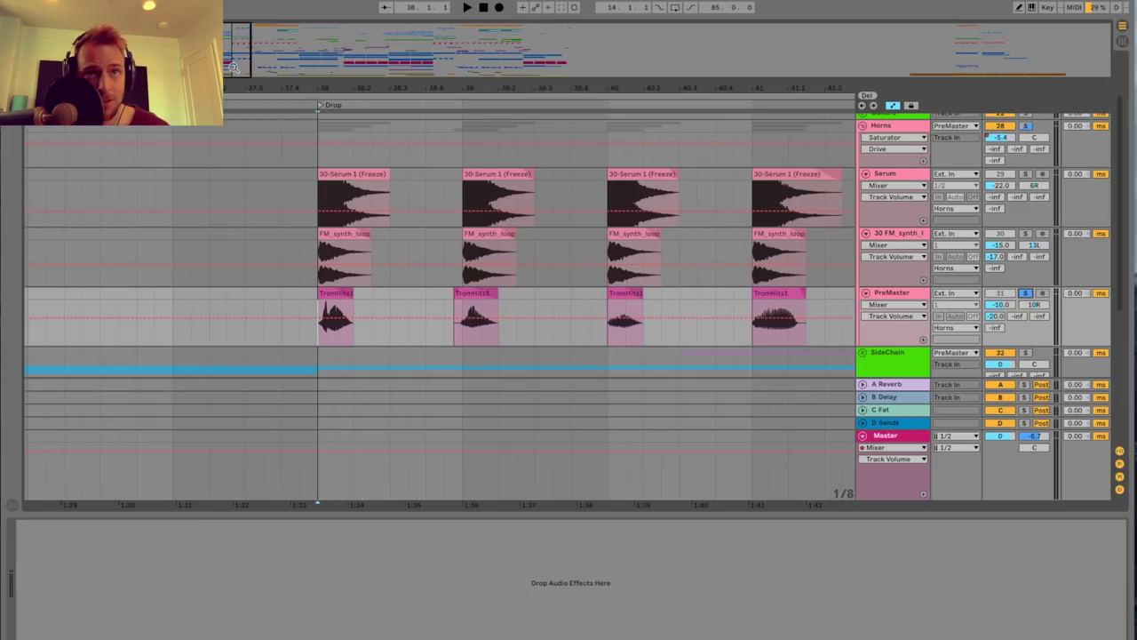
{"action": "left_click_drag", "start_coordinate": [234, 68], "coordinate": [238, 75]}
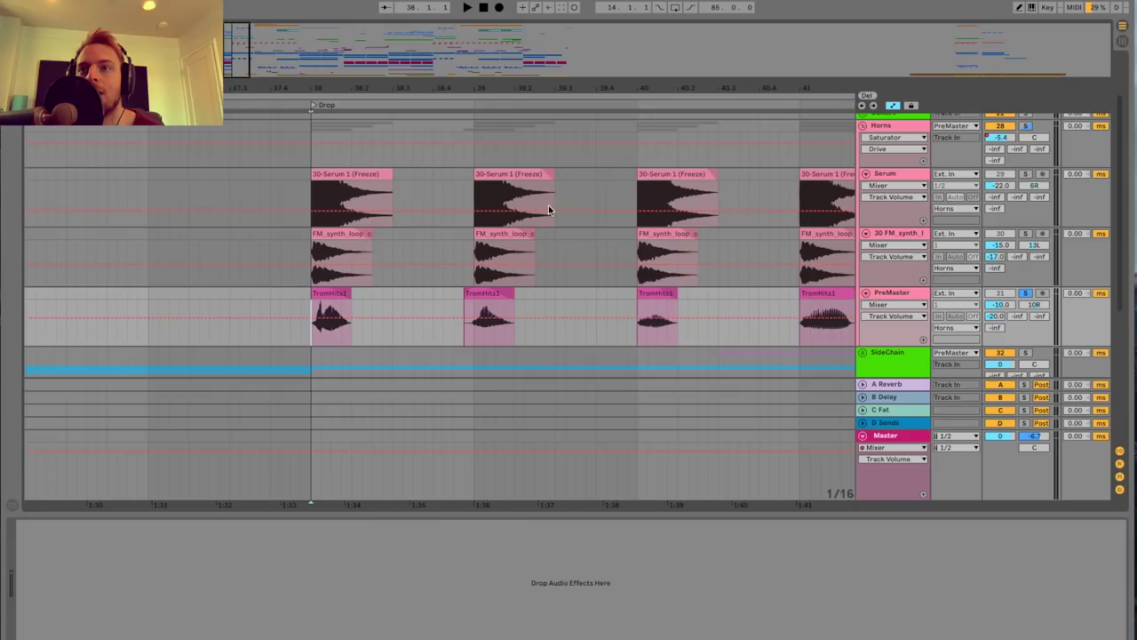
{"action": "key", "text": "space"}
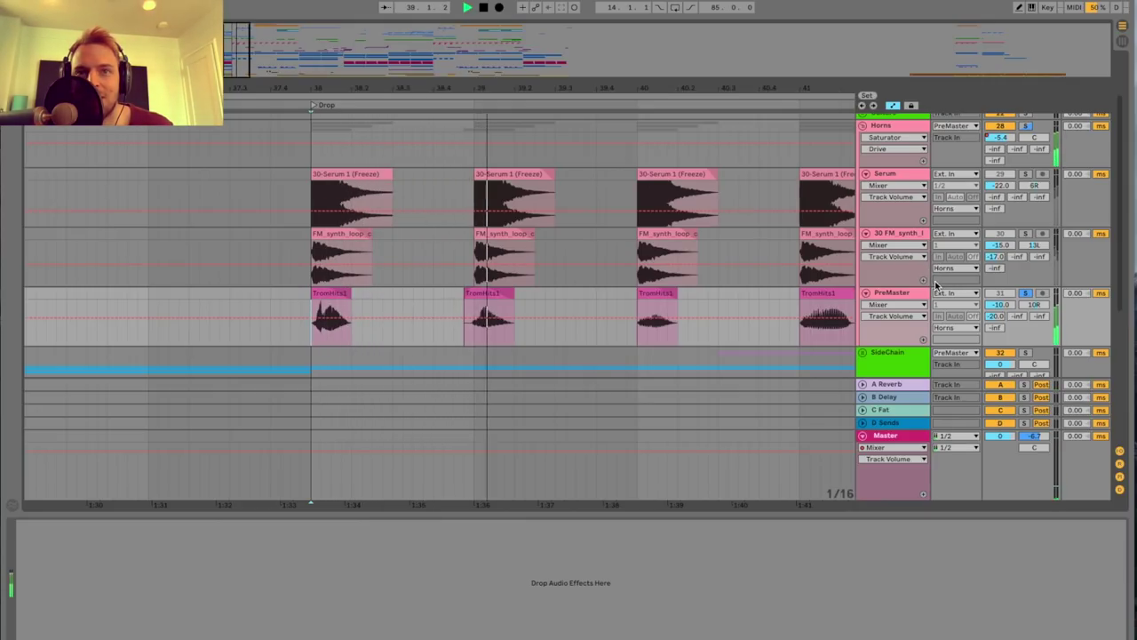
{"action": "key", "text": "space"}
{"action": "left_click_drag", "start_coordinate": [239, 77], "coordinate": [239, 71]}
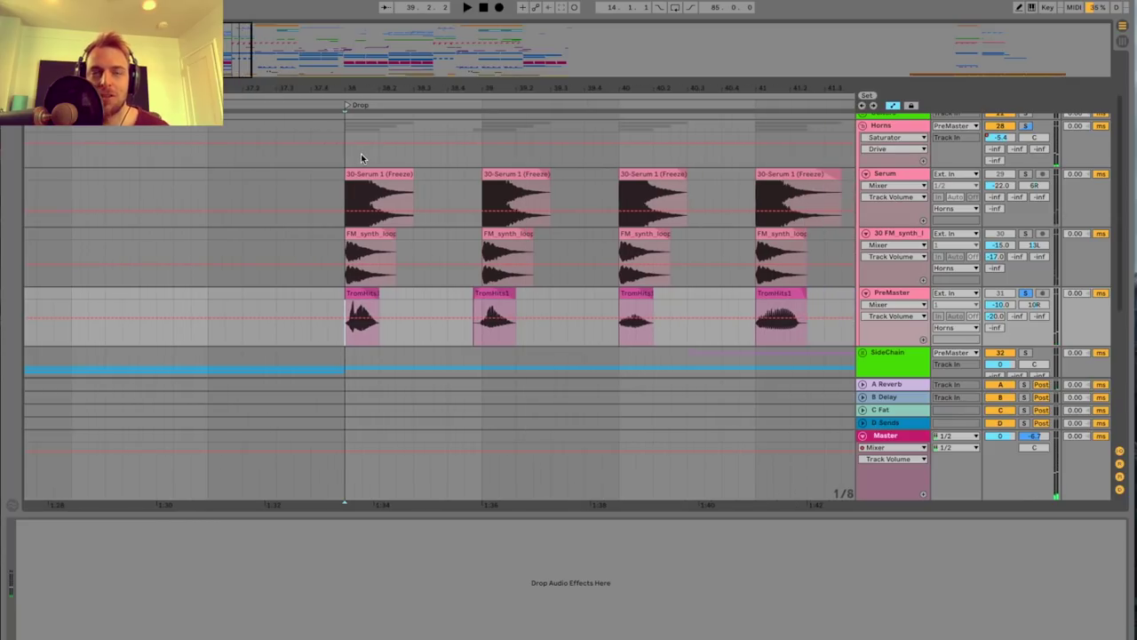
Select the Horns group and examine its effect chain, starting with the Saturator.
{"action": "scroll", "coordinate": [360, 159], "scroll_direction": "up", "scroll_amount": 3}
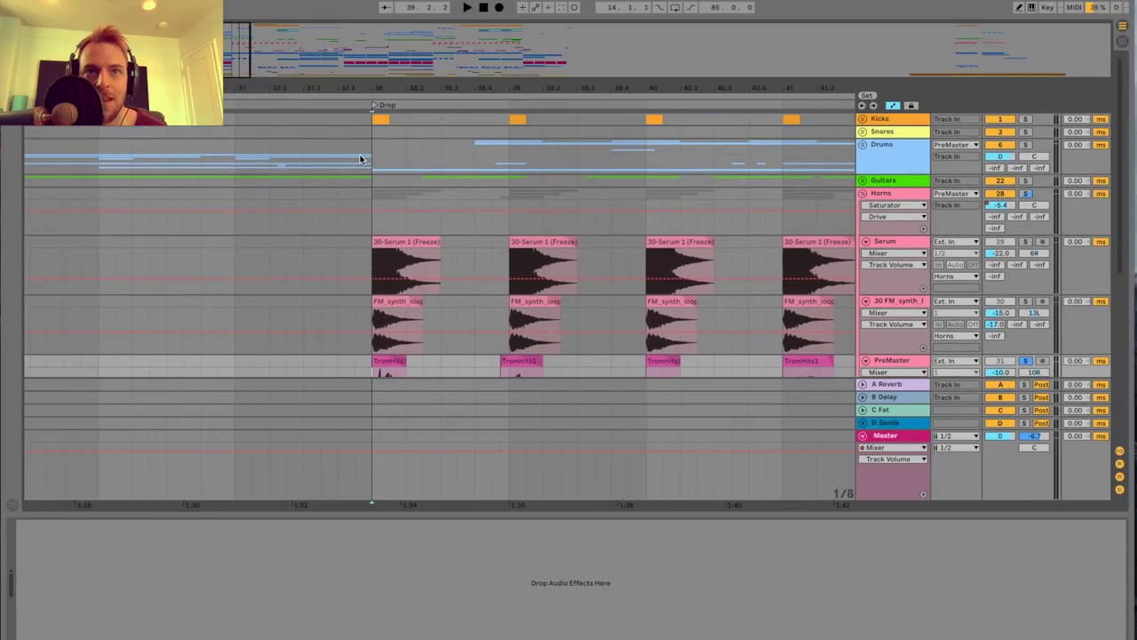
{"action": "scroll", "coordinate": [359, 159], "scroll_direction": "down", "scroll_amount": 2}
{"action": "scroll", "coordinate": [363, 158], "scroll_direction": "down", "scroll_amount": 1}
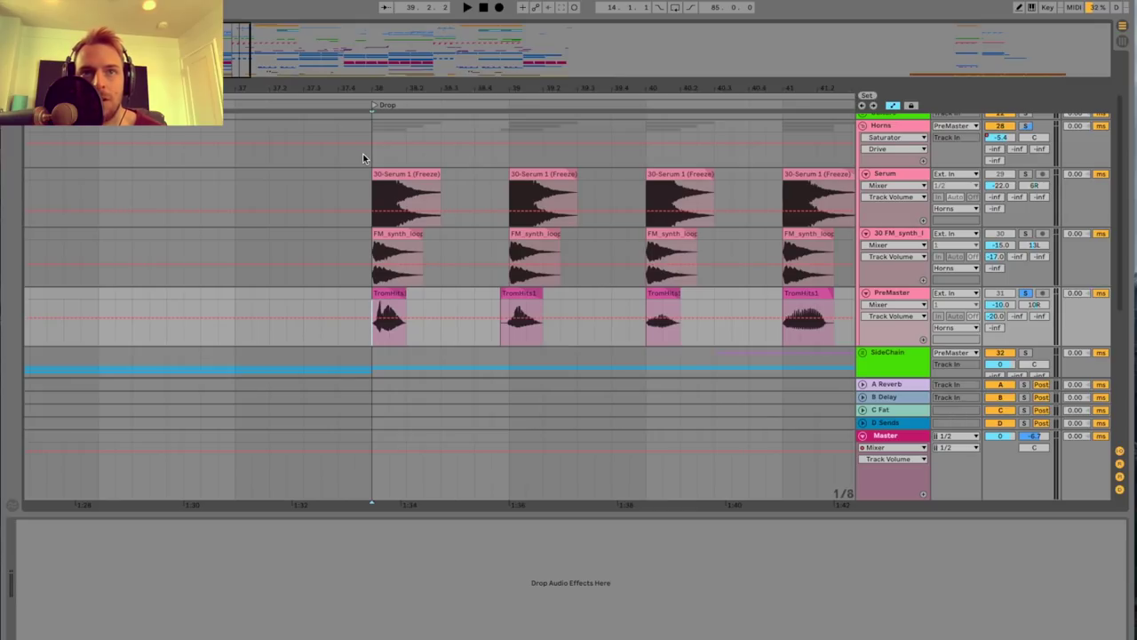
{"action": "scroll", "coordinate": [760, 206], "scroll_direction": "up", "scroll_amount": 2}
{"action": "left_click", "coordinate": [924, 183]}
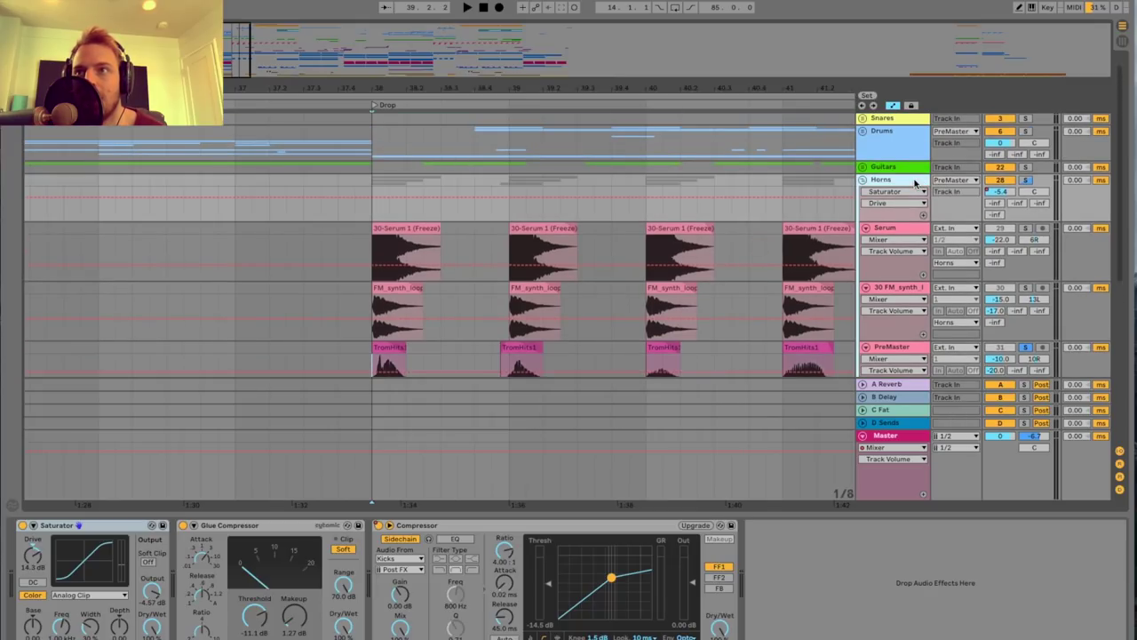
{"action": "left_click", "coordinate": [110, 525]}
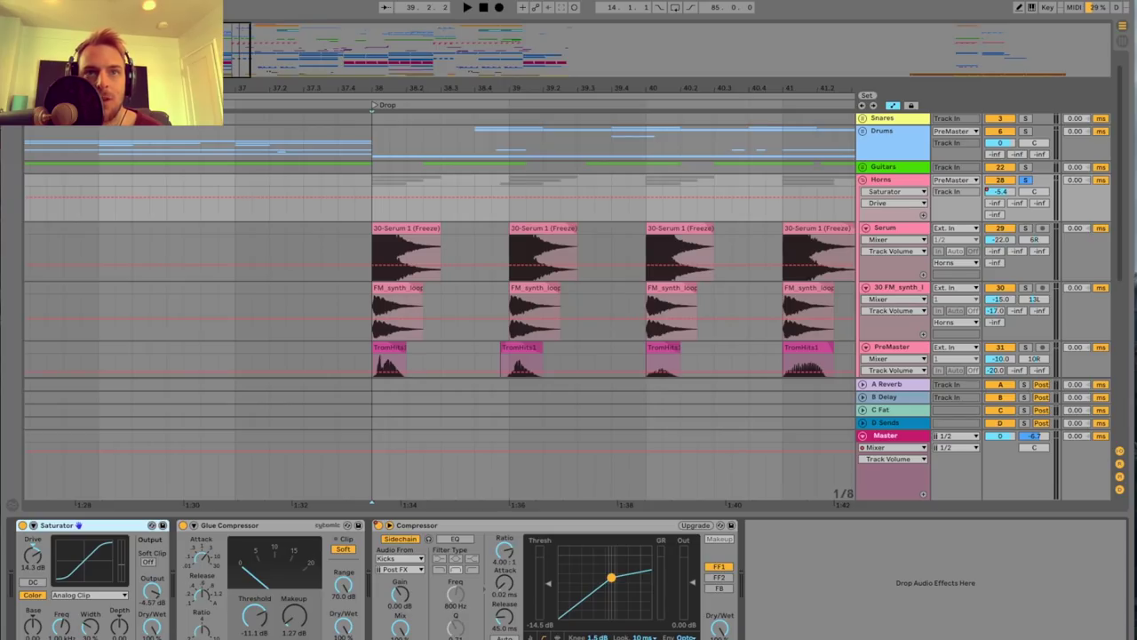
Play the soloed Horns group from the Drop to hear its three layers through the group effects.
{"action": "scroll", "coordinate": [305, 180], "scroll_direction": "up", "scroll_amount": 2}
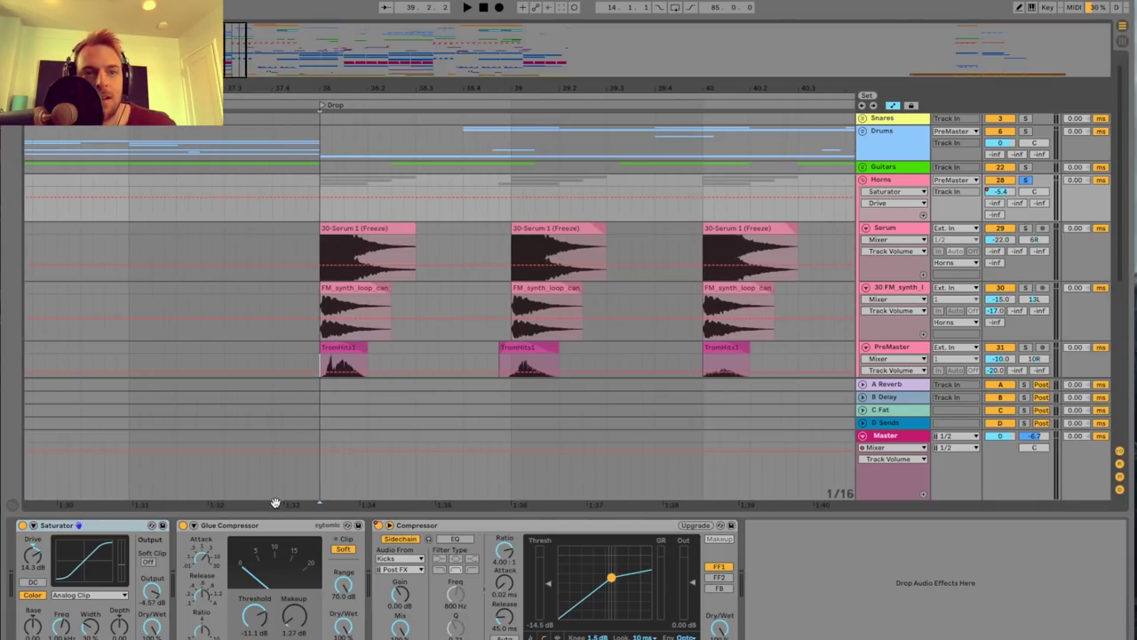
{"action": "key", "text": "space"}
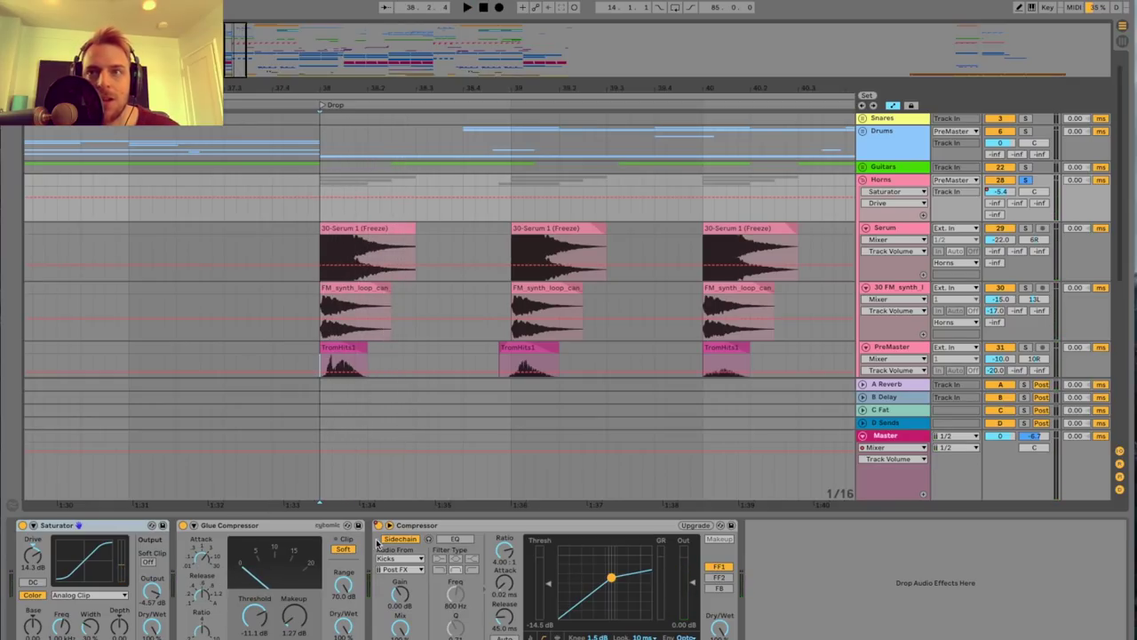
{"action": "left_click", "coordinate": [904, 180]}
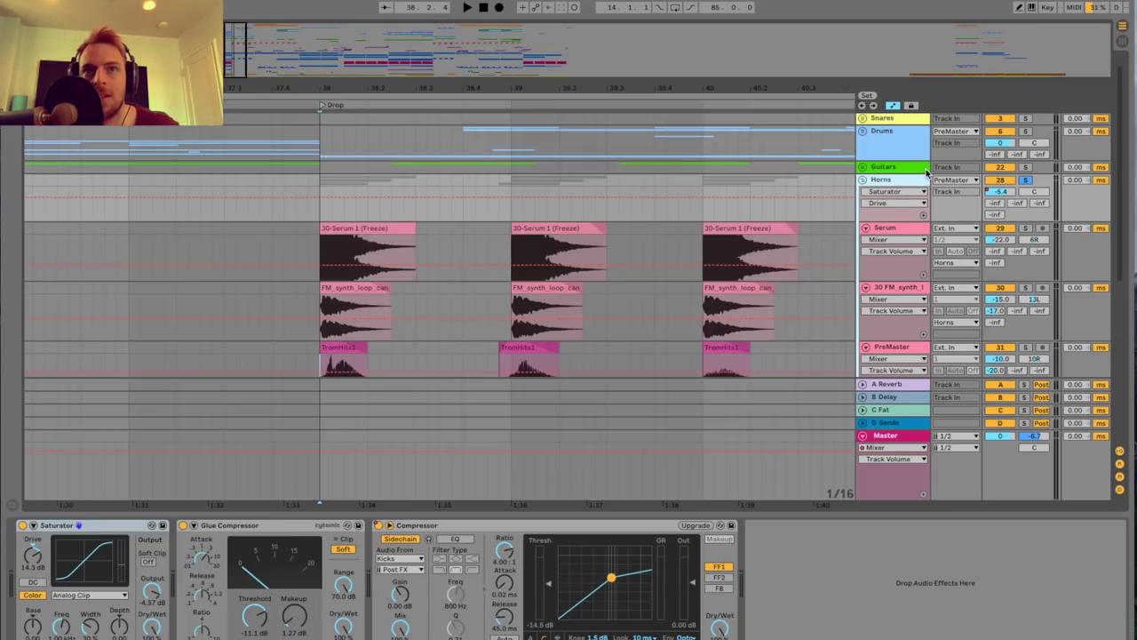
{"action": "key", "text": "space"}
{"action": "scroll", "coordinate": [588, 185], "scroll_direction": "right", "scroll_amount": 1}
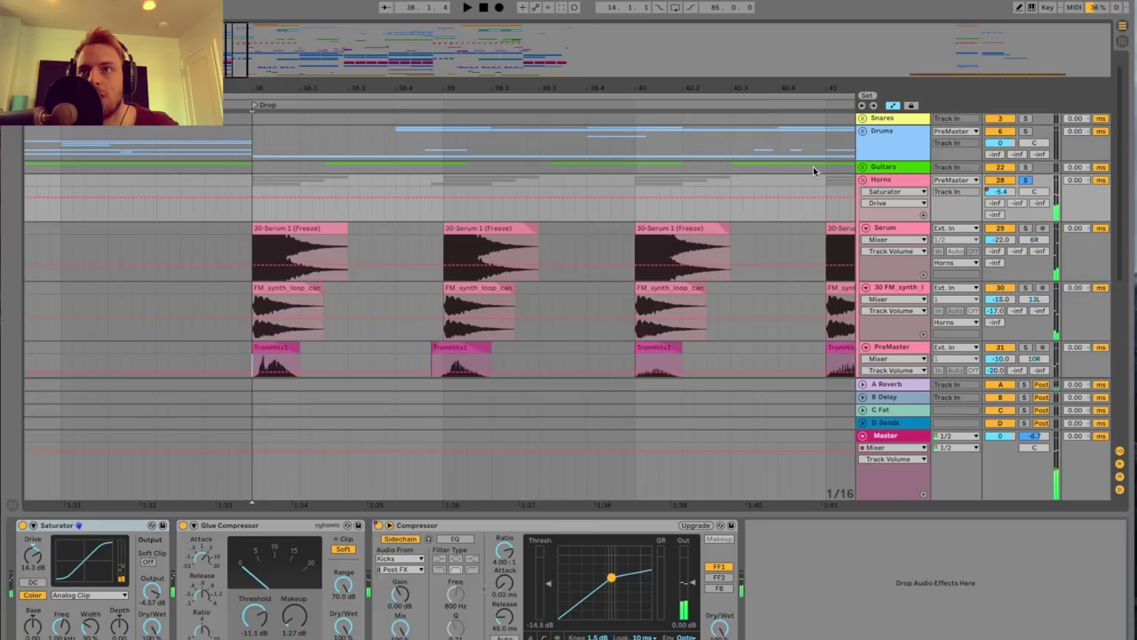
Solo the Kicks and Horns groups together and play the Drop to hear the sidechain compression.
{"action": "scroll", "coordinate": [817, 172], "scroll_direction": "up", "scroll_amount": 1}
{"action": "left_click", "coordinate": [1026, 119]}
{"action": "left_click", "coordinate": [1026, 193]}
{"action": "key", "text": "space"}
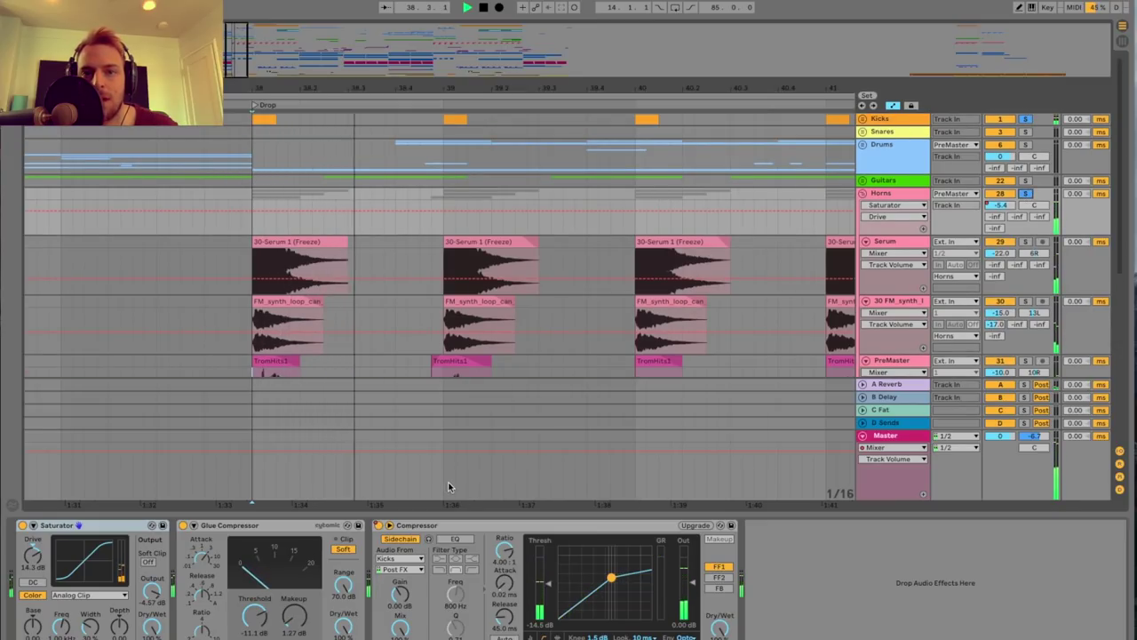
{"action": "key", "text": "space"}
Collapse the Horns group, then select the SideChain group and expand it to reveal its subgroups.
{"action": "left_click_drag", "start_coordinate": [232, 54], "coordinate": [233, 36]}
{"action": "left_click", "coordinate": [862, 194]}
{"action": "scroll", "coordinate": [584, 207], "scroll_direction": "left", "scroll_amount": 10}
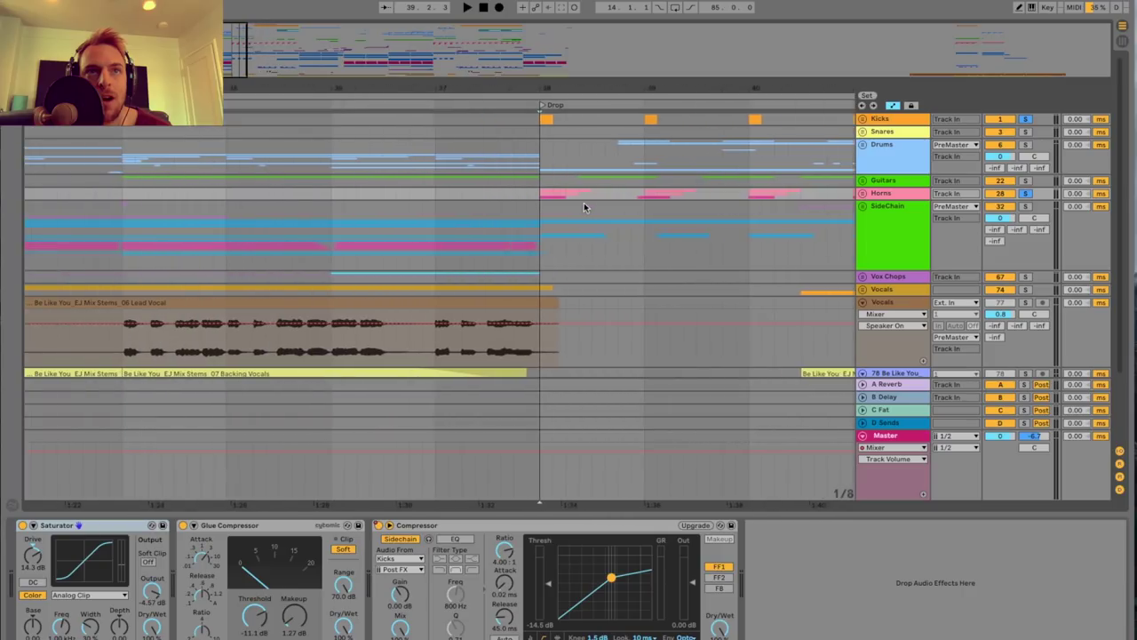
{"action": "left_click_drag", "start_coordinate": [230, 62], "coordinate": [230, 47]}
{"action": "scroll", "coordinate": [268, 203], "scroll_direction": "left", "scroll_amount": 6}
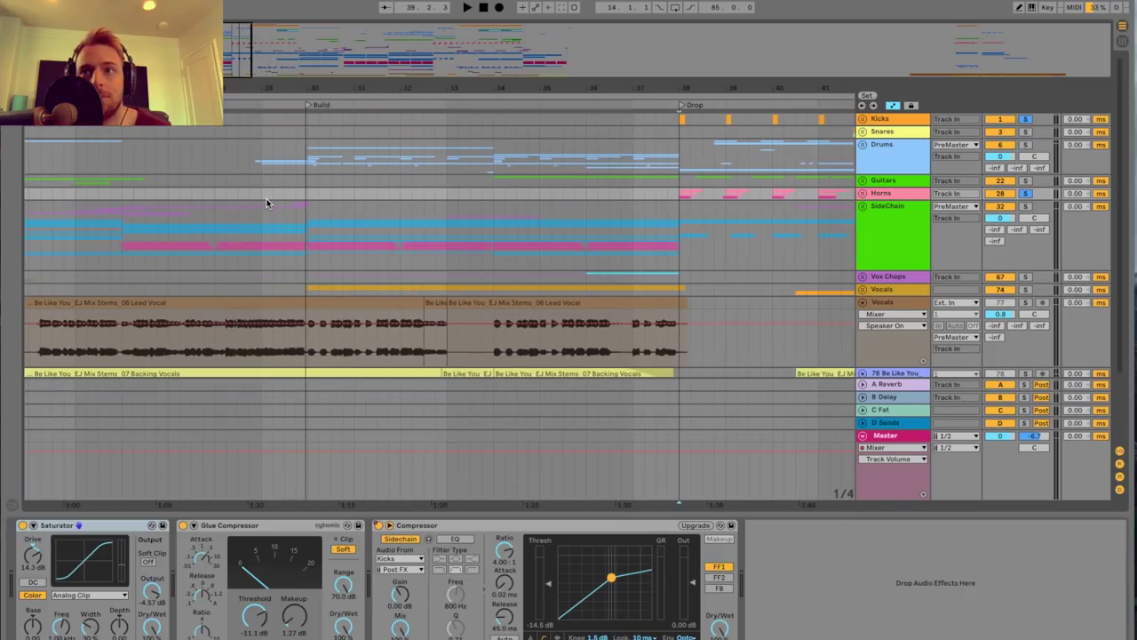
{"action": "left_click", "coordinate": [881, 247]}
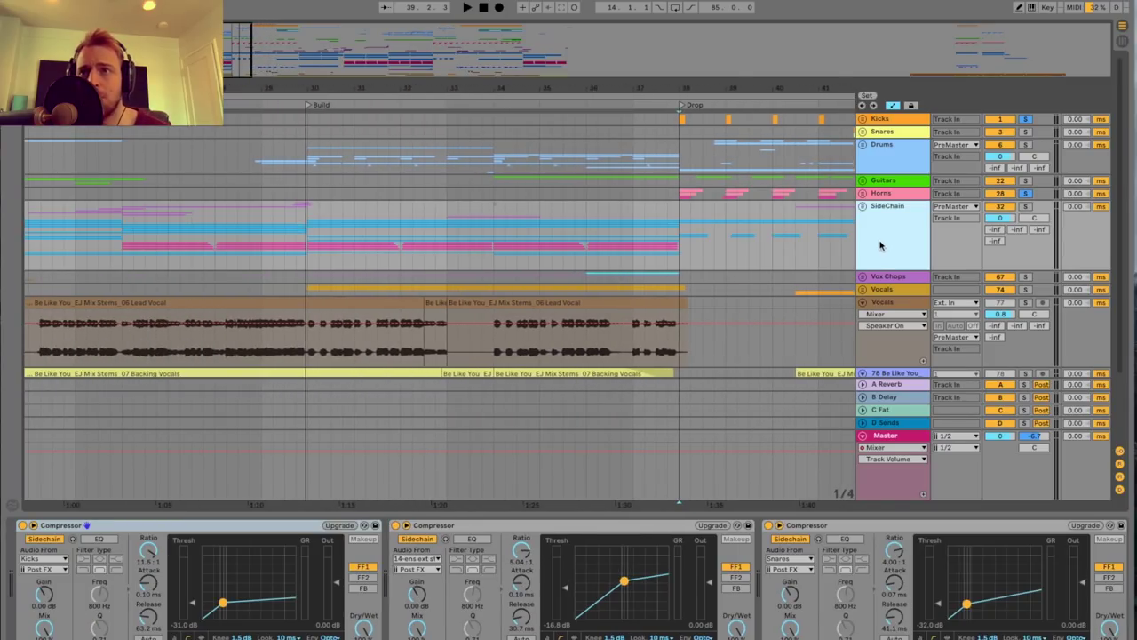
{"action": "left_click", "coordinate": [862, 209]}
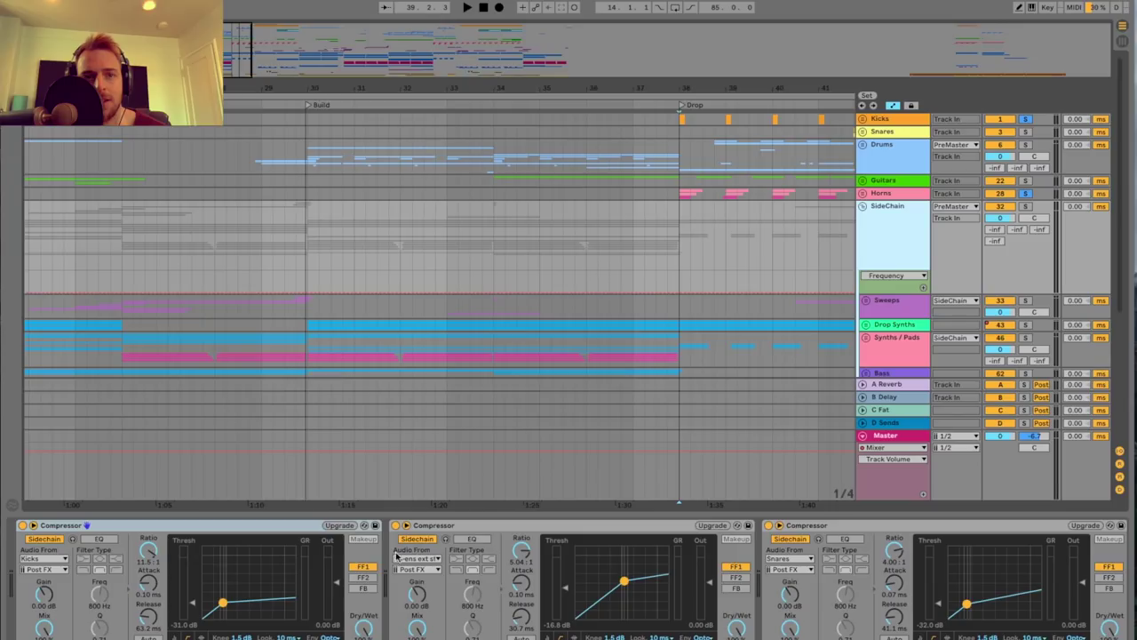
Examine the SideChain group's three sidechain compressors, from the Snares-triggered one back to the Kicks-triggered one.
{"action": "left_click", "coordinate": [844, 527]}
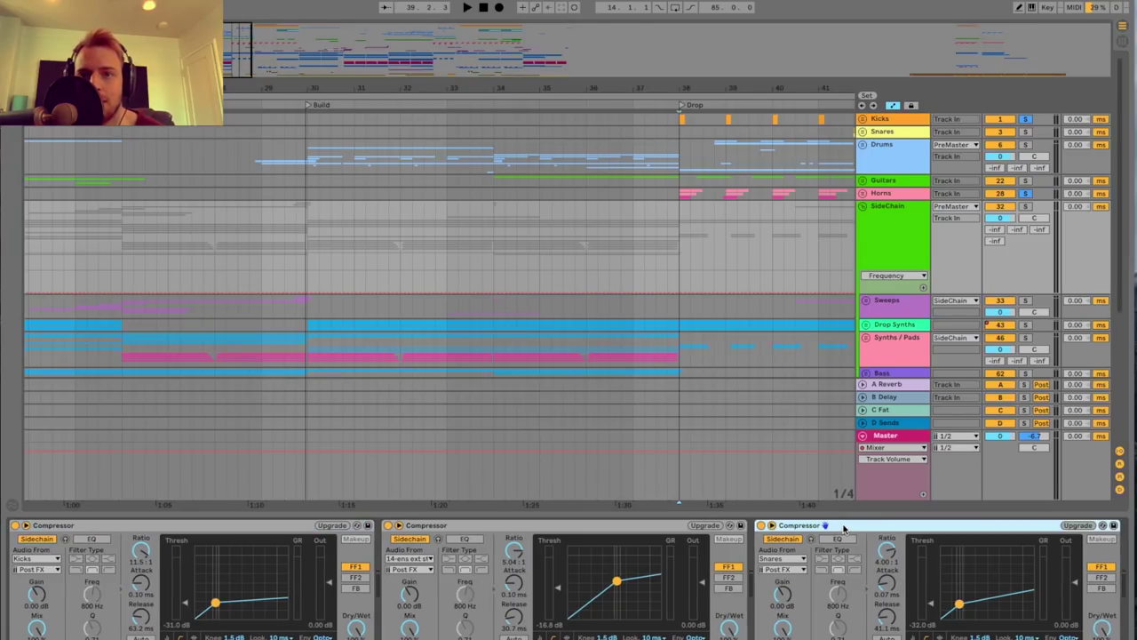
{"action": "left_click", "coordinate": [671, 529]}
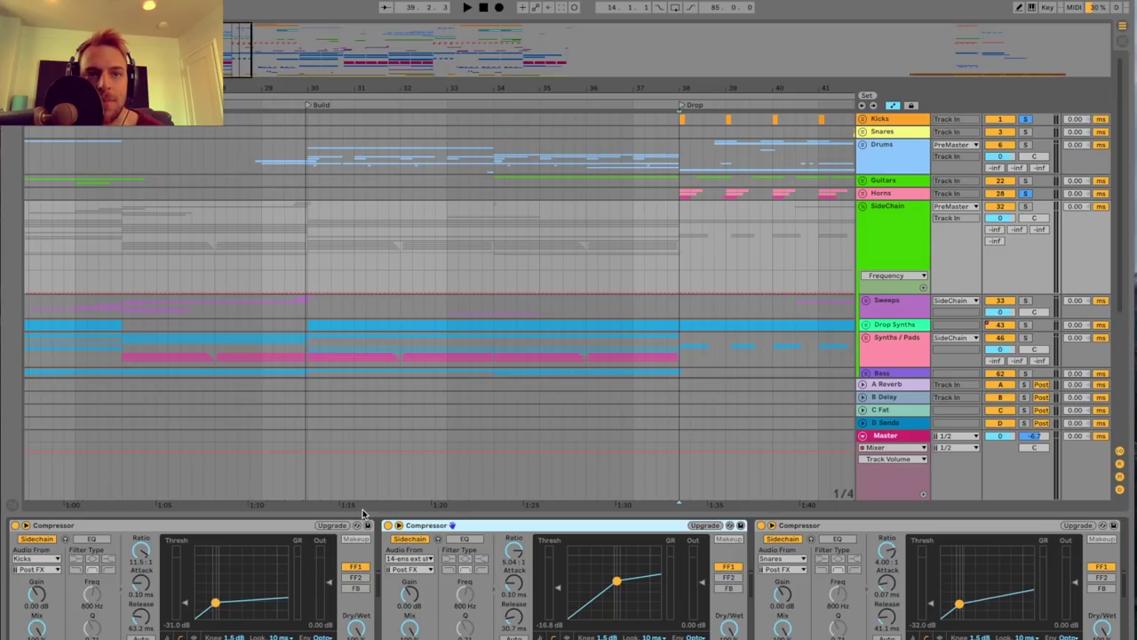
{"action": "left_click", "coordinate": [284, 528]}
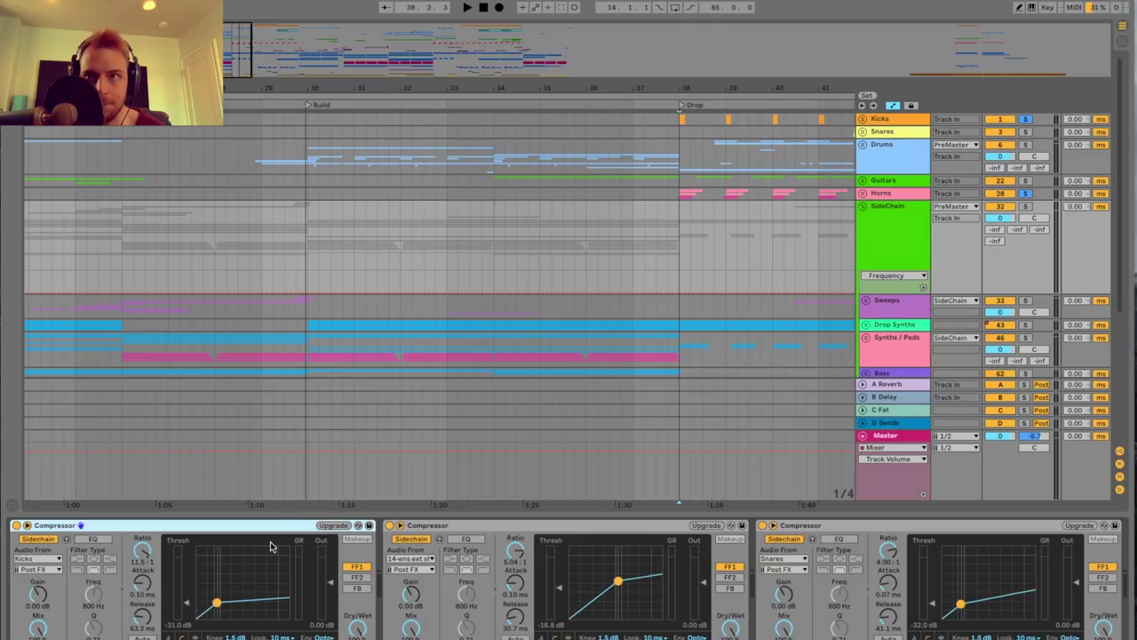
Solo the SideChain group and play it from the Drop marker at bar 38.
{"action": "left_click", "coordinate": [1026, 206]}
{"action": "scroll", "coordinate": [716, 258], "scroll_direction": "right", "scroll_amount": 3}
{"action": "left_click", "coordinate": [612, 264]}
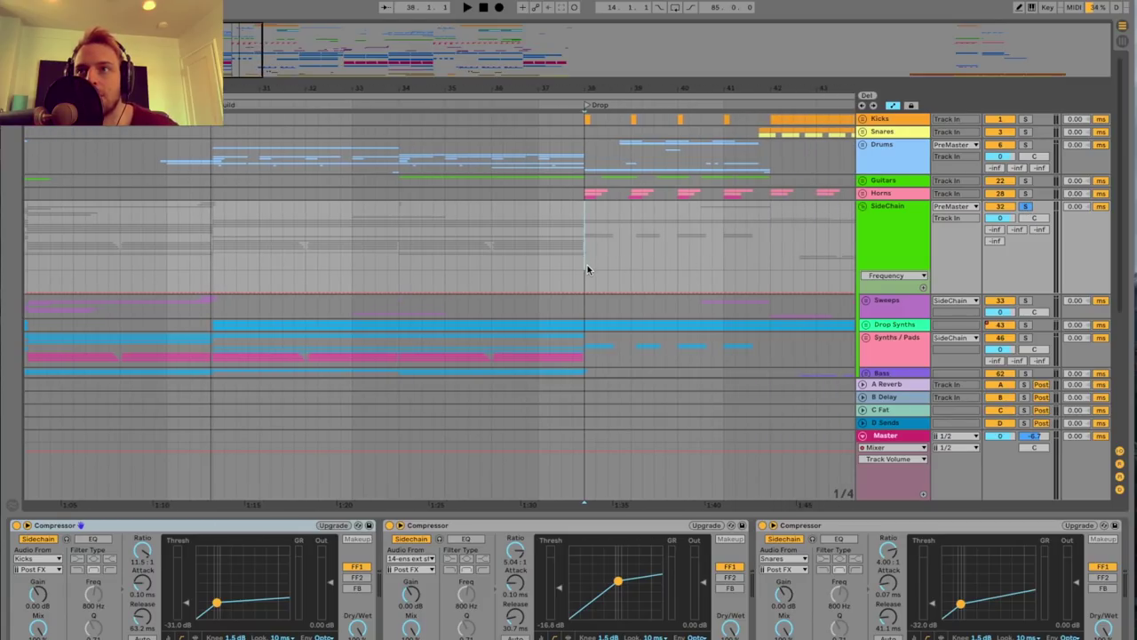
{"action": "key", "text": "space"}
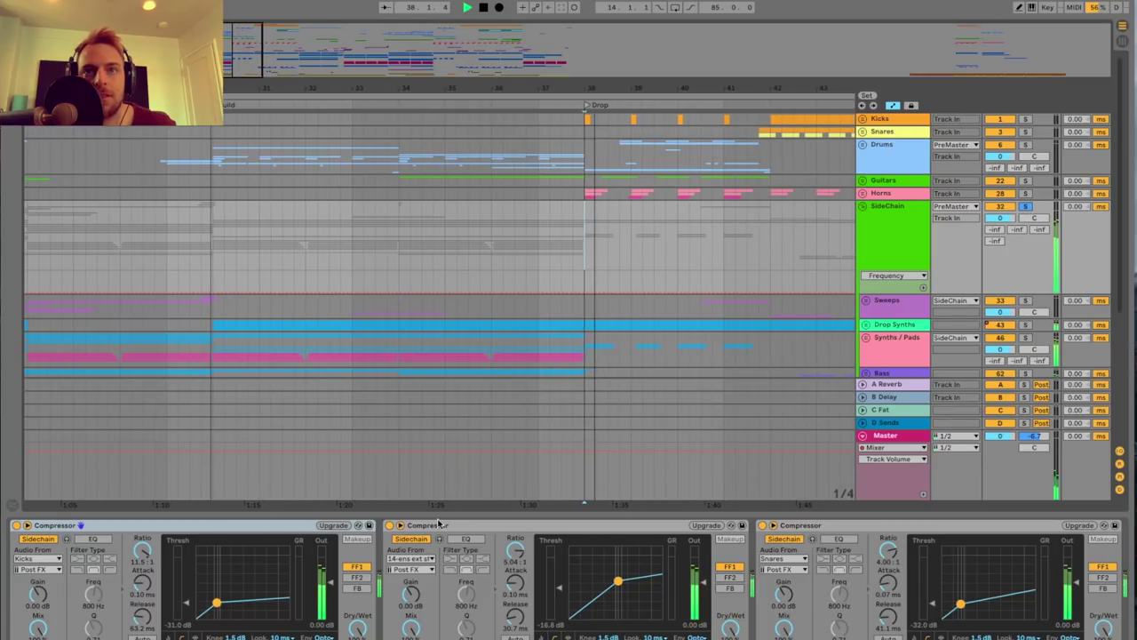
Play the SideChain group from bar 42, and turn its solo off during playback to hear the full mix.
{"action": "scroll", "coordinate": [382, 551], "scroll_direction": "right", "scroll_amount": 4}
{"action": "left_click", "coordinate": [772, 249]}
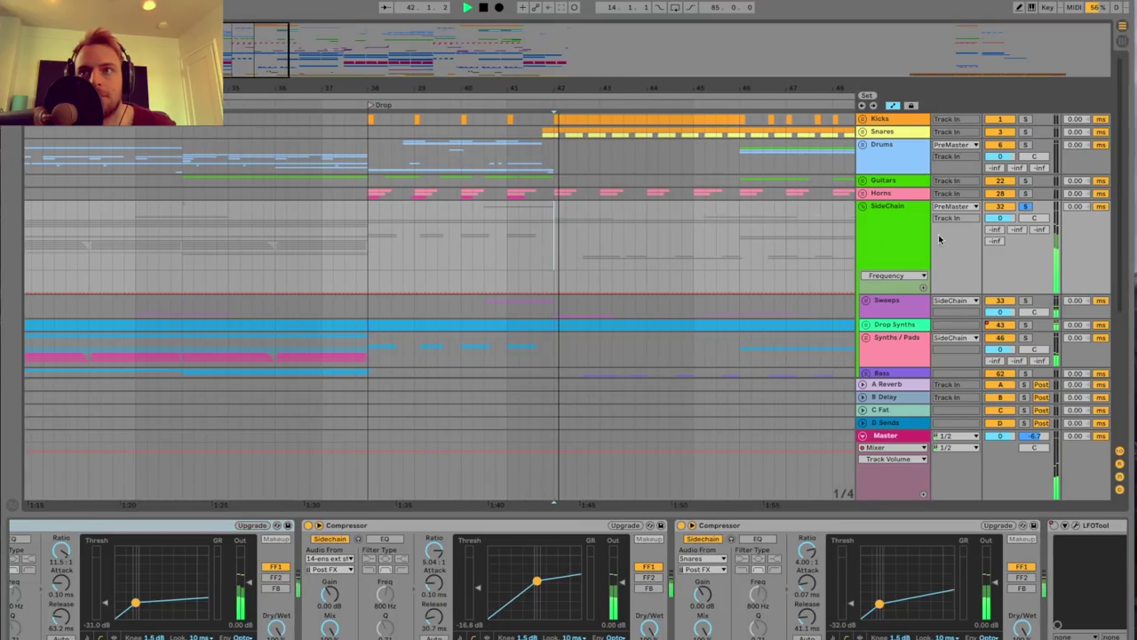
{"action": "left_click", "coordinate": [1026, 207]}
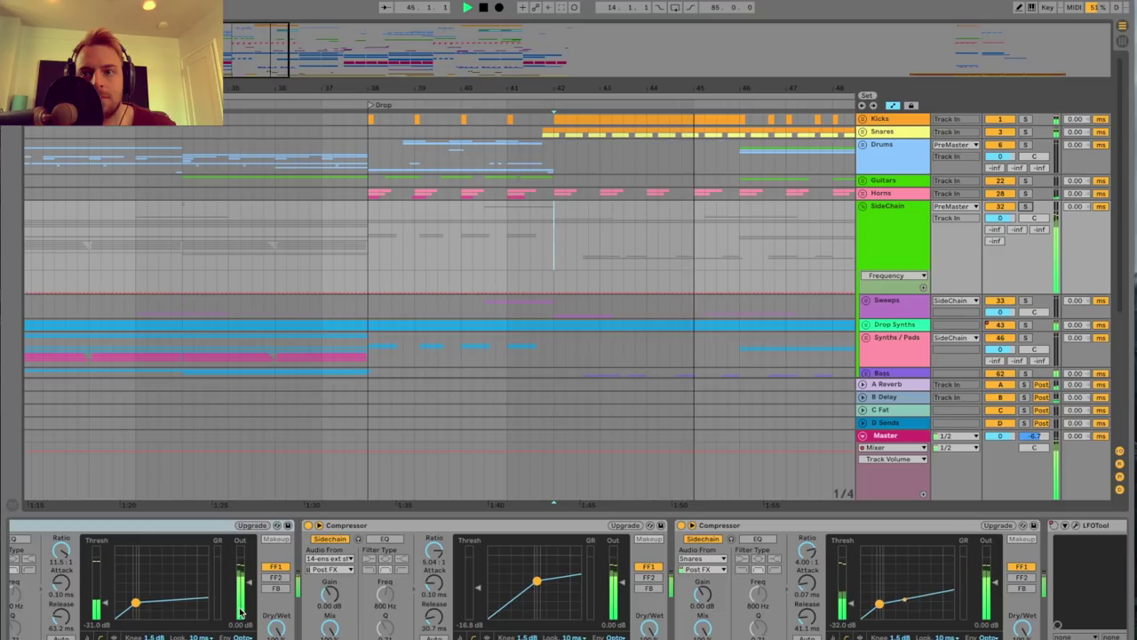
{"action": "left_click_drag", "start_coordinate": [285, 69], "coordinate": [267, 112]}
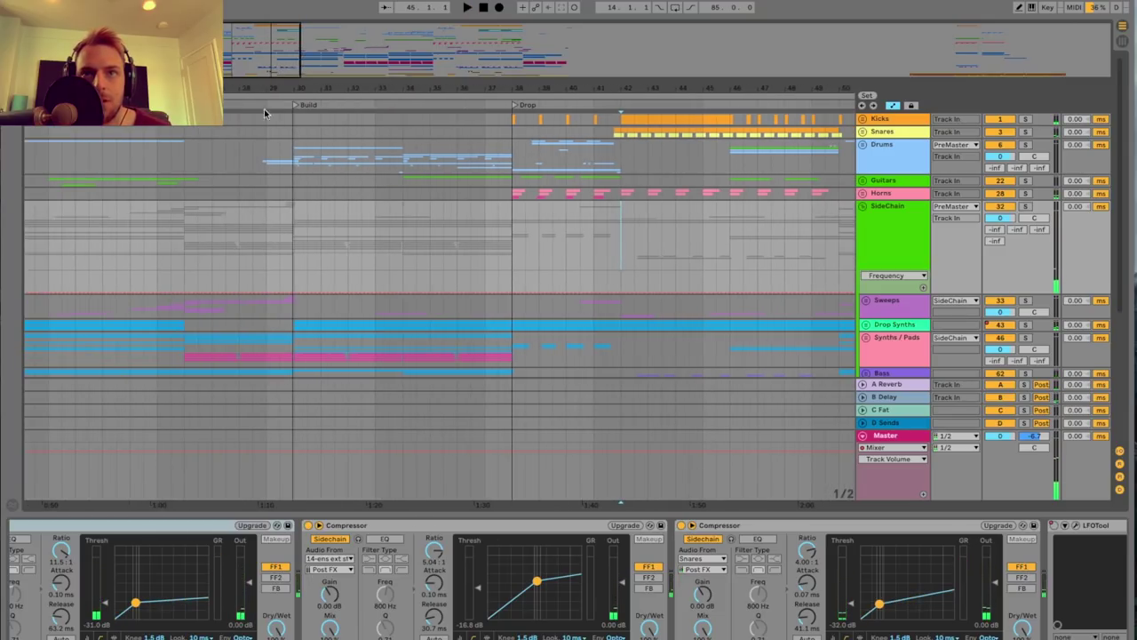
{"action": "scroll", "coordinate": [761, 242], "scroll_direction": "down", "scroll_amount": 2}
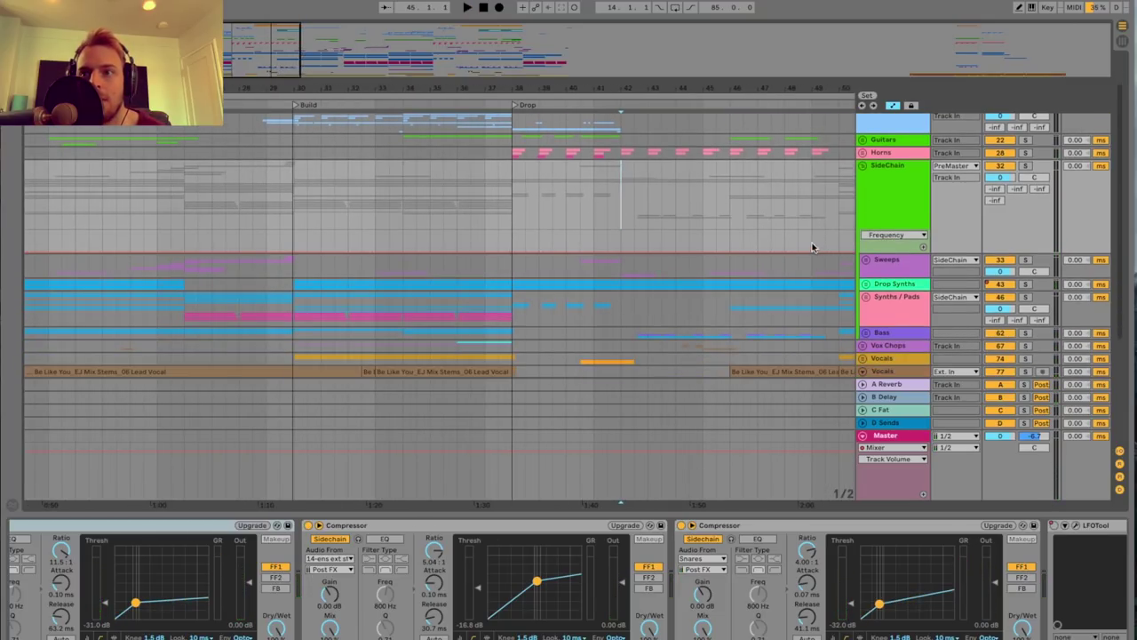
Select the Sweeps group inside SideChain and expand it to reveal its tracks around the Intro and Verse.
{"action": "left_click", "coordinate": [892, 273]}
{"action": "scroll", "coordinate": [496, 229], "scroll_direction": "down", "scroll_amount": 4}
{"action": "left_click_drag", "start_coordinate": [270, 56], "coordinate": [270, 42]}
{"action": "scroll", "coordinate": [350, 168], "scroll_direction": "left", "scroll_amount": 4}
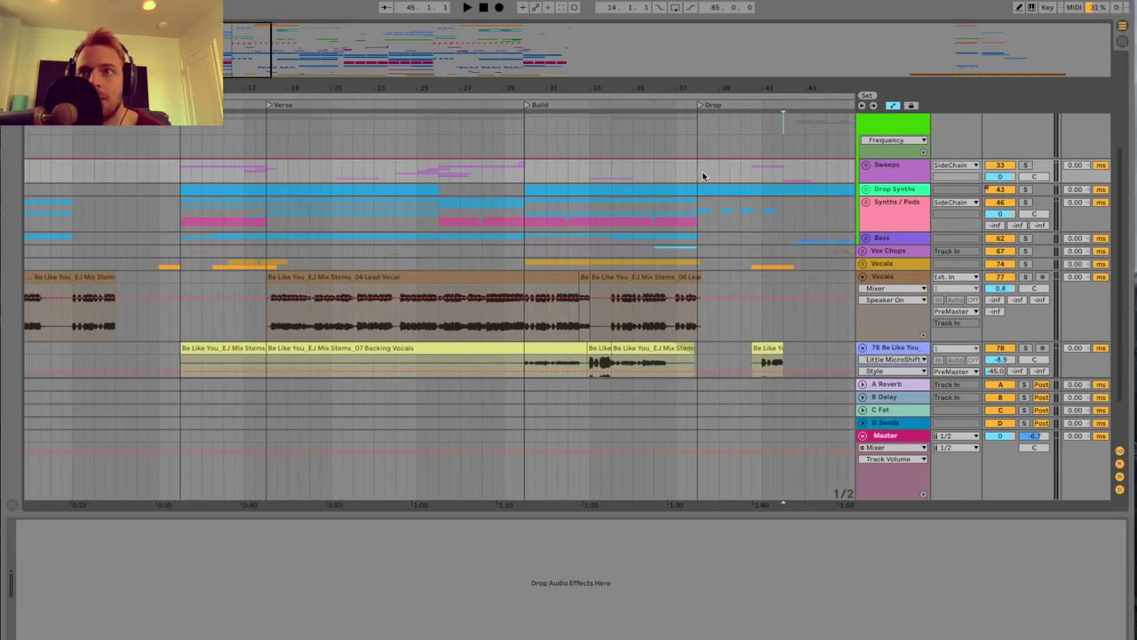
{"action": "left_click", "coordinate": [864, 166]}
{"action": "left_click_drag", "start_coordinate": [255, 65], "coordinate": [254, 72]}
{"action": "scroll", "coordinate": [296, 188], "scroll_direction": "left", "scroll_amount": 4}
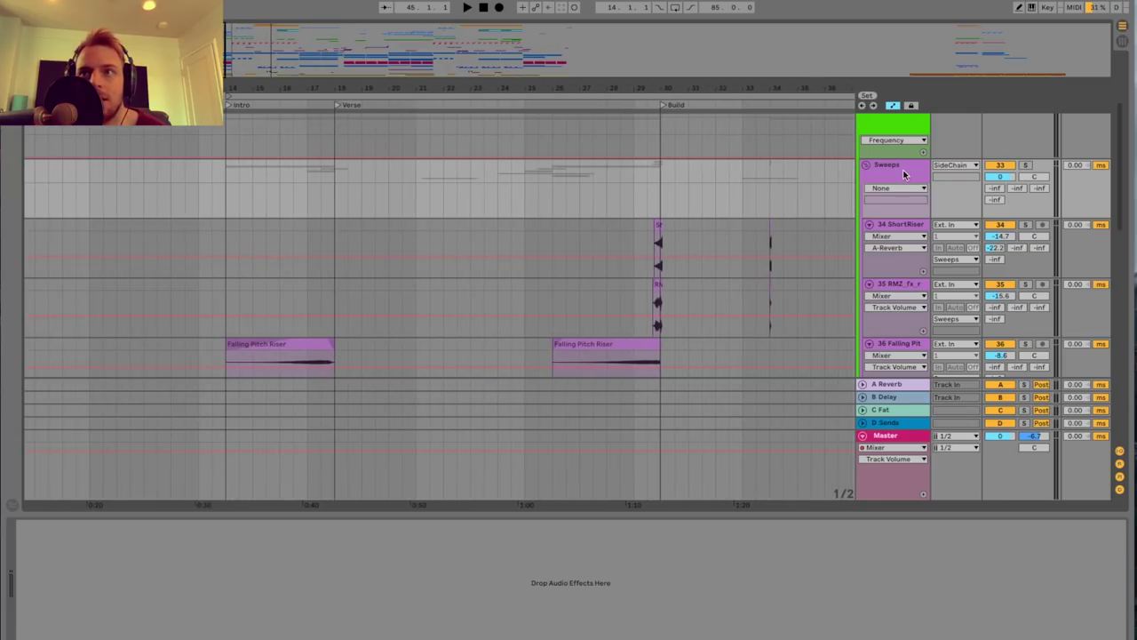
Solo the Falling Pitch Riser track, play its clip leading into the Verse, and turn its solo off.
{"action": "left_click", "coordinate": [1025, 165]}
{"action": "left_click_drag", "start_coordinate": [540, 89], "coordinate": [541, 97]}
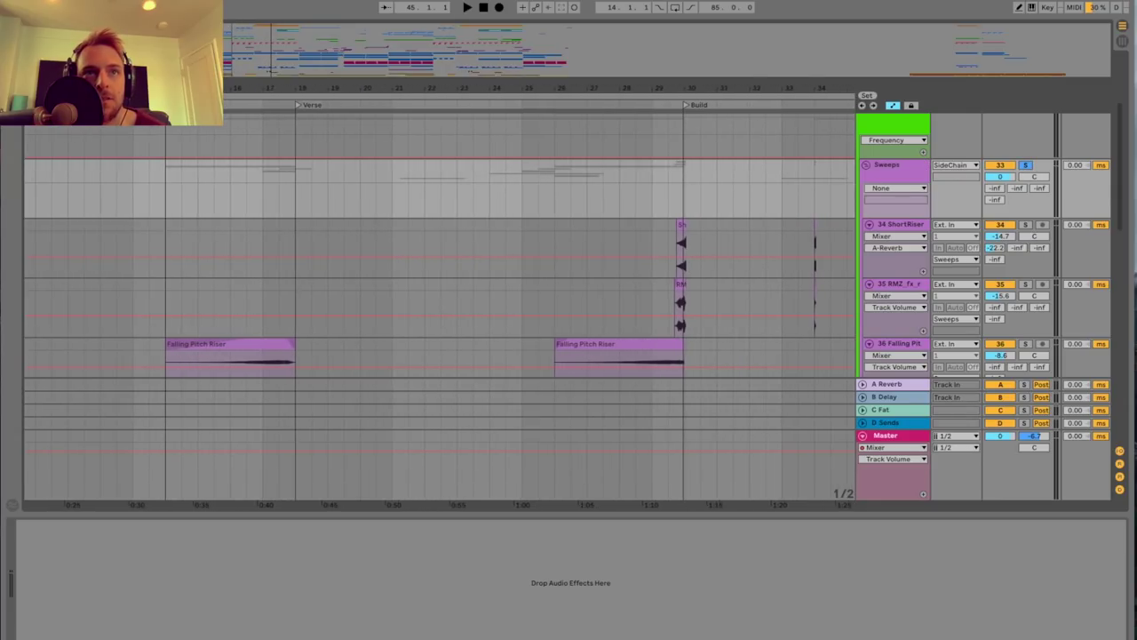
{"action": "scroll", "coordinate": [221, 196], "scroll_direction": "left", "scroll_amount": 3}
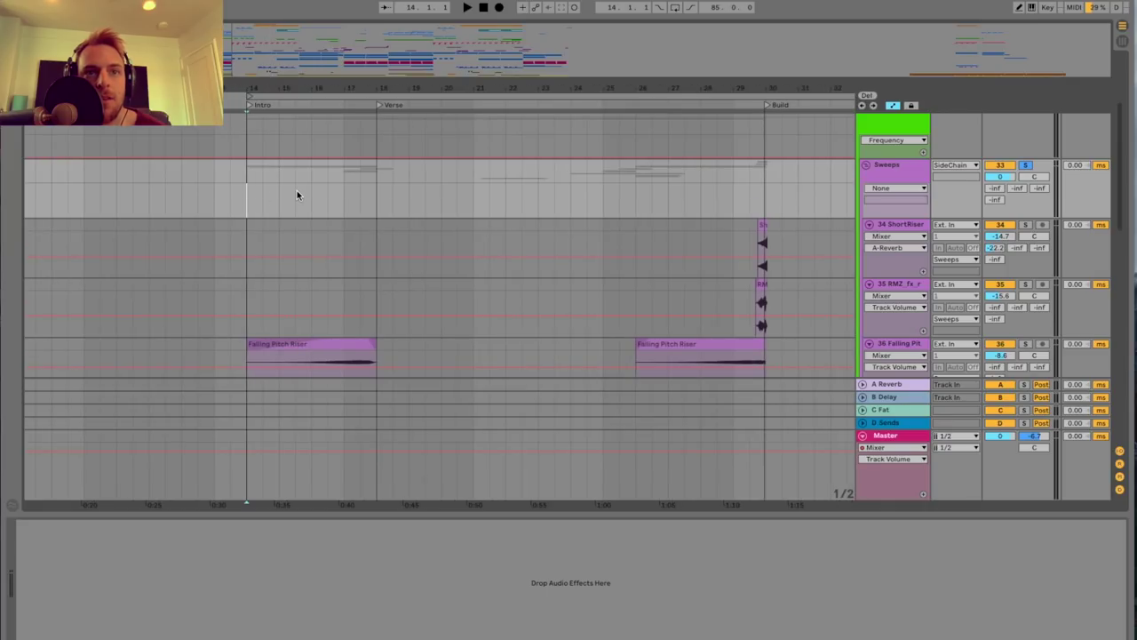
{"action": "scroll", "coordinate": [296, 190], "scroll_direction": "down", "scroll_amount": 4}
{"action": "left_click", "coordinate": [1024, 169]}
{"action": "key", "text": "space"}
{"action": "left_click", "coordinate": [327, 211]}
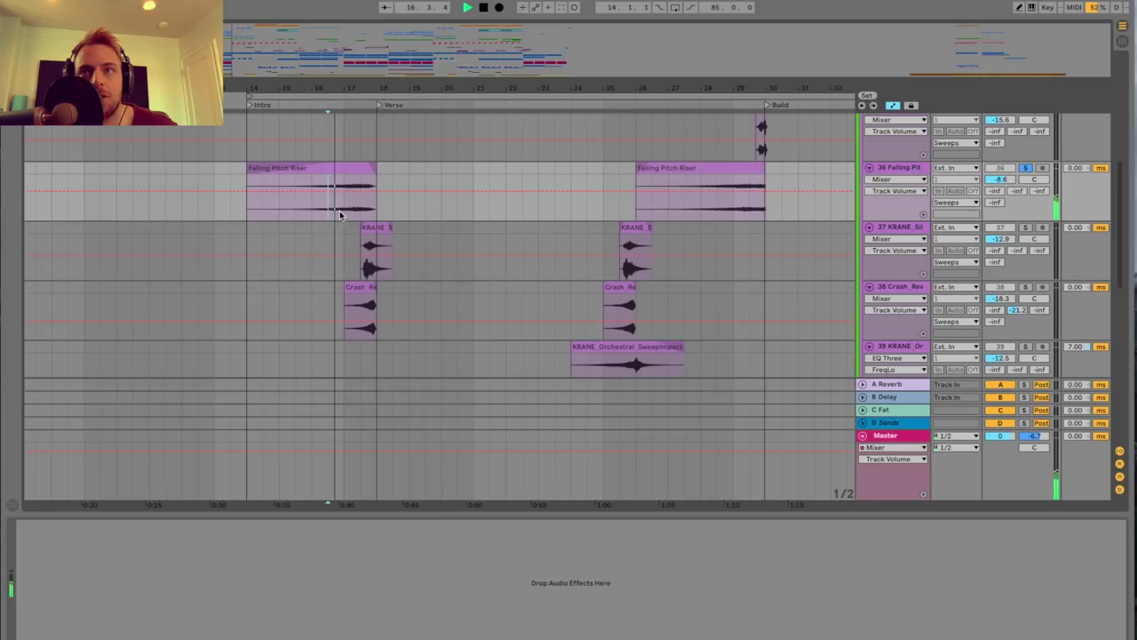
{"action": "key", "text": "space"}
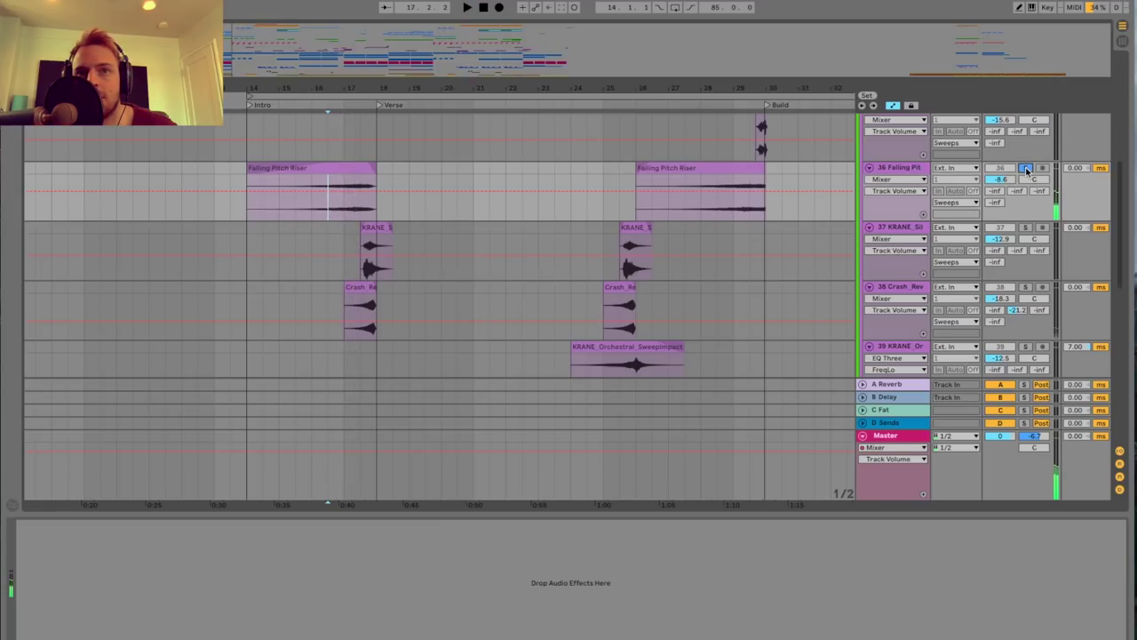
{"action": "left_click", "coordinate": [1025, 169]}
Solo the Crash_Reverse track and play its clip from bar 17 into the Verse.
{"action": "scroll", "coordinate": [533, 103], "scroll_direction": "up", "scroll_amount": 2}
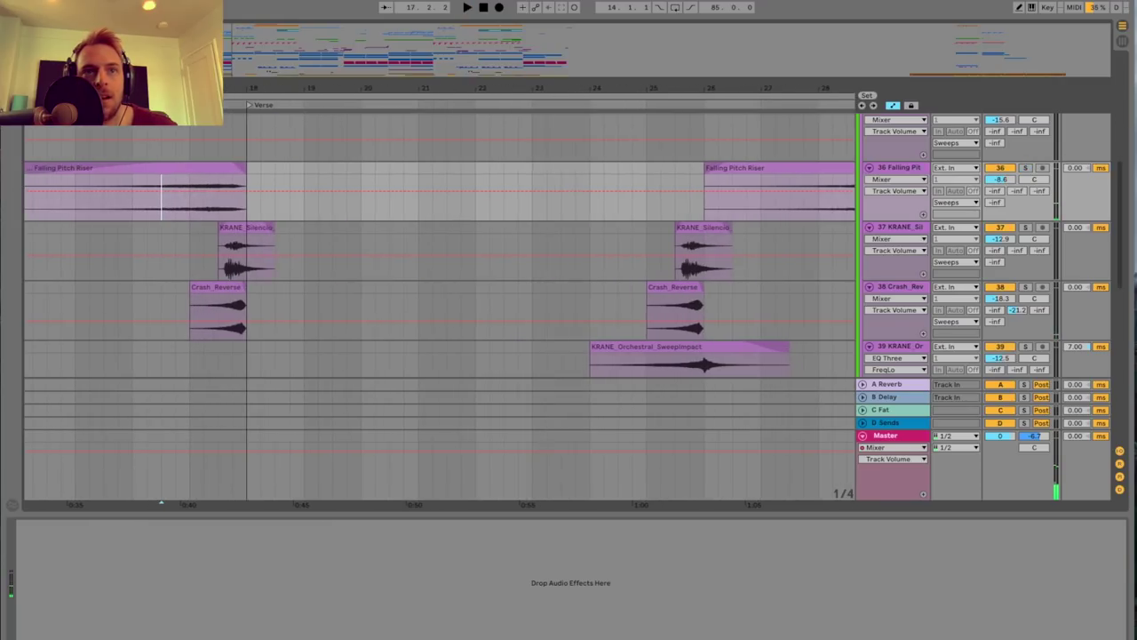
{"action": "left_click", "coordinate": [189, 305]}
{"action": "left_click", "coordinate": [1025, 286]}
{"action": "key", "text": "space"}
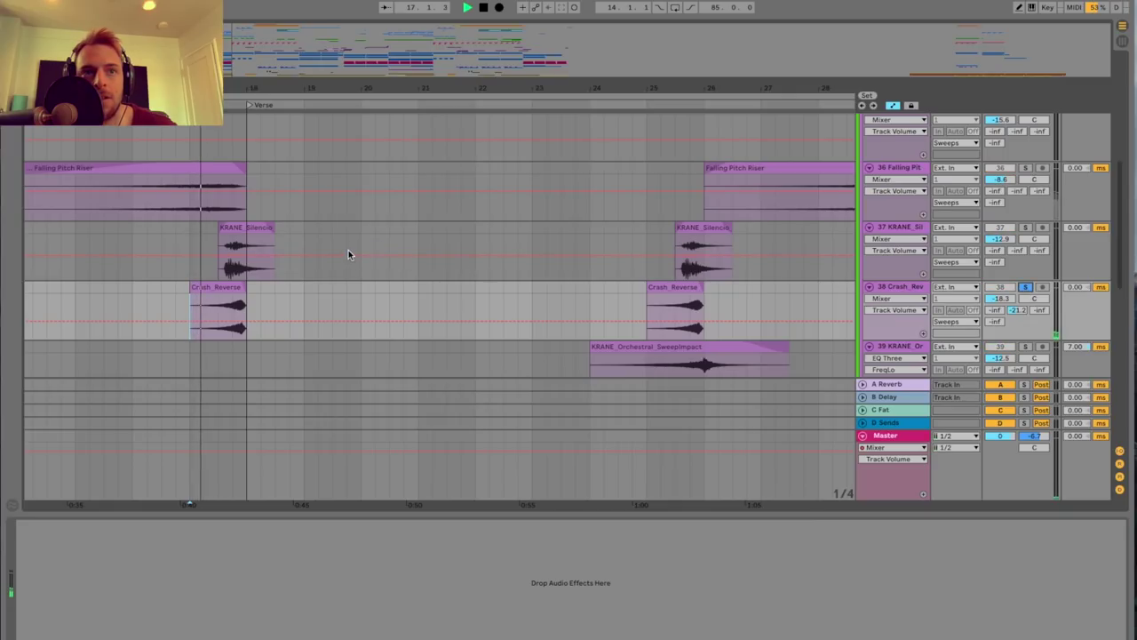
{"action": "key", "text": "space"}
Switch the solo to track 37, the KRANE_Silencio sweep, and play it from bar 17.
{"action": "left_click", "coordinate": [1025, 227]}
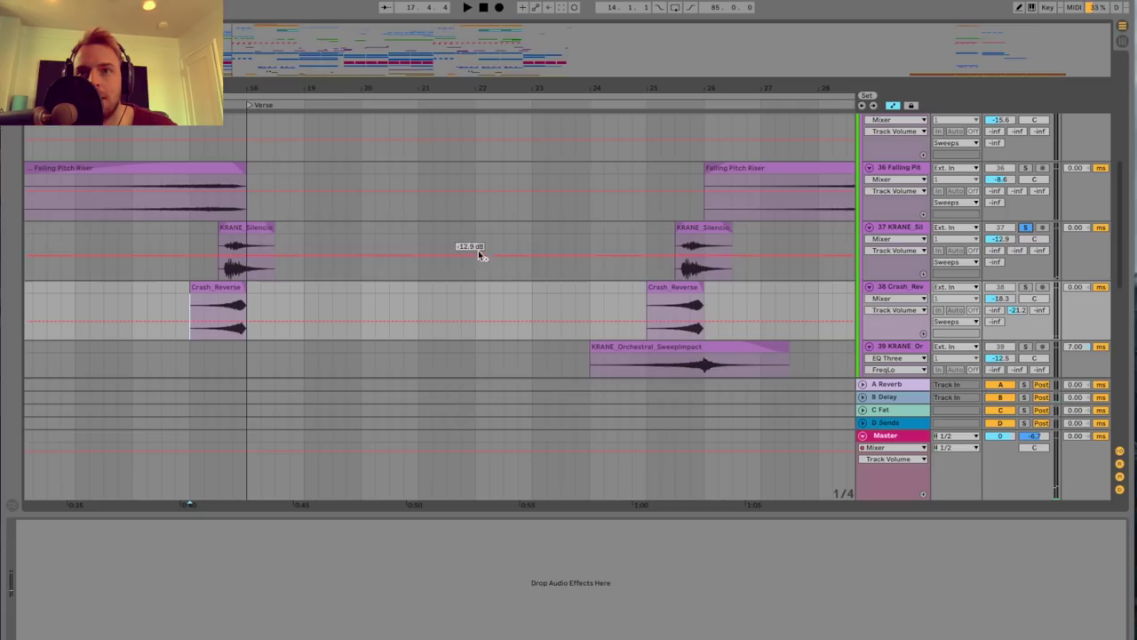
{"action": "key", "text": "space"}
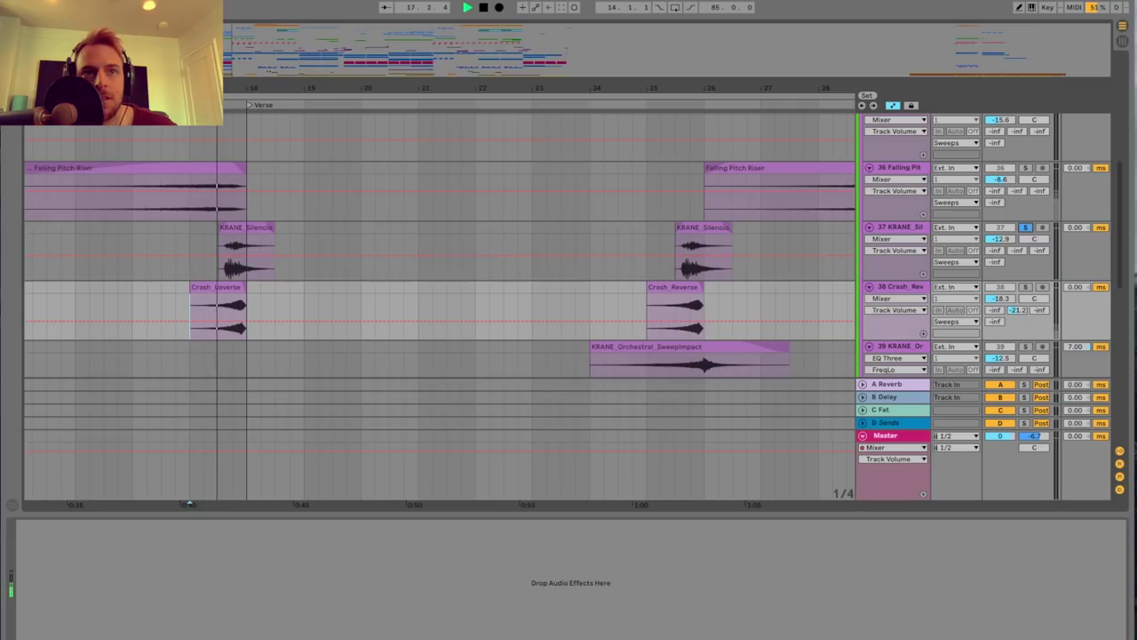
{"action": "left_click_drag", "start_coordinate": [658, 88], "coordinate": [656, 75]}
{"action": "scroll", "coordinate": [268, 200], "scroll_direction": "down", "scroll_amount": 3}
{"action": "key", "text": "space"}
Solo the KRANE_Orchestral_SweepImpact and RMZ_impact_kick tracks together, play them from bar 24, and clear both solos.
{"action": "scroll", "coordinate": [338, 212], "scroll_direction": "down", "scroll_amount": 3}
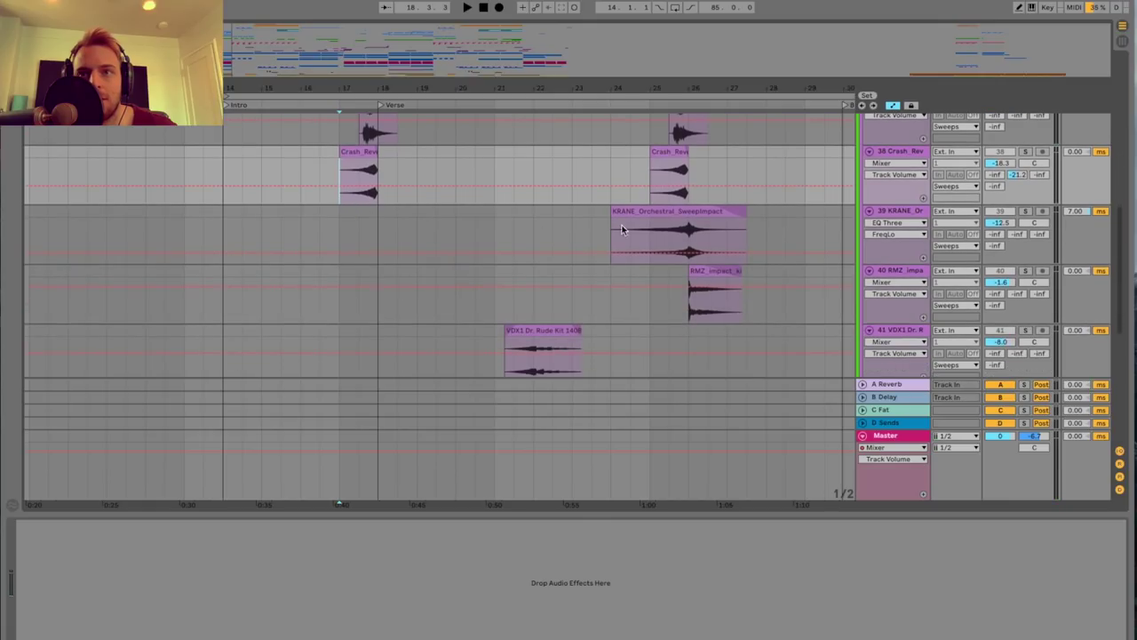
{"action": "scroll", "coordinate": [610, 229], "scroll_direction": "up", "scroll_amount": 3}
{"action": "scroll", "coordinate": [607, 228], "scroll_direction": "right", "scroll_amount": 3}
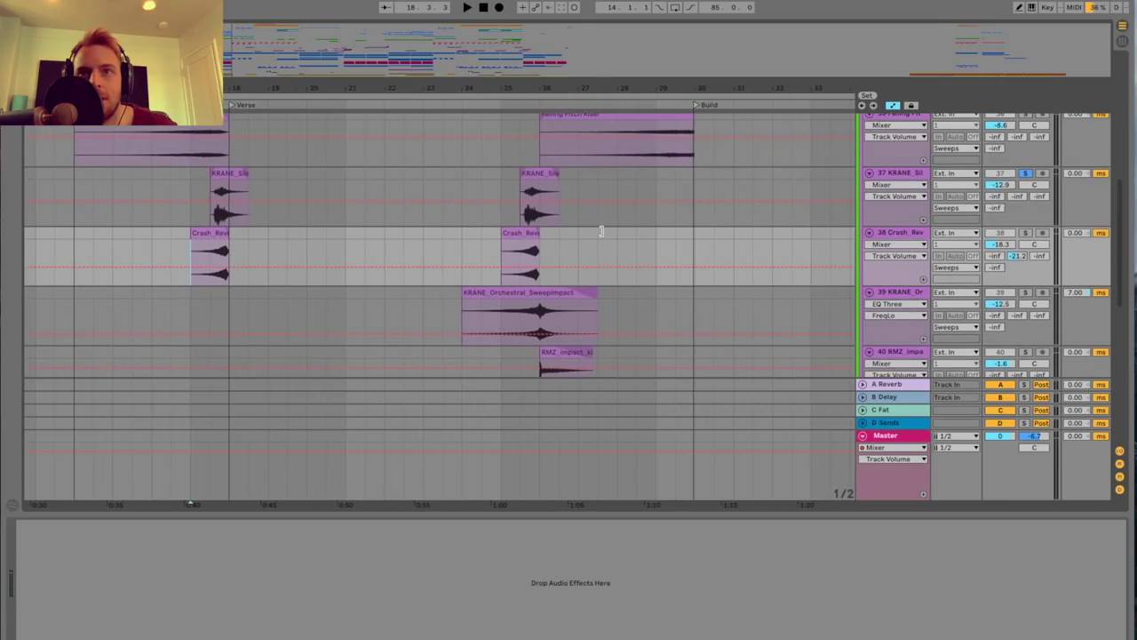
{"action": "left_click", "coordinate": [480, 299]}
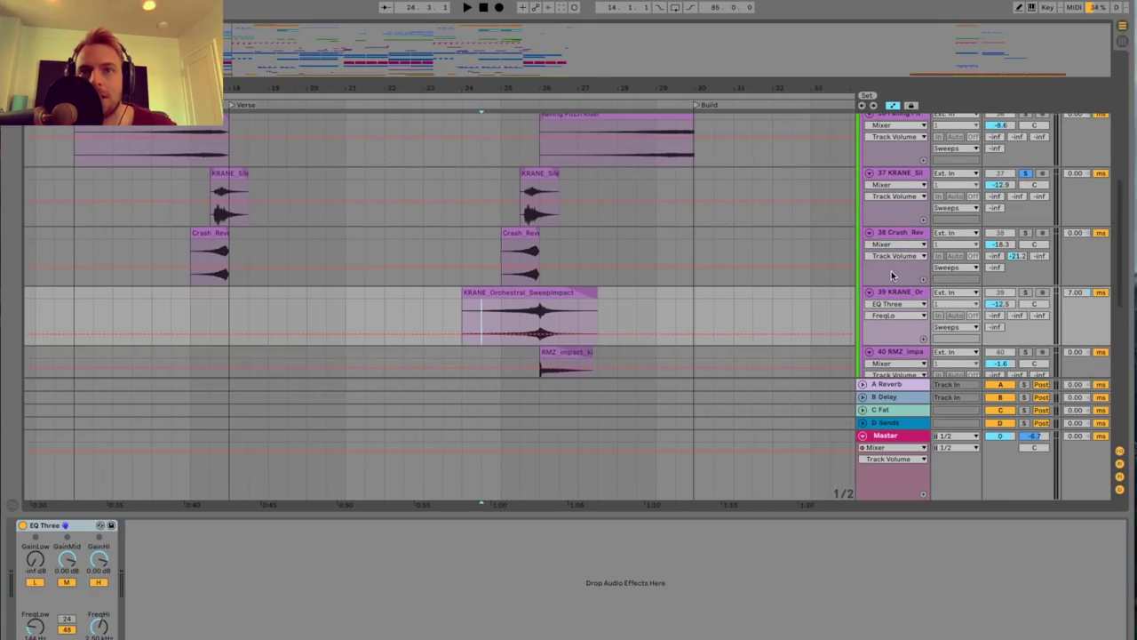
{"action": "left_click", "coordinate": [1026, 293]}
{"action": "left_click", "coordinate": [1026, 352], "text": "super"}
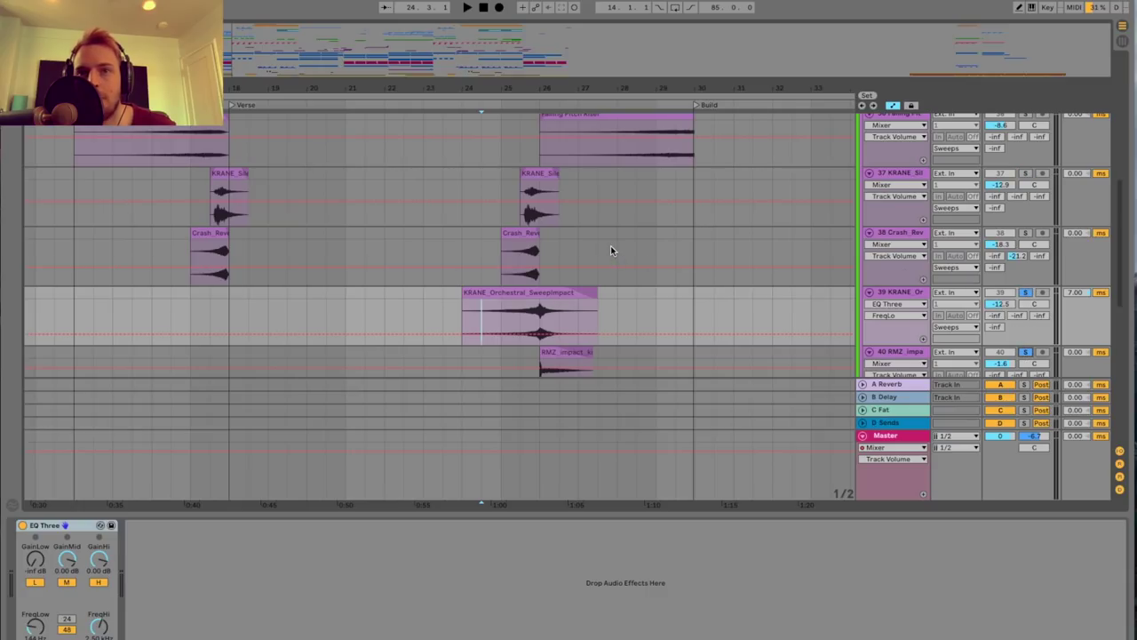
{"action": "scroll", "coordinate": [613, 250], "scroll_direction": "down", "scroll_amount": 3}
{"action": "key", "text": "space"}
{"action": "left_click_drag", "start_coordinate": [478, 88], "coordinate": [238, 117]}
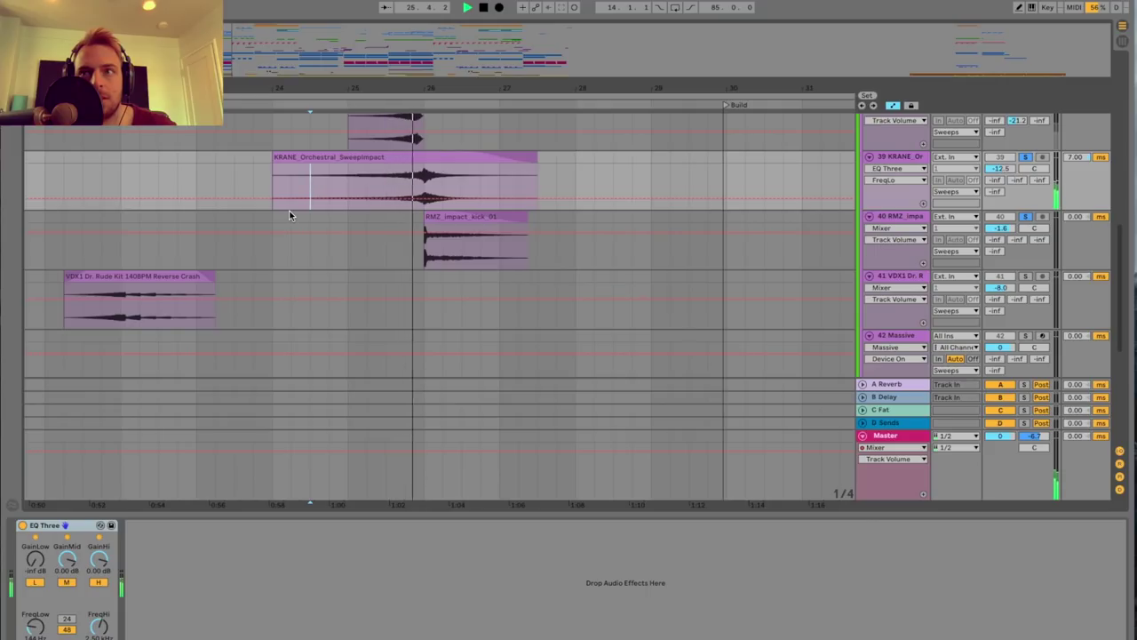
{"action": "left_click_drag", "start_coordinate": [292, 88], "coordinate": [374, 76]}
{"action": "scroll", "coordinate": [297, 190], "scroll_direction": "up", "scroll_amount": 6}
{"action": "key", "text": "space"}
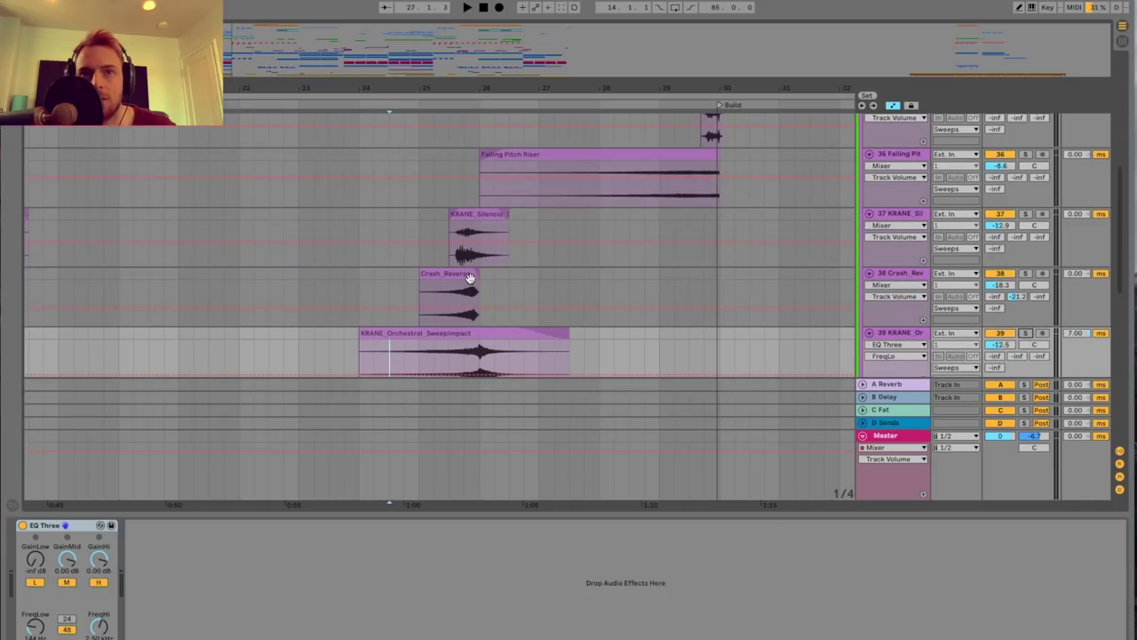
Play the full mix from the second Crash_Reverse clip at bar 25 to hear the sweeps in context.
{"action": "left_click", "coordinate": [415, 297]}
{"action": "key", "text": "space"}
{"action": "left_click_drag", "start_coordinate": [333, 88], "coordinate": [415, 78]}
{"action": "key", "text": "space"}
Look over the remaining Sweeps tracks through the Build and Drop, from the Massive track back to the ShortRiser.
{"action": "scroll", "coordinate": [442, 233], "scroll_direction": "down", "scroll_amount": 5}
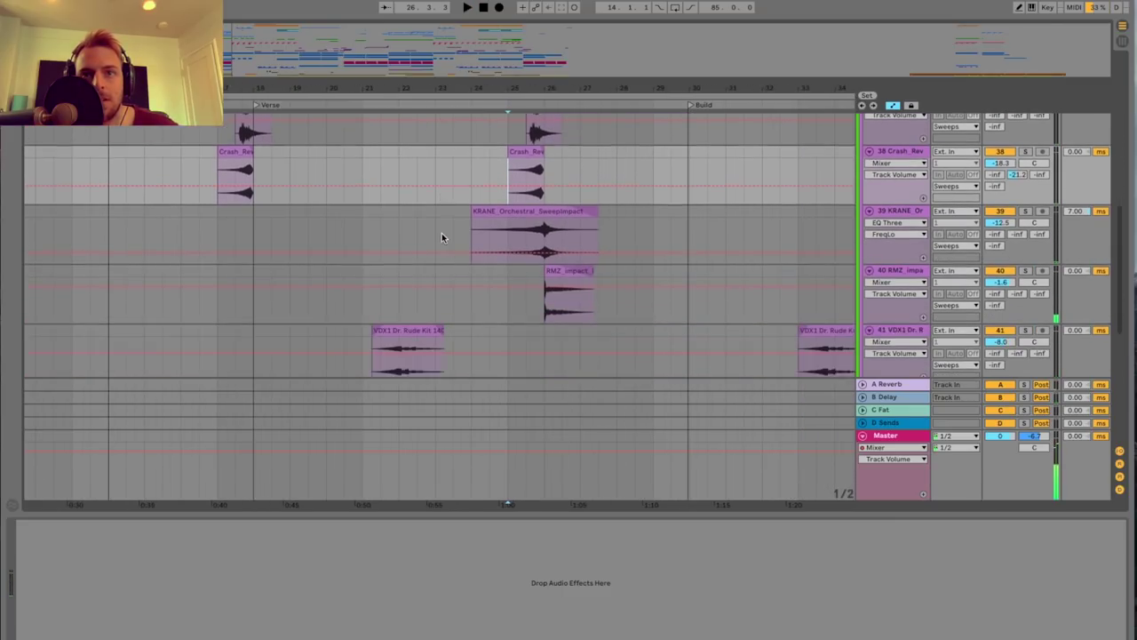
{"action": "scroll", "coordinate": [442, 233], "scroll_direction": "right", "scroll_amount": 3}
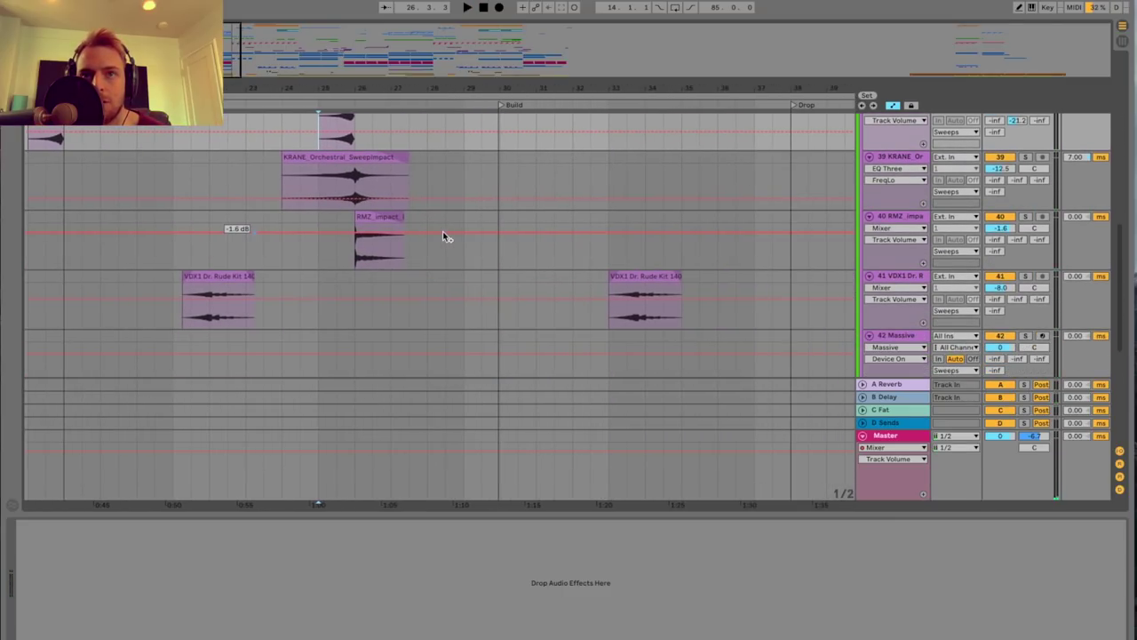
{"action": "scroll", "coordinate": [442, 233], "scroll_direction": "up", "scroll_amount": 4}
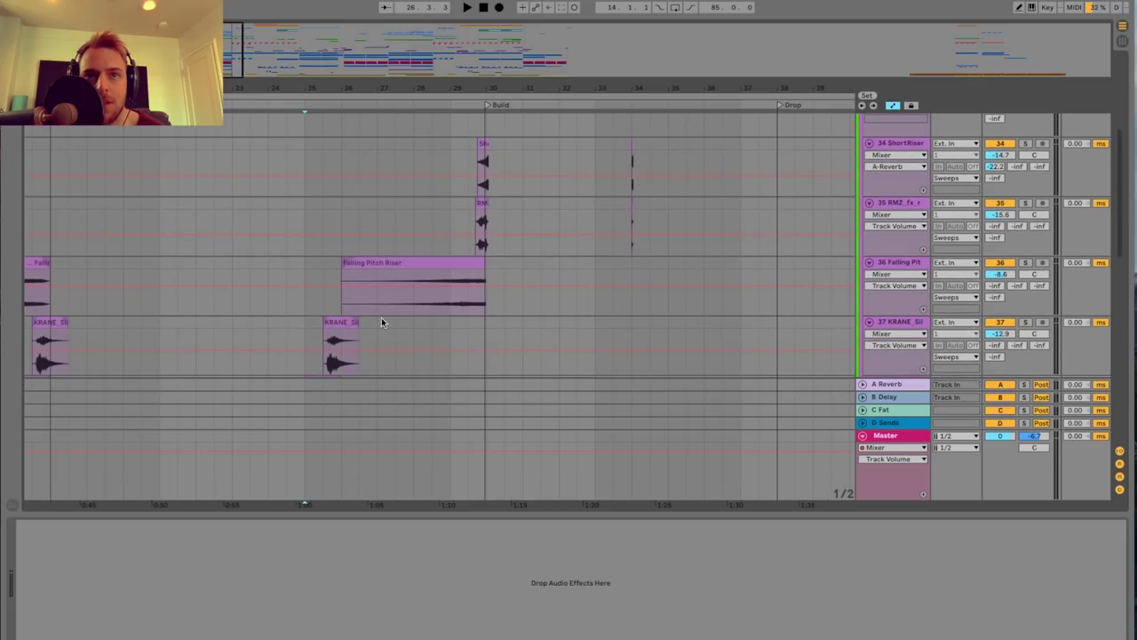
{"action": "scroll", "coordinate": [417, 216], "scroll_direction": "left", "scroll_amount": 1}
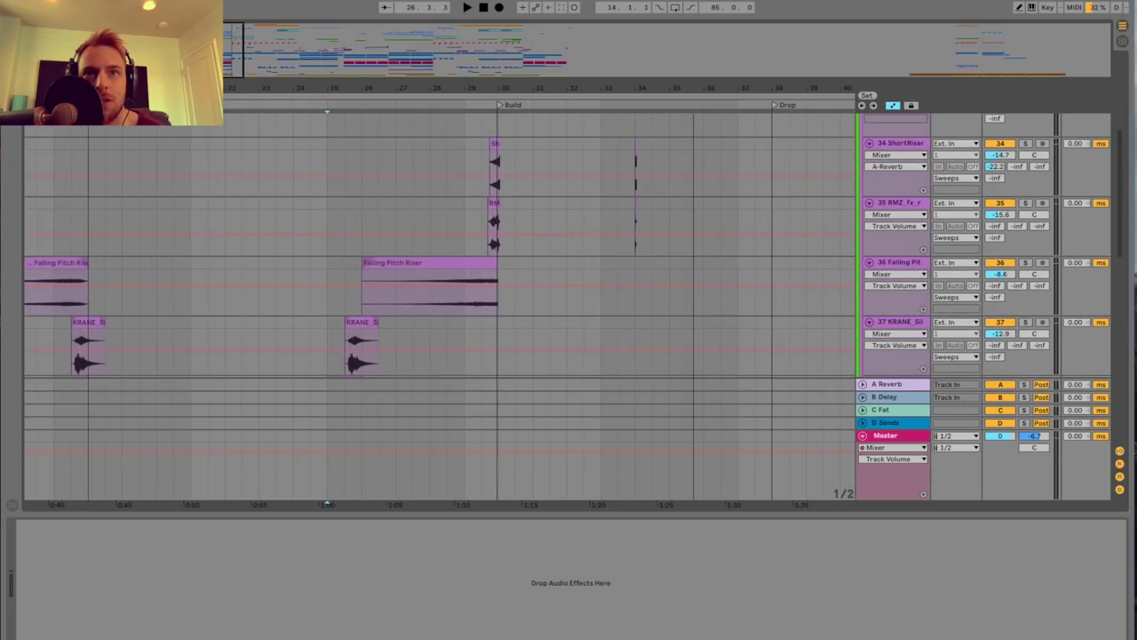
{"action": "scroll", "coordinate": [418, 213], "scroll_direction": "right", "scroll_amount": 4}
{"action": "scroll", "coordinate": [504, 223], "scroll_direction": "down", "scroll_amount": 8}
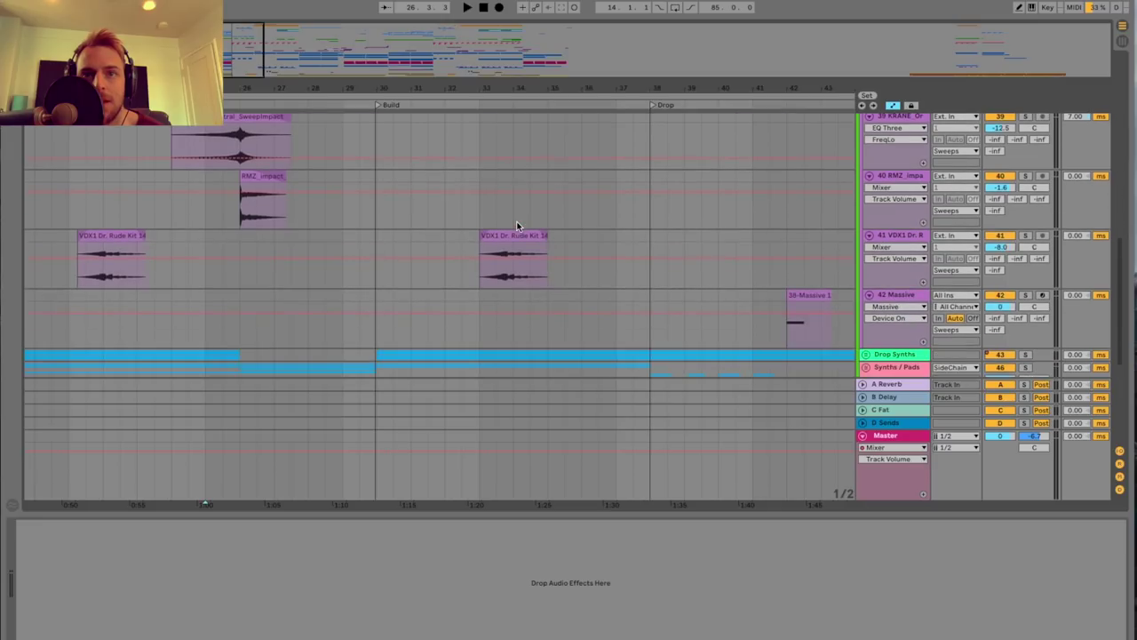
{"action": "scroll", "coordinate": [520, 223], "scroll_direction": "up", "scroll_amount": 8}
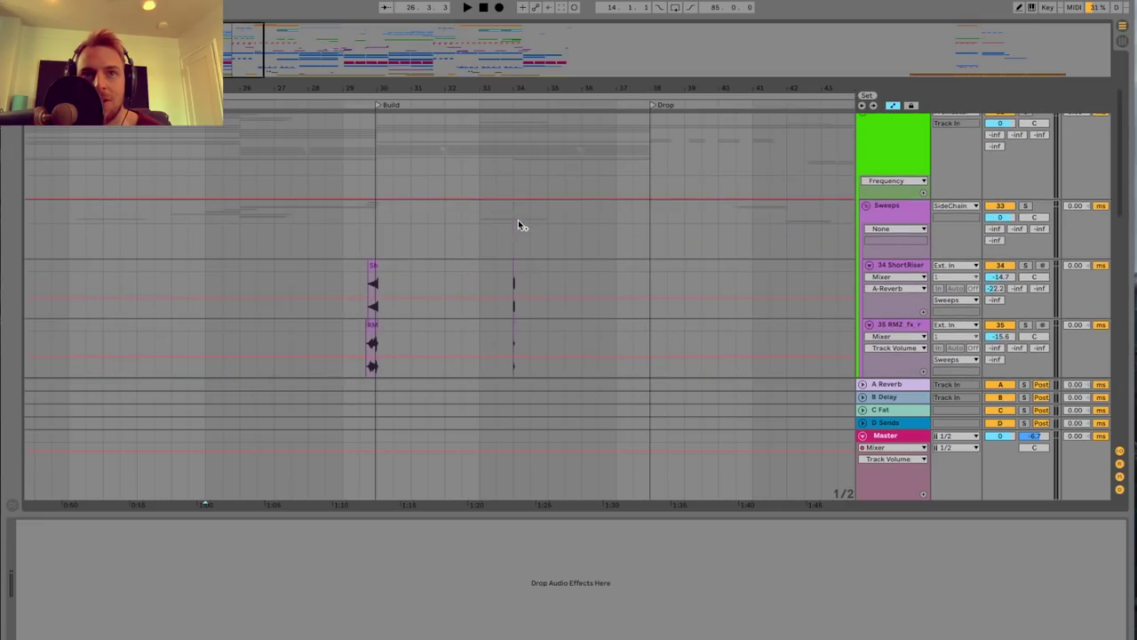
{"action": "scroll", "coordinate": [427, 258], "scroll_direction": "down", "scroll_amount": 1}
{"action": "scroll", "coordinate": [416, 223], "scroll_direction": "left", "scroll_amount": 4}
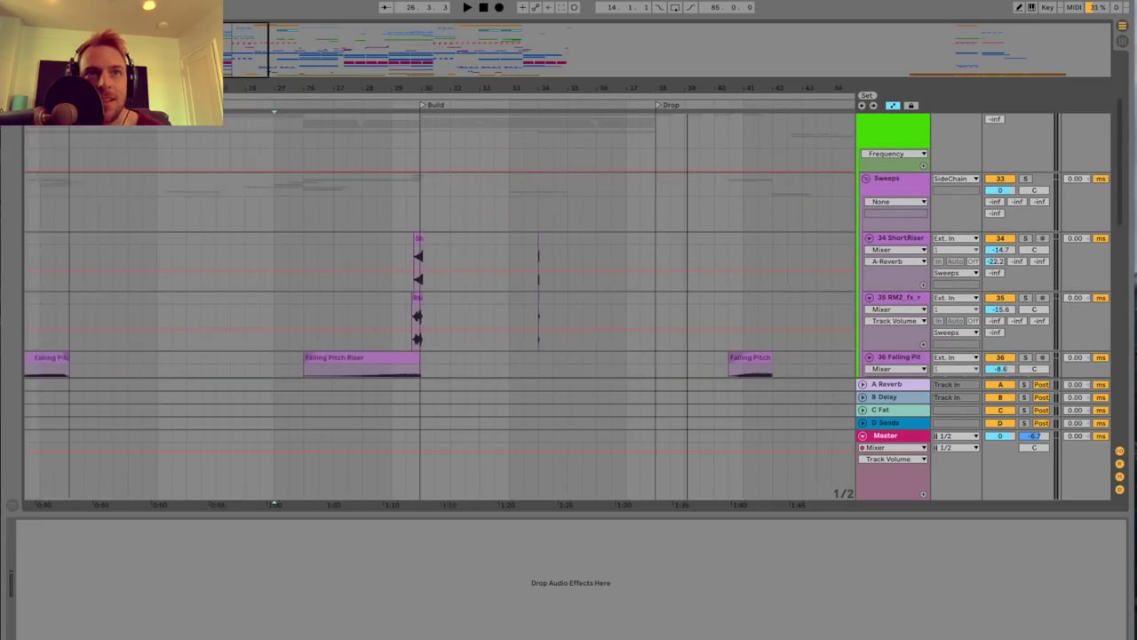
{"action": "scroll", "coordinate": [640, 200], "scroll_direction": "up", "scroll_amount": 1}
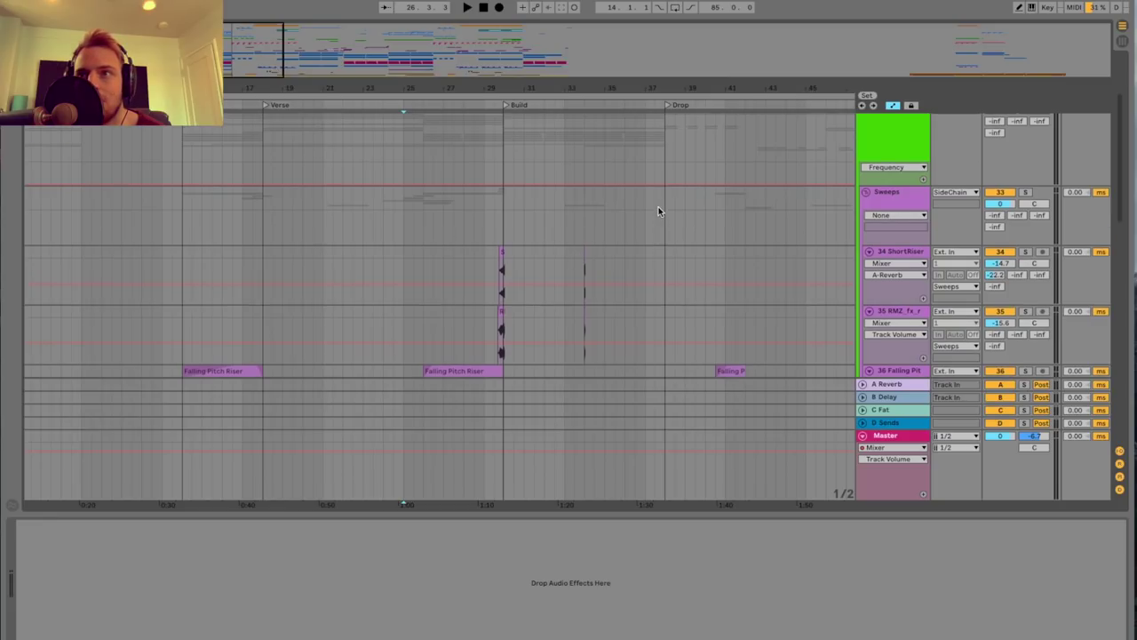
Collapse the Sweeps group, then select the Drop Synths group and expand it to show its automation and tracks around the Drop.
{"action": "left_click", "coordinate": [865, 192]}
{"action": "left_click", "coordinate": [892, 218]}
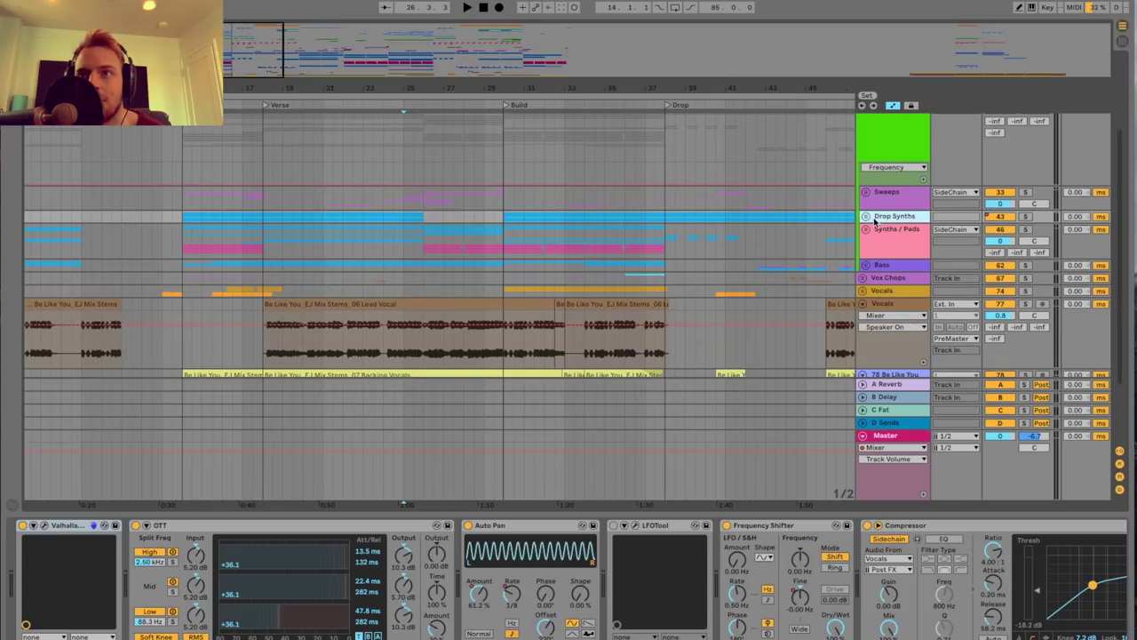
{"action": "left_click", "coordinate": [866, 216]}
{"action": "left_click_drag", "start_coordinate": [226, 55], "coordinate": [229, 46]}
{"action": "scroll", "coordinate": [468, 213], "scroll_direction": "down", "scroll_amount": 6}
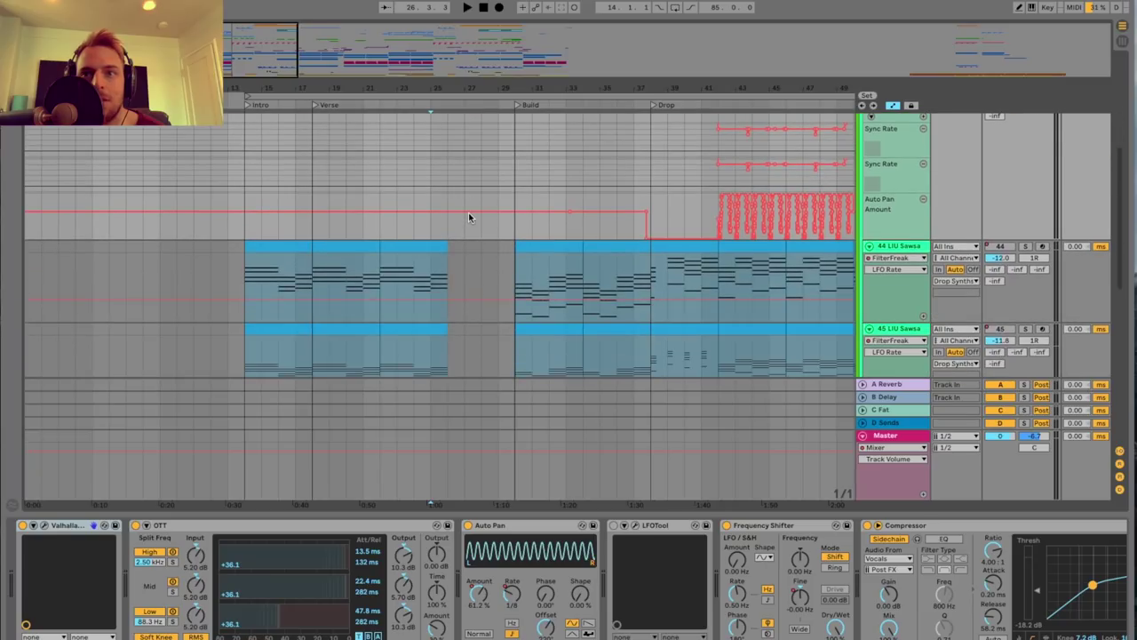
{"action": "scroll", "coordinate": [464, 208], "scroll_direction": "right", "scroll_amount": 5}
{"action": "scroll", "coordinate": [462, 208], "scroll_direction": "up", "scroll_amount": 3}
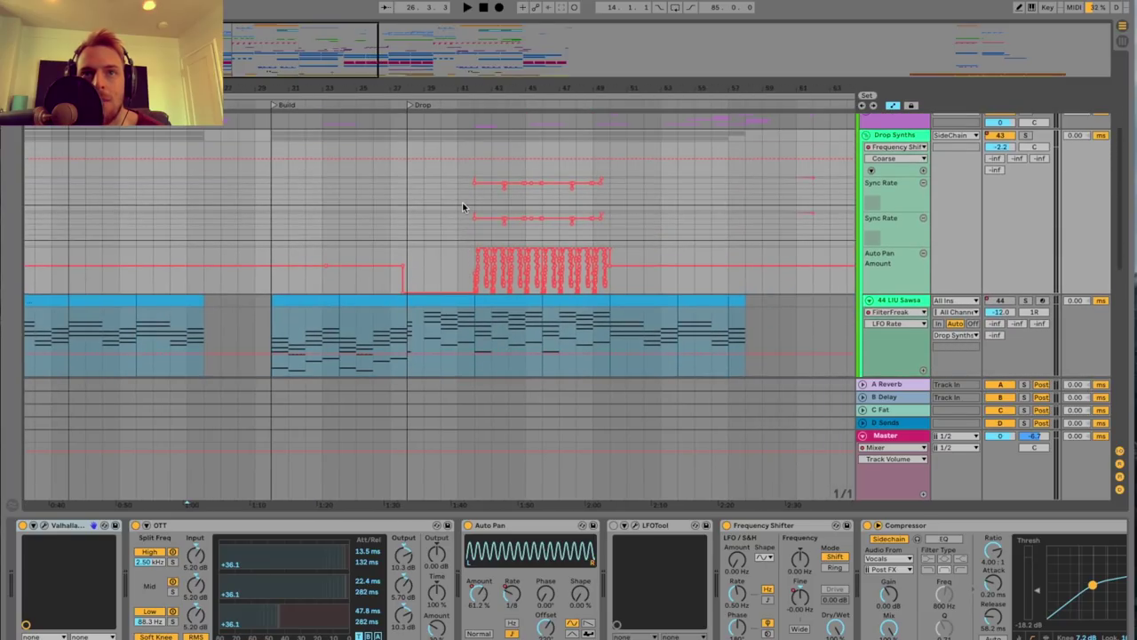
Solo track 44 in Drop Synths, play it from bar 42, and turn the solo off during playback to hear the full mix.
{"action": "left_click", "coordinate": [473, 174]}
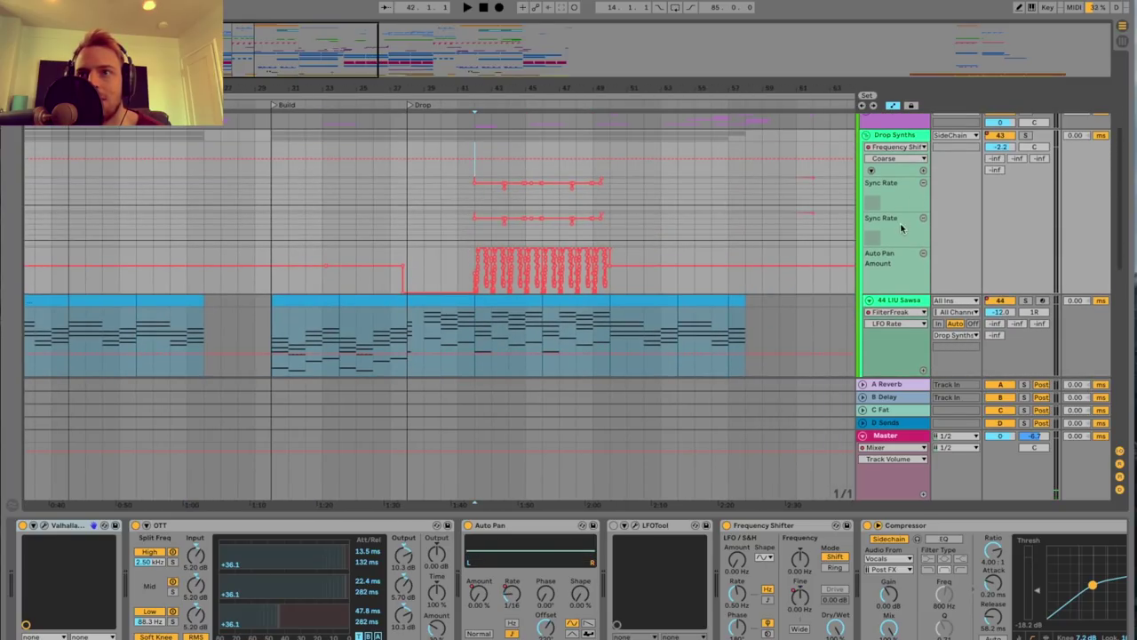
{"action": "left_click", "coordinate": [1025, 301]}
{"action": "key", "text": "space"}
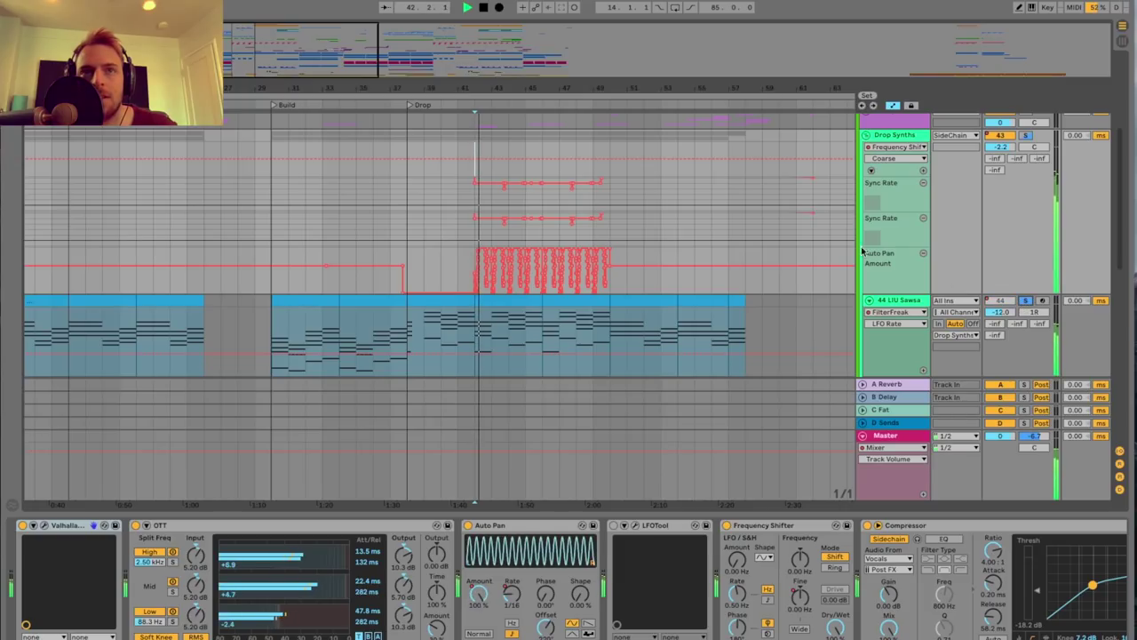
{"action": "left_click", "coordinate": [1026, 302]}
{"action": "left_click_drag", "start_coordinate": [308, 51], "coordinate": [310, 76]}
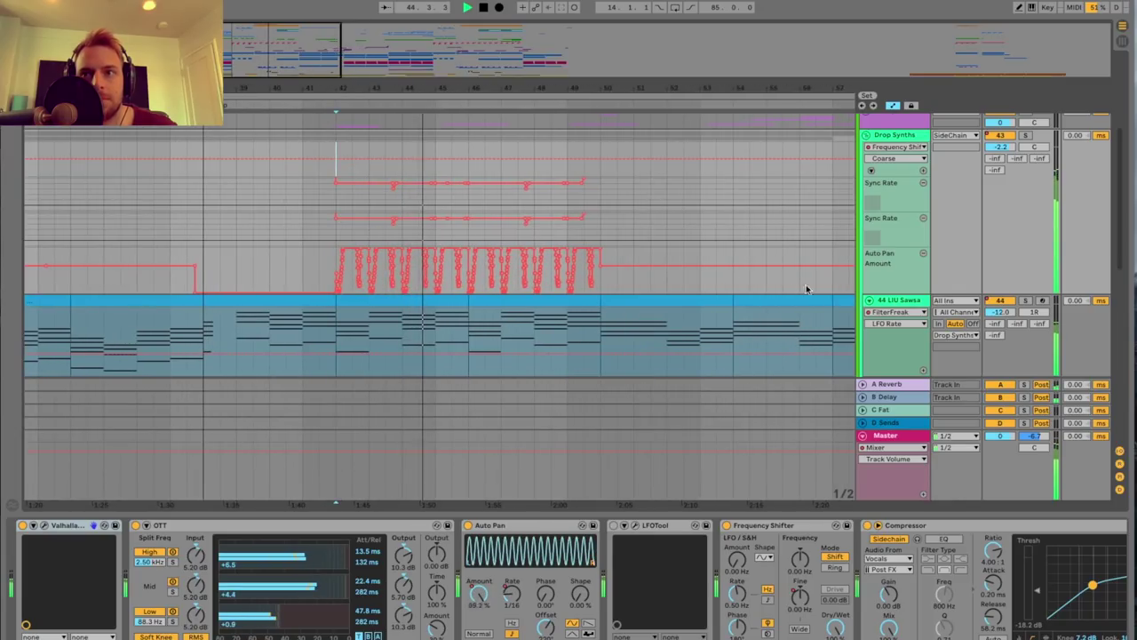
Select track 44 during playback to show its instrument rack and effects, and stop playback.
{"action": "left_click", "coordinate": [892, 302]}
{"action": "left_click_drag", "start_coordinate": [289, 87], "coordinate": [292, 79]}
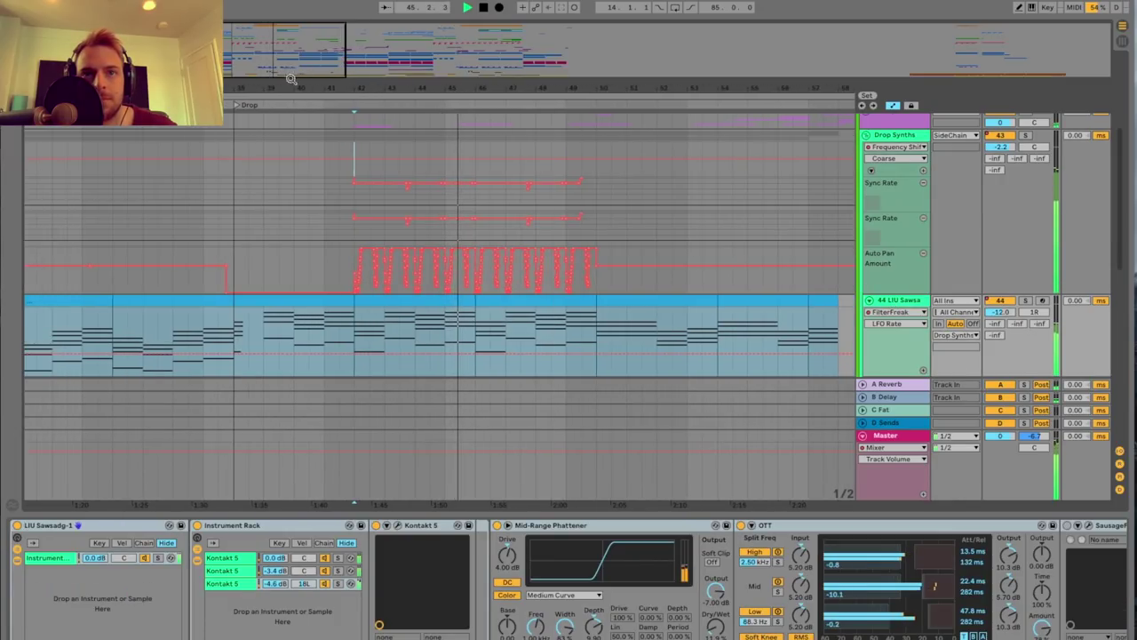
{"action": "key", "text": "space"}
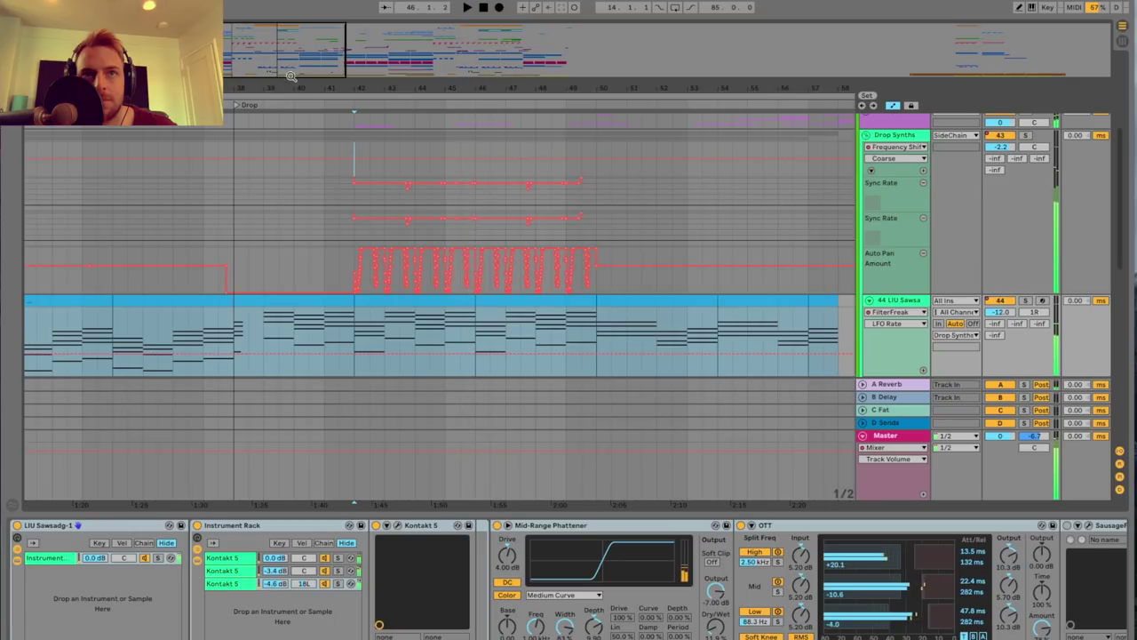
Solo track 44 again, place the playback start at bar 42, and solo the first Kontakt 5 chain in its Instrument Rack.
{"action": "left_click_drag", "start_coordinate": [292, 77], "coordinate": [293, 93]}
{"action": "left_click", "coordinate": [1026, 301]}
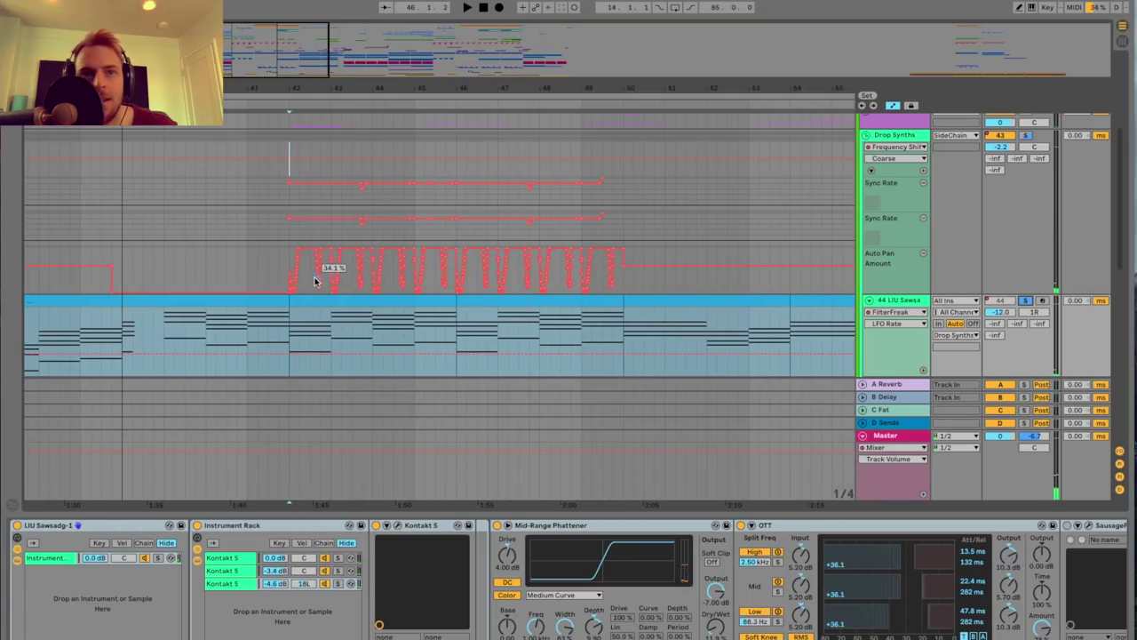
{"action": "scroll", "coordinate": [317, 276], "scroll_direction": "left", "scroll_amount": 3}
{"action": "left_click_drag", "start_coordinate": [273, 76], "coordinate": [279, 99]}
{"action": "left_click", "coordinate": [300, 322]}
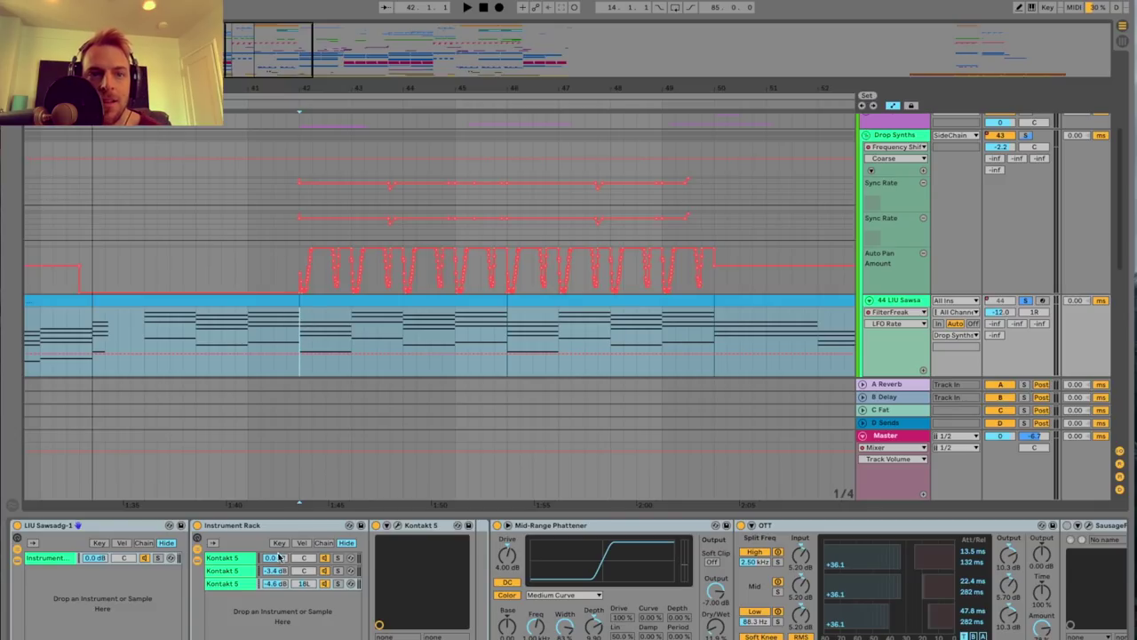
{"action": "left_click", "coordinate": [236, 559]}
{"action": "left_click", "coordinate": [337, 558]}
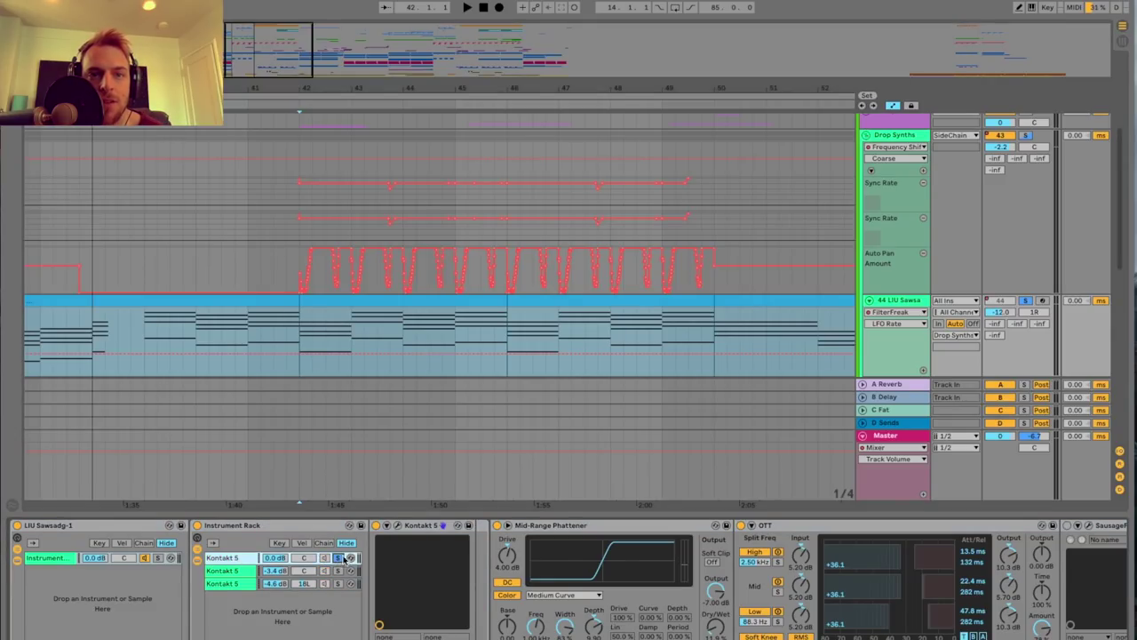
Open the first Kontakt 5 chain's instrument window and examine the EXHALE engine and its preset list.
{"action": "left_click", "coordinate": [398, 526]}
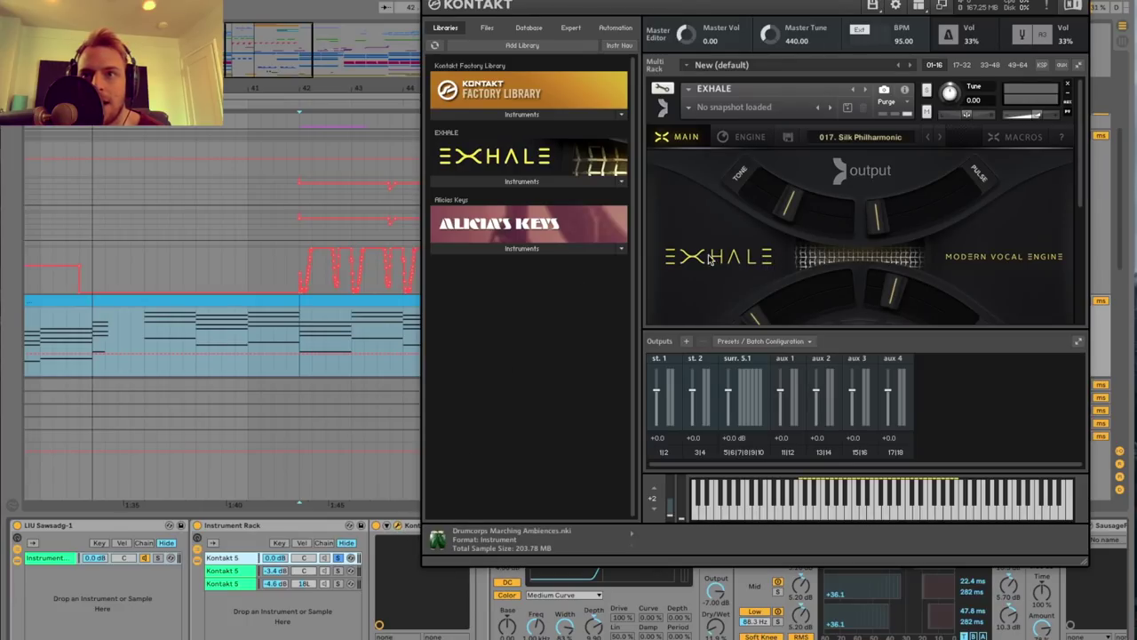
{"action": "scroll", "coordinate": [728, 257], "scroll_direction": "down", "scroll_amount": 1}
{"action": "scroll", "coordinate": [731, 257], "scroll_direction": "down", "scroll_amount": 1}
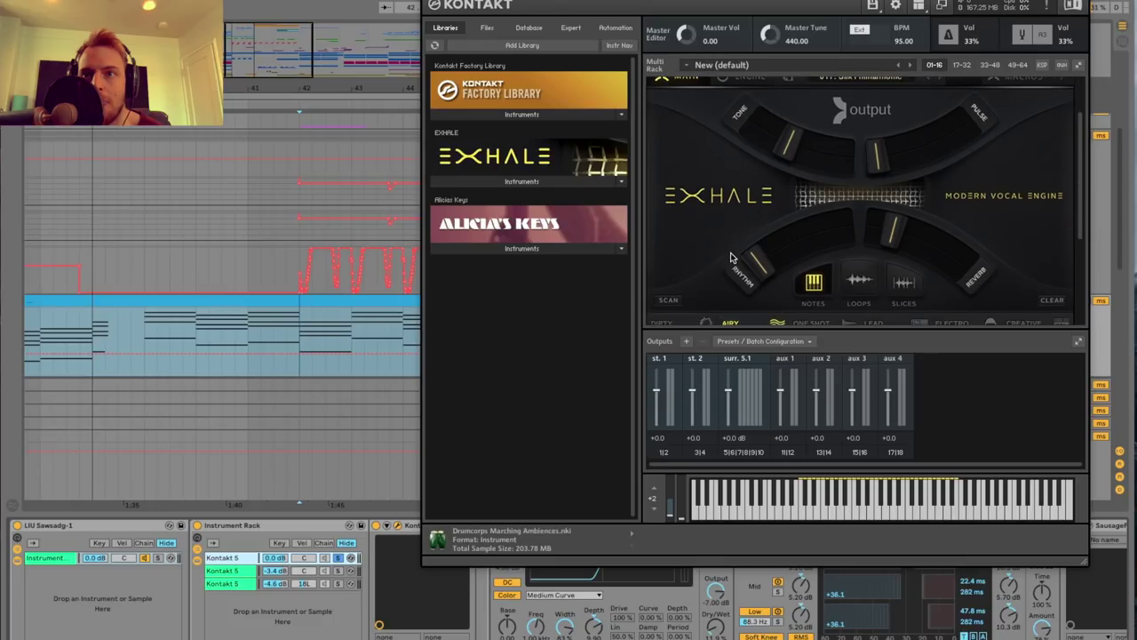
{"action": "scroll", "coordinate": [722, 249], "scroll_direction": "down", "scroll_amount": 2}
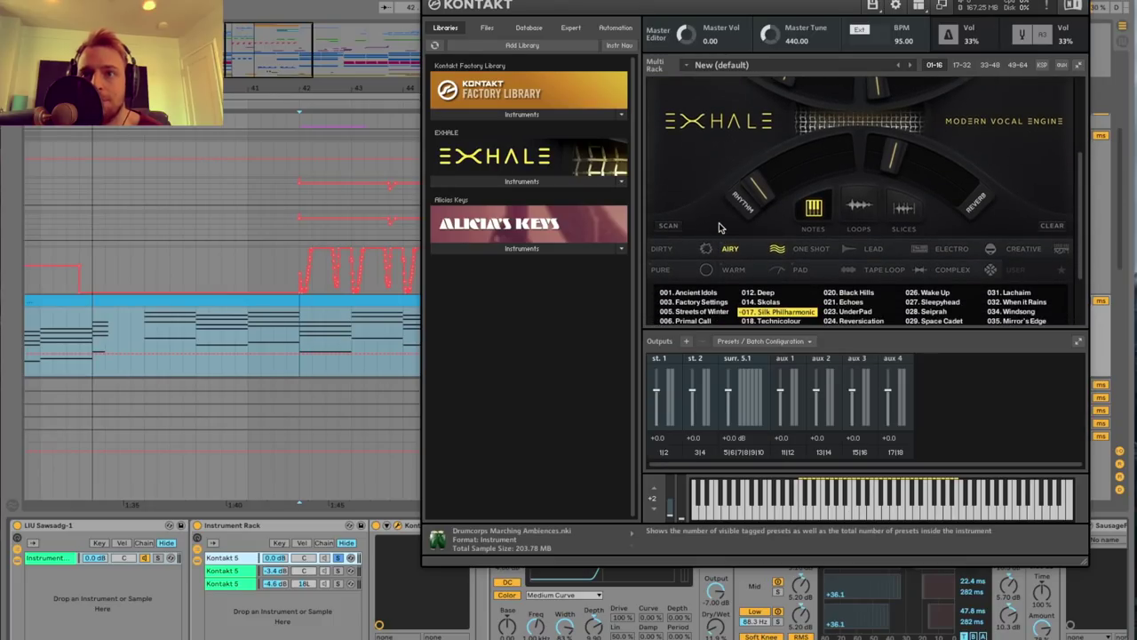
{"action": "scroll", "coordinate": [711, 218], "scroll_direction": "up", "scroll_amount": 1}
Move the Kontakt window off the mixer, audition the three Kontakt 5 chains solo in turn during playback, stop, and close the window.
{"action": "left_click_drag", "start_coordinate": [762, 0], "coordinate": [706, 0]}
{"action": "key", "text": "space"}
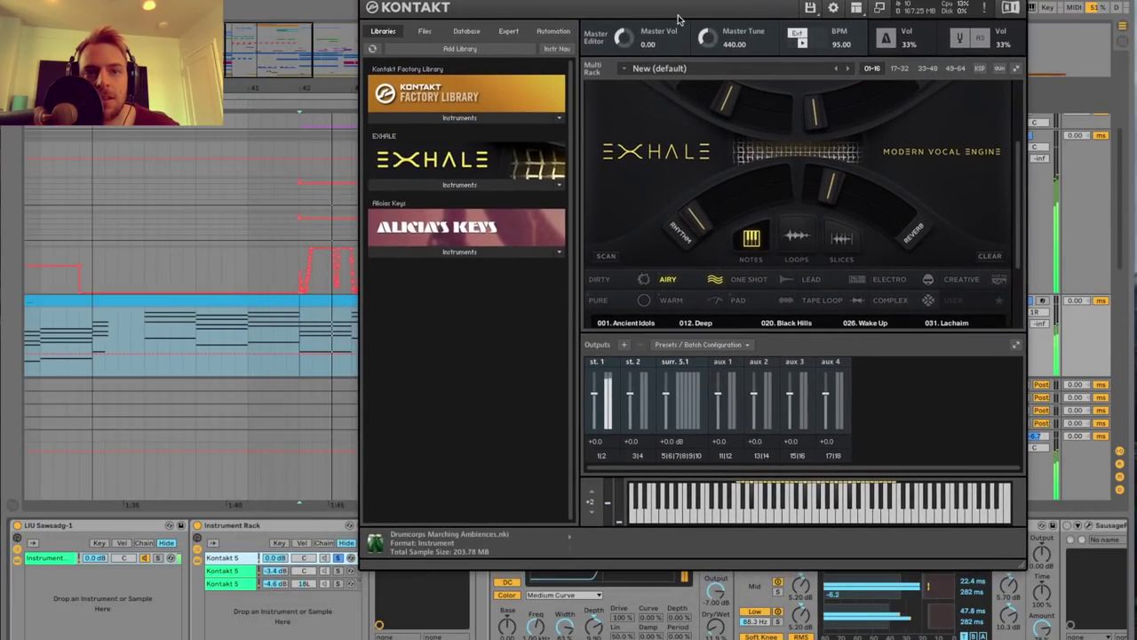
{"action": "left_click", "coordinate": [339, 571]}
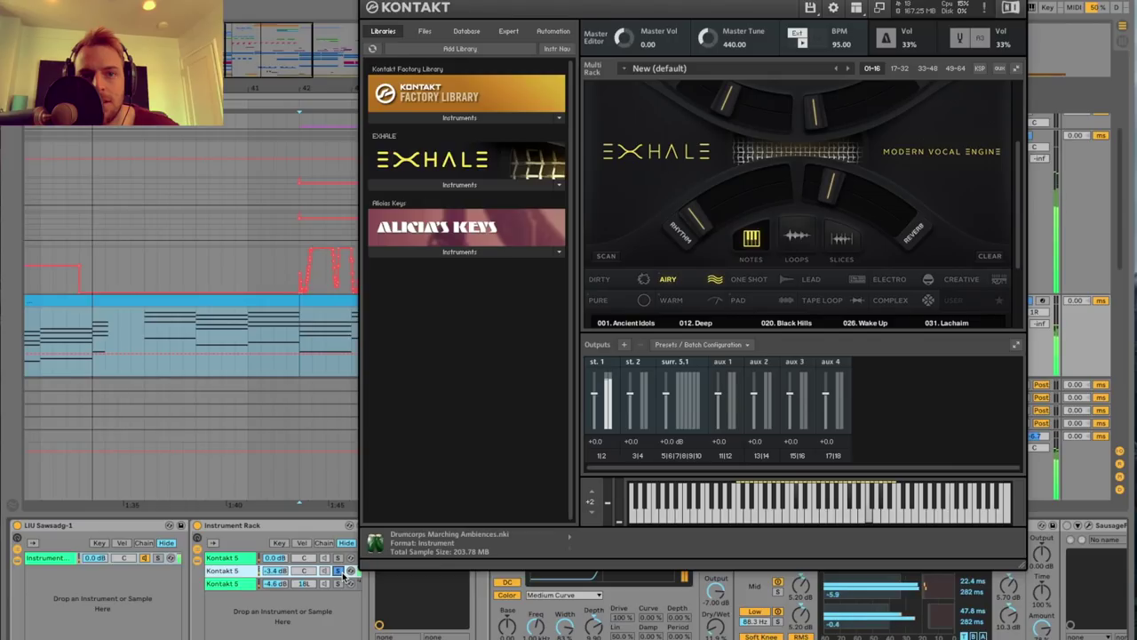
{"action": "left_click", "coordinate": [339, 584]}
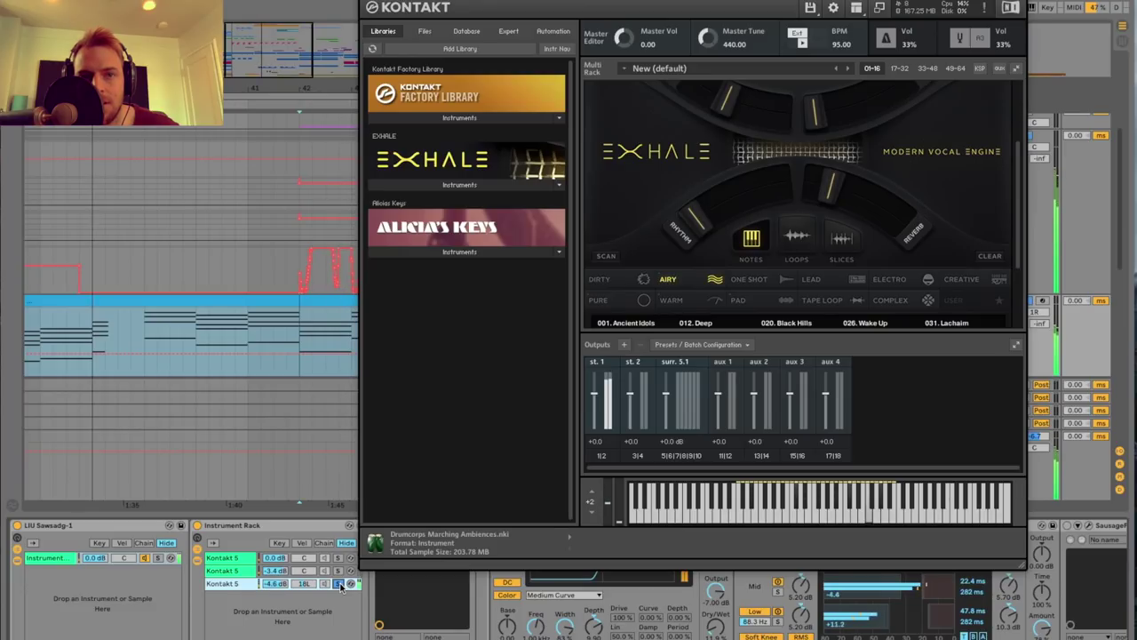
{"action": "left_click", "coordinate": [338, 584]}
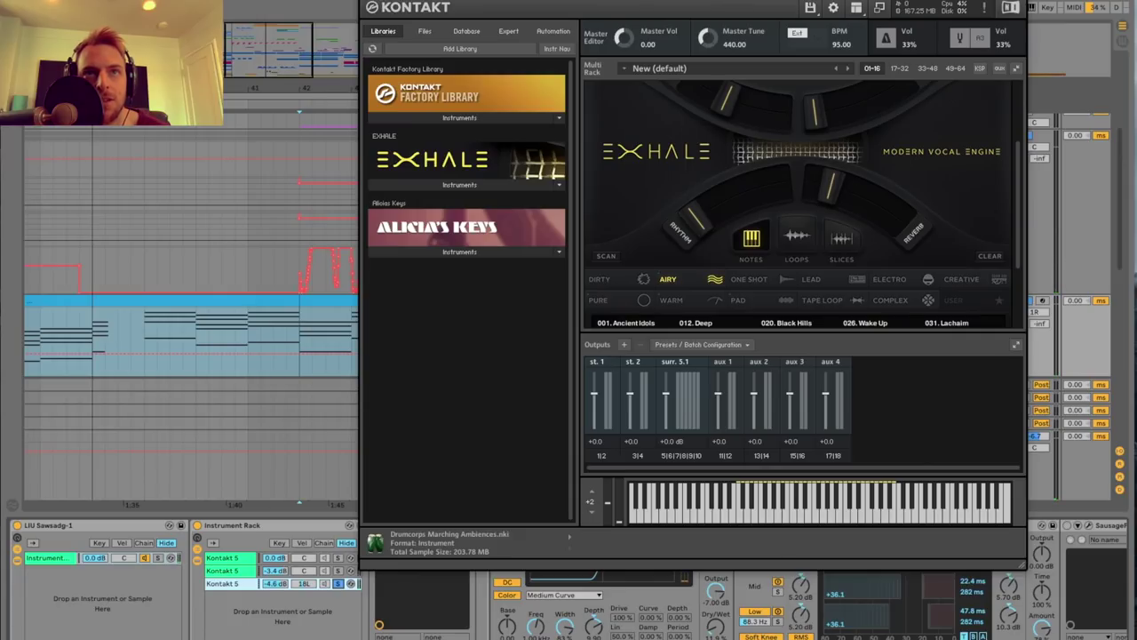
{"action": "left_click", "coordinate": [366, 3]}
Turn off the solo of the third Kontakt 5 chain in track 44's Instrument Rack.
{"action": "left_click_drag", "start_coordinate": [296, 76], "coordinate": [295, 69]}
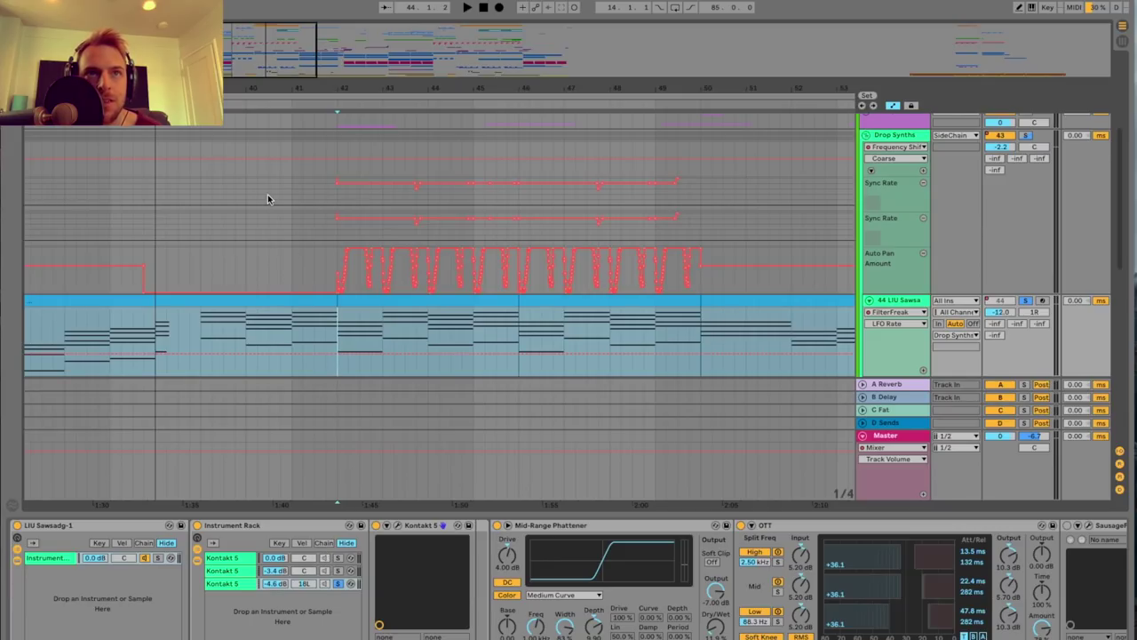
{"action": "left_click_drag", "start_coordinate": [277, 82], "coordinate": [272, 105]}
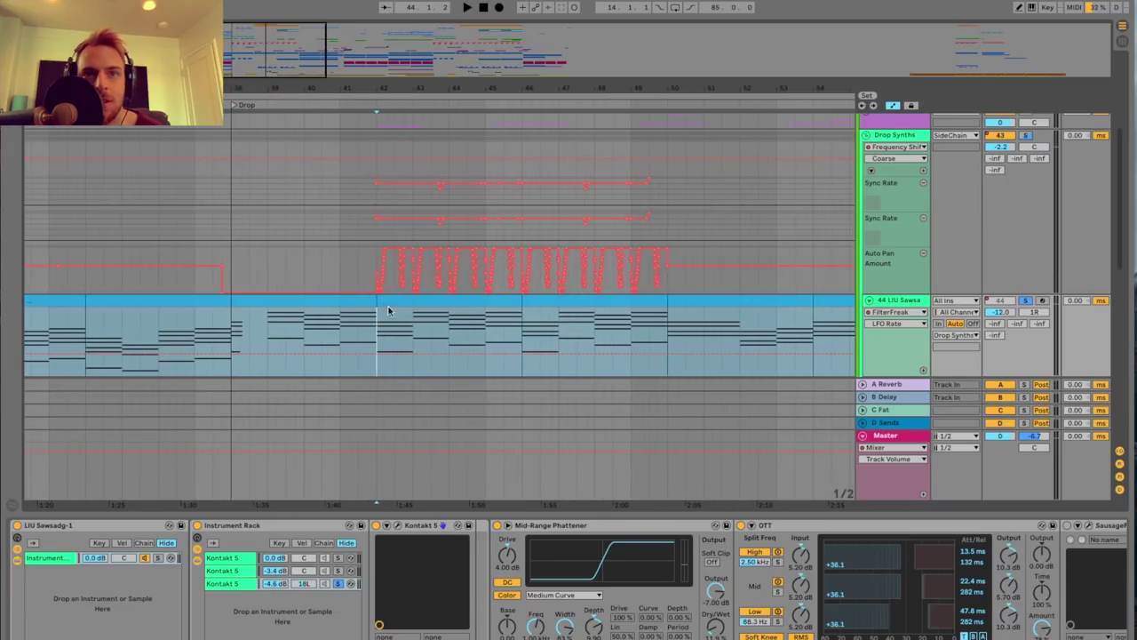
{"action": "scroll", "coordinate": [387, 310], "scroll_direction": "right", "scroll_amount": 2}
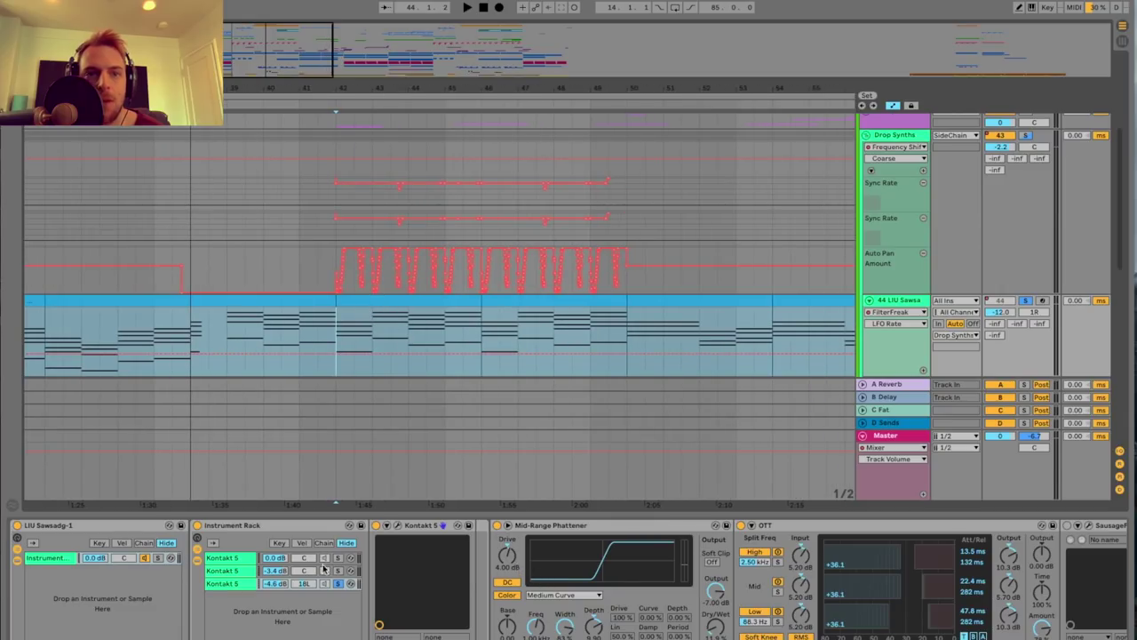
{"action": "left_click", "coordinate": [339, 585]}
Select the Mid-Range Phattener and the OTT in track 44's device chain to show their settings.
{"action": "scroll", "coordinate": [475, 570], "scroll_direction": "right", "scroll_amount": 3}
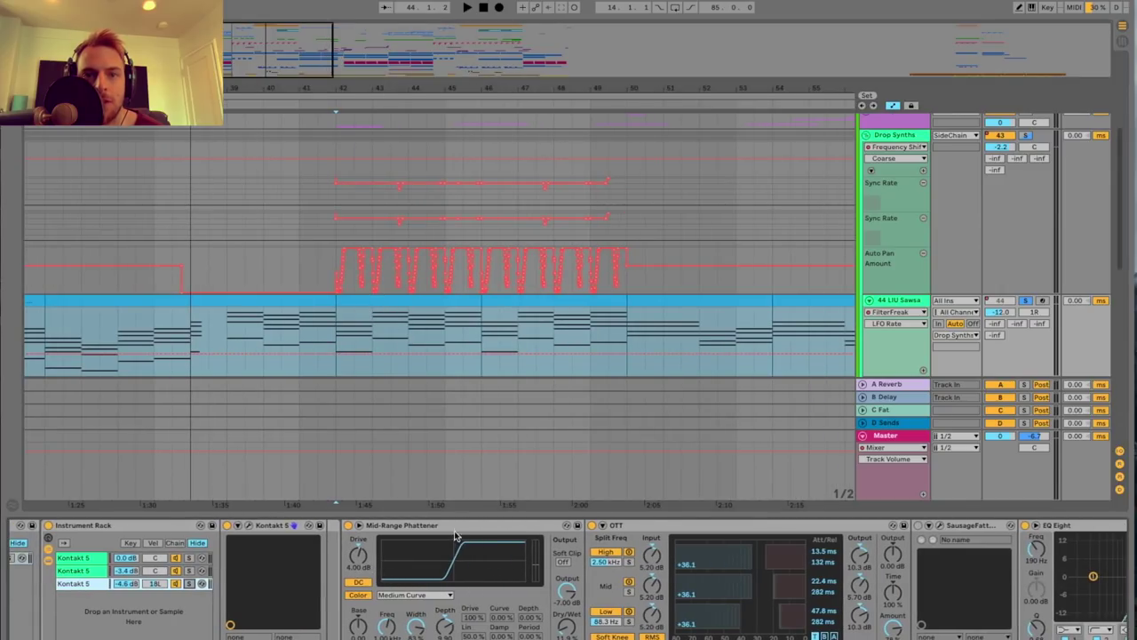
{"action": "left_click", "coordinate": [458, 526]}
{"action": "scroll", "coordinate": [450, 542], "scroll_direction": "right", "scroll_amount": 4}
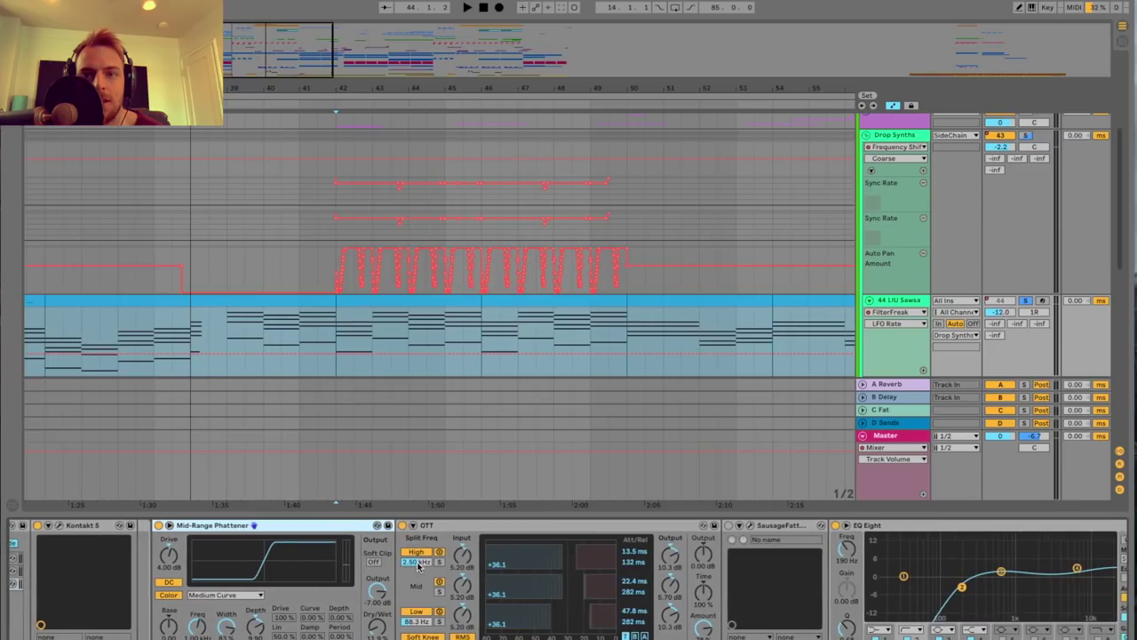
{"action": "left_click", "coordinate": [448, 528]}
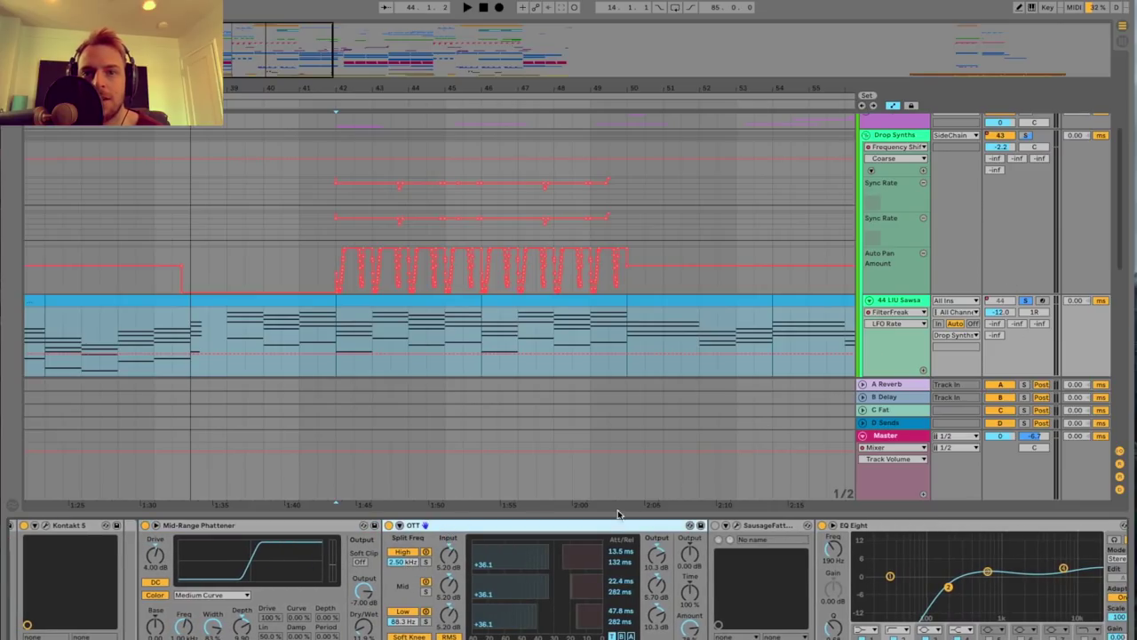
Play track 44 from bar 42, compare its sound with OTT bypassed and enabled, and stop playback with OTT on.
{"action": "left_click", "coordinate": [389, 526]}
{"action": "key", "text": "space"}
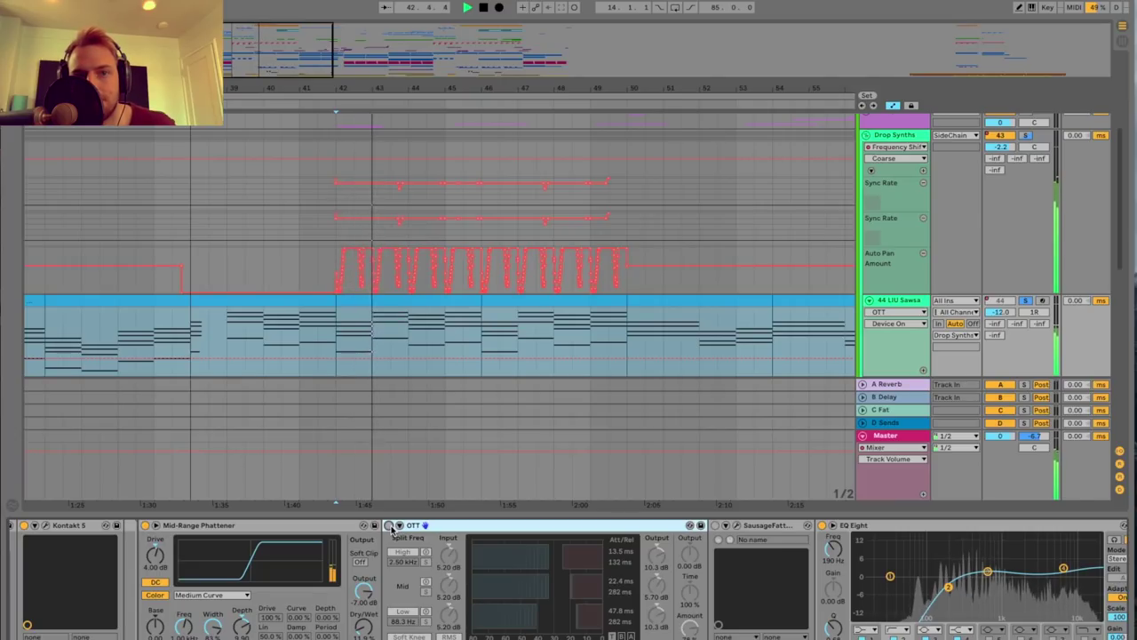
{"action": "left_click", "coordinate": [389, 526]}
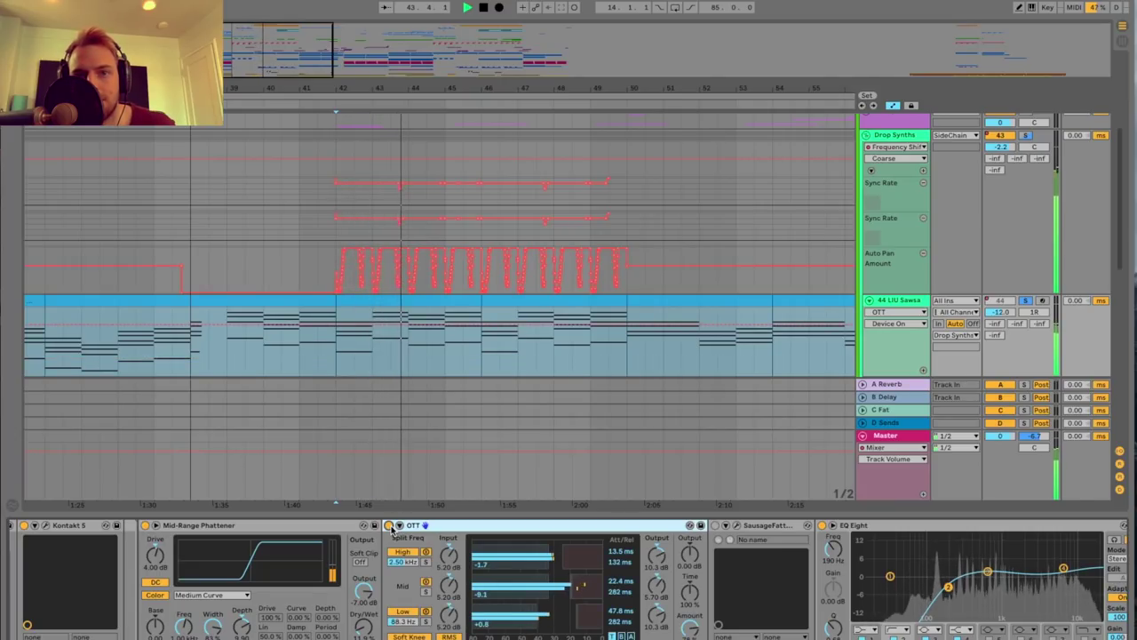
{"action": "left_click", "coordinate": [389, 526]}
{"action": "left_click", "coordinate": [390, 526]}
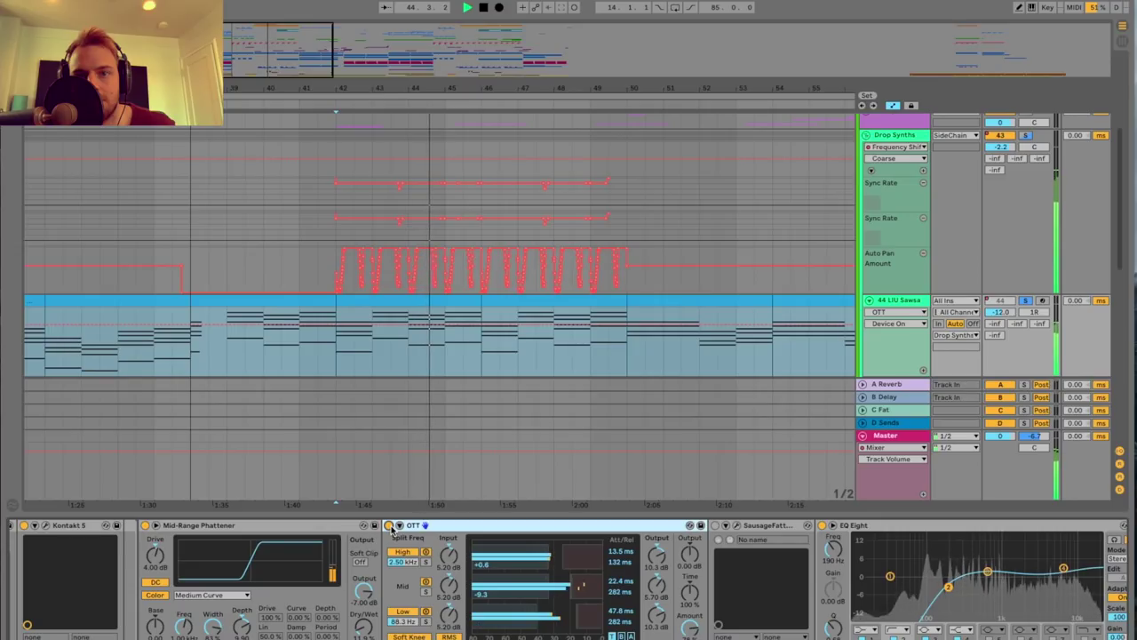
{"action": "key", "text": "space"}
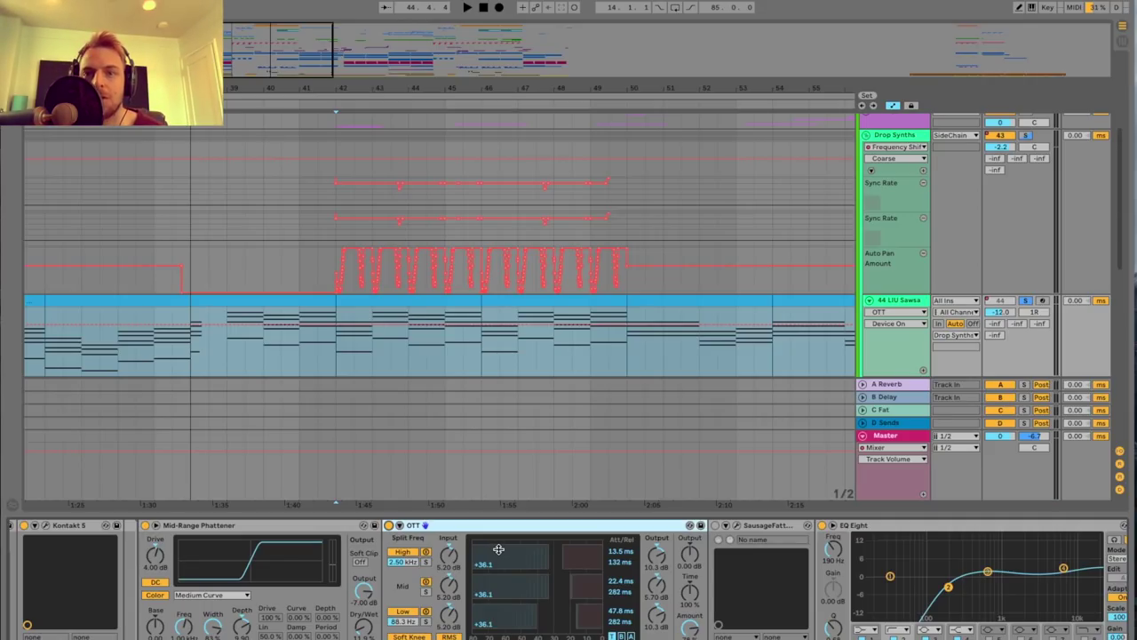
Examine the EQ Eight after OTT on track 44 and select each of the two Saturators.
{"action": "scroll", "coordinate": [731, 574], "scroll_direction": "right", "scroll_amount": 3}
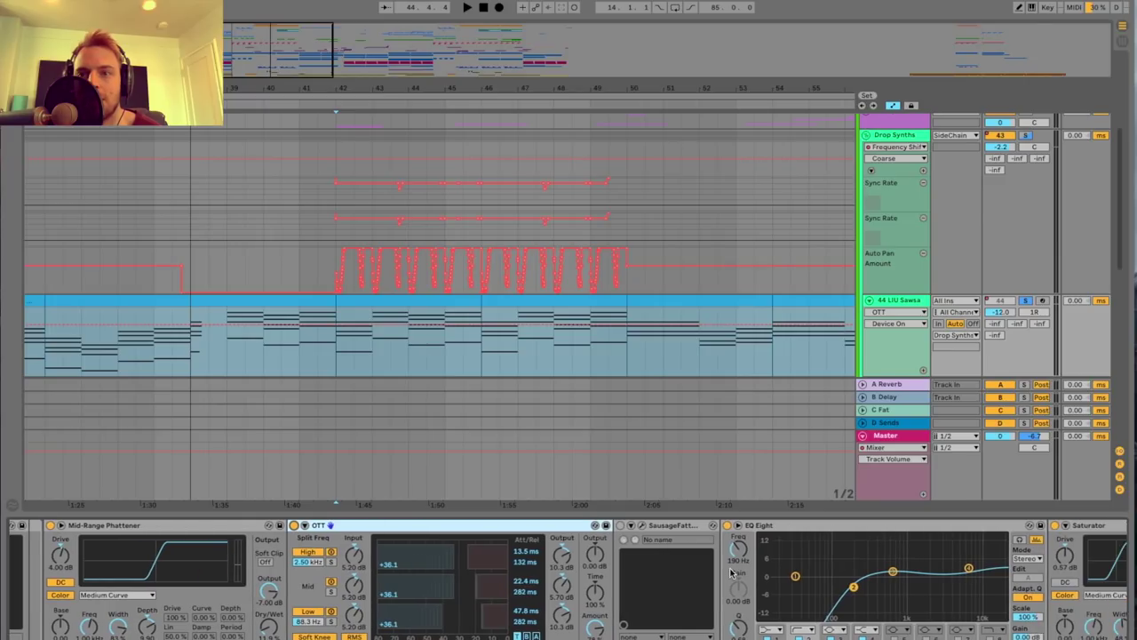
{"action": "scroll", "coordinate": [729, 573], "scroll_direction": "right", "scroll_amount": 4}
{"action": "scroll", "coordinate": [727, 573], "scroll_direction": "right", "scroll_amount": 5}
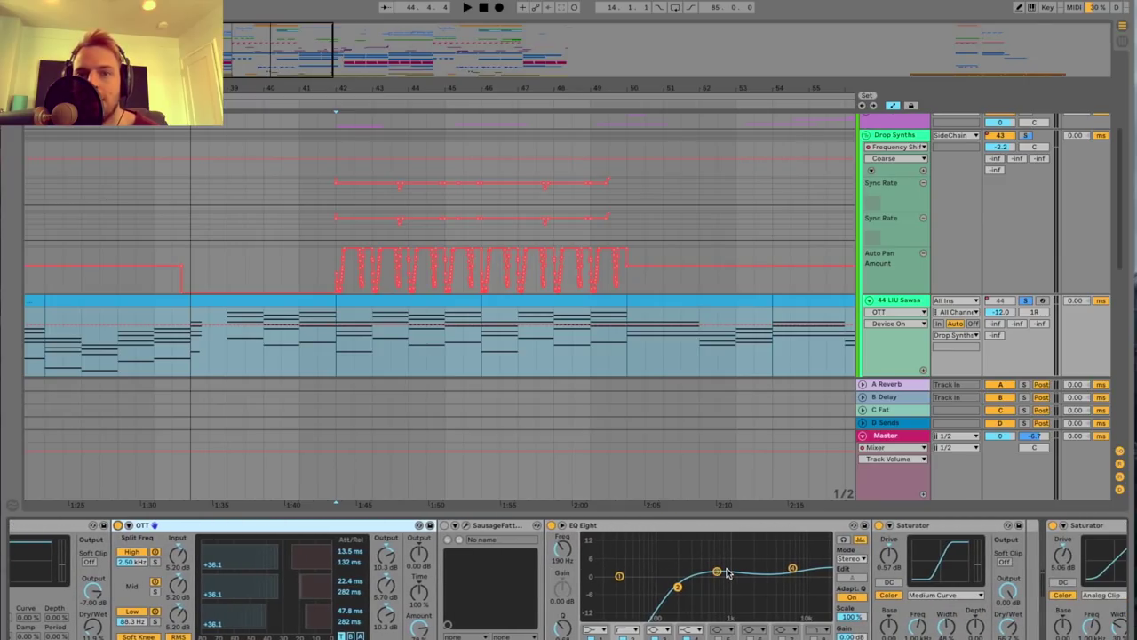
{"action": "scroll", "coordinate": [629, 581], "scroll_direction": "right", "scroll_amount": 5}
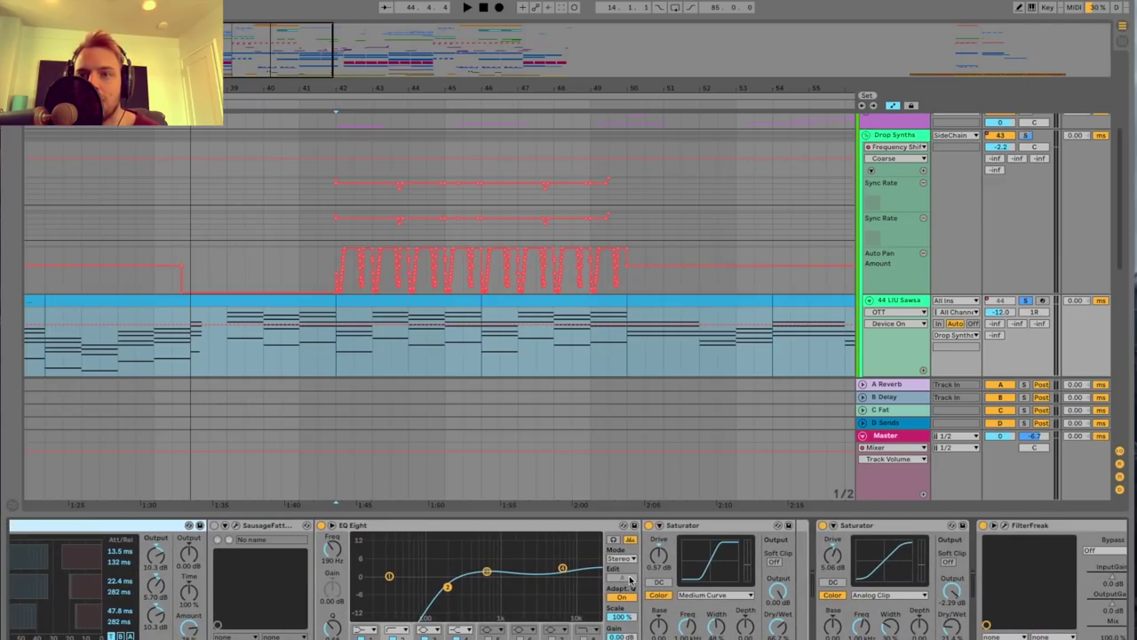
{"action": "left_click", "coordinate": [704, 531]}
{"action": "left_click", "coordinate": [854, 531]}
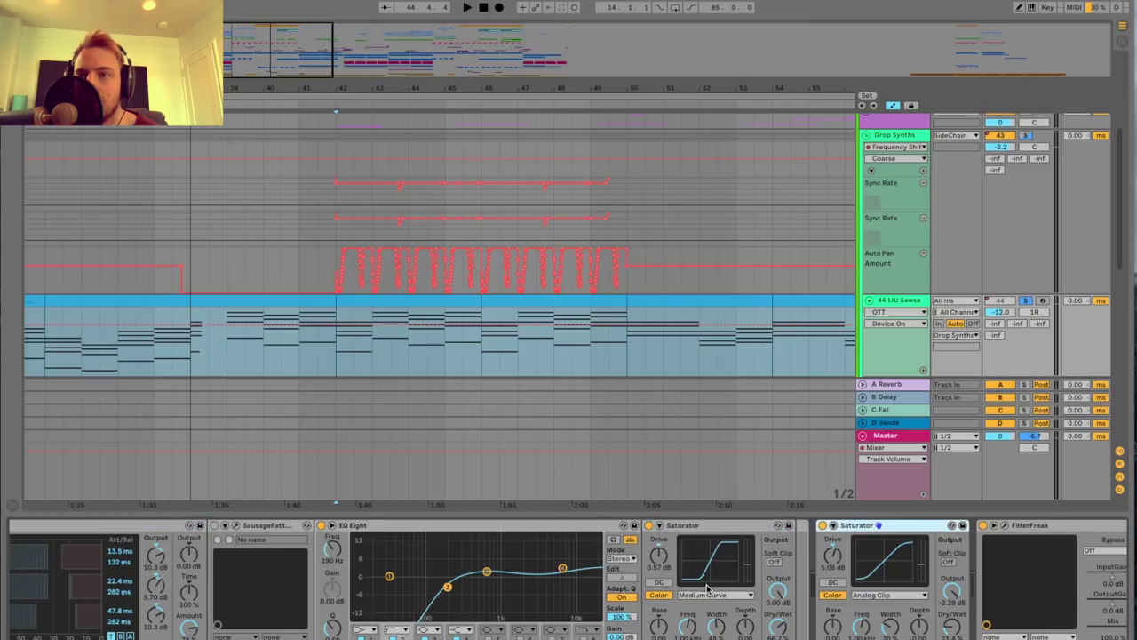
Open track 44's FilterFreak, play from bar 34 to watch its frequency automation, stop playback, and close the plug-in window.
{"action": "scroll", "coordinate": [711, 588], "scroll_direction": "right", "scroll_amount": 5}
{"action": "scroll", "coordinate": [711, 587], "scroll_direction": "right", "scroll_amount": 8}
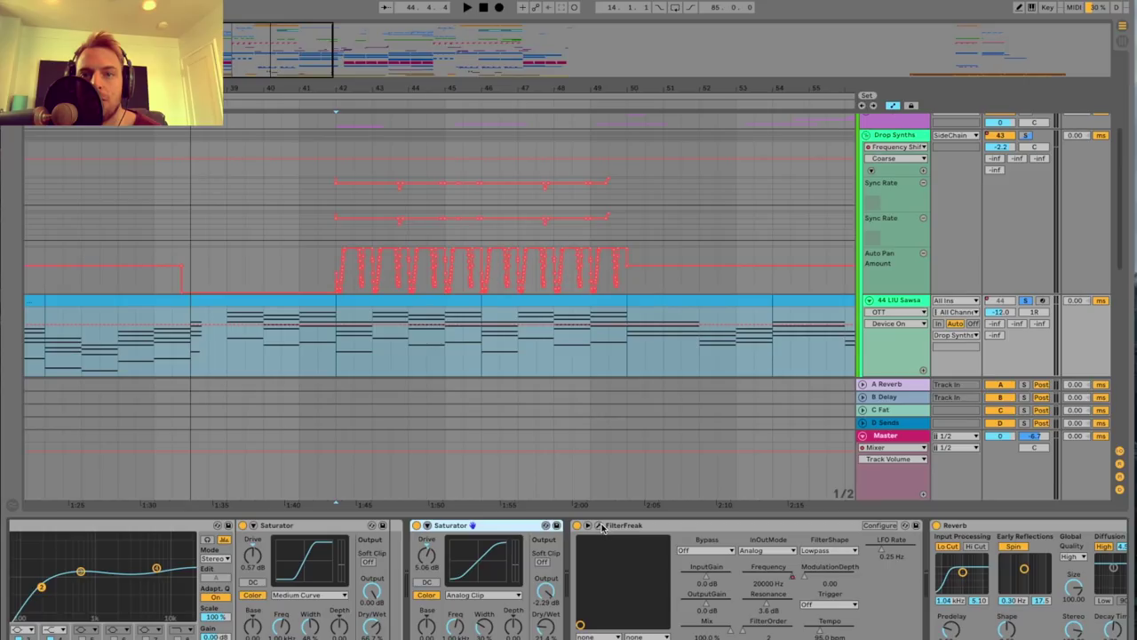
{"action": "left_click", "coordinate": [599, 526]}
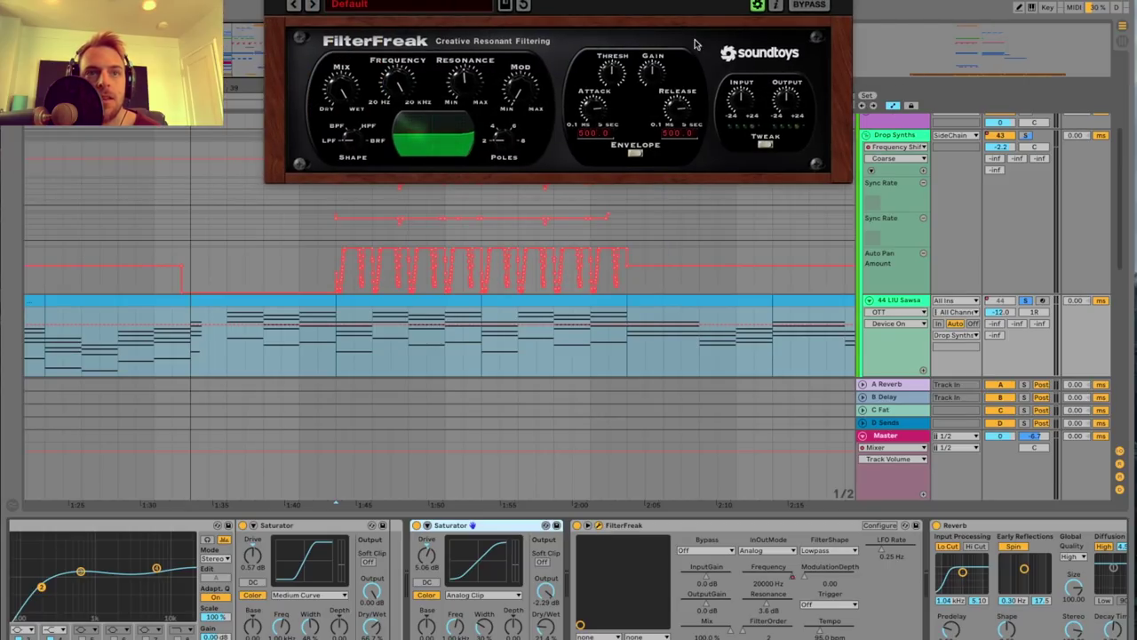
{"action": "scroll", "coordinate": [566, 216], "scroll_direction": "left", "scroll_amount": 4}
{"action": "left_click", "coordinate": [166, 255]}
{"action": "key", "text": "space"}
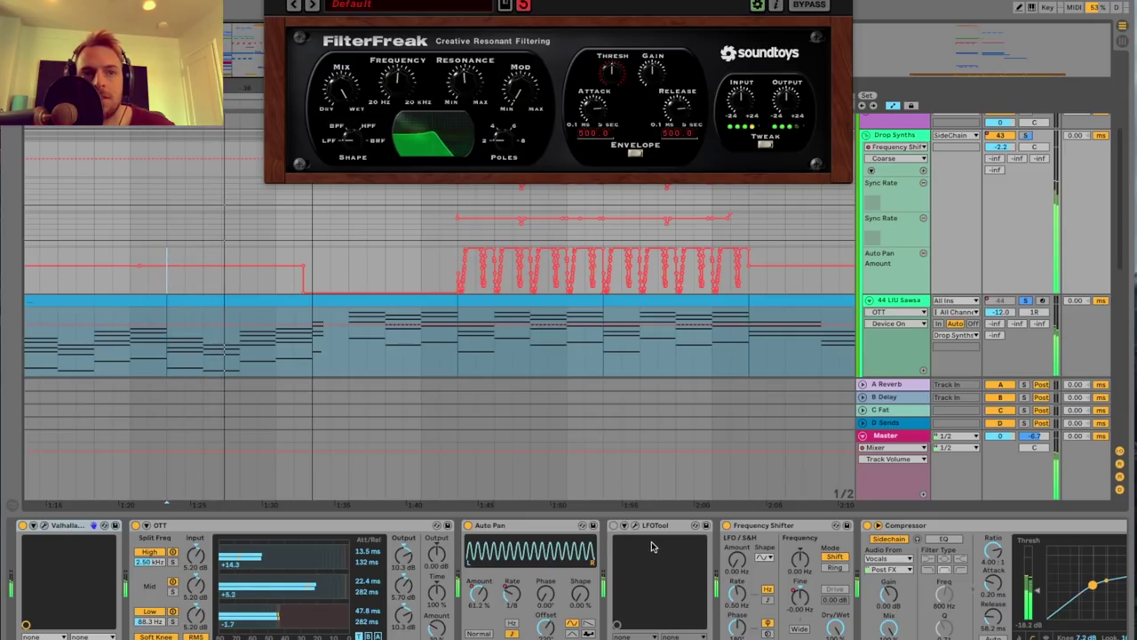
{"action": "scroll", "coordinate": [535, 593], "scroll_direction": "right", "scroll_amount": 10}
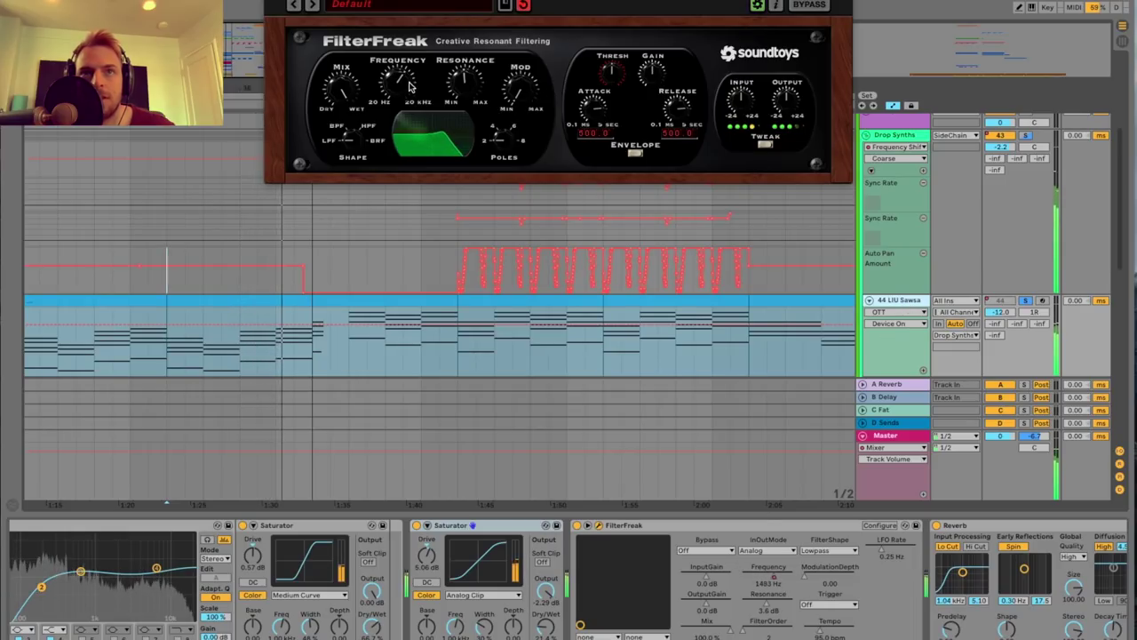
{"action": "key", "text": "space"}
{"action": "left_click", "coordinate": [273, 1]}
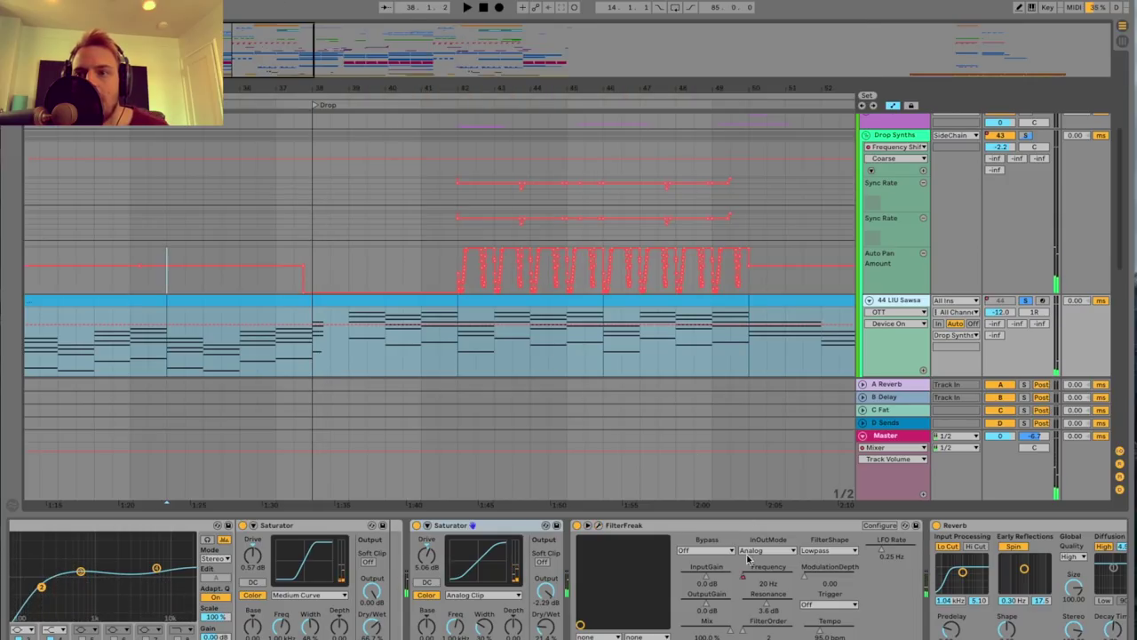
Show the Reverb, second OTT and Utility on track 44, and open FF Pro-Q 2 to view its EQ cuts before closing it.
{"action": "scroll", "coordinate": [758, 567], "scroll_direction": "right", "scroll_amount": 10}
{"action": "scroll", "coordinate": [757, 567], "scroll_direction": "right", "scroll_amount": 3}
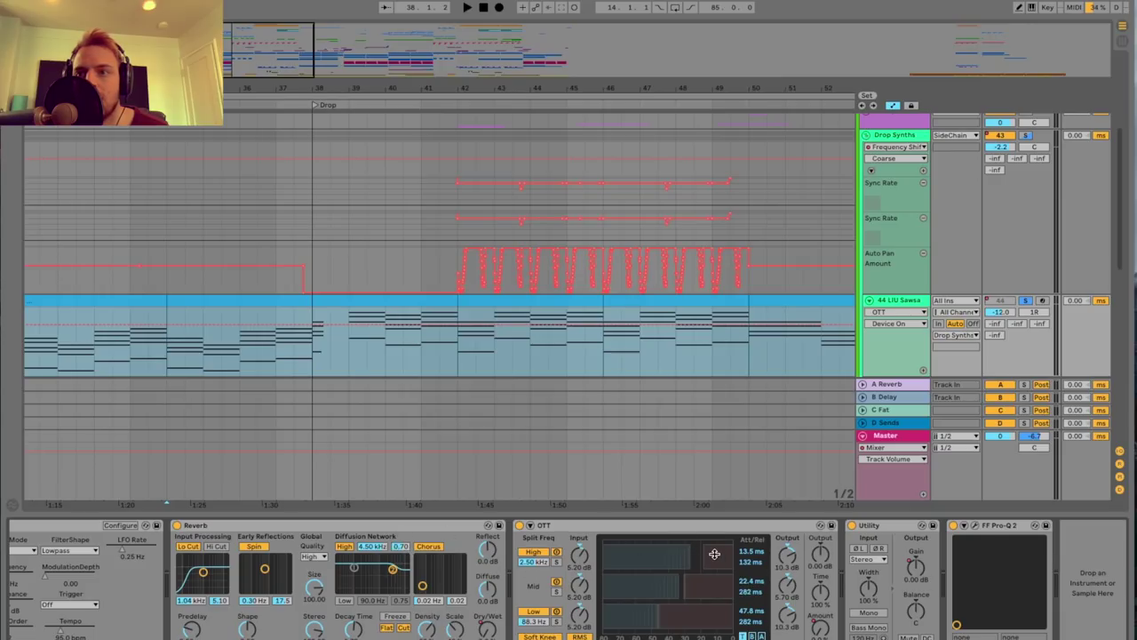
{"action": "left_click", "coordinate": [974, 526]}
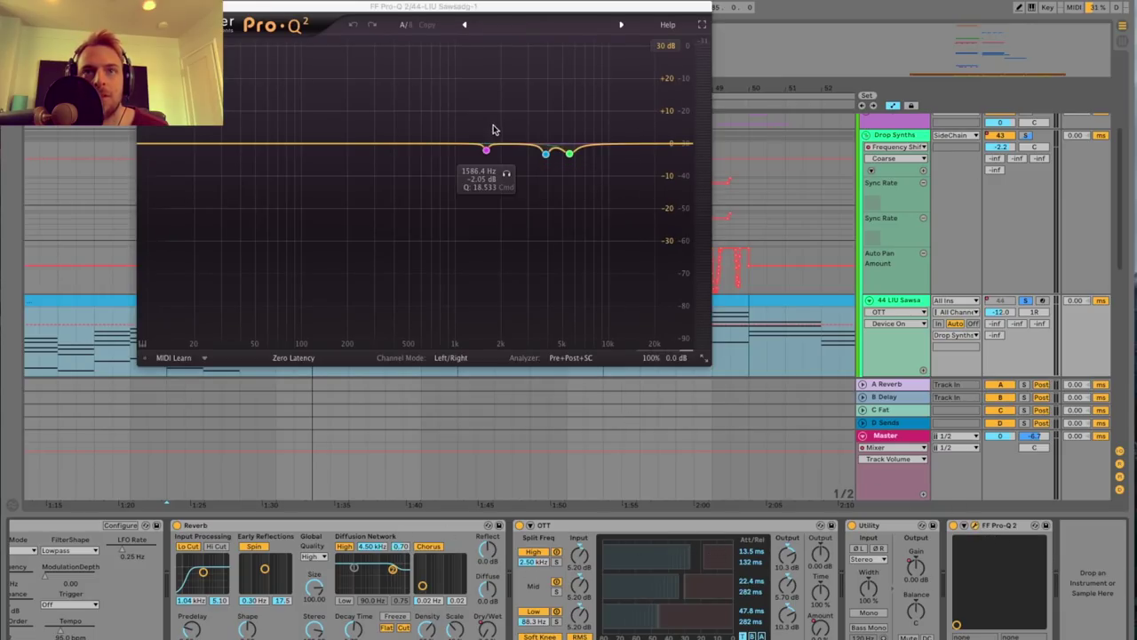
{"action": "left_click", "coordinate": [144, 6]}
Select the Drop Synths group to show its effects, and place the playback start at bar 42.
{"action": "left_click_drag", "start_coordinate": [238, 56], "coordinate": [236, 41]}
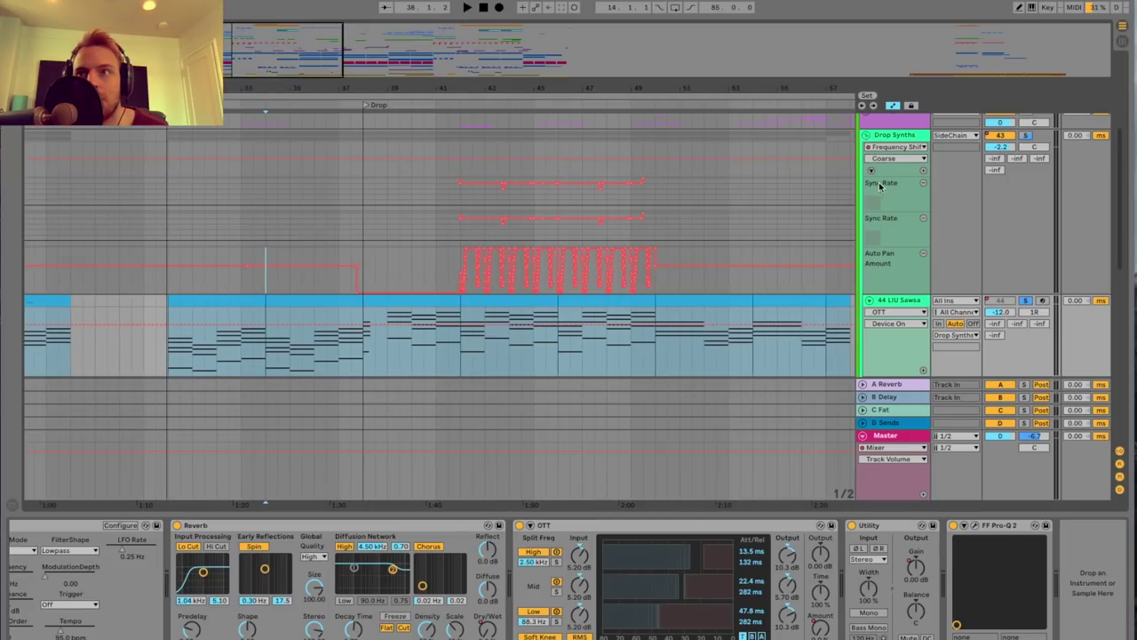
{"action": "left_click", "coordinate": [906, 137]}
{"action": "left_click_drag", "start_coordinate": [328, 52], "coordinate": [326, 48]}
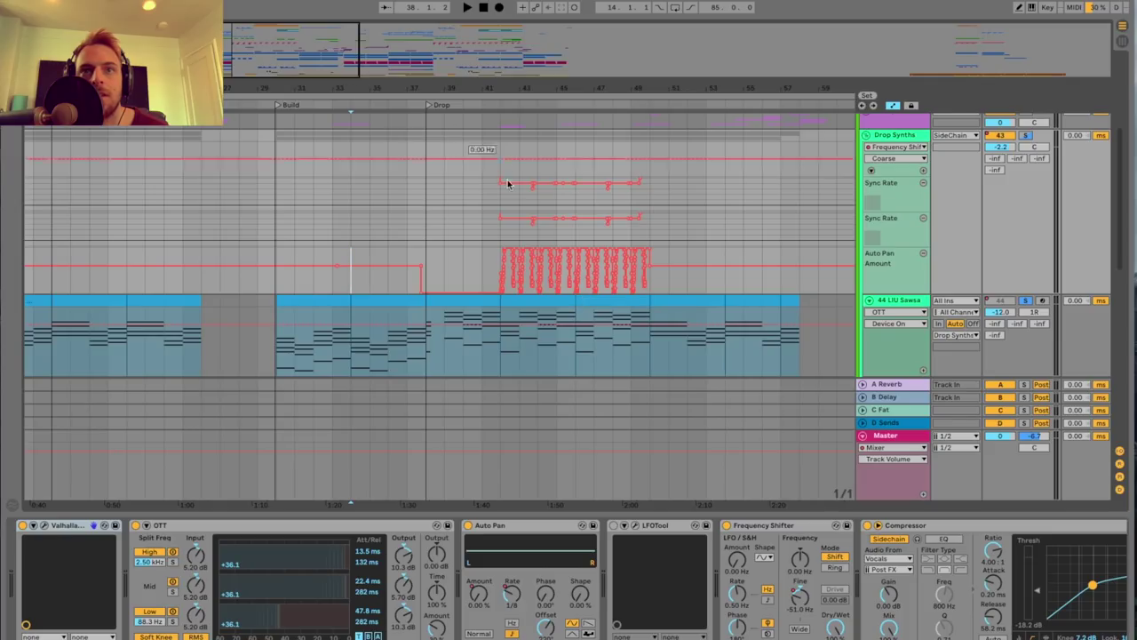
{"action": "left_click", "coordinate": [501, 231]}
{"action": "left_click_drag", "start_coordinate": [266, 40], "coordinate": [265, 54]}
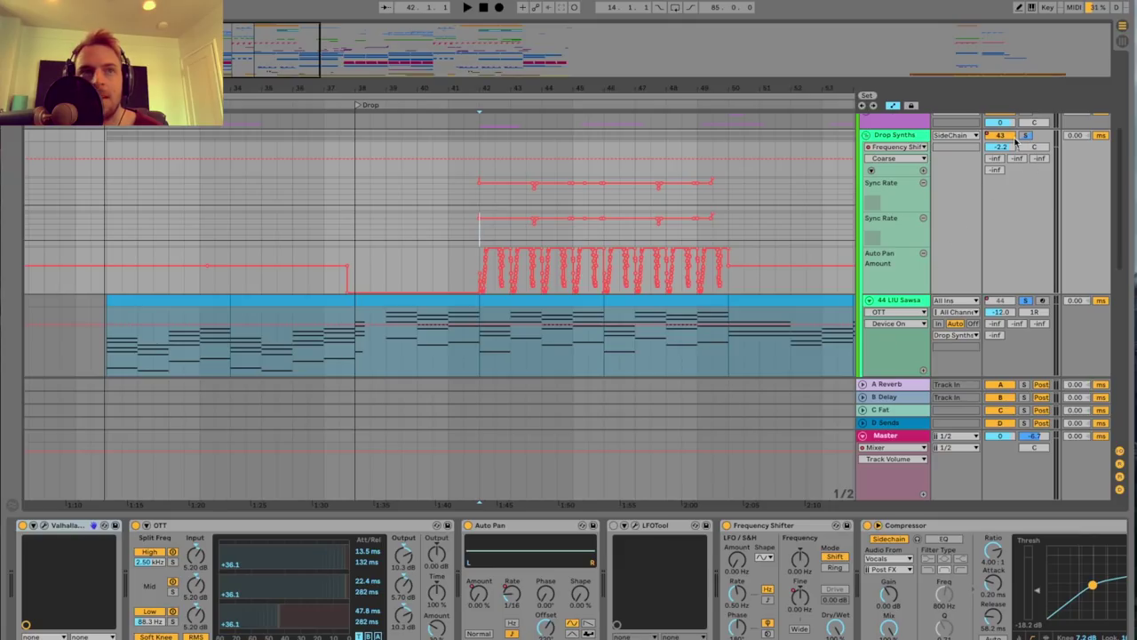
Insert a second Auto Pan from the browser between LFOTool and Frequency Shifter on Drop Synths, with Amount 71.4 % and Phase 360°.
{"action": "key", "text": "ctrl+alt+b"}
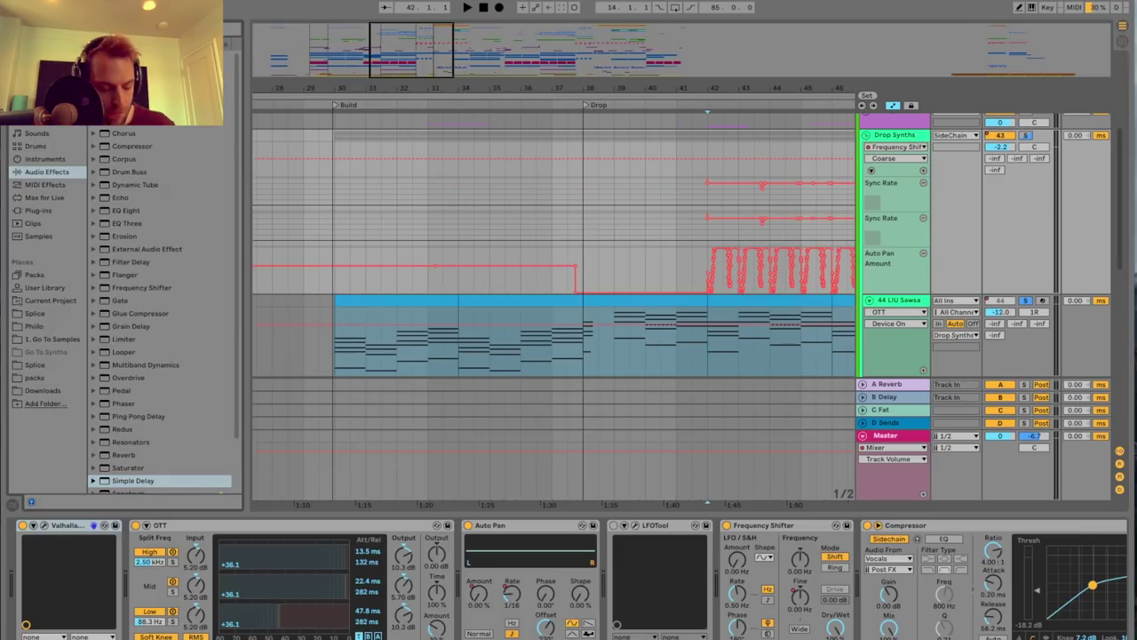
{"action": "key", "text": "ctrl+f"}
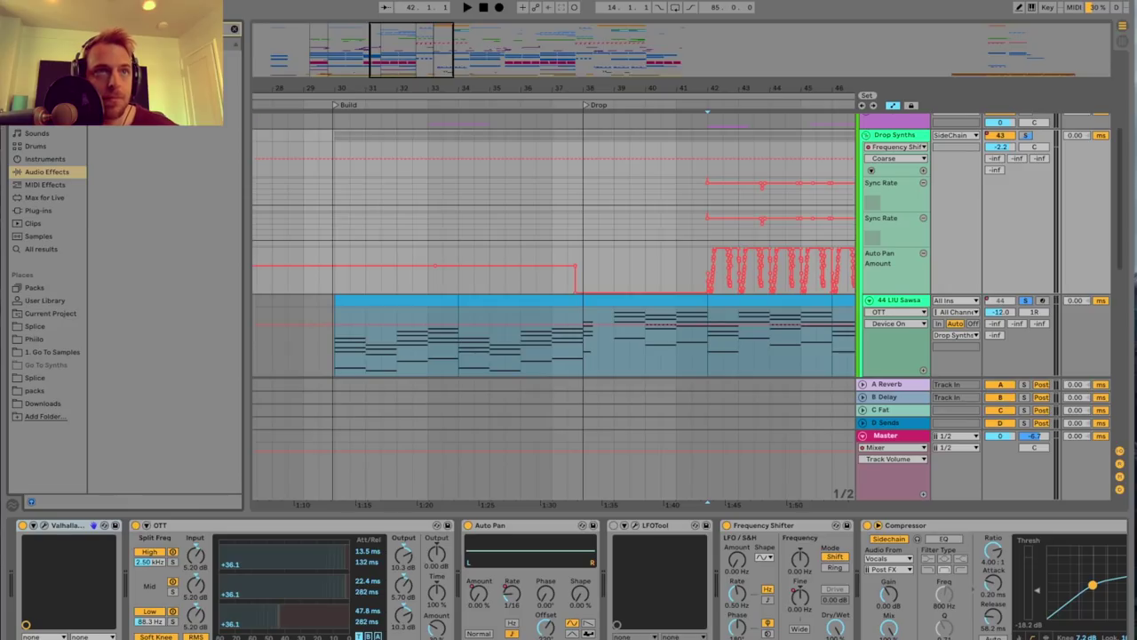
{"action": "left_click_drag", "start_coordinate": [147, 82], "coordinate": [713, 526]}
{"action": "left_click_drag", "start_coordinate": [751, 588], "coordinate": [702, 562]}
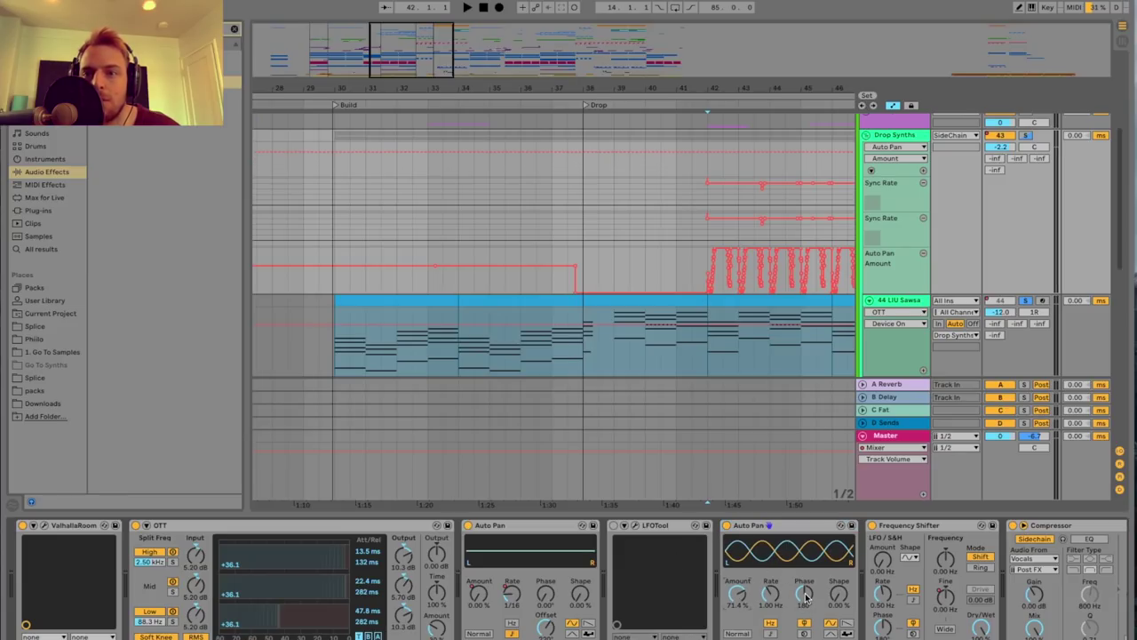
{"action": "left_click_drag", "start_coordinate": [804, 595], "coordinate": [805, 622]}
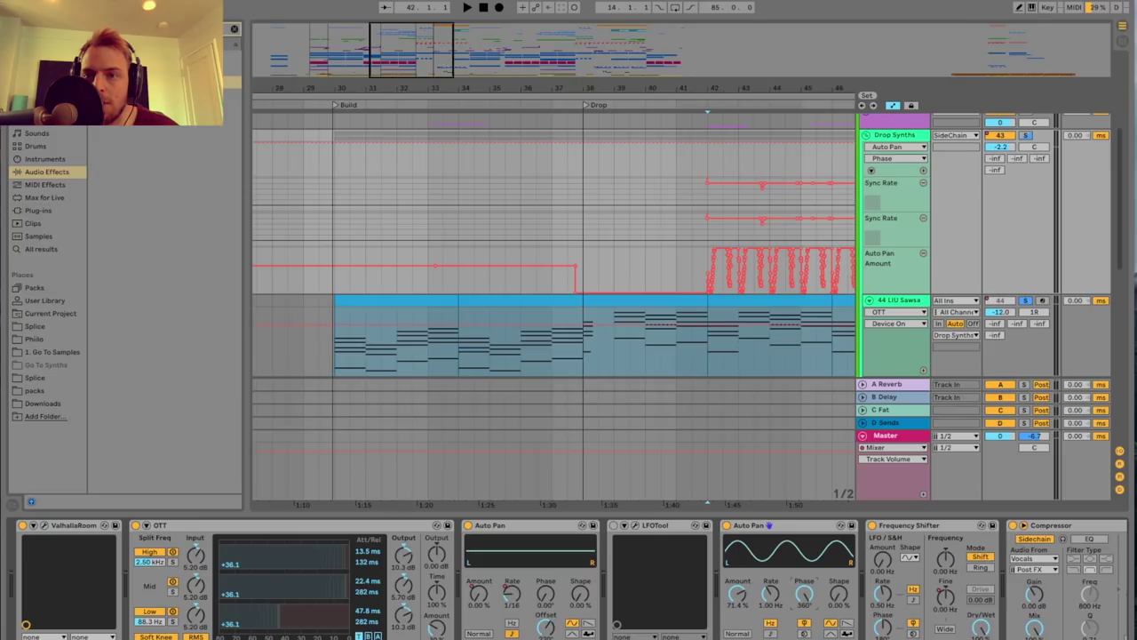
Sync the second Auto Pan's rate to the tempo at 1/12, set its Phase to 0°, and adjust its Offset.
{"action": "left_click", "coordinate": [771, 633]}
{"action": "left_click_drag", "start_coordinate": [771, 601], "coordinate": [771, 595]}
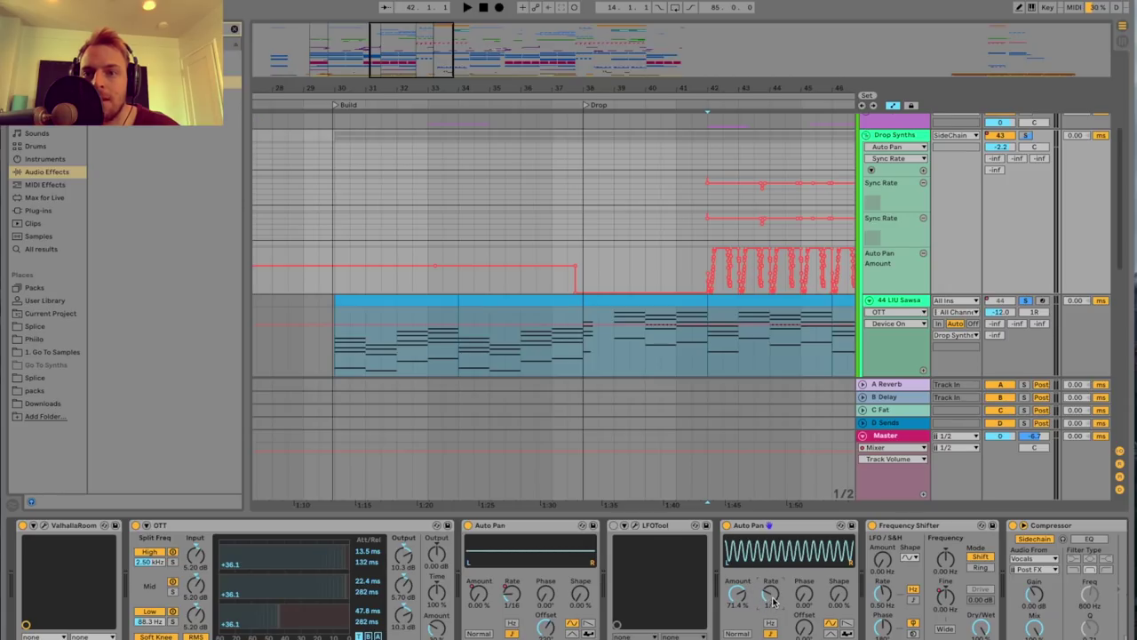
{"action": "left_click_drag", "start_coordinate": [772, 602], "coordinate": [772, 597]}
{"action": "left_click", "coordinate": [804, 628]}
{"action": "left_click_drag", "start_coordinate": [804, 628], "coordinate": [804, 590]}
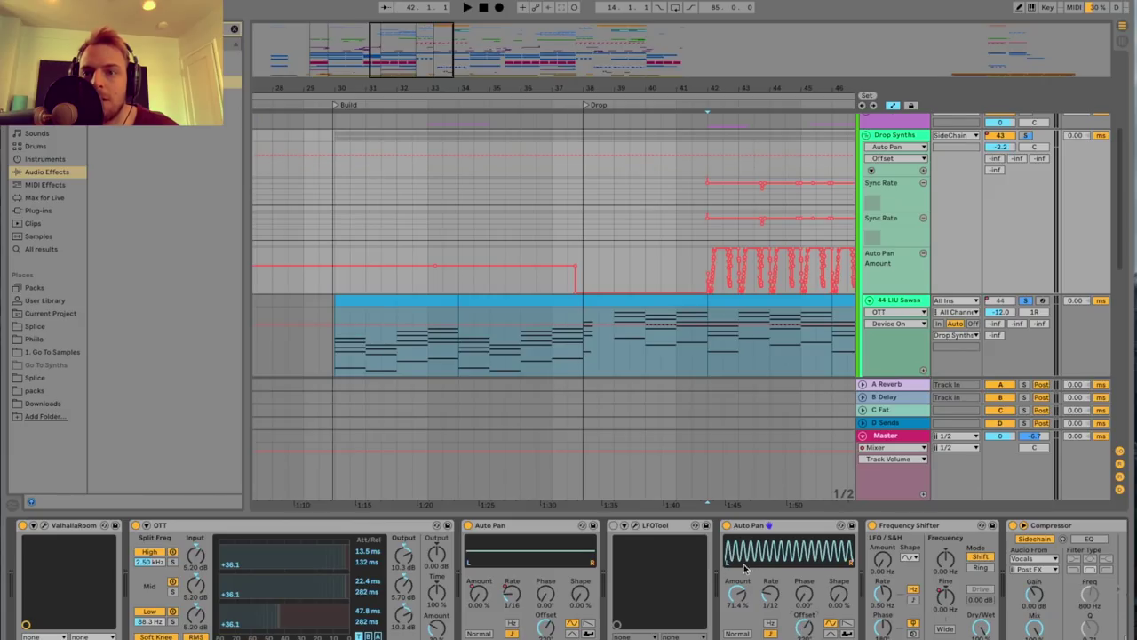
{"action": "left_click_drag", "start_coordinate": [806, 636], "coordinate": [805, 604]}
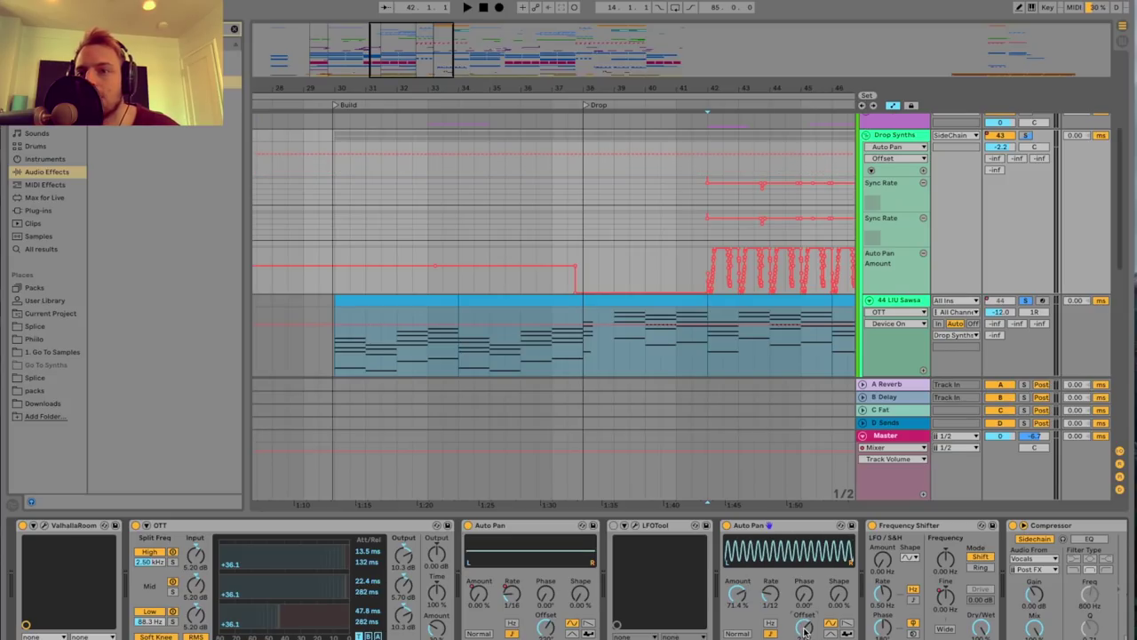
Delete the second Auto Pan from the Drop Synths group.
{"action": "left_click", "coordinate": [749, 526]}
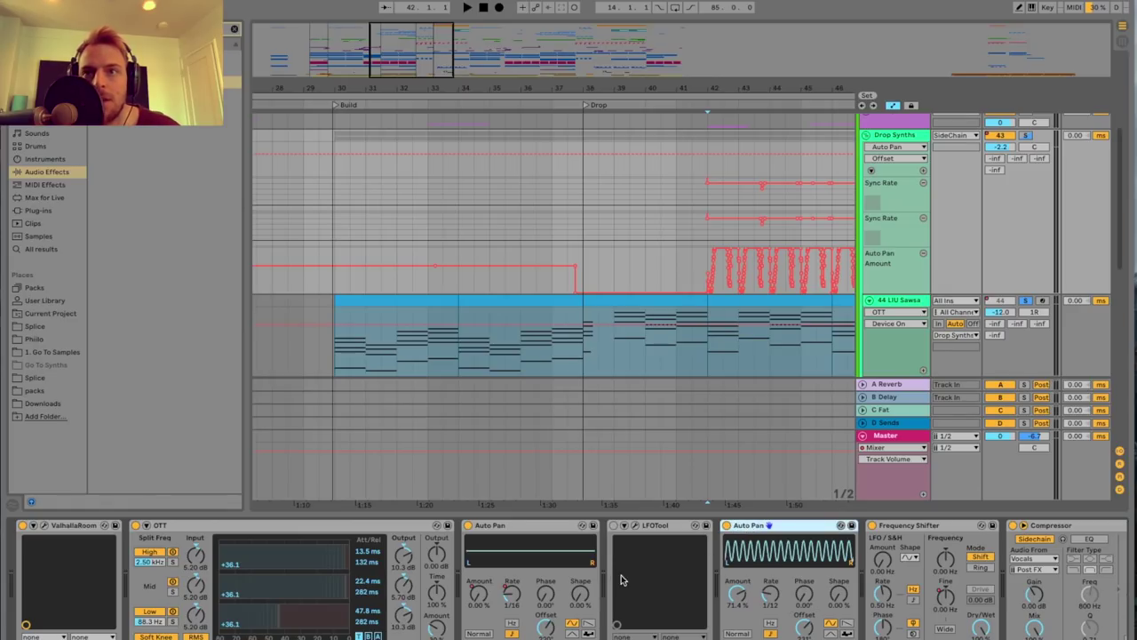
{"action": "key", "text": "Delete"}
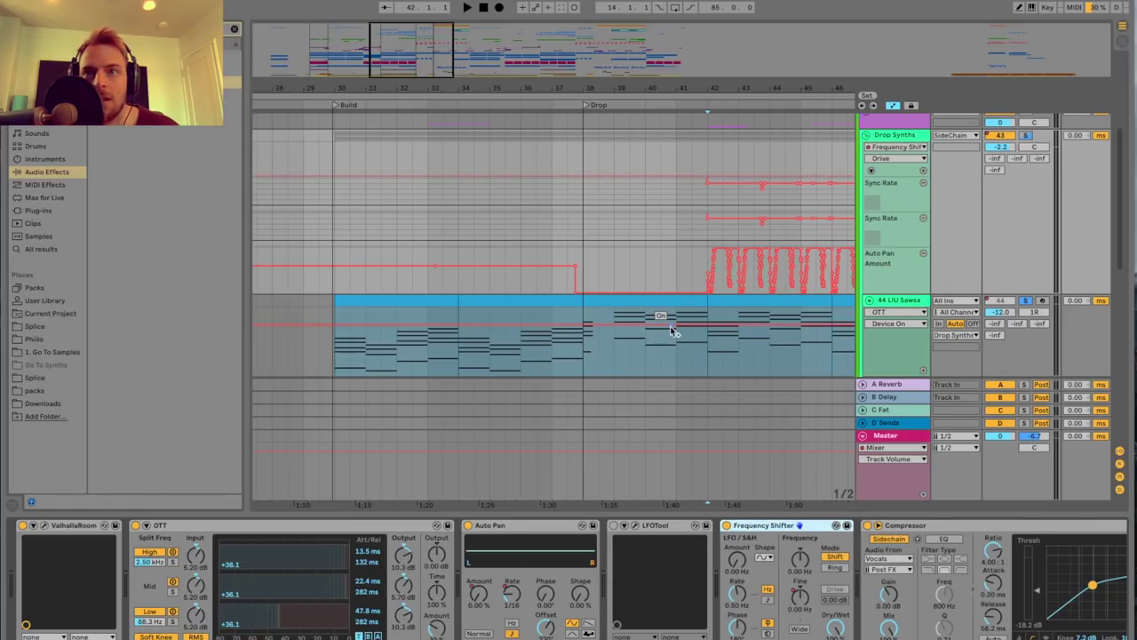
Hide the browser, examine the Auto Pan Amount automation on Drop Synths, play it from bar 42, and stop playback.
{"action": "scroll", "coordinate": [672, 330], "scroll_direction": "right", "scroll_amount": 4}
{"action": "left_click_drag", "start_coordinate": [446, 86], "coordinate": [435, 133]}
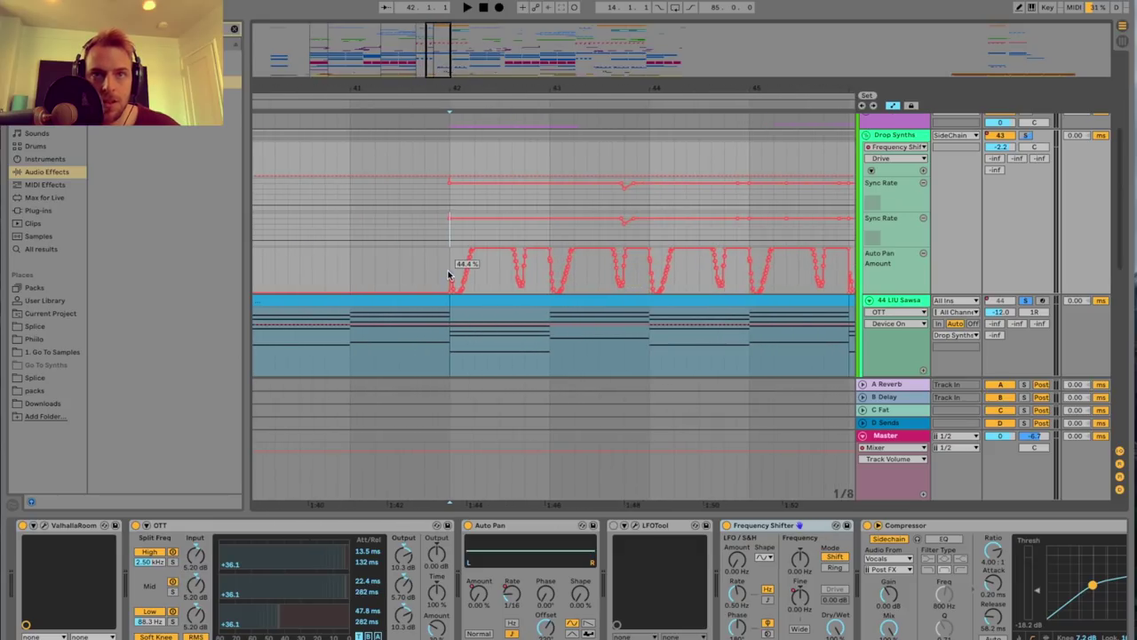
{"action": "scroll", "coordinate": [451, 262], "scroll_direction": "right", "scroll_amount": 2}
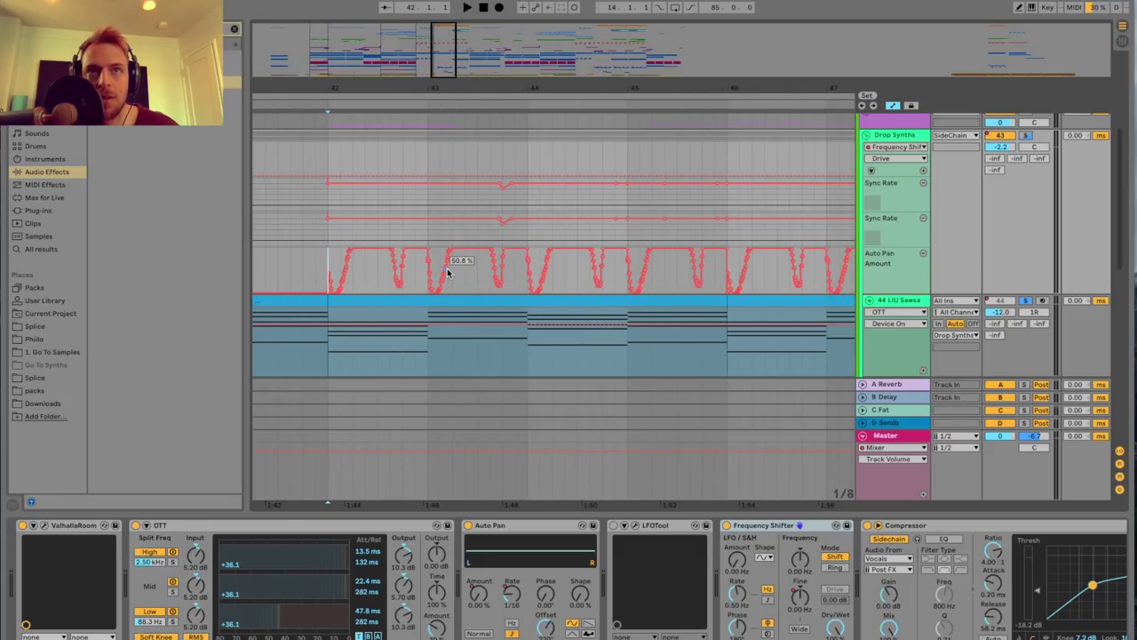
{"action": "key", "text": "super+alt+b"}
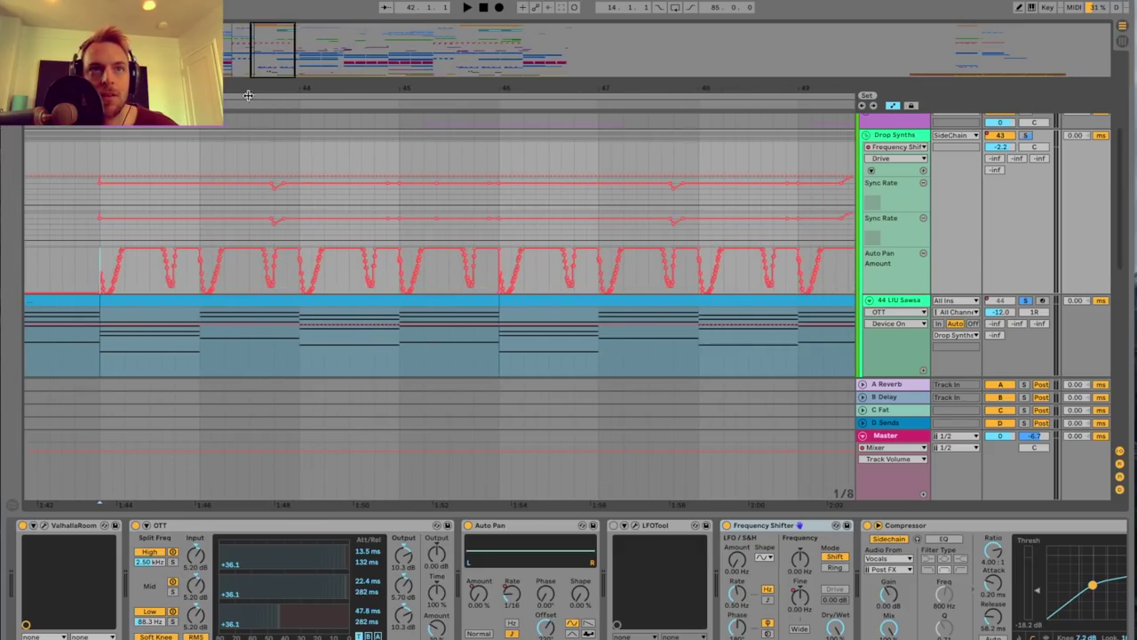
{"action": "left_click_drag", "start_coordinate": [273, 66], "coordinate": [273, 76]}
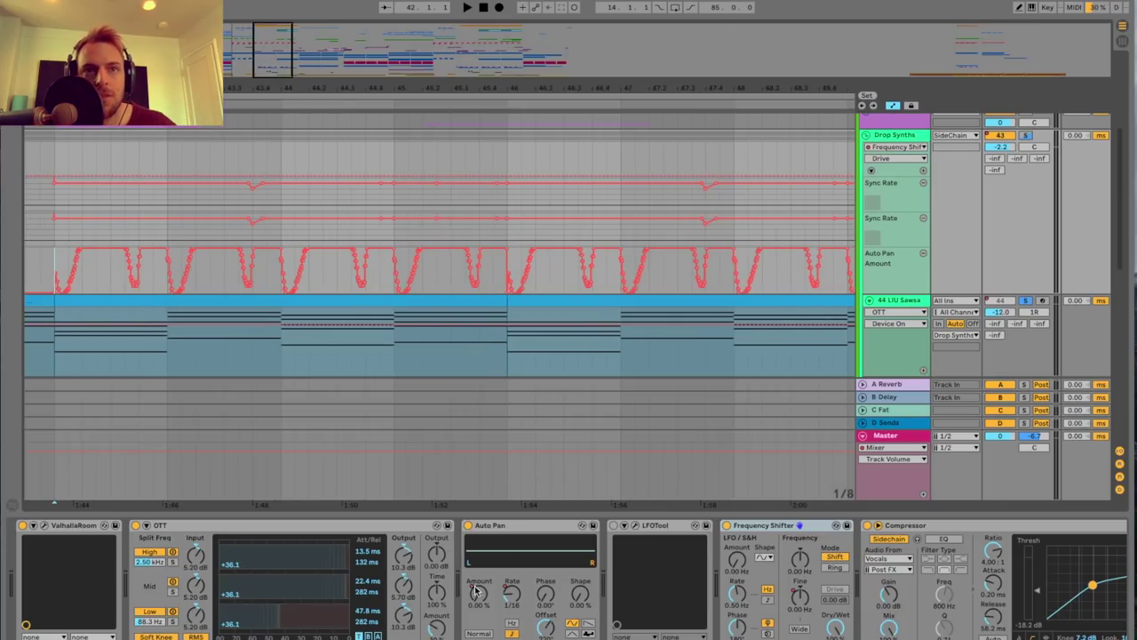
{"action": "scroll", "coordinate": [355, 315], "scroll_direction": "left", "scroll_amount": 2}
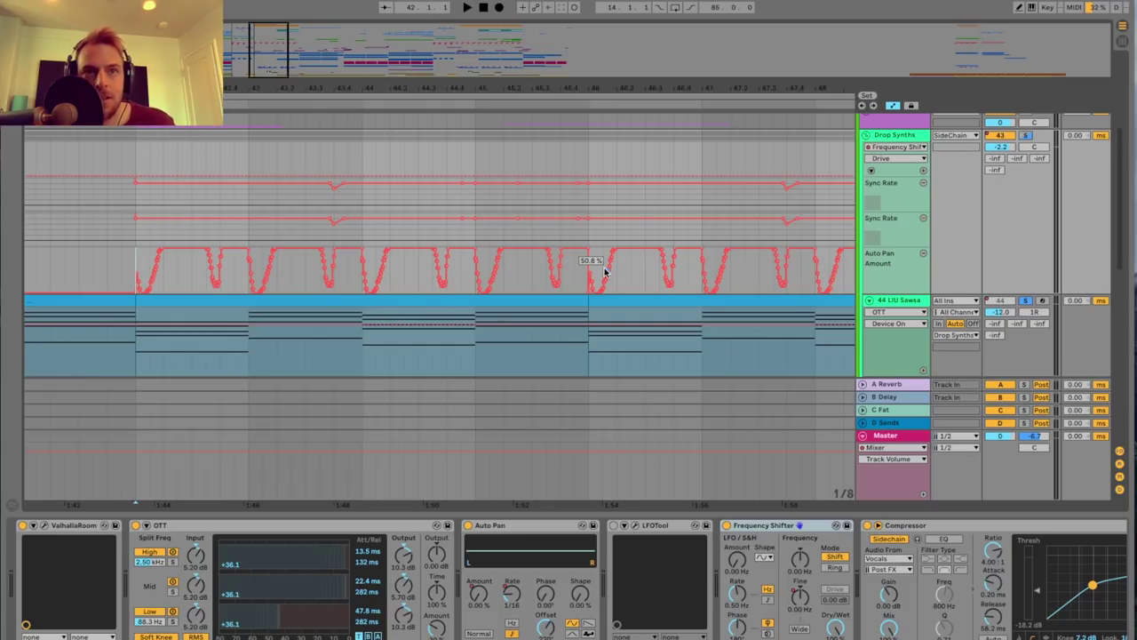
{"action": "left_click_drag", "start_coordinate": [277, 72], "coordinate": [276, 96]}
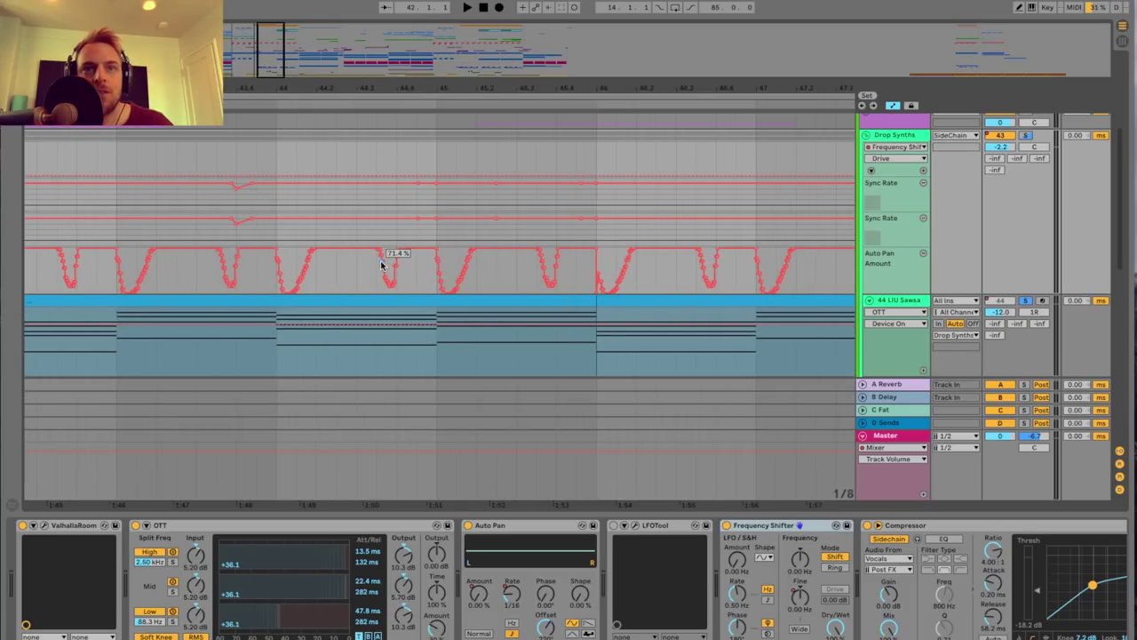
{"action": "scroll", "coordinate": [381, 265], "scroll_direction": "left", "scroll_amount": 2}
{"action": "scroll", "coordinate": [381, 265], "scroll_direction": "left", "scroll_amount": 2}
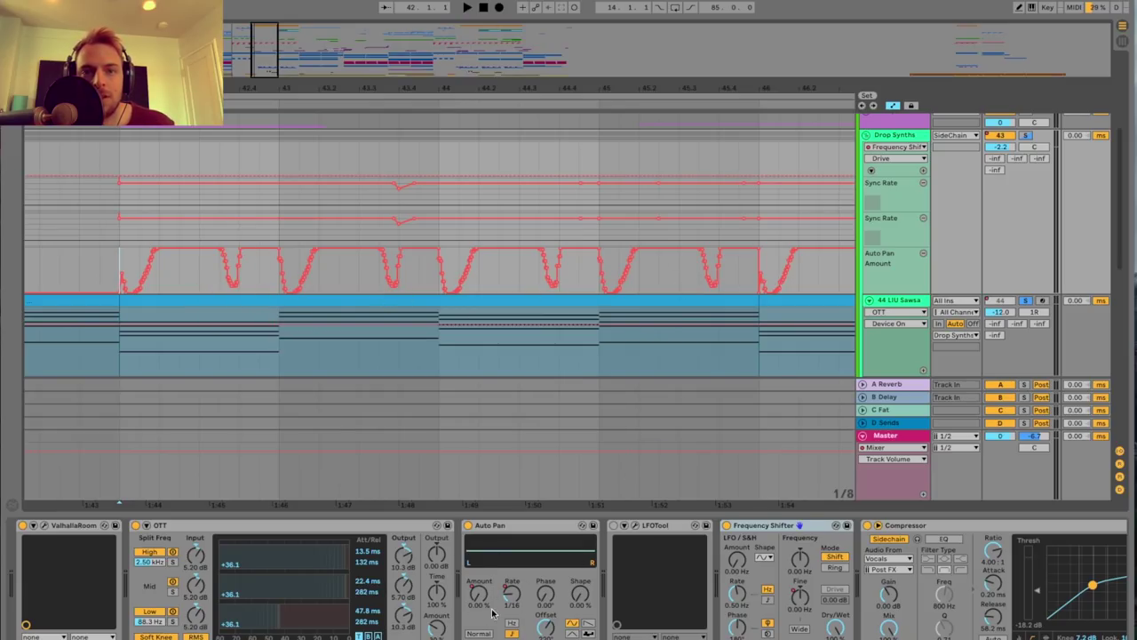
{"action": "key", "text": "space"}
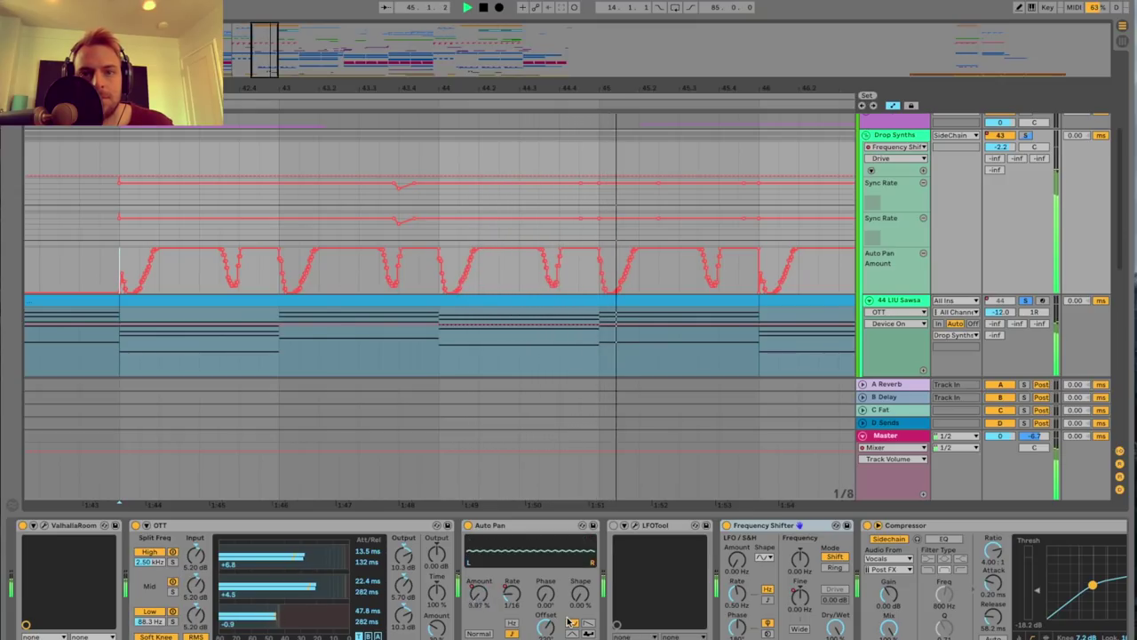
{"action": "key", "text": "space"}
Show the remaining Drop Synths effects: Frequency Shifter, the sidechained Compressor, and Auto Filter.
{"action": "left_click_drag", "start_coordinate": [277, 90], "coordinate": [421, 62]}
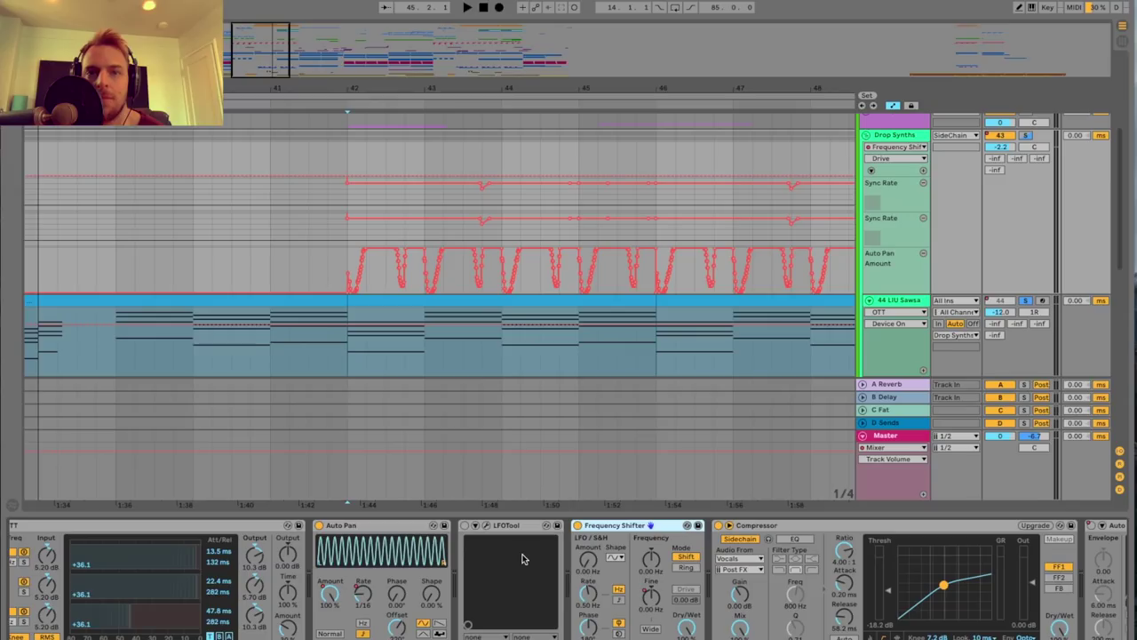
{"action": "scroll", "coordinate": [488, 555], "scroll_direction": "right", "scroll_amount": 8}
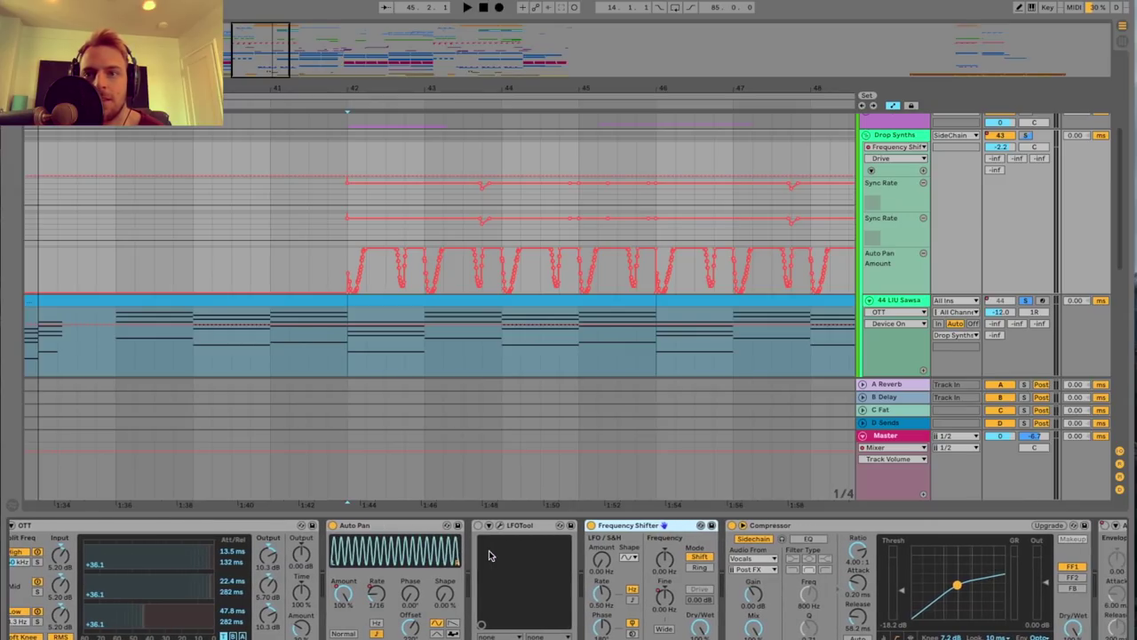
{"action": "left_click", "coordinate": [534, 525]}
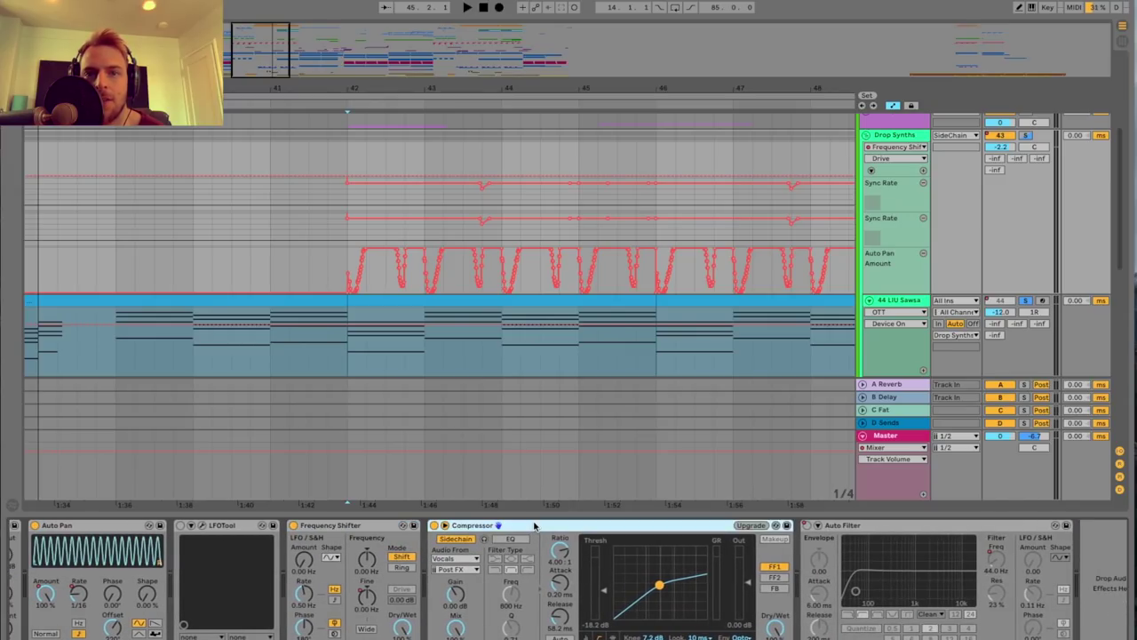
{"action": "scroll", "coordinate": [527, 554], "scroll_direction": "right", "scroll_amount": 1}
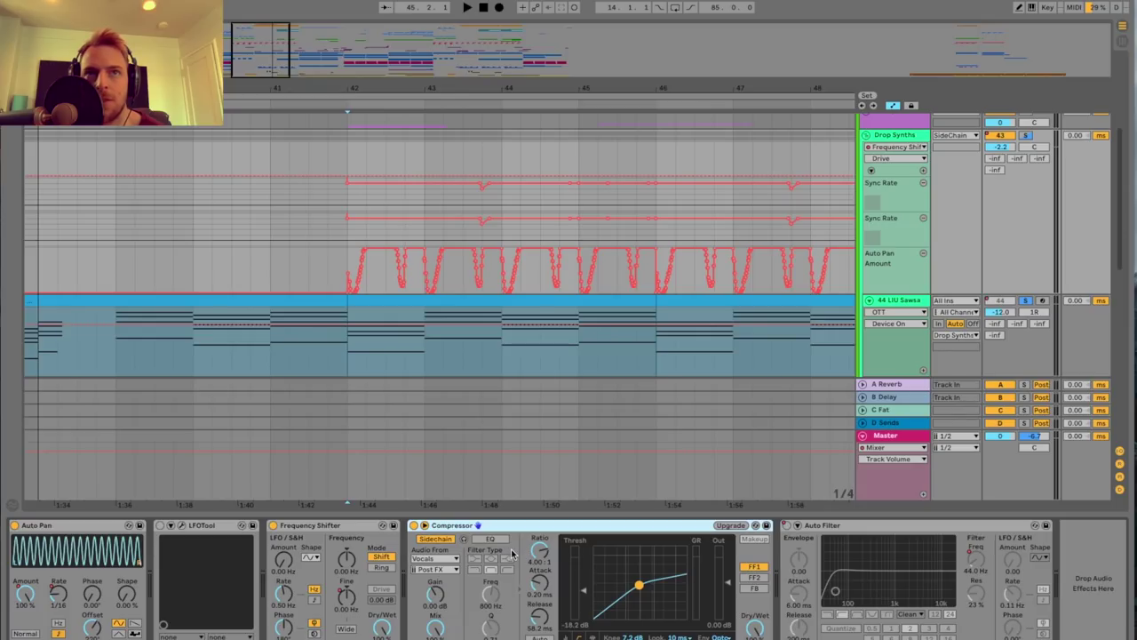
Turn off solo on track 44 and place the playback start at bar 38 on track 45.
{"action": "left_click_drag", "start_coordinate": [277, 60], "coordinate": [335, 191]}
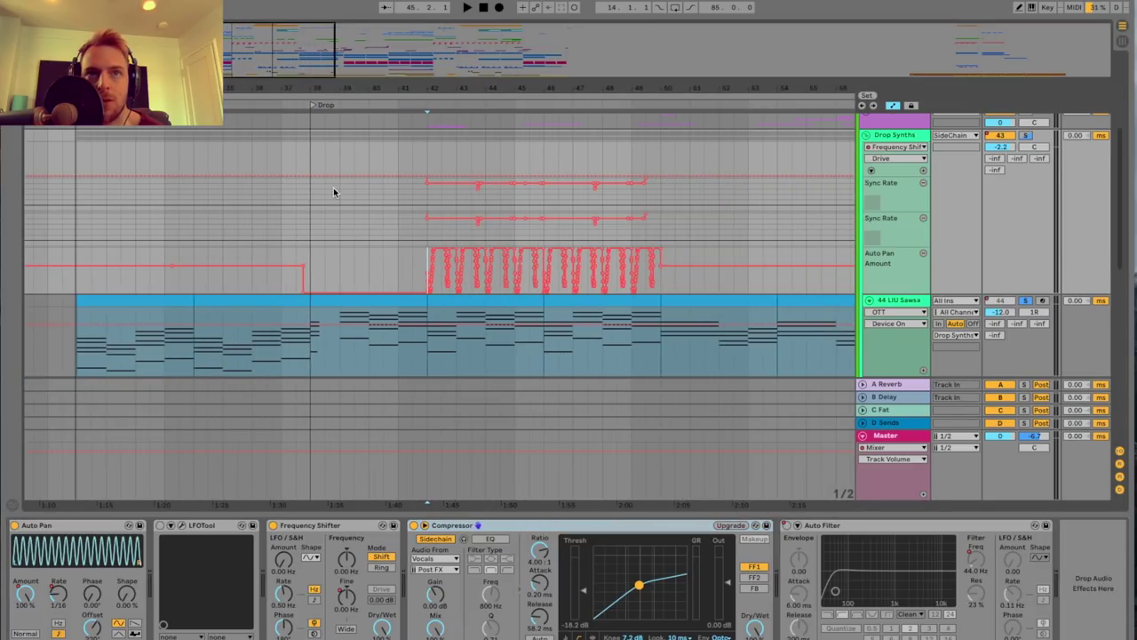
{"action": "scroll", "coordinate": [729, 289], "scroll_direction": "down", "scroll_amount": 4}
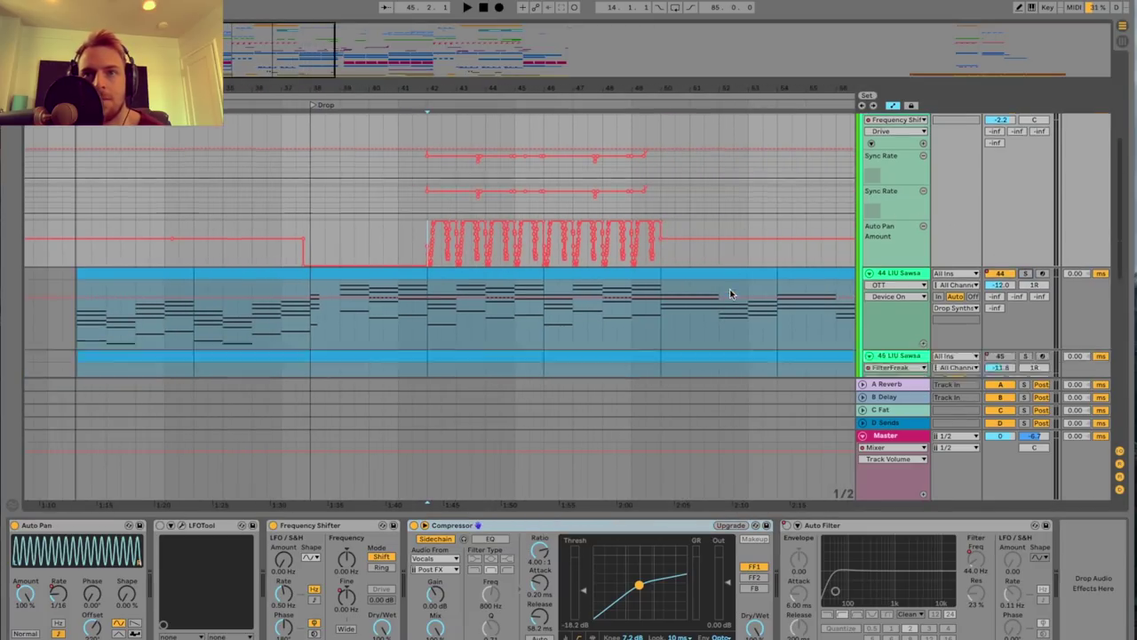
{"action": "scroll", "coordinate": [729, 289], "scroll_direction": "up", "scroll_amount": 5}
{"action": "left_click_drag", "start_coordinate": [306, 66], "coordinate": [329, 194]}
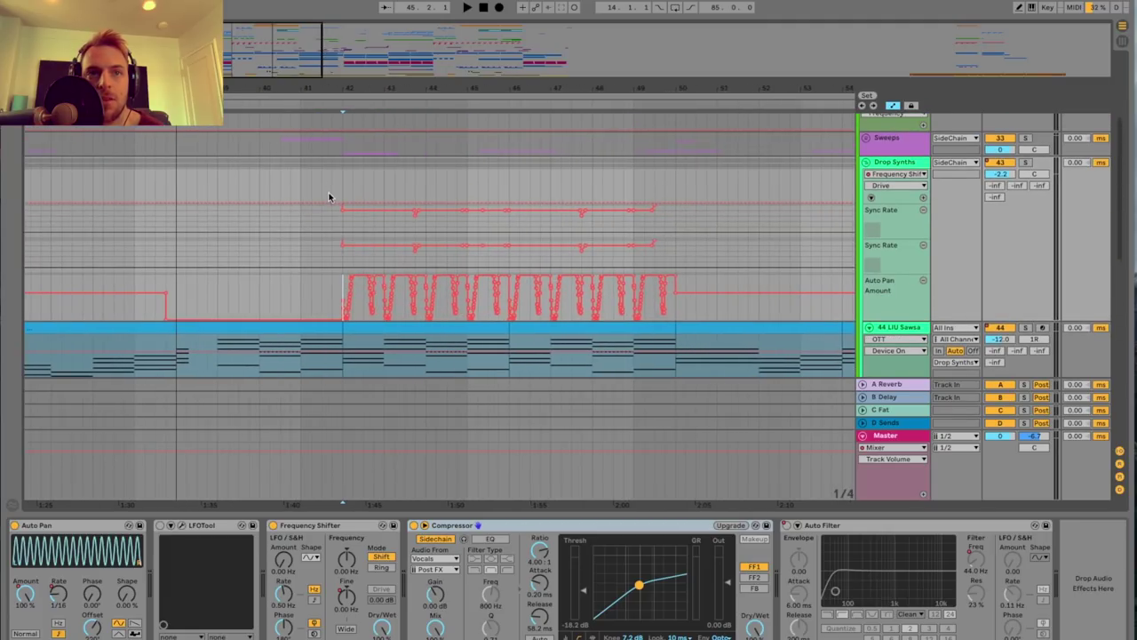
{"action": "scroll", "coordinate": [355, 191], "scroll_direction": "left", "scroll_amount": 5}
{"action": "scroll", "coordinate": [361, 191], "scroll_direction": "down", "scroll_amount": 3}
{"action": "scroll", "coordinate": [361, 190], "scroll_direction": "down", "scroll_amount": 2}
{"action": "left_click", "coordinate": [420, 258]}
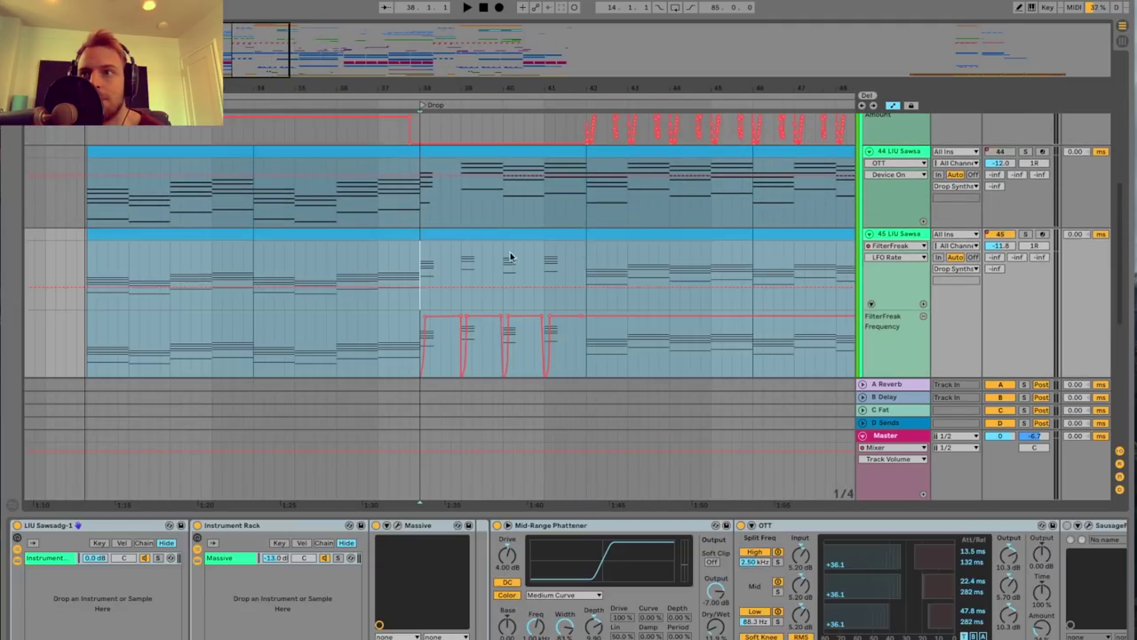
Solo track 45, play from bar 38 while comparing it with the full mix, and stop playback with the solo on.
{"action": "left_click", "coordinate": [1028, 234]}
{"action": "key", "text": "space"}
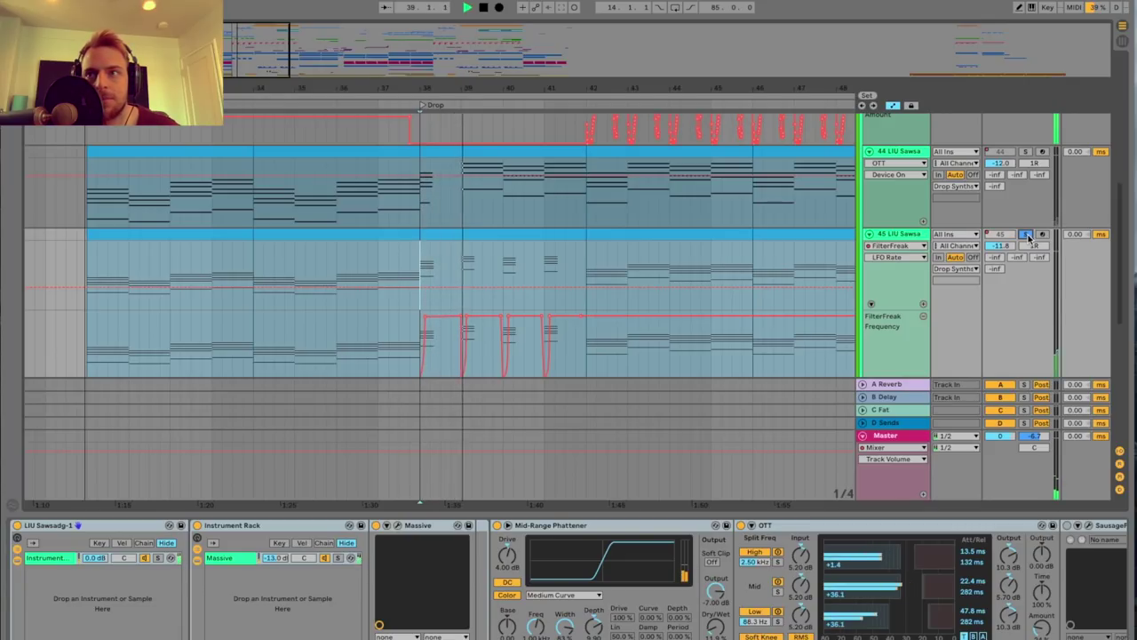
{"action": "left_click", "coordinate": [1029, 236]}
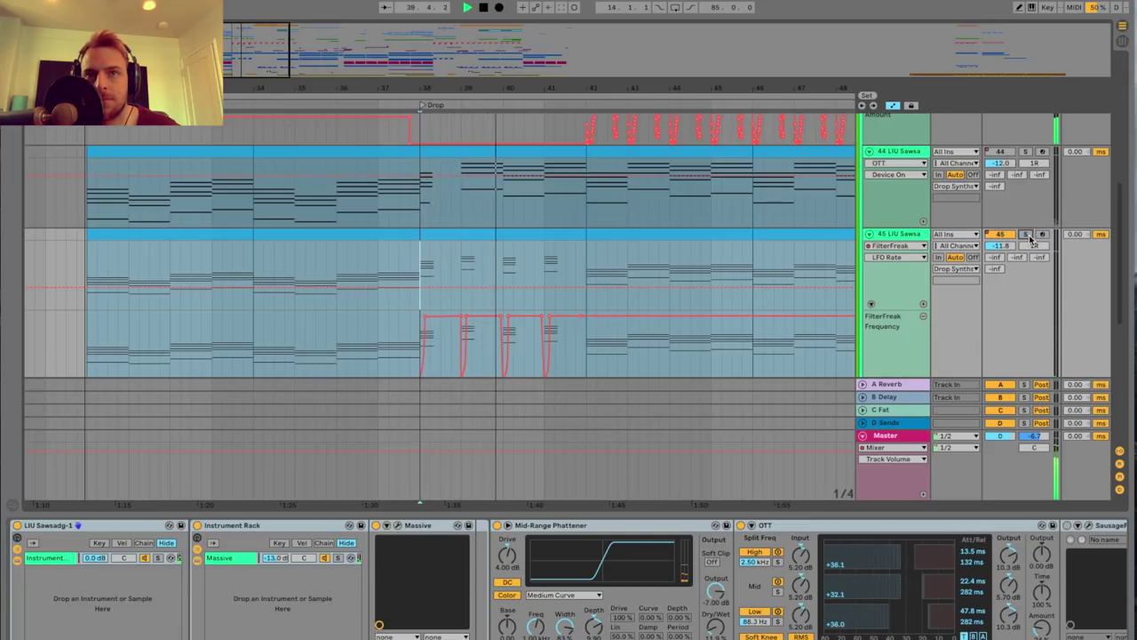
{"action": "left_click", "coordinate": [1027, 236]}
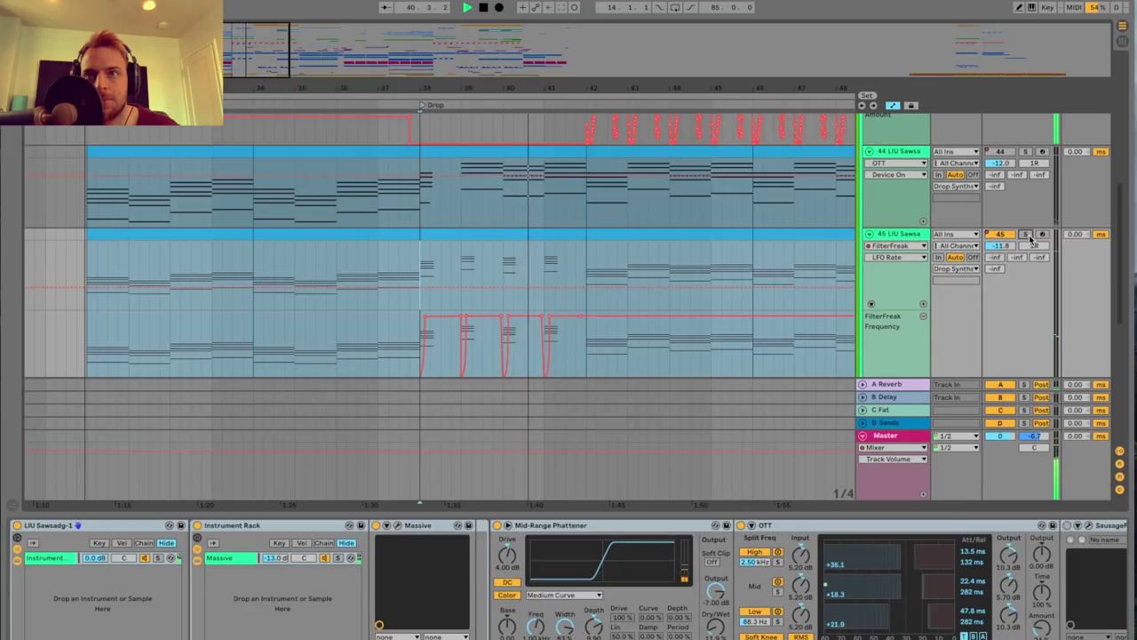
{"action": "key", "text": "space"}
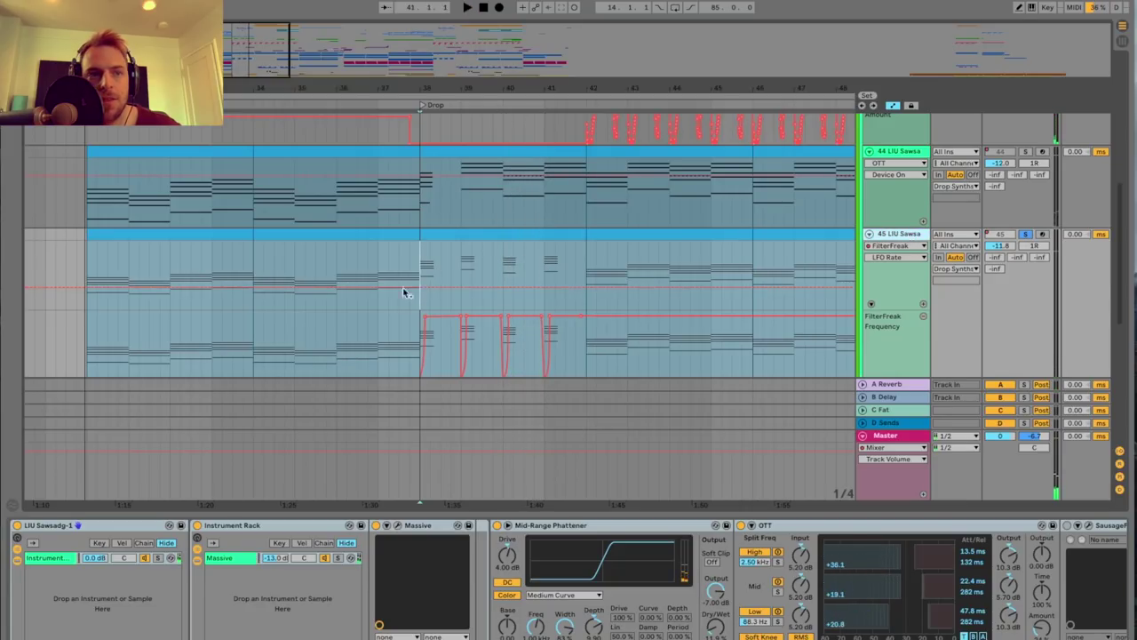
Open track 45's Massive and examine envelope 3 and the oscillator page's vibrato settings.
{"action": "left_click", "coordinate": [397, 525]}
{"action": "left_click_drag", "start_coordinate": [574, 57], "coordinate": [567, 33]}
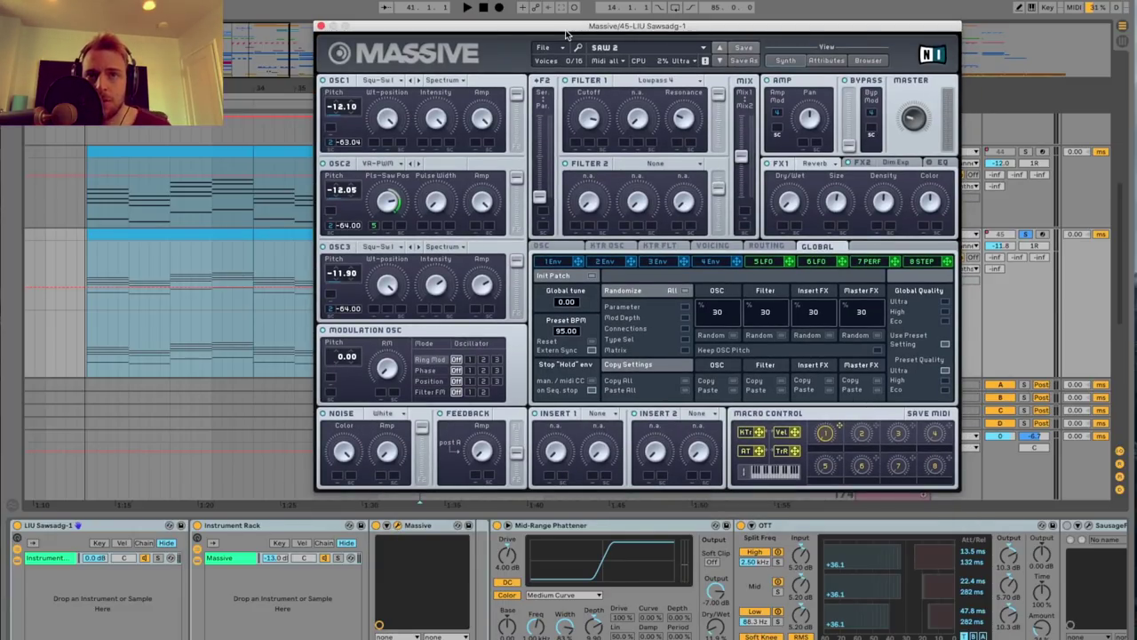
{"action": "left_click_drag", "start_coordinate": [566, 33], "coordinate": [563, 27]}
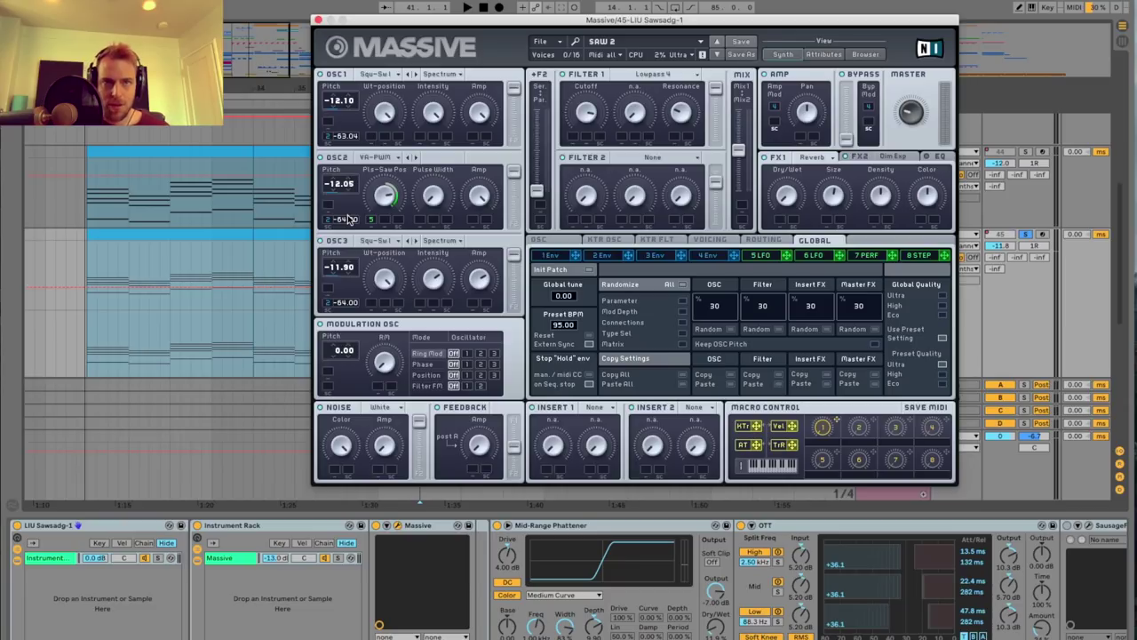
{"action": "left_click", "coordinate": [655, 256]}
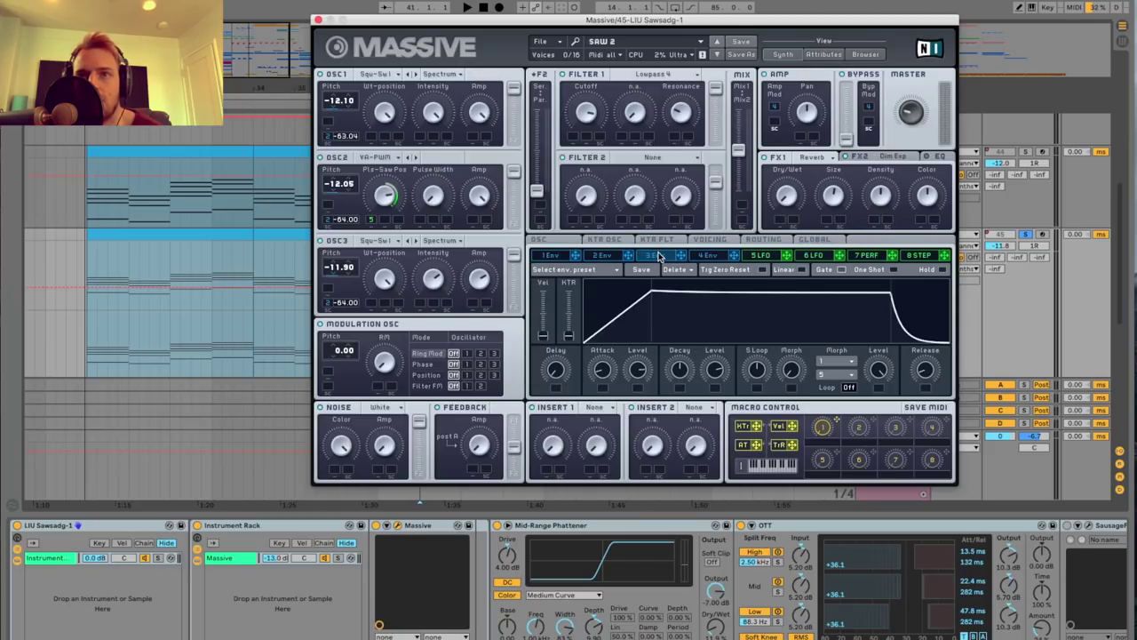
{"action": "left_click", "coordinate": [569, 243]}
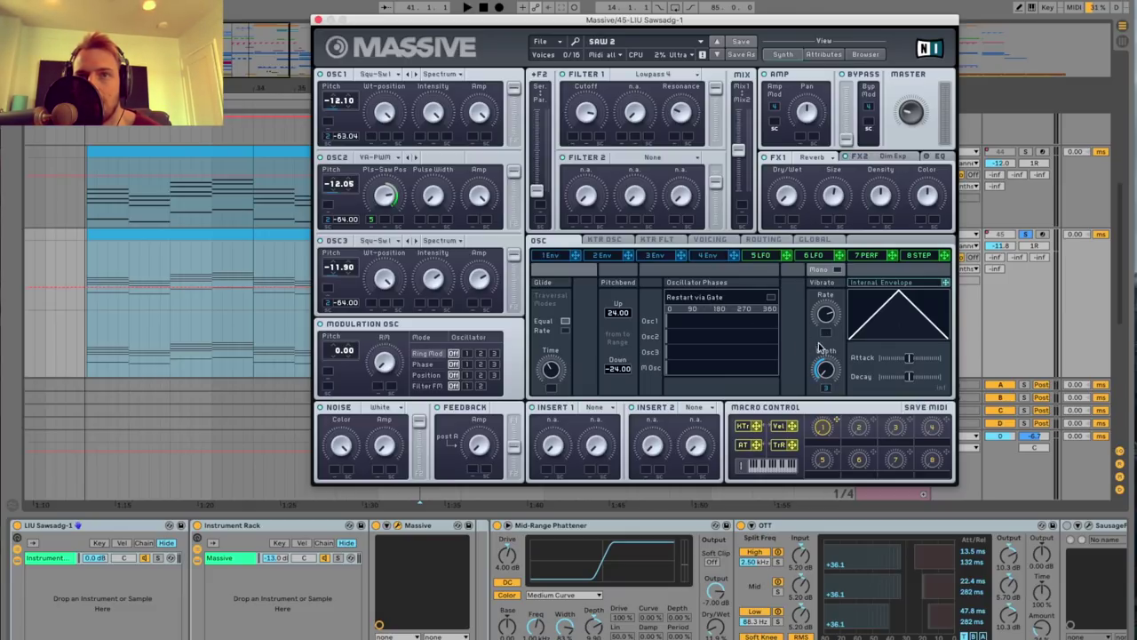
{"action": "left_click", "coordinate": [652, 257]}
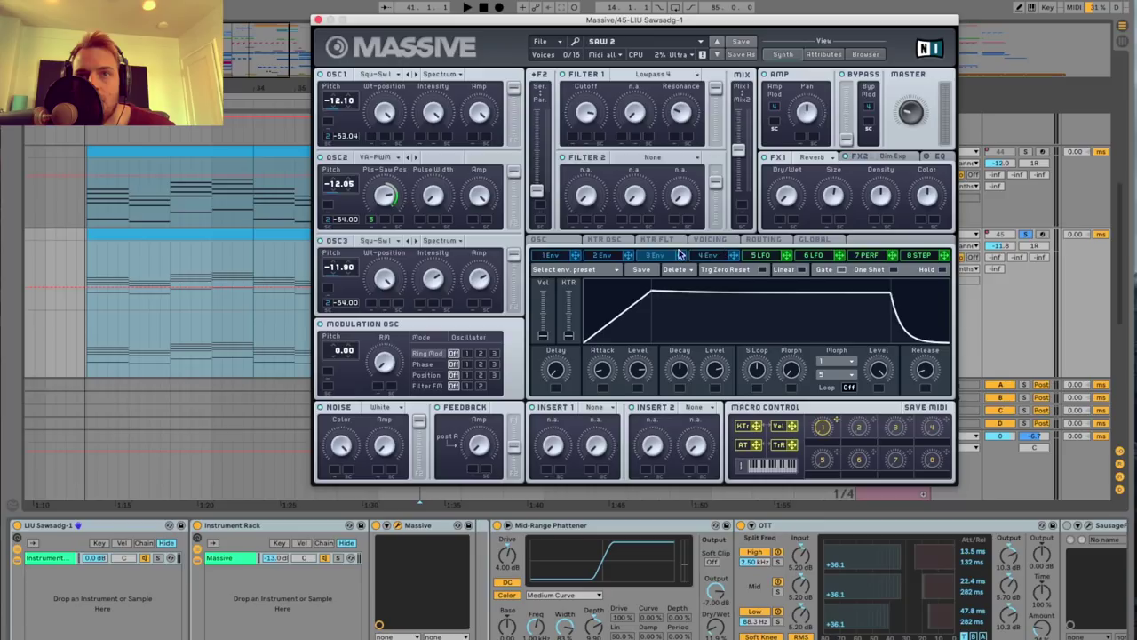
Play track 45 from bar 38 with Massive's vibrato settings shown, view envelope 3, stop playback, and close Massive.
{"action": "left_click", "coordinate": [573, 244]}
{"action": "key", "text": "space"}
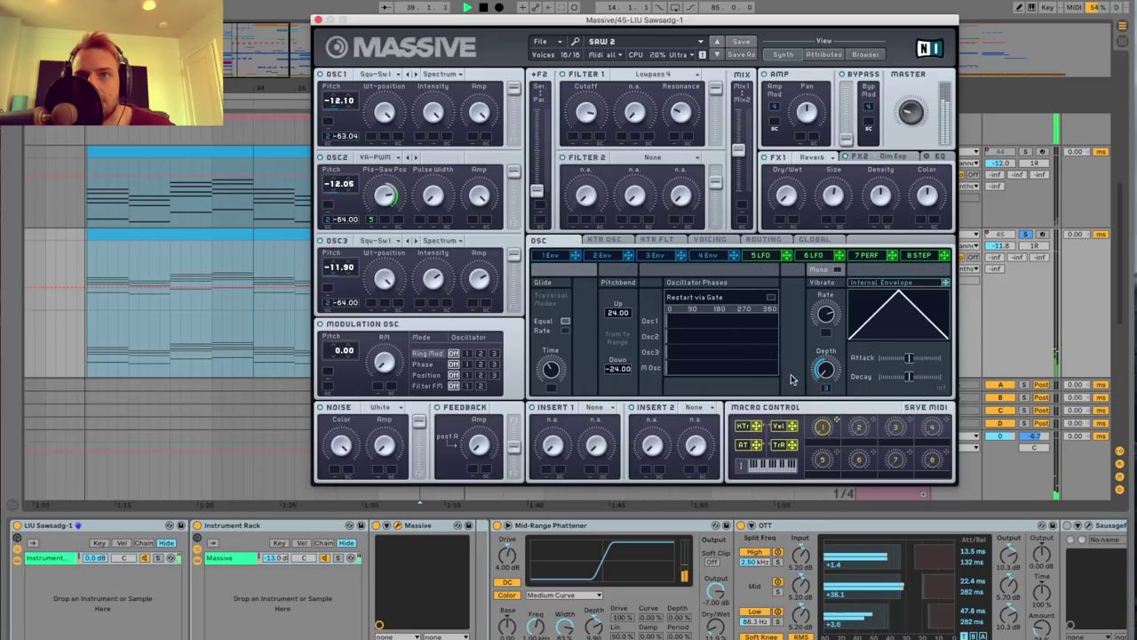
{"action": "left_click", "coordinate": [654, 257]}
{"action": "key", "text": "space"}
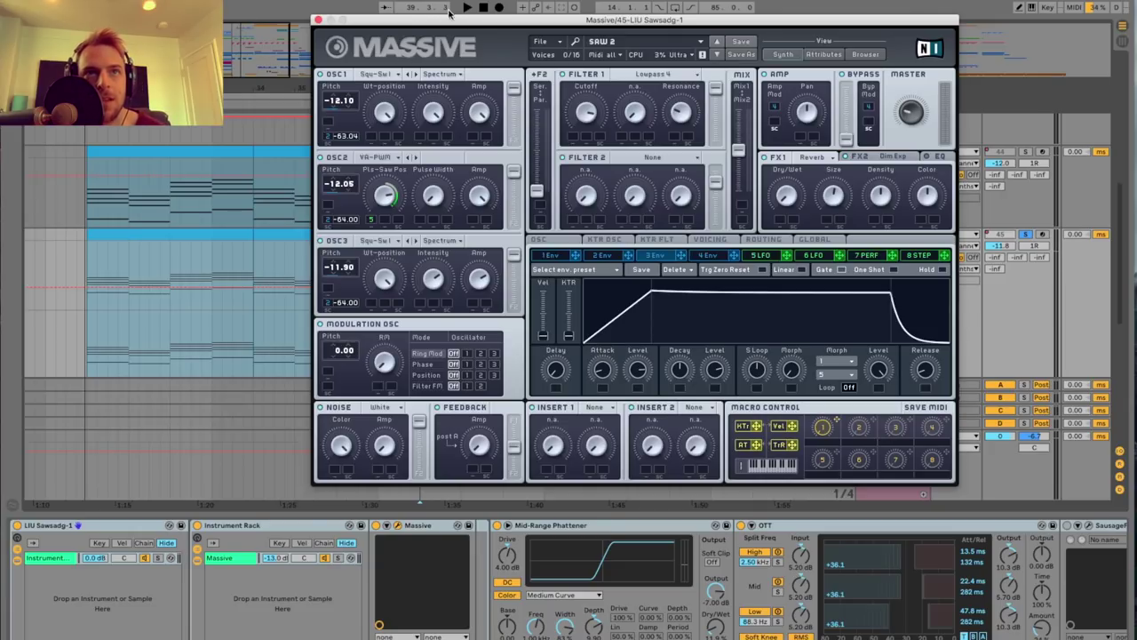
{"action": "left_click", "coordinate": [319, 19]}
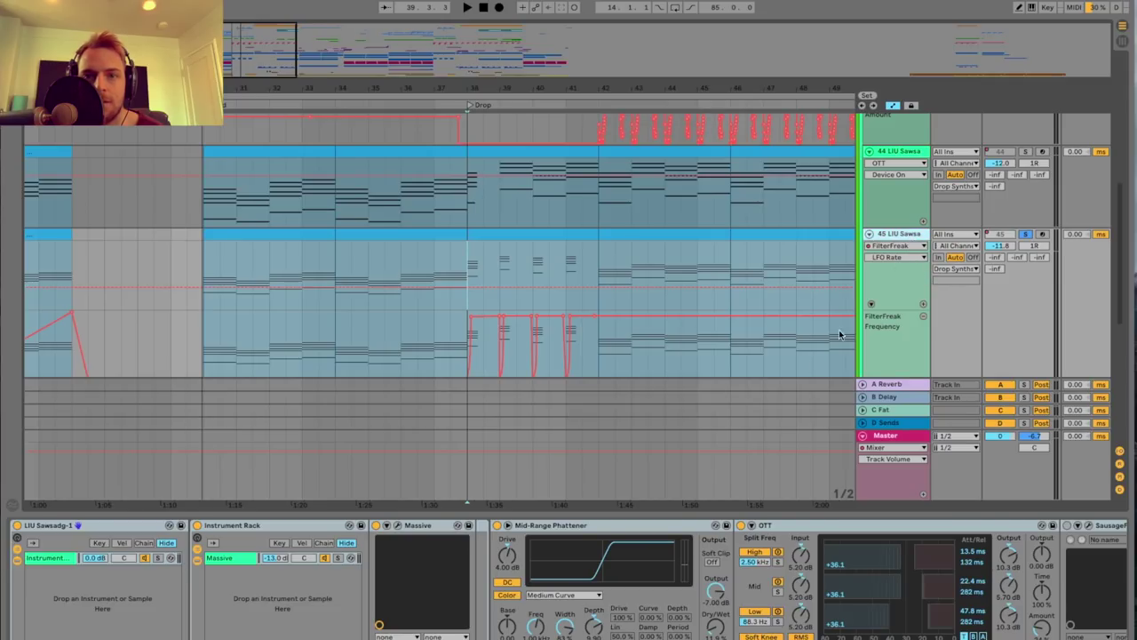
Examine track 45's device chain from Massive through Mid-Range Phattener, OTT, EQ Eight and the Saturators to FilterFreak and Auto Filter.
{"action": "scroll", "coordinate": [594, 572], "scroll_direction": "right", "scroll_amount": 5}
{"action": "scroll", "coordinate": [521, 576], "scroll_direction": "right", "scroll_amount": 10}
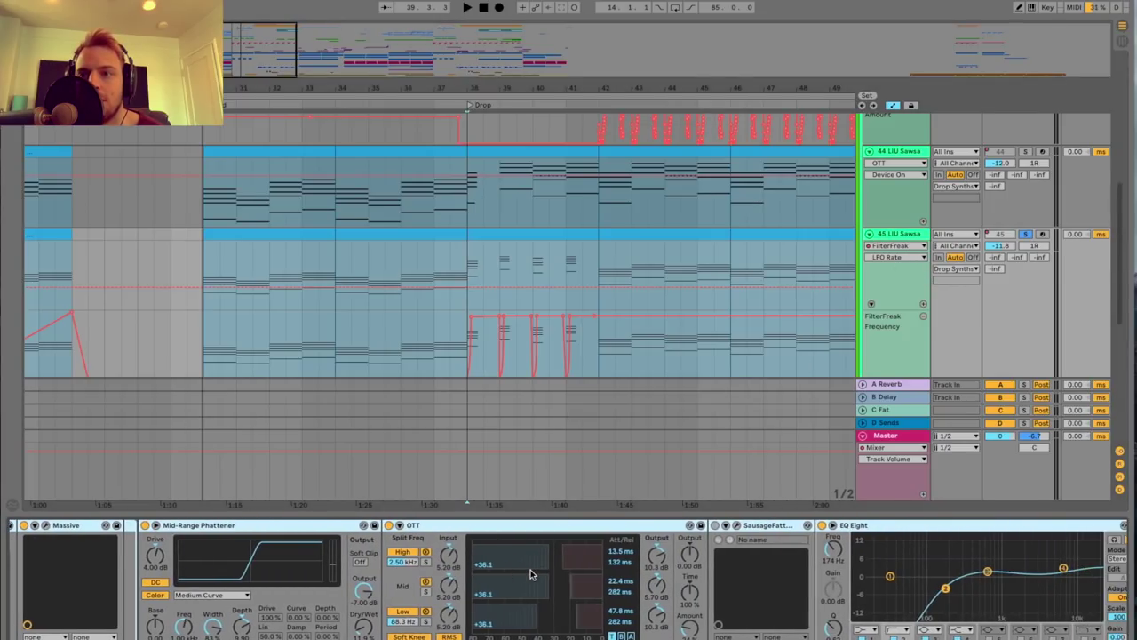
{"action": "scroll", "coordinate": [849, 601], "scroll_direction": "right", "scroll_amount": 11}
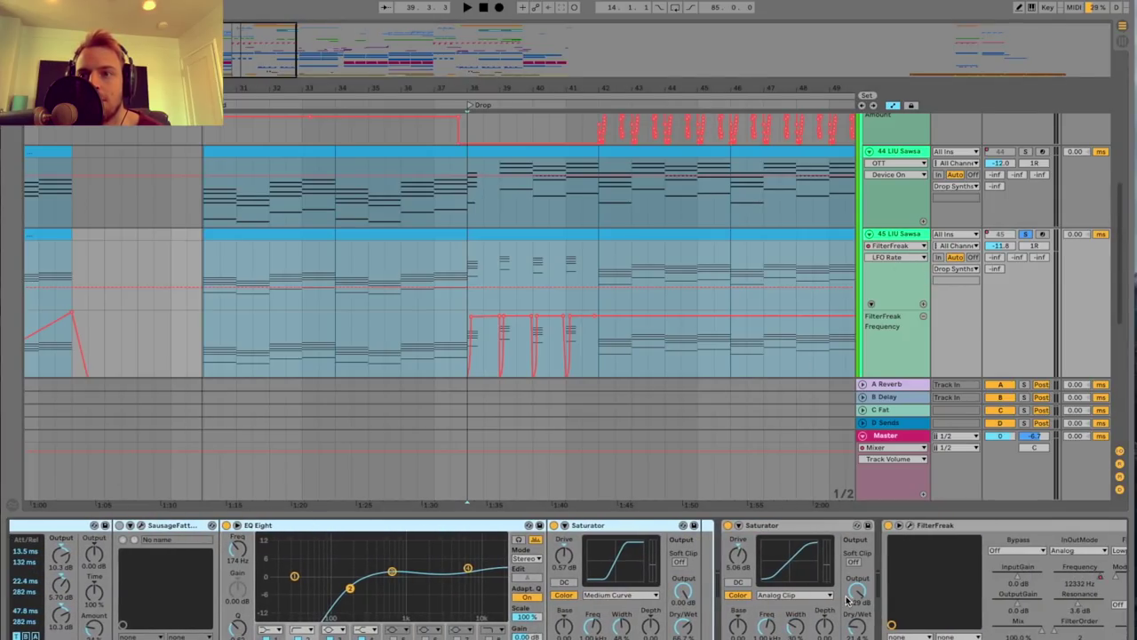
{"action": "scroll", "coordinate": [847, 601], "scroll_direction": "right", "scroll_amount": 6}
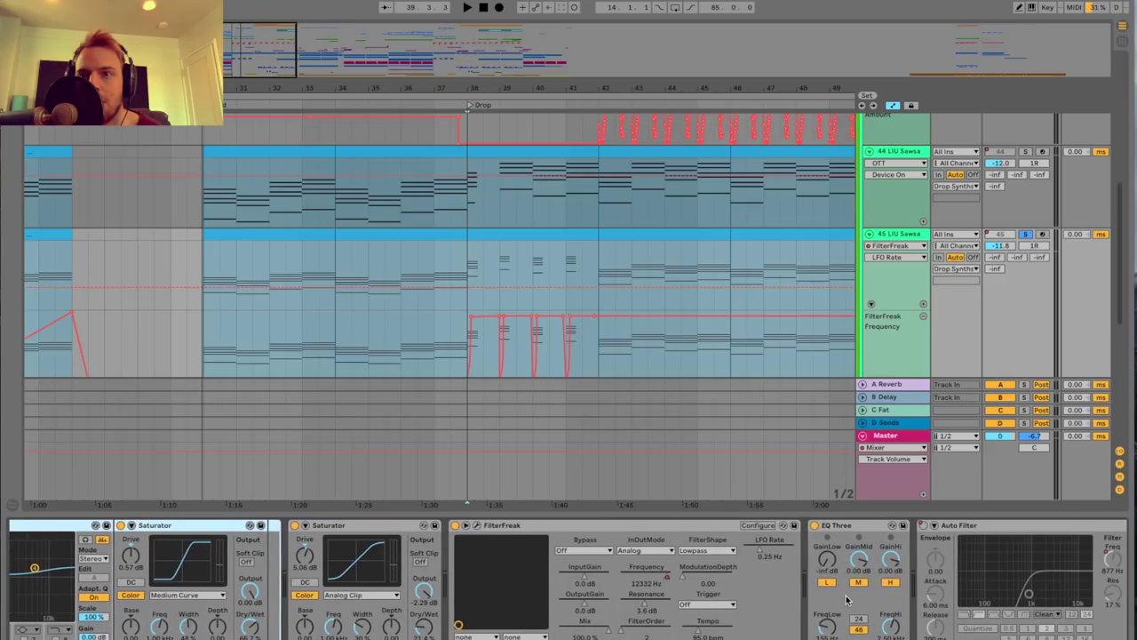
{"action": "left_click", "coordinate": [923, 155]}
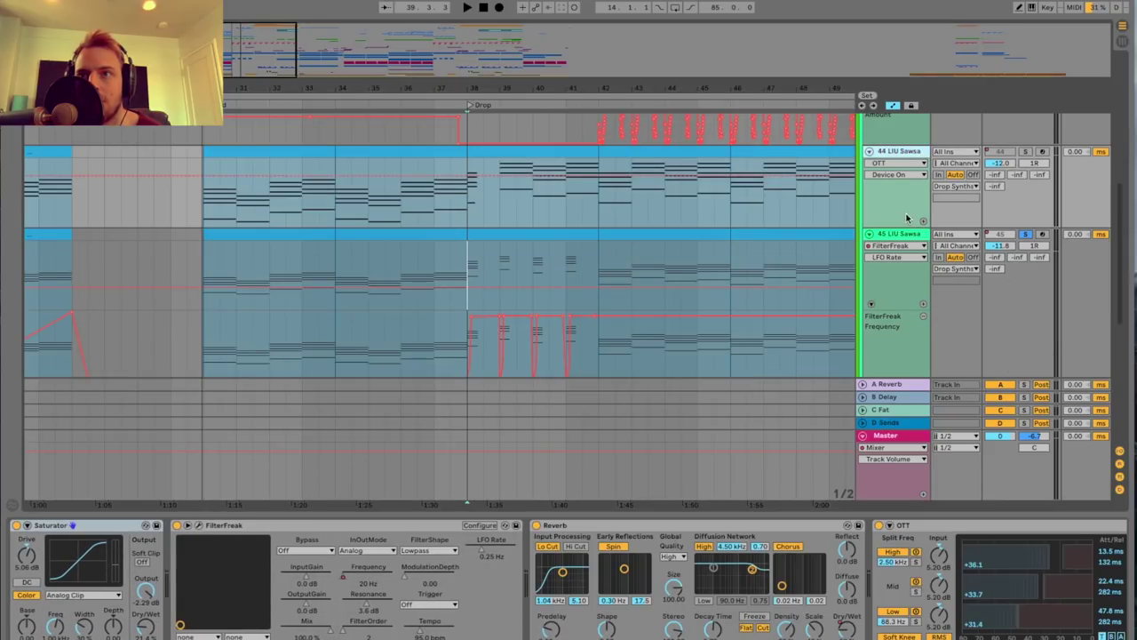
{"action": "left_click", "coordinate": [905, 235]}
{"action": "scroll", "coordinate": [895, 601], "scroll_direction": "right", "scroll_amount": 14}
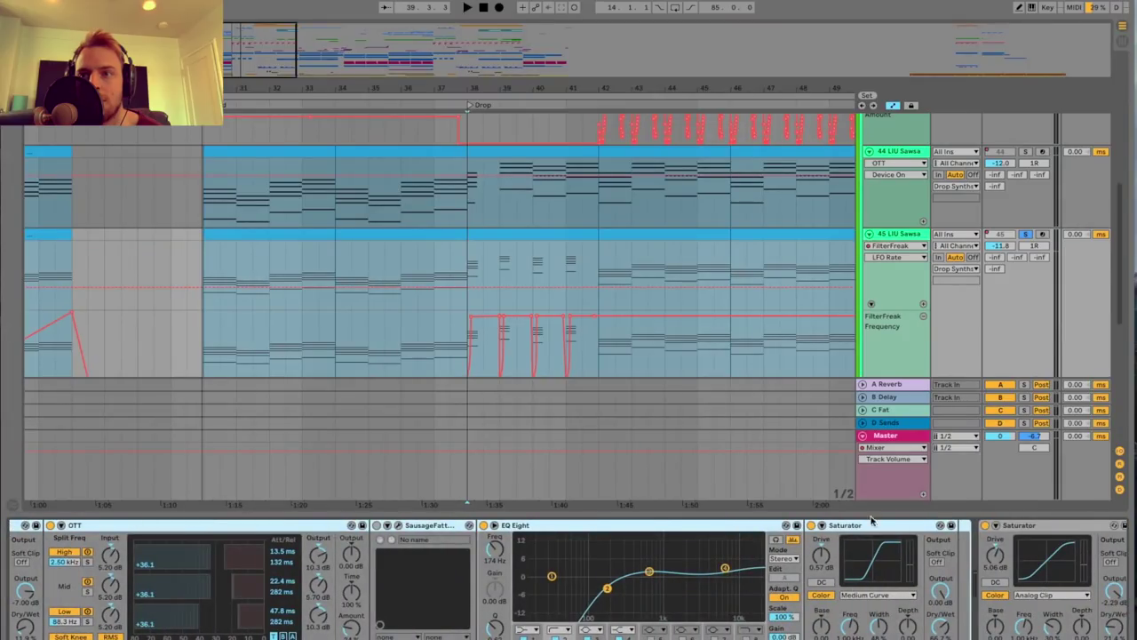
{"action": "scroll", "coordinate": [949, 627], "scroll_direction": "right", "scroll_amount": 5}
Turn off solo on track 45 and view its FilterFreak and Auto Filter frequency automation across the arrangement.
{"action": "left_click_drag", "start_coordinate": [234, 44], "coordinate": [234, 27]}
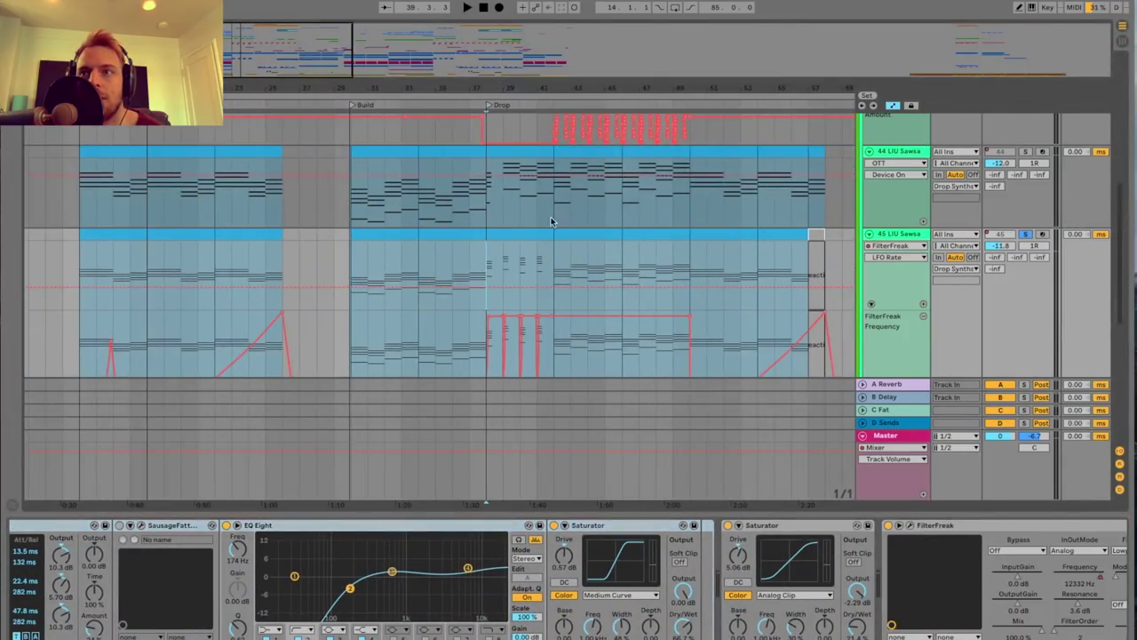
{"action": "left_click", "coordinate": [999, 236]}
{"action": "left_click", "coordinate": [1025, 236]}
{"action": "scroll", "coordinate": [797, 259], "scroll_direction": "down", "scroll_amount": 2}
{"action": "scroll", "coordinate": [799, 256], "scroll_direction": "down", "scroll_amount": 3}
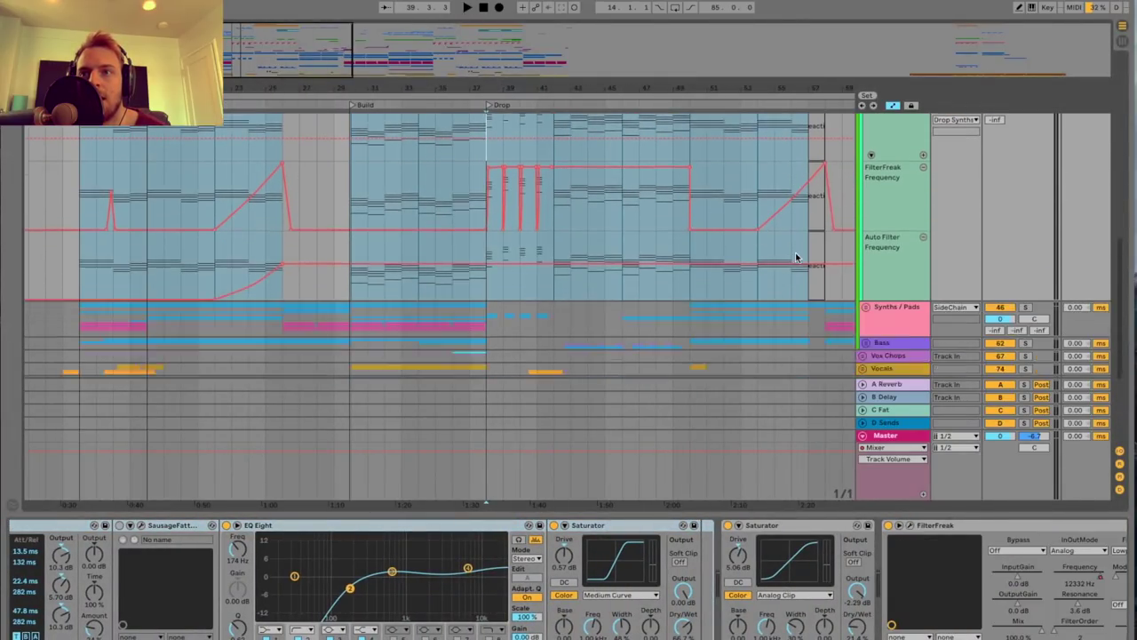
{"action": "scroll", "coordinate": [799, 256], "scroll_direction": "up", "scroll_amount": 7}
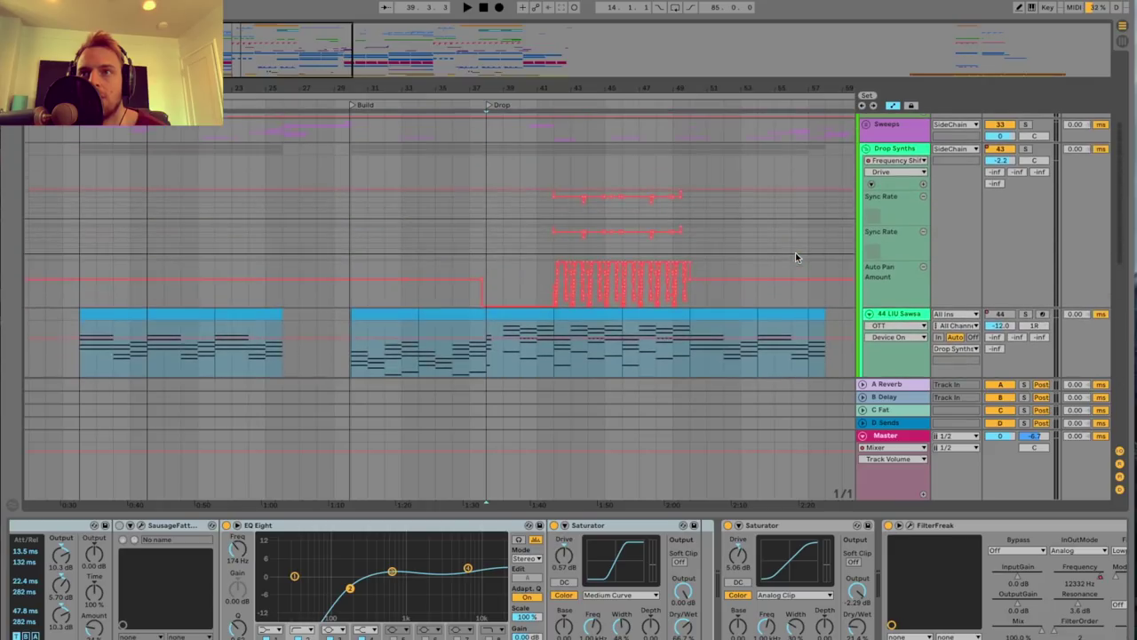
Collapse the Drop Synths group, expand the Synths / Pads group, and select the Synths / Pads group track.
{"action": "left_click", "coordinate": [867, 149]}
{"action": "left_click", "coordinate": [866, 162]}
{"action": "left_click_drag", "start_coordinate": [287, 72], "coordinate": [287, 64]}
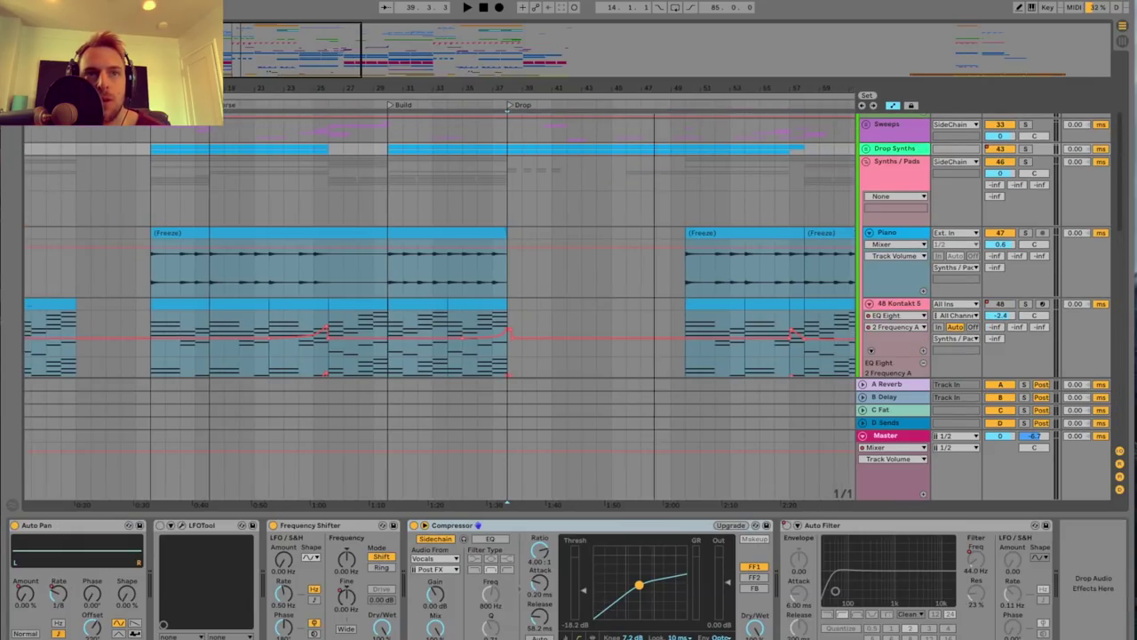
{"action": "scroll", "coordinate": [277, 248], "scroll_direction": "left", "scroll_amount": 5}
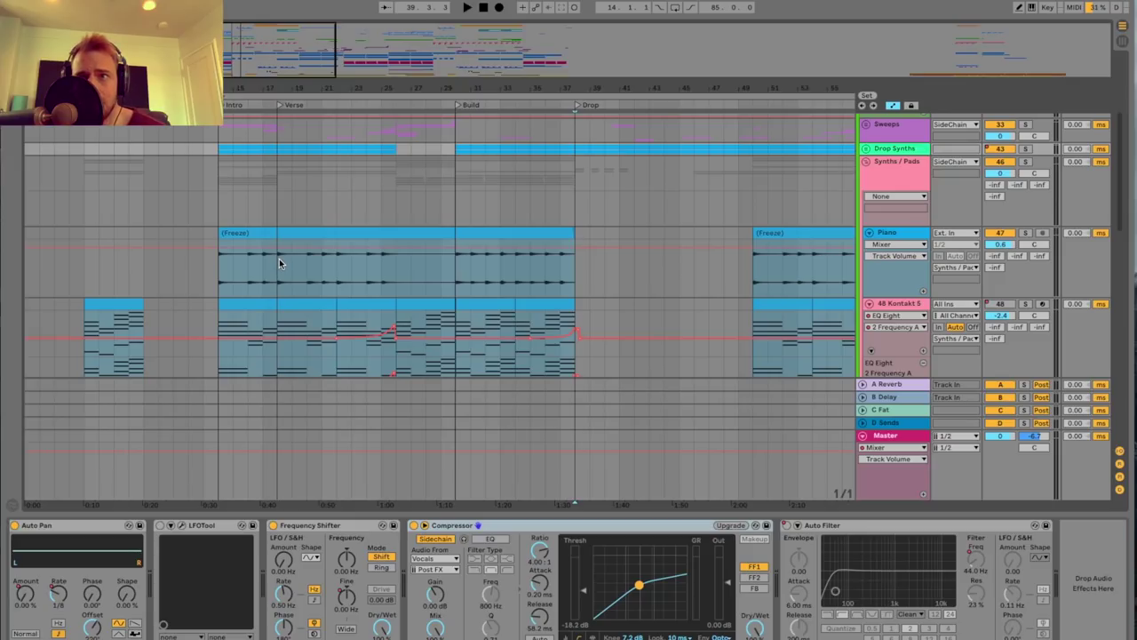
{"action": "left_click", "coordinate": [908, 153]}
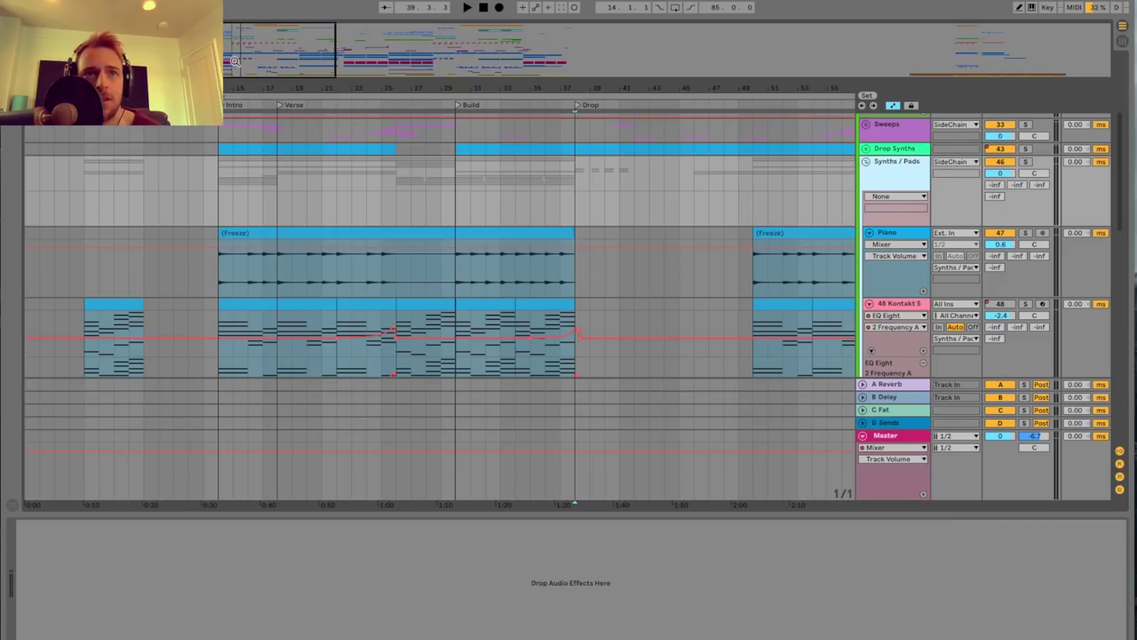
Solo the Piano track and start playback from the Intro marker at bar 14.
{"action": "key", "text": "plus"}
{"action": "scroll", "coordinate": [276, 247], "scroll_direction": "left", "scroll_amount": 5}
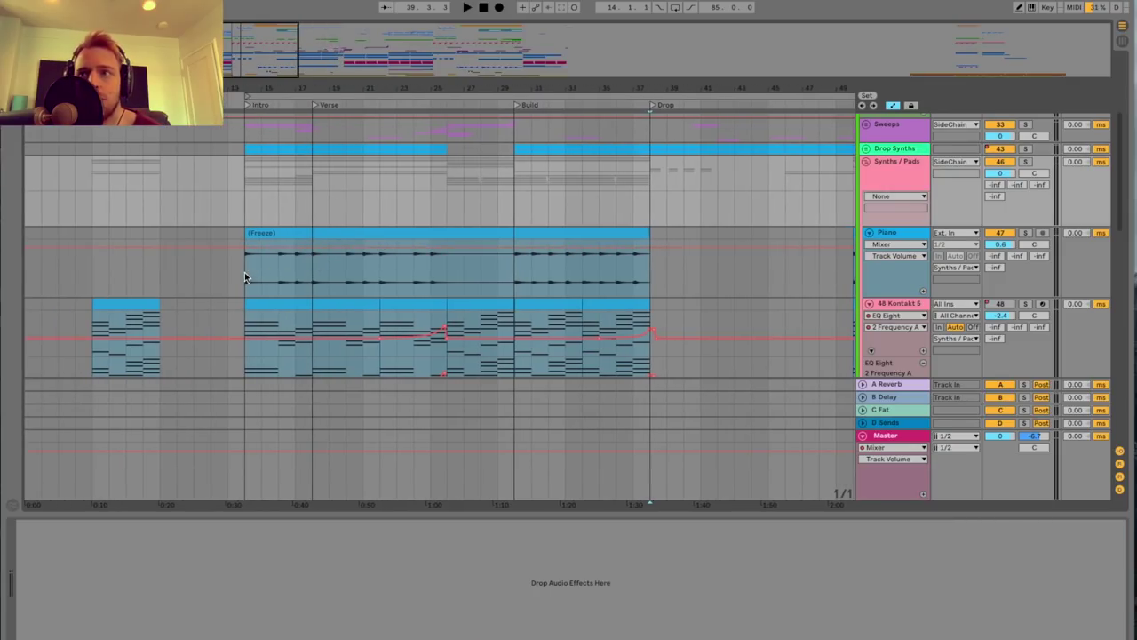
{"action": "left_click", "coordinate": [246, 273]}
{"action": "left_click", "coordinate": [1025, 235]}
{"action": "key", "text": "space"}
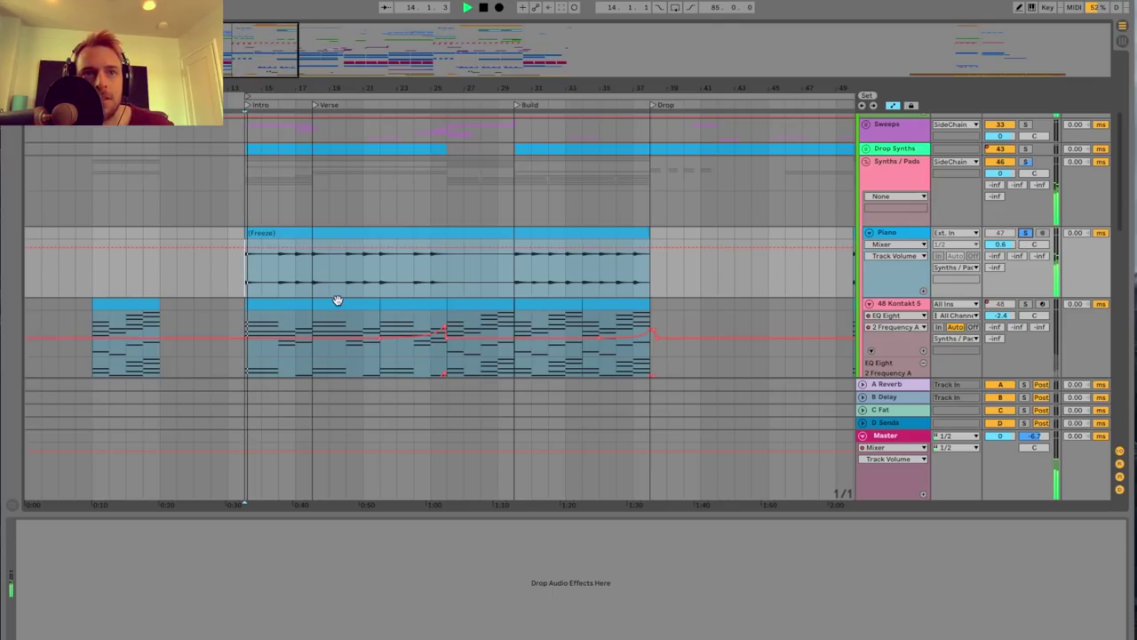
Restart playback of the soloed Piano track from bar 16 and stop it after about a bar.
{"action": "left_click", "coordinate": [279, 285]}
{"action": "key", "text": "space"}
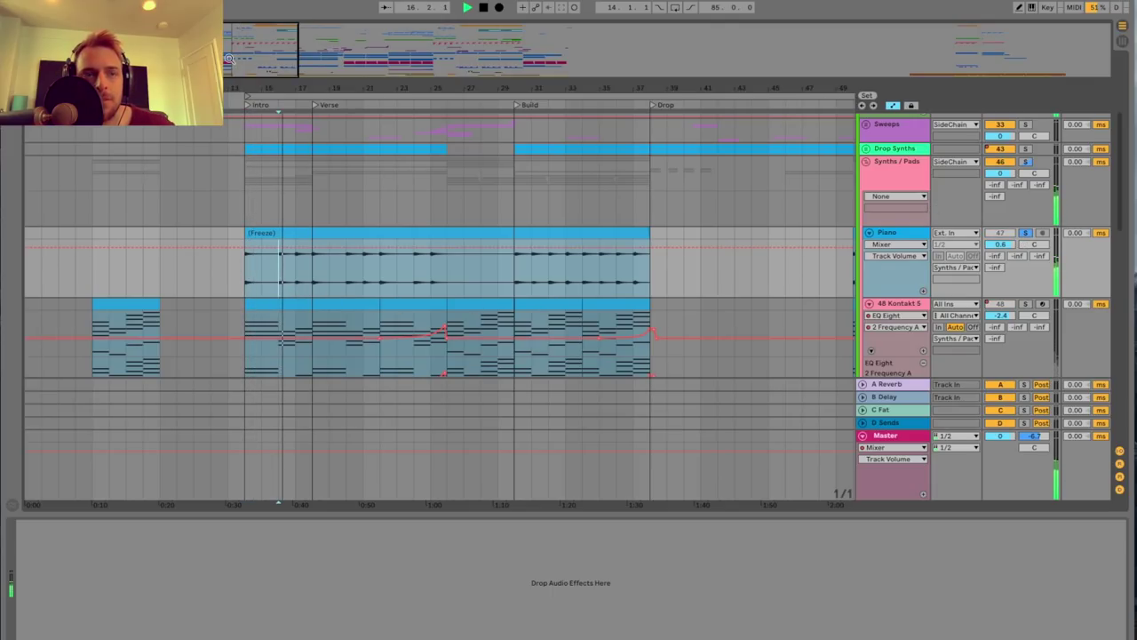
{"action": "key", "text": "plus"}
{"action": "scroll", "coordinate": [264, 239], "scroll_direction": "left", "scroll_amount": 5}
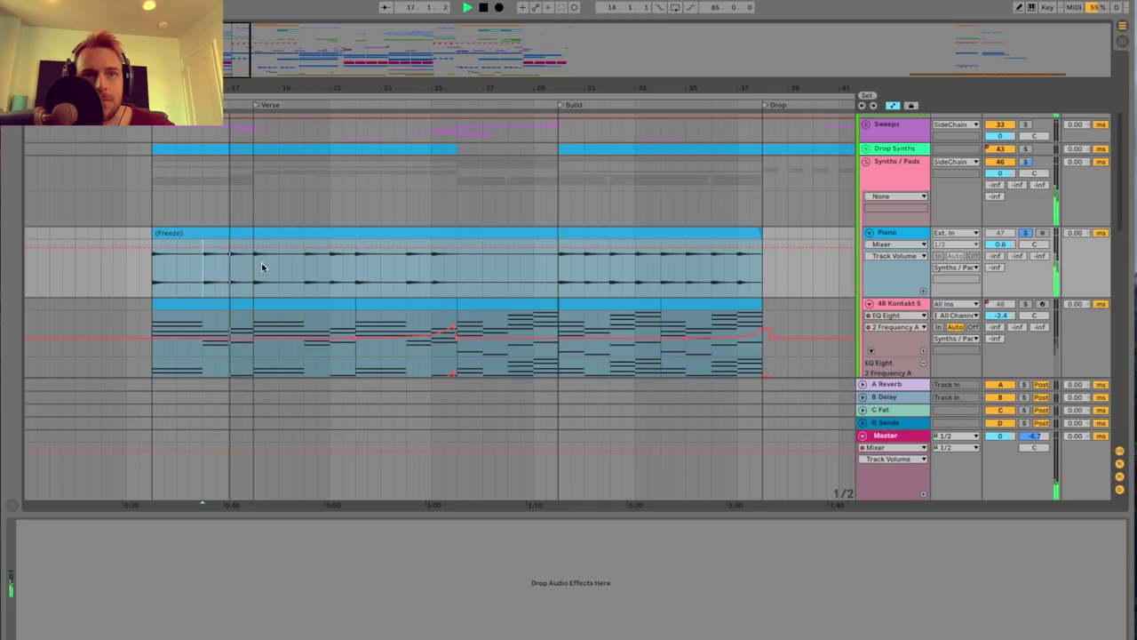
{"action": "key", "text": "space"}
{"action": "key", "text": "plus"}
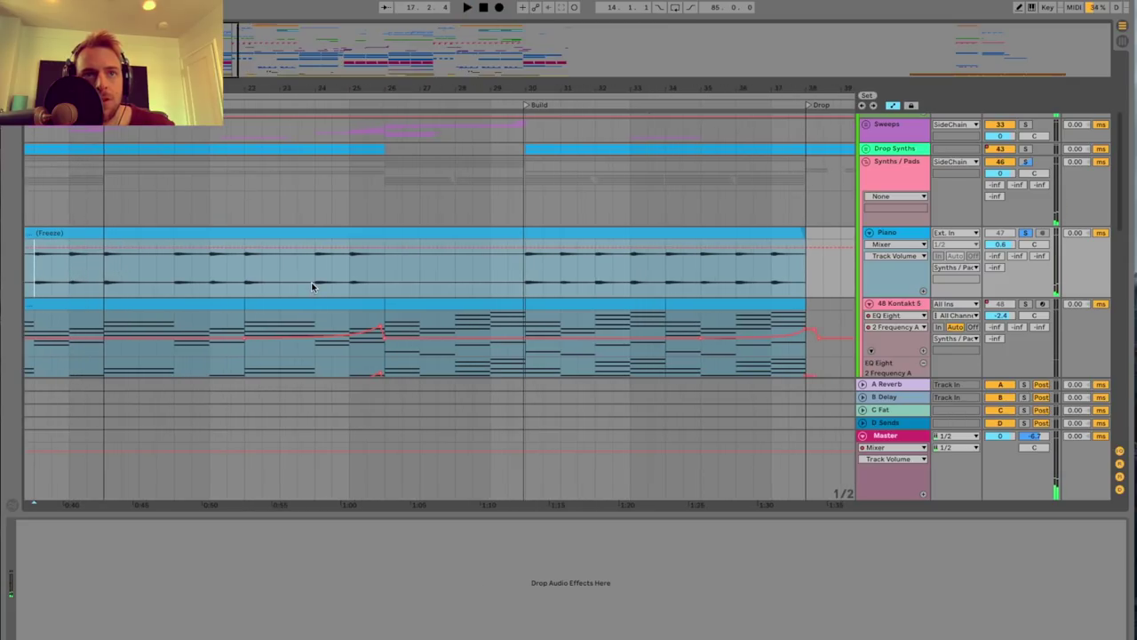
Examine the frozen Piano clip between the Intro and Build, replay it from bar 16, and stop playback.
{"action": "scroll", "coordinate": [305, 281], "scroll_direction": "left", "scroll_amount": 3}
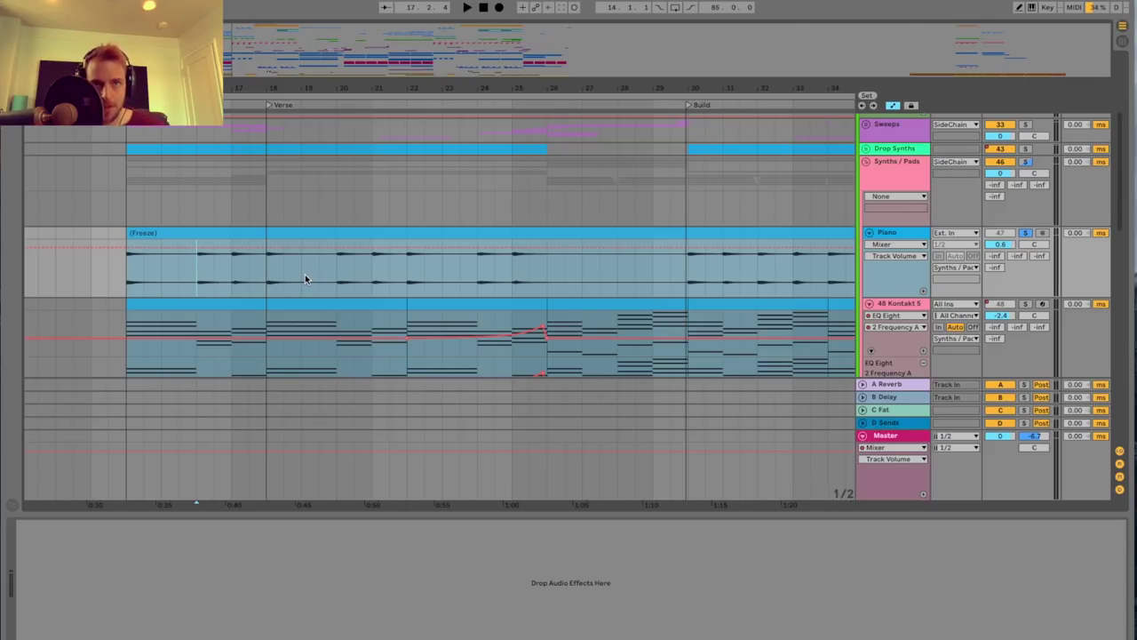
{"action": "left_click_drag", "start_coordinate": [176, 88], "coordinate": [118, 111]}
{"action": "scroll", "coordinate": [222, 257], "scroll_direction": "left", "scroll_amount": 3}
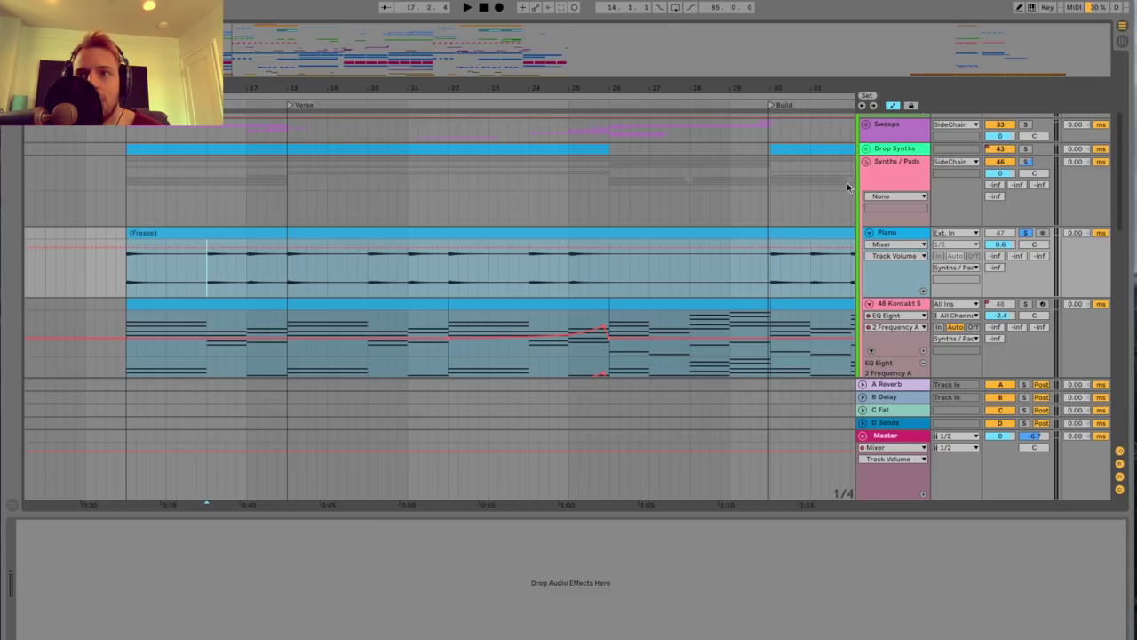
{"action": "left_click_drag", "start_coordinate": [166, 53], "coordinate": [166, 62]}
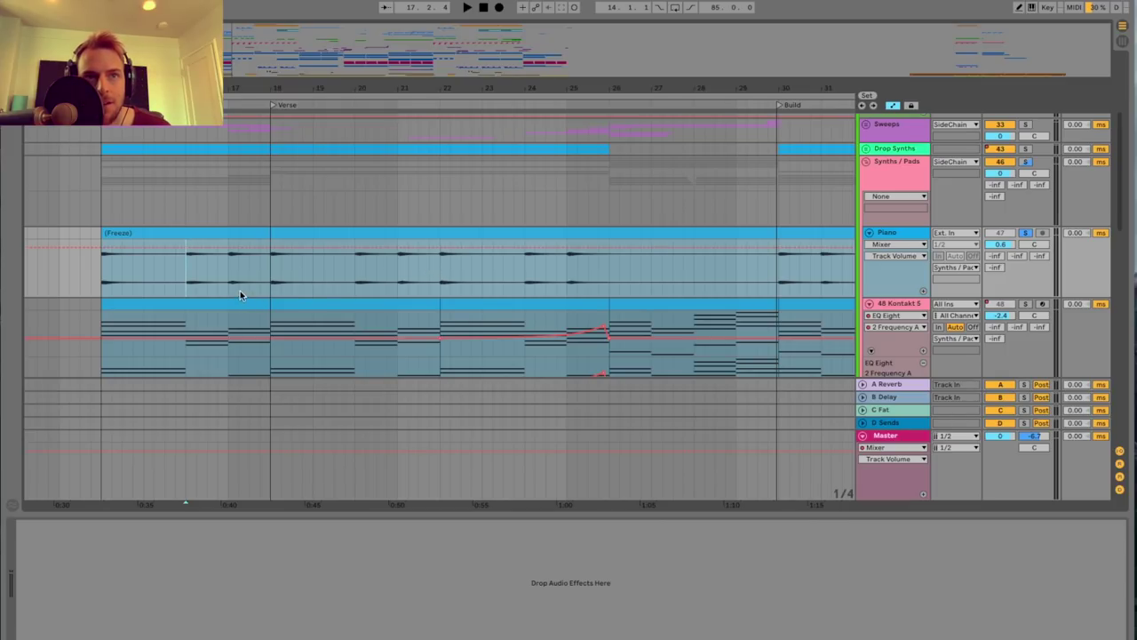
{"action": "key", "text": "space"}
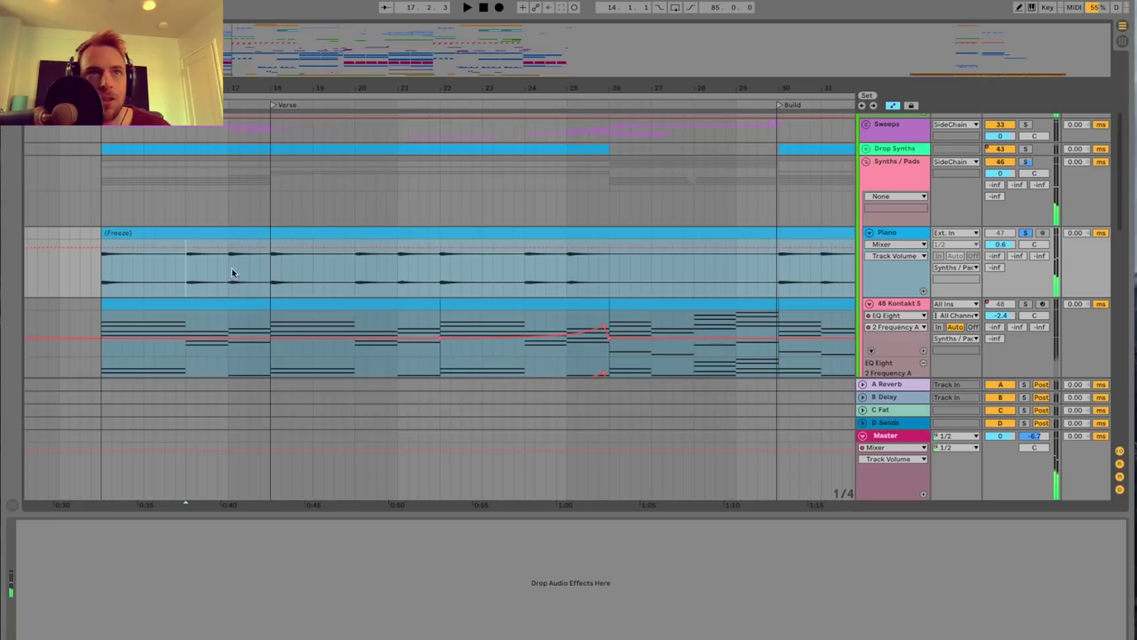
{"action": "key", "text": "space"}
Solo track 48, the Kontakt layer, and play it from bar 16 and again from bar 22.
{"action": "scroll", "coordinate": [269, 274], "scroll_direction": "down", "scroll_amount": 2}
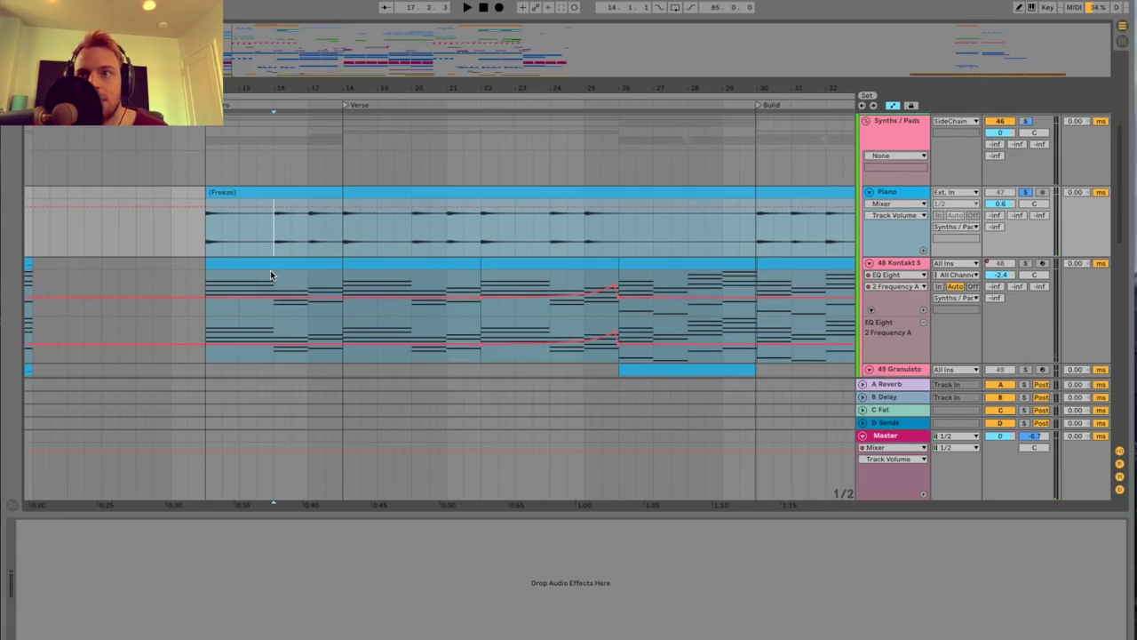
{"action": "left_click", "coordinate": [908, 265]}
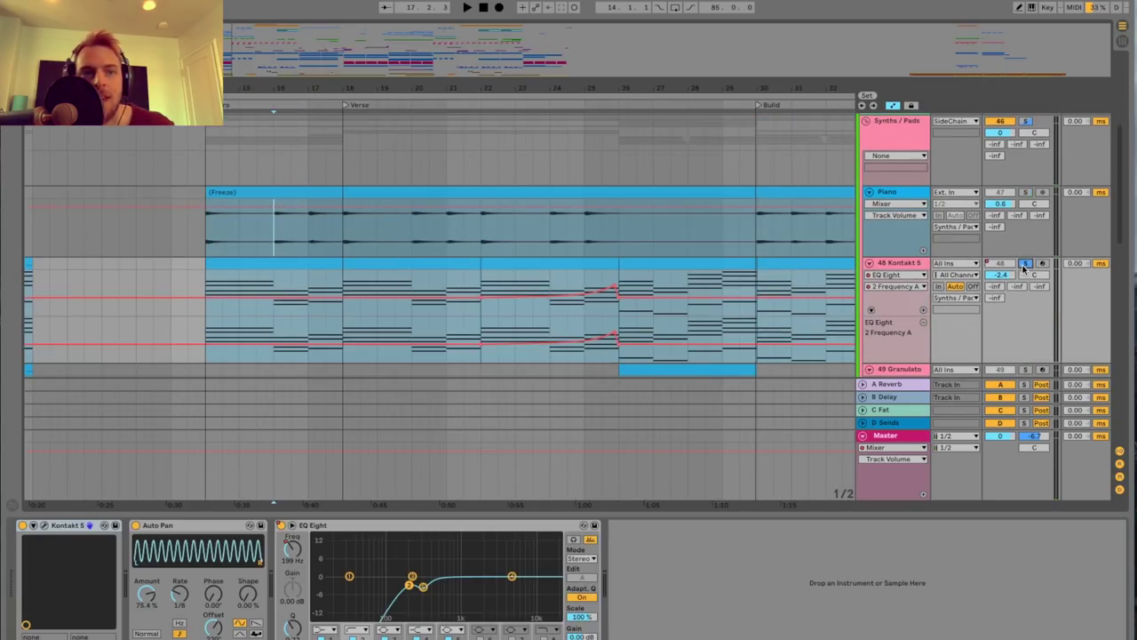
{"action": "key", "text": "space"}
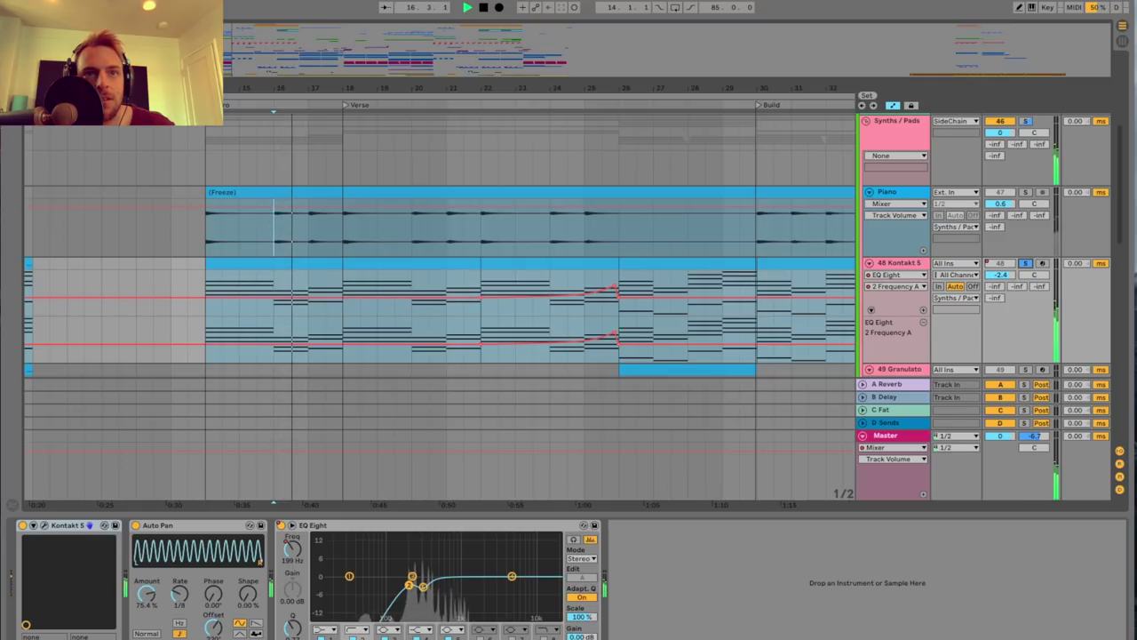
{"action": "left_click", "coordinate": [485, 287]}
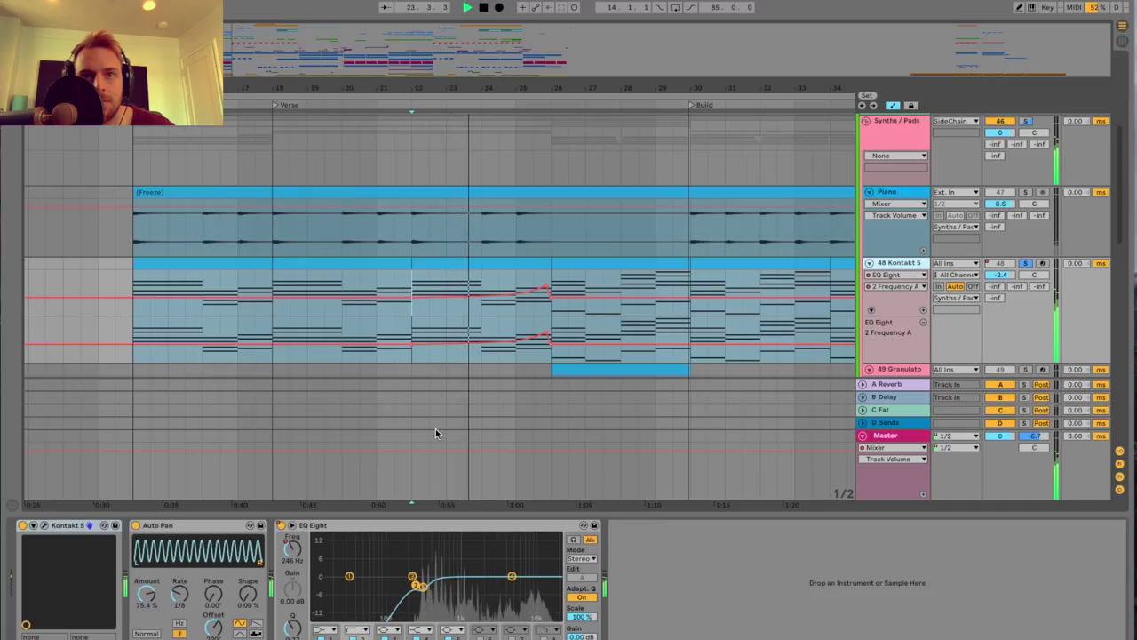
Open track 48's Kontakt, examine the EXHALE instrument and its Merfolk preset in the Airy list, and close the plug-in window.
{"action": "left_click", "coordinate": [44, 525]}
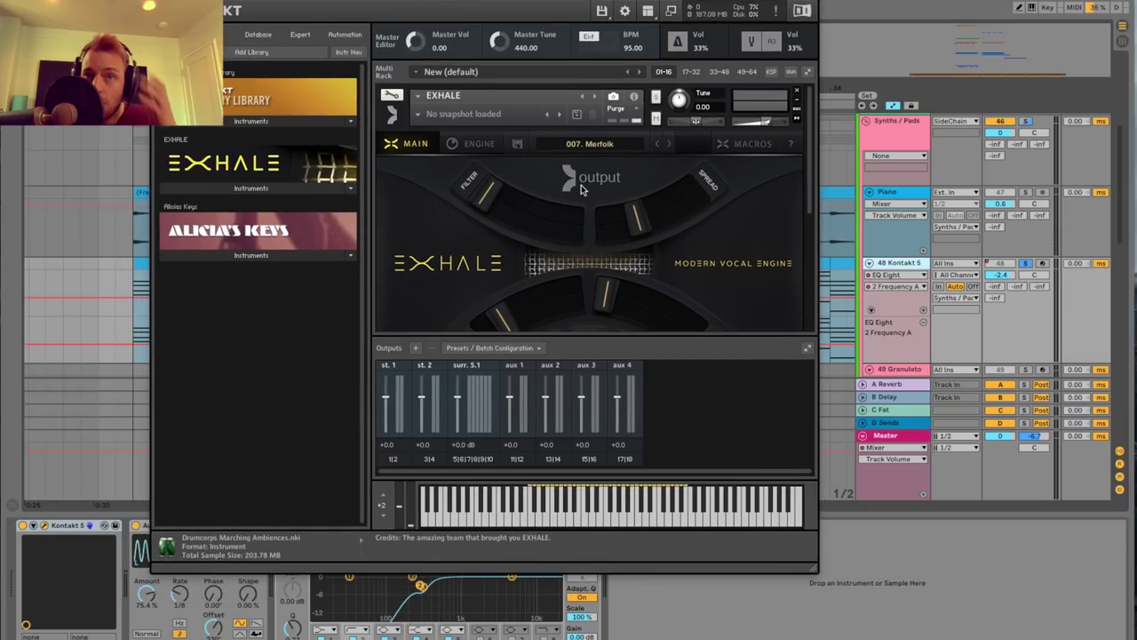
{"action": "scroll", "coordinate": [435, 251], "scroll_direction": "down", "scroll_amount": 3}
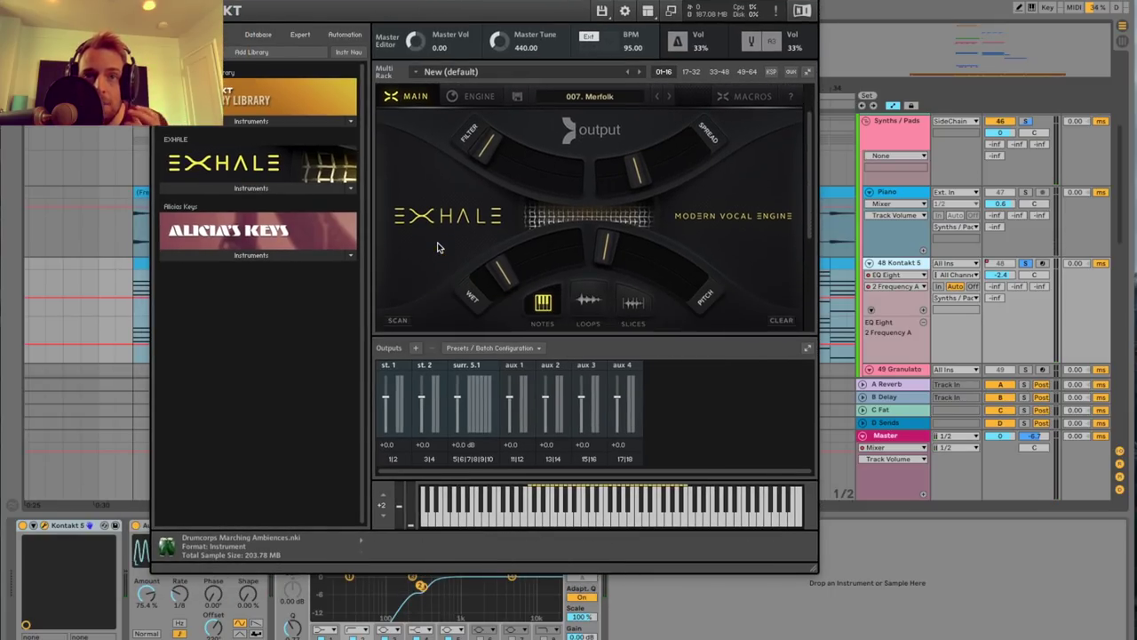
{"action": "scroll", "coordinate": [437, 249], "scroll_direction": "down", "scroll_amount": 3}
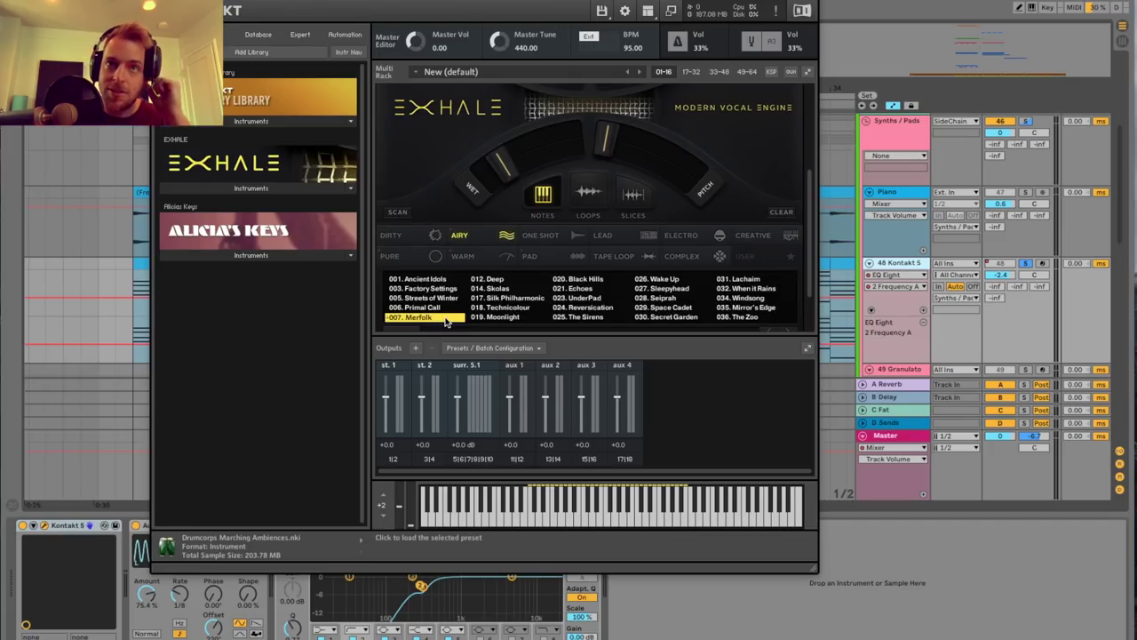
{"action": "scroll", "coordinate": [500, 246], "scroll_direction": "up", "scroll_amount": 3}
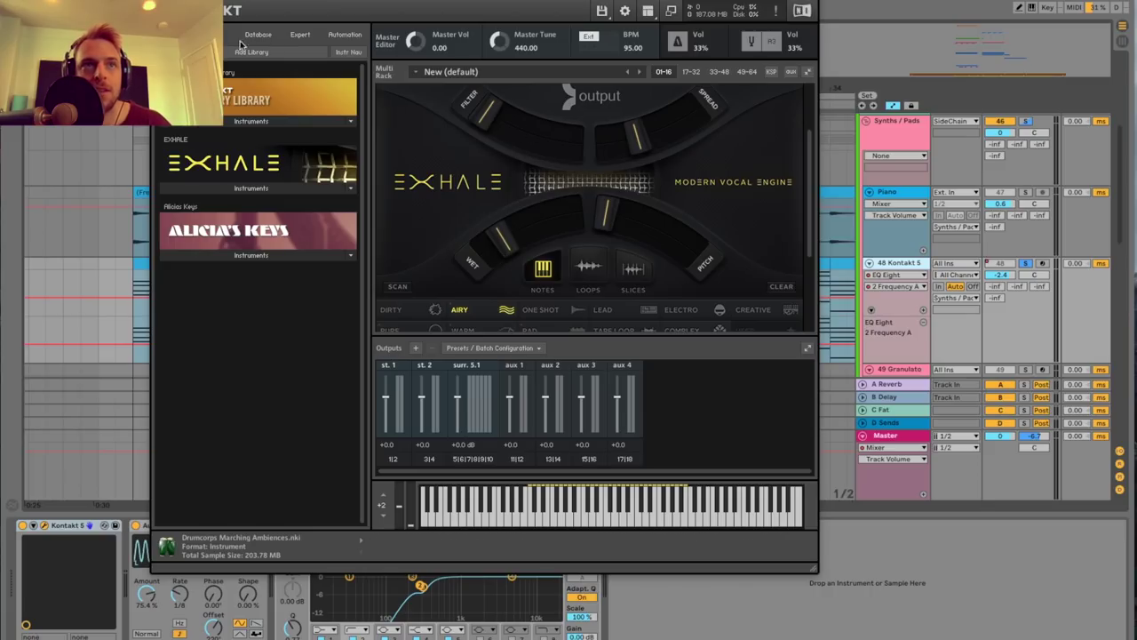
{"action": "left_click", "coordinate": [160, 2]}
{"action": "scroll", "coordinate": [254, 309], "scroll_direction": "down", "scroll_amount": 2}
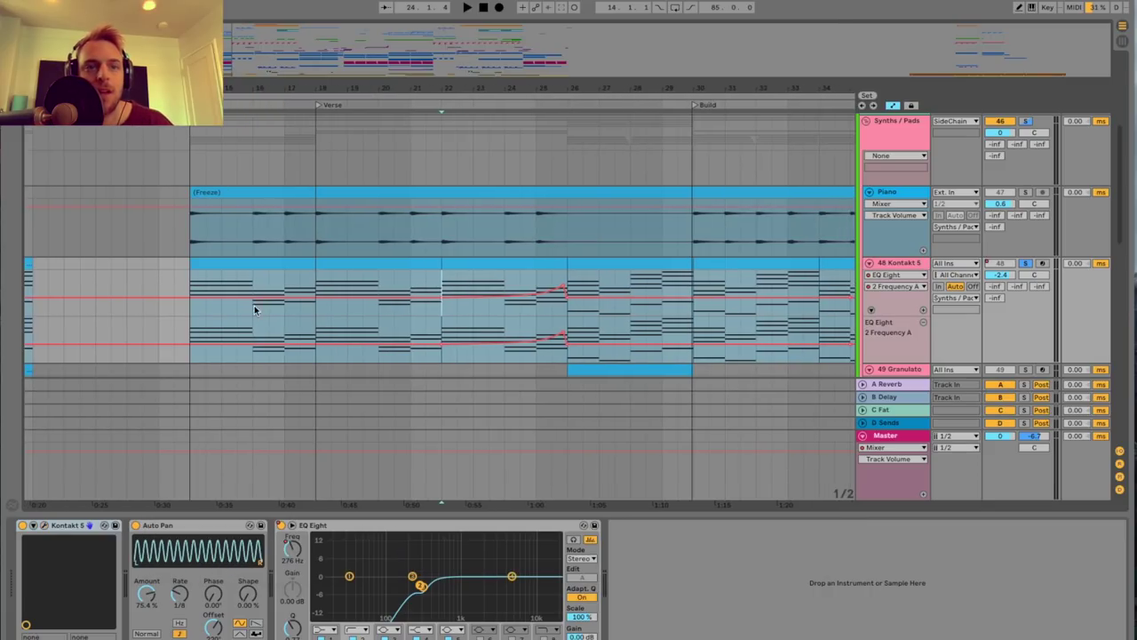
Select track 48's Auto Pan, play the track from bar 24 to observe the EQ Eight frequency automation, and stop playback.
{"action": "left_click", "coordinate": [250, 531]}
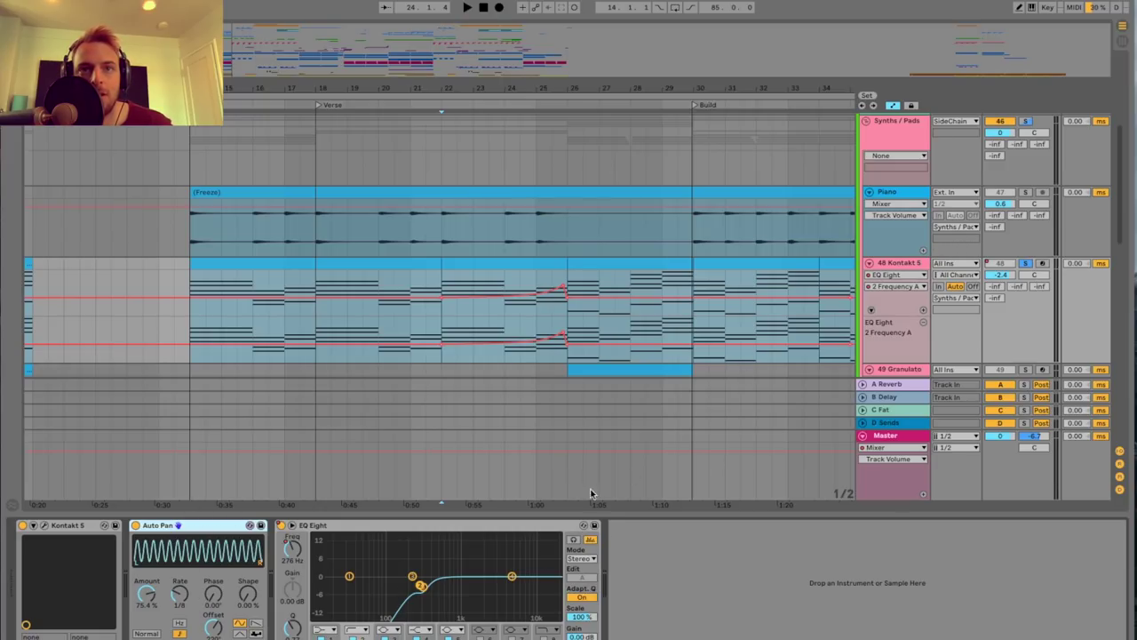
{"action": "left_click", "coordinate": [439, 291]}
{"action": "left_click", "coordinate": [504, 293]}
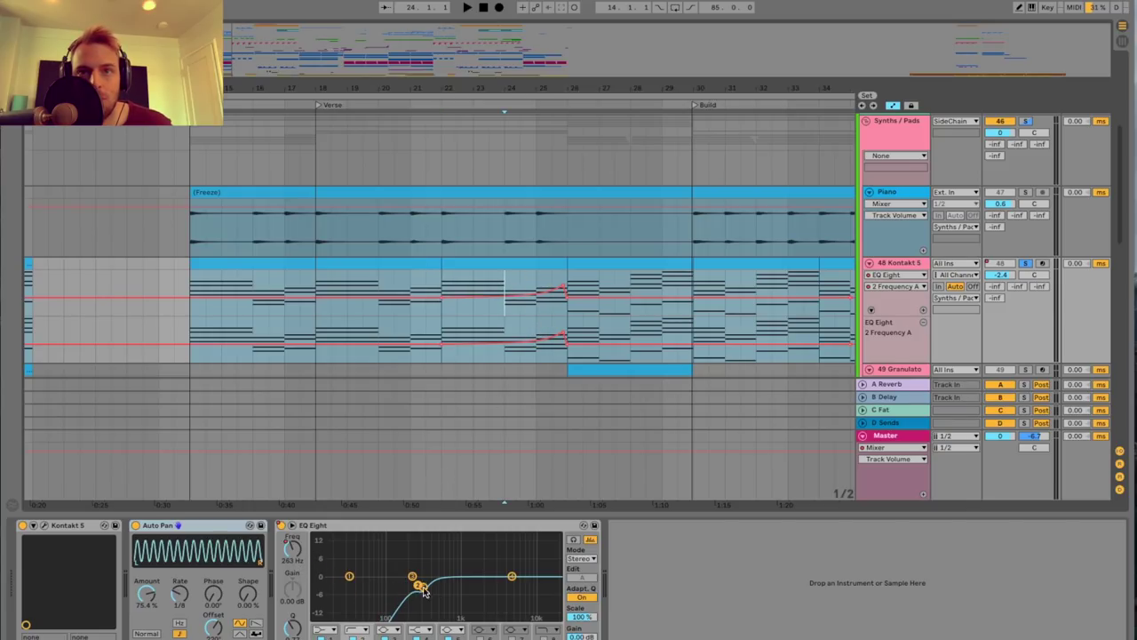
{"action": "left_click_drag", "start_coordinate": [469, 88], "coordinate": [338, 124]}
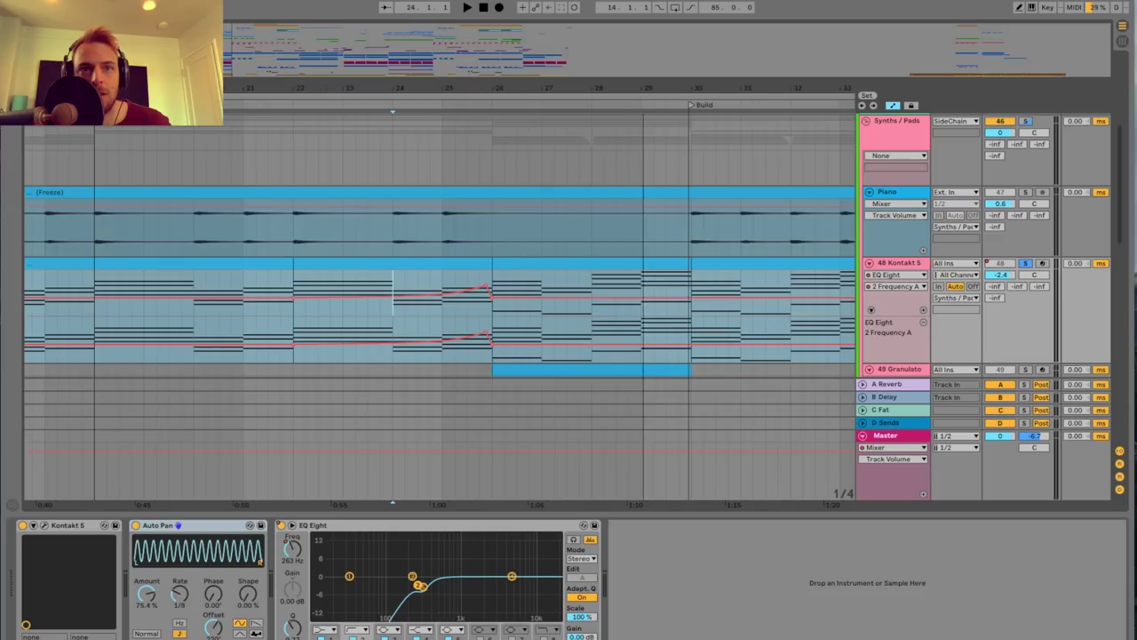
{"action": "key", "text": "space"}
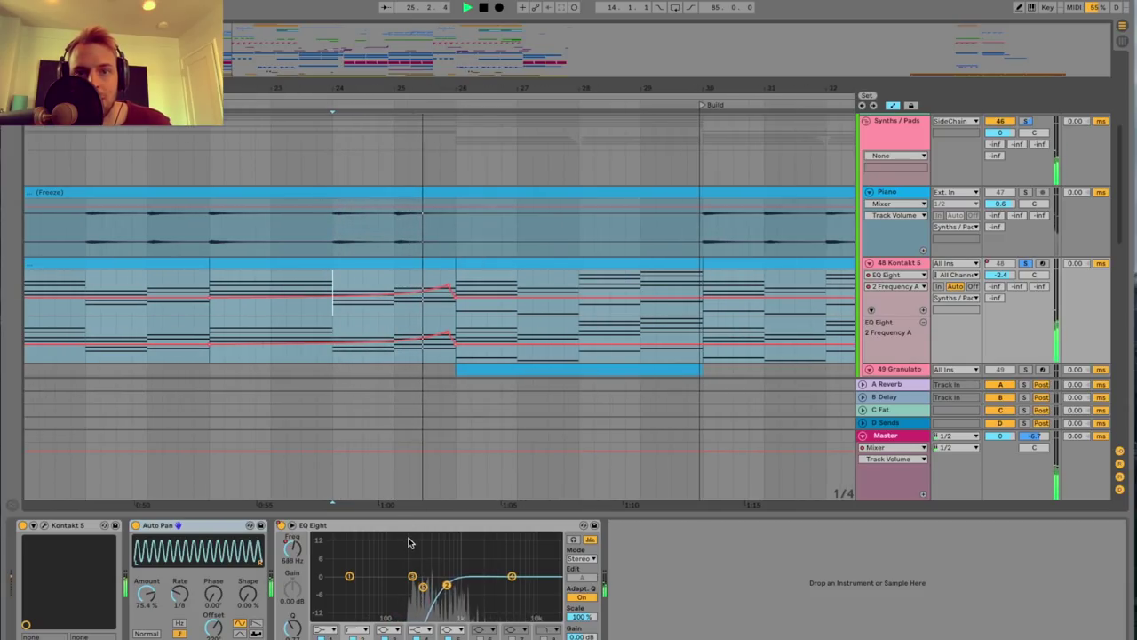
{"action": "key", "text": "space"}
Solo track 49, the Granulator layer, and play it from bar 26.
{"action": "scroll", "coordinate": [306, 223], "scroll_direction": "down", "scroll_amount": 5}
{"action": "scroll", "coordinate": [341, 259], "scroll_direction": "left", "scroll_amount": 2}
{"action": "scroll", "coordinate": [340, 260], "scroll_direction": "down", "scroll_amount": 3}
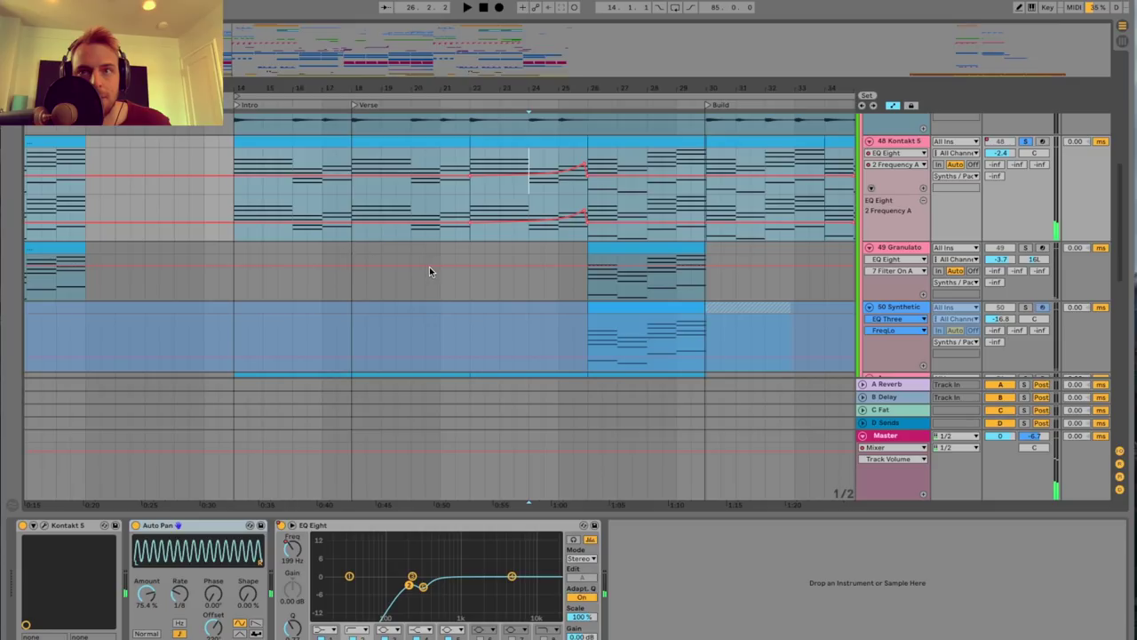
{"action": "scroll", "coordinate": [427, 269], "scroll_direction": "down", "scroll_amount": 3}
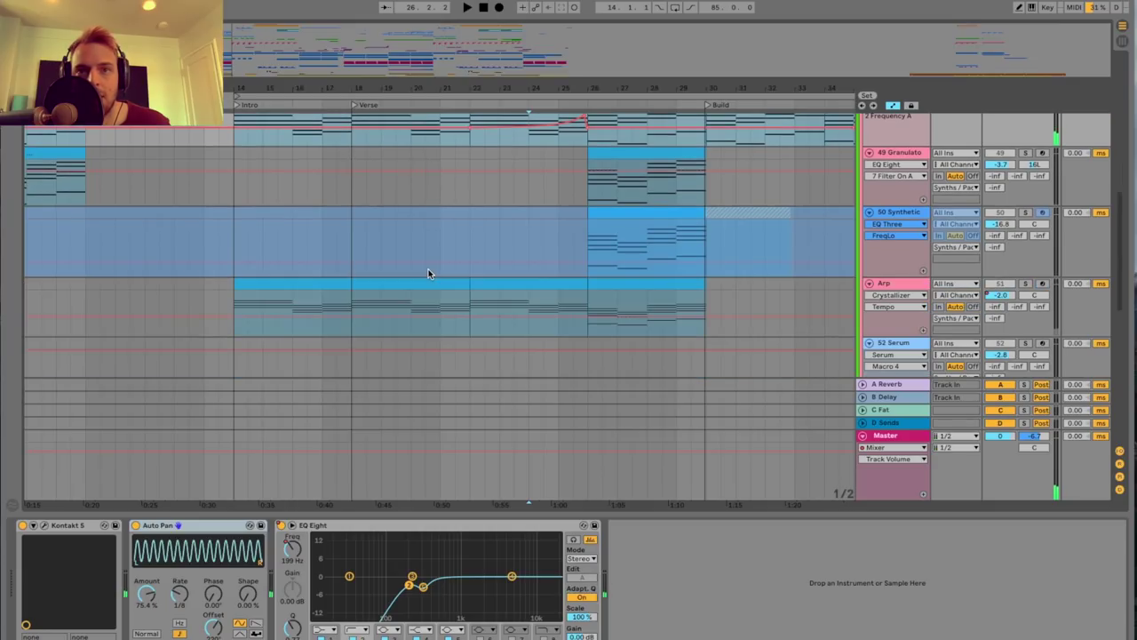
{"action": "scroll", "coordinate": [594, 210], "scroll_direction": "up", "scroll_amount": 1}
{"action": "left_click", "coordinate": [593, 210]}
{"action": "scroll", "coordinate": [594, 210], "scroll_direction": "up", "scroll_amount": 2}
{"action": "key", "text": "space"}
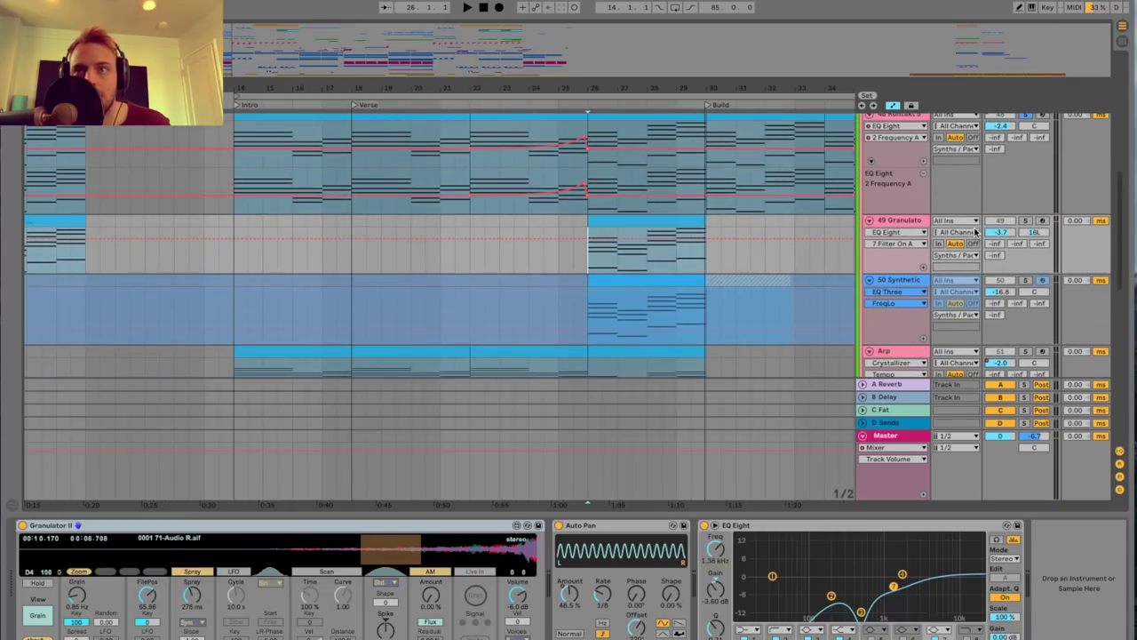
{"action": "scroll", "coordinate": [489, 221], "scroll_direction": "right", "scroll_amount": 5}
{"action": "left_click", "coordinate": [1027, 221]}
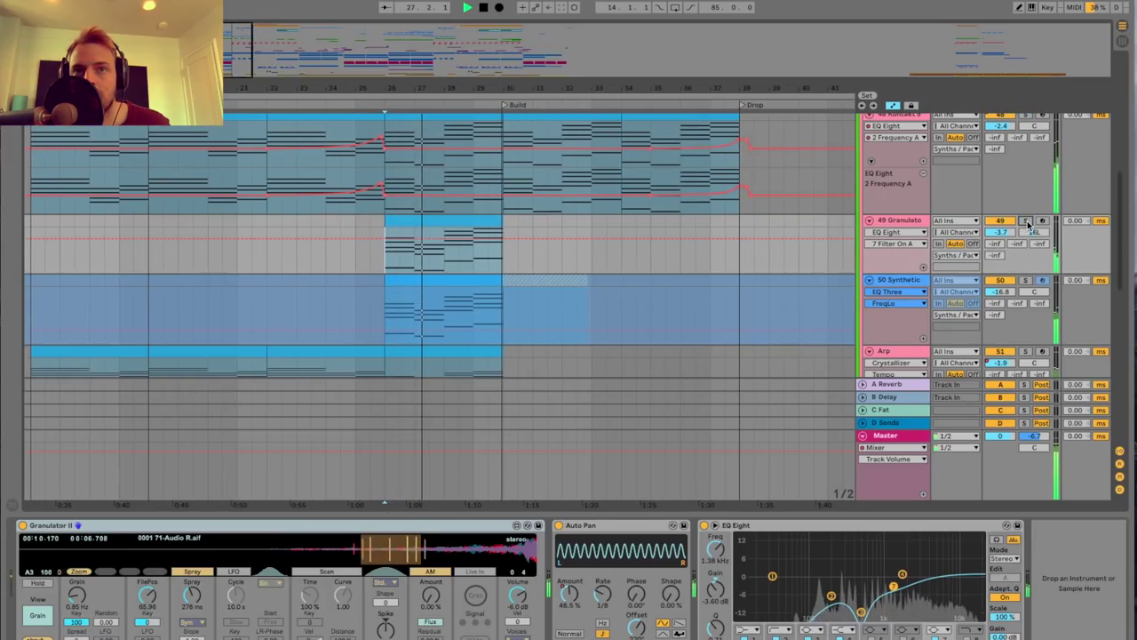
{"action": "left_click", "coordinate": [1026, 221]}
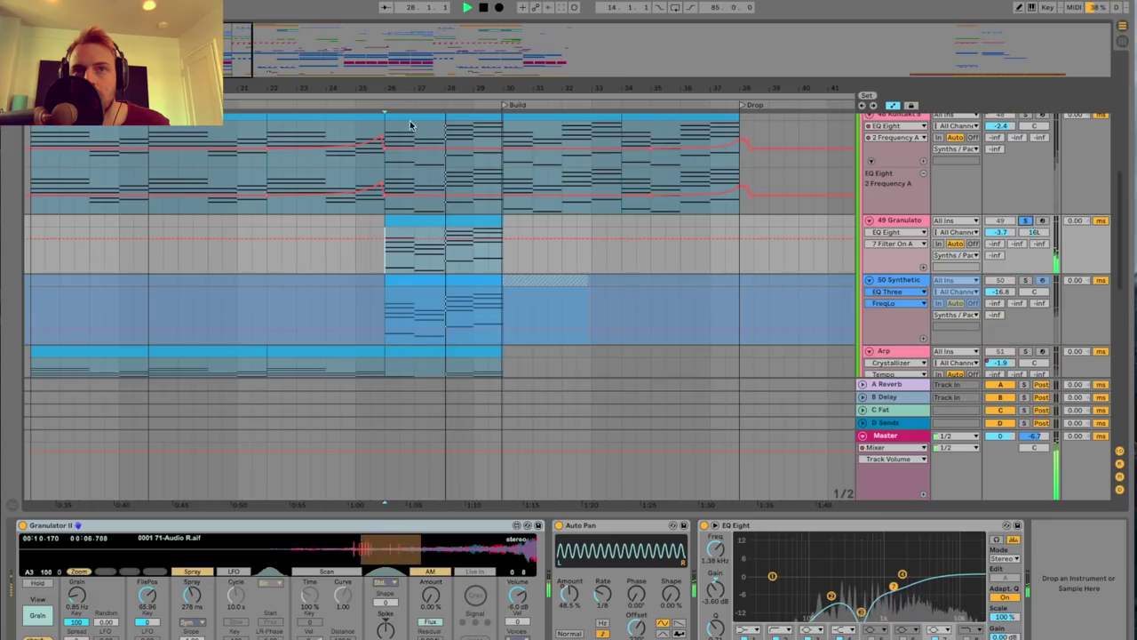
Stop playback and examine track 49's Granulator II, Auto Pan and EQ Eight devices.
{"action": "scroll", "coordinate": [713, 222], "scroll_direction": "right", "scroll_amount": 2}
{"action": "left_click", "coordinate": [918, 221]}
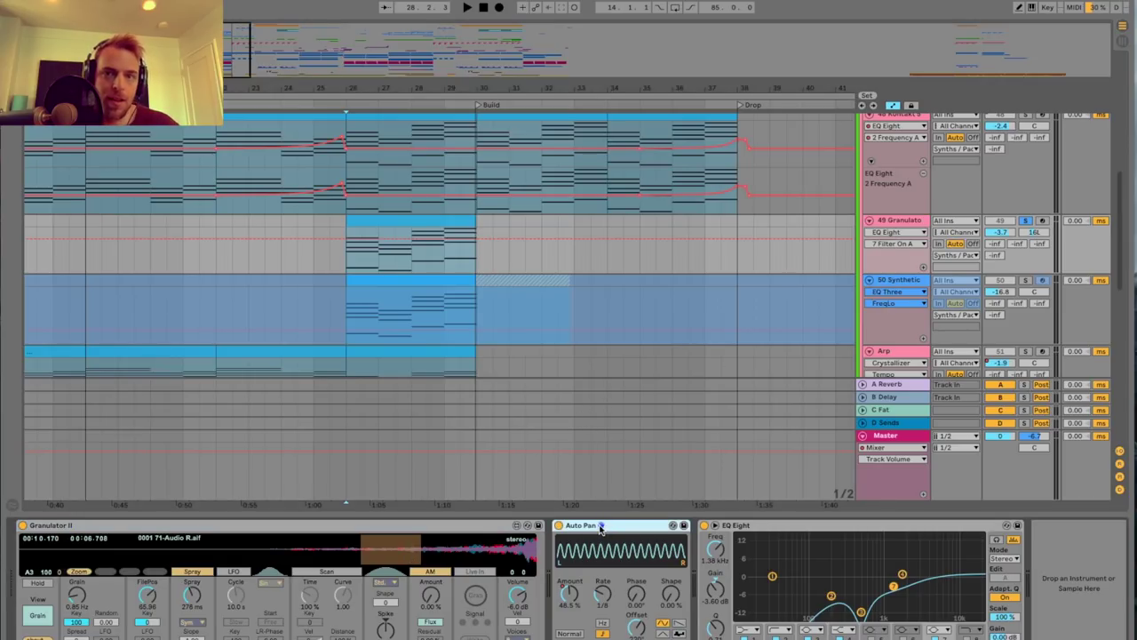
{"action": "left_click", "coordinate": [754, 526]}
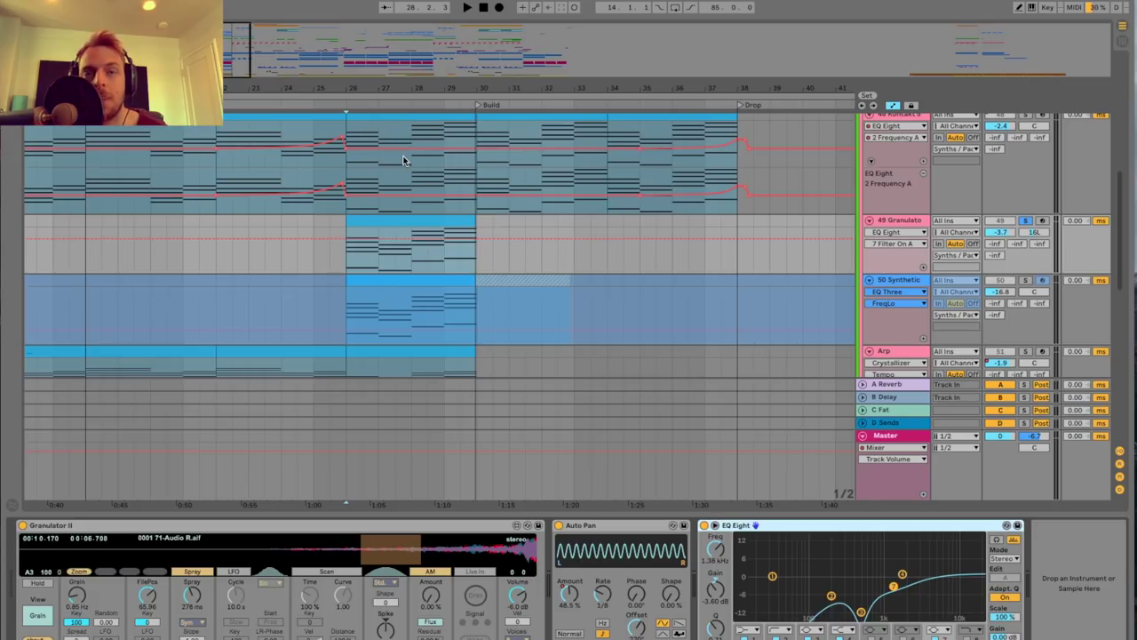
Solo track 50, the Synthetic String Pad layer, and play it from bar 26.
{"action": "left_click_drag", "start_coordinate": [237, 78], "coordinate": [247, 102]}
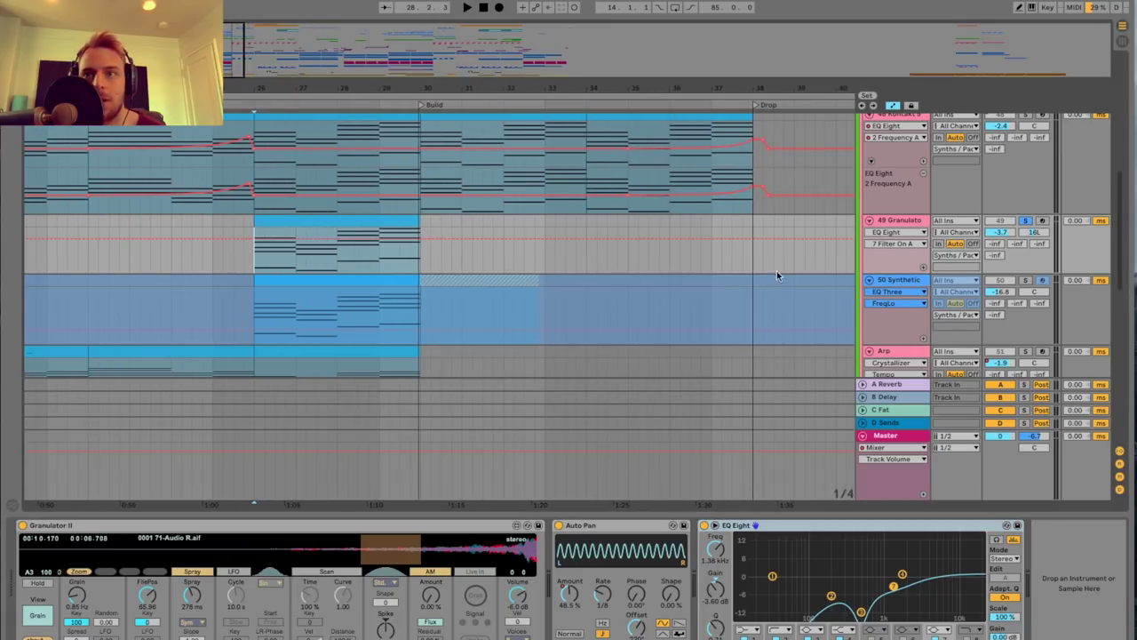
{"action": "left_click", "coordinate": [893, 280]}
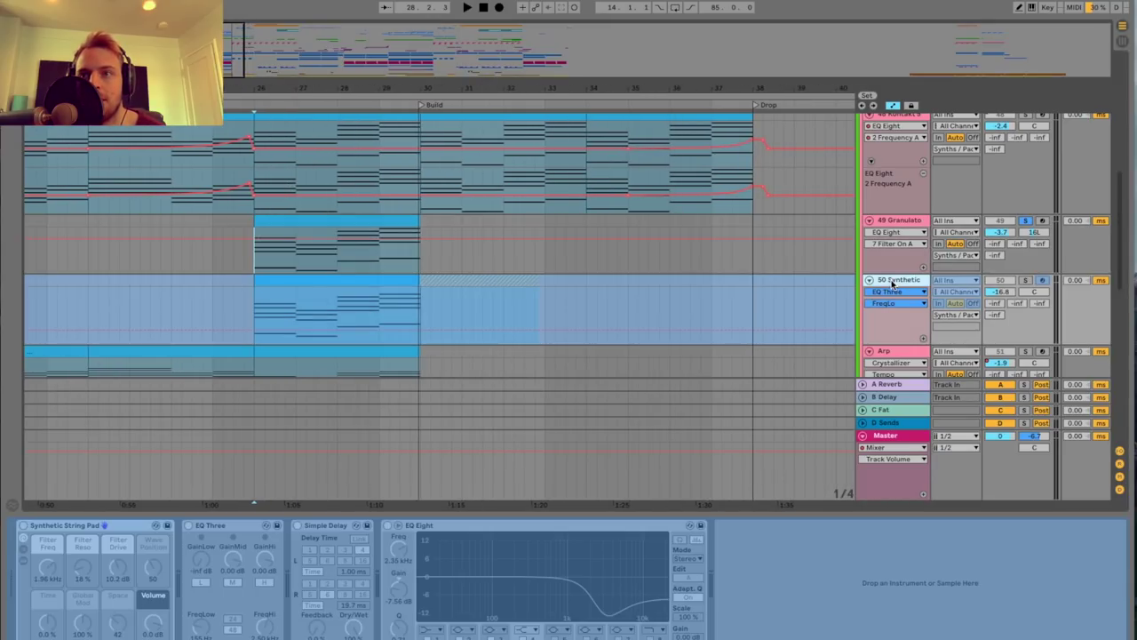
{"action": "left_click", "coordinate": [1024, 280]}
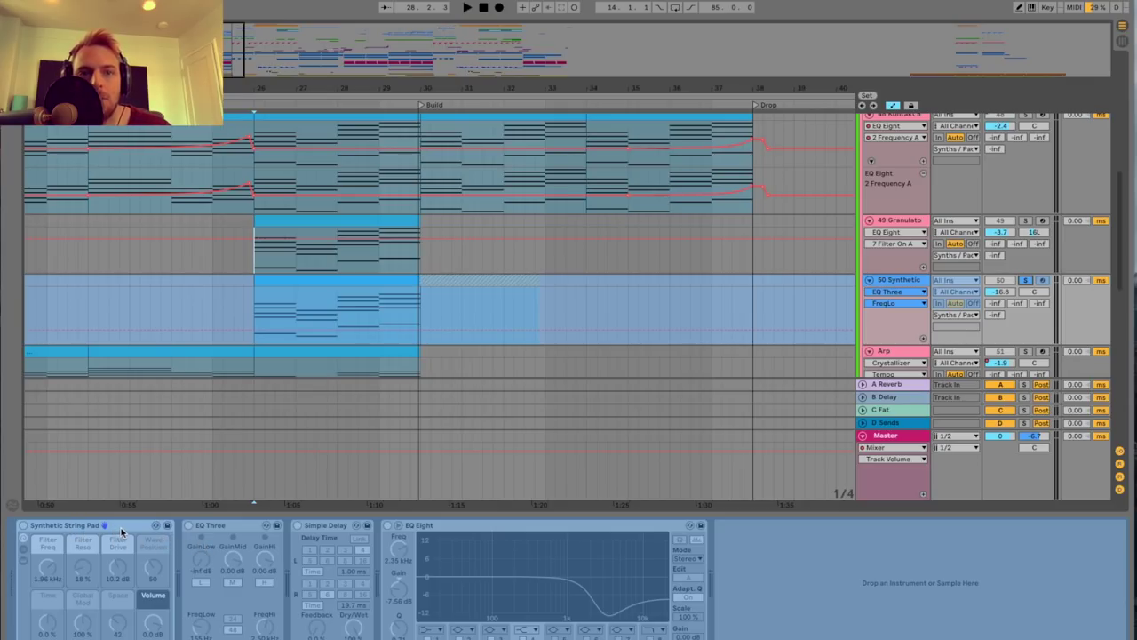
{"action": "left_click", "coordinate": [256, 331]}
{"action": "key", "text": "space"}
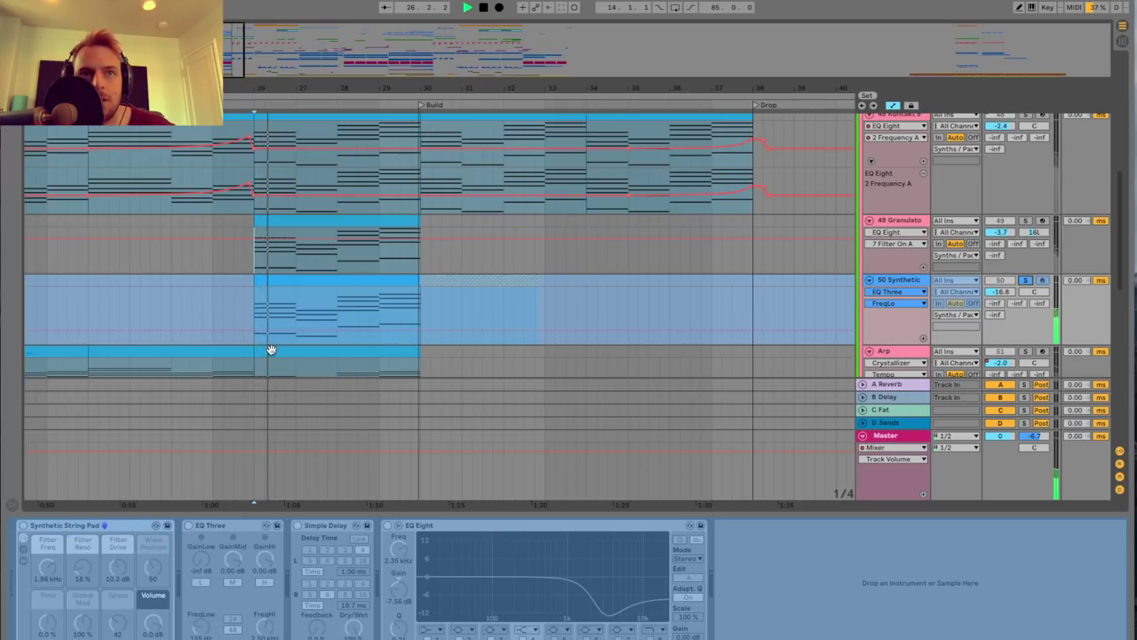
Unsolo track 50 to hear the section with all the other tracks, and stop playback.
{"action": "left_click_drag", "start_coordinate": [206, 88], "coordinate": [207, 76]}
{"action": "left_click", "coordinate": [1024, 280]}
{"action": "scroll", "coordinate": [491, 313], "scroll_direction": "down", "scroll_amount": 5}
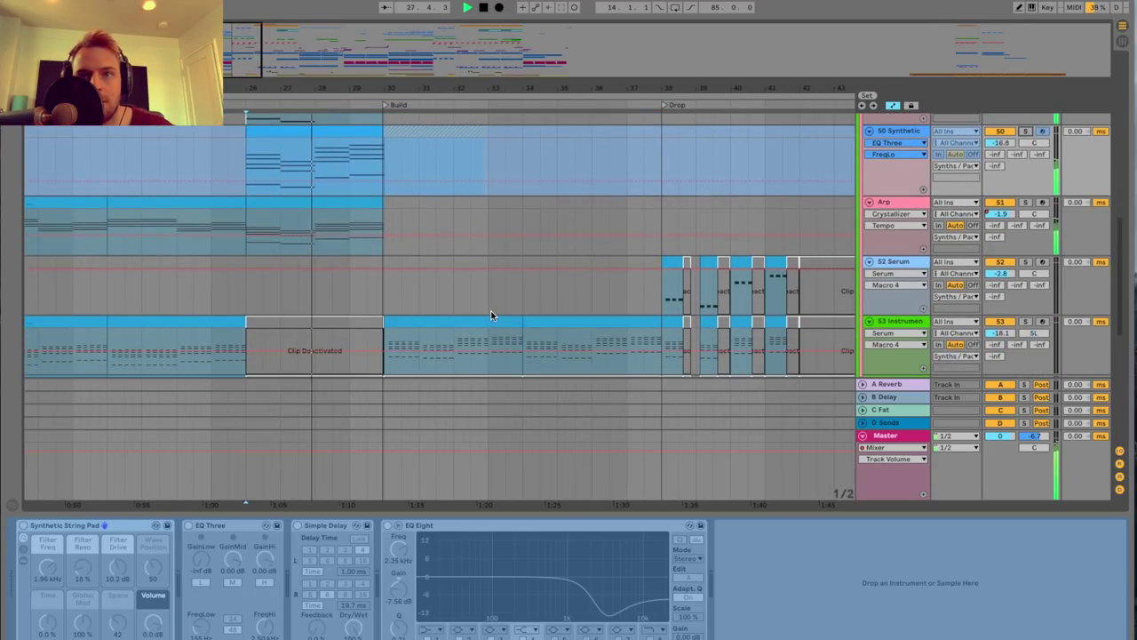
{"action": "key", "text": "space"}
Solo the Arp track, play it from bar 14 and again from bar 26, and stop playback.
{"action": "scroll", "coordinate": [399, 210], "scroll_direction": "down", "scroll_amount": 1}
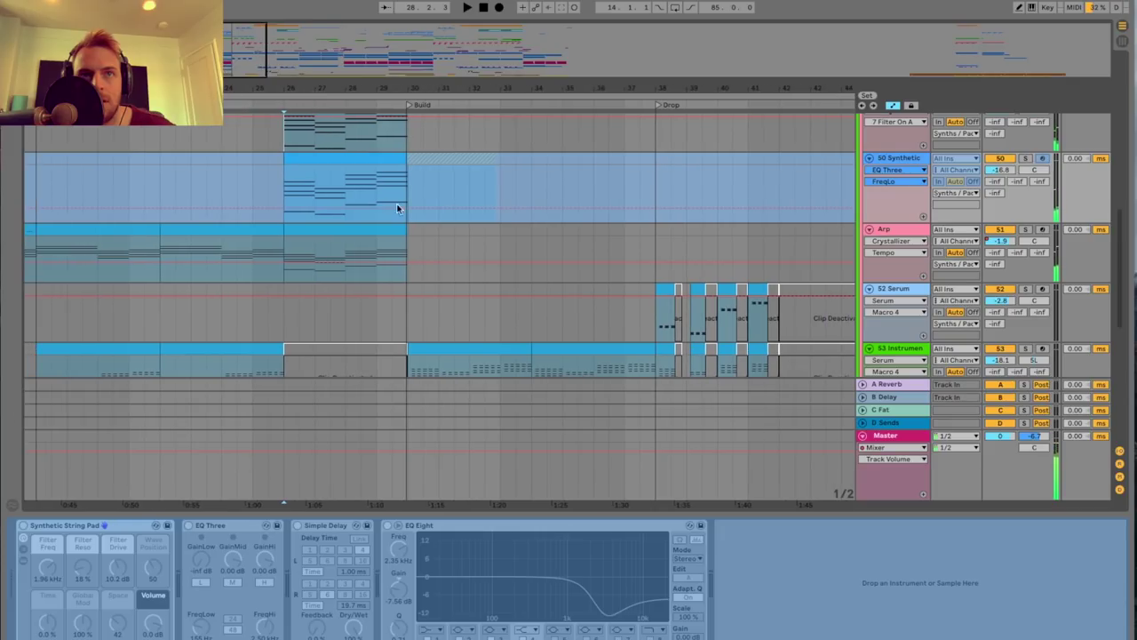
{"action": "scroll", "coordinate": [437, 206], "scroll_direction": "left", "scroll_amount": 1}
{"action": "scroll", "coordinate": [437, 207], "scroll_direction": "left", "scroll_amount": 10}
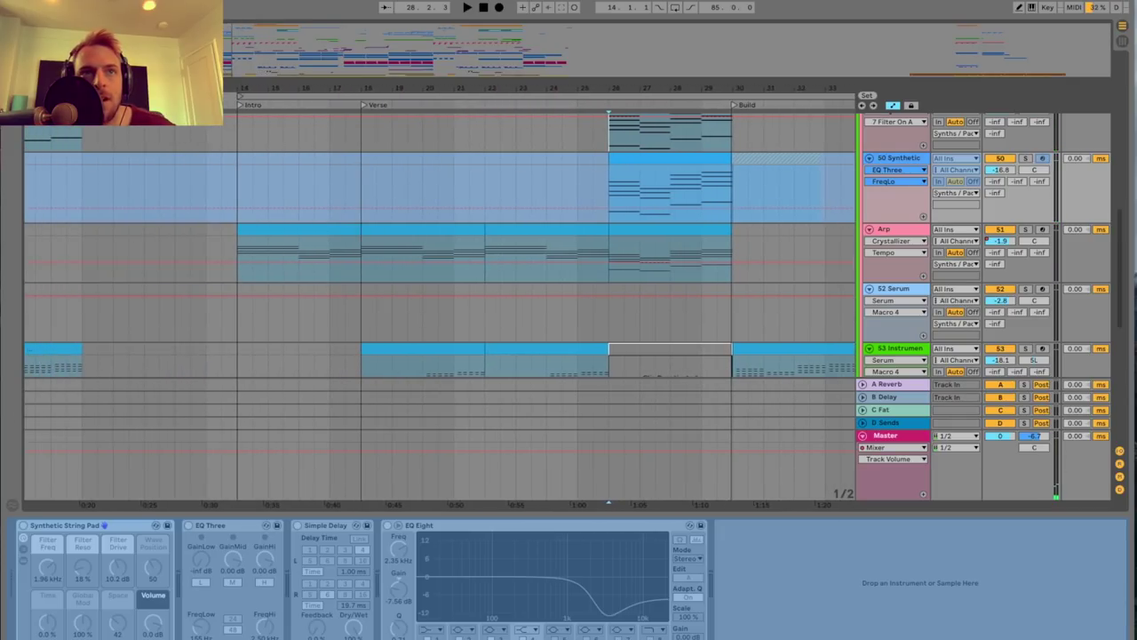
{"action": "left_click", "coordinate": [260, 240]}
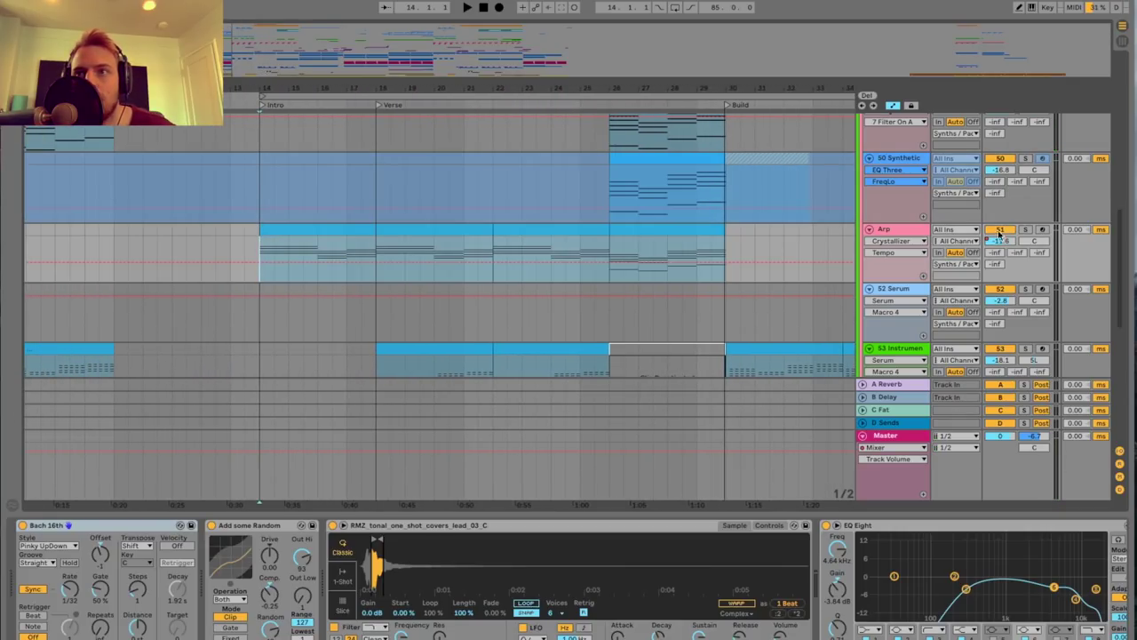
{"action": "left_click", "coordinate": [1024, 229]}
{"action": "key", "text": "space"}
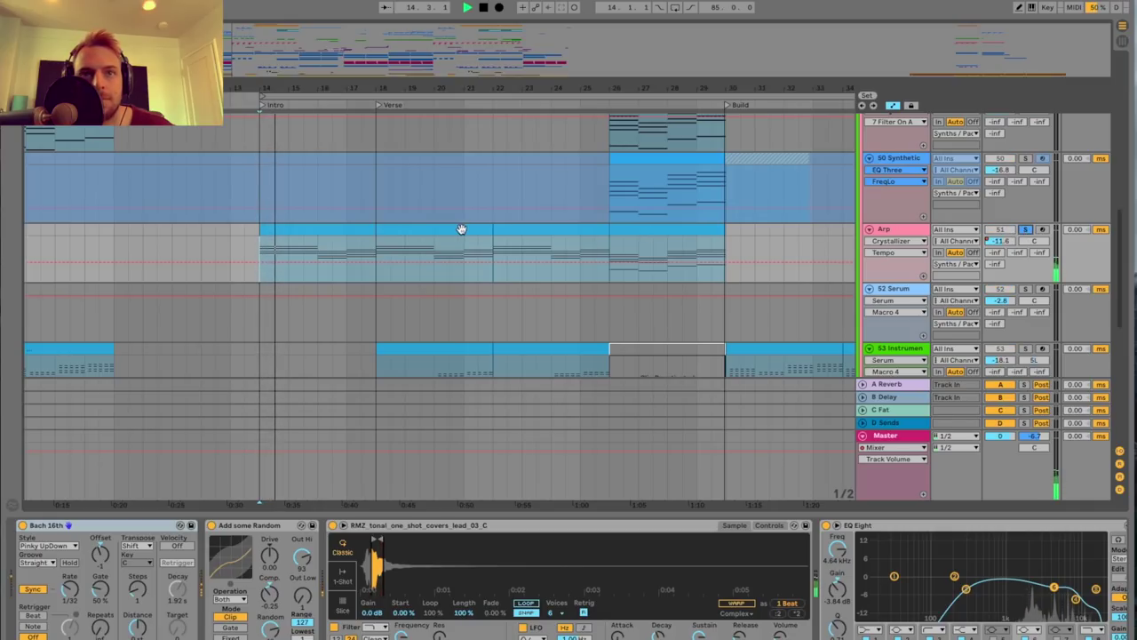
{"action": "left_click", "coordinate": [609, 251]}
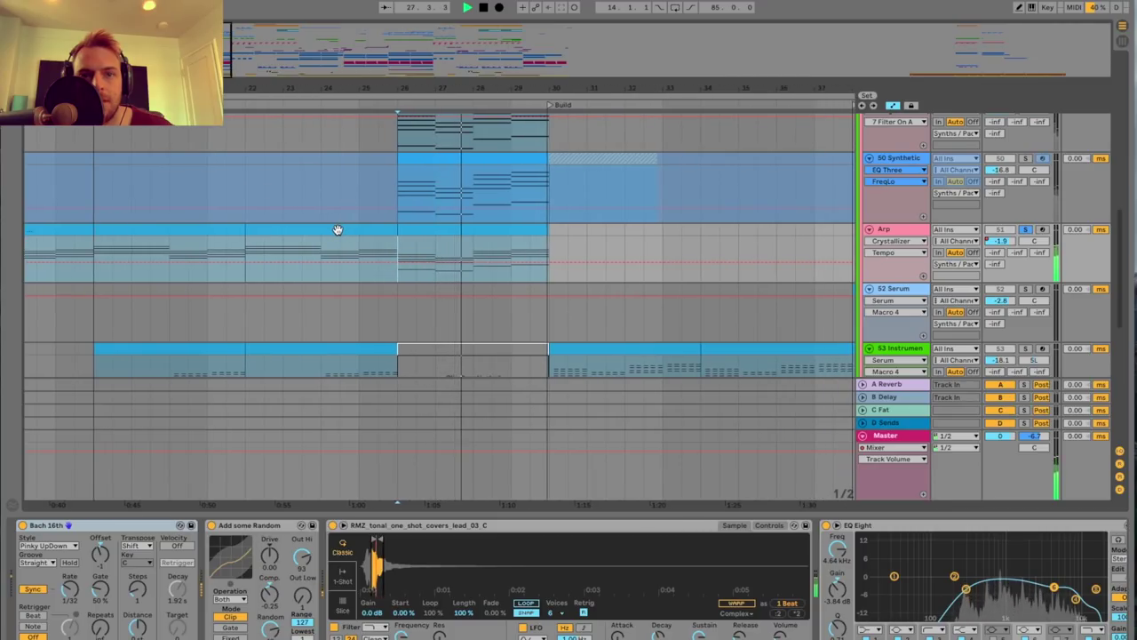
{"action": "key", "text": "space"}
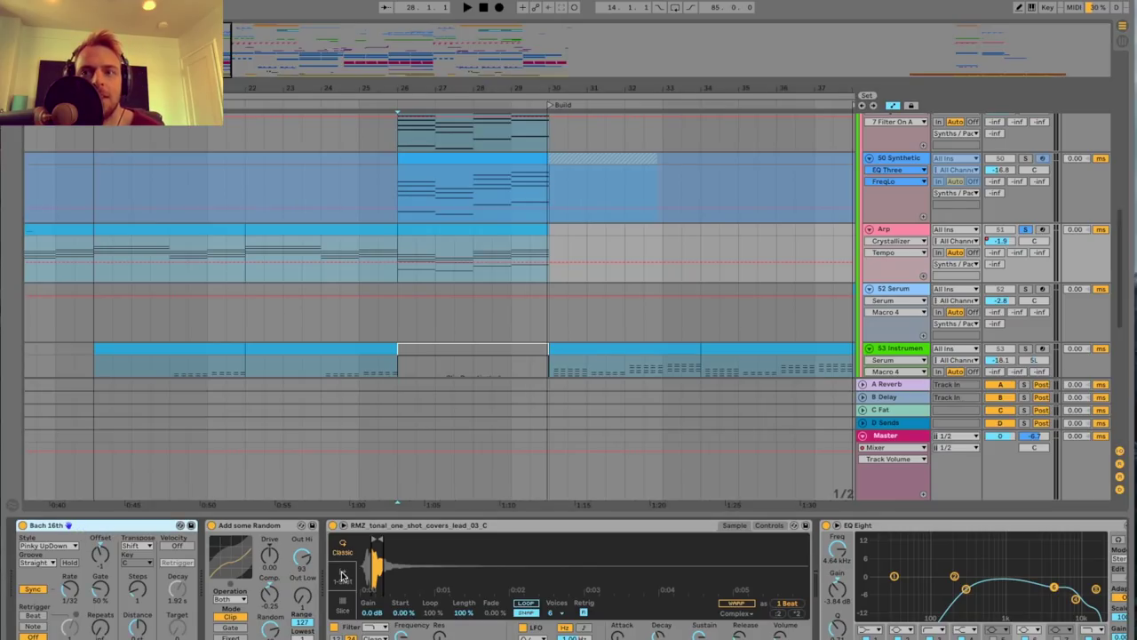
{"action": "scroll", "coordinate": [439, 582], "scroll_direction": "right", "scroll_amount": 10}
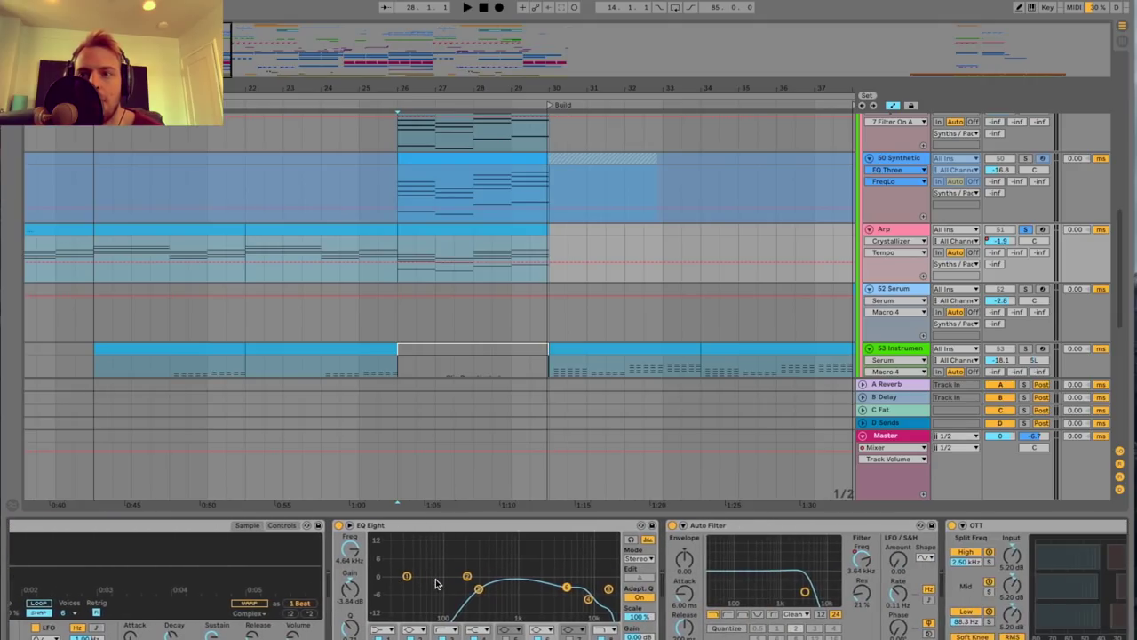
{"action": "scroll", "coordinate": [435, 583], "scroll_direction": "right", "scroll_amount": 8}
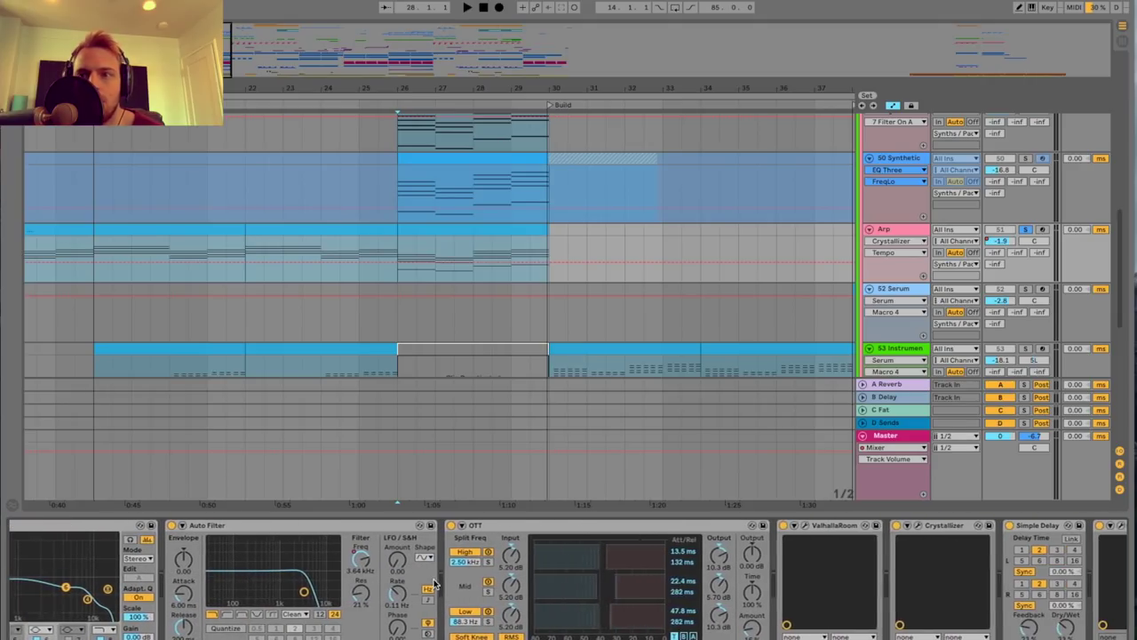
{"action": "scroll", "coordinate": [435, 583], "scroll_direction": "right", "scroll_amount": 3}
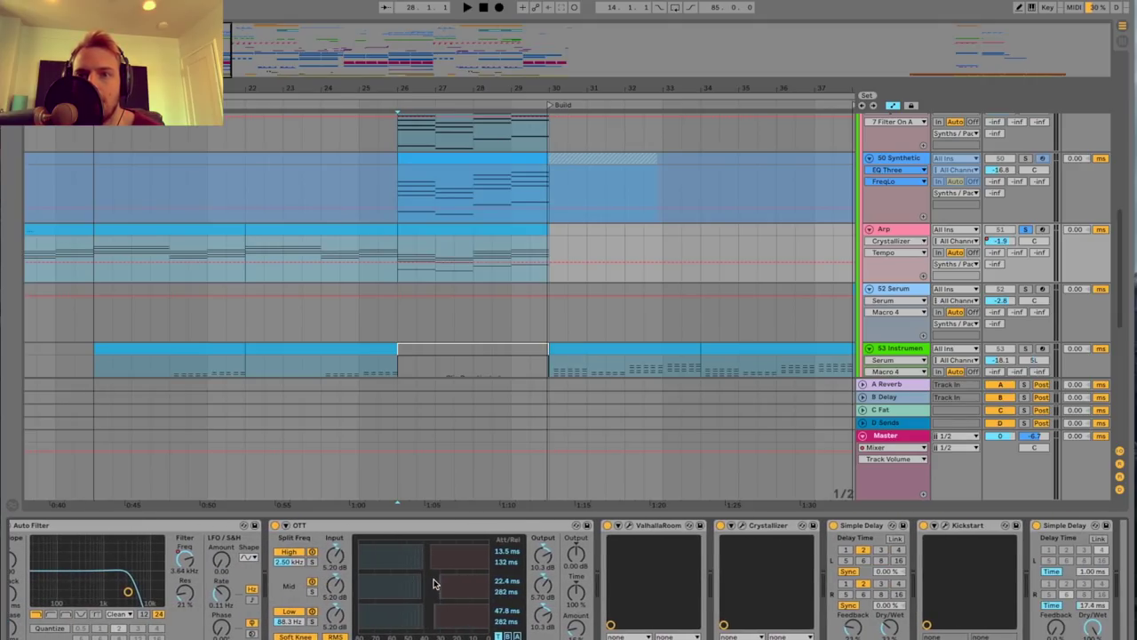
{"action": "left_click", "coordinate": [627, 526]}
{"action": "left_click", "coordinate": [627, 526]}
{"action": "scroll", "coordinate": [736, 541], "scroll_direction": "right", "scroll_amount": 2}
Open the Arp's Crystallizer to view its Insta-Arp Two Up preset, and place the playback start at bar 26.
{"action": "left_click", "coordinate": [685, 527]}
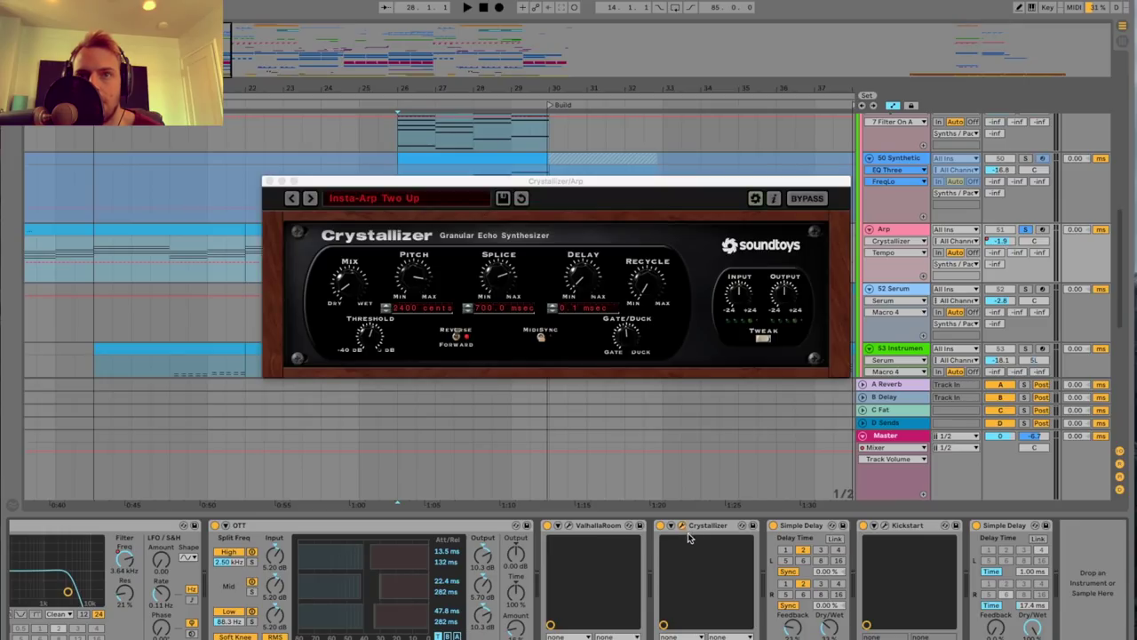
{"action": "left_click_drag", "start_coordinate": [631, 194], "coordinate": [594, 361]}
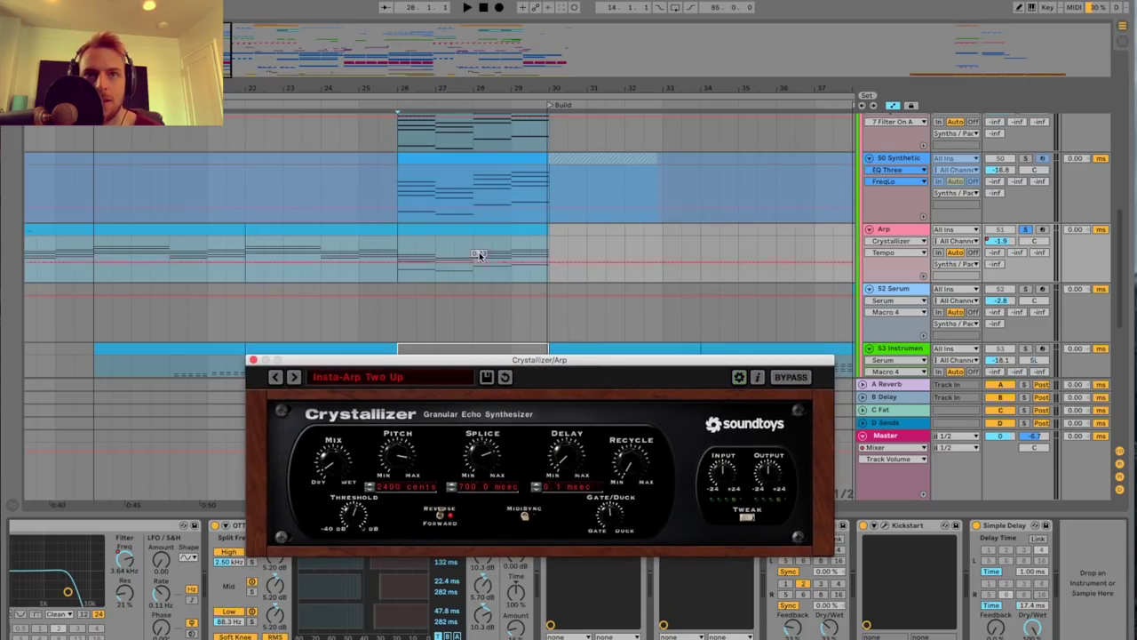
{"action": "left_click", "coordinate": [396, 249]}
{"action": "left_click_drag", "start_coordinate": [632, 360], "coordinate": [643, 303]}
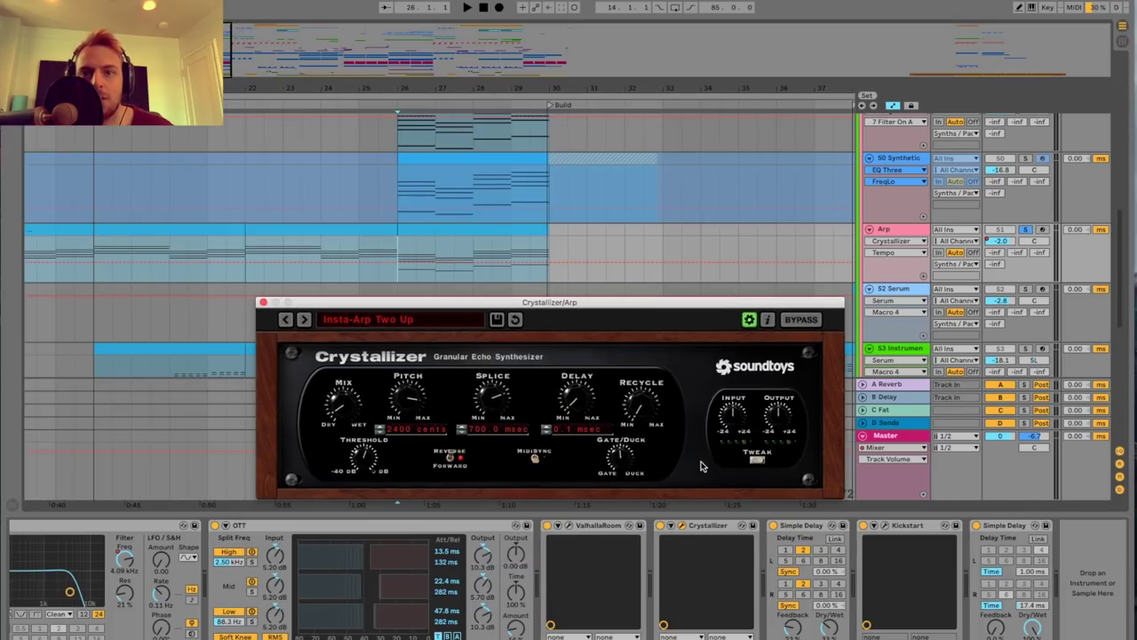
Play the Arp from bar 26 with Crystallizer turned off and on again, close its window, and stop playback.
{"action": "left_click", "coordinate": [660, 525]}
{"action": "key", "text": "space"}
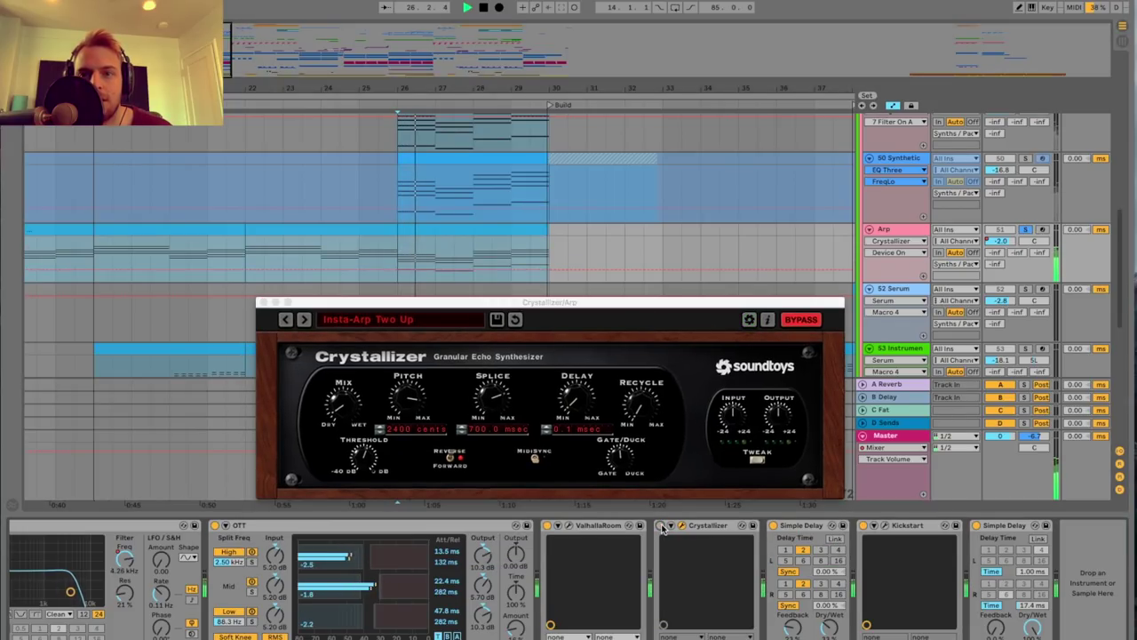
{"action": "left_click", "coordinate": [660, 526]}
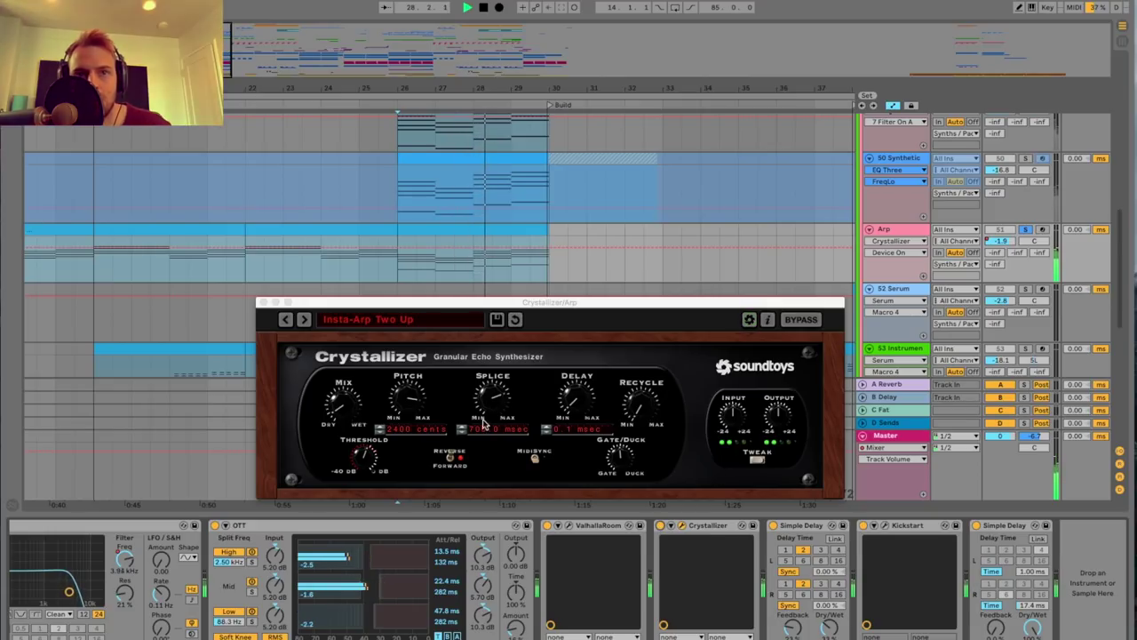
{"action": "left_click", "coordinate": [262, 303]}
{"action": "key", "text": "space"}
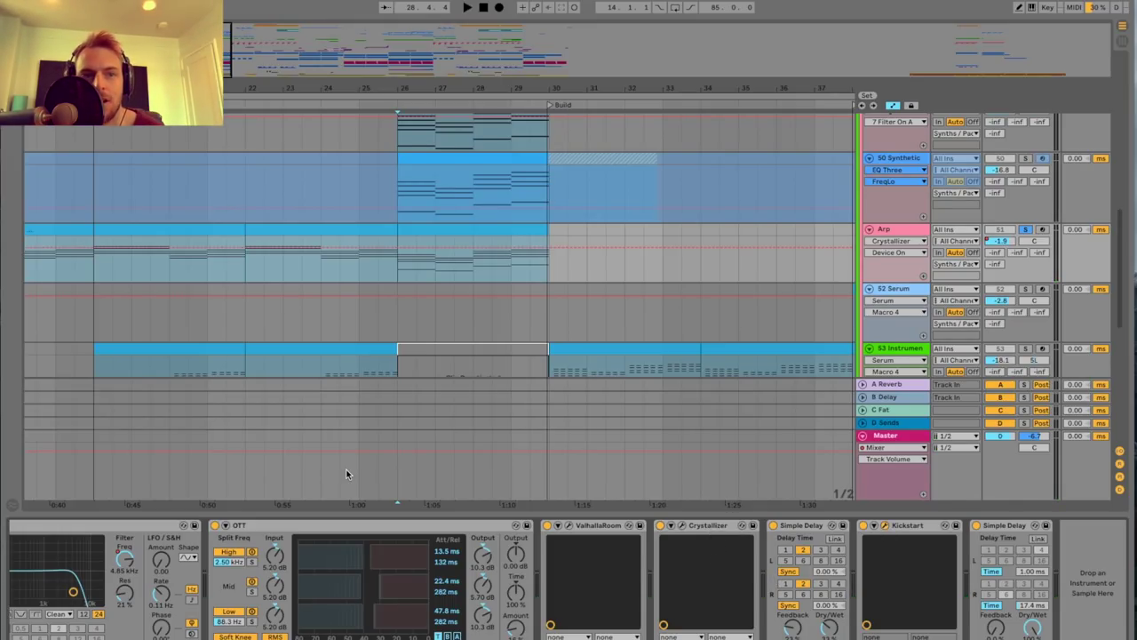
Open the Arp's Kickstart, play from bar 26 to observe its 1/4 ducking curve, close it, and stop playback.
{"action": "left_click", "coordinate": [884, 525]}
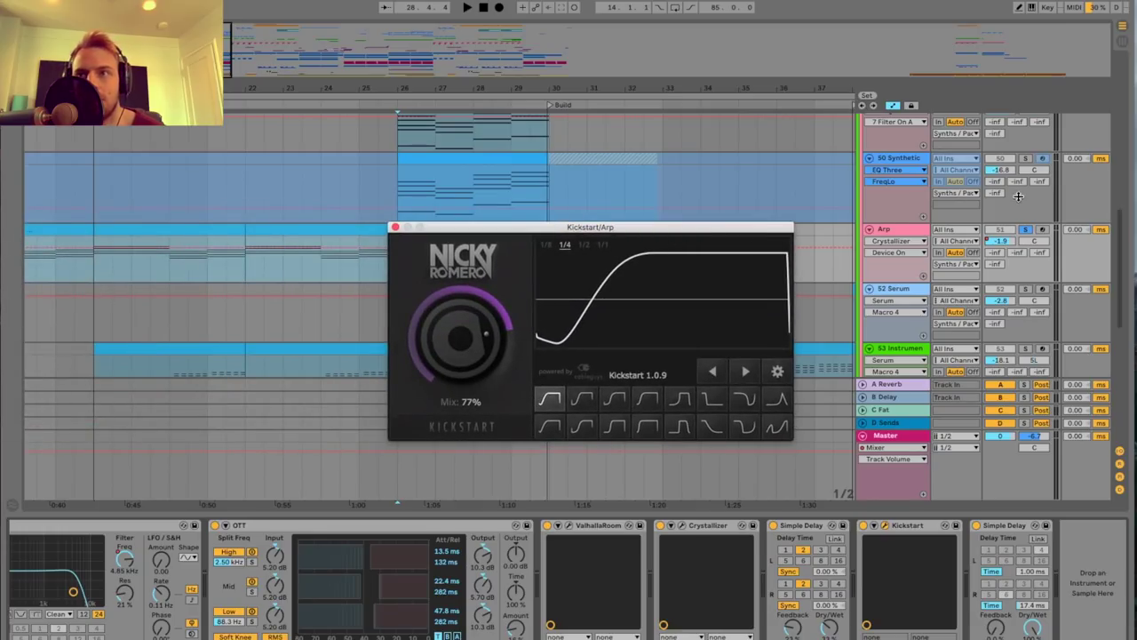
{"action": "key", "text": "space"}
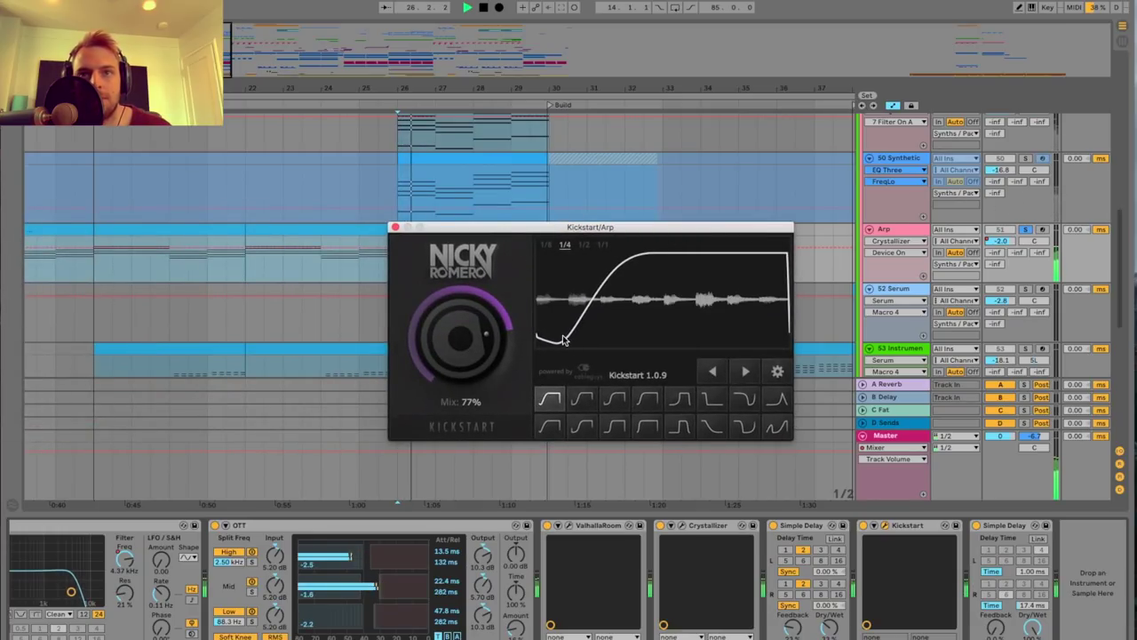
{"action": "left_click", "coordinate": [396, 228]}
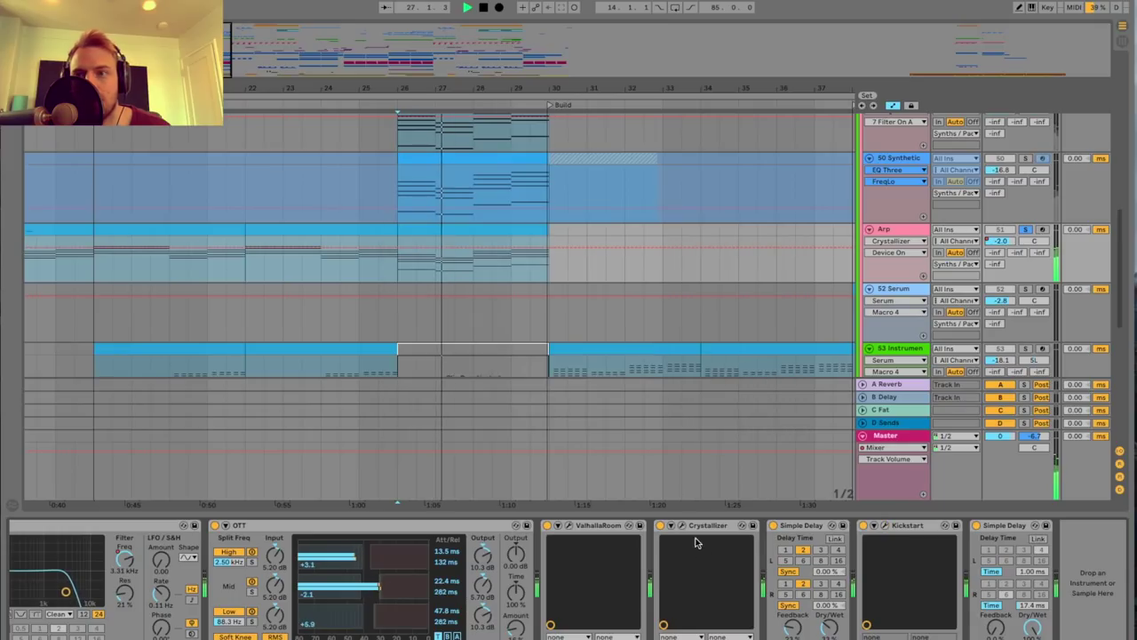
{"action": "key", "text": "space"}
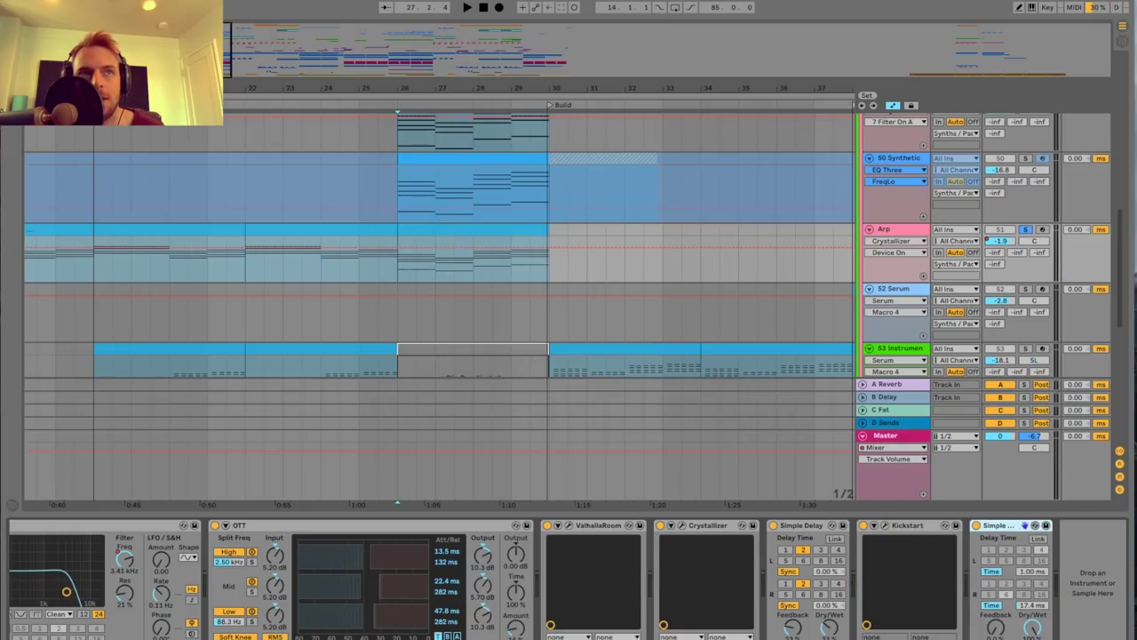
Add another Simple Delay at the end of the Arp's chain and switch both its delay channels from Sync to Time.
{"action": "key", "text": "ctrl+alt+b"}
{"action": "key", "text": "Escape"}
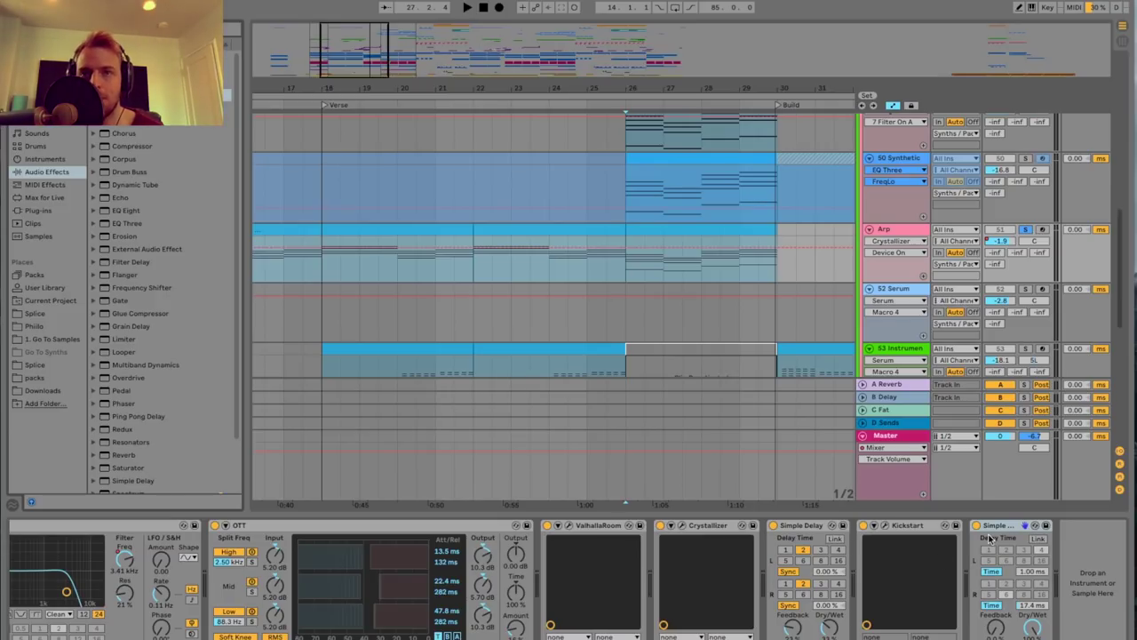
{"action": "key", "text": "ctrl+f"}
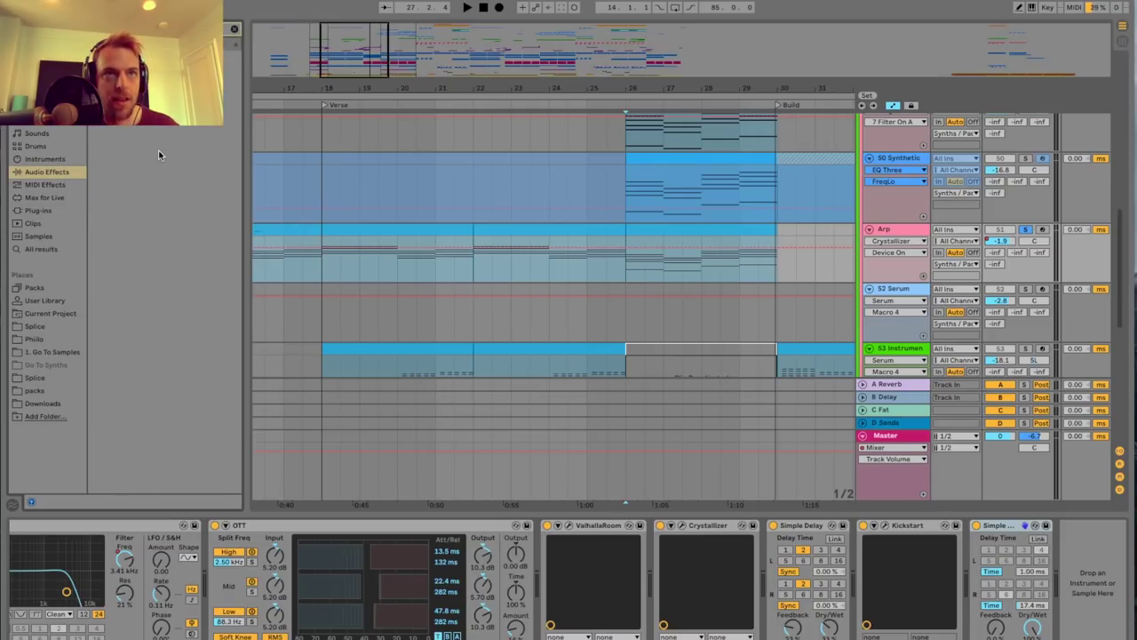
{"action": "left_click_drag", "start_coordinate": [151, 95], "coordinate": [472, 347]}
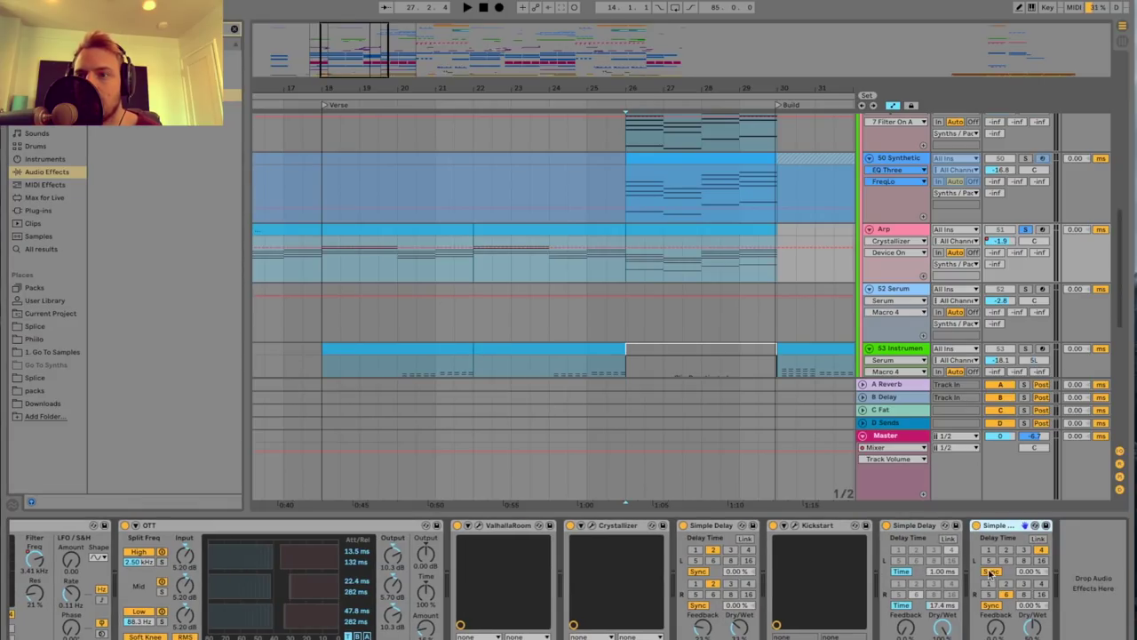
{"action": "left_click", "coordinate": [994, 574]}
{"action": "left_click", "coordinate": [990, 606]}
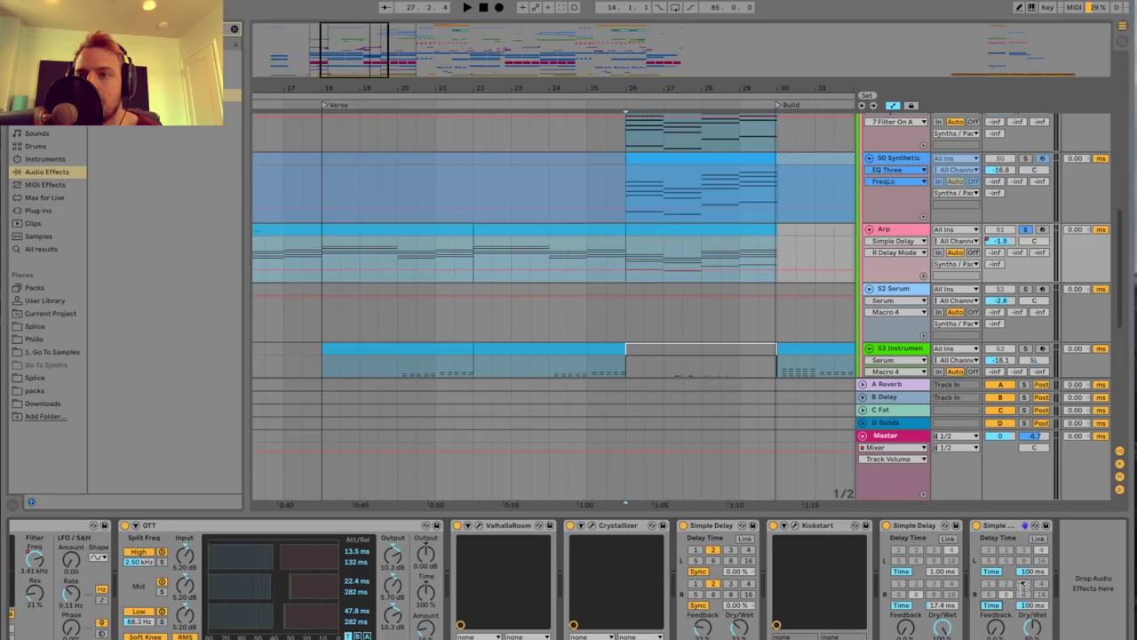
Set the added Simple Delay at the end of the Arp's chain to 1.00 ms left and 22.0 ms right, and delete the device.
{"action": "left_click", "coordinate": [1033, 572]}
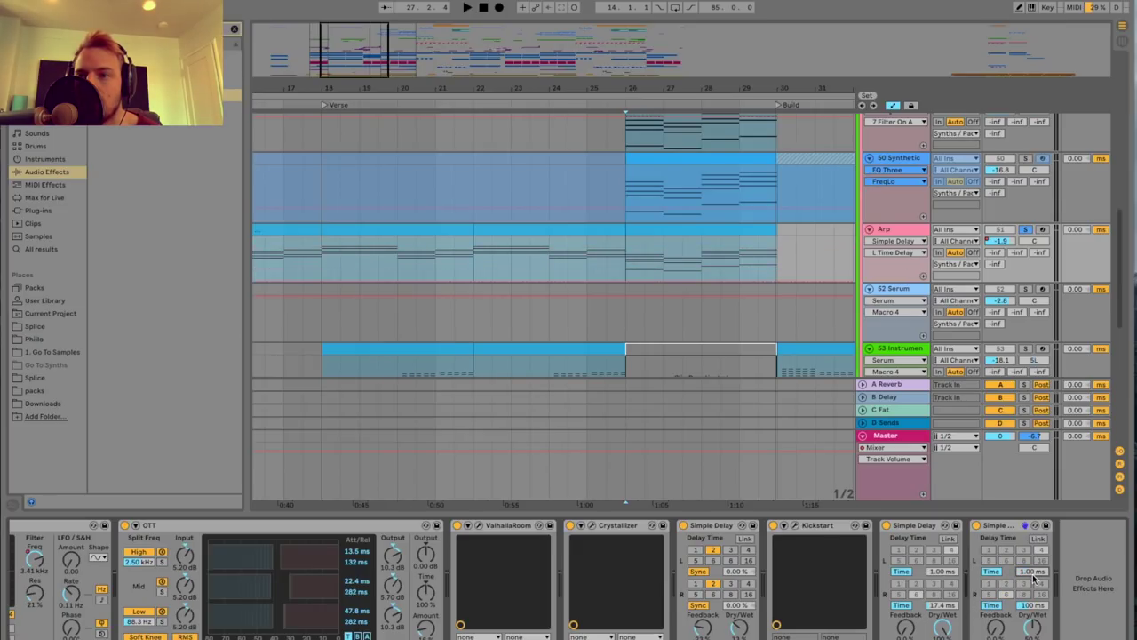
{"action": "left_click_drag", "start_coordinate": [1036, 606], "coordinate": [1035, 634]}
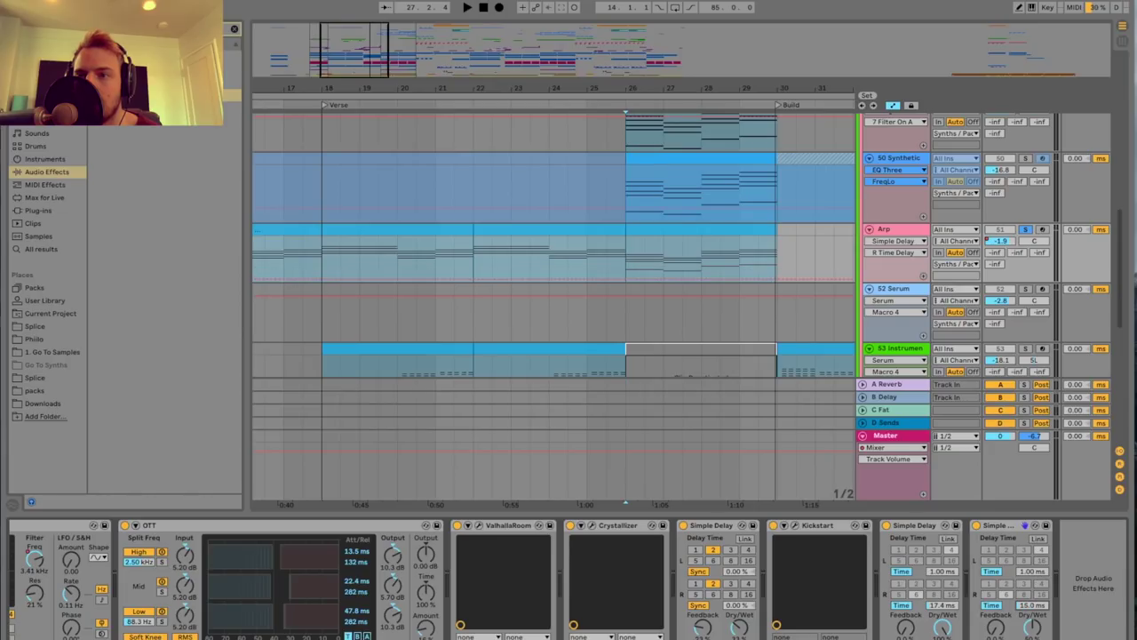
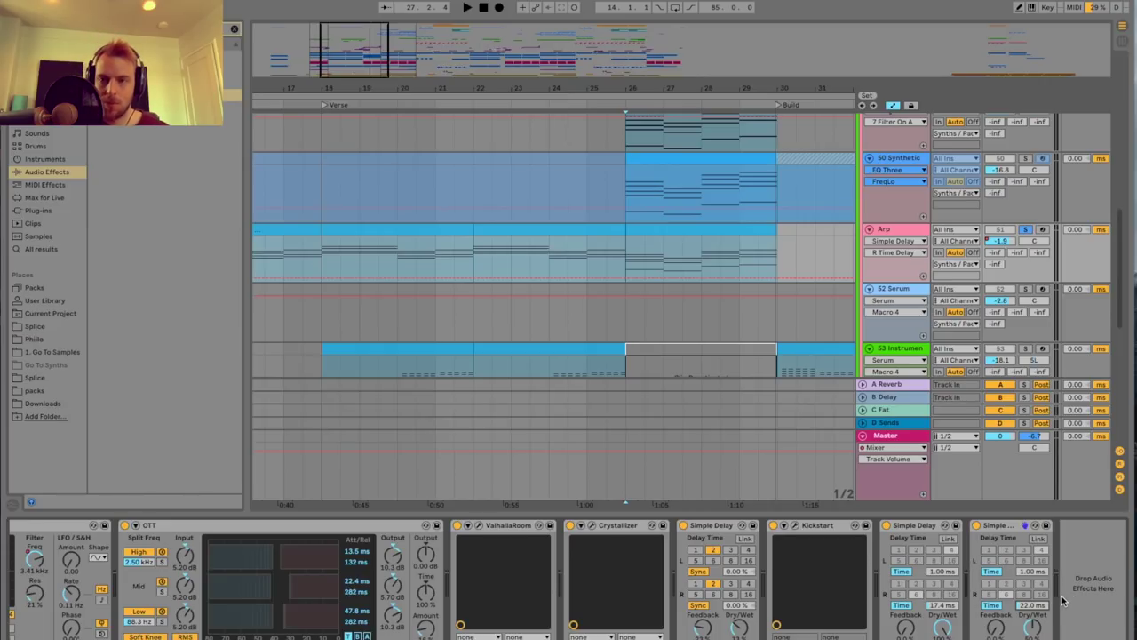
{"action": "left_click", "coordinate": [1031, 629]}
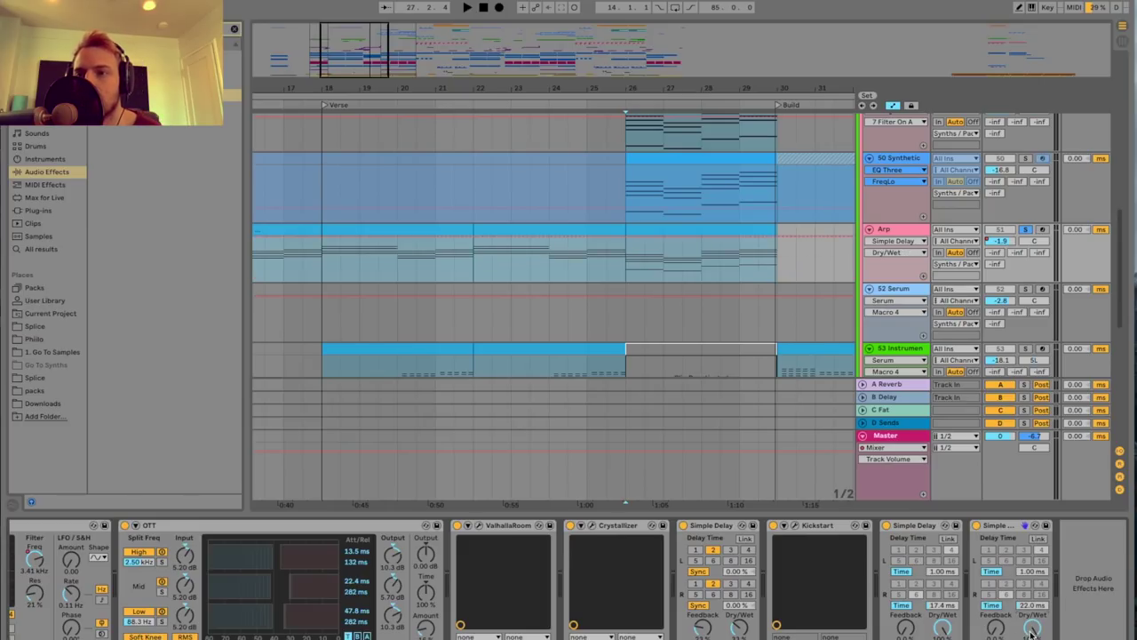
{"action": "left_click", "coordinate": [1011, 529]}
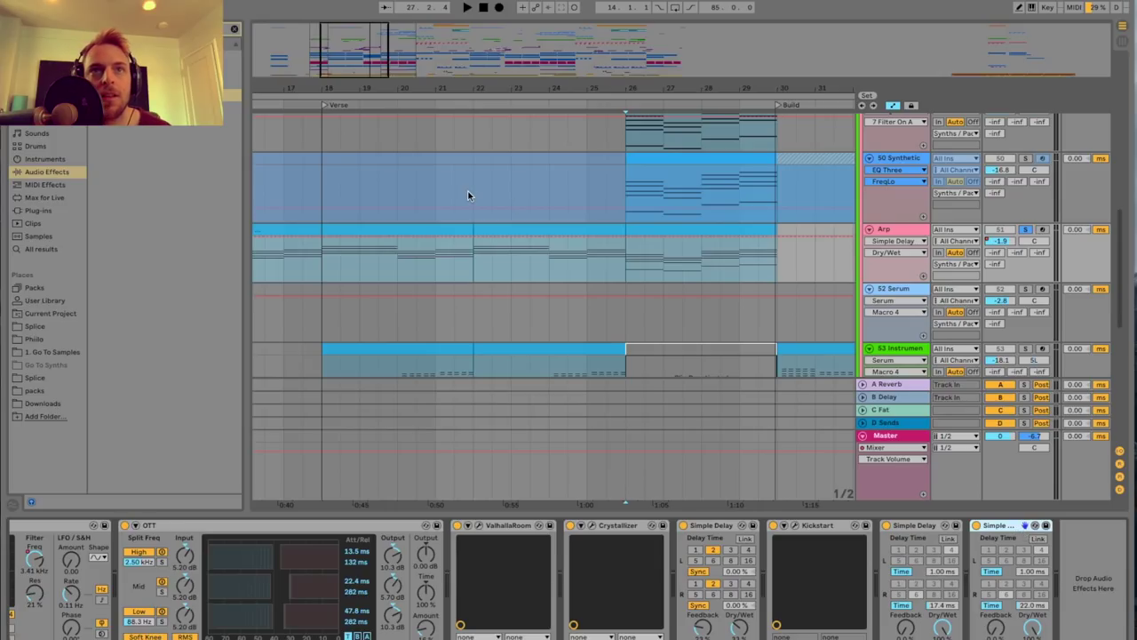
Play the 55 Massive track soloed from the Build section at bar 30.
{"action": "left_click_drag", "start_coordinate": [369, 70], "coordinate": [369, 55]}
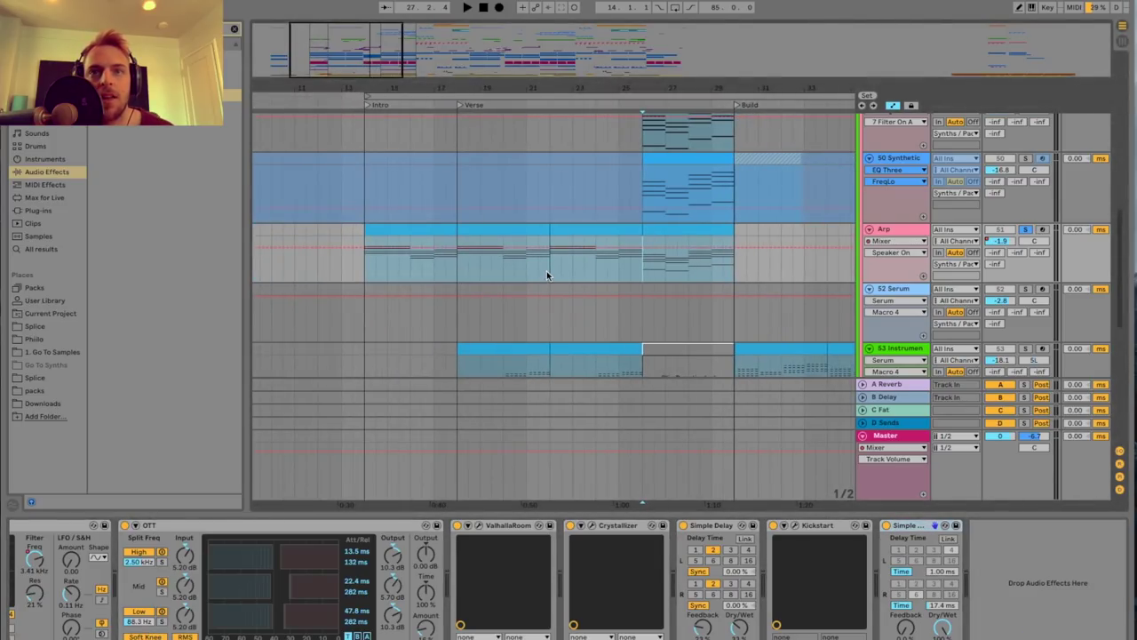
{"action": "scroll", "coordinate": [547, 271], "scroll_direction": "down", "scroll_amount": 5}
{"action": "scroll", "coordinate": [550, 266], "scroll_direction": "up", "scroll_amount": 3}
{"action": "left_click", "coordinate": [737, 363]}
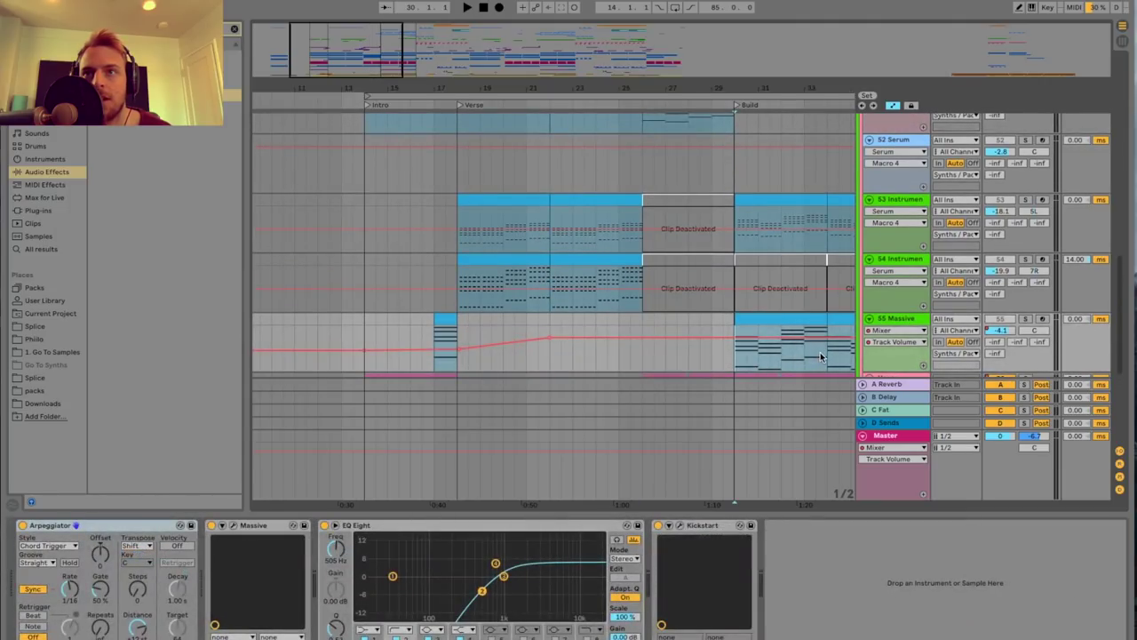
{"action": "key", "text": "space"}
{"action": "left_click", "coordinate": [1026, 319]}
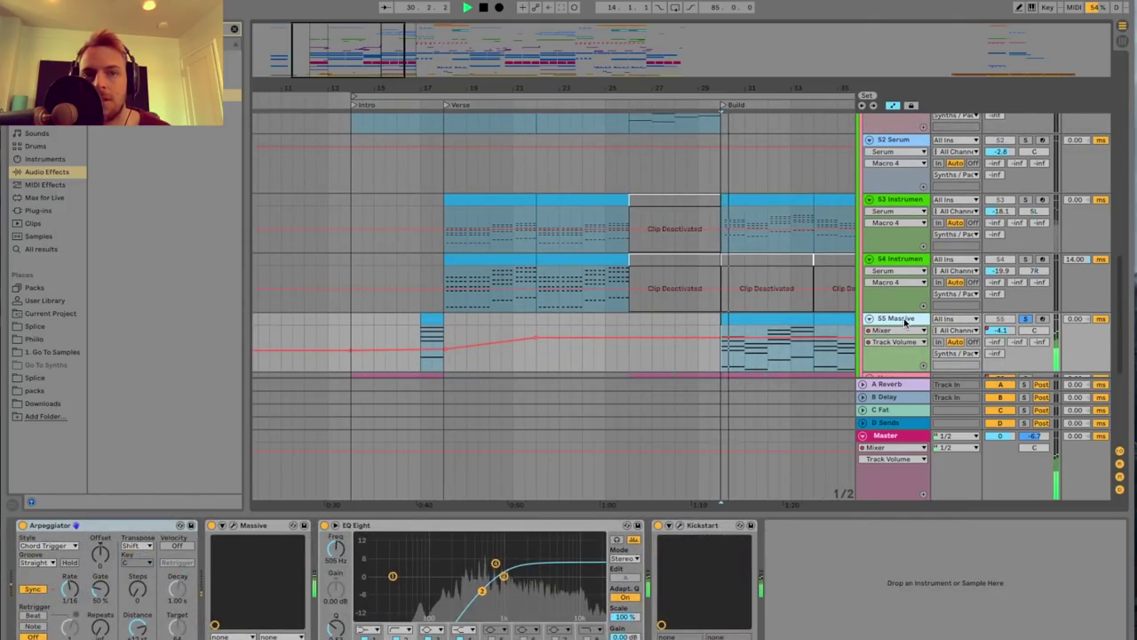
View the Fluffy Clouds preset in Massive, close its window, and play the unsoloed track from bar 30 with the full mix.
{"action": "left_click", "coordinate": [234, 526]}
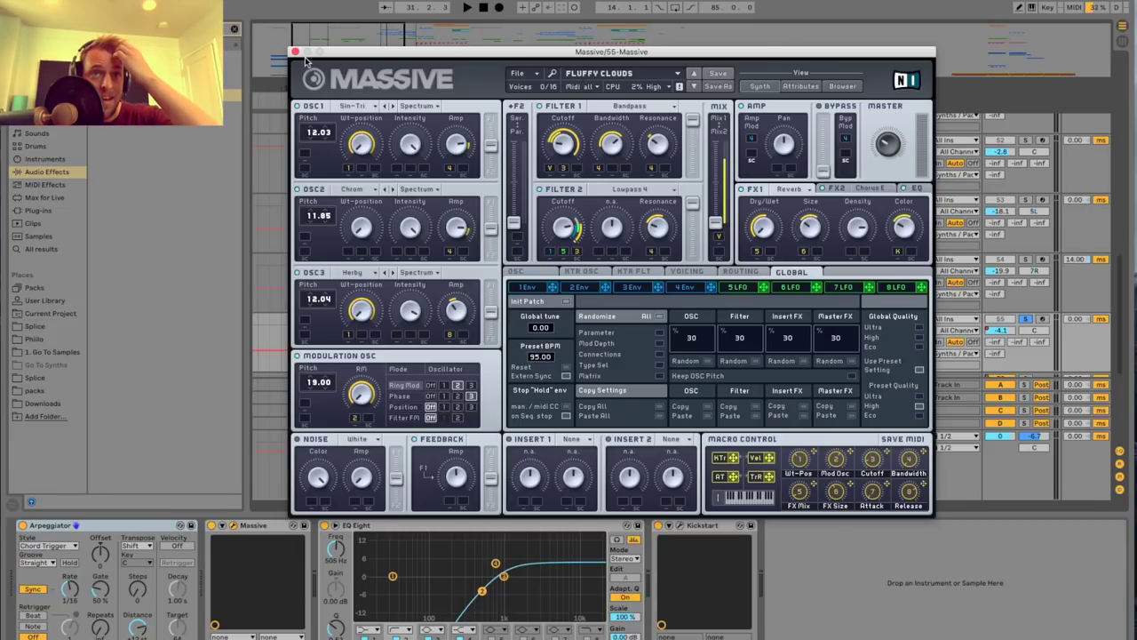
{"action": "left_click", "coordinate": [295, 52]}
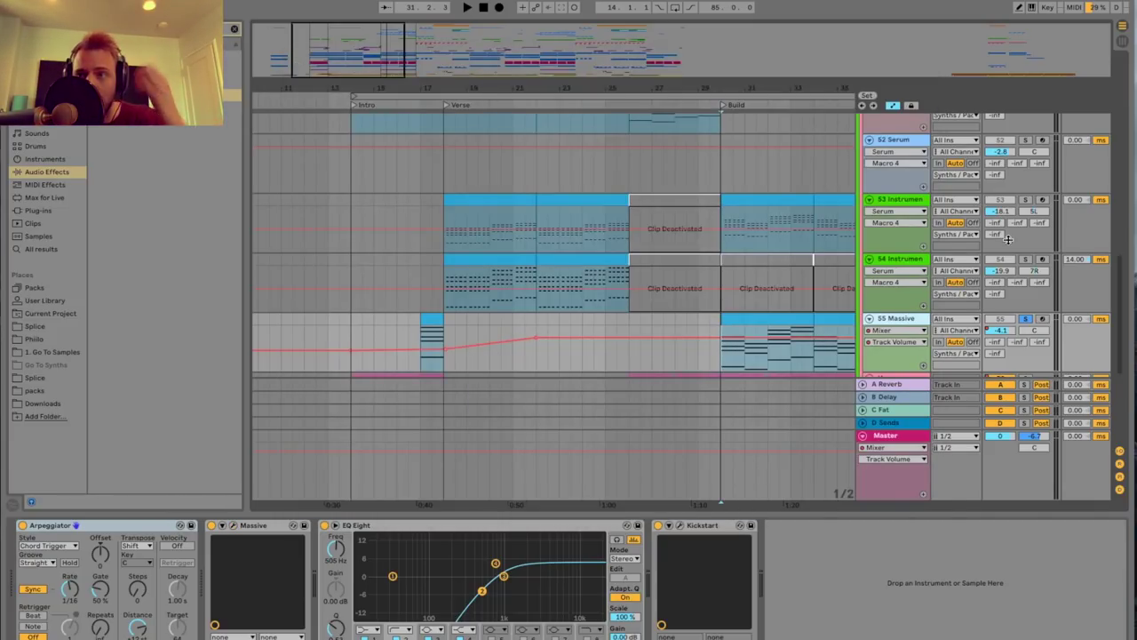
{"action": "key", "text": "space"}
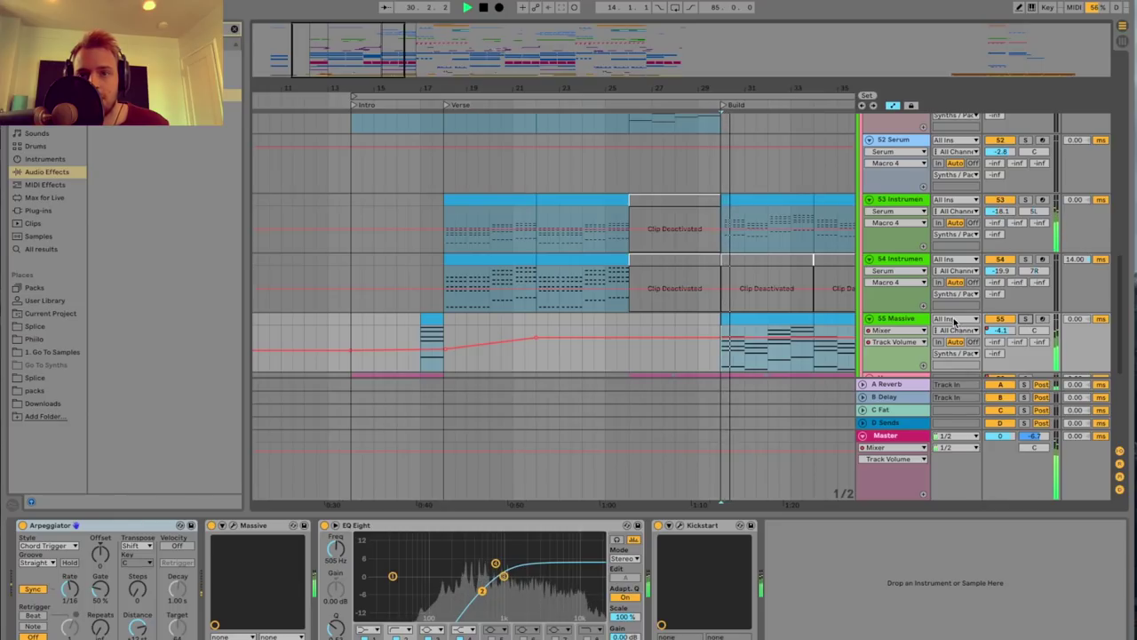
{"action": "key", "text": "space"}
Place the playback start at bar 18 on the 53 Instrument Rack track, solo the track, play it, and stop playback.
{"action": "left_click", "coordinate": [445, 242]}
{"action": "left_click_drag", "start_coordinate": [378, 69], "coordinate": [377, 83]}
{"action": "scroll", "coordinate": [410, 180], "scroll_direction": "left", "scroll_amount": 5}
{"action": "left_click", "coordinate": [1027, 201]}
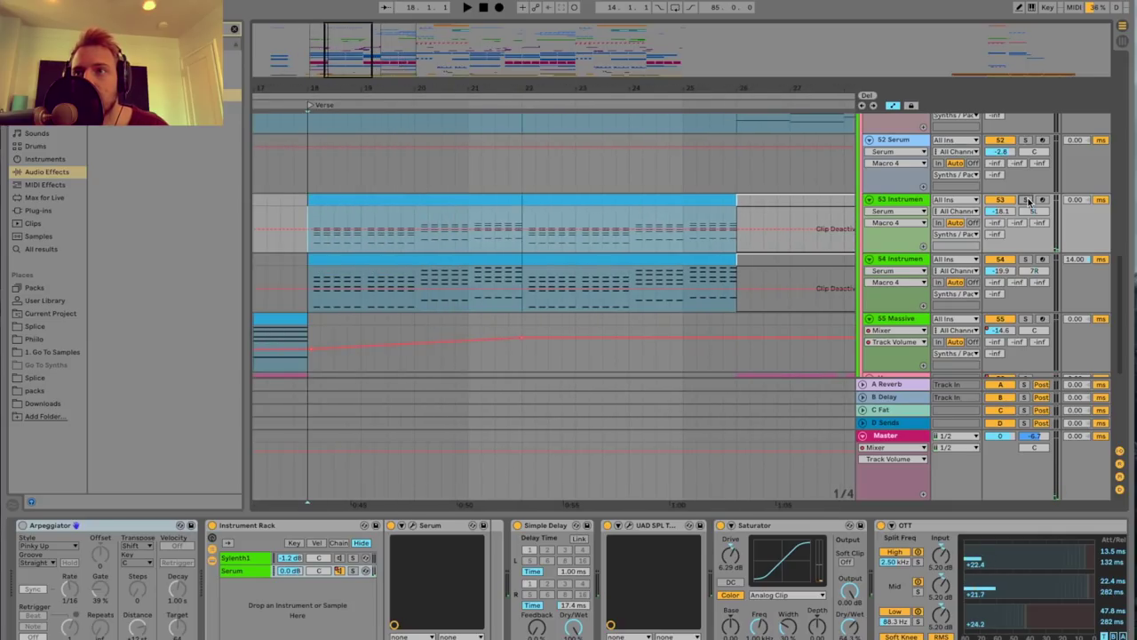
{"action": "key", "text": "space"}
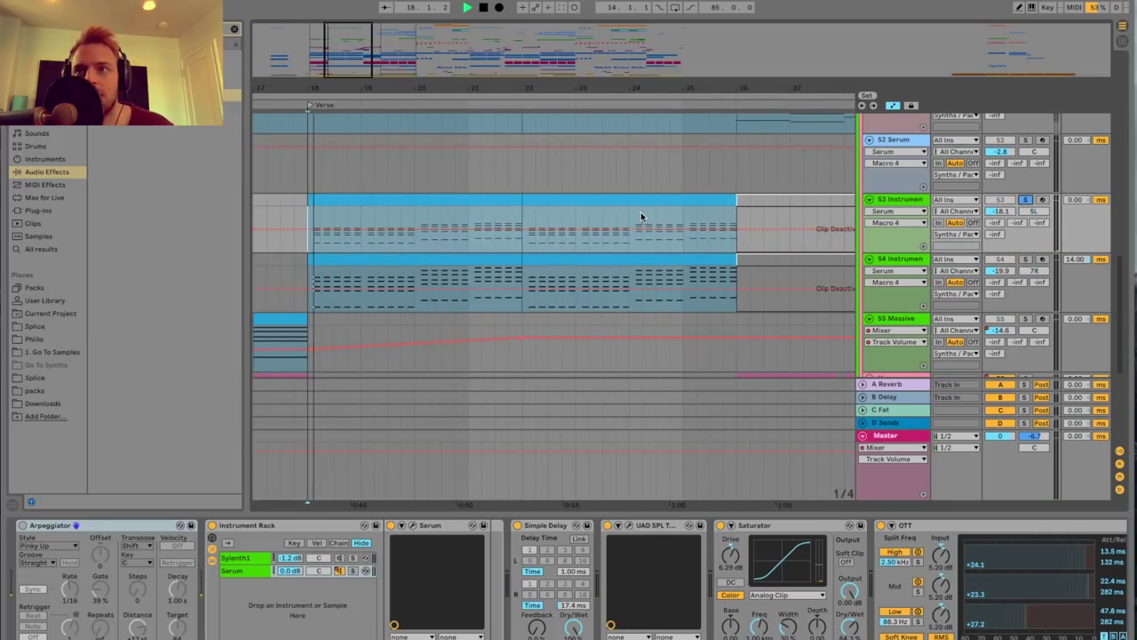
{"action": "left_click", "coordinate": [887, 201]}
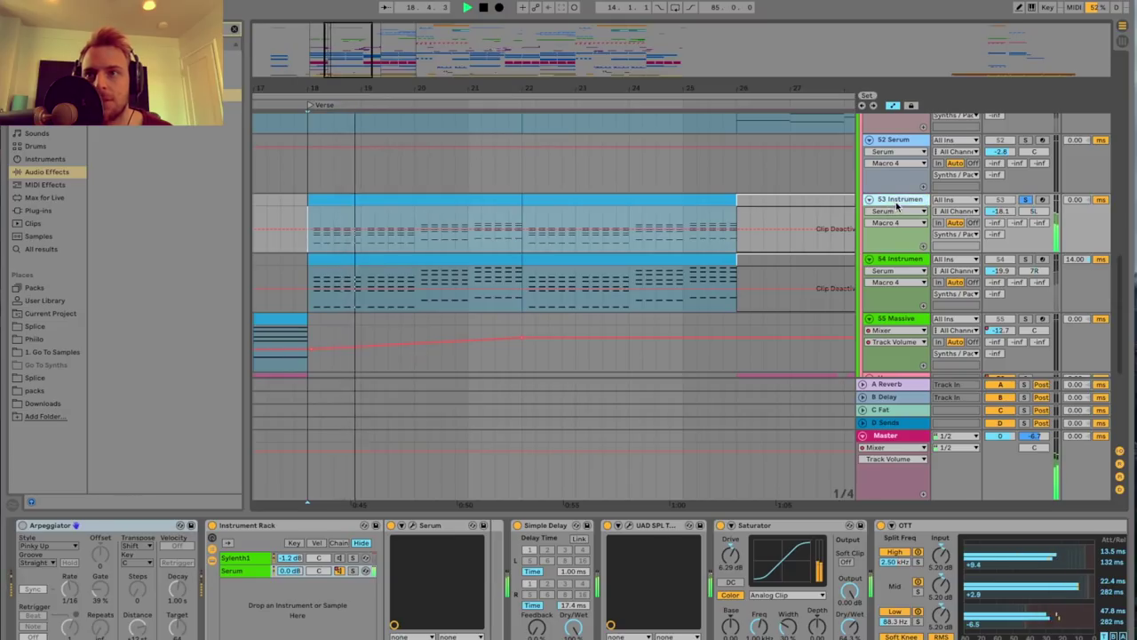
{"action": "key", "text": "space"}
Open Serum in the 53 Instrument Rack to view its PLUCK - Aether preset and Bellsynth noise source, and close its window.
{"action": "scroll", "coordinate": [700, 241], "scroll_direction": "up", "scroll_amount": 1}
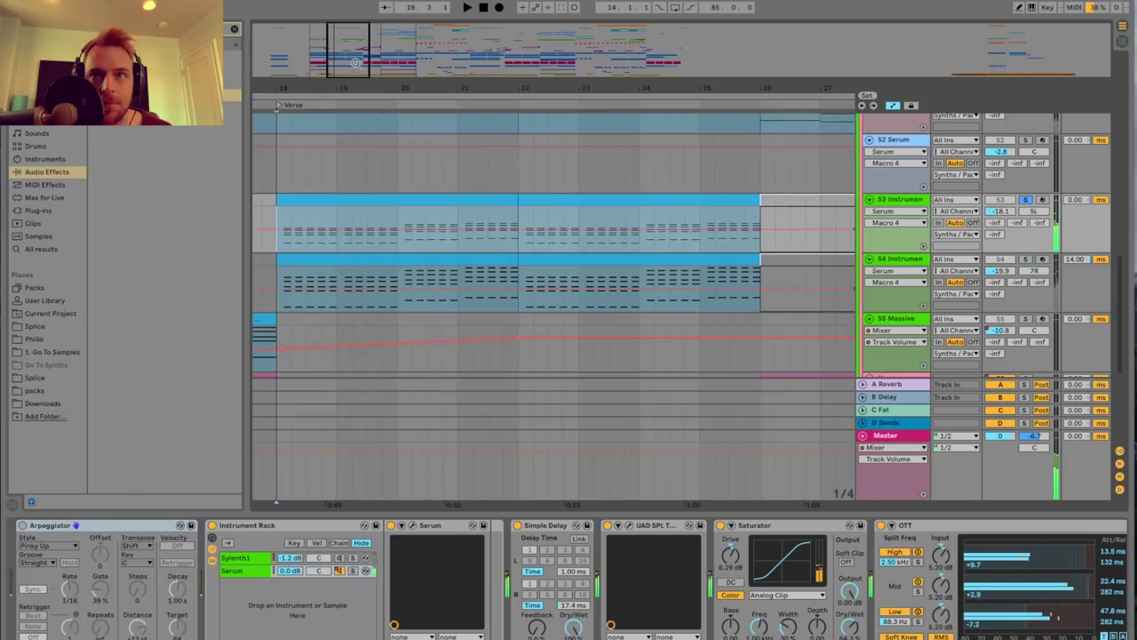
{"action": "scroll", "coordinate": [700, 240], "scroll_direction": "left", "scroll_amount": 1}
{"action": "scroll", "coordinate": [700, 241], "scroll_direction": "left", "scroll_amount": 3}
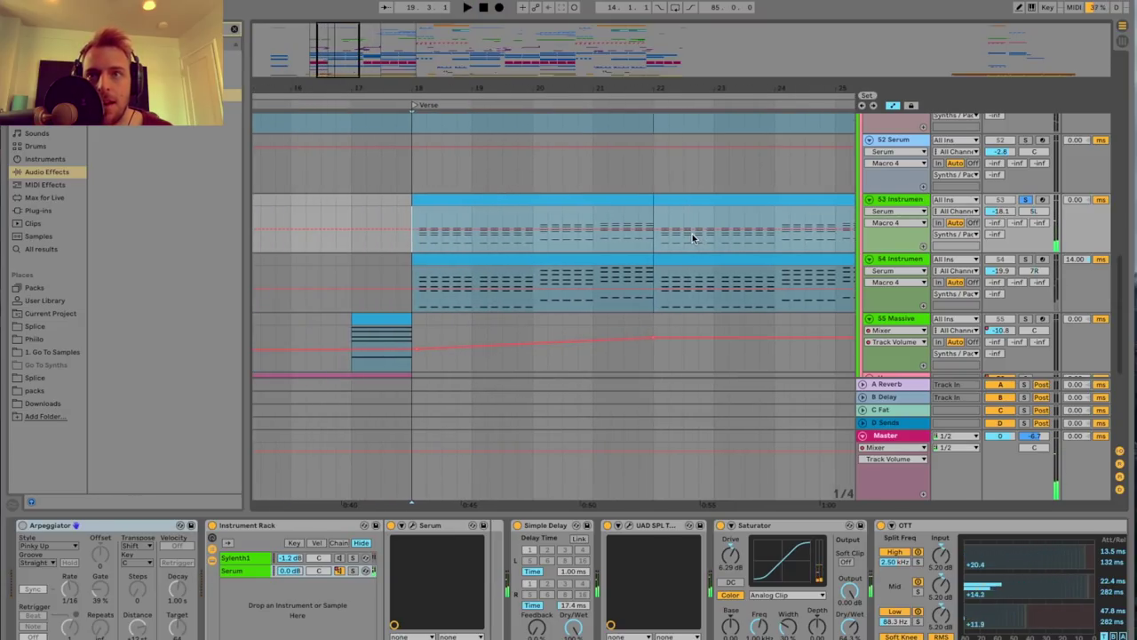
{"action": "left_click", "coordinate": [905, 248]}
{"action": "left_click", "coordinate": [904, 248]}
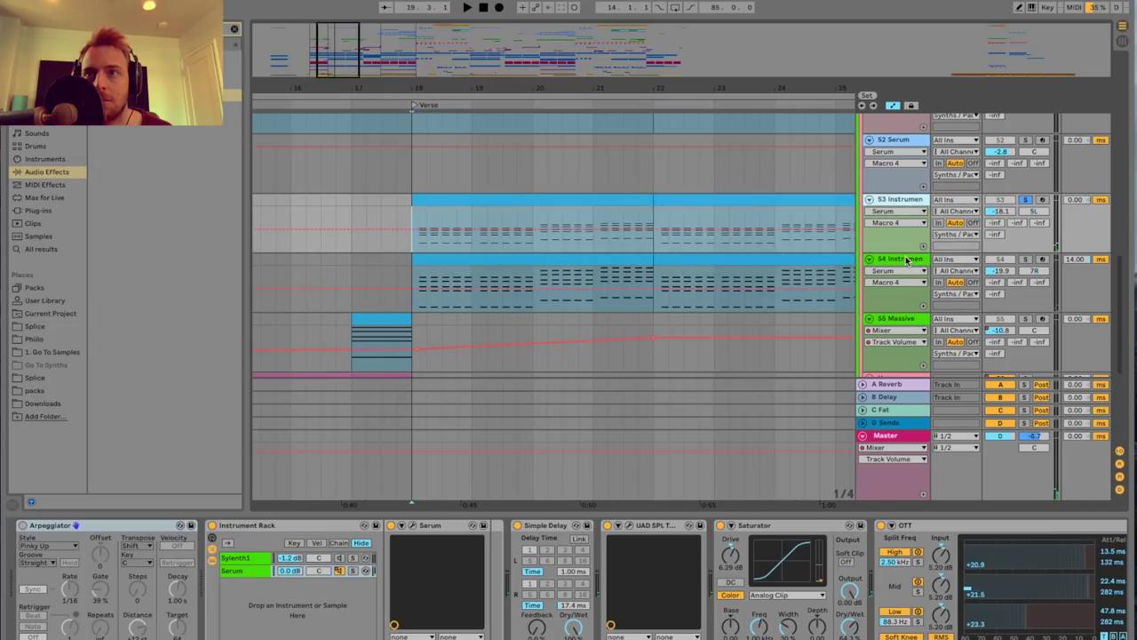
{"action": "left_click", "coordinate": [413, 527]}
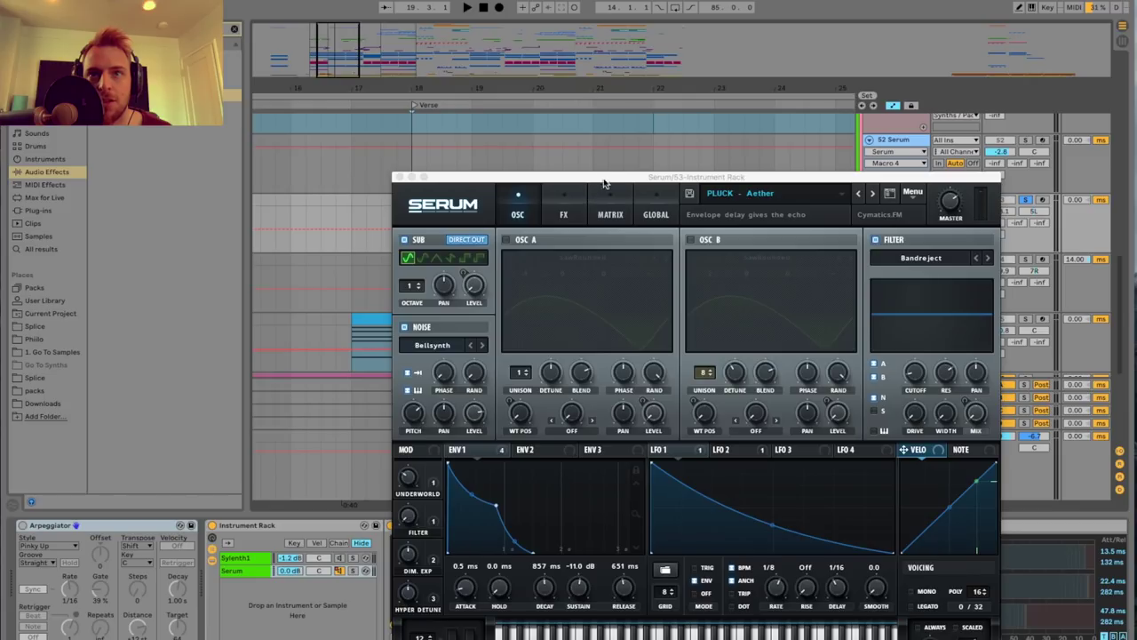
{"action": "left_click_drag", "start_coordinate": [611, 180], "coordinate": [590, 70]}
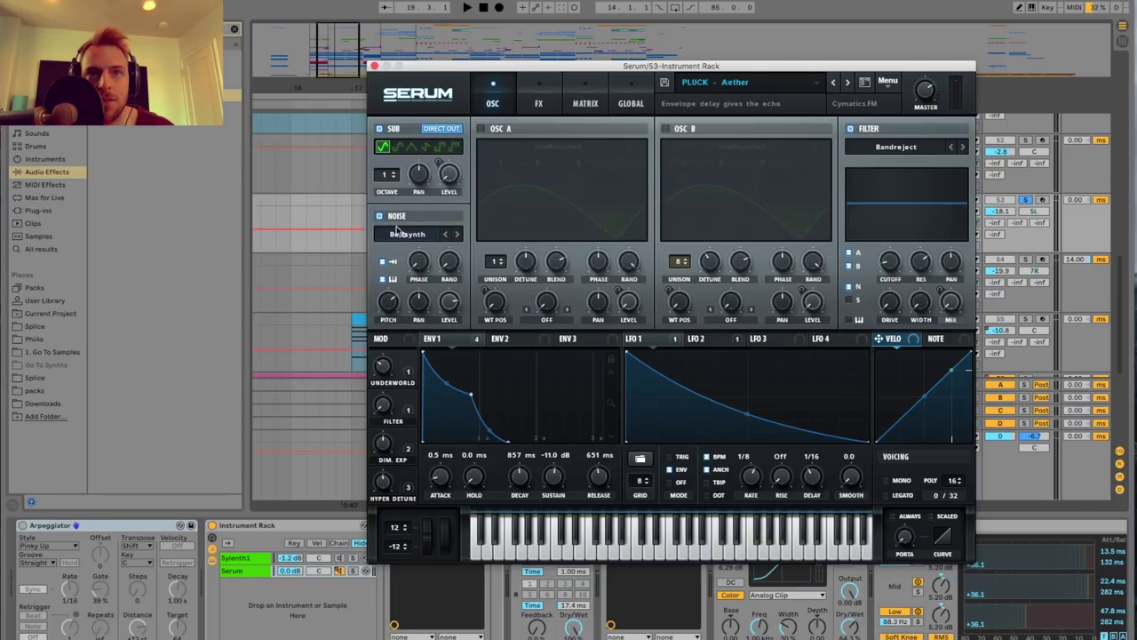
{"action": "left_click", "coordinate": [374, 67]}
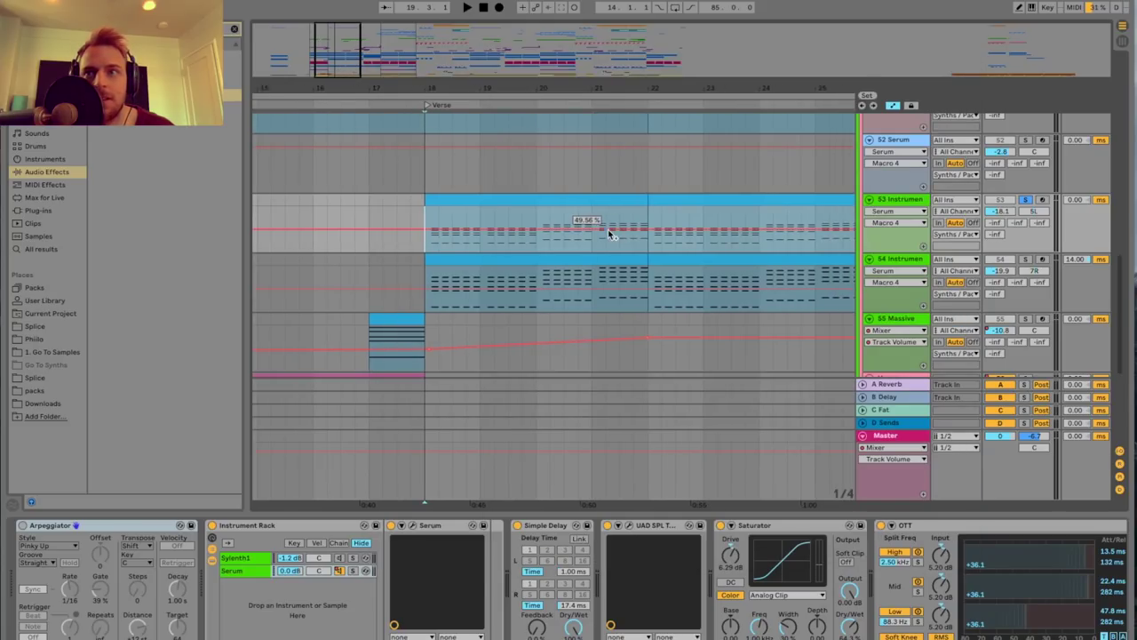
Play the soloed 53 Instrument Rack from bar 18, switch the solo to the 54 Instrument Rack, play for comparison, and stop.
{"action": "key", "text": "space"}
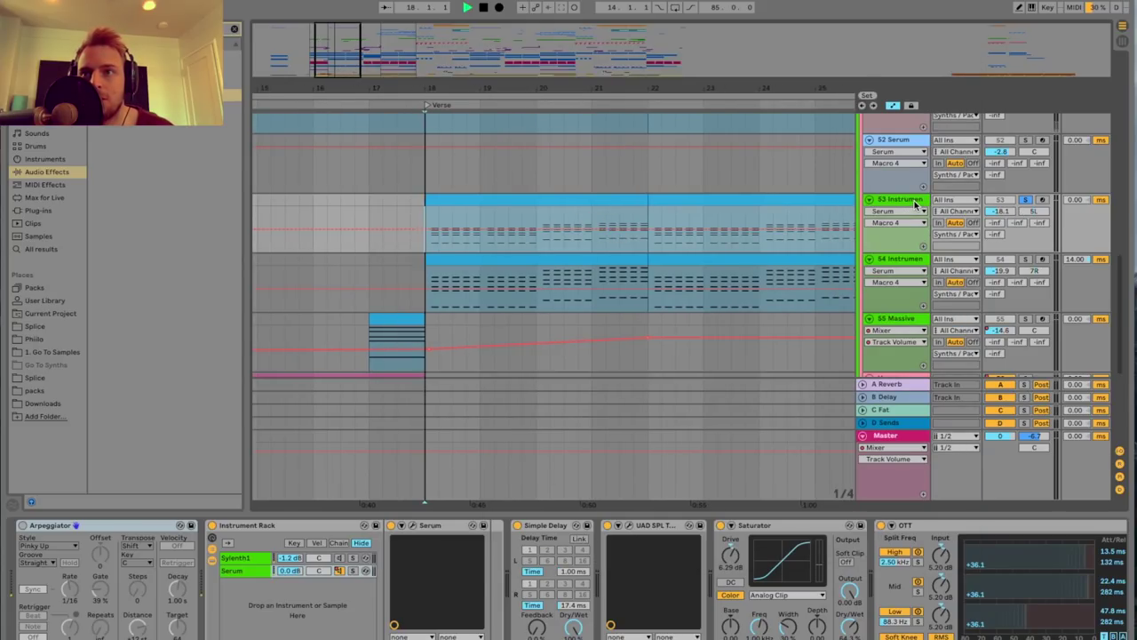
{"action": "key", "text": "space"}
{"action": "left_click", "coordinate": [1027, 260]}
{"action": "key", "text": "space"}
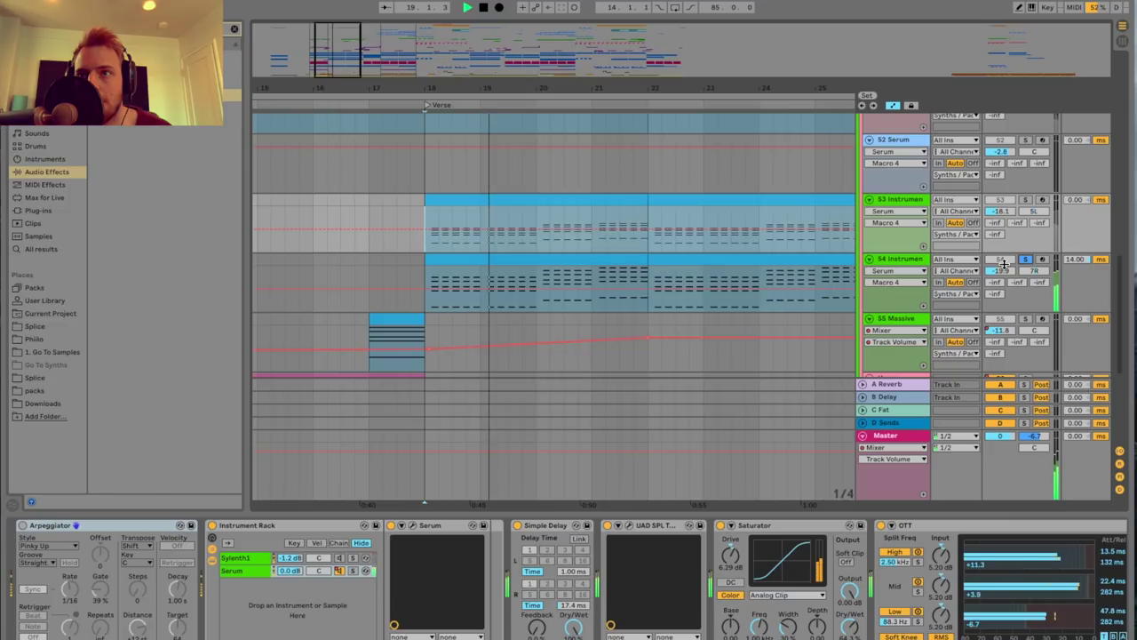
{"action": "key", "text": "space"}
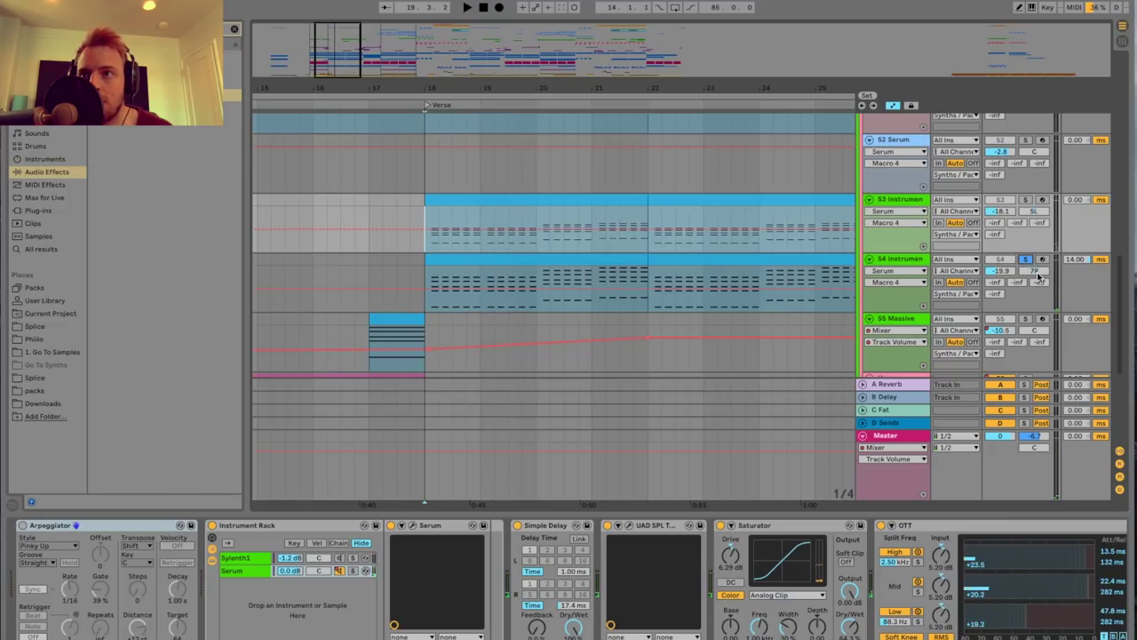
Hide and show the track delay controls to examine the delay settings of tracks 53 and 54.
{"action": "left_click", "coordinate": [1121, 491]}
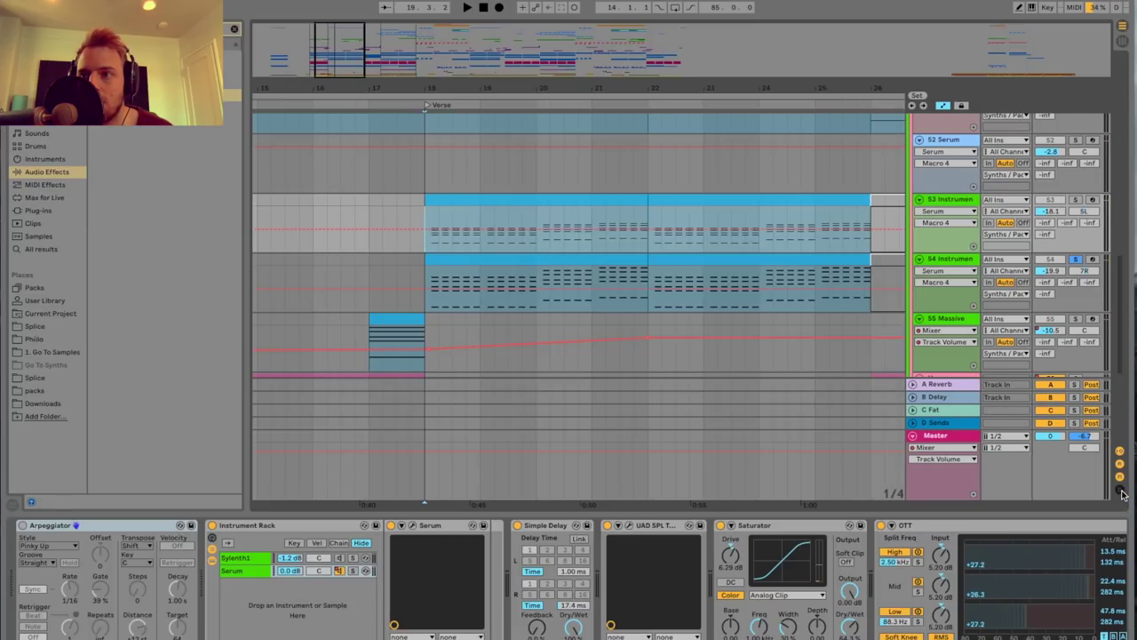
{"action": "left_click", "coordinate": [1121, 491]}
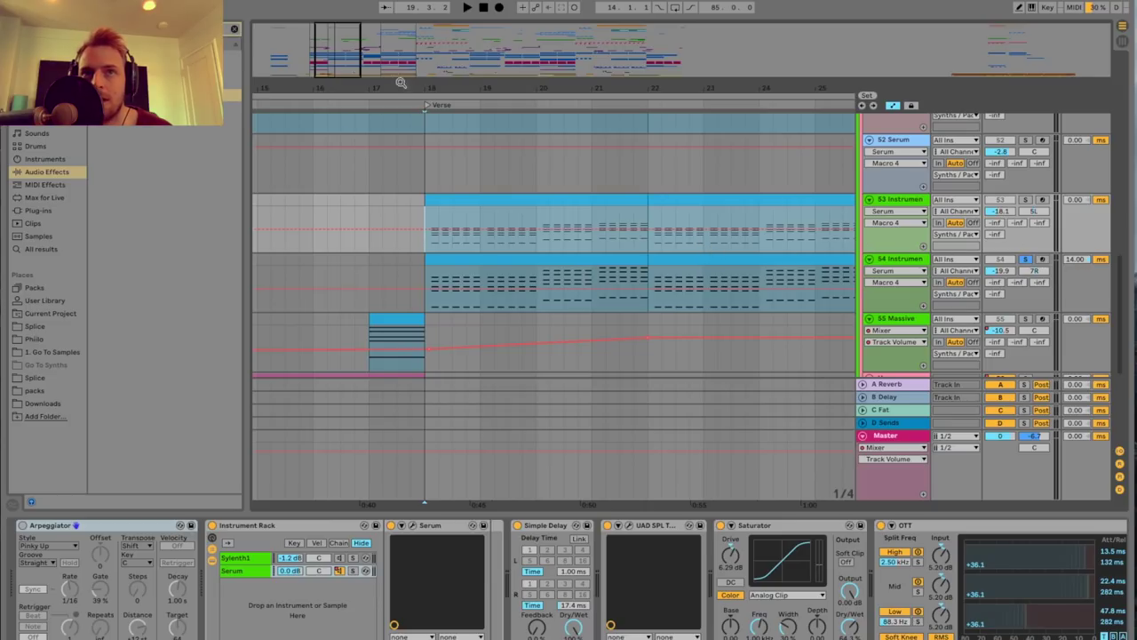
{"action": "left_click_drag", "start_coordinate": [353, 64], "coordinate": [354, 70]}
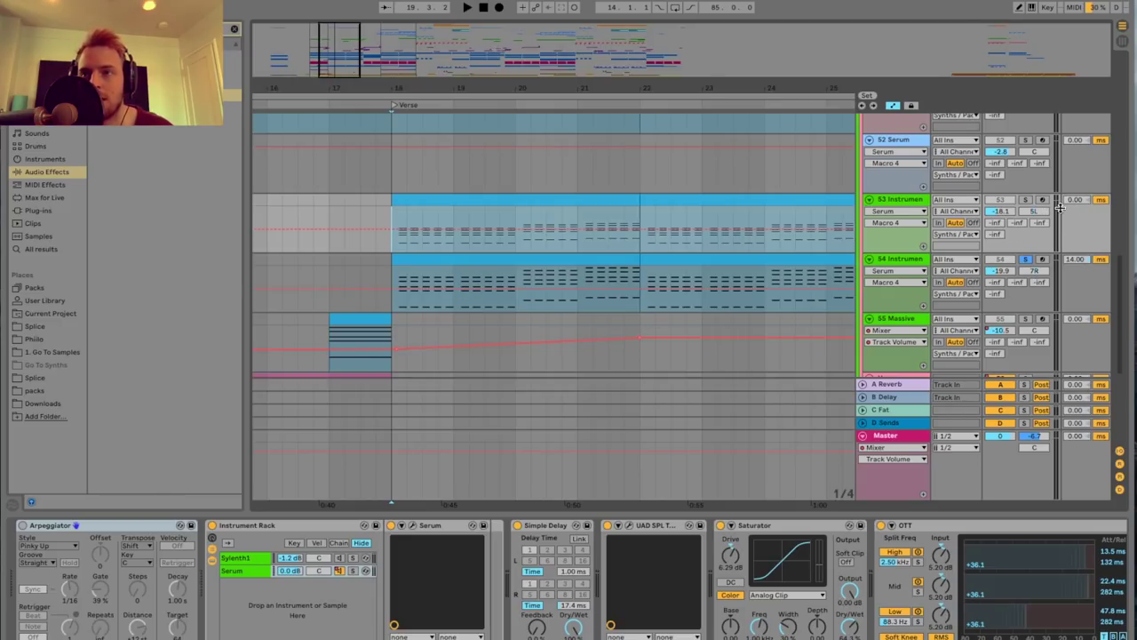
{"action": "left_click_drag", "start_coordinate": [411, 94], "coordinate": [402, 108]}
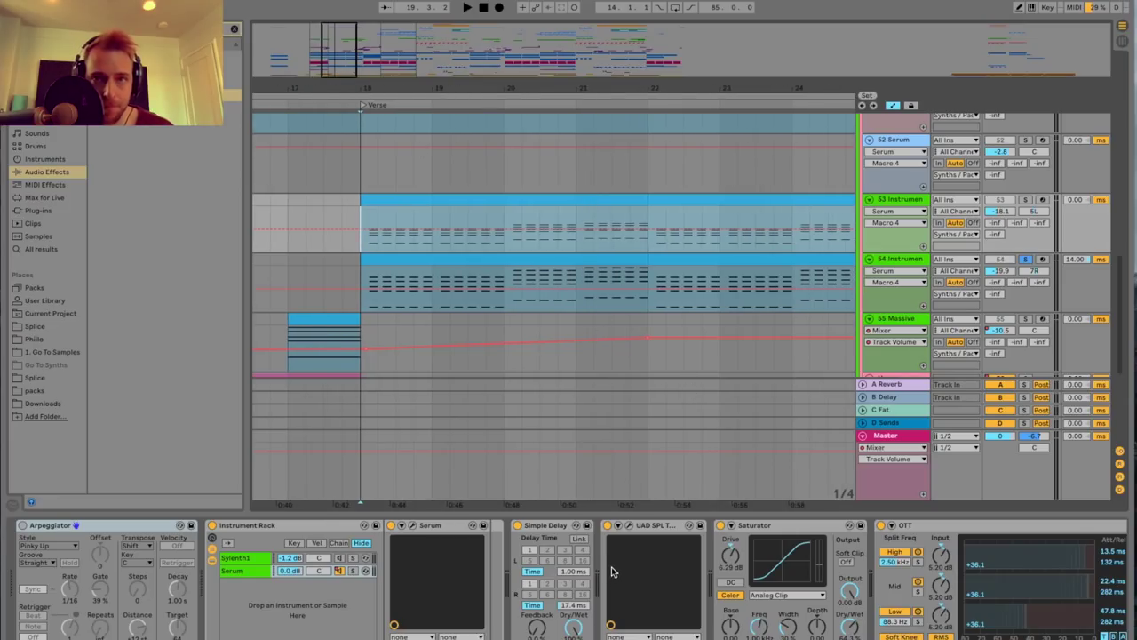
Inspect the 54 Instrument Rack's effects chain through Saturator, OTT and EQ Eight, opening and closing the UAD SPL Transient Designer.
{"action": "left_click", "coordinate": [904, 263]}
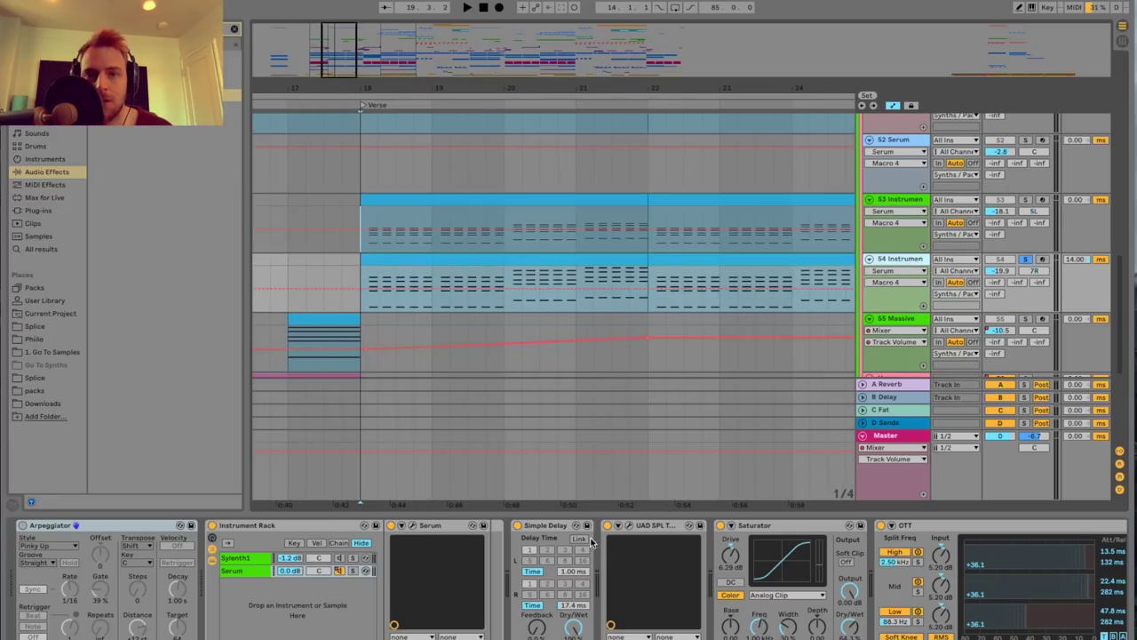
{"action": "scroll", "coordinate": [573, 547], "scroll_direction": "right", "scroll_amount": 3}
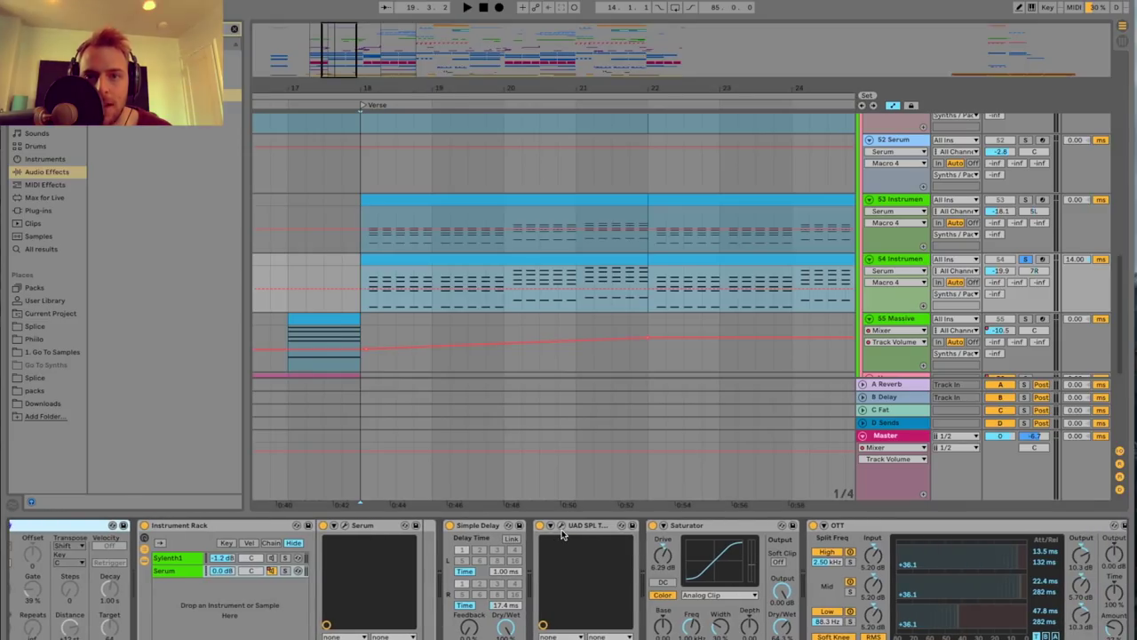
{"action": "left_click", "coordinate": [561, 527]}
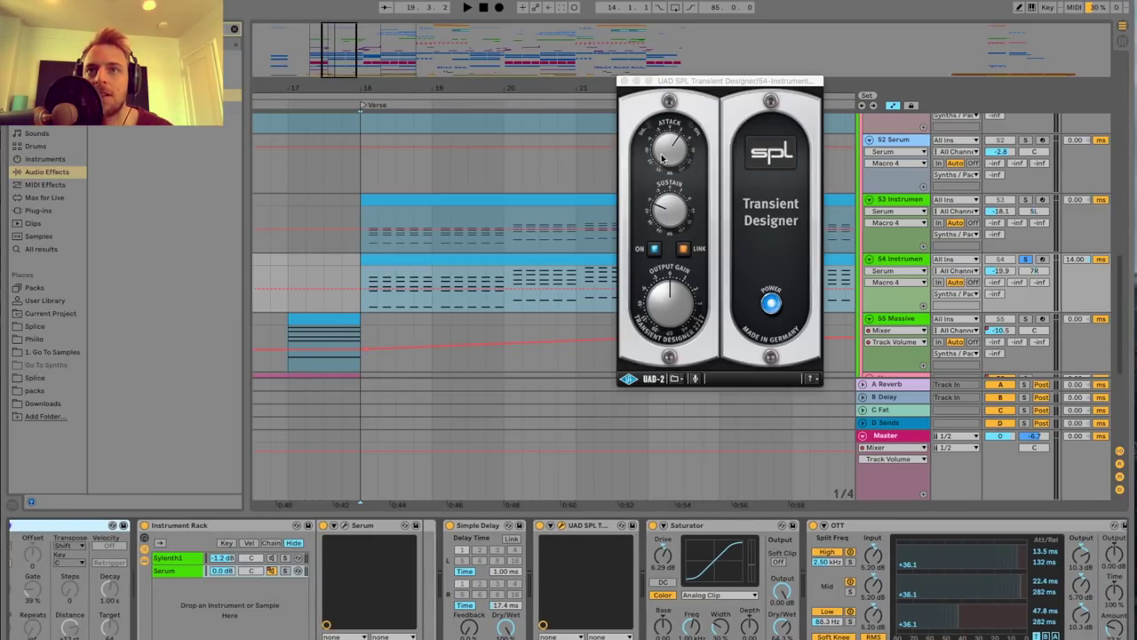
{"action": "left_click", "coordinate": [623, 81]}
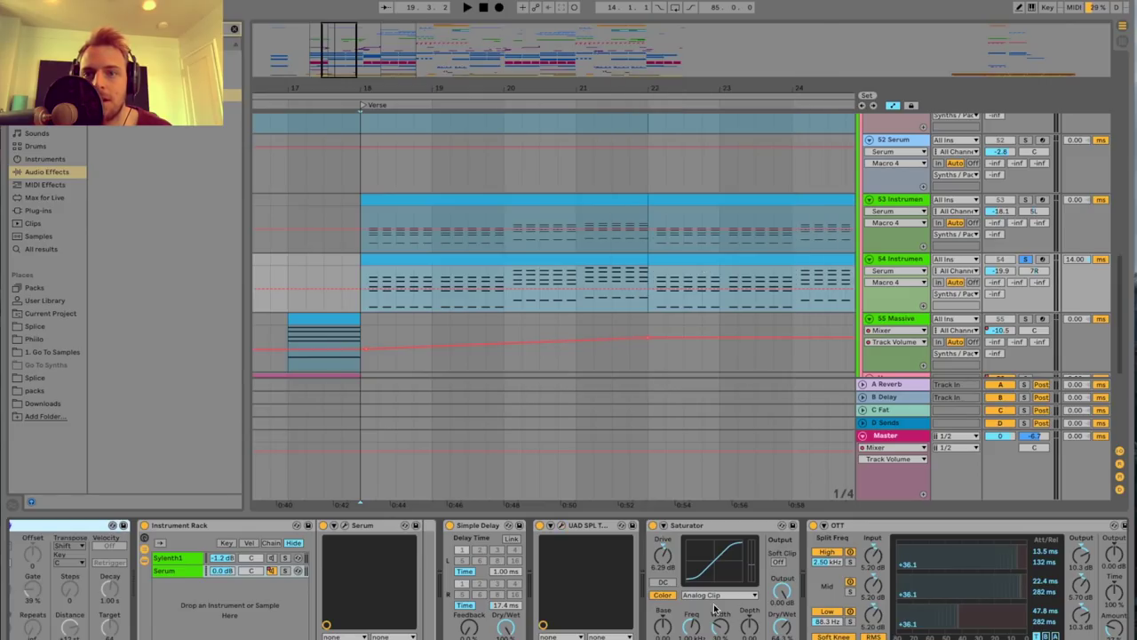
{"action": "scroll", "coordinate": [716, 609], "scroll_direction": "right", "scroll_amount": 9}
{"action": "scroll", "coordinate": [663, 593], "scroll_direction": "right", "scroll_amount": 9}
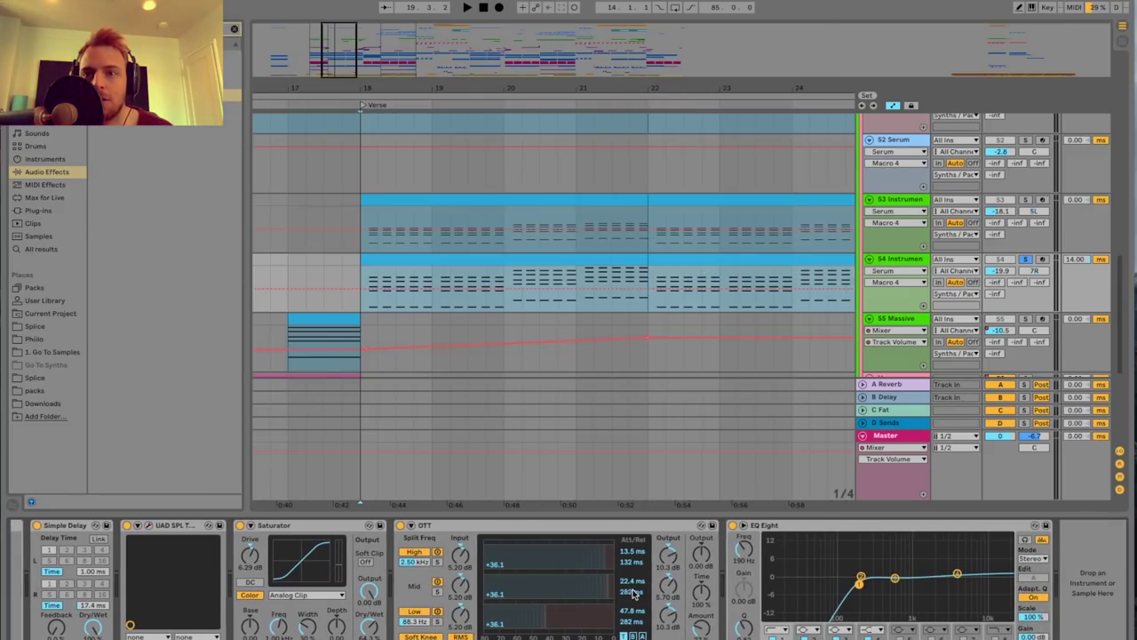
{"action": "scroll", "coordinate": [847, 566], "scroll_direction": "left", "scroll_amount": 1}
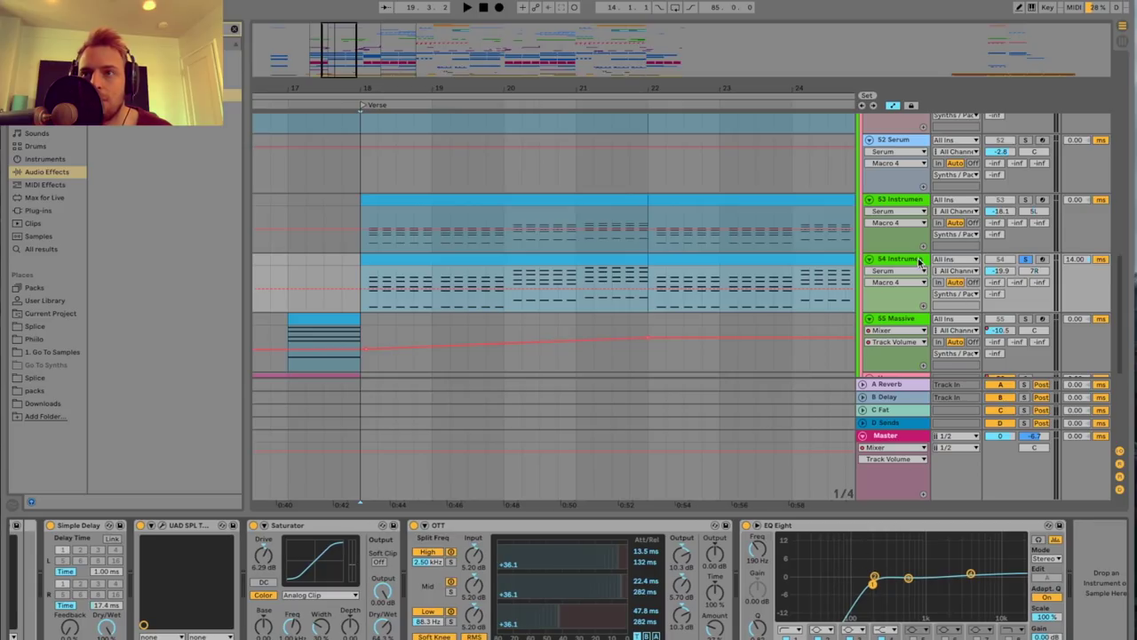
Unsolo the 54 Instrument Rack and play the full mix from bar 18 while viewing the arrangement down to the Horns group.
{"action": "left_click_drag", "start_coordinate": [343, 65], "coordinate": [342, 45]}
{"action": "scroll", "coordinate": [430, 227], "scroll_direction": "down", "scroll_amount": 4}
{"action": "scroll", "coordinate": [430, 228], "scroll_direction": "up", "scroll_amount": 9}
{"action": "key", "text": "space"}
{"action": "left_click_drag", "start_coordinate": [328, 49], "coordinate": [328, 27]}
{"action": "scroll", "coordinate": [444, 252], "scroll_direction": "down", "scroll_amount": 4}
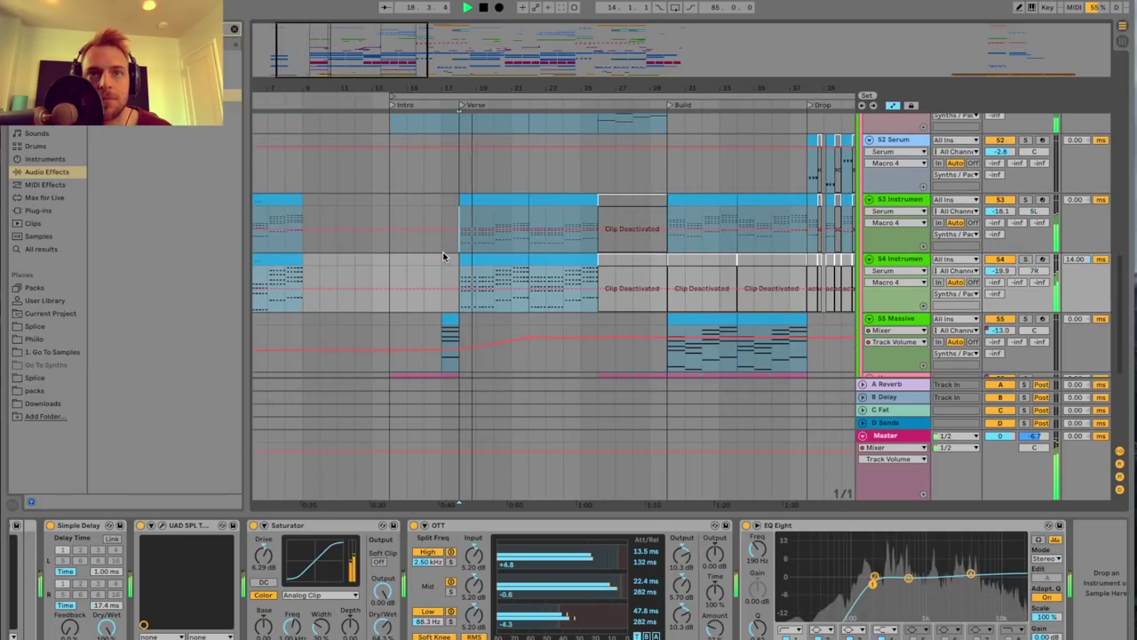
{"action": "scroll", "coordinate": [448, 236], "scroll_direction": "left", "scroll_amount": 3}
{"action": "scroll", "coordinate": [457, 238], "scroll_direction": "down", "scroll_amount": 3}
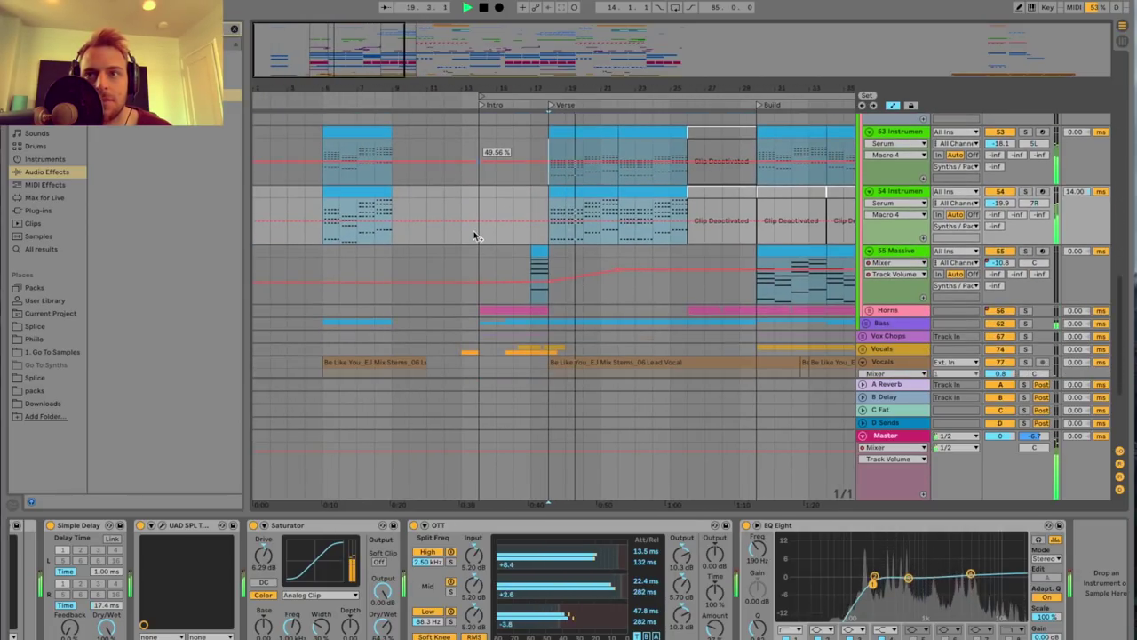
Stop playback and unfold the Horns group to show its trombone audio tracks.
{"action": "scroll", "coordinate": [591, 236], "scroll_direction": "up", "scroll_amount": 7}
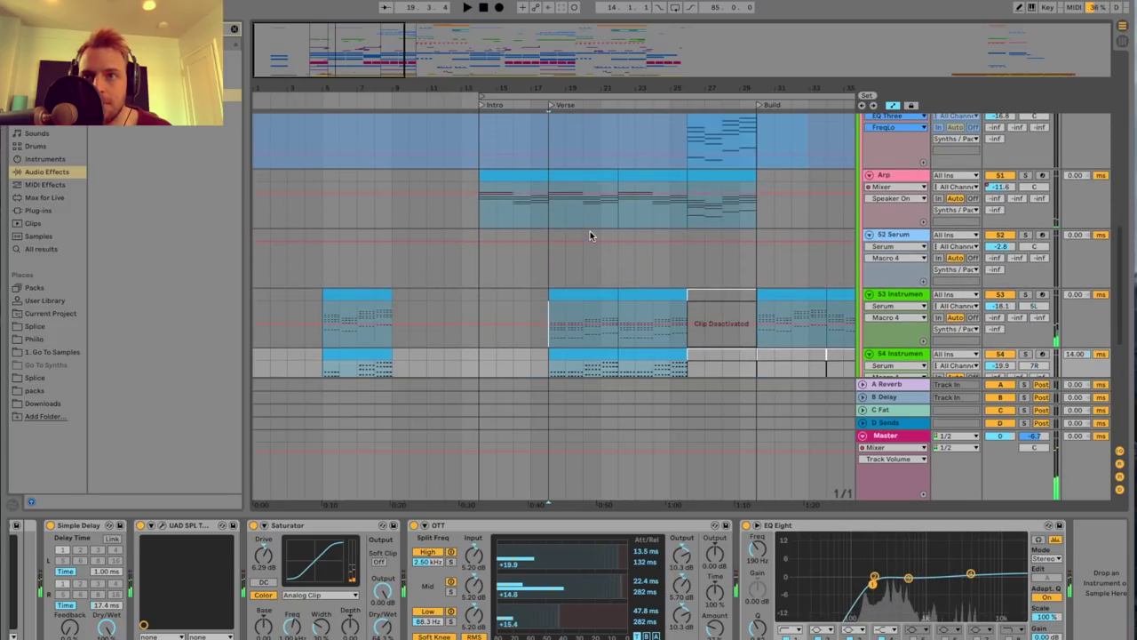
{"action": "scroll", "coordinate": [591, 236], "scroll_direction": "down", "scroll_amount": 6}
{"action": "left_click_drag", "start_coordinate": [396, 90], "coordinate": [396, 78]}
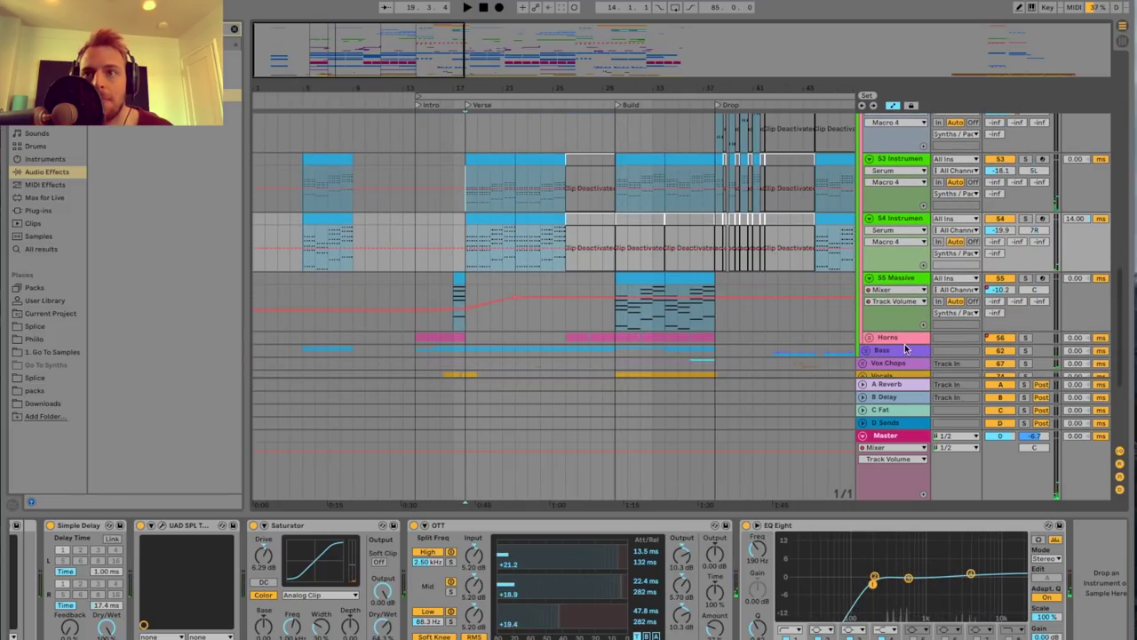
{"action": "left_click", "coordinate": [870, 337]}
{"action": "scroll", "coordinate": [611, 292], "scroll_direction": "down", "scroll_amount": 5}
{"action": "scroll", "coordinate": [613, 284], "scroll_direction": "up", "scroll_amount": 1}
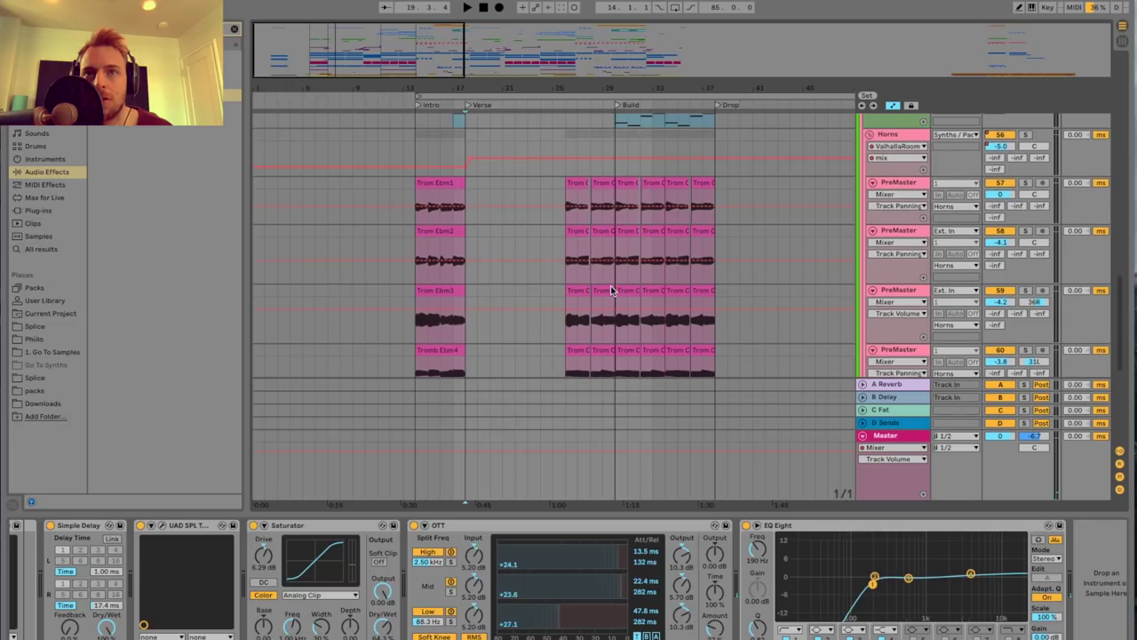
Set the playback start to bar 26, solo PreMaster track 57, play its trombone chords and stop.
{"action": "left_click", "coordinate": [565, 149]}
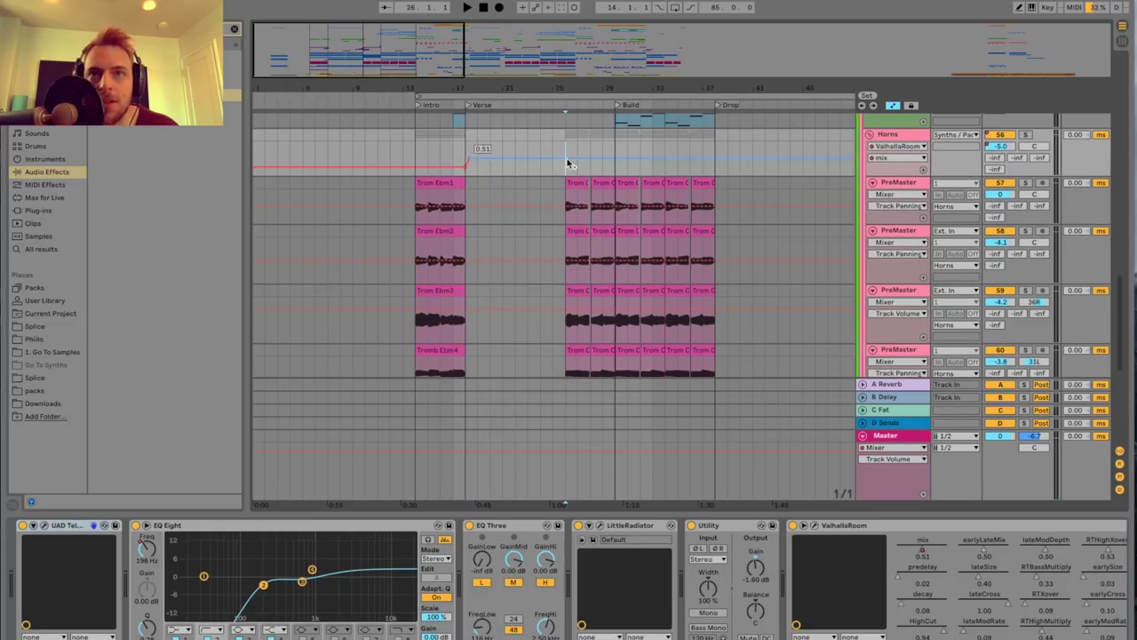
{"action": "scroll", "coordinate": [622, 178], "scroll_direction": "right", "scroll_amount": 3}
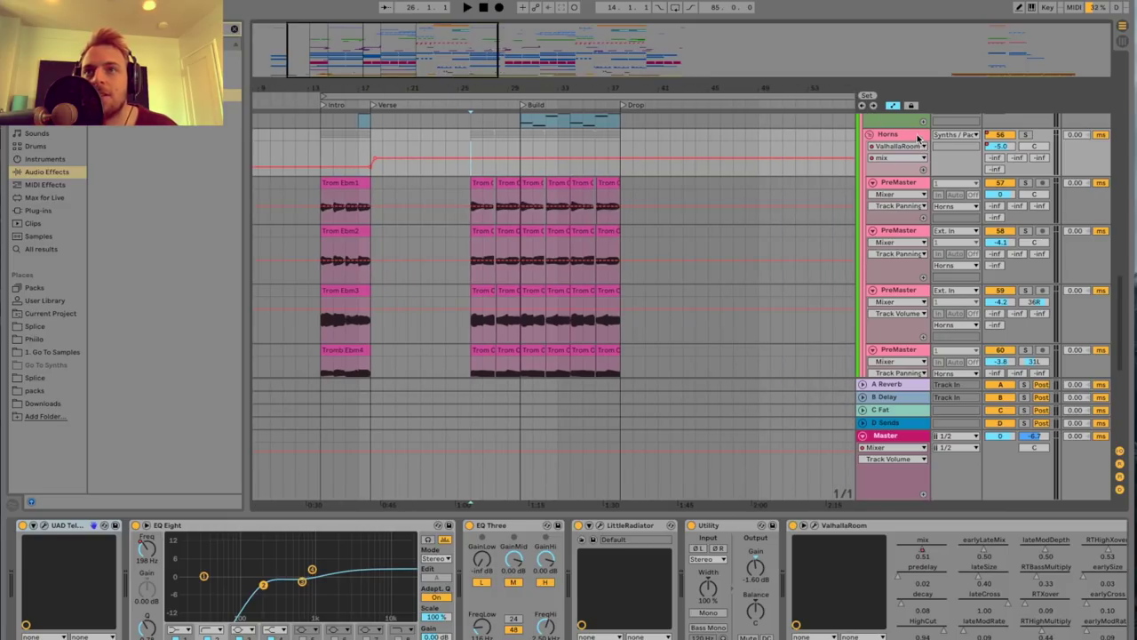
{"action": "left_click_drag", "start_coordinate": [447, 95], "coordinate": [311, 111]}
{"action": "scroll", "coordinate": [497, 200], "scroll_direction": "left", "scroll_amount": 2}
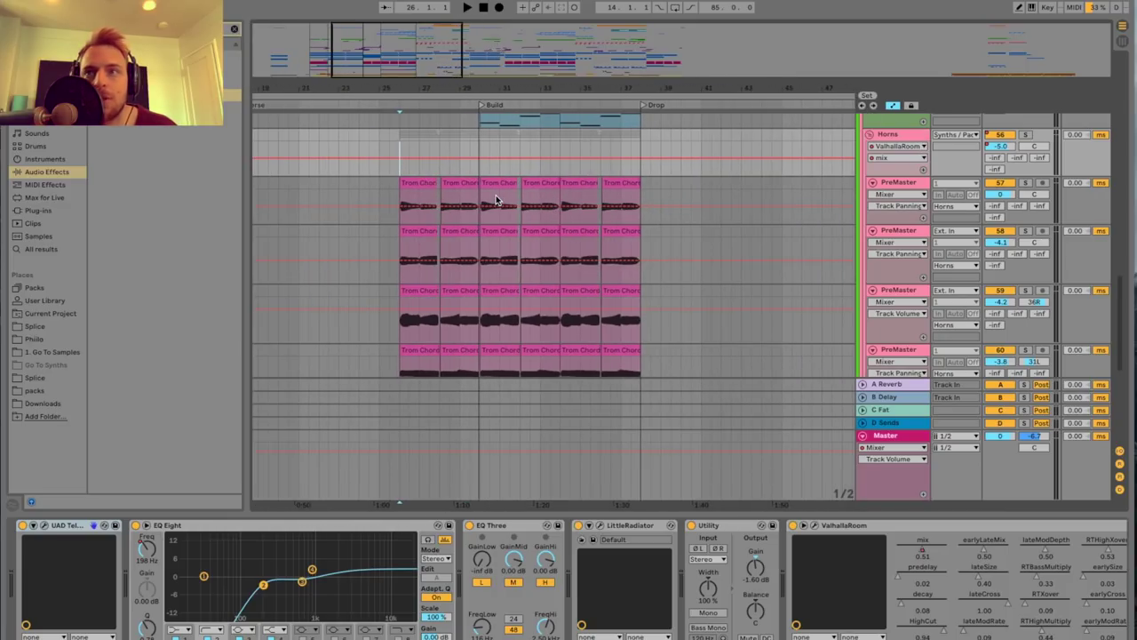
{"action": "left_click", "coordinate": [899, 183]}
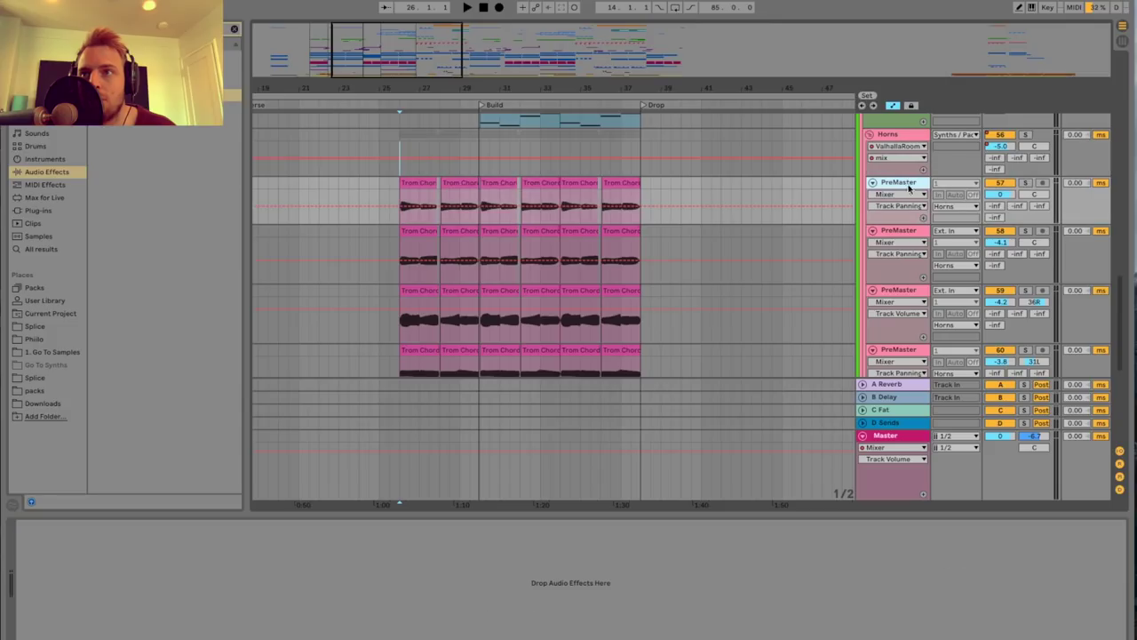
{"action": "left_click", "coordinate": [1027, 183]}
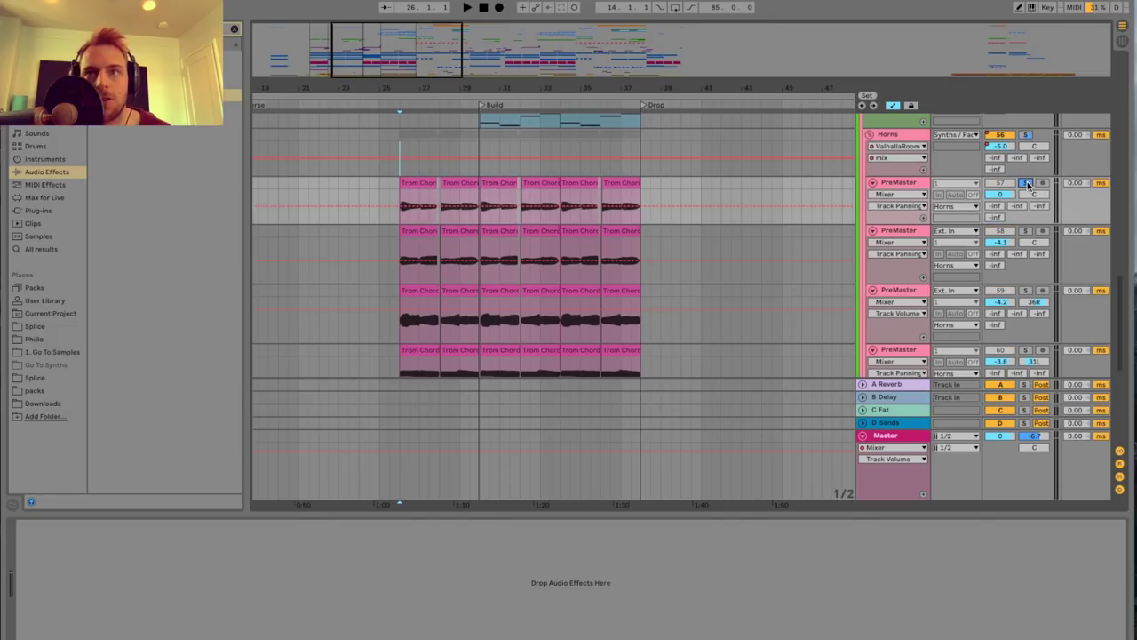
{"action": "key", "text": "space"}
{"action": "left_click_drag", "start_coordinate": [463, 93], "coordinate": [427, 106]}
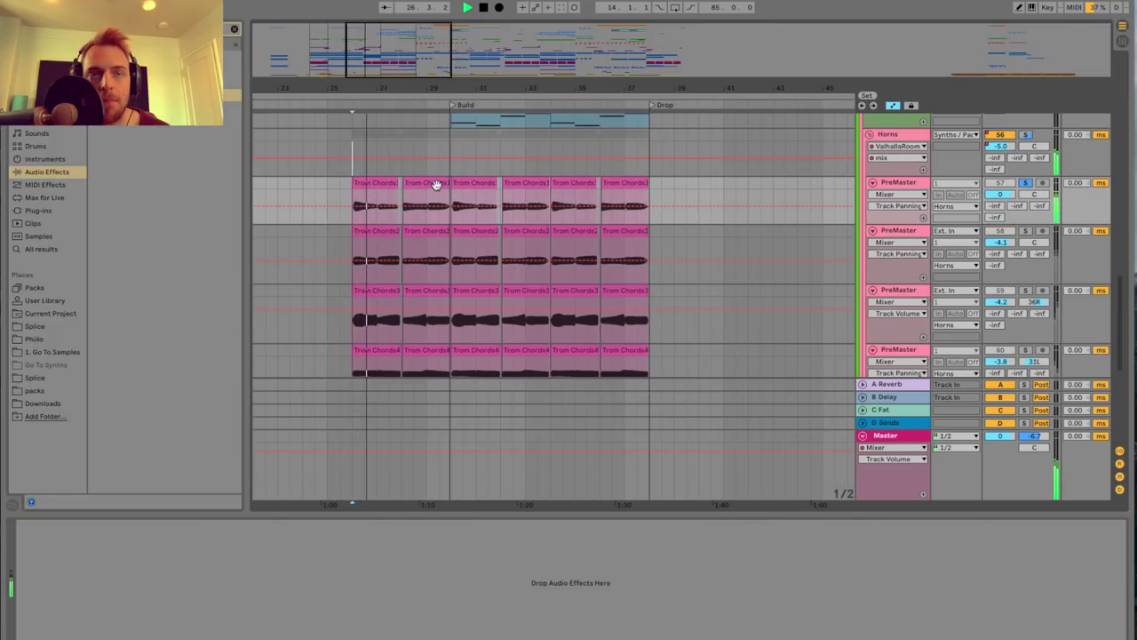
{"action": "scroll", "coordinate": [436, 185], "scroll_direction": "left", "scroll_amount": 1}
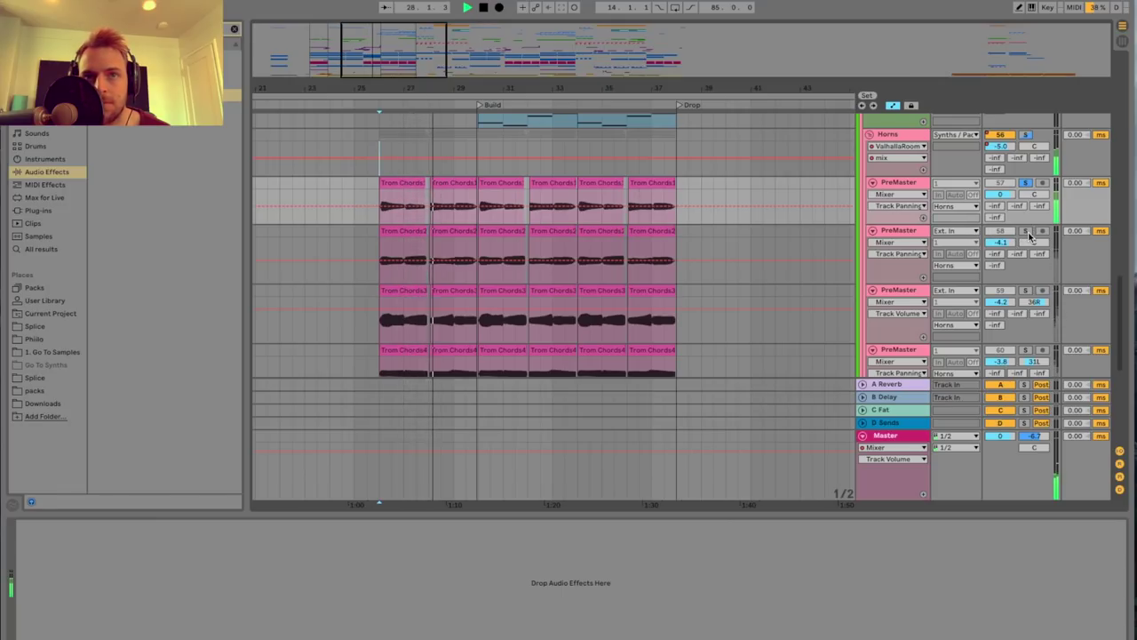
{"action": "key", "text": "space"}
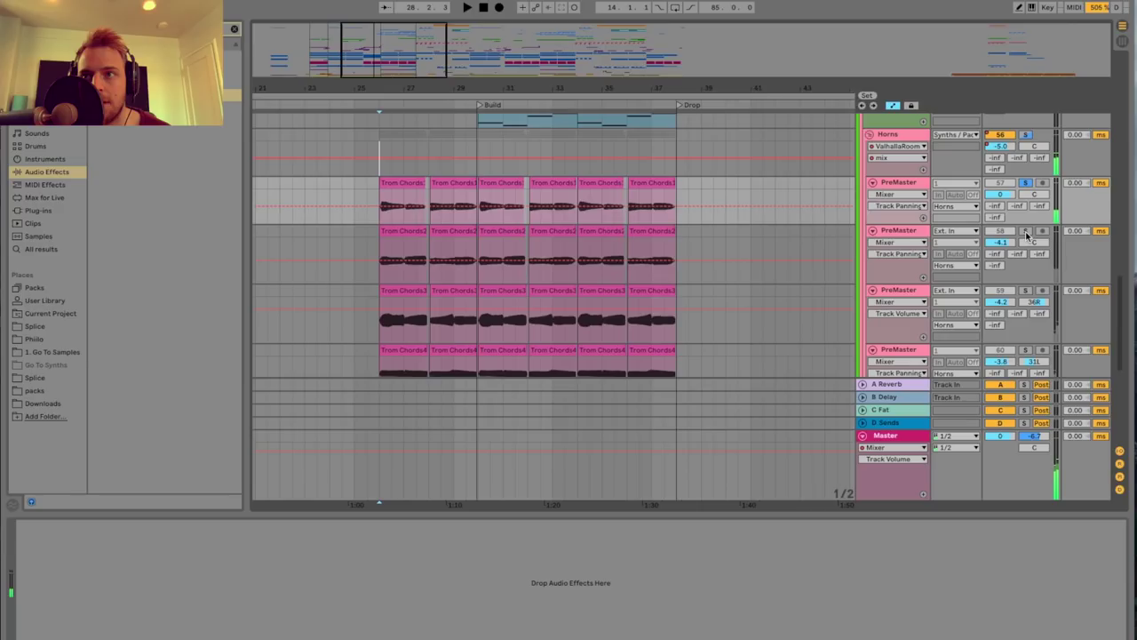
Move the solo through PreMaster tracks 58, 59 and 60, playing each trombone layer from bar 26, and stop playback.
{"action": "left_click", "coordinate": [1026, 231]}
{"action": "key", "text": "space"}
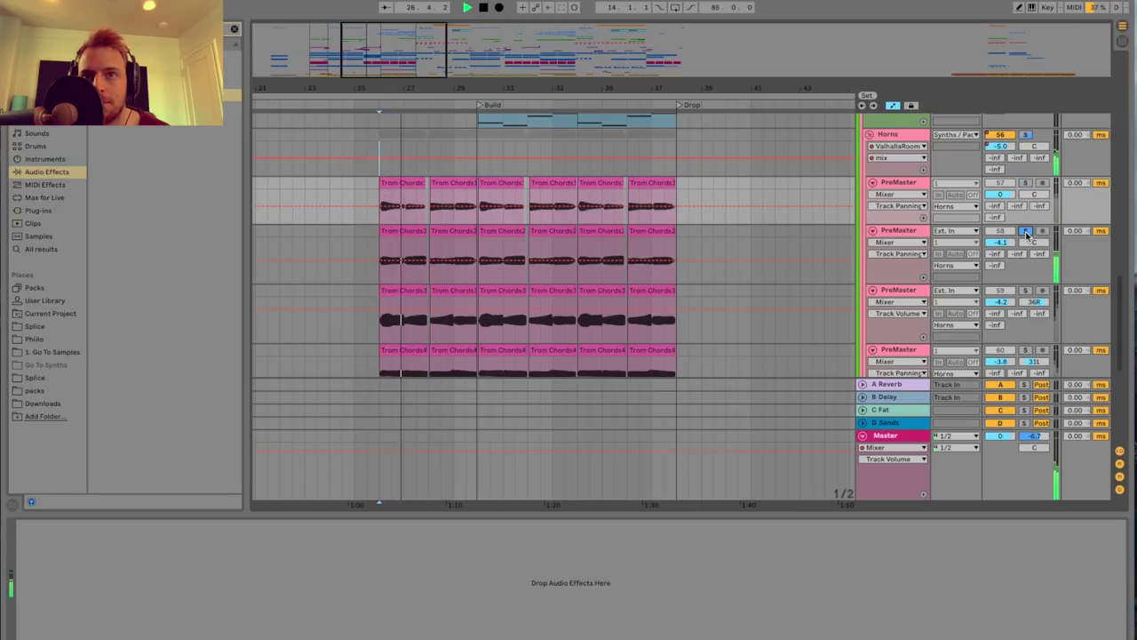
{"action": "key", "text": "space"}
{"action": "key", "text": "space"}
{"action": "left_click", "coordinate": [1024, 291]}
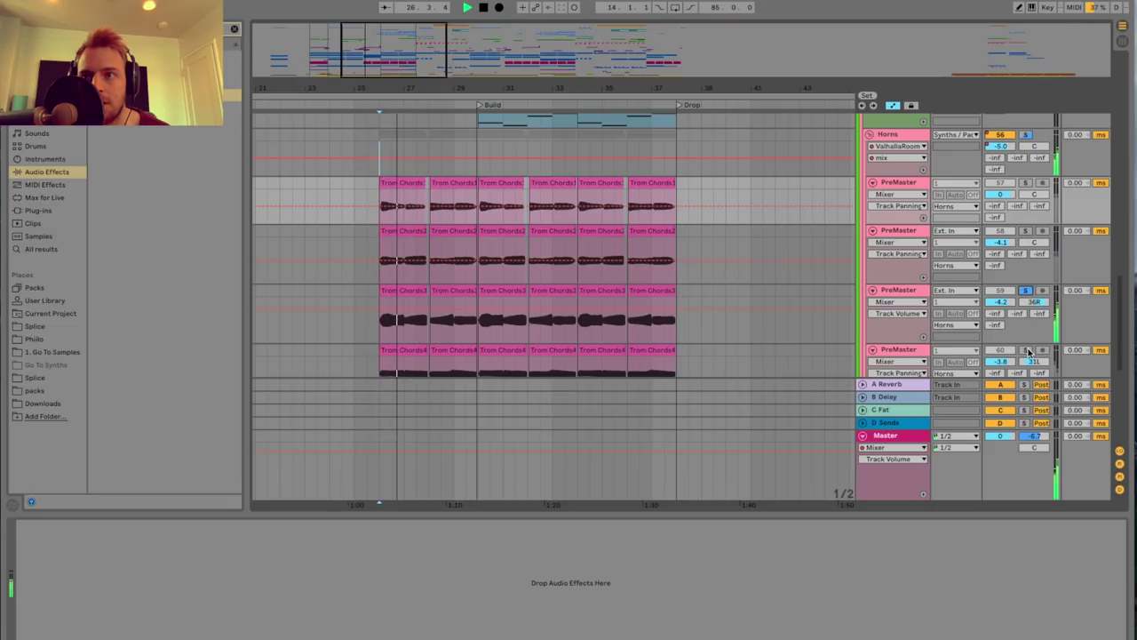
{"action": "left_click", "coordinate": [1023, 351]}
{"action": "scroll", "coordinate": [1018, 350], "scroll_direction": "down", "scroll_amount": 2}
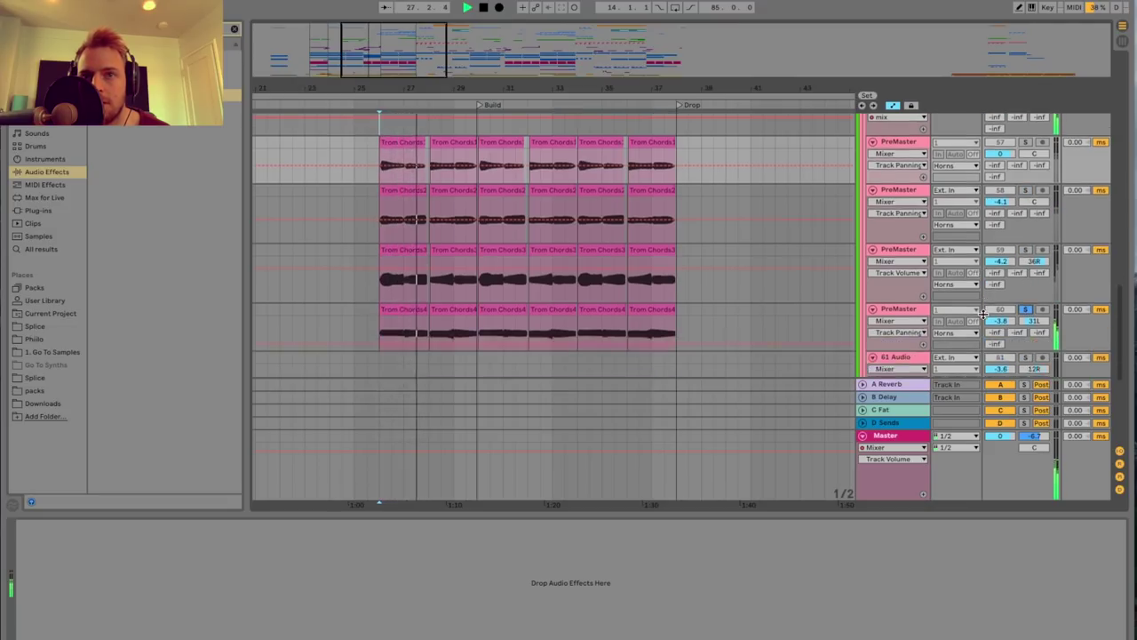
{"action": "scroll", "coordinate": [1017, 347], "scroll_direction": "up", "scroll_amount": 2}
{"action": "key", "text": "space"}
Solo the whole Horns group, play it from bar 26, stop, and examine the volume and panning of its tracks.
{"action": "left_click", "coordinate": [1025, 134]}
{"action": "key", "text": "space"}
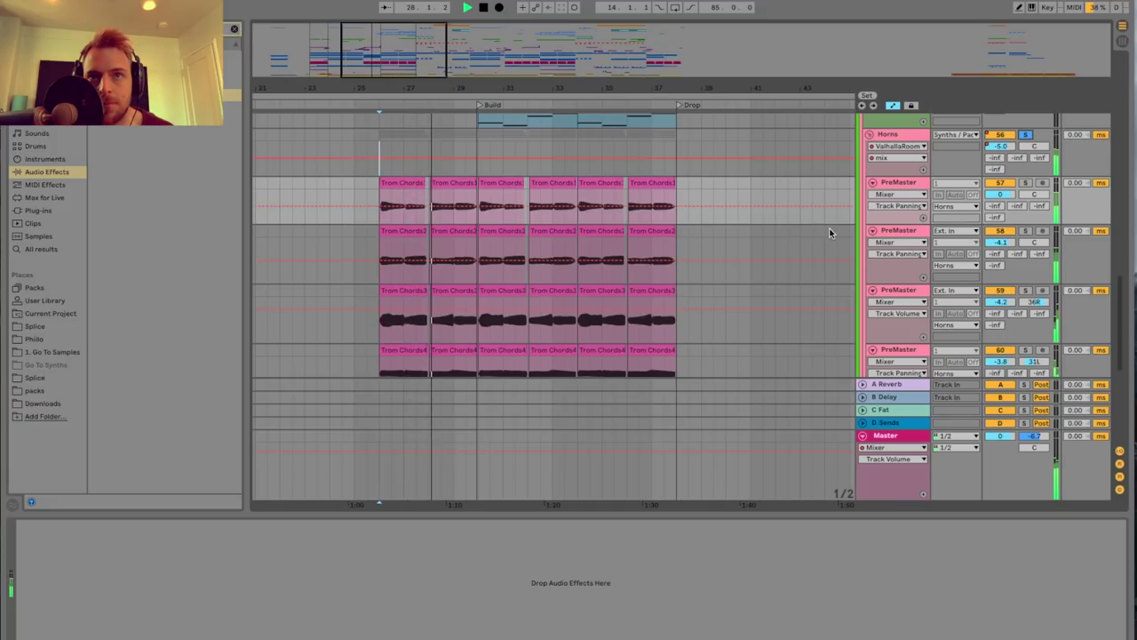
{"action": "key", "text": "space"}
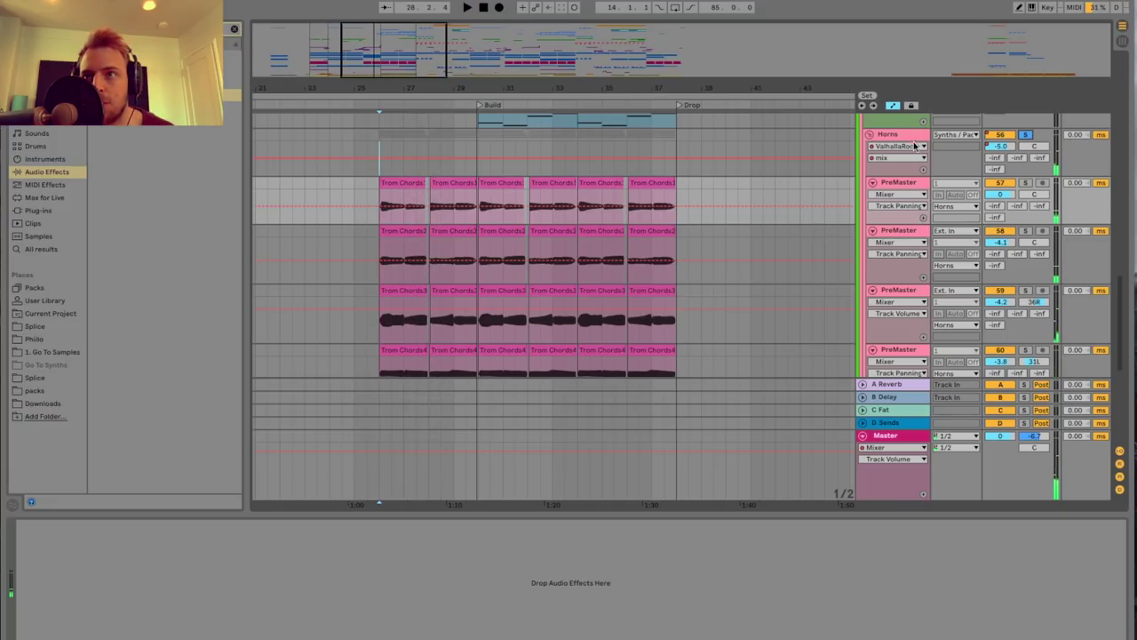
{"action": "scroll", "coordinate": [995, 306], "scroll_direction": "down", "scroll_amount": 1}
{"action": "scroll", "coordinate": [995, 306], "scroll_direction": "down", "scroll_amount": 2}
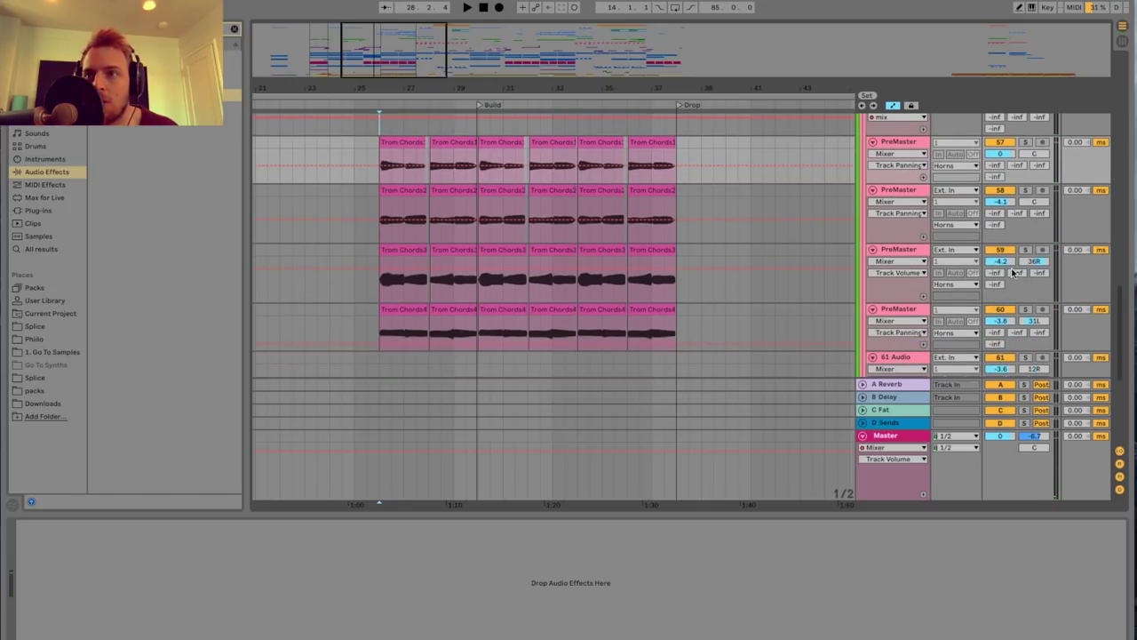
{"action": "scroll", "coordinate": [1028, 327], "scroll_direction": "down", "scroll_amount": 1}
{"action": "scroll", "coordinate": [1027, 321], "scroll_direction": "up", "scroll_amount": 8}
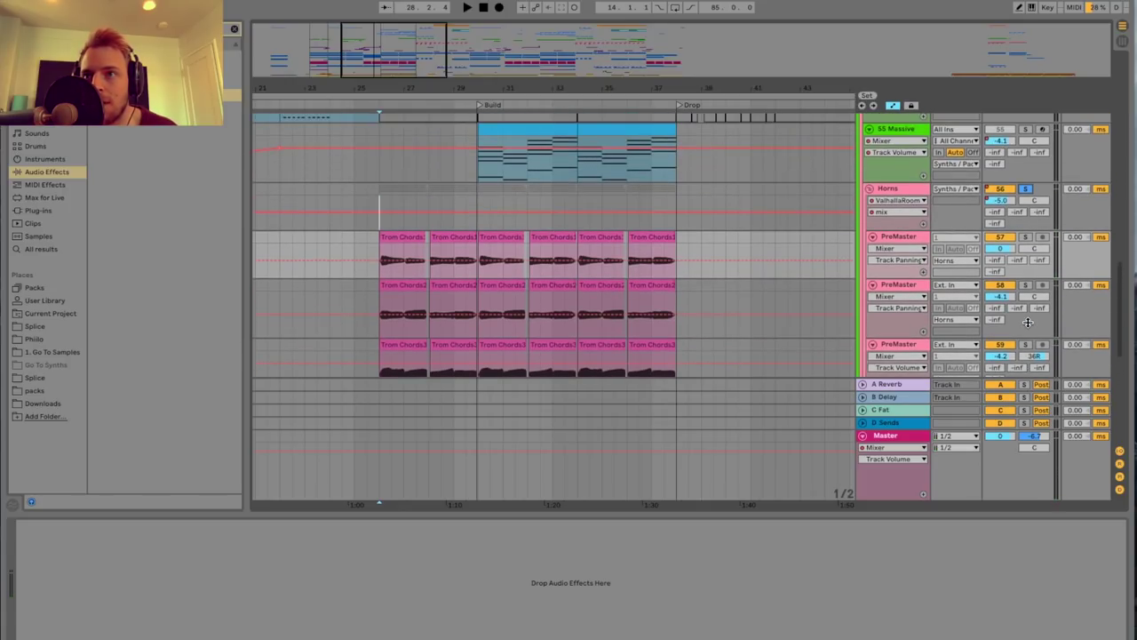
Open the Horns group's UAD Teletronix LA-2A compressor, play the horns from bar 26 to watch its meter, and close it.
{"action": "left_click", "coordinate": [903, 188]}
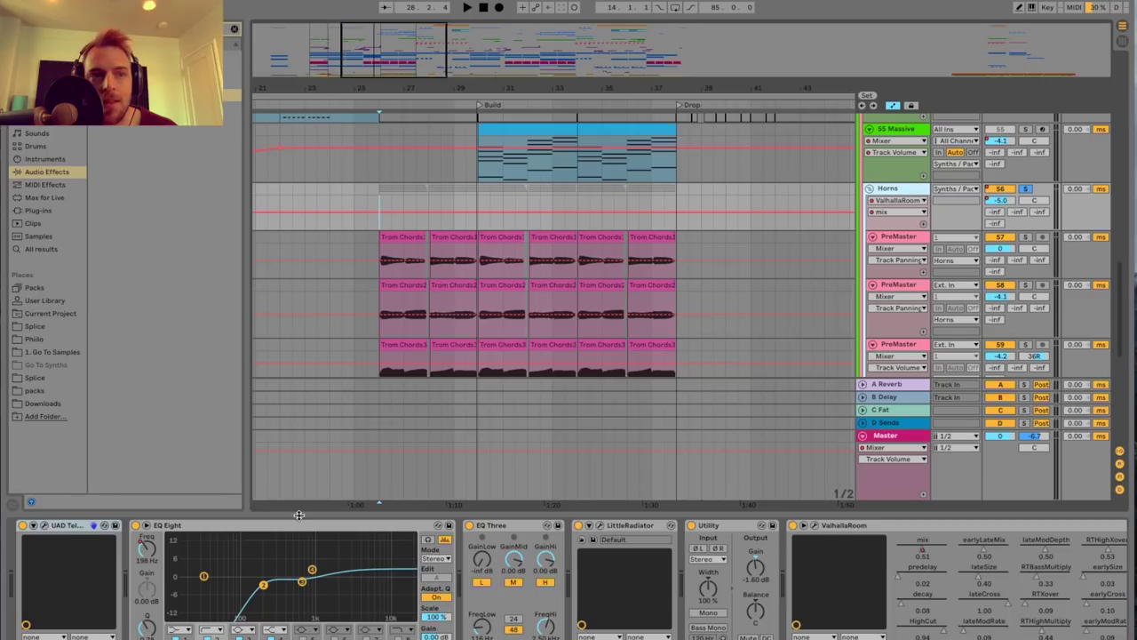
{"action": "left_click", "coordinate": [44, 526]}
{"action": "left_click_drag", "start_coordinate": [741, 332], "coordinate": [744, 338]}
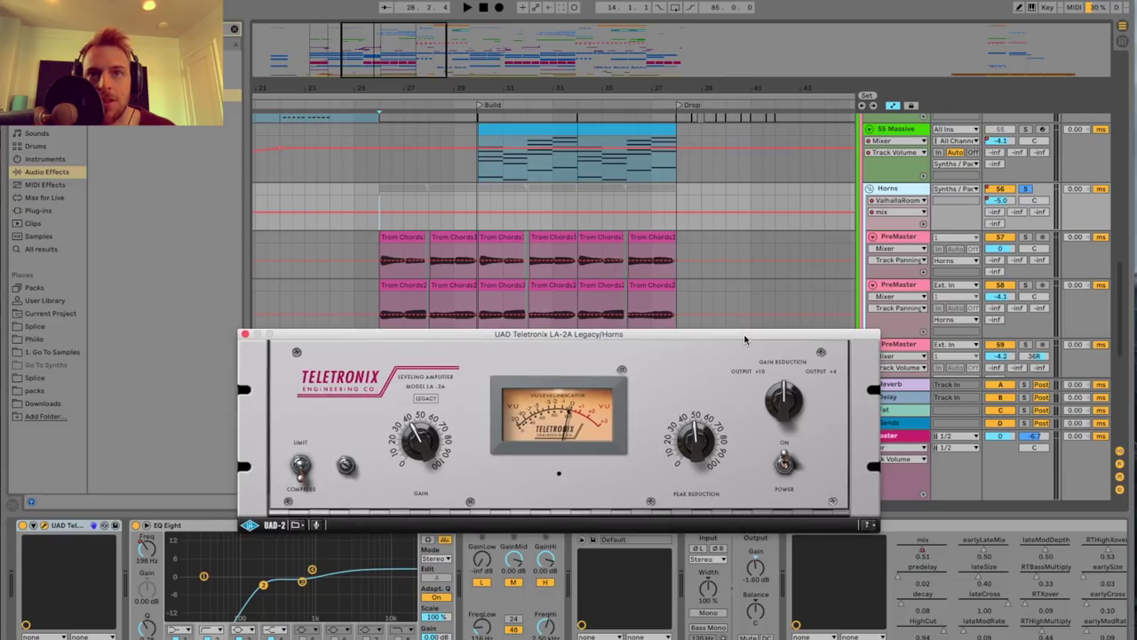
{"action": "left_click", "coordinate": [1025, 189]}
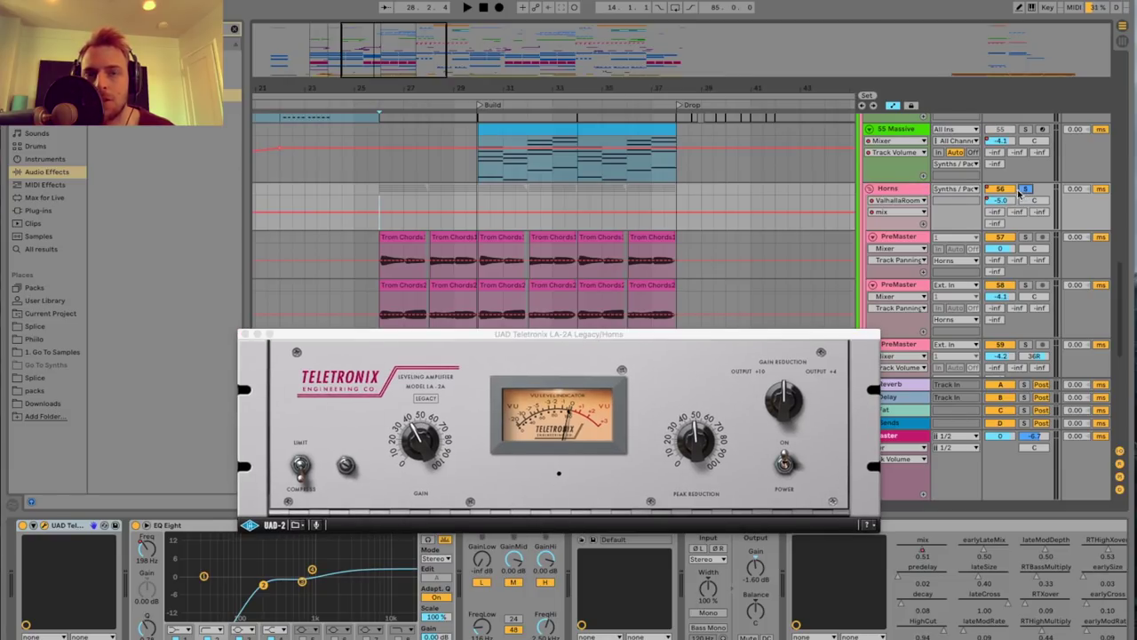
{"action": "key", "text": "space"}
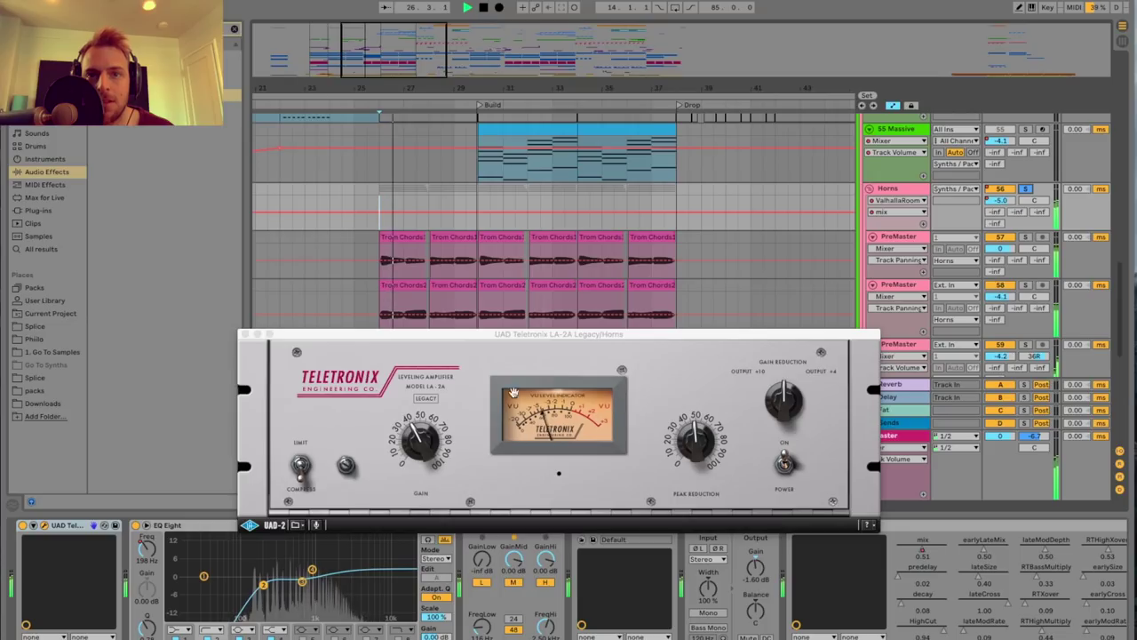
{"action": "left_click", "coordinate": [246, 335]}
Inspect the Horns group's EQ Eight while it plays, stop playback, and select the EQ Three's GainLow control.
{"action": "scroll", "coordinate": [355, 569], "scroll_direction": "right", "scroll_amount": 3}
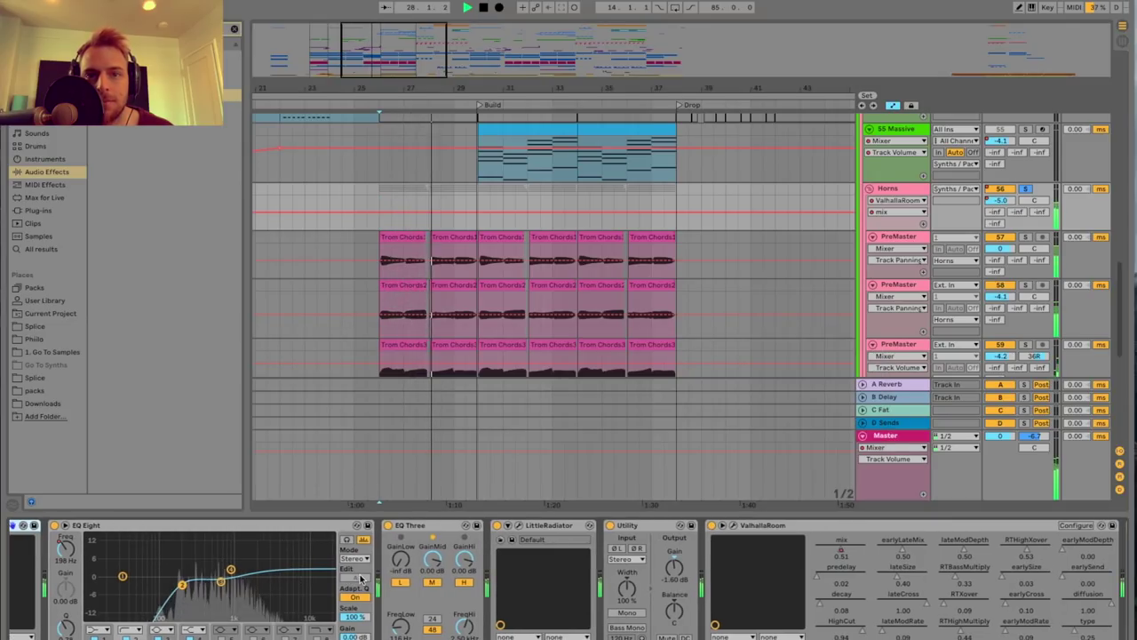
{"action": "scroll", "coordinate": [402, 578], "scroll_direction": "right", "scroll_amount": 3}
{"action": "key", "text": "space"}
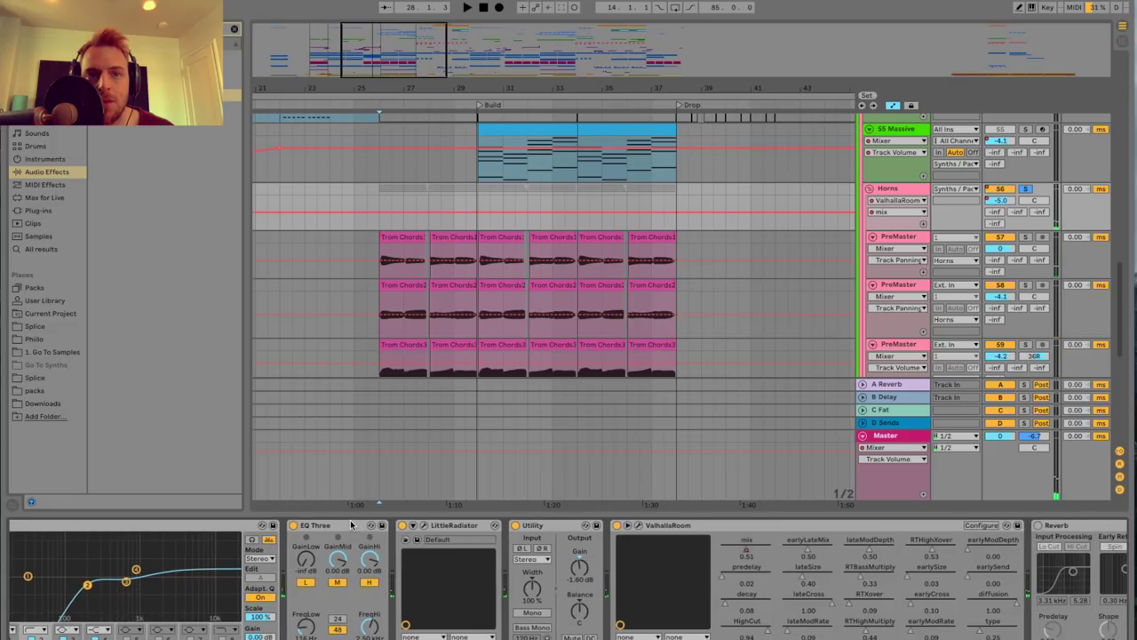
{"action": "left_click", "coordinate": [307, 560]}
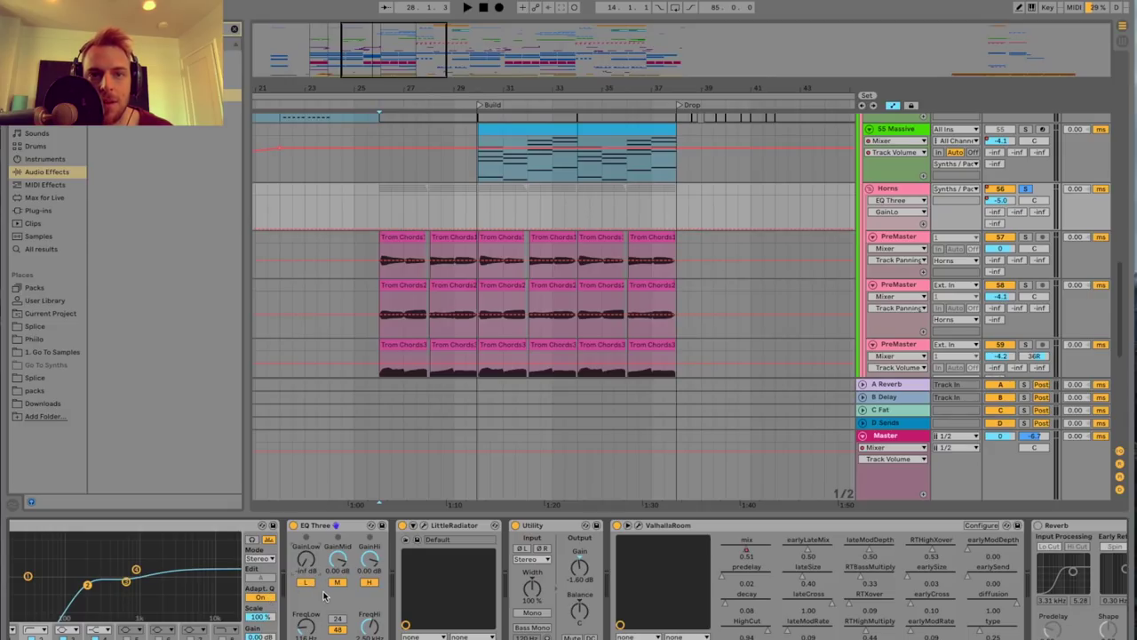
Open the Horns group's LittleRadiator preamp to view its Heat and Mix settings, and close it.
{"action": "scroll", "coordinate": [324, 596], "scroll_direction": "right", "scroll_amount": 3}
{"action": "left_click", "coordinate": [330, 526]}
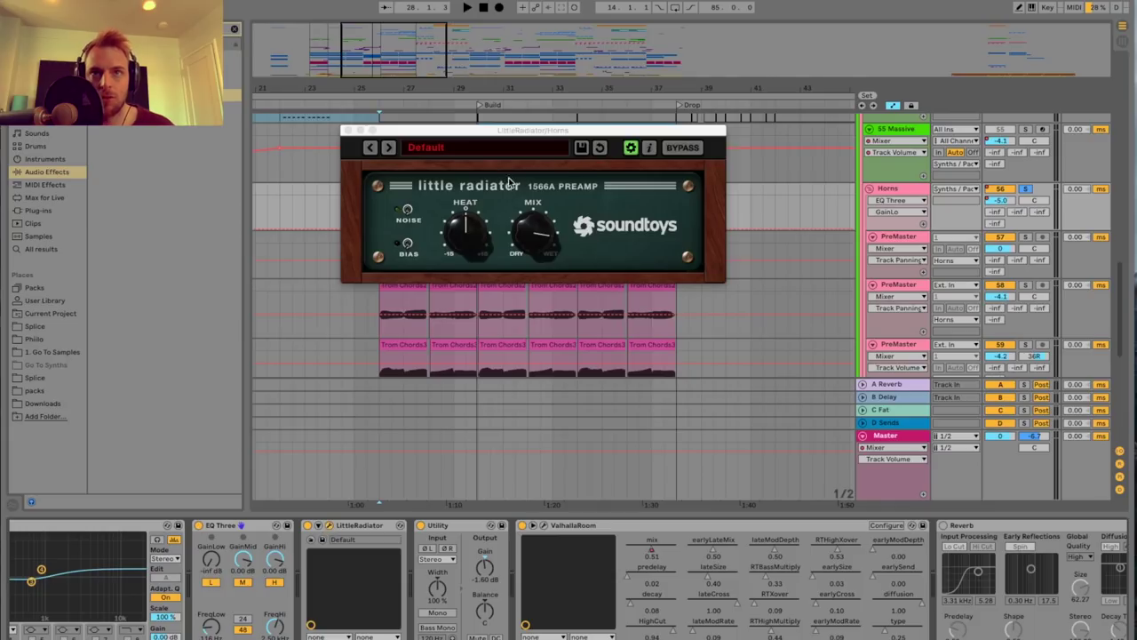
{"action": "left_click_drag", "start_coordinate": [540, 136], "coordinate": [537, 131]}
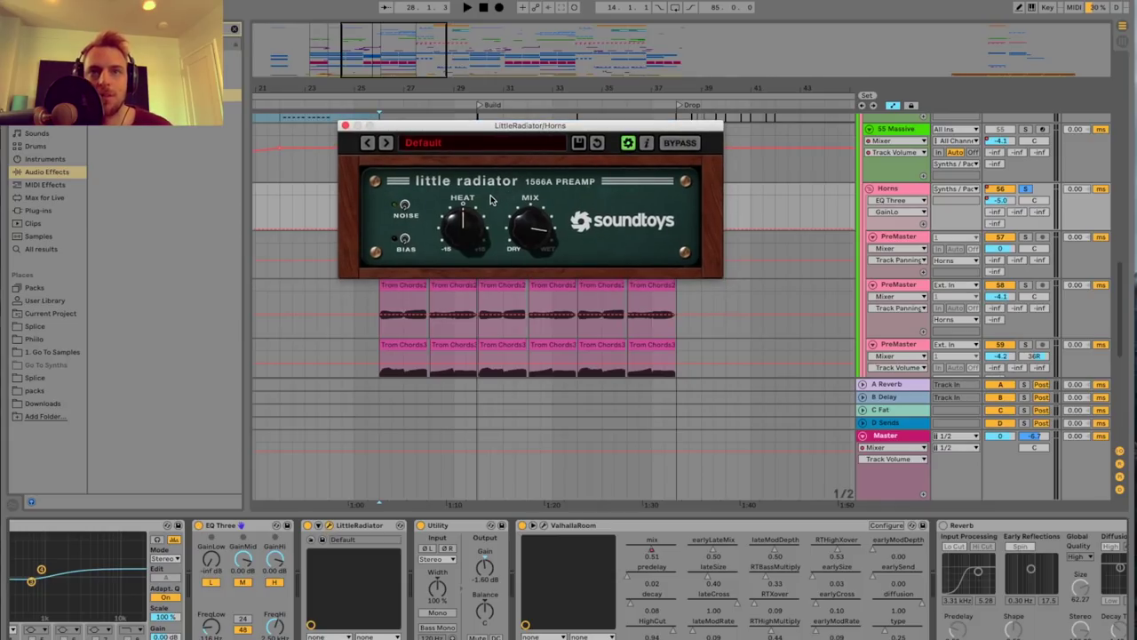
{"action": "left_click", "coordinate": [346, 126]}
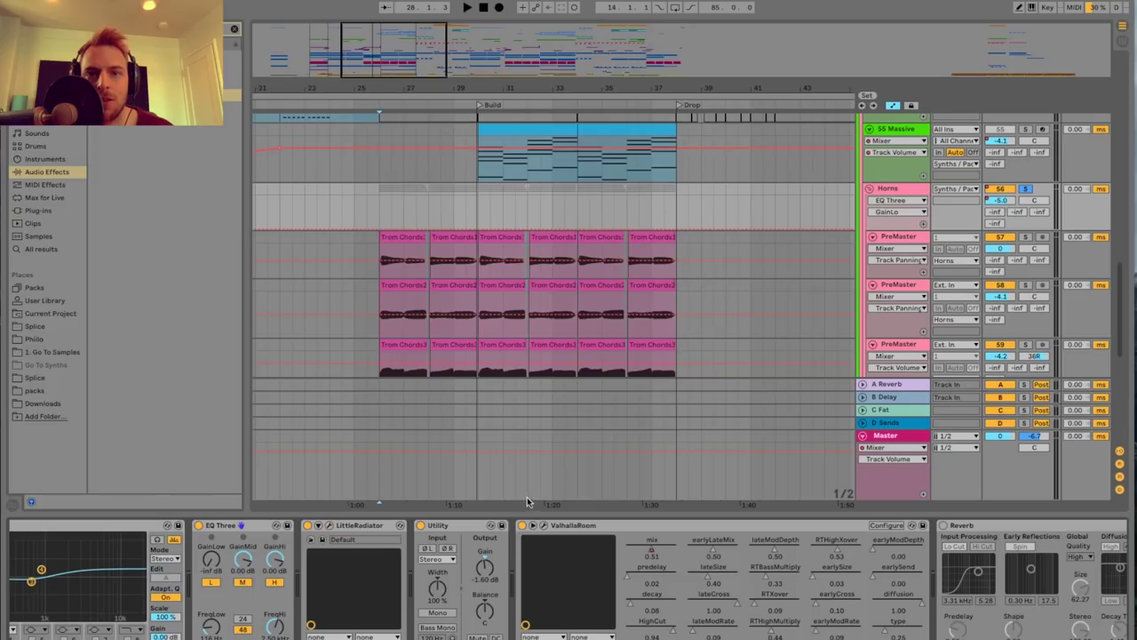
Open the Horns group's ValhallaRoom reverb to view its mix and decay settings, and close it.
{"action": "left_click", "coordinate": [544, 526]}
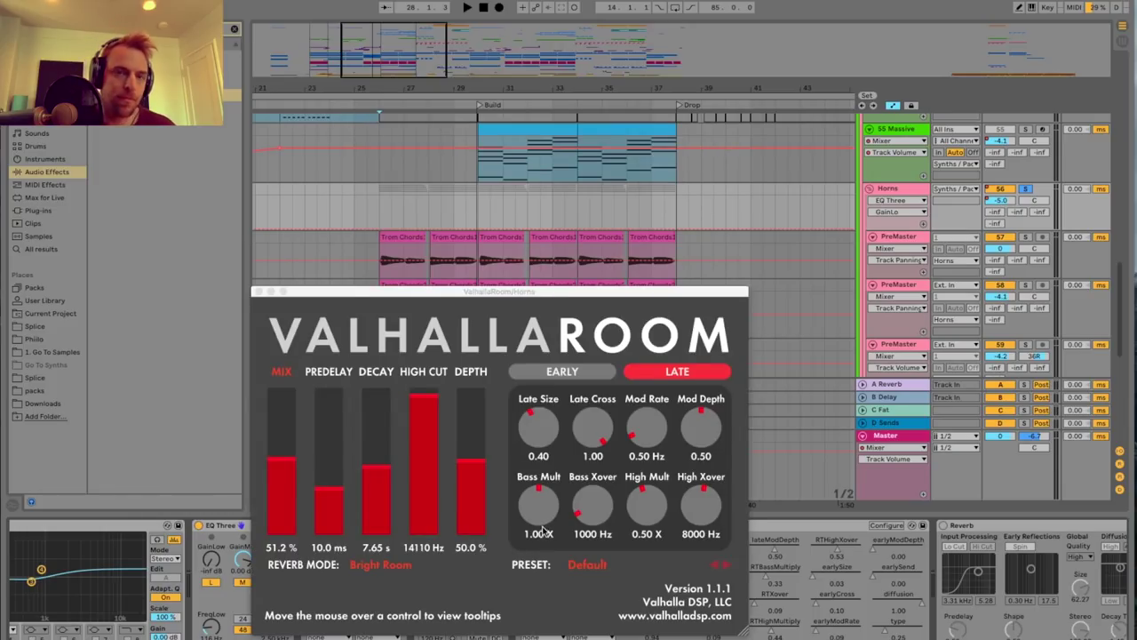
{"action": "left_click", "coordinate": [628, 300]}
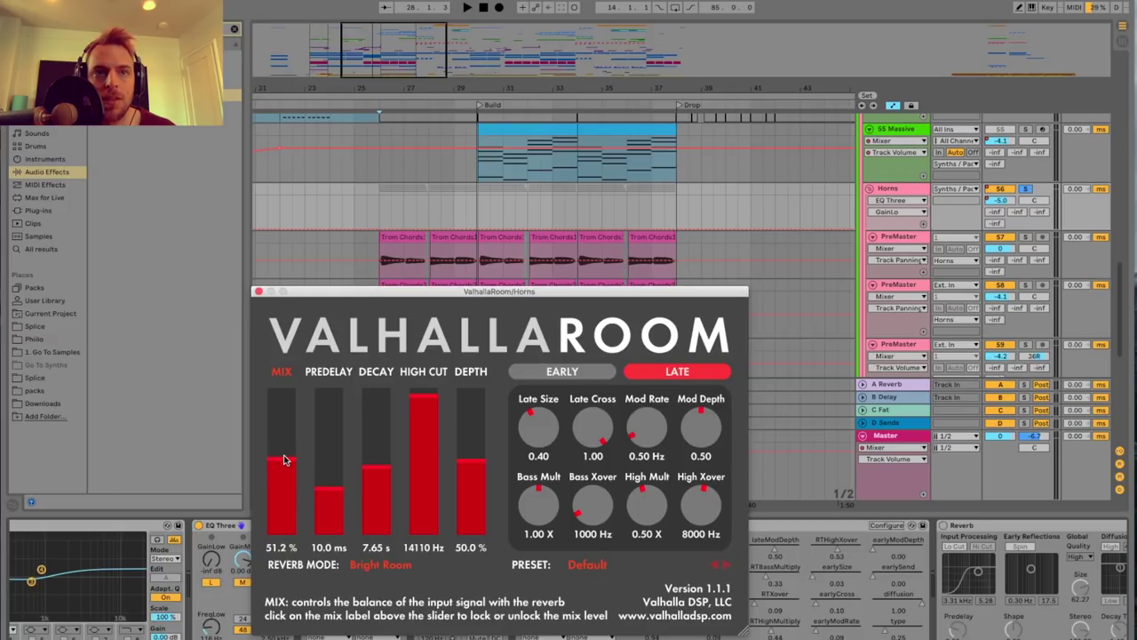
{"action": "left_click", "coordinate": [259, 294]}
Examine the Reverb, Kickstart and Glue Compressor at the end of the Horns chain, then play the horns from bar 26 and stop.
{"action": "scroll", "coordinate": [586, 586], "scroll_direction": "right", "scroll_amount": 5}
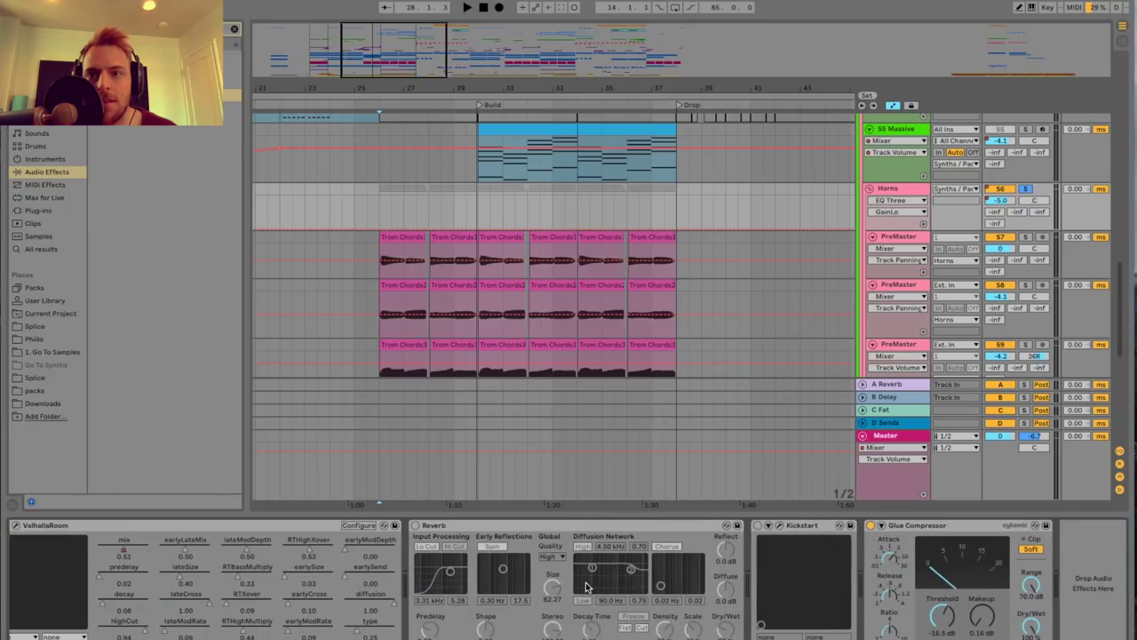
{"action": "key", "text": "space"}
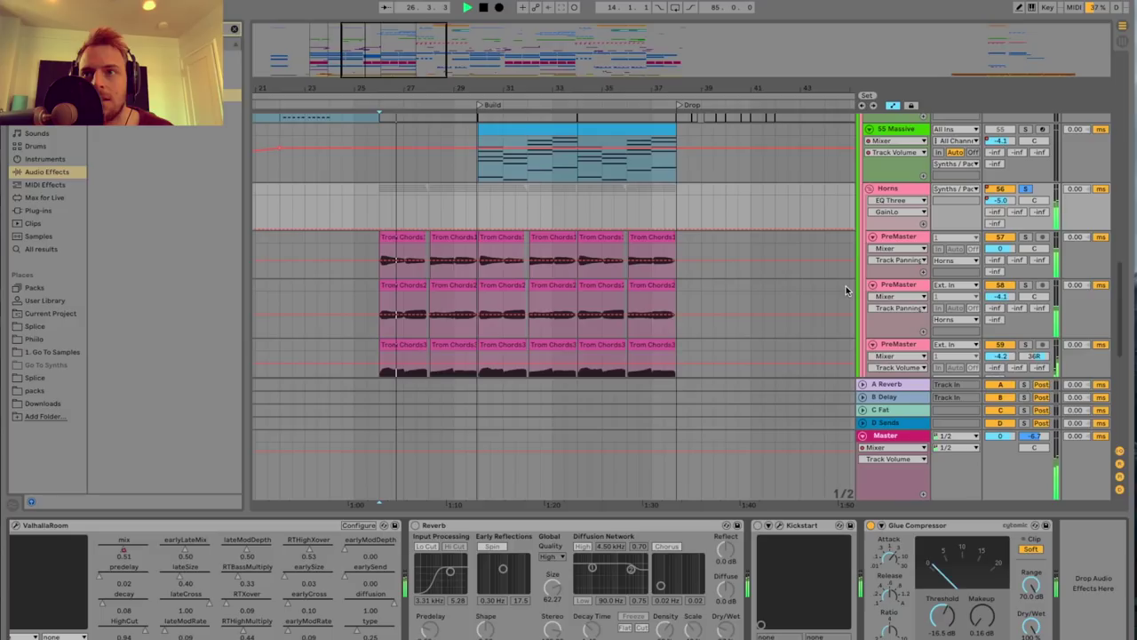
{"action": "scroll", "coordinate": [735, 565], "scroll_direction": "left", "scroll_amount": 5}
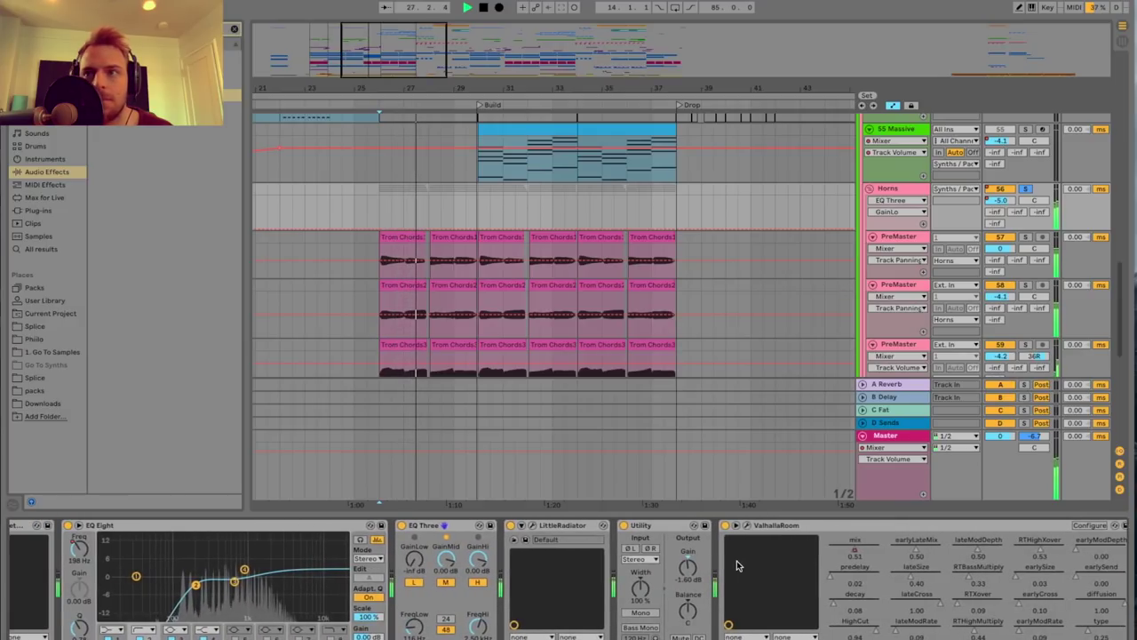
{"action": "key", "text": "space"}
Hide the device chain to enlarge the arrangement and unsolo the Horns group.
{"action": "double_click", "coordinate": [882, 515]}
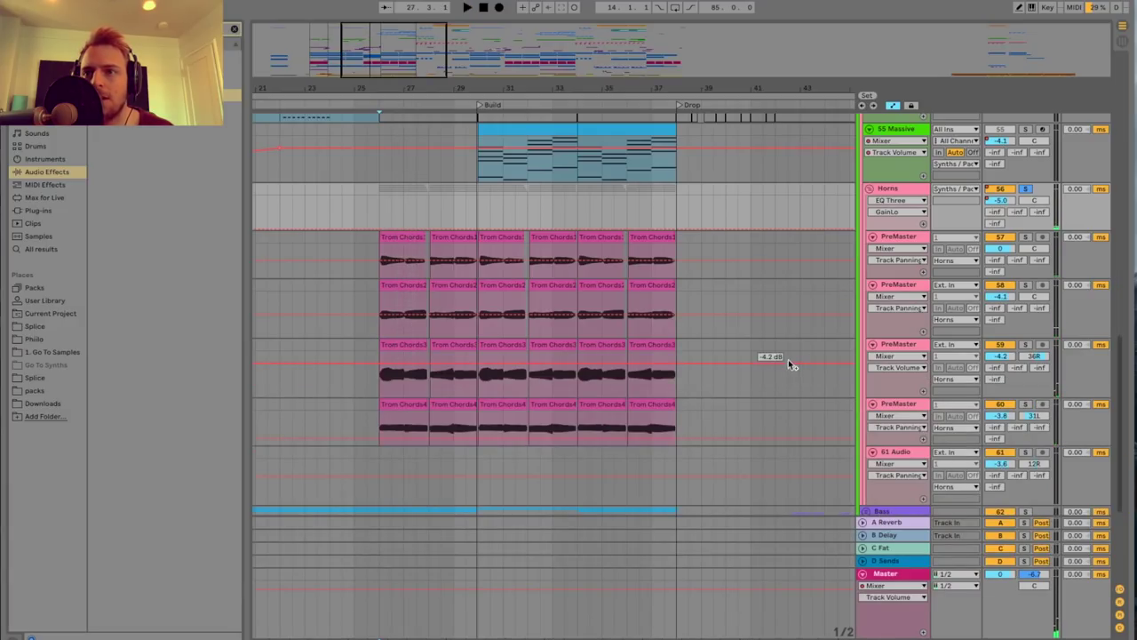
{"action": "left_click", "coordinate": [1024, 191]}
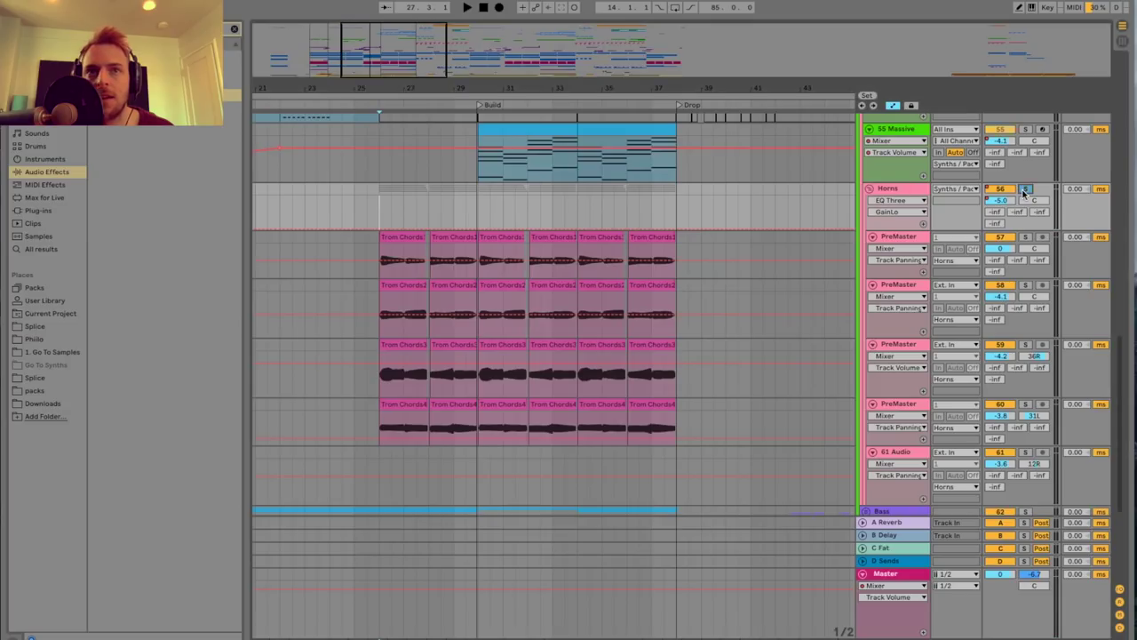
Listen to the Horns chords in the full mix, playing from bar 26 ahead of the Build.
{"action": "key", "text": "space"}
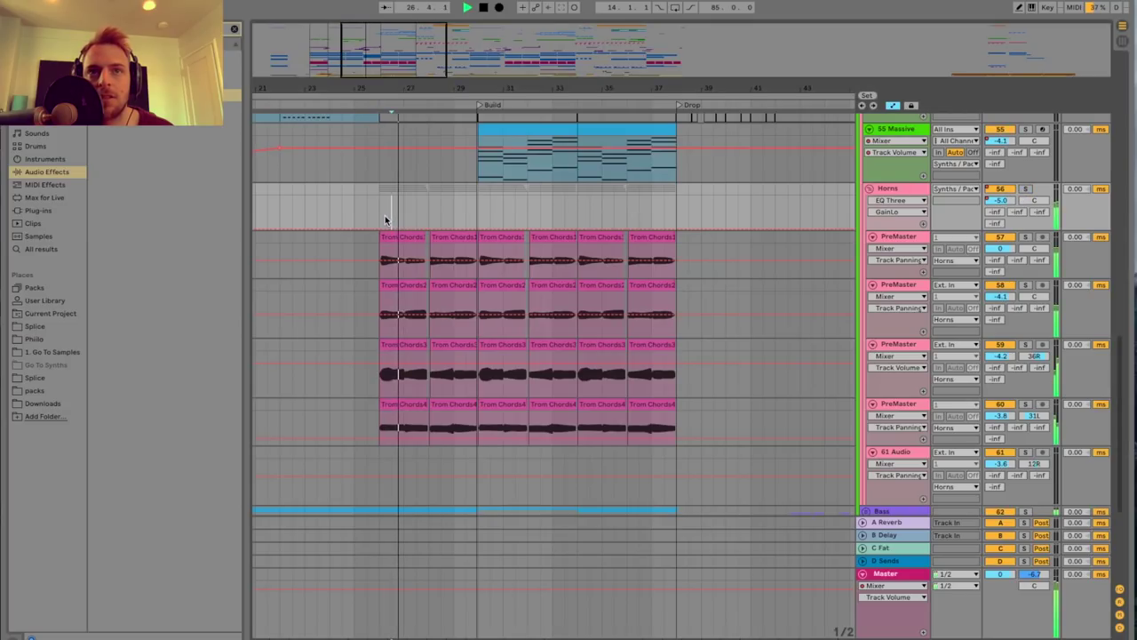
{"action": "left_click_drag", "start_coordinate": [364, 85], "coordinate": [387, 69]}
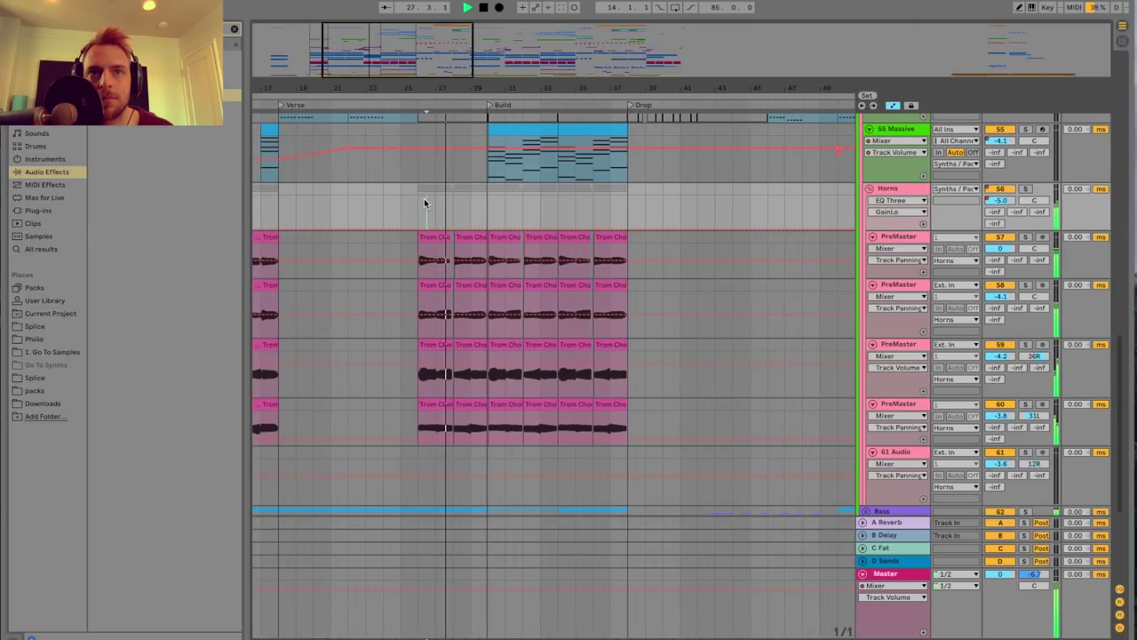
{"action": "scroll", "coordinate": [424, 198], "scroll_direction": "up", "scroll_amount": 1}
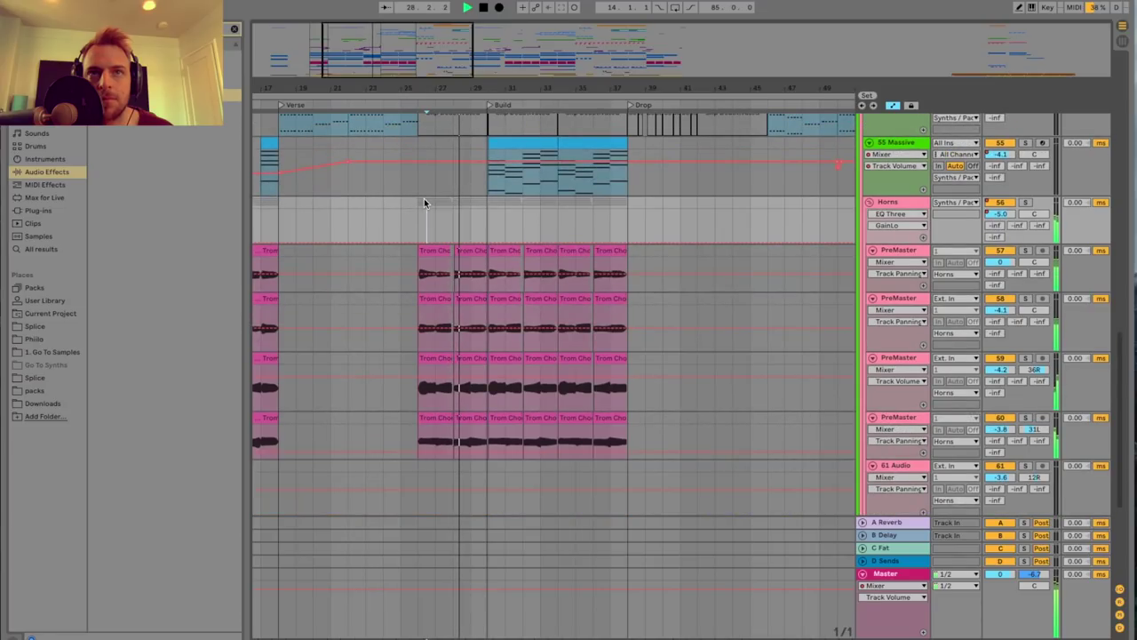
{"action": "left_click_drag", "start_coordinate": [416, 90], "coordinate": [442, 69]}
{"action": "key", "text": "space"}
Collapse the Horns group and expand the Bass group, showing its tracks around the Intro and Verse.
{"action": "left_click", "coordinate": [871, 204]}
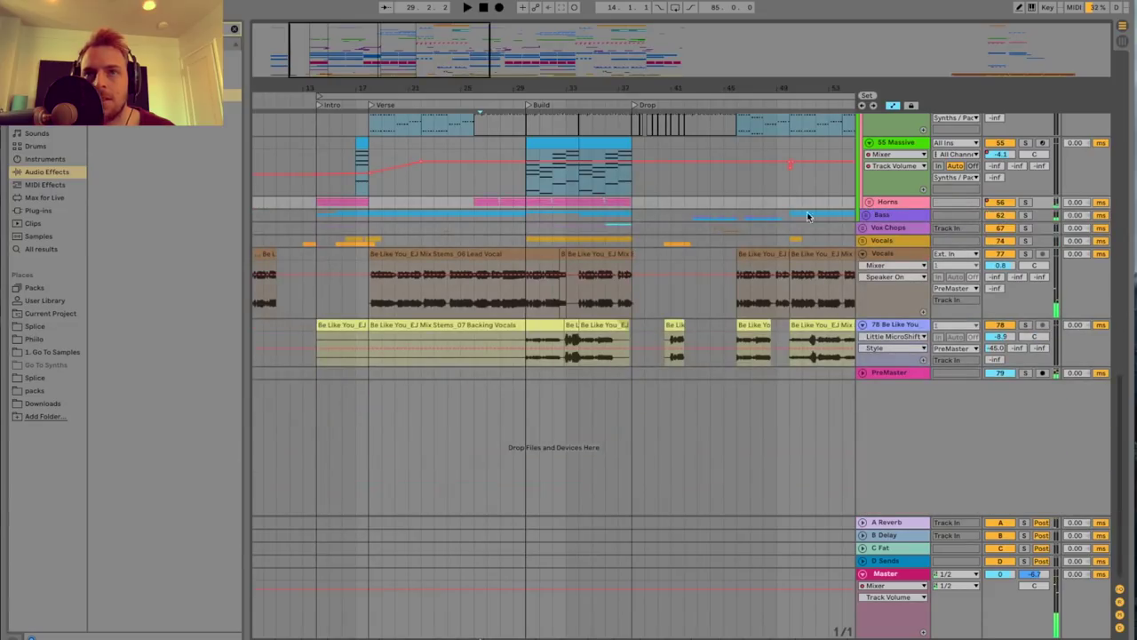
{"action": "scroll", "coordinate": [621, 222], "scroll_direction": "left", "scroll_amount": 5}
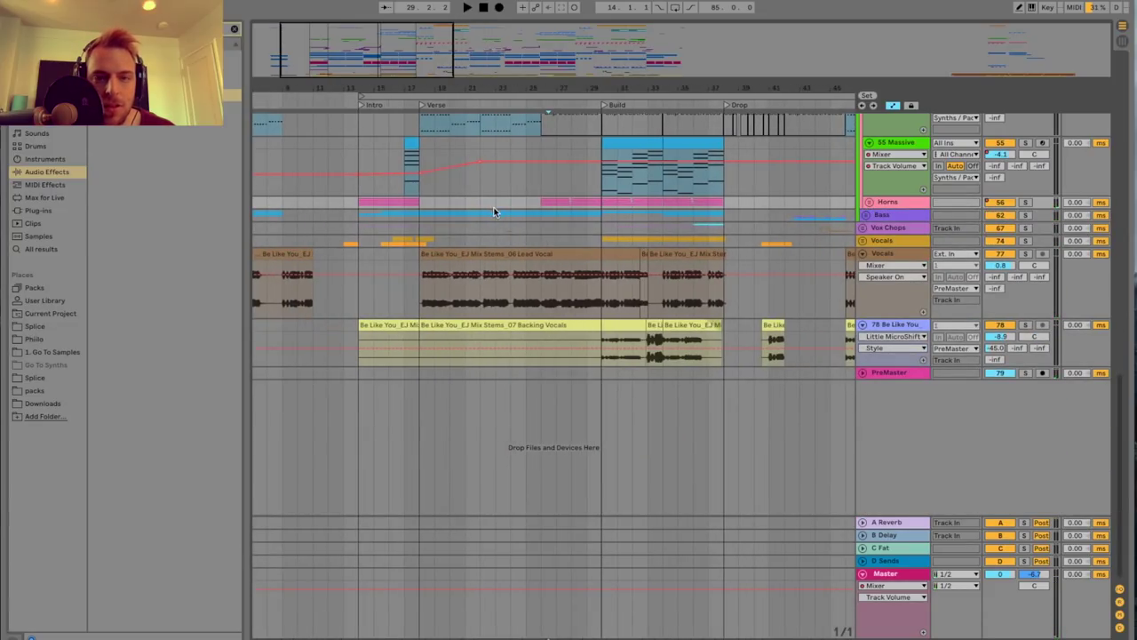
{"action": "scroll", "coordinate": [509, 218], "scroll_direction": "left", "scroll_amount": 2}
{"action": "left_click", "coordinate": [870, 215]}
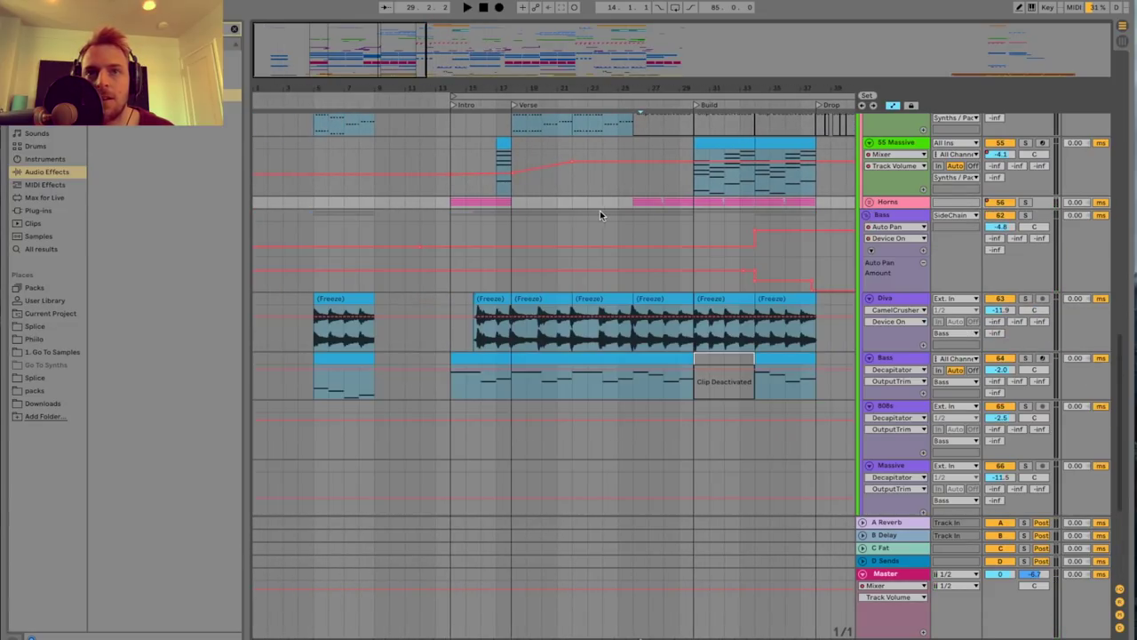
{"action": "scroll", "coordinate": [604, 215], "scroll_direction": "down", "scroll_amount": 1}
{"action": "left_click_drag", "start_coordinate": [380, 50], "coordinate": [359, 89]}
{"action": "scroll", "coordinate": [468, 259], "scroll_direction": "left", "scroll_amount": 2}
{"action": "scroll", "coordinate": [391, 311], "scroll_direction": "left", "scroll_amount": 2}
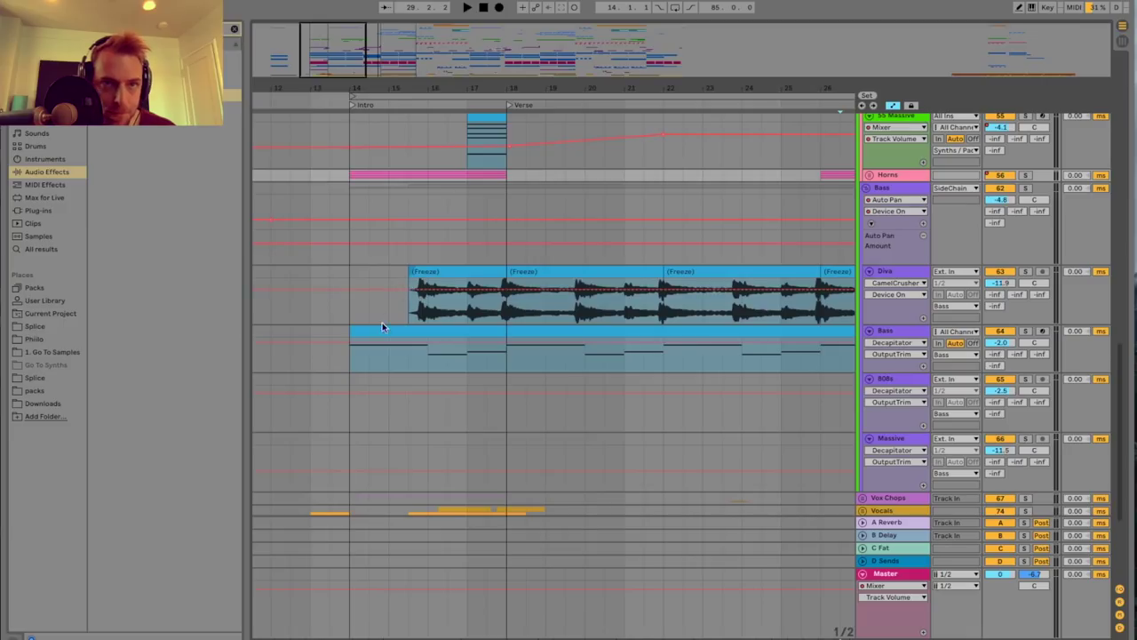
Show the Bass track's device chain, solo the track, and listen from bar 14 and from the start of the Verse.
{"action": "left_click", "coordinate": [348, 355]}
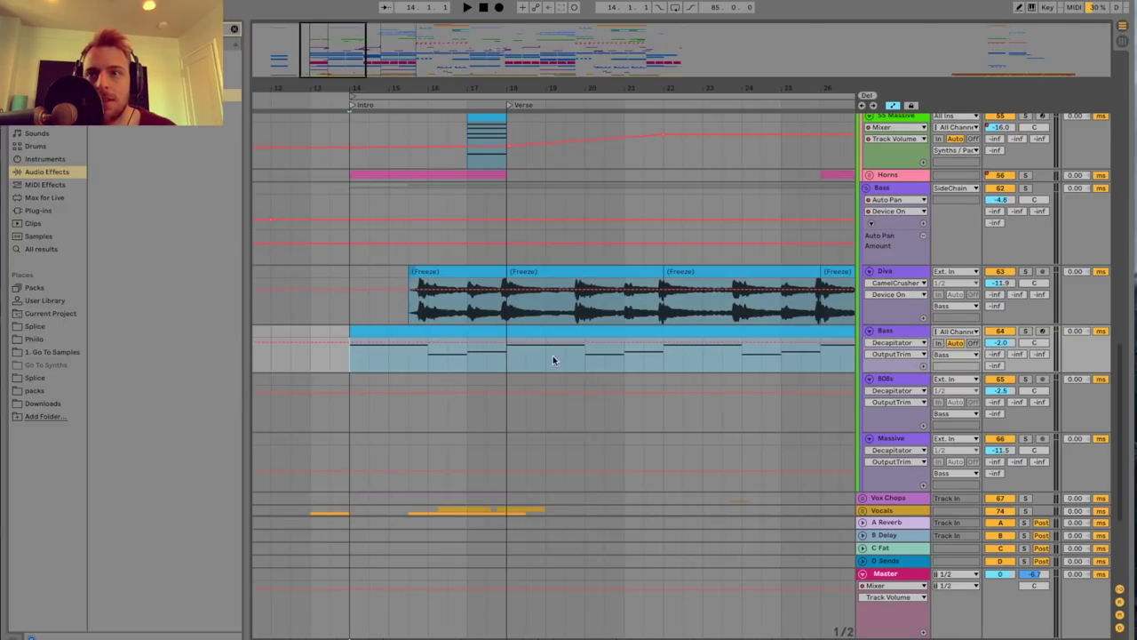
{"action": "double_click", "coordinate": [899, 331]}
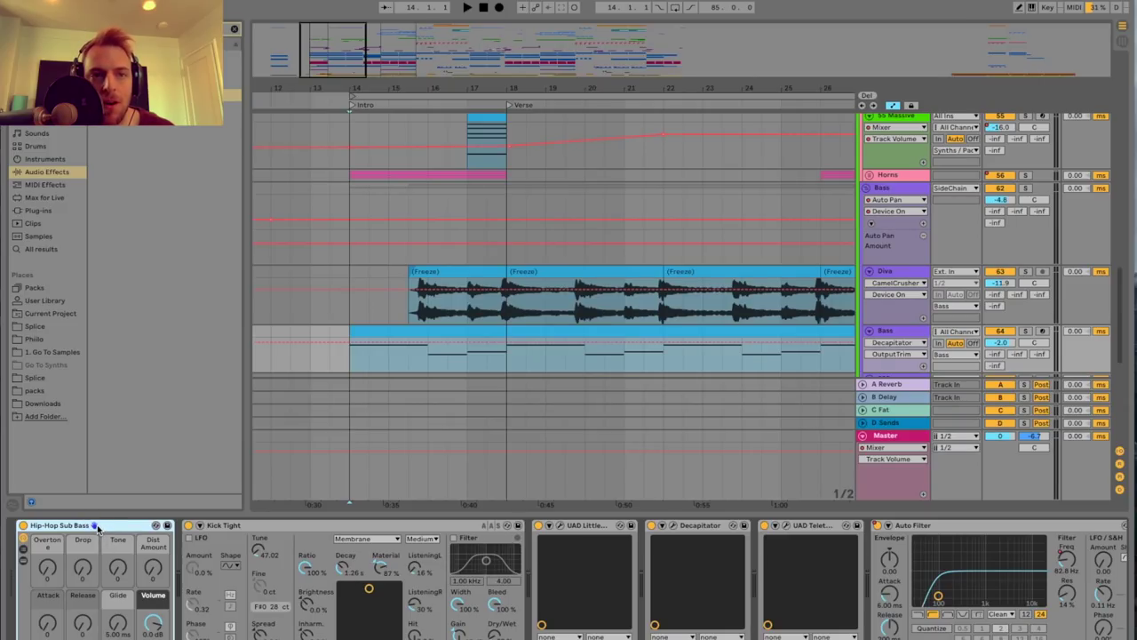
{"action": "left_click", "coordinate": [1025, 332]}
{"action": "key", "text": "space"}
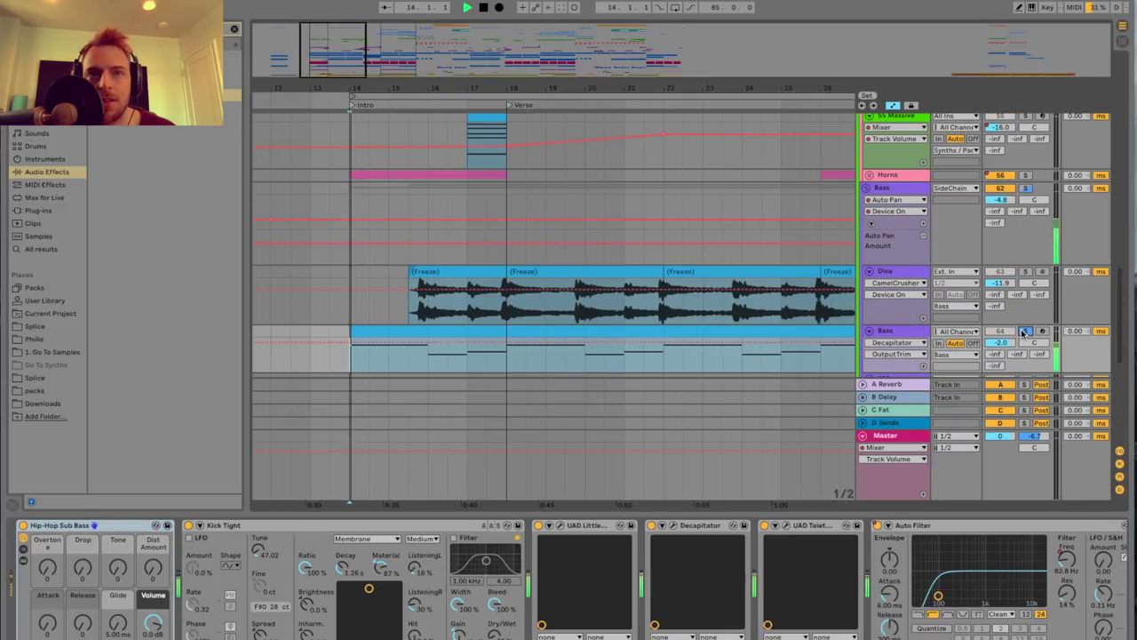
{"action": "left_click", "coordinate": [509, 360]}
{"action": "scroll", "coordinate": [529, 348], "scroll_direction": "down", "scroll_amount": 3}
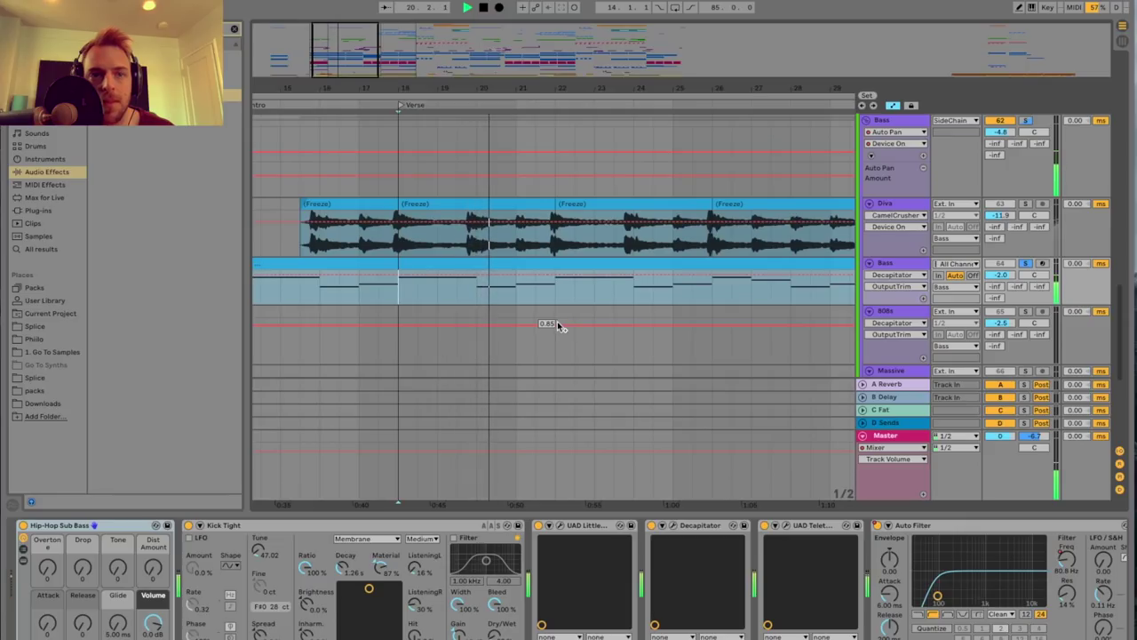
{"action": "key", "text": "space"}
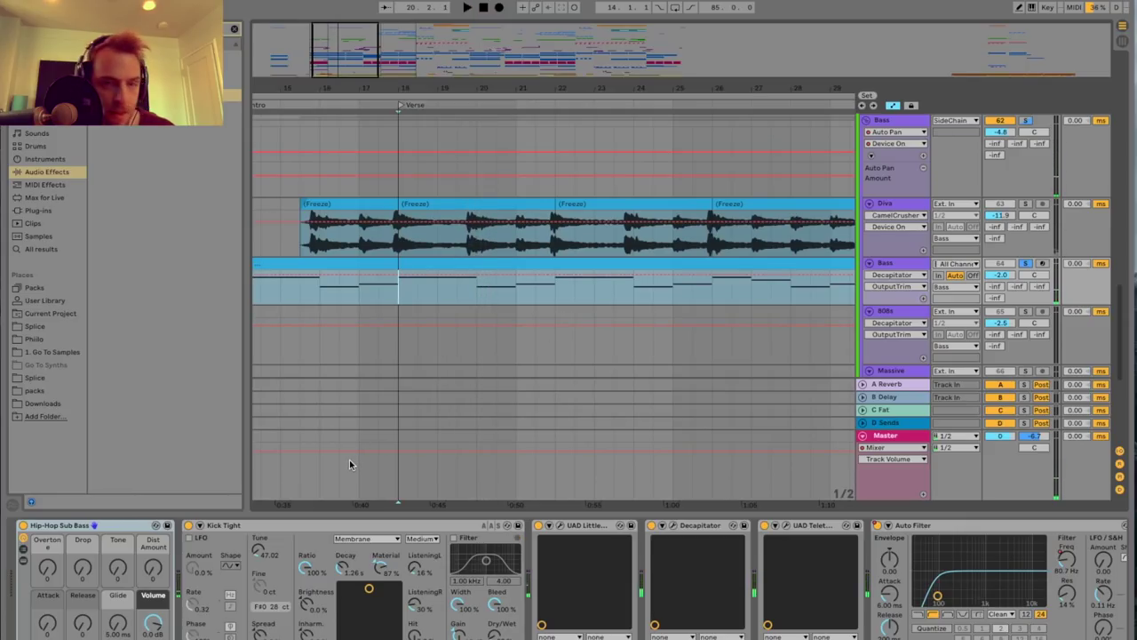
Look up the presets of the Kick Tight effect in the browser's audio effects.
{"action": "key", "text": "super+f"}
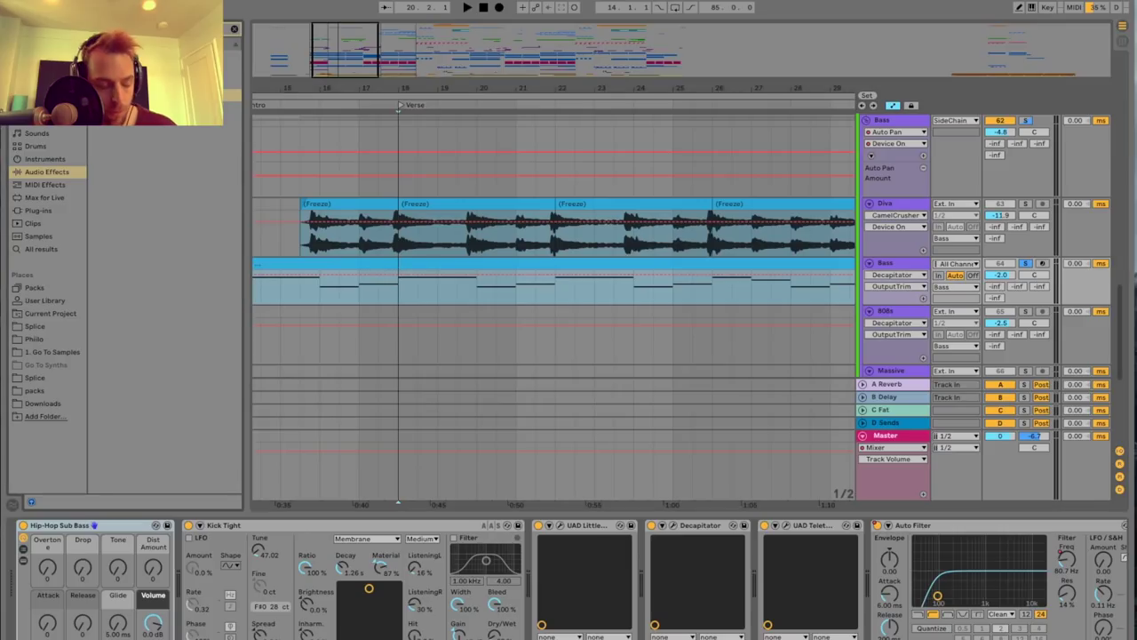
{"action": "type", "text": "eq"}
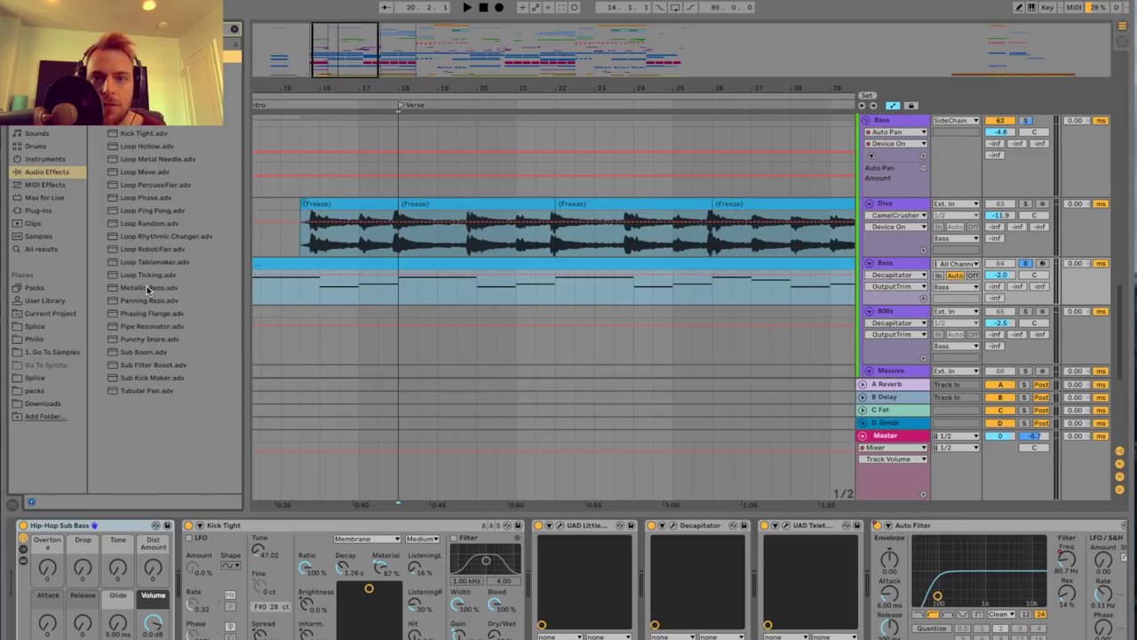
Open the Little Labs VOG plug-in on the Bass track and compare the sound with its power off and on.
{"action": "left_click", "coordinate": [561, 526]}
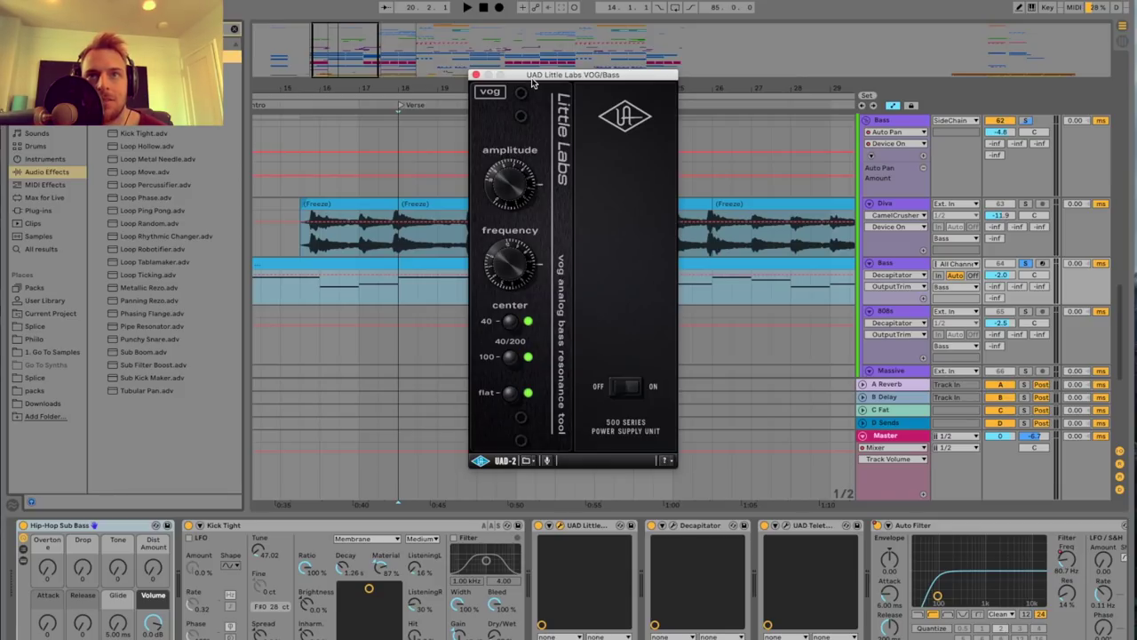
{"action": "left_click_drag", "start_coordinate": [533, 82], "coordinate": [535, 79]}
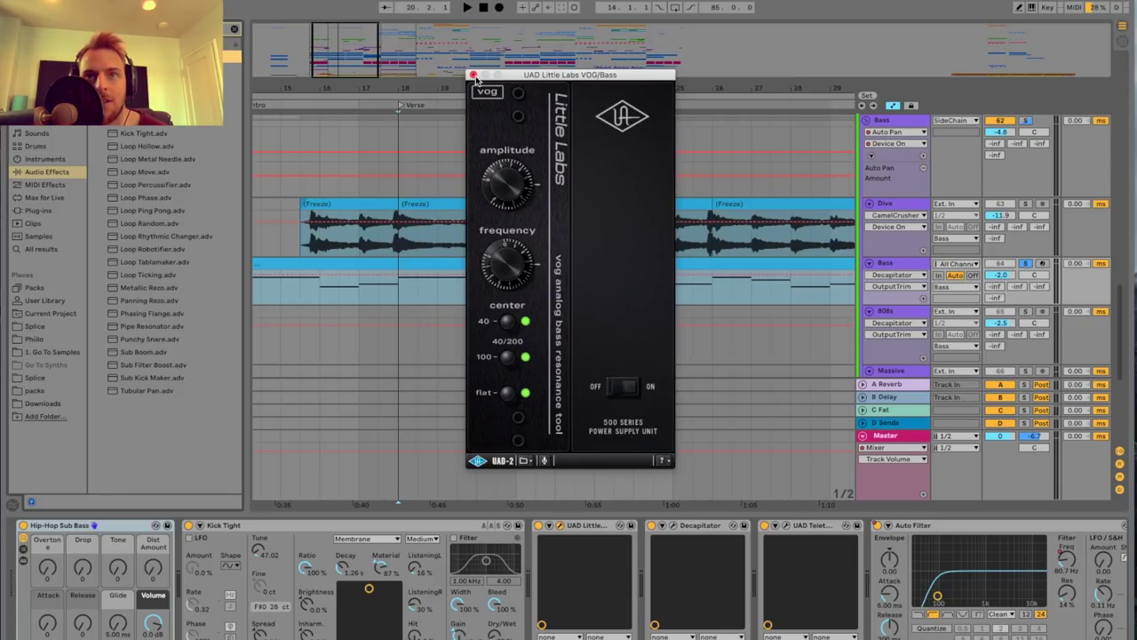
{"action": "key", "text": "space"}
{"action": "left_click", "coordinate": [596, 389]}
{"action": "left_click", "coordinate": [651, 390]}
{"action": "left_click", "coordinate": [598, 389]}
{"action": "left_click", "coordinate": [650, 388]}
{"action": "left_click", "coordinate": [474, 75]}
{"action": "key", "text": "space"}
Open the Decapitator on the Bass track and compare the playing bass with the device bypassed and active.
{"action": "left_click", "coordinate": [673, 526]}
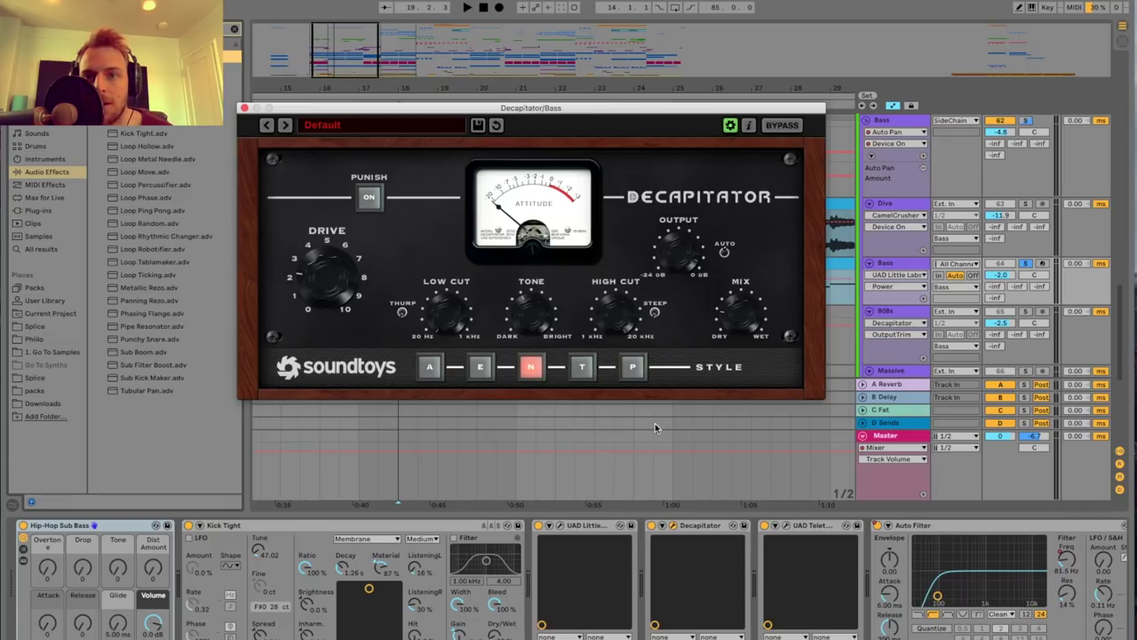
{"action": "left_click", "coordinate": [650, 525]}
{"action": "key", "text": "space"}
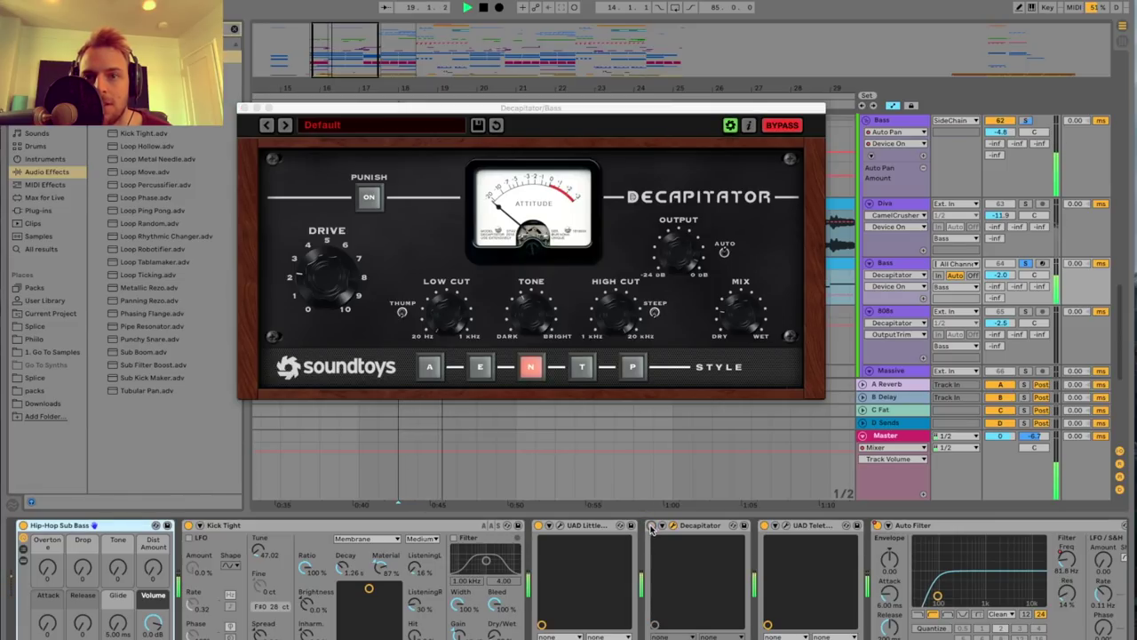
{"action": "left_click", "coordinate": [650, 525]}
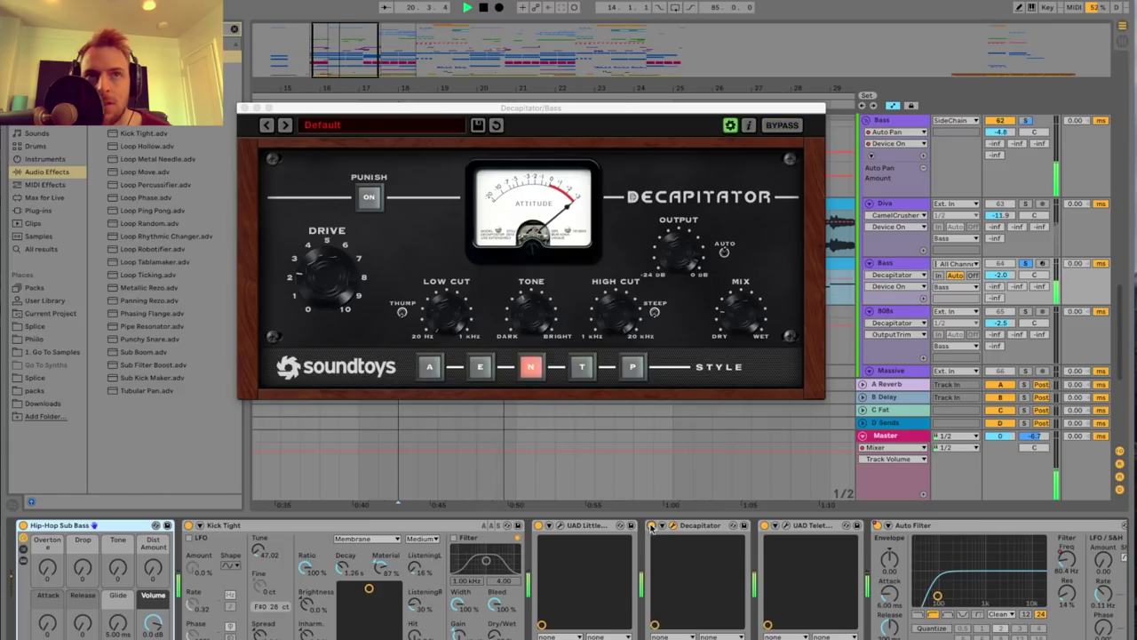
{"action": "left_click", "coordinate": [244, 108]}
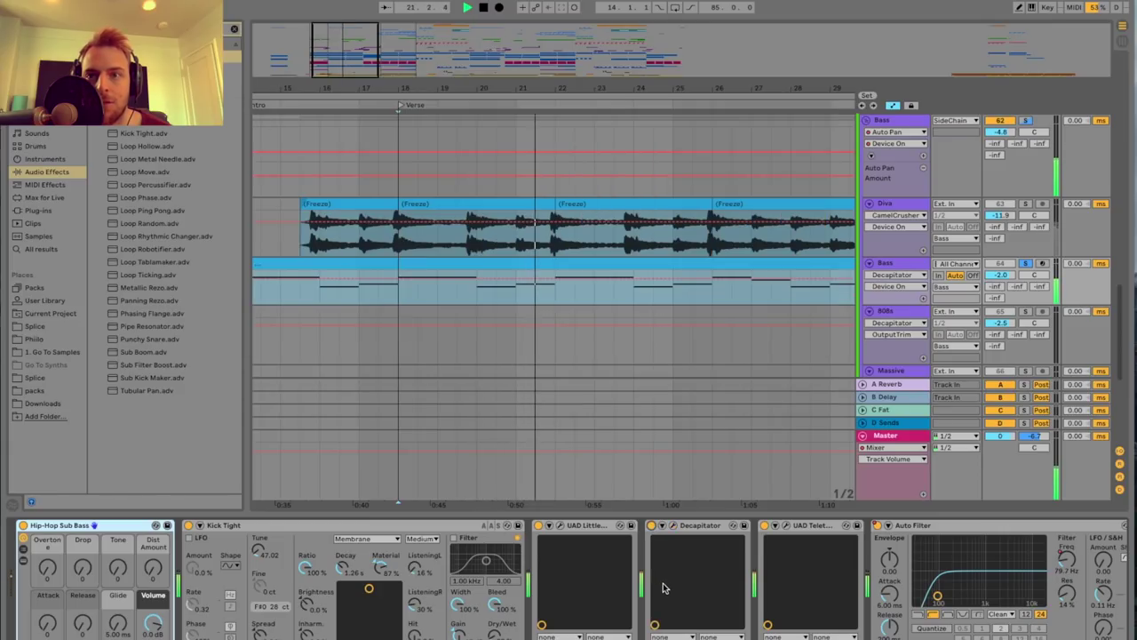
Open the UAD Teletronix LA-2A on the Bass track, watch its meter from the start of the Verse, and close it.
{"action": "scroll", "coordinate": [662, 588], "scroll_direction": "right", "scroll_amount": 5}
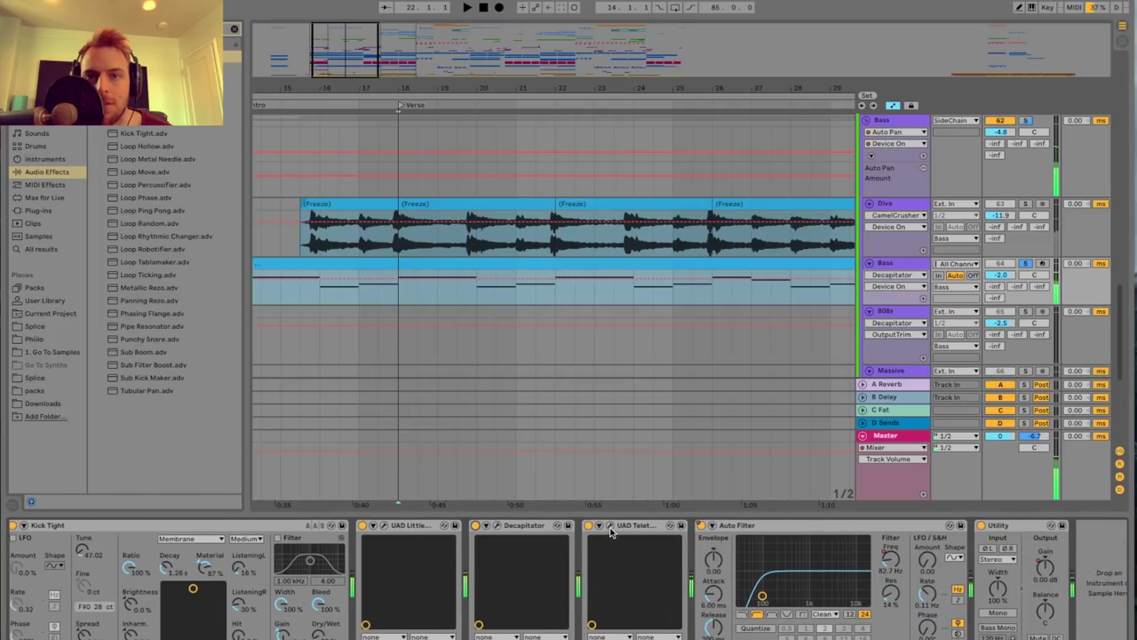
{"action": "left_click", "coordinate": [611, 528]}
{"action": "left_click_drag", "start_coordinate": [717, 294], "coordinate": [709, 295]}
{"action": "key", "text": "space"}
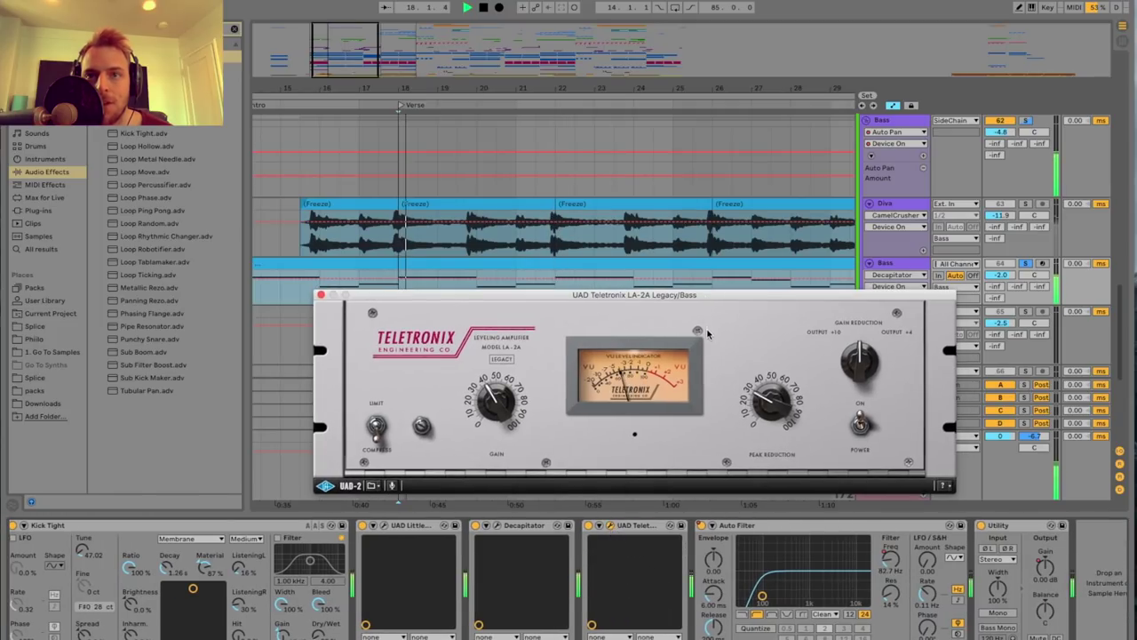
{"action": "left_click", "coordinate": [321, 294]}
{"action": "scroll", "coordinate": [663, 582], "scroll_direction": "right", "scroll_amount": 2}
{"action": "key", "text": "space"}
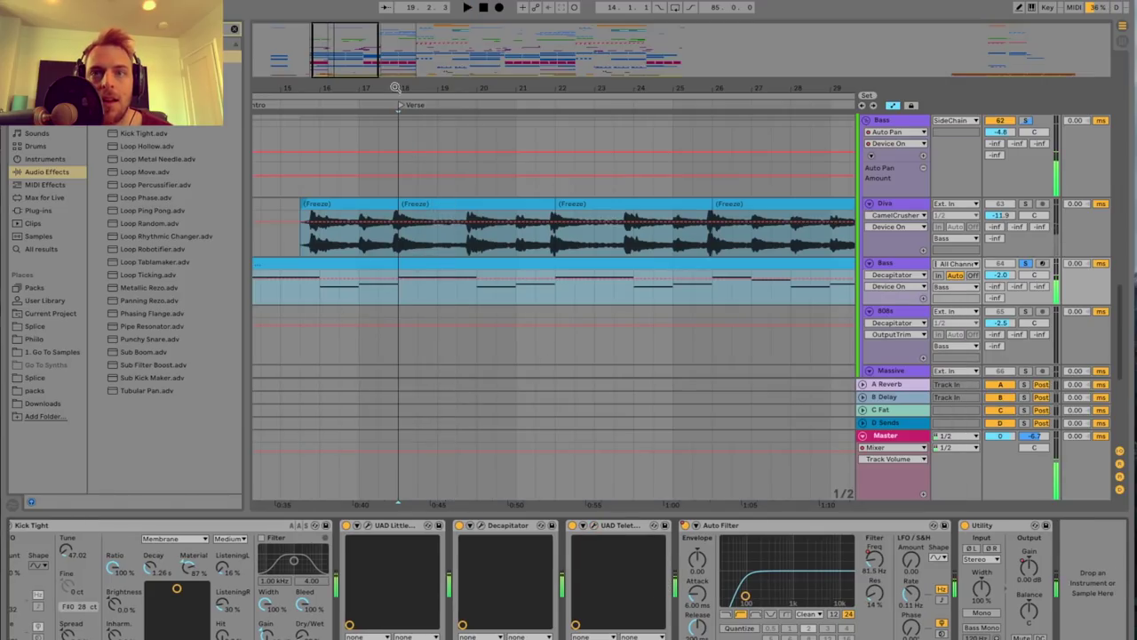
Examine the Bass track's Auto Filter settings at different points of the Verse, including bars 24 and 26.
{"action": "left_click_drag", "start_coordinate": [366, 69], "coordinate": [366, 59]}
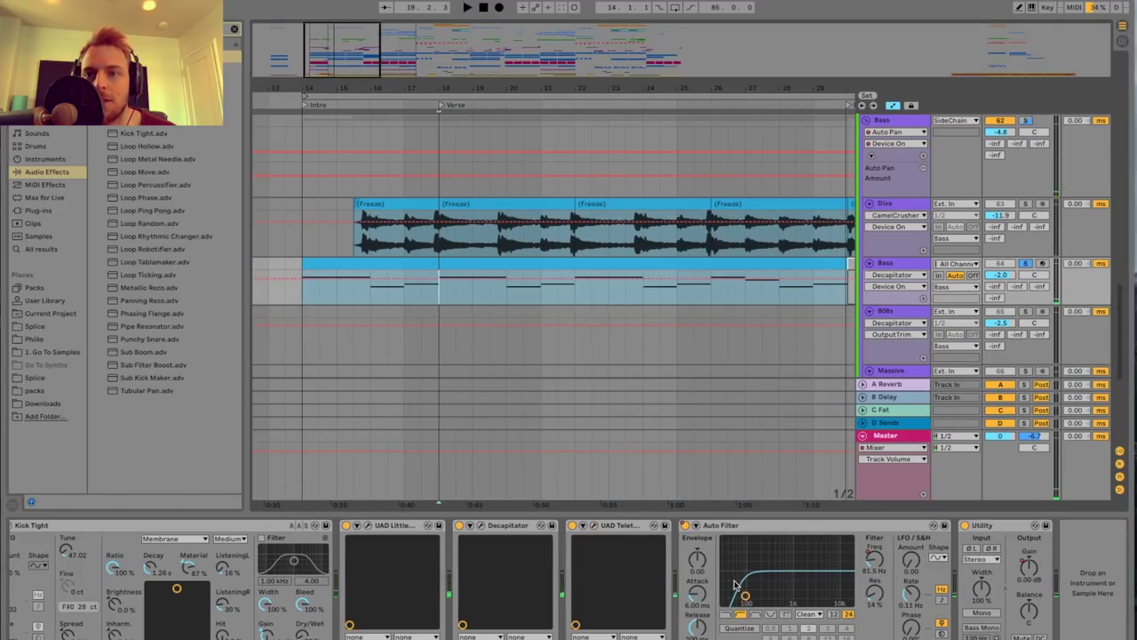
{"action": "scroll", "coordinate": [568, 293], "scroll_direction": "right", "scroll_amount": 5}
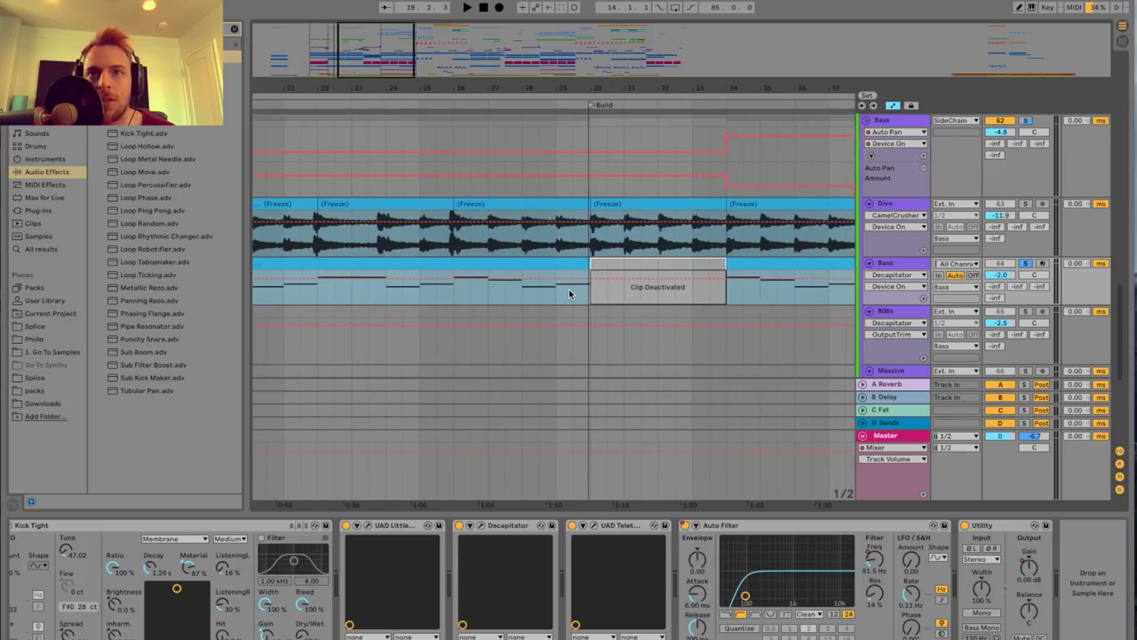
{"action": "scroll", "coordinate": [569, 291], "scroll_direction": "right", "scroll_amount": 2}
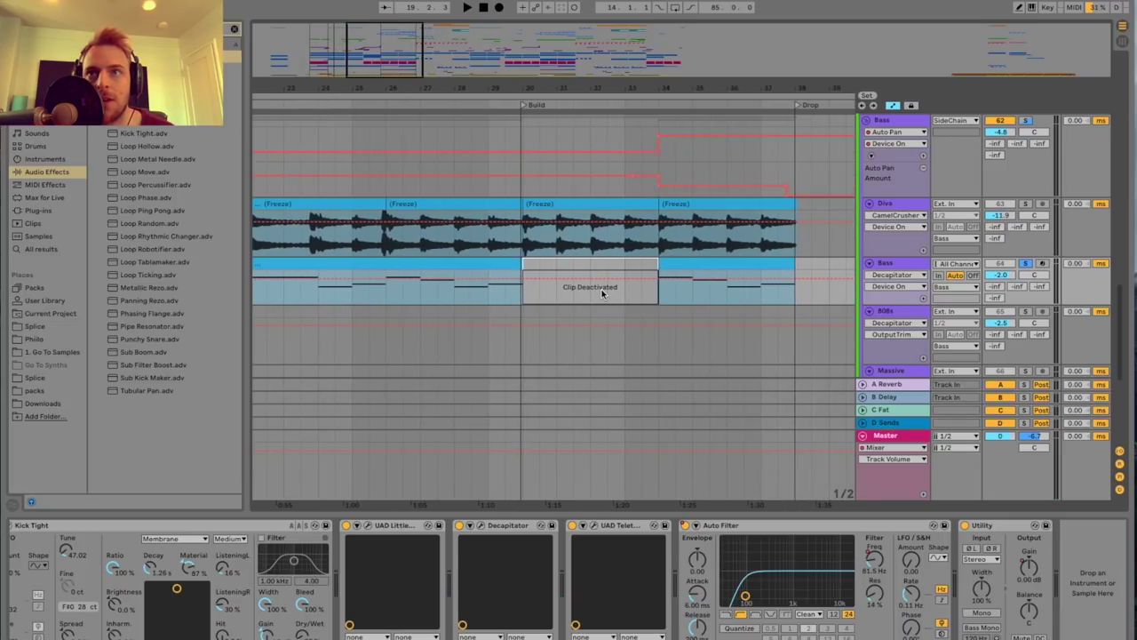
{"action": "scroll", "coordinate": [569, 295], "scroll_direction": "left", "scroll_amount": 5}
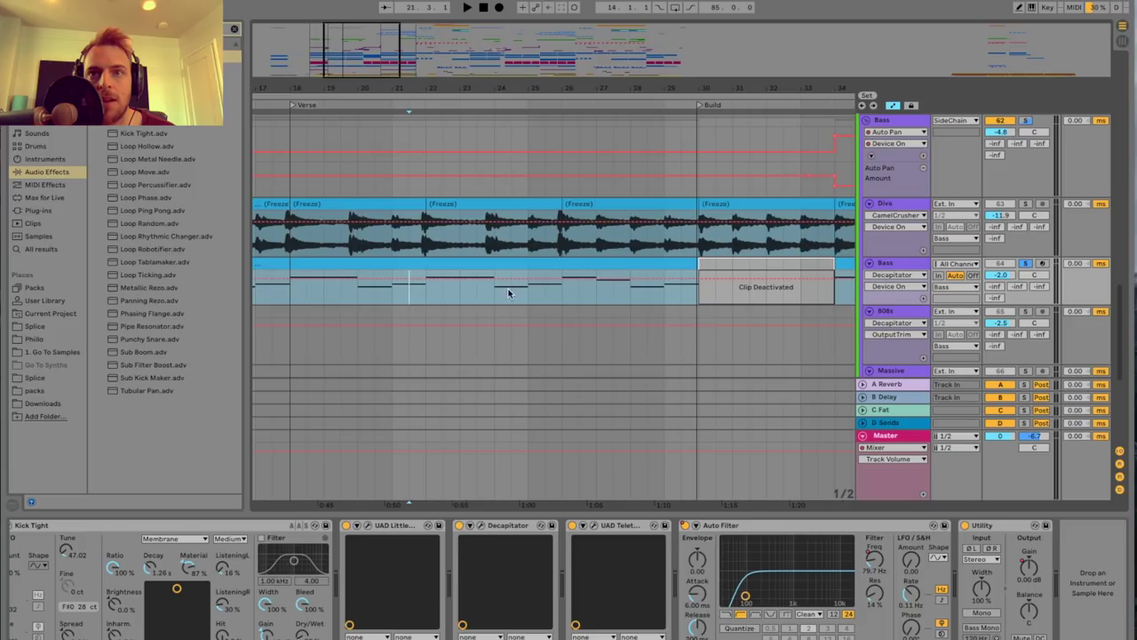
{"action": "left_click", "coordinate": [612, 293]}
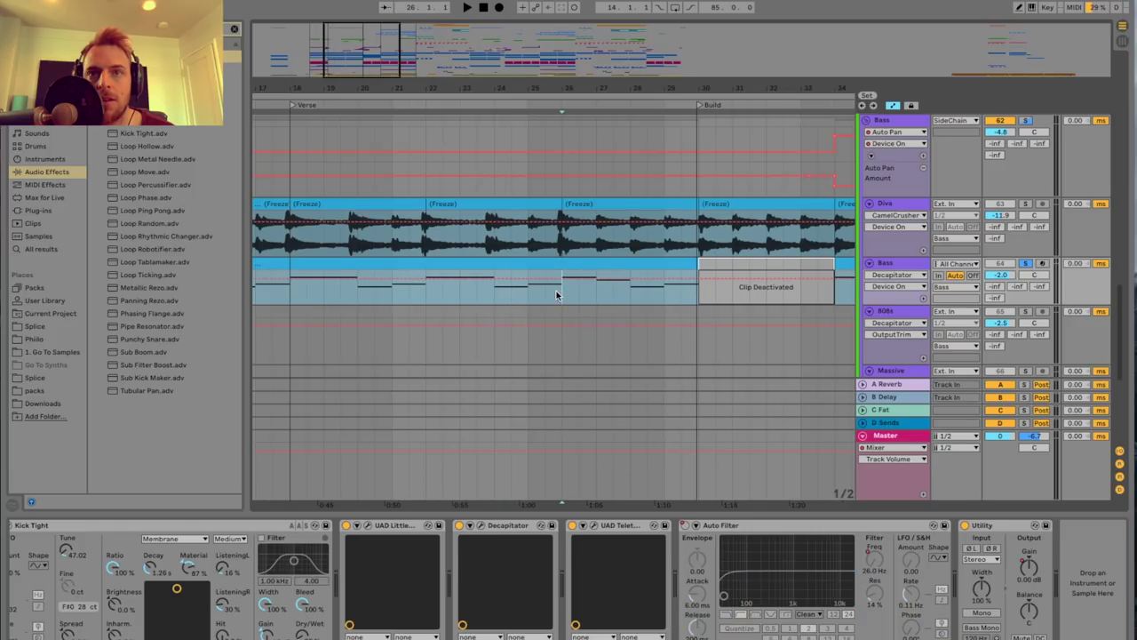
{"action": "left_click", "coordinate": [492, 295]}
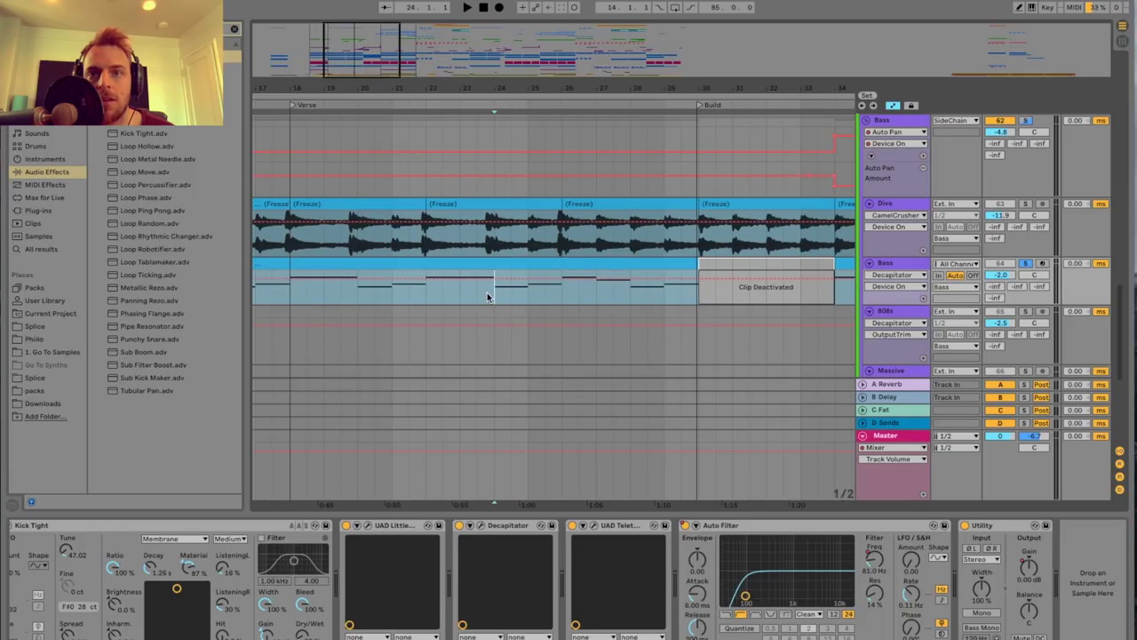
Listen from bar 26 with the Bass track unsoloed to hear the filter change in the mix, and solo it again.
{"action": "left_click", "coordinate": [561, 296]}
{"action": "key", "text": "space"}
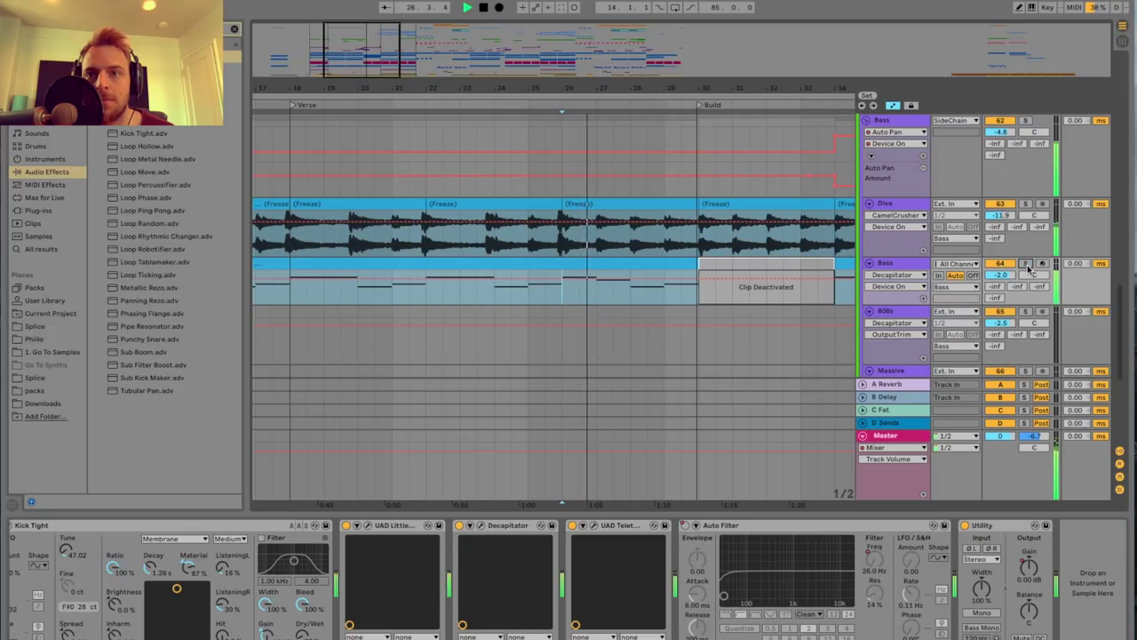
{"action": "left_click", "coordinate": [1028, 268]}
{"action": "key", "text": "space"}
Show the Diva track's effects, solo the track, and play it from the end of the Intro.
{"action": "left_click_drag", "start_coordinate": [384, 71], "coordinate": [385, 54]}
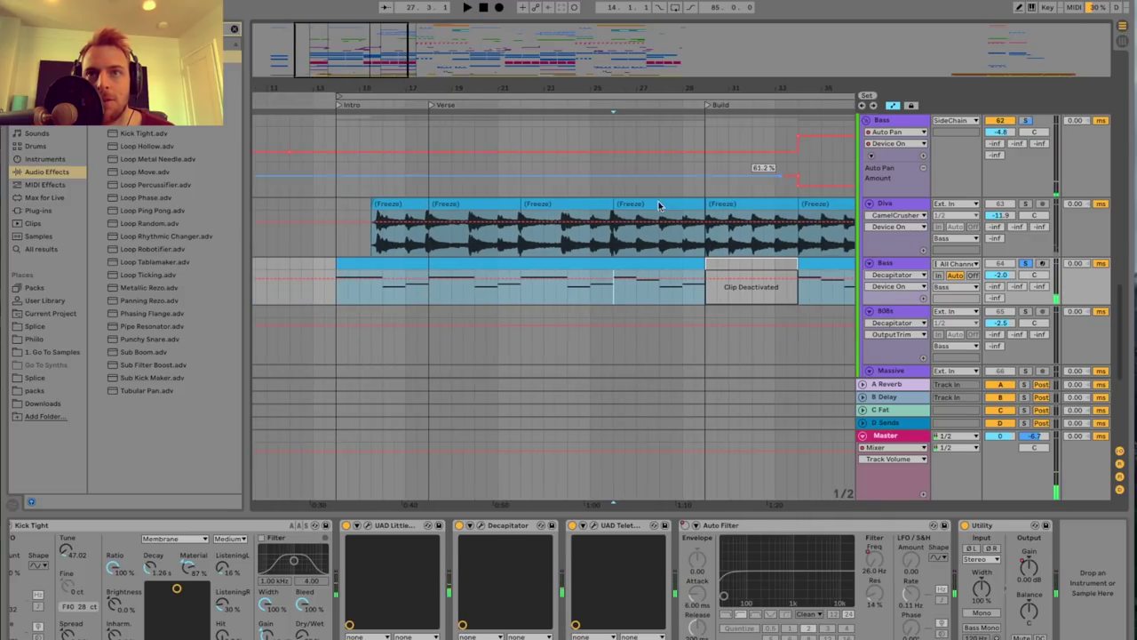
{"action": "left_click_drag", "start_coordinate": [382, 53], "coordinate": [372, 63]}
{"action": "left_click", "coordinate": [406, 251]}
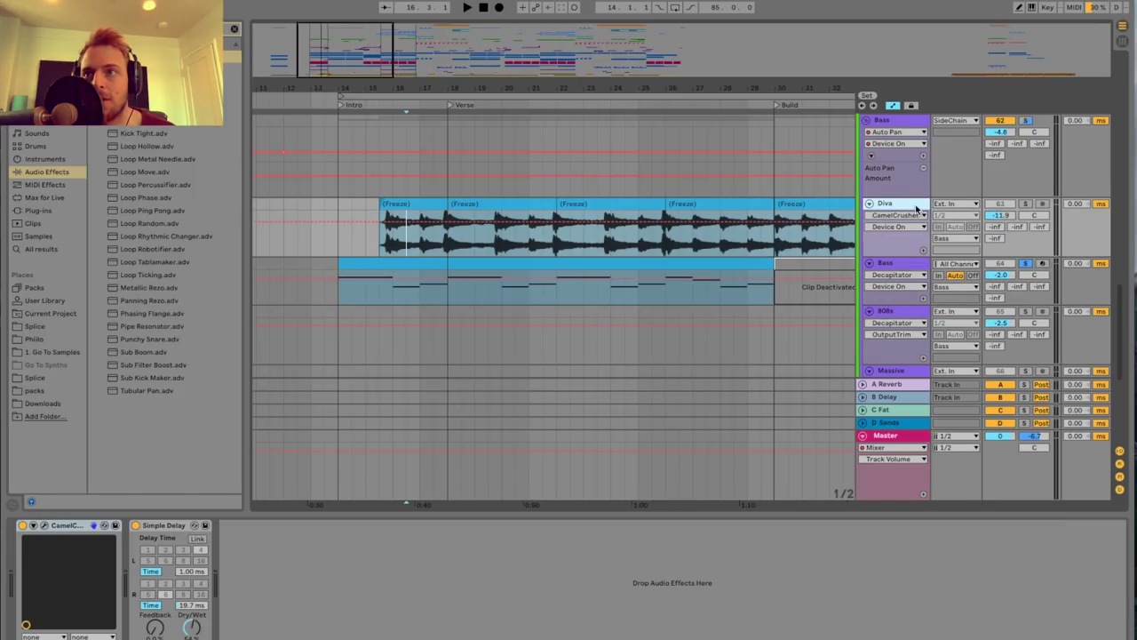
{"action": "left_click", "coordinate": [1026, 204]}
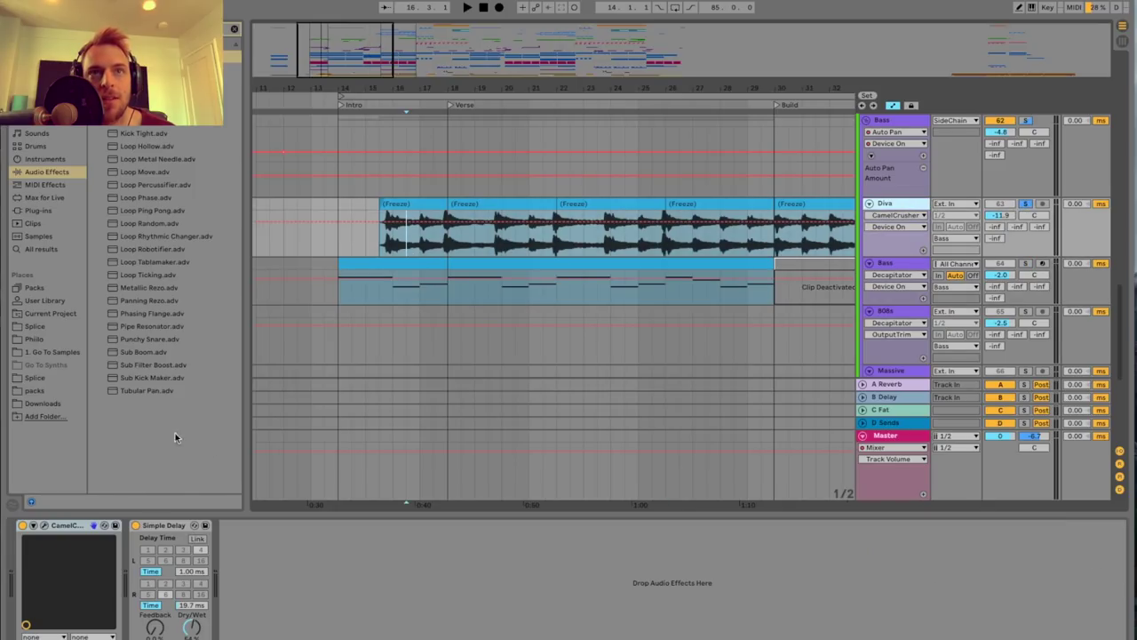
{"action": "left_click_drag", "start_coordinate": [352, 64], "coordinate": [353, 71]}
{"action": "key", "text": "space"}
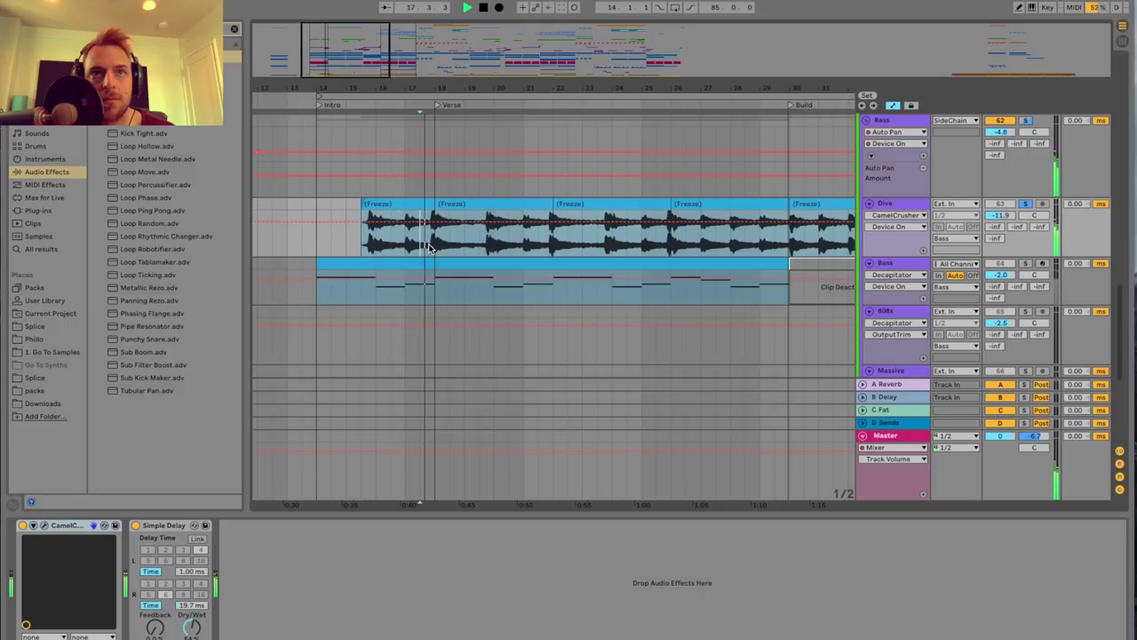
{"action": "left_click_drag", "start_coordinate": [348, 71], "coordinate": [348, 96]}
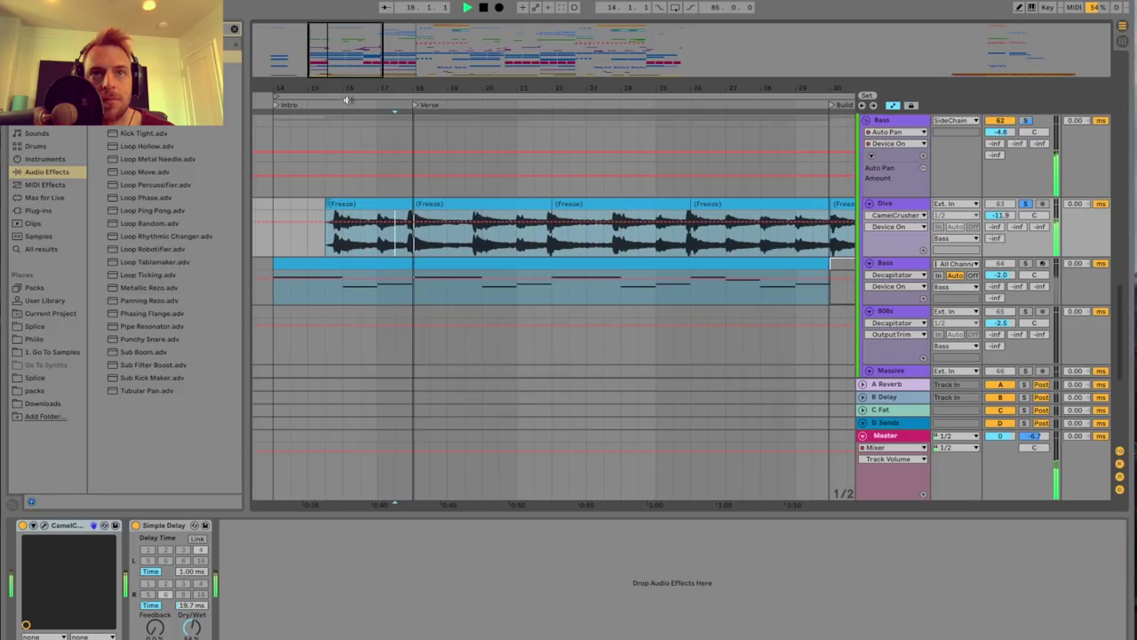
Listen to the soloed Diva track from about bar 19 of the Verse and stop playback.
{"action": "left_click", "coordinate": [470, 249]}
{"action": "key", "text": "space"}
{"action": "key", "text": "space"}
{"action": "left_click_drag", "start_coordinate": [352, 57], "coordinate": [352, 65]}
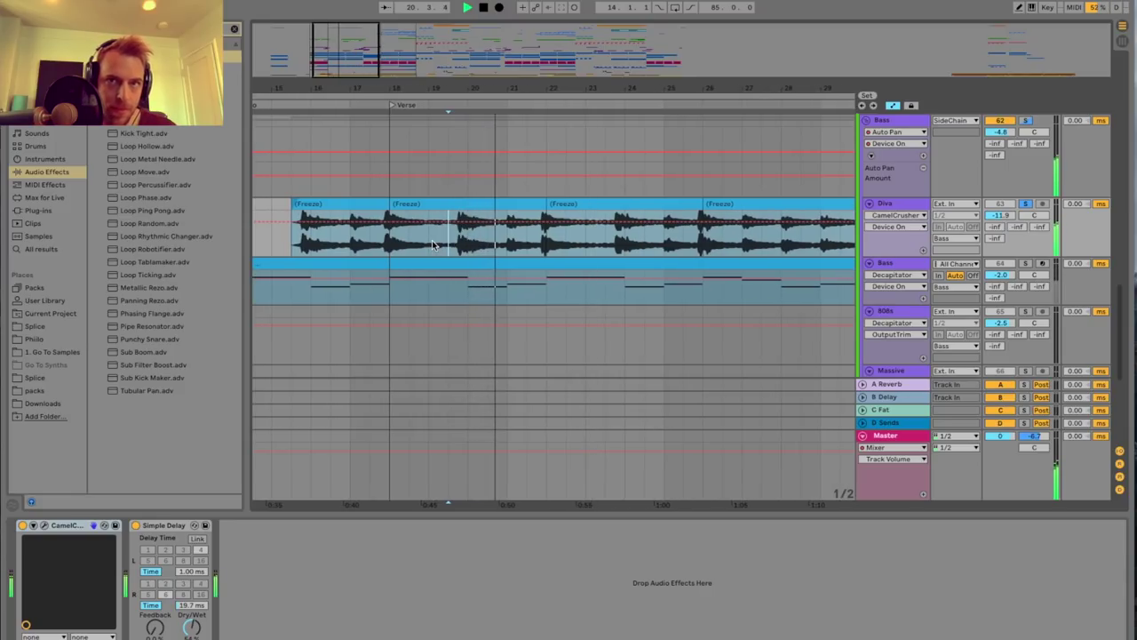
{"action": "key", "text": "space"}
{"action": "left_click_drag", "start_coordinate": [352, 85], "coordinate": [381, 82]}
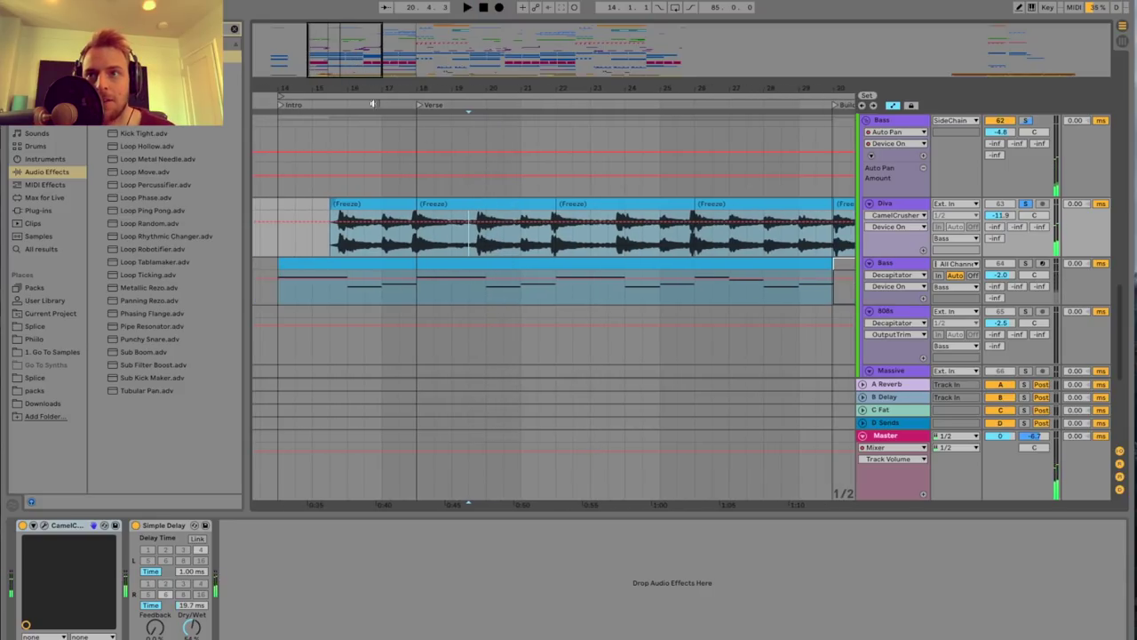
Open CamelCrusher on the Diva track, compare the sound with the device toggled during playback, and close its window.
{"action": "left_click", "coordinate": [885, 208]}
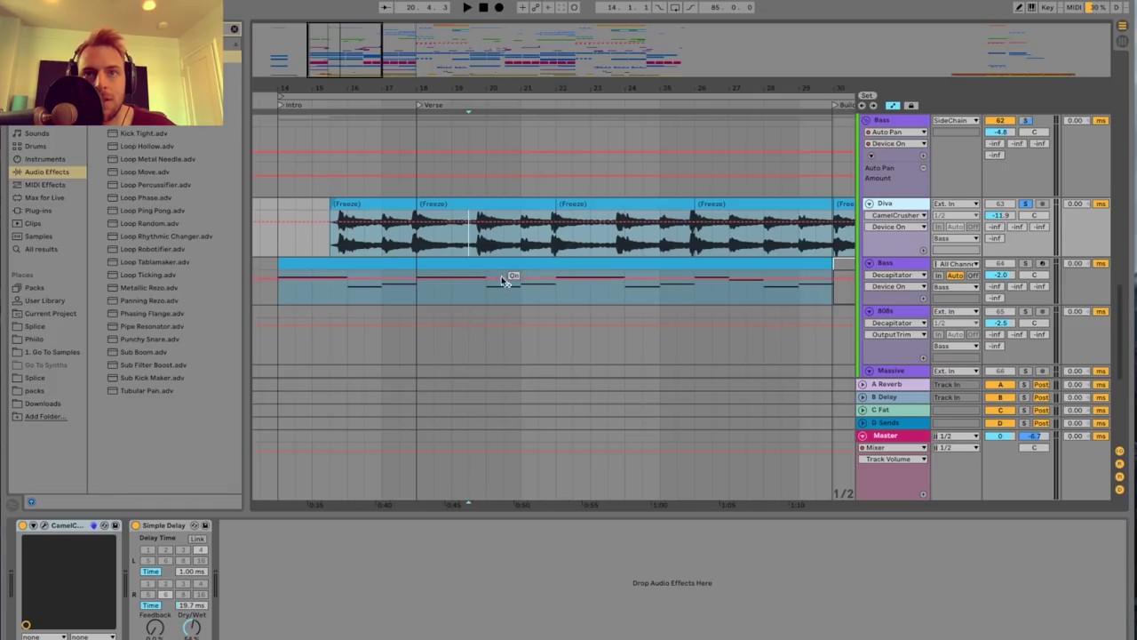
{"action": "left_click", "coordinate": [181, 526]}
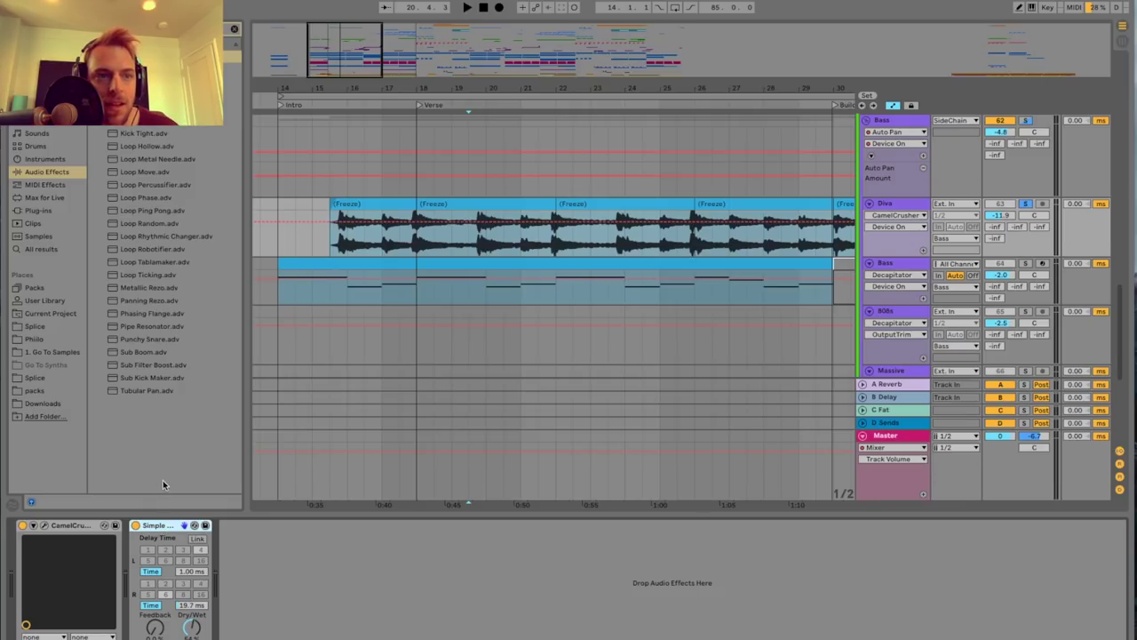
{"action": "left_click", "coordinate": [45, 525]}
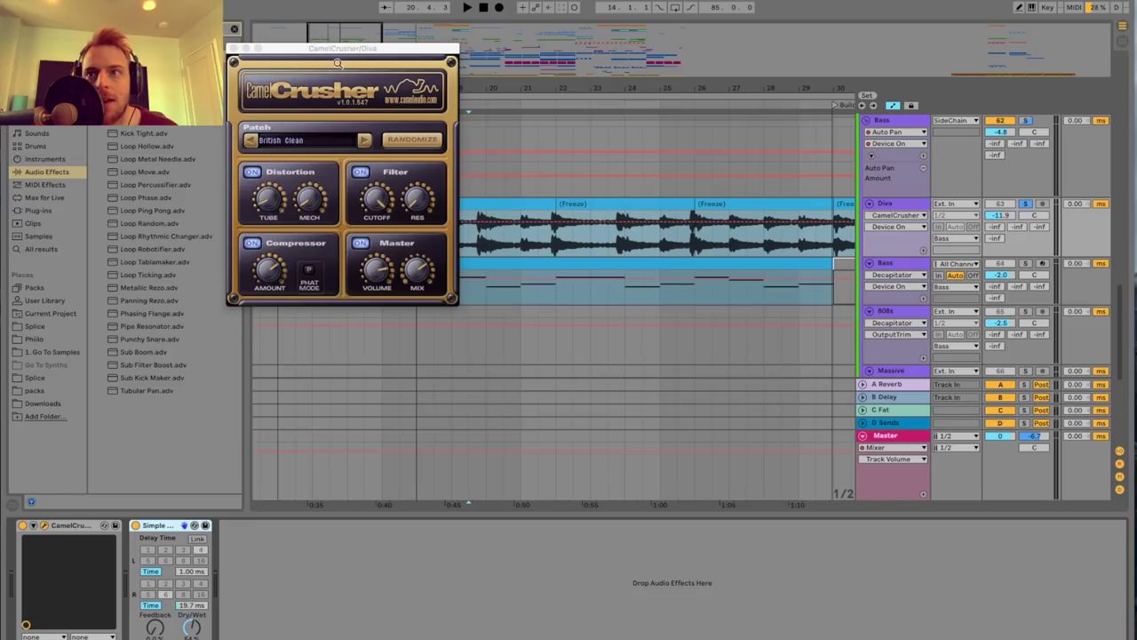
{"action": "left_click", "coordinate": [360, 171]}
{"action": "key", "text": "space"}
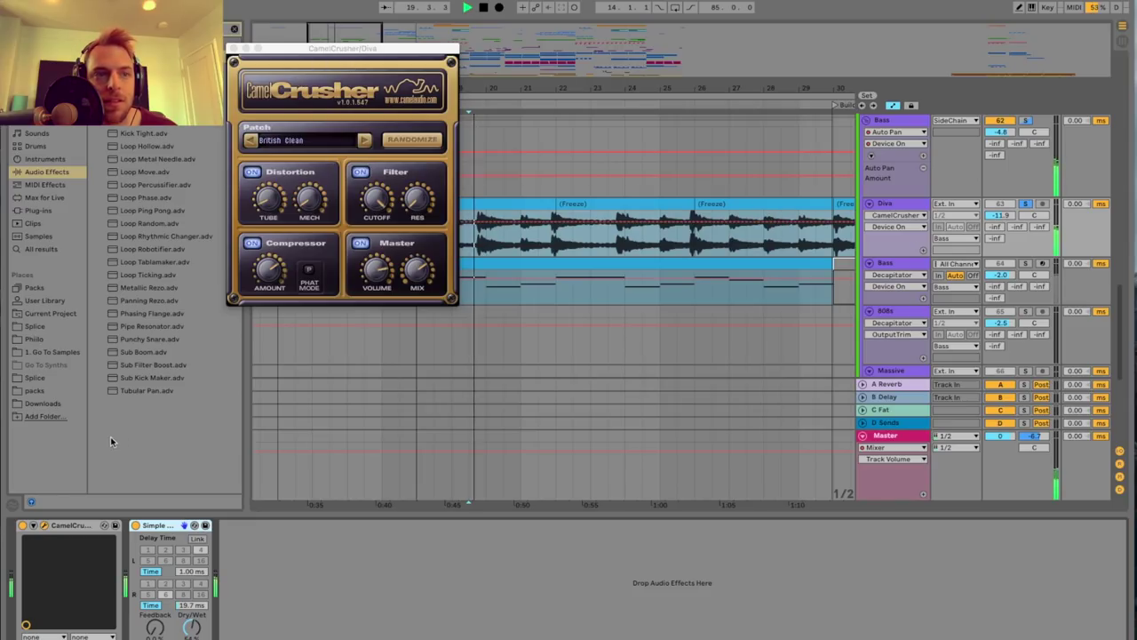
{"action": "left_click", "coordinate": [22, 525]}
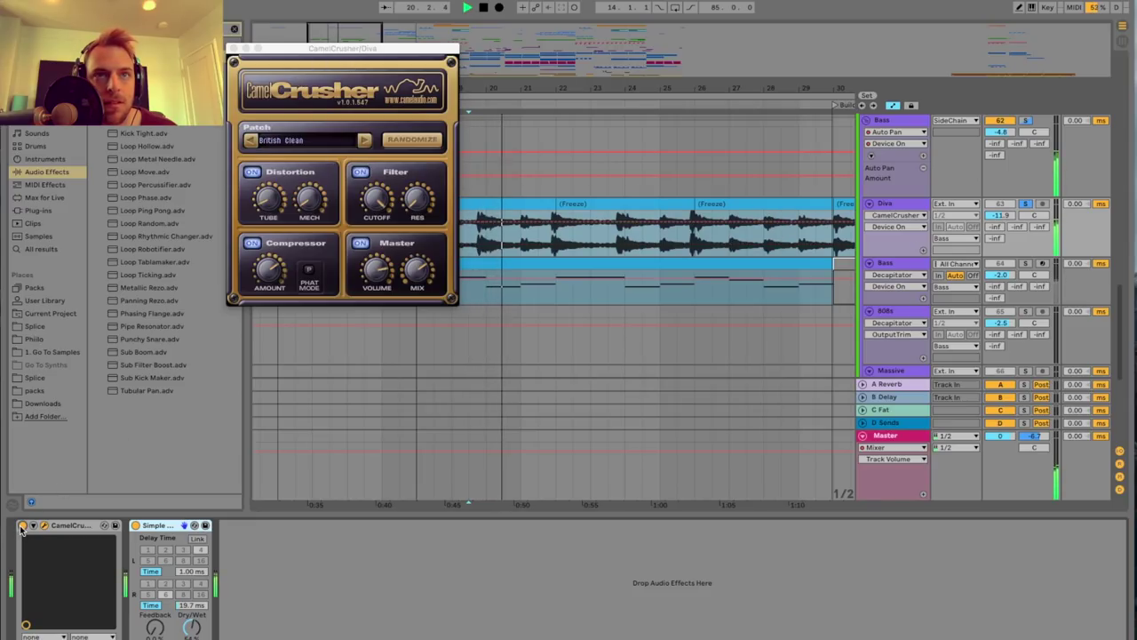
{"action": "left_click", "coordinate": [232, 49]}
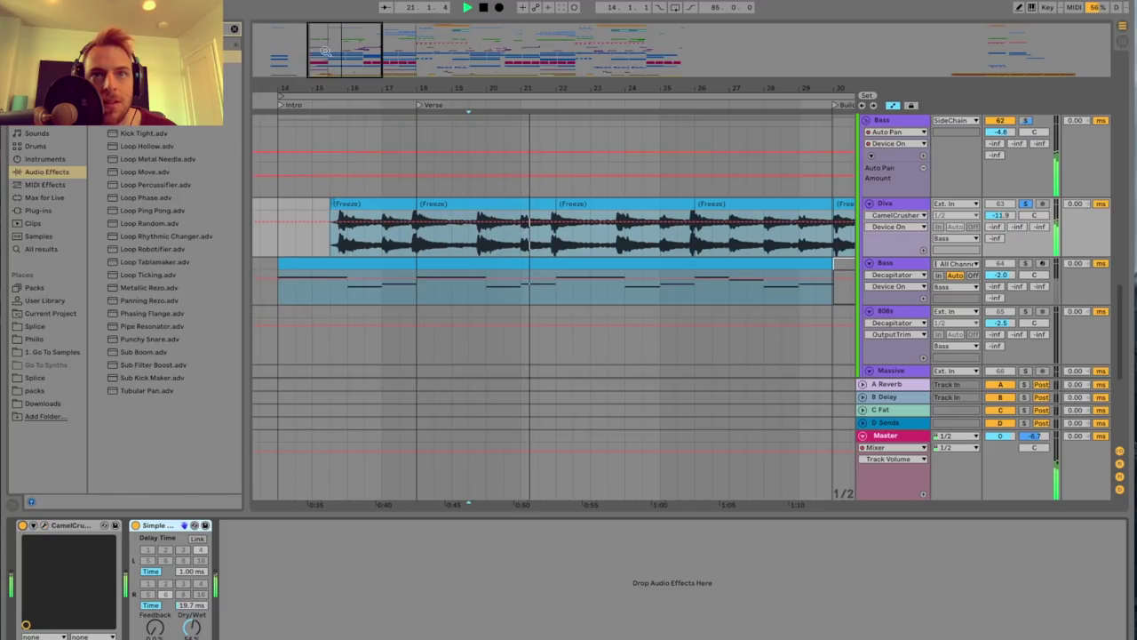
Unsolo the Diva track and listen to the full mix from bar 42 of the Drop, where the 808 clips begin.
{"action": "scroll", "coordinate": [524, 229], "scroll_direction": "down", "scroll_amount": 2}
{"action": "key", "text": "space"}
{"action": "scroll", "coordinate": [508, 235], "scroll_direction": "right", "scroll_amount": 3}
{"action": "scroll", "coordinate": [504, 235], "scroll_direction": "right", "scroll_amount": 5}
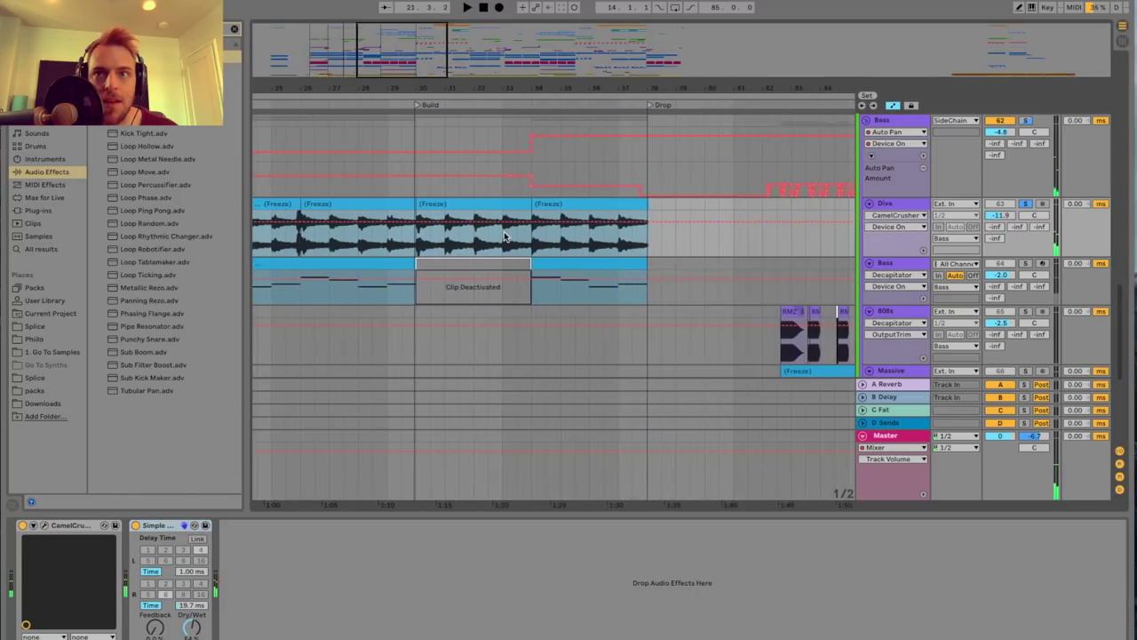
{"action": "scroll", "coordinate": [507, 231], "scroll_direction": "down", "scroll_amount": 2}
{"action": "scroll", "coordinate": [507, 232], "scroll_direction": "right", "scroll_amount": 2}
{"action": "scroll", "coordinate": [507, 233], "scroll_direction": "right", "scroll_amount": 1}
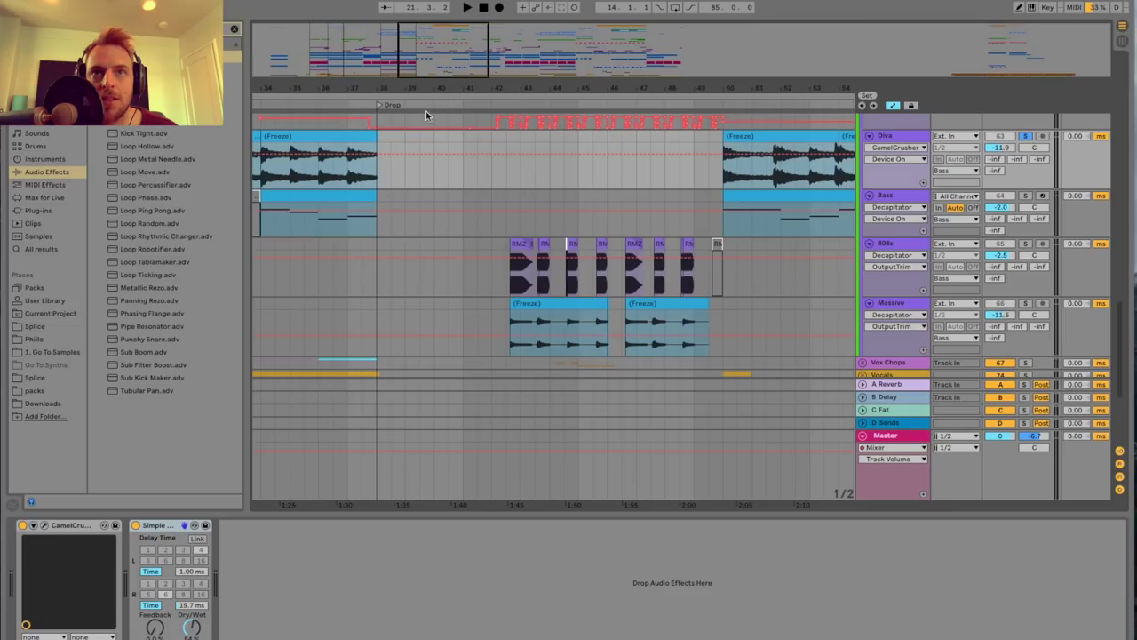
{"action": "scroll", "coordinate": [524, 217], "scroll_direction": "up", "scroll_amount": 2}
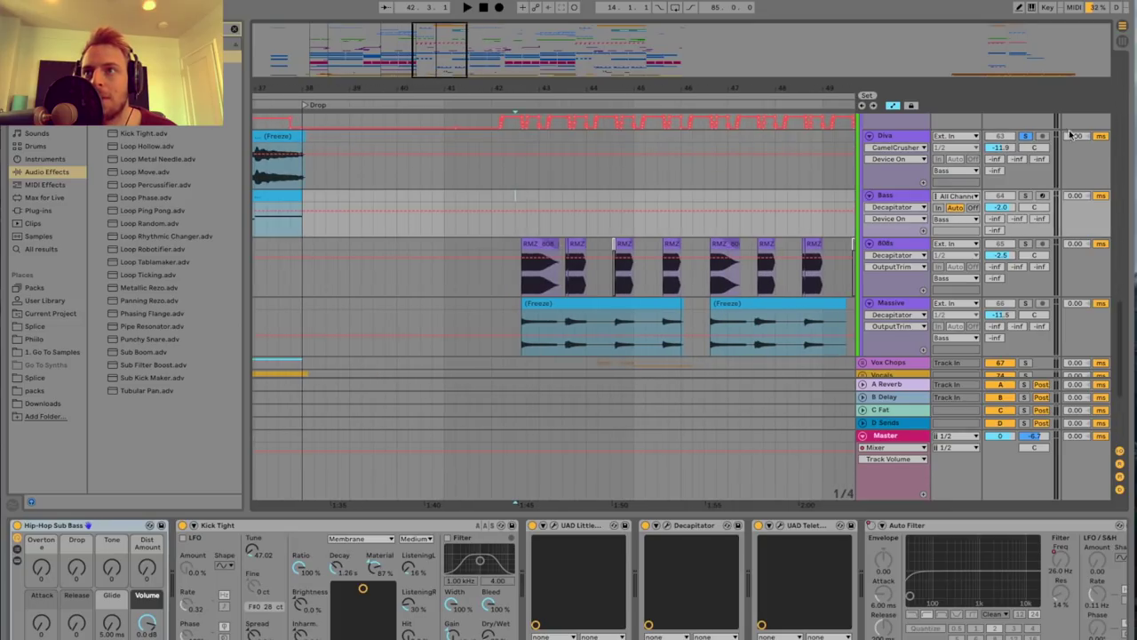
{"action": "key", "text": "space"}
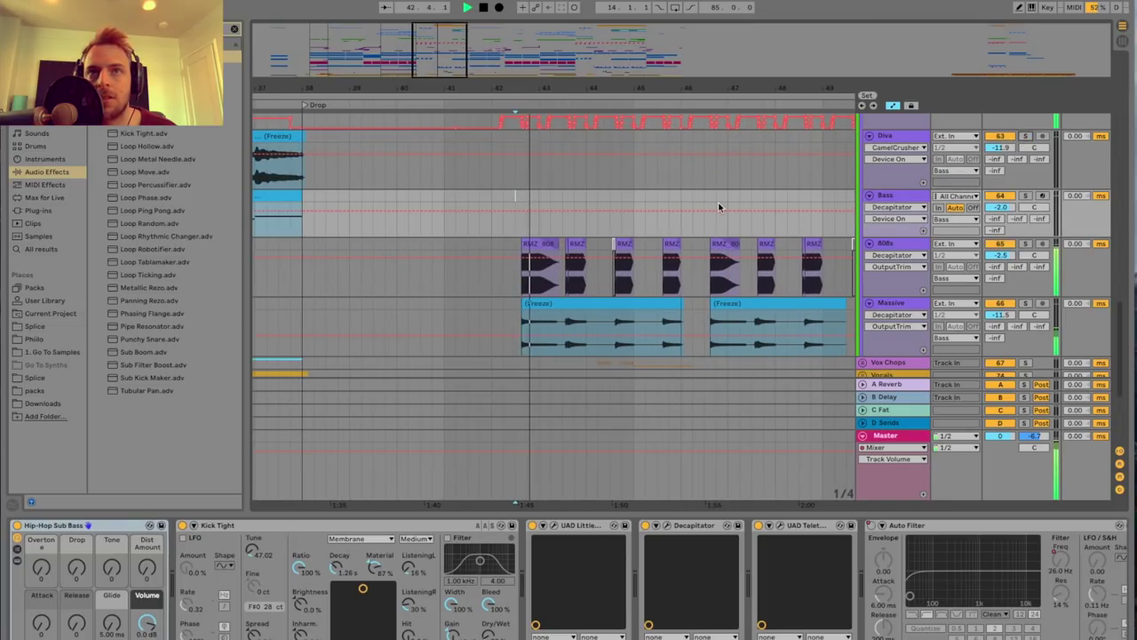
{"action": "left_click_drag", "start_coordinate": [594, 88], "coordinate": [593, 100]}
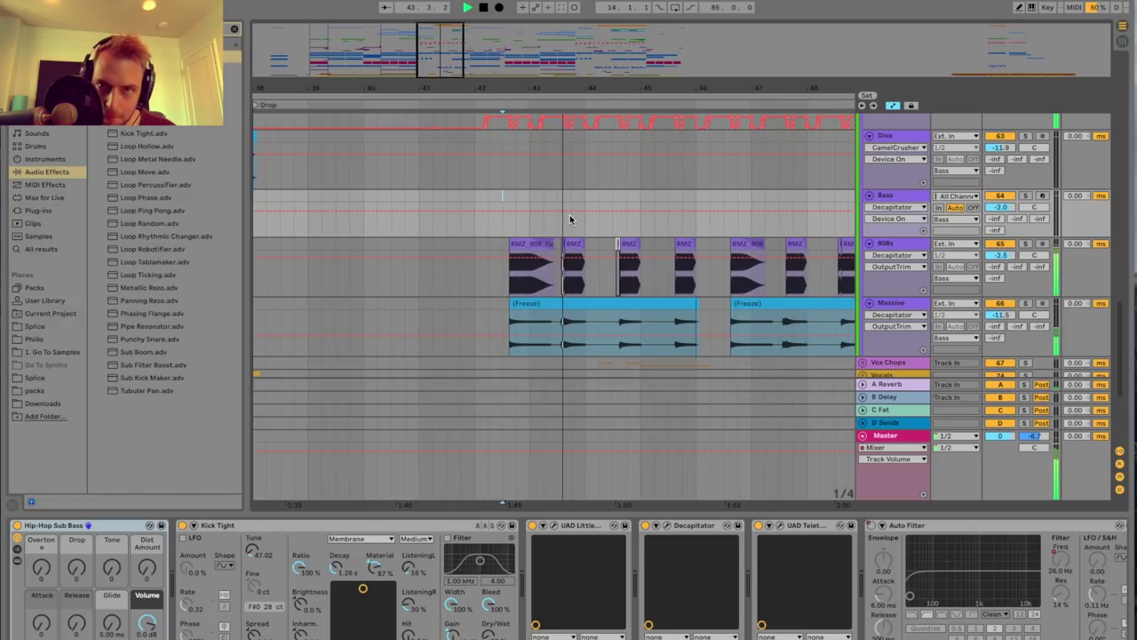
{"action": "left_click_drag", "start_coordinate": [560, 88], "coordinate": [486, 102]}
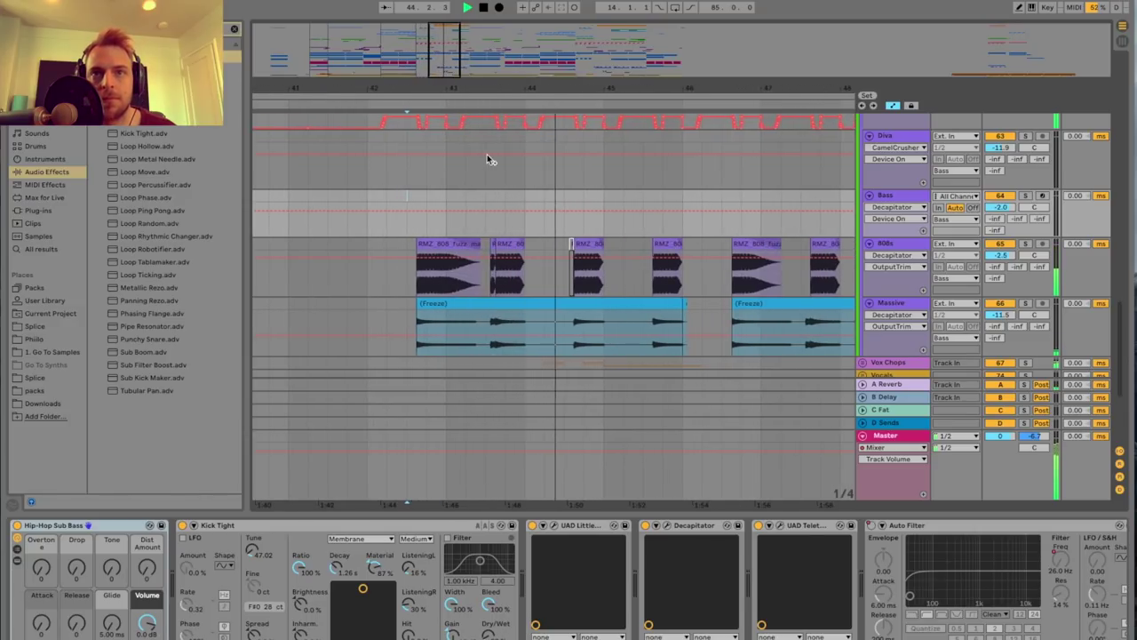
{"action": "key", "text": "space"}
Show the 808s track's effects, solo the track, and play it from its first clip in the Drop.
{"action": "left_click_drag", "start_coordinate": [447, 53], "coordinate": [448, 58]}
{"action": "left_click", "coordinate": [398, 285]}
{"action": "left_click", "coordinate": [943, 250]}
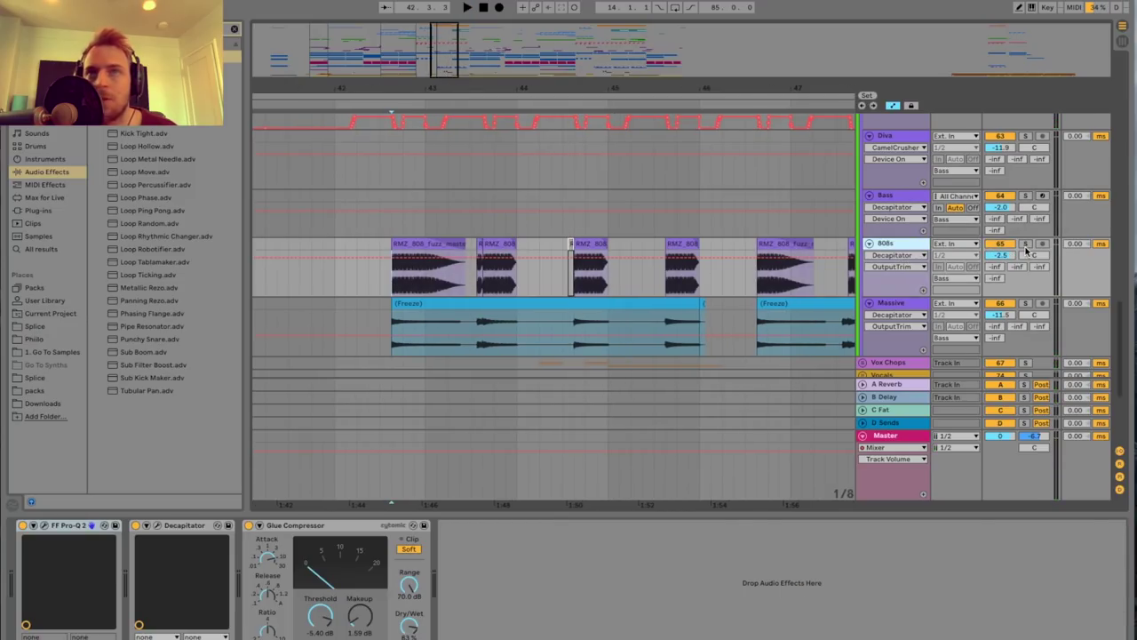
{"action": "left_click", "coordinate": [1026, 245]}
{"action": "left_click_drag", "start_coordinate": [453, 68], "coordinate": [453, 78]}
{"action": "key", "text": "space"}
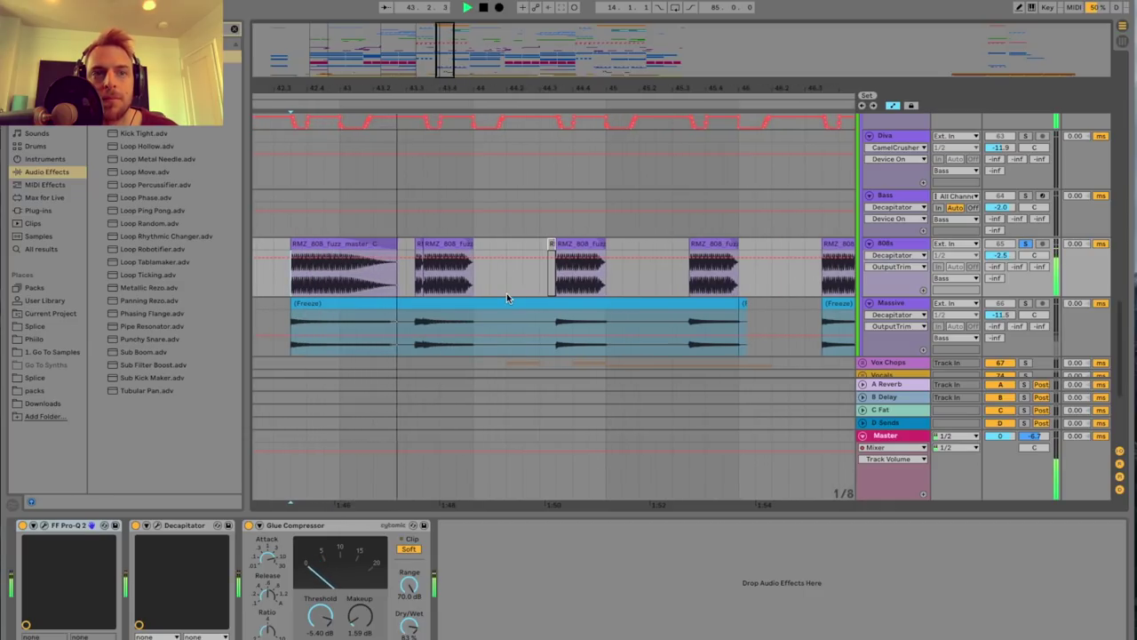
{"action": "key", "text": "space"}
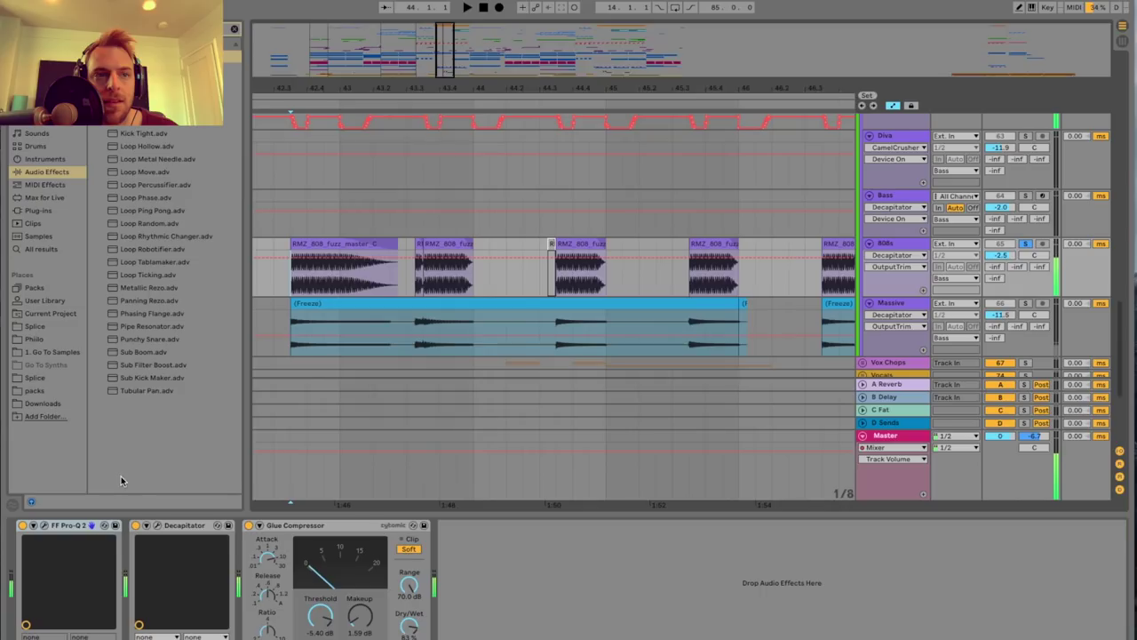
Open FF Pro-Q 2 on the 808s track, inspect its low-frequency boost, and close it.
{"action": "left_click", "coordinate": [46, 527]}
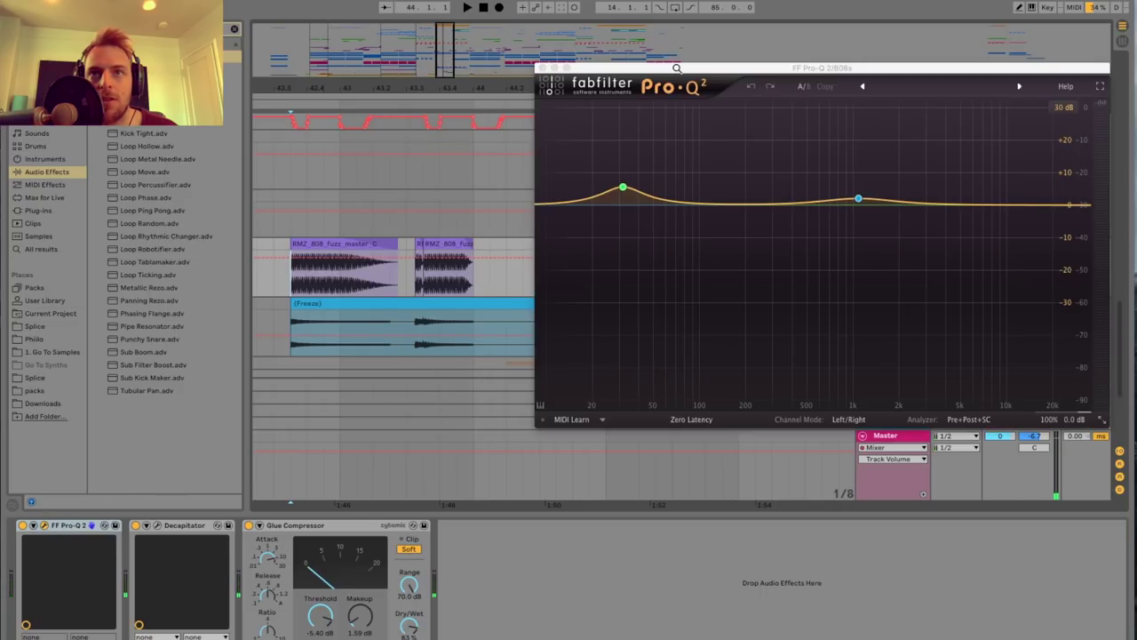
{"action": "left_click_drag", "start_coordinate": [677, 68], "coordinate": [613, 61]}
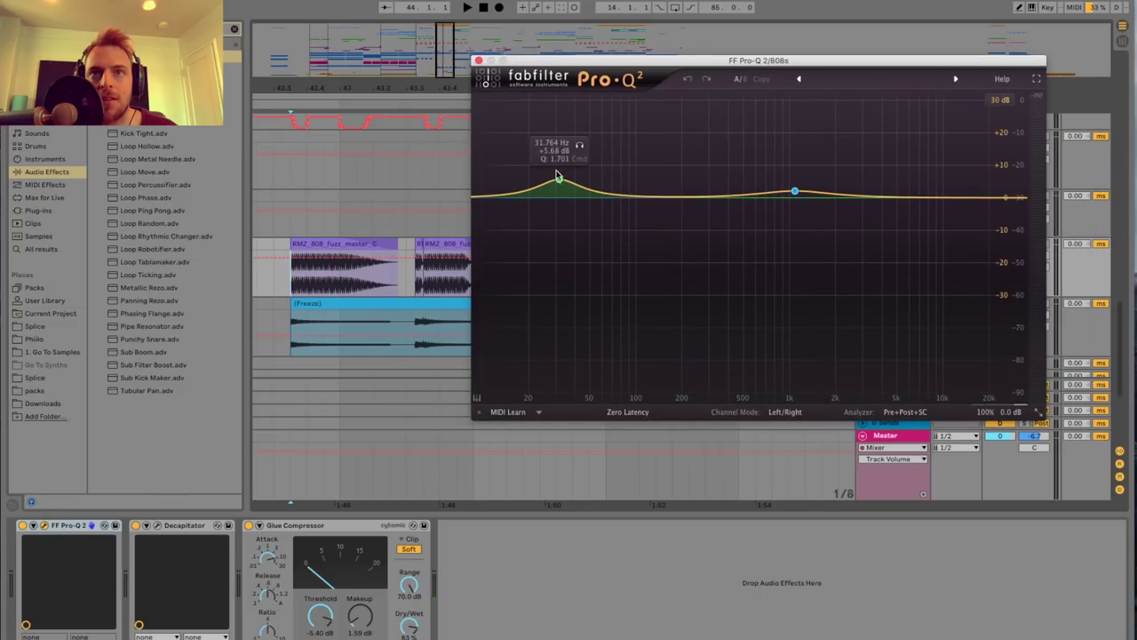
{"action": "left_click", "coordinate": [478, 60]}
Open Decapitator on the 808s track, play a short passage to audition the distortion, and close the plug-in.
{"action": "left_click", "coordinate": [157, 526]}
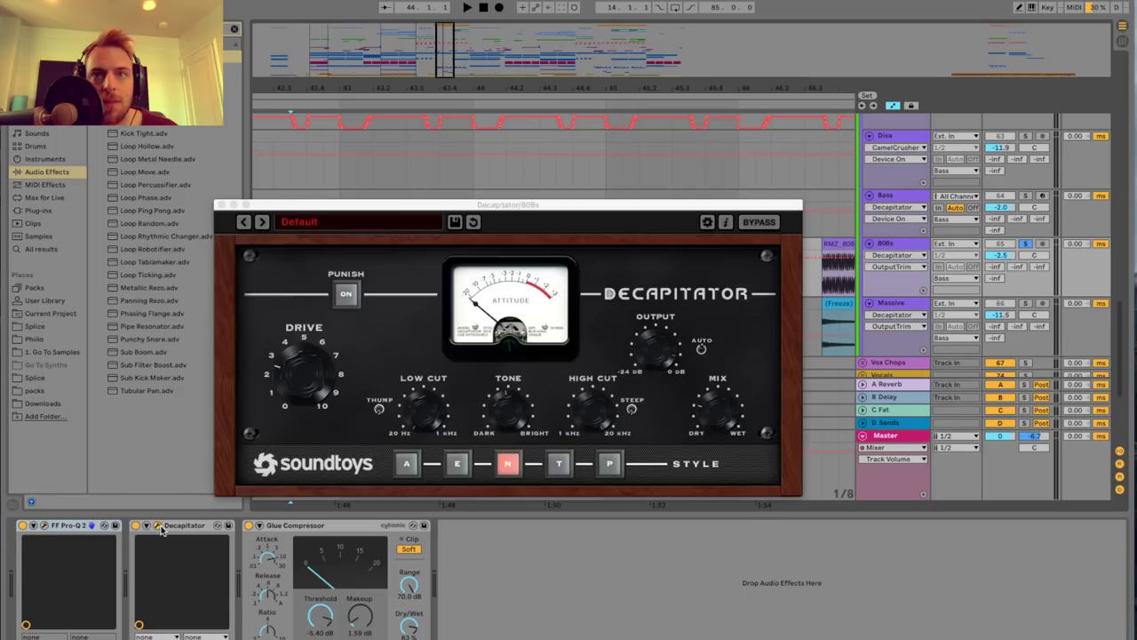
{"action": "left_click_drag", "start_coordinate": [609, 209], "coordinate": [711, 269]}
{"action": "left_click", "coordinate": [137, 529]}
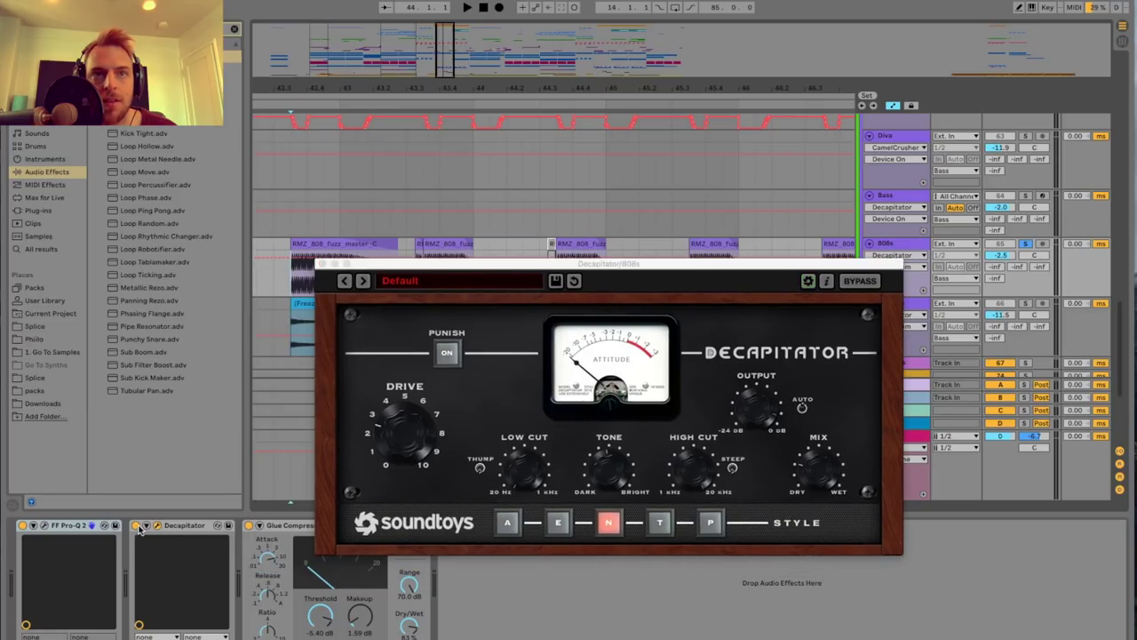
{"action": "key", "text": "space"}
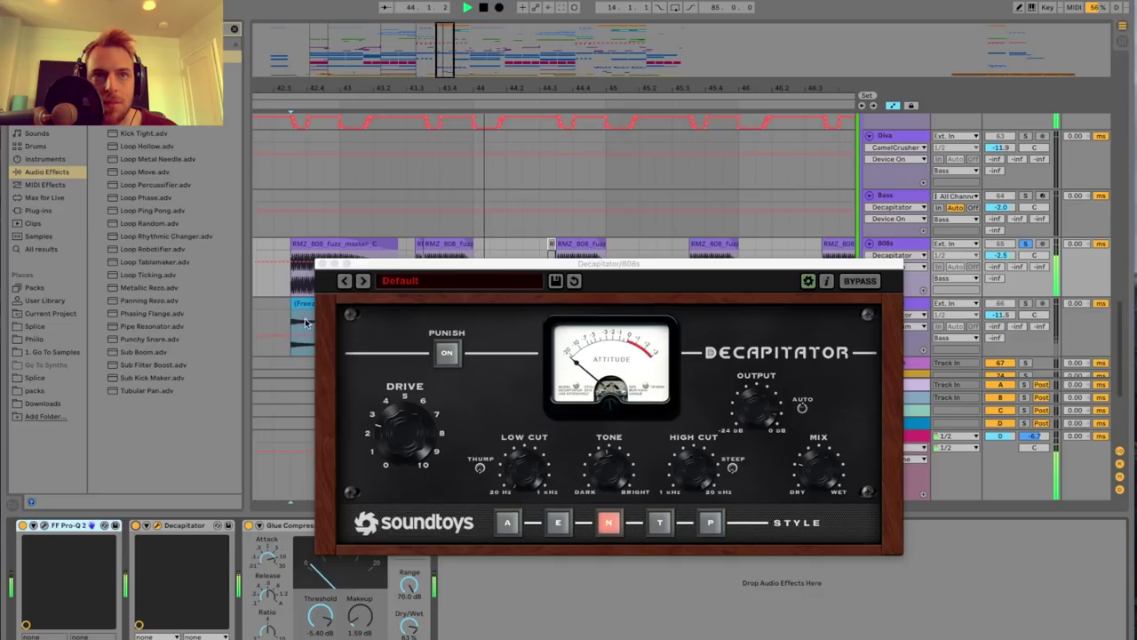
{"action": "key", "text": "space"}
{"action": "left_click", "coordinate": [321, 263]}
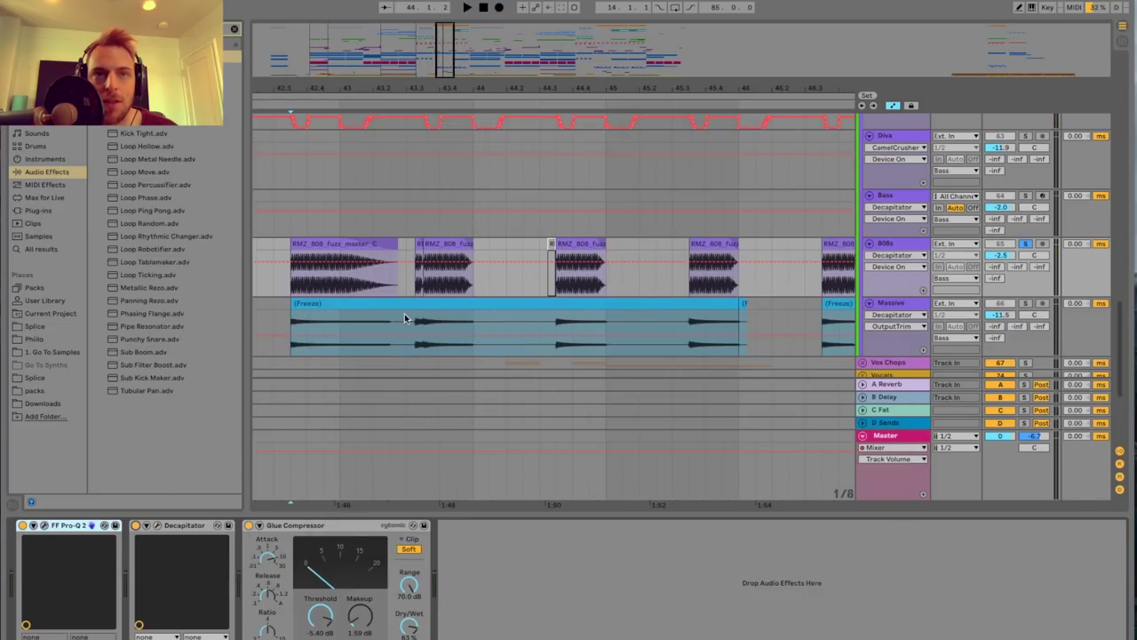
Open the first 808 clip and display the full dip in its Transpose envelope.
{"action": "double_click", "coordinate": [369, 247]}
{"action": "left_click", "coordinate": [40, 637]}
{"action": "left_click", "coordinate": [241, 376]}
{"action": "left_click", "coordinate": [254, 395]}
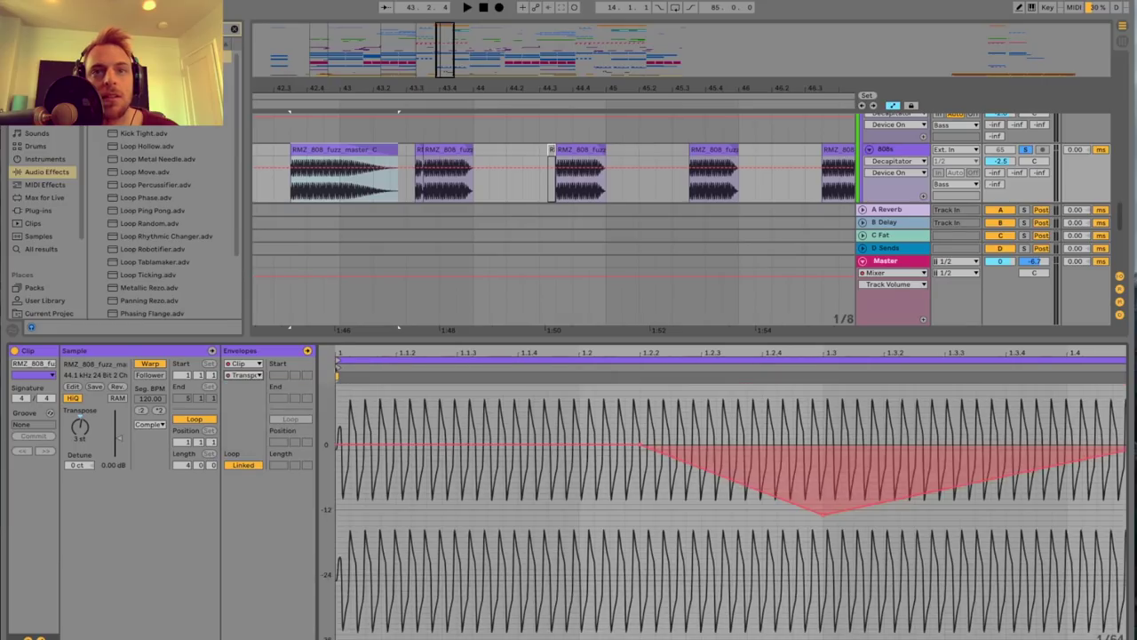
{"action": "left_click_drag", "start_coordinate": [442, 348], "coordinate": [420, 359]}
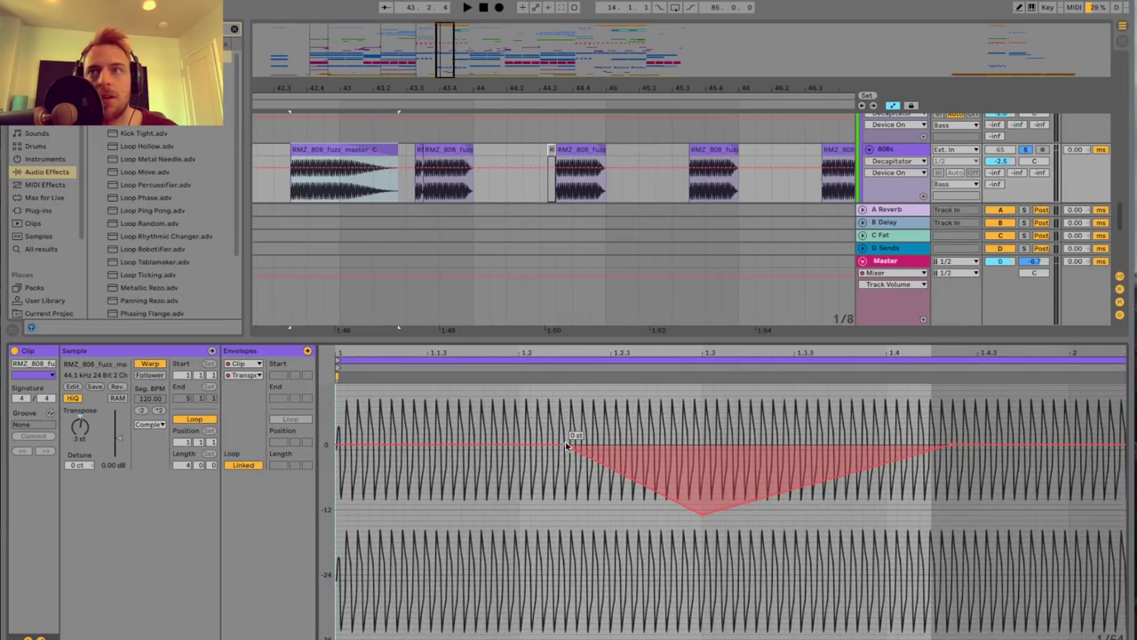
Play the first 808 clip soloed, and replay it with the 808s track unsoloed.
{"action": "key", "text": "space"}
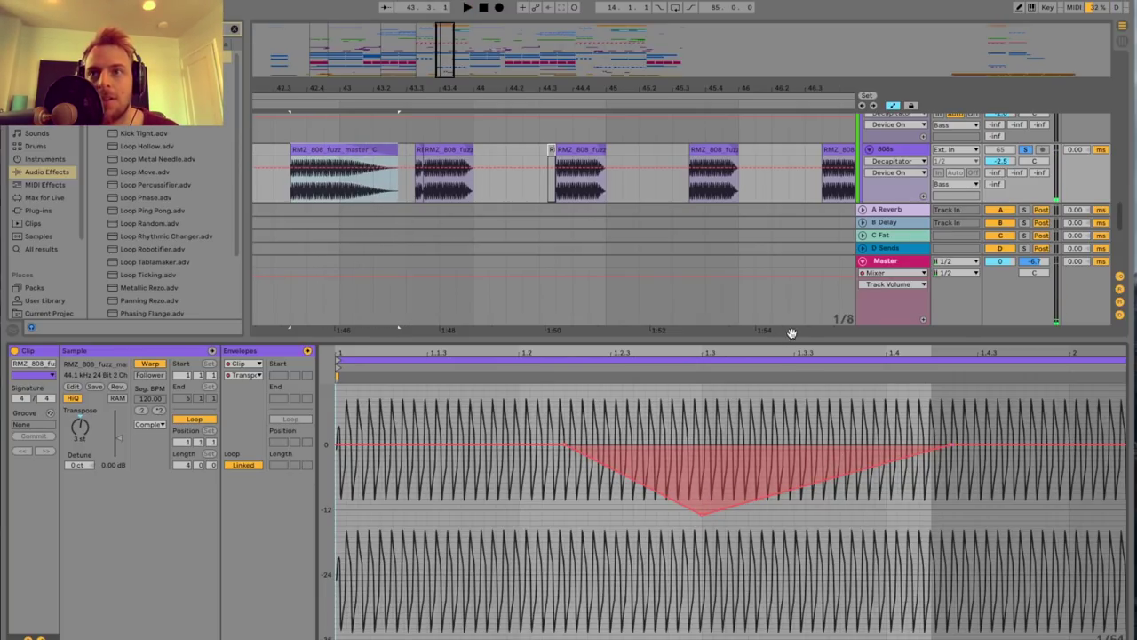
{"action": "key", "text": "space"}
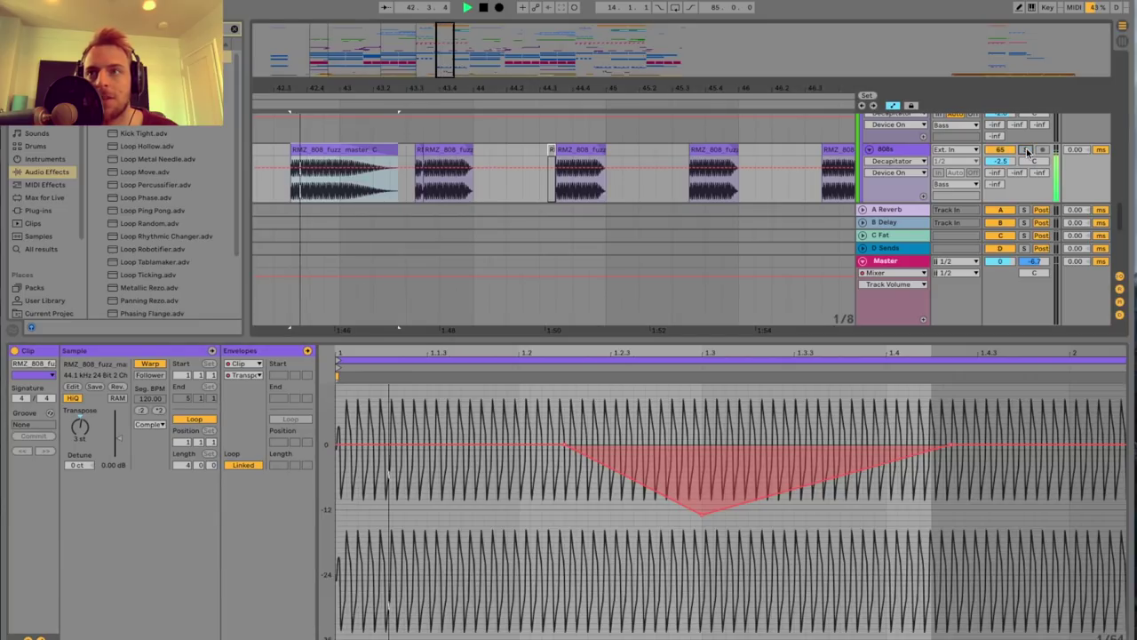
{"action": "key", "text": "space"}
Show the Massive track's effects, solo the track, and play it from its first clip in the Drop.
{"action": "left_click", "coordinate": [885, 340]}
{"action": "scroll", "coordinate": [382, 246], "scroll_direction": "left", "scroll_amount": 3}
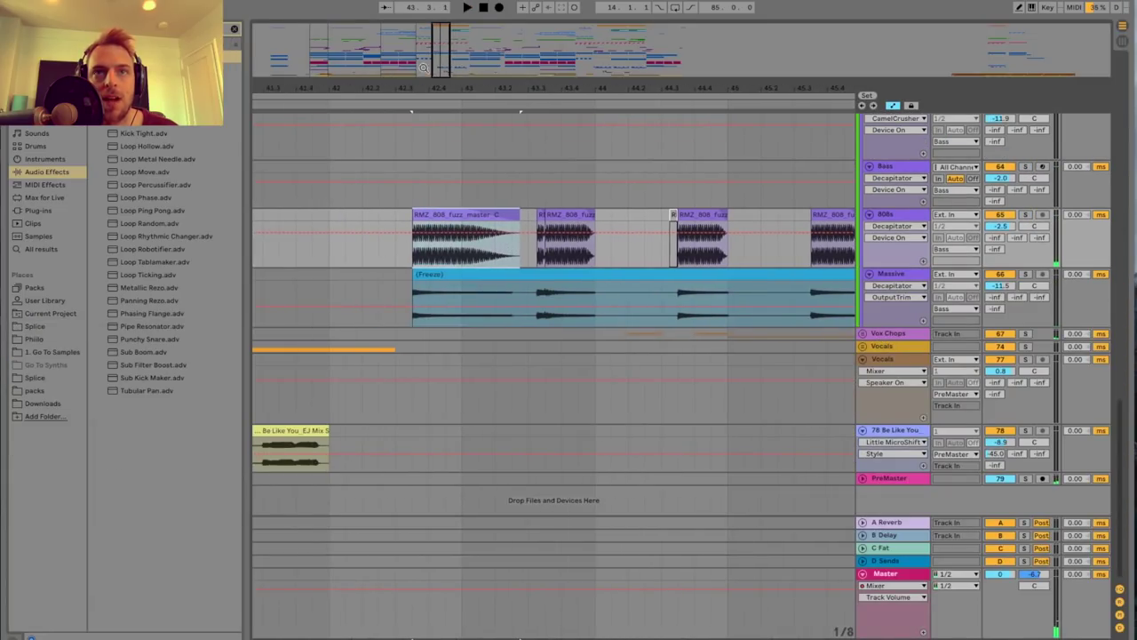
{"action": "left_click_drag", "start_coordinate": [436, 68], "coordinate": [436, 63]}
{"action": "double_click", "coordinate": [916, 276]}
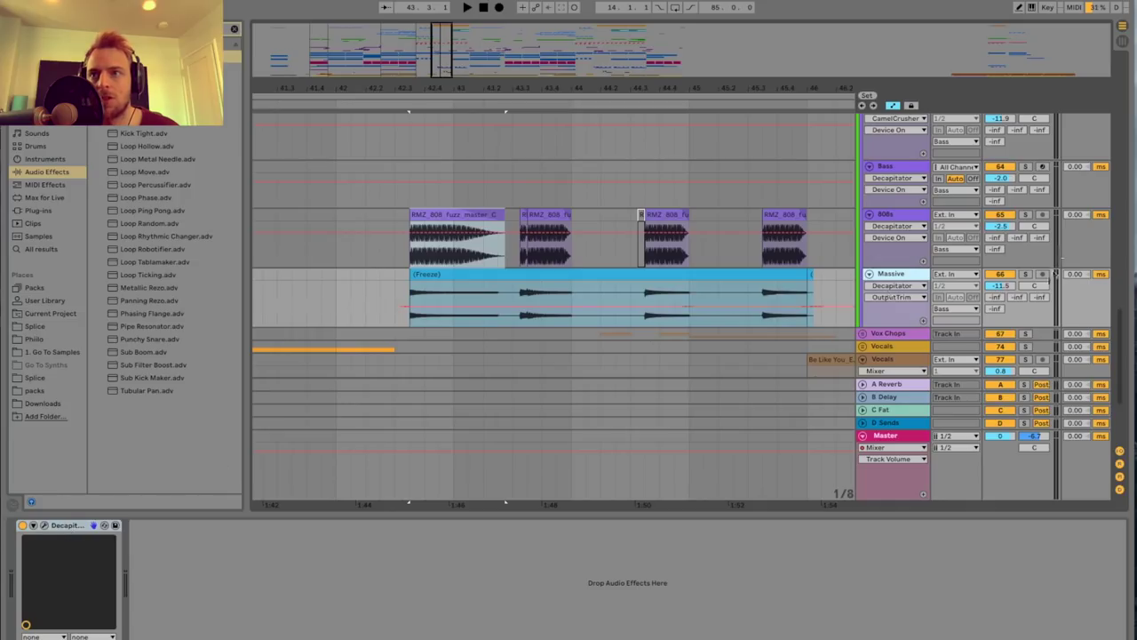
{"action": "left_click", "coordinate": [1028, 275]}
{"action": "left_click_drag", "start_coordinate": [447, 62], "coordinate": [448, 66]}
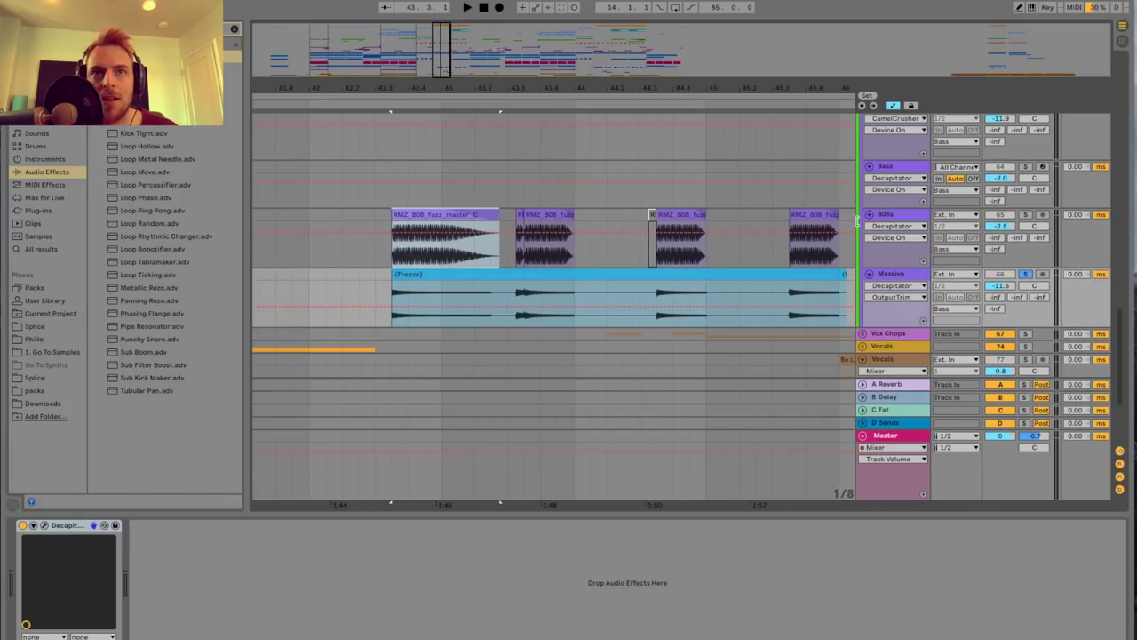
{"action": "left_click_drag", "start_coordinate": [448, 72], "coordinate": [447, 76]}
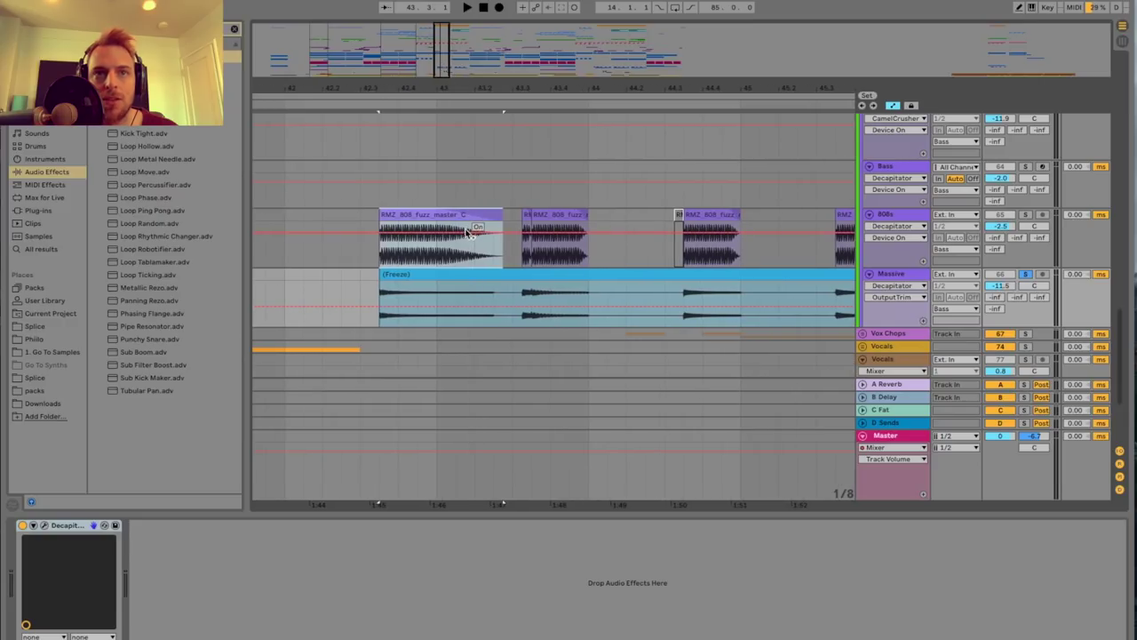
{"action": "left_click", "coordinate": [379, 292]}
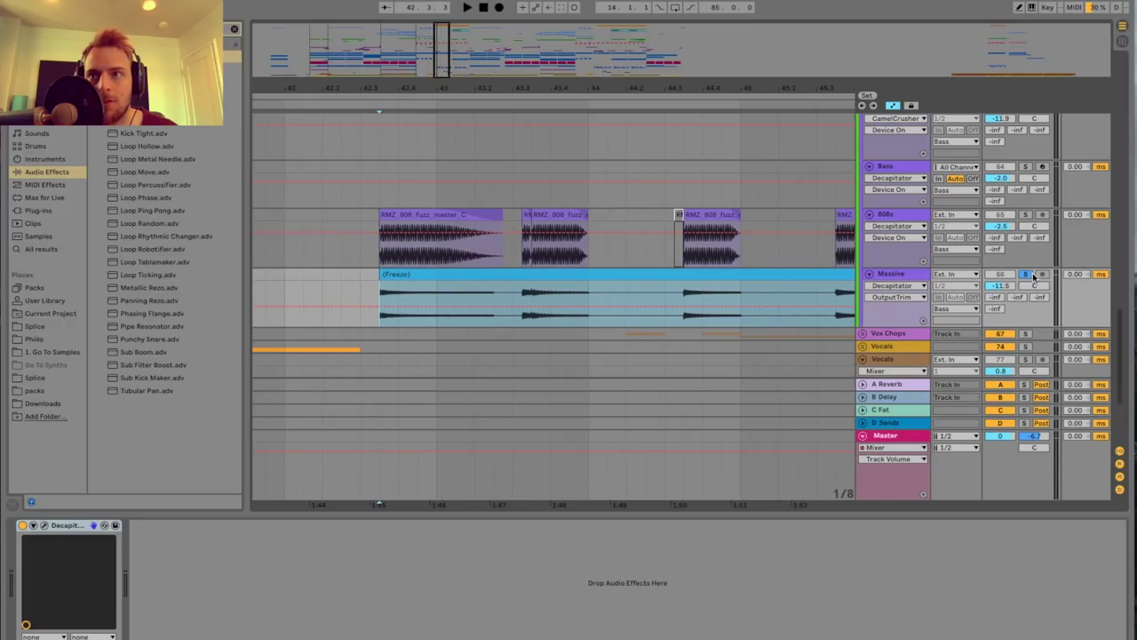
{"action": "key", "text": "space"}
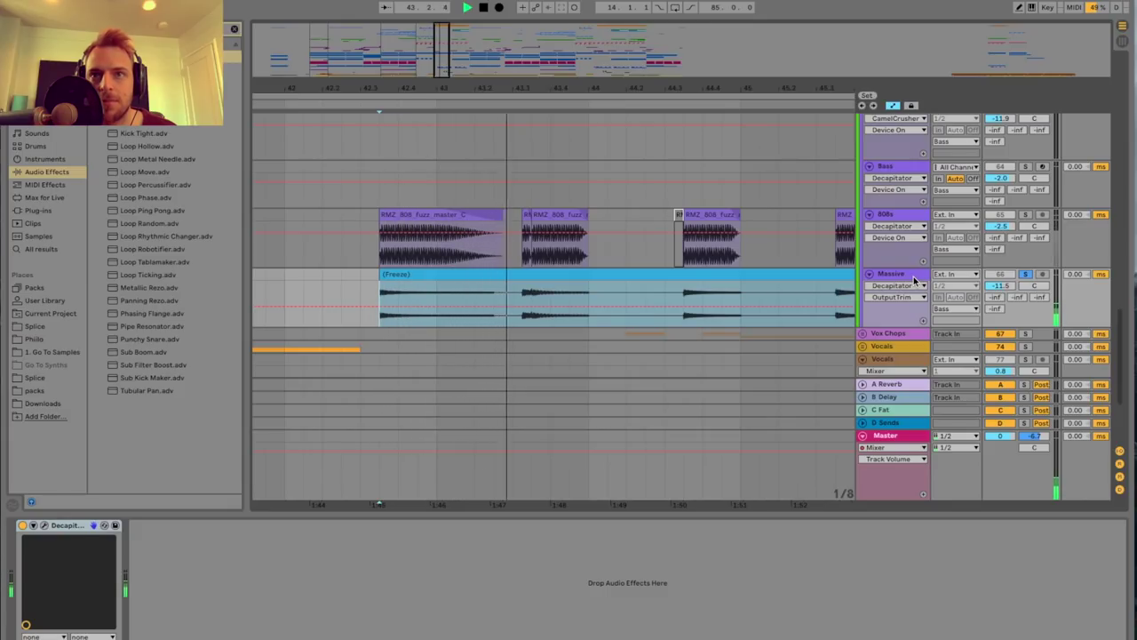
{"action": "key", "text": "space"}
Show and close Decapitator on the Massive track, and play the soloed track again with more of the Drop in view.
{"action": "left_click", "coordinate": [41, 527]}
{"action": "left_click", "coordinate": [41, 528]}
{"action": "key", "text": "space"}
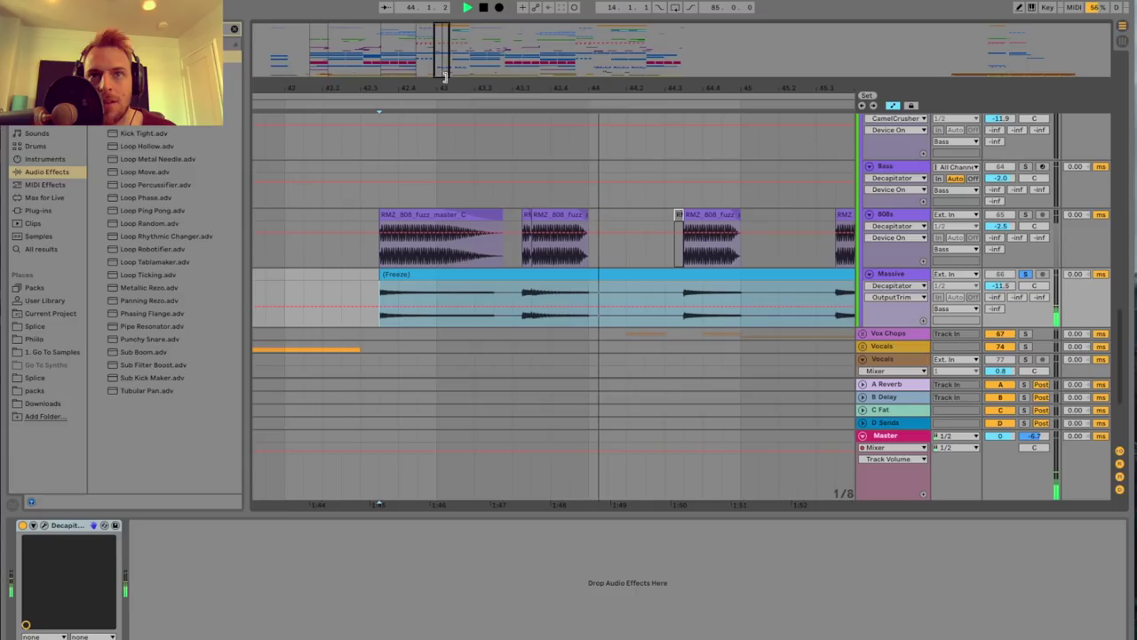
{"action": "left_click_drag", "start_coordinate": [443, 77], "coordinate": [443, 57]}
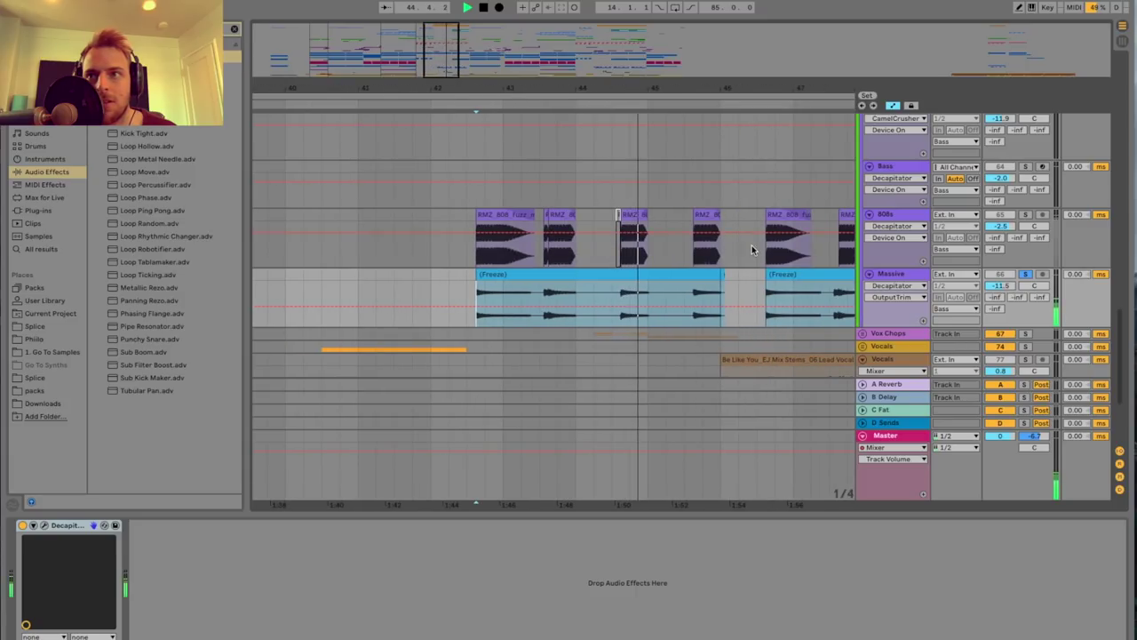
Solo the 808s track alongside Massive and play both together from their first clips in the Drop.
{"action": "key", "text": "space"}
{"action": "left_click", "coordinate": [1027, 215]}
{"action": "left_click_drag", "start_coordinate": [436, 41], "coordinate": [436, 64]}
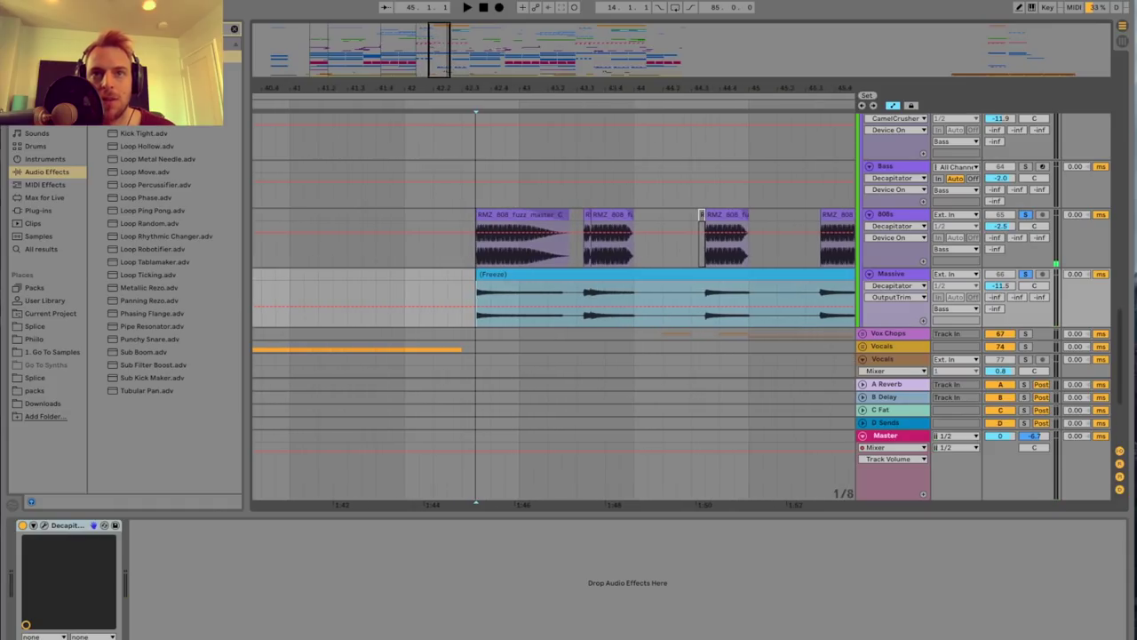
{"action": "left_click", "coordinate": [486, 265]}
{"action": "key", "text": "space"}
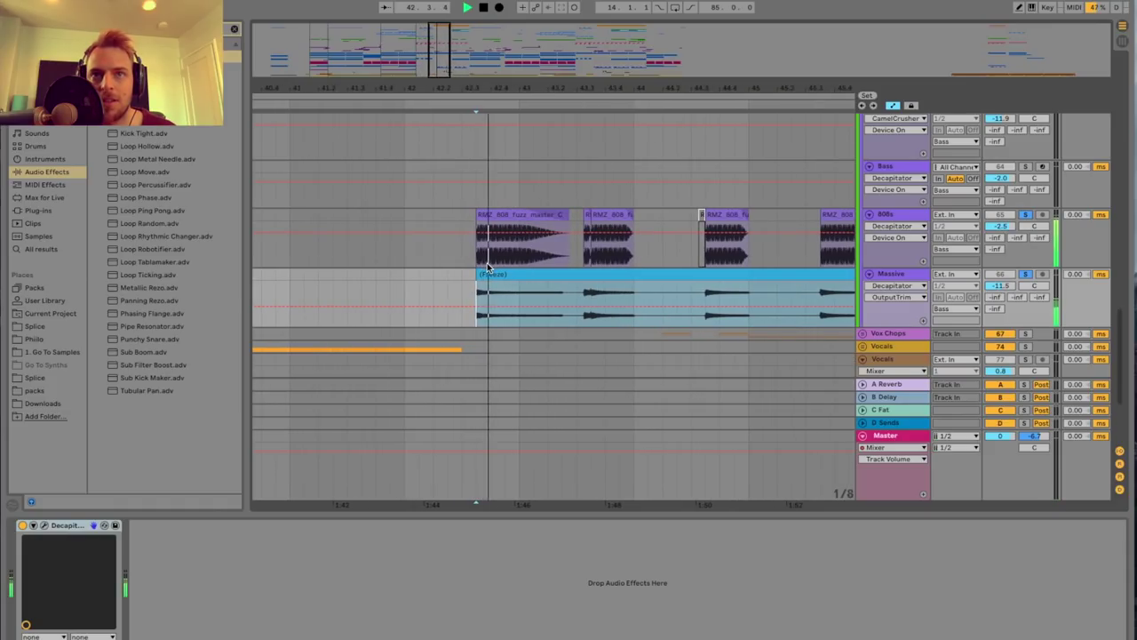
{"action": "left_click_drag", "start_coordinate": [442, 54], "coordinate": [442, 31]}
{"action": "key", "text": "space"}
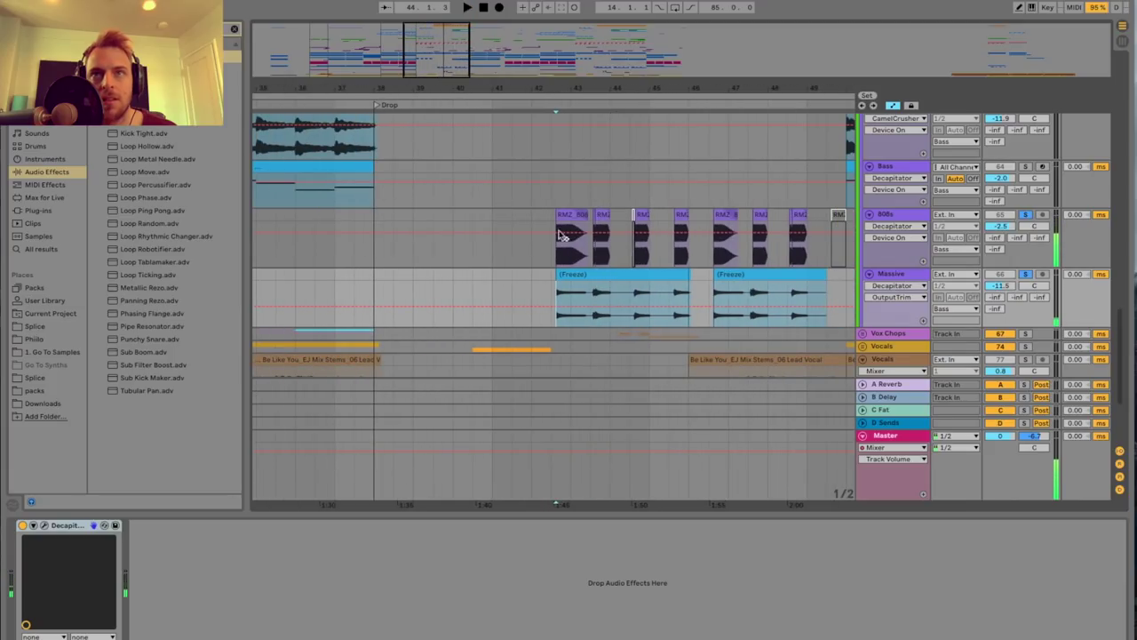
Collapse the Bass group and expand the Vox Chops group, with its clips in the Build section in view.
{"action": "left_click_drag", "start_coordinate": [485, 92], "coordinate": [531, 78]}
{"action": "scroll", "coordinate": [613, 204], "scroll_direction": "right", "scroll_amount": 2}
{"action": "scroll", "coordinate": [608, 204], "scroll_direction": "up", "scroll_amount": 3}
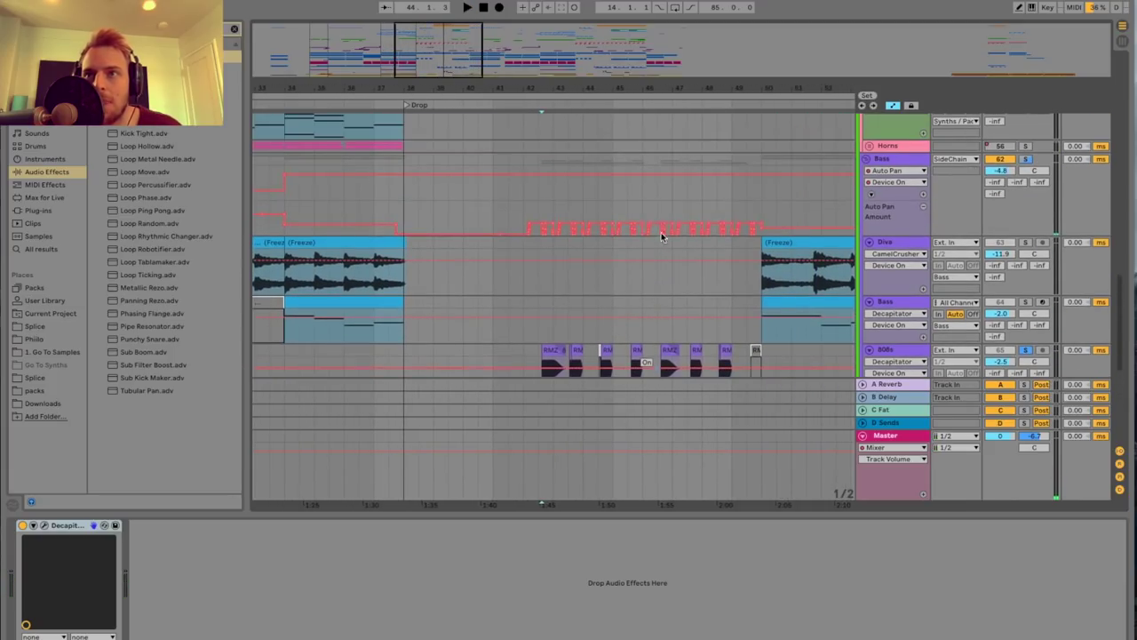
{"action": "left_click", "coordinate": [868, 165]}
{"action": "left_click", "coordinate": [877, 172]}
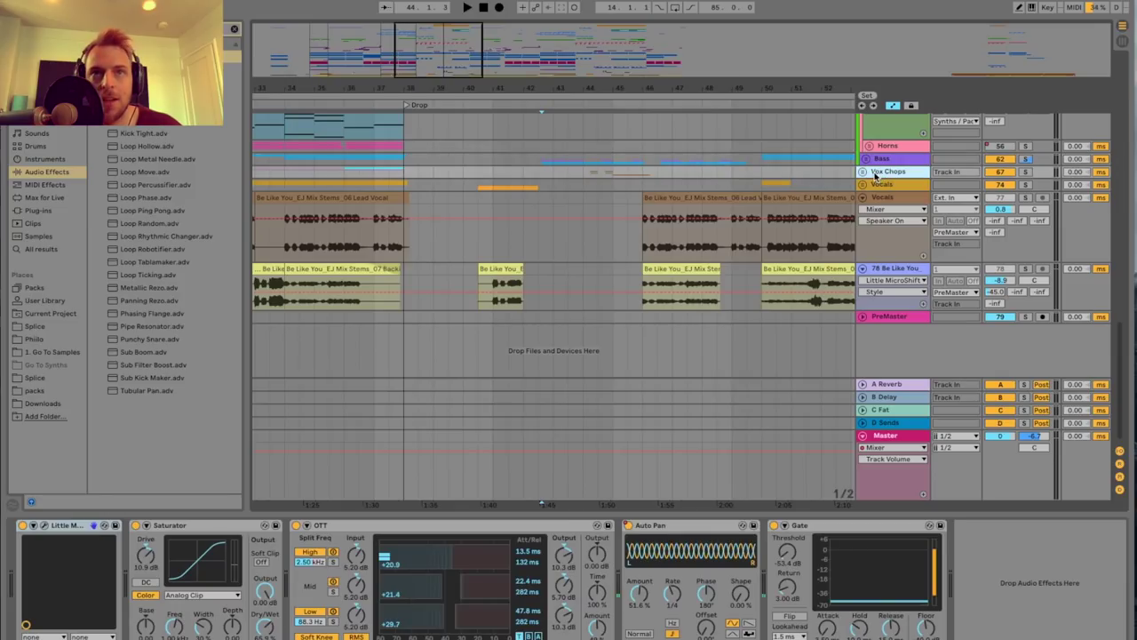
{"action": "left_click", "coordinate": [862, 172]}
{"action": "scroll", "coordinate": [489, 198], "scroll_direction": "down", "scroll_amount": 3}
{"action": "scroll", "coordinate": [489, 197], "scroll_direction": "left", "scroll_amount": 3}
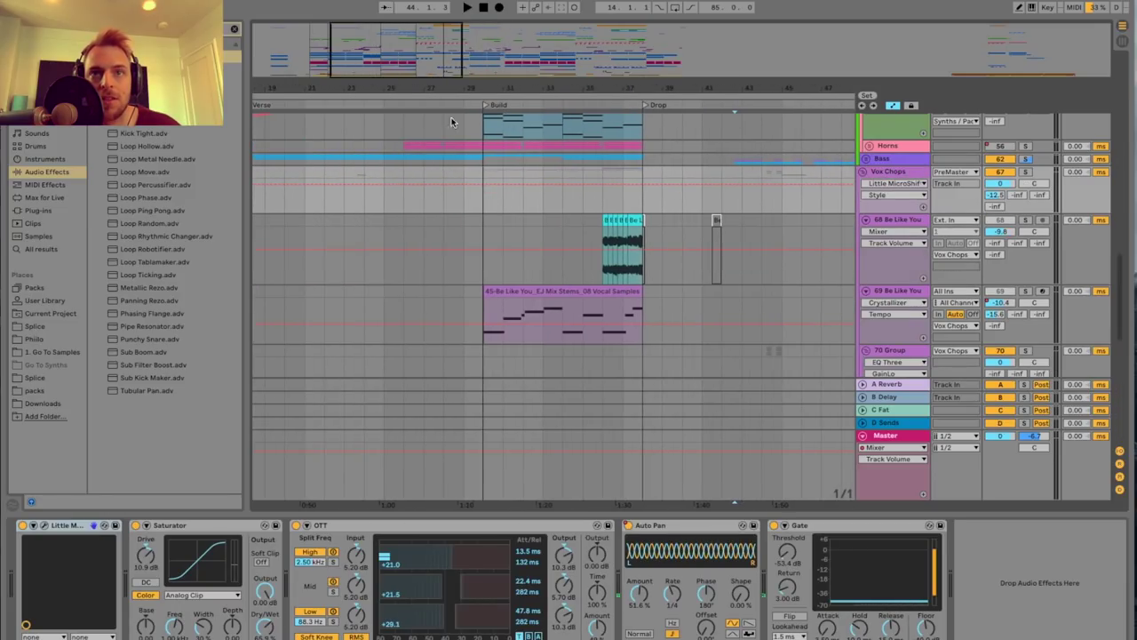
{"action": "left_click_drag", "start_coordinate": [403, 64], "coordinate": [404, 65]}
Solo track 69 in the Vox Chops group and show the sample waveform in its Sampler.
{"action": "left_click", "coordinate": [432, 281]}
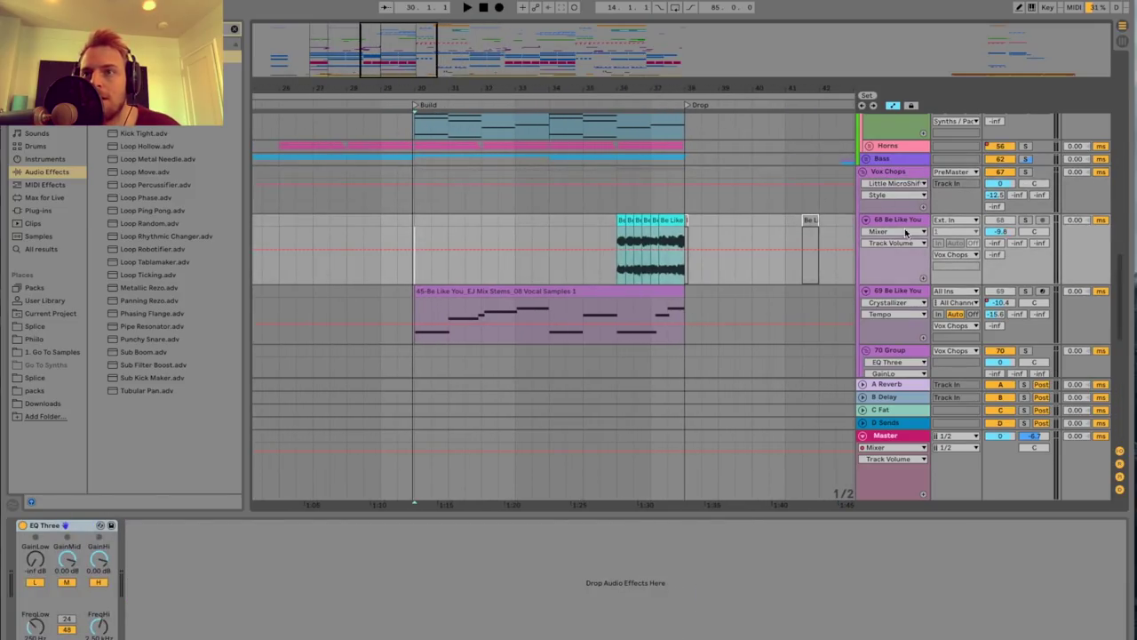
{"action": "left_click", "coordinate": [913, 293]}
{"action": "left_click", "coordinate": [1026, 292]}
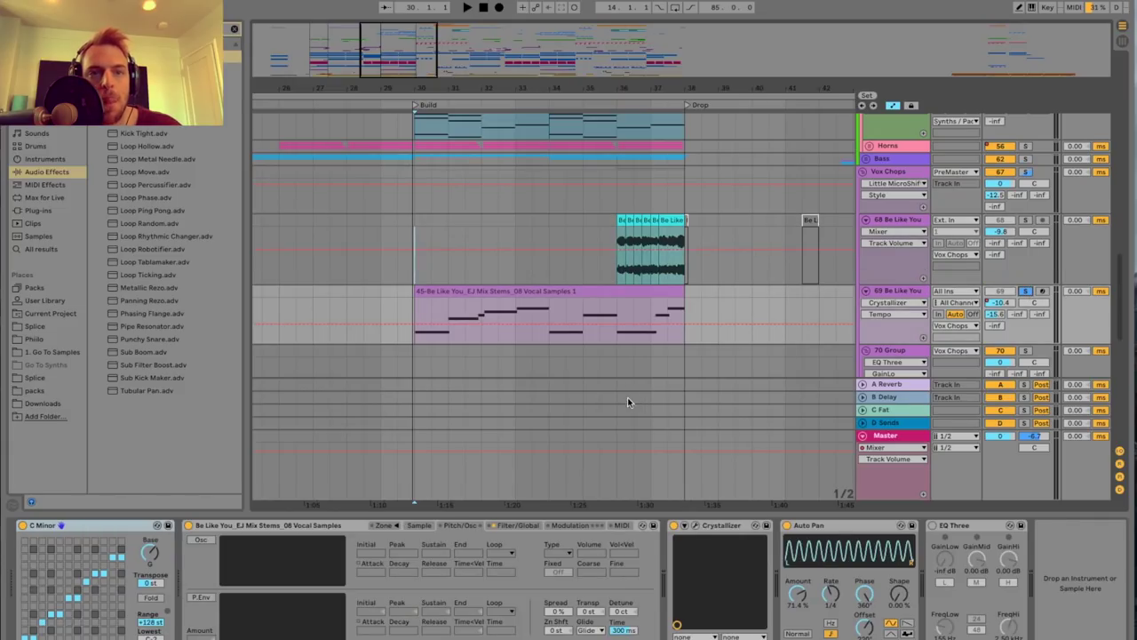
{"action": "left_click", "coordinate": [413, 526]}
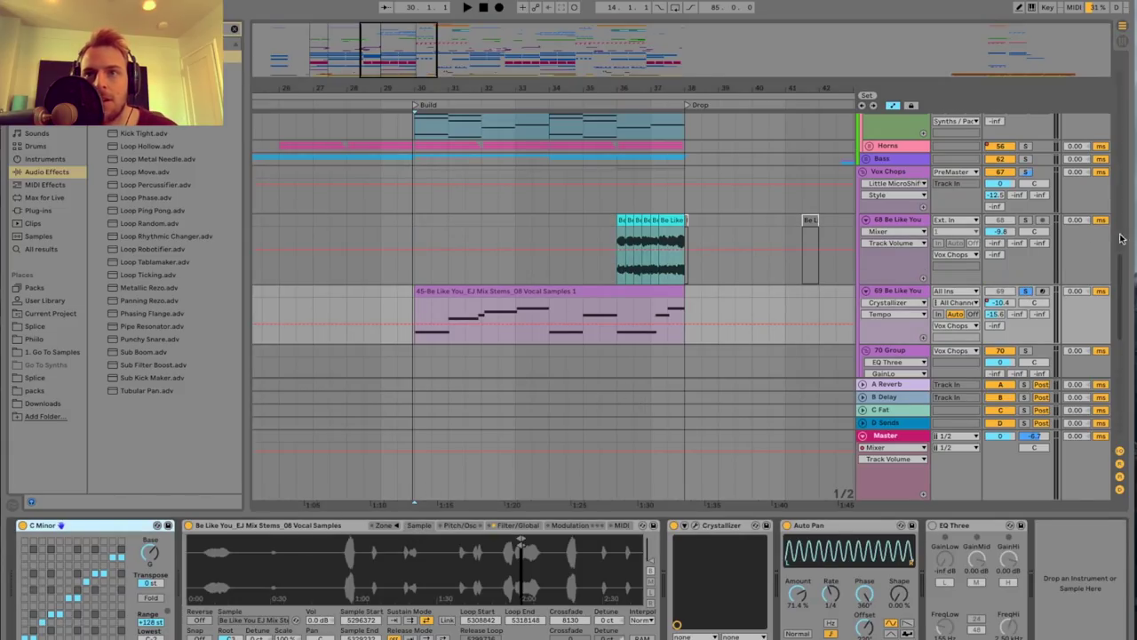
Play the soloed vocal sample clip starting at bar 66, and zoom in on the looped region of Sampler's waveform.
{"action": "scroll", "coordinate": [670, 288], "scroll_direction": "right", "scroll_amount": 10}
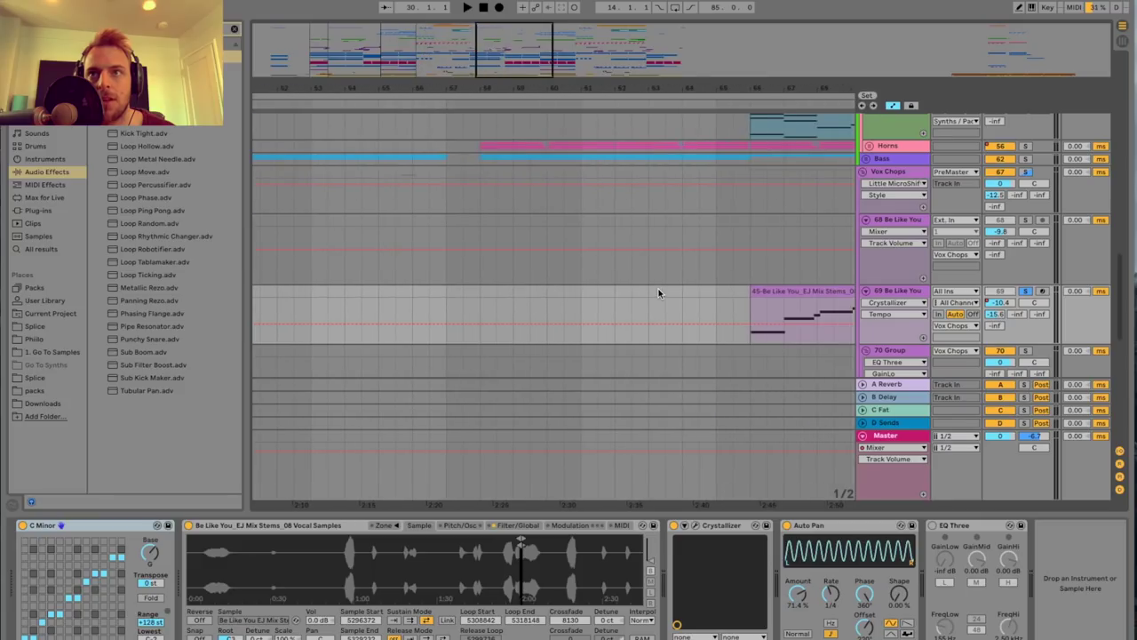
{"action": "scroll", "coordinate": [731, 306], "scroll_direction": "right", "scroll_amount": 2}
{"action": "key", "text": "space"}
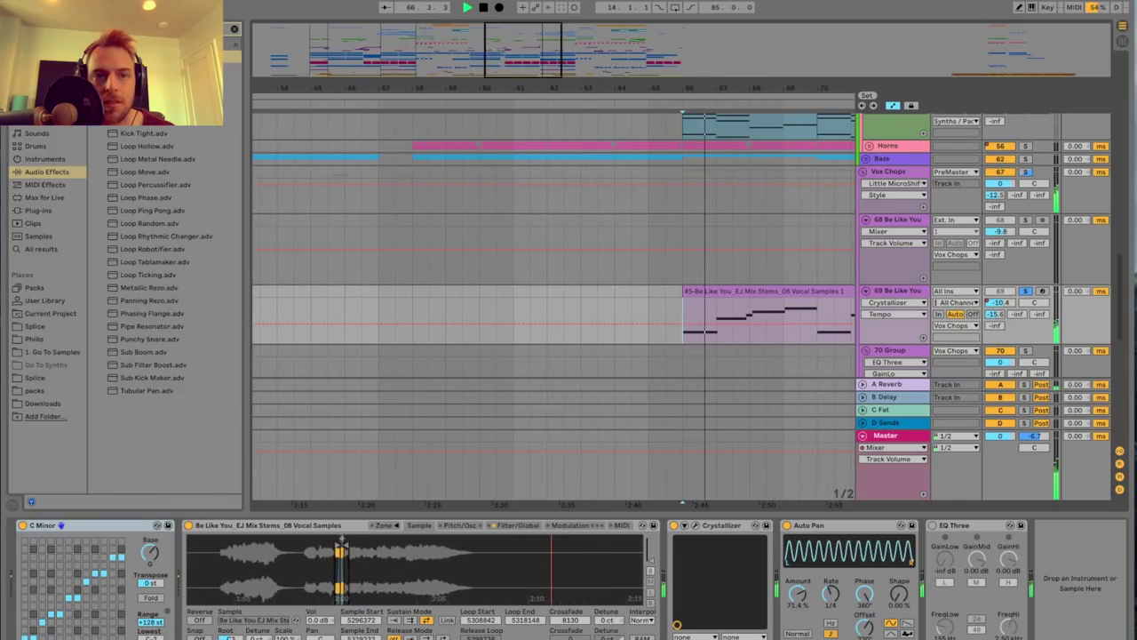
{"action": "scroll", "coordinate": [466, 547], "scroll_direction": "right", "scroll_amount": 2}
{"action": "scroll", "coordinate": [322, 560], "scroll_direction": "up", "scroll_amount": 5}
{"action": "scroll", "coordinate": [332, 555], "scroll_direction": "left", "scroll_amount": 5}
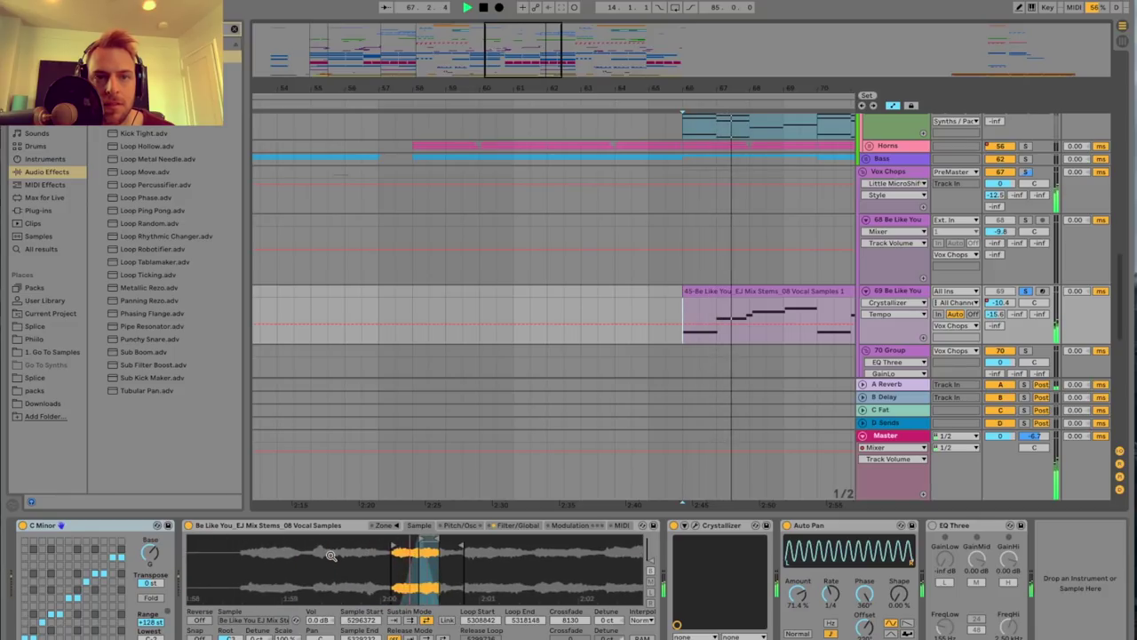
{"action": "scroll", "coordinate": [357, 554], "scroll_direction": "up", "scroll_amount": 3}
{"action": "scroll", "coordinate": [361, 554], "scroll_direction": "right", "scroll_amount": 2}
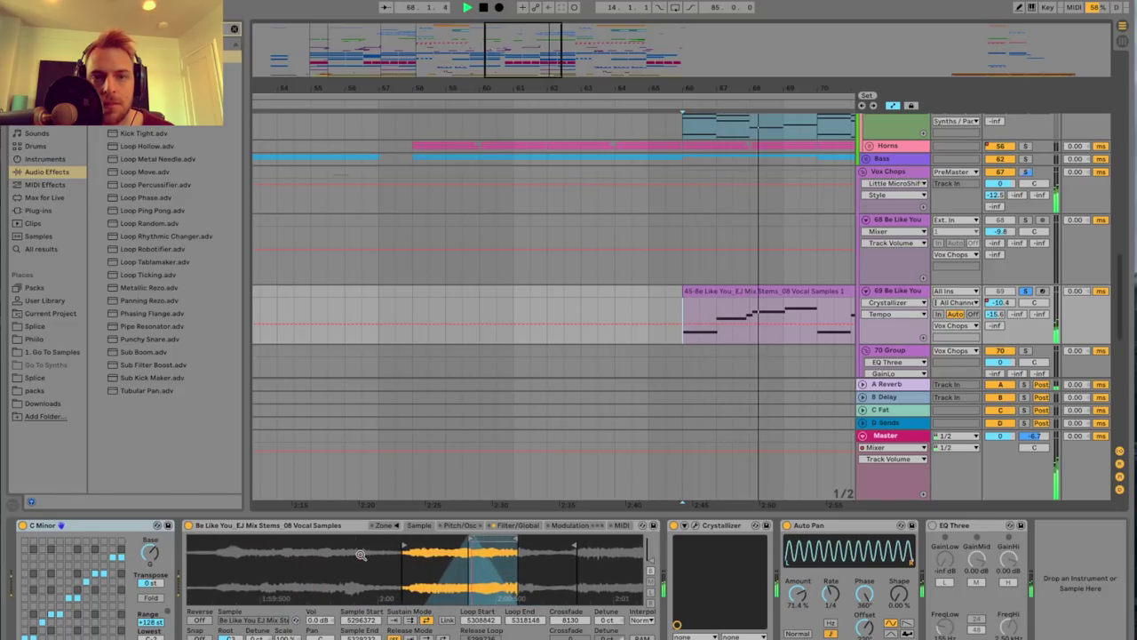
Unsolo track 69 to hear it with the full mix, stop playback, and solo the track again.
{"action": "left_click", "coordinate": [1025, 292]}
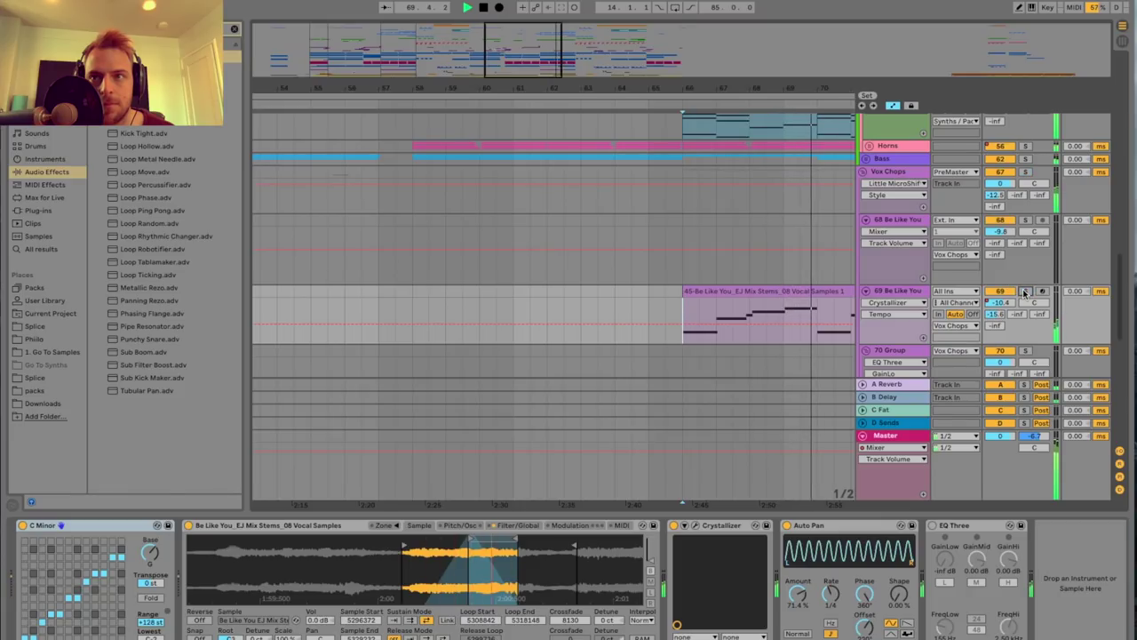
{"action": "key", "text": "space"}
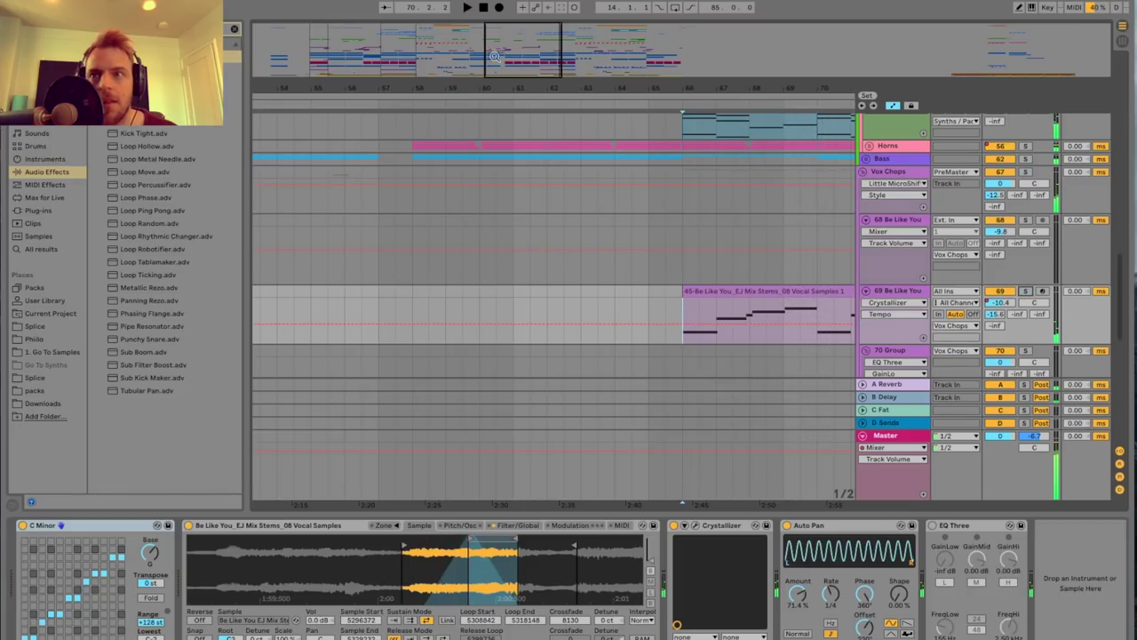
{"action": "left_click_drag", "start_coordinate": [494, 57], "coordinate": [494, 52]}
{"action": "left_click", "coordinate": [1025, 292]}
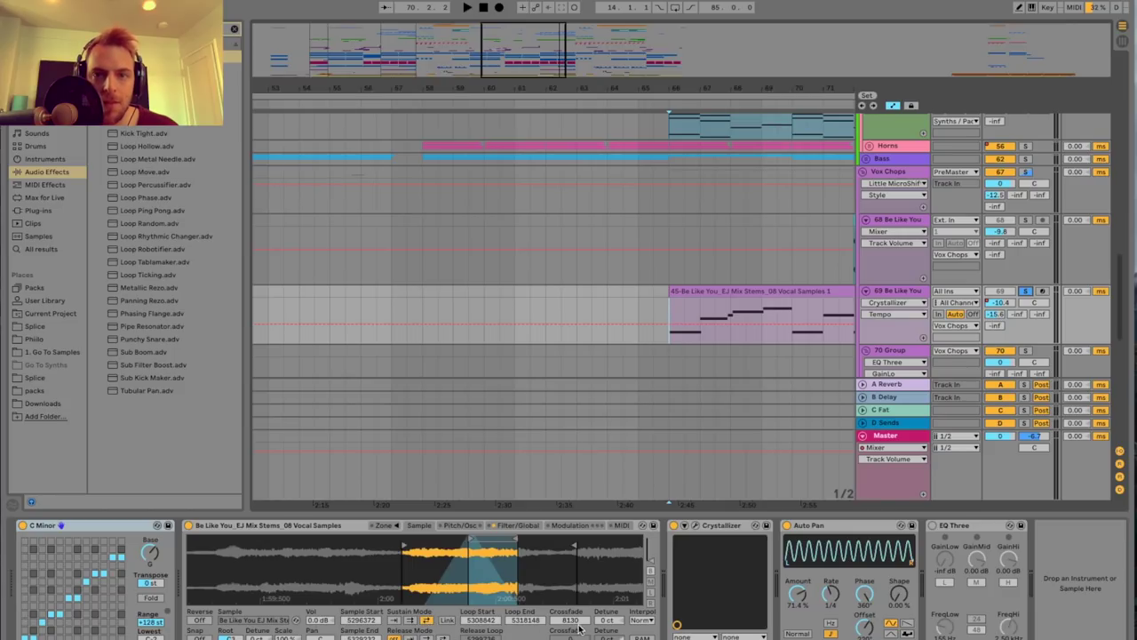
Lower the sustain loop's crossfade to 0, raise it to 9306, and play the soloed vocal sample clip.
{"action": "left_click_drag", "start_coordinate": [573, 621], "coordinate": [572, 638]}
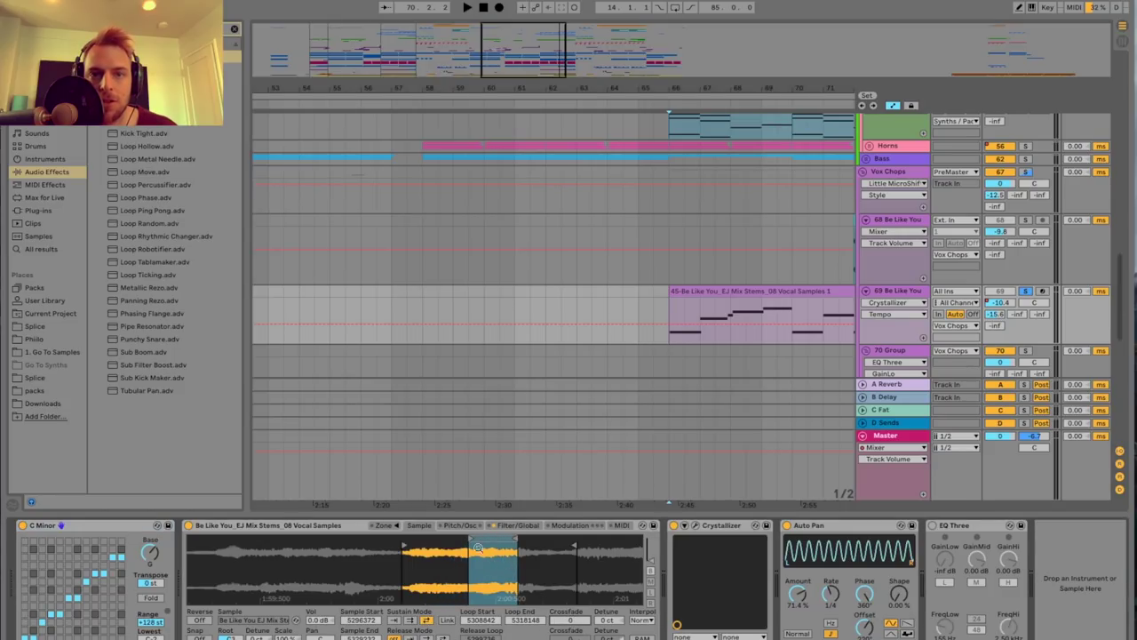
{"action": "left_click_drag", "start_coordinate": [573, 621], "coordinate": [573, 591]}
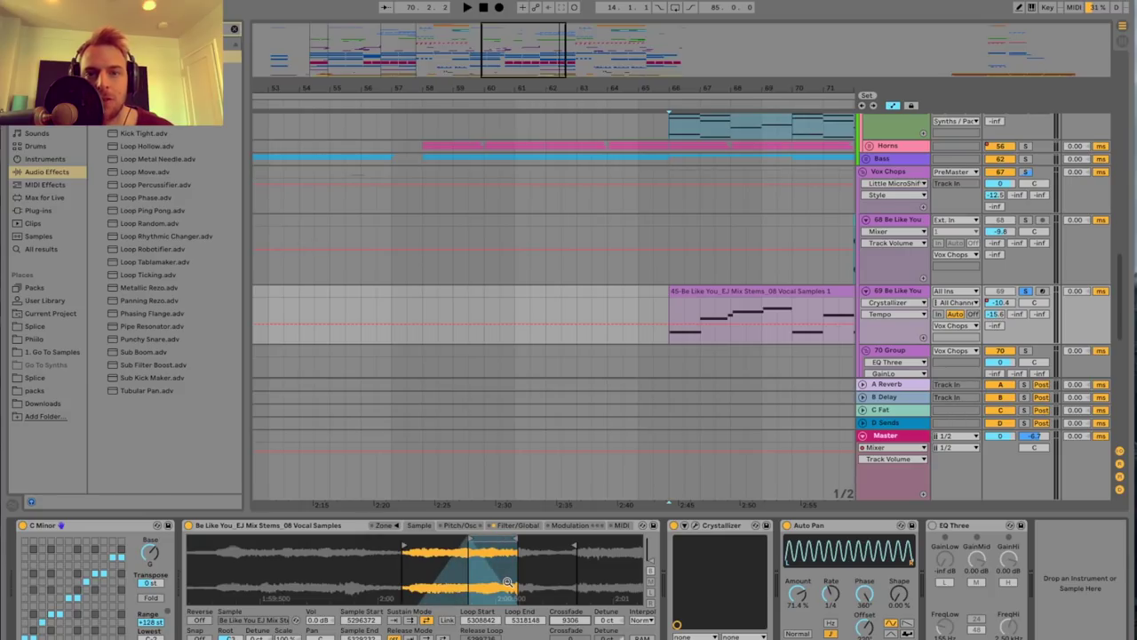
{"action": "key", "text": "space"}
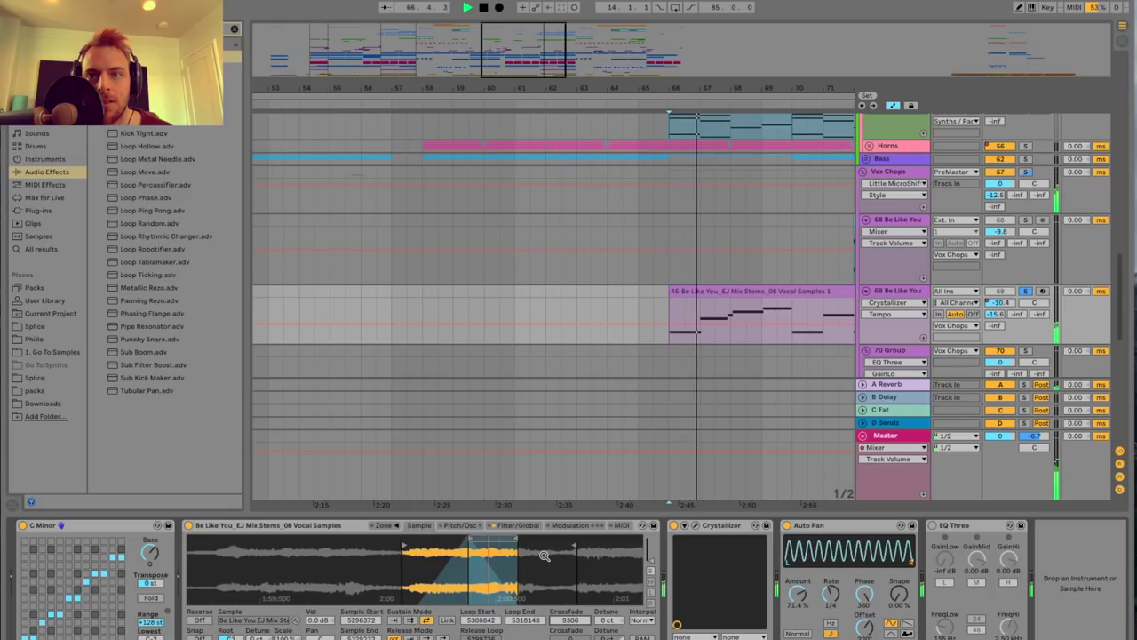
{"action": "key", "text": "space"}
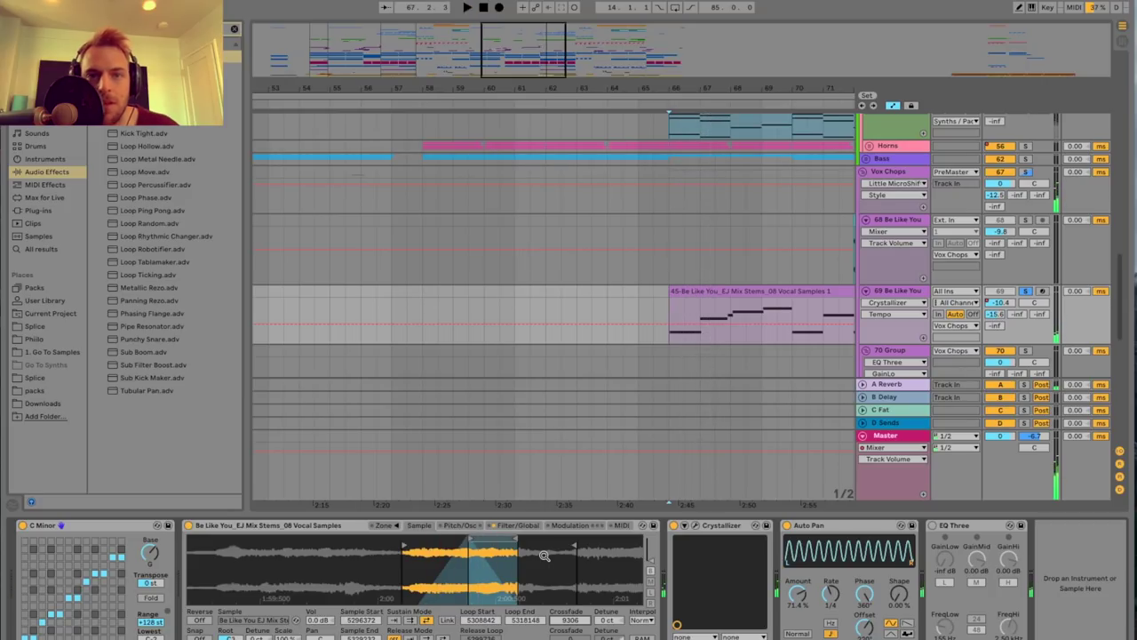
Show Sampler's glide settings, and open the vocal sample clip at bar 66 to view its overlapping opening notes up close.
{"action": "left_click", "coordinate": [459, 526]}
{"action": "left_click", "coordinate": [601, 630]}
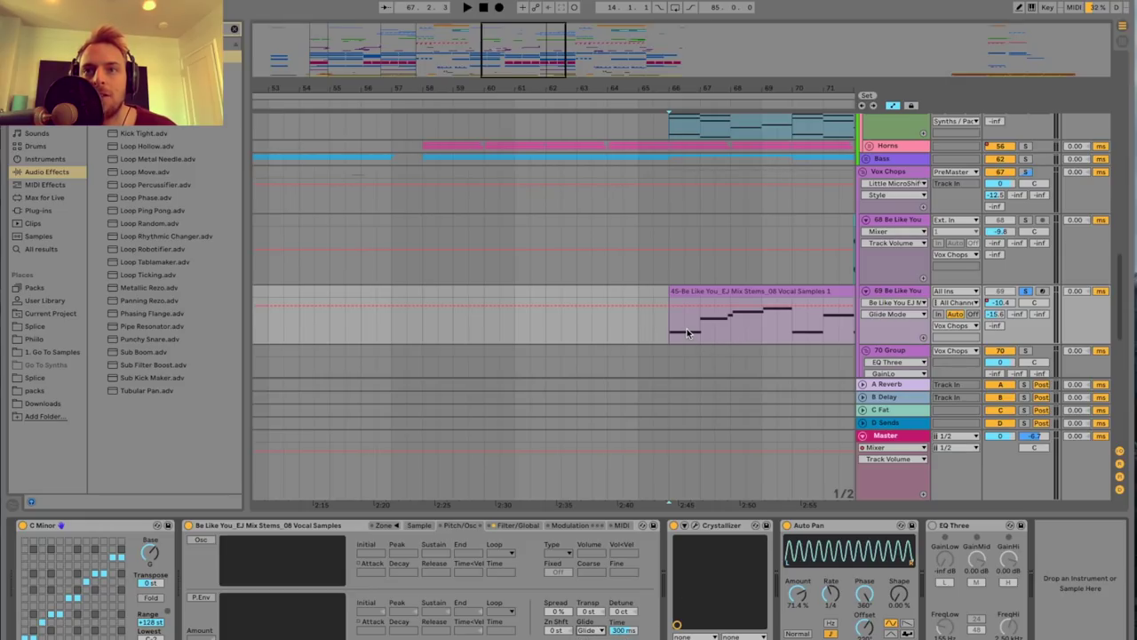
{"action": "scroll", "coordinate": [715, 342], "scroll_direction": "right", "scroll_amount": 4}
{"action": "left_click", "coordinate": [696, 291]}
{"action": "double_click", "coordinate": [696, 290]}
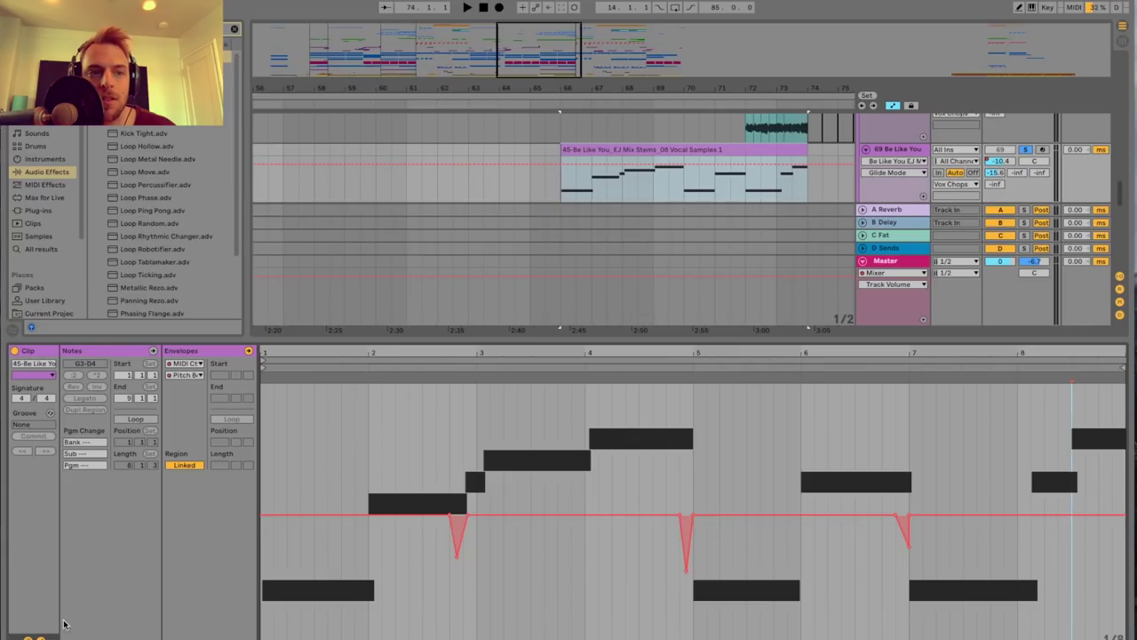
{"action": "left_click", "coordinate": [41, 638]}
{"action": "left_click_drag", "start_coordinate": [366, 350], "coordinate": [400, 431]}
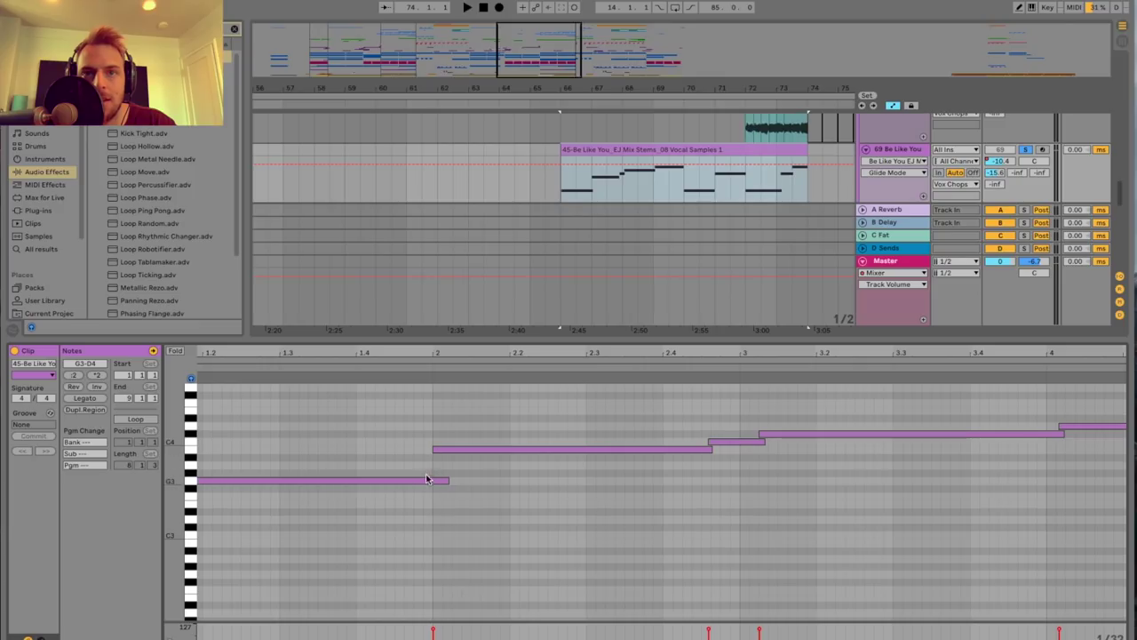
Close the note editor and play the soloed vocal sample clip from its start at bar 66.
{"action": "double_click", "coordinate": [529, 341]}
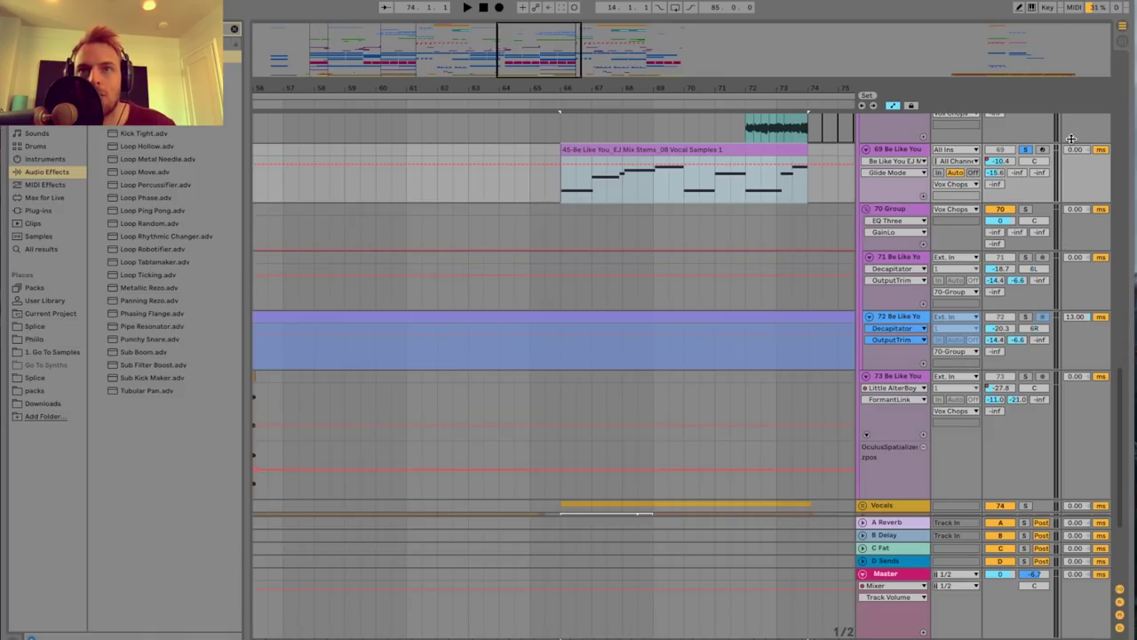
{"action": "left_click", "coordinate": [565, 195]}
{"action": "key", "text": "space"}
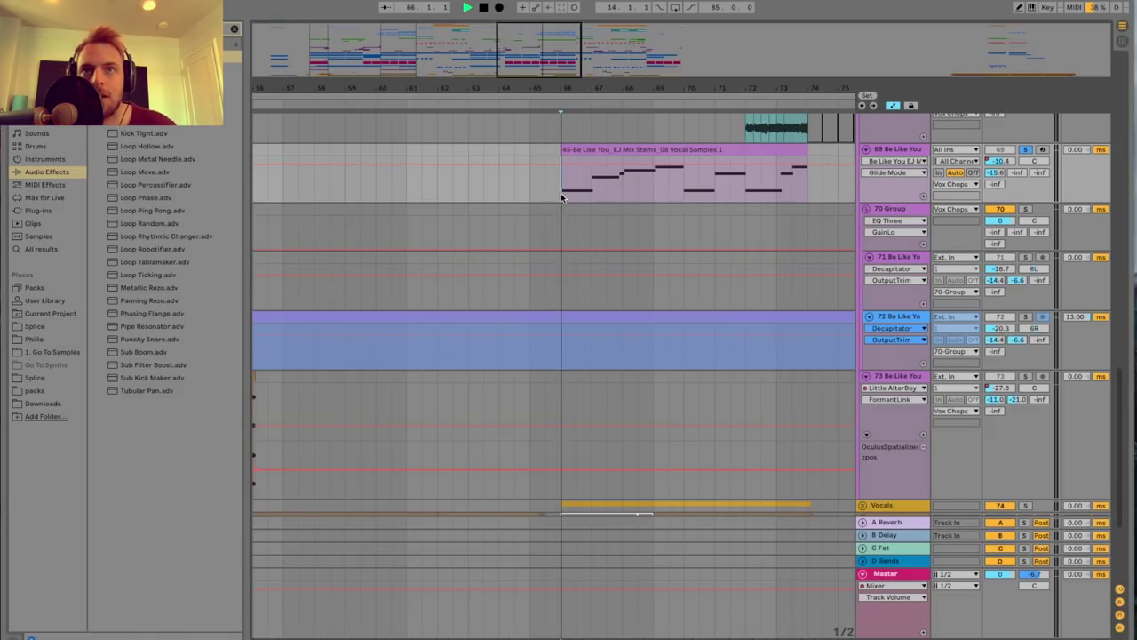
{"action": "left_click_drag", "start_coordinate": [564, 70], "coordinate": [563, 80]}
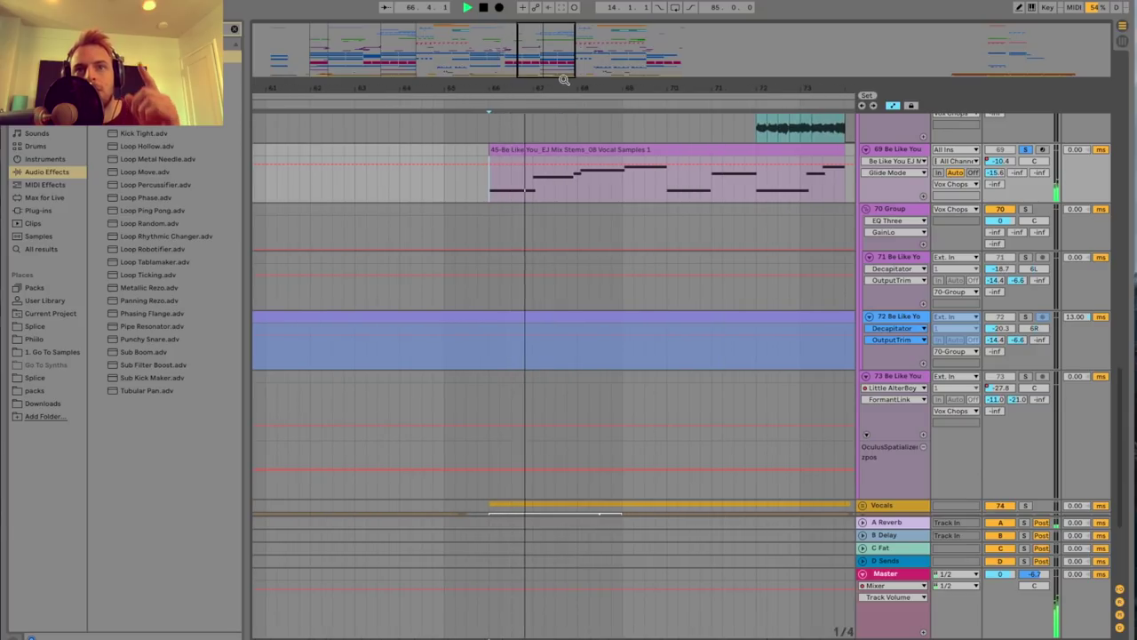
{"action": "left_click_drag", "start_coordinate": [558, 84], "coordinate": [564, 81]}
{"action": "key", "text": "space"}
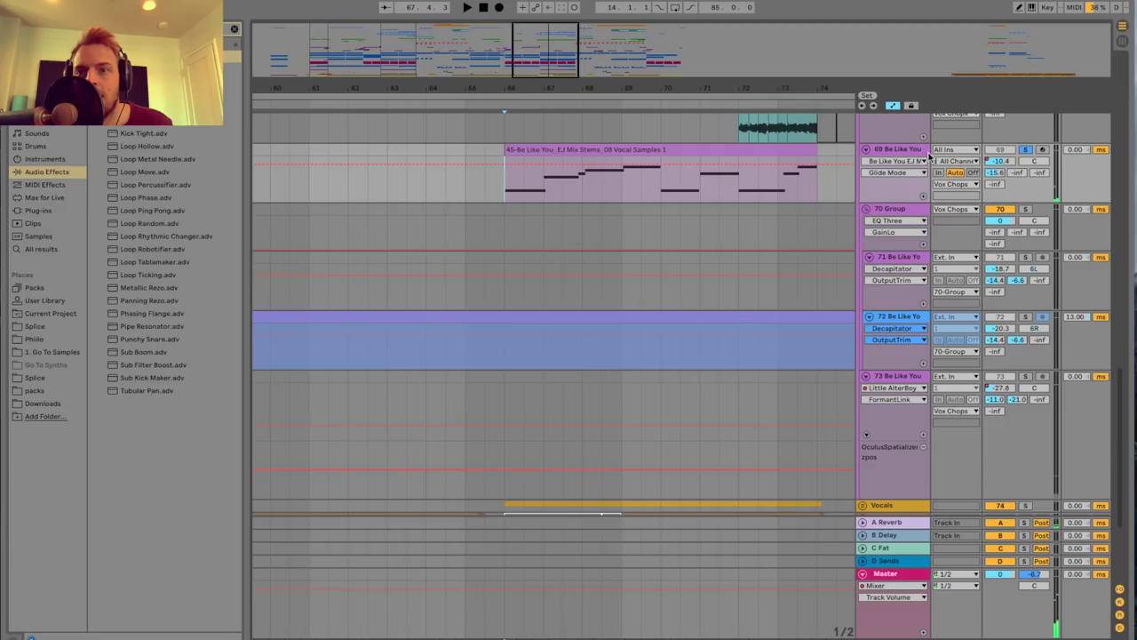
Open the Crystallizer plug-in on track 69 and place its window over the arrangement.
{"action": "double_click", "coordinate": [915, 158]}
{"action": "left_click", "coordinate": [699, 525]}
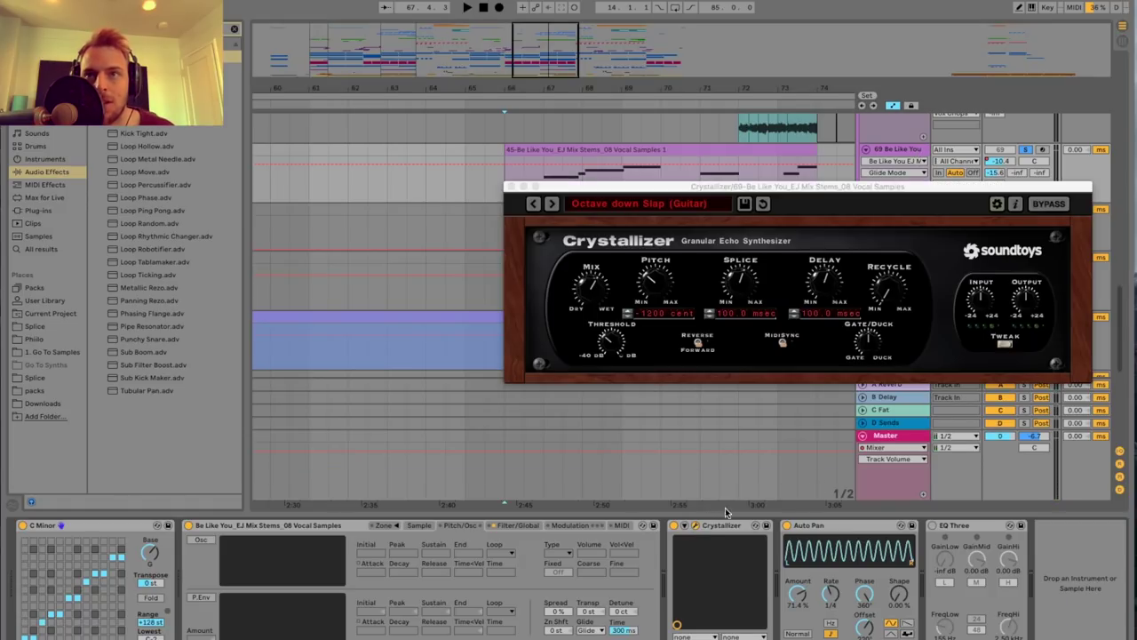
{"action": "left_click_drag", "start_coordinate": [763, 191], "coordinate": [691, 192]}
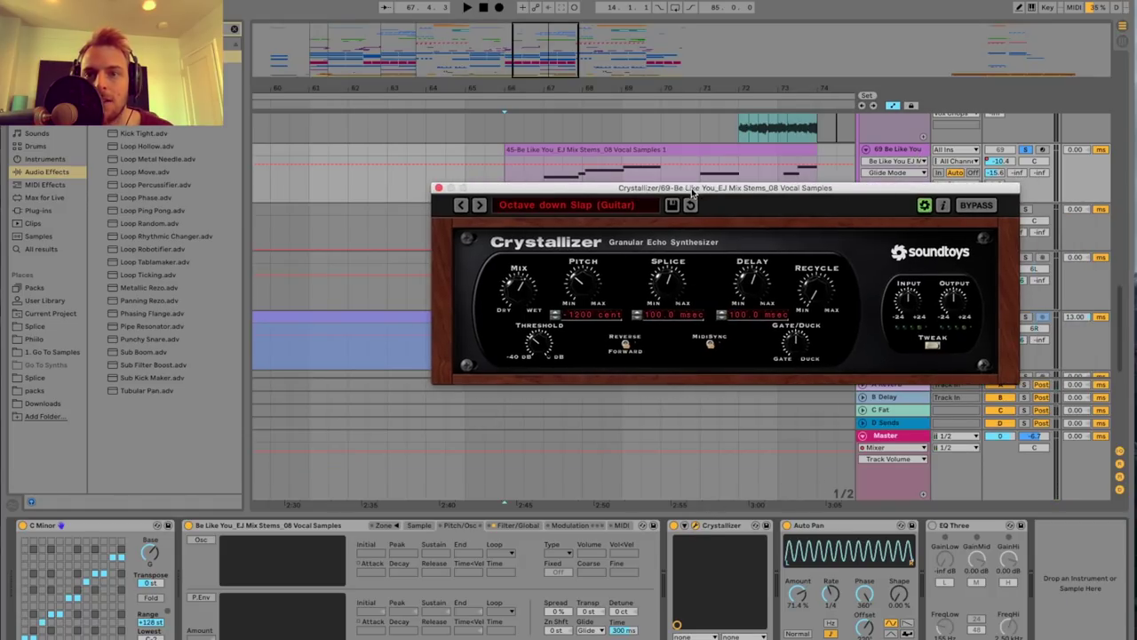
Play the vocal sample clip with Crystallizer disabled, replay it with the effect enabled, and close the plug-in window.
{"action": "left_click", "coordinate": [676, 526]}
{"action": "key", "text": "space"}
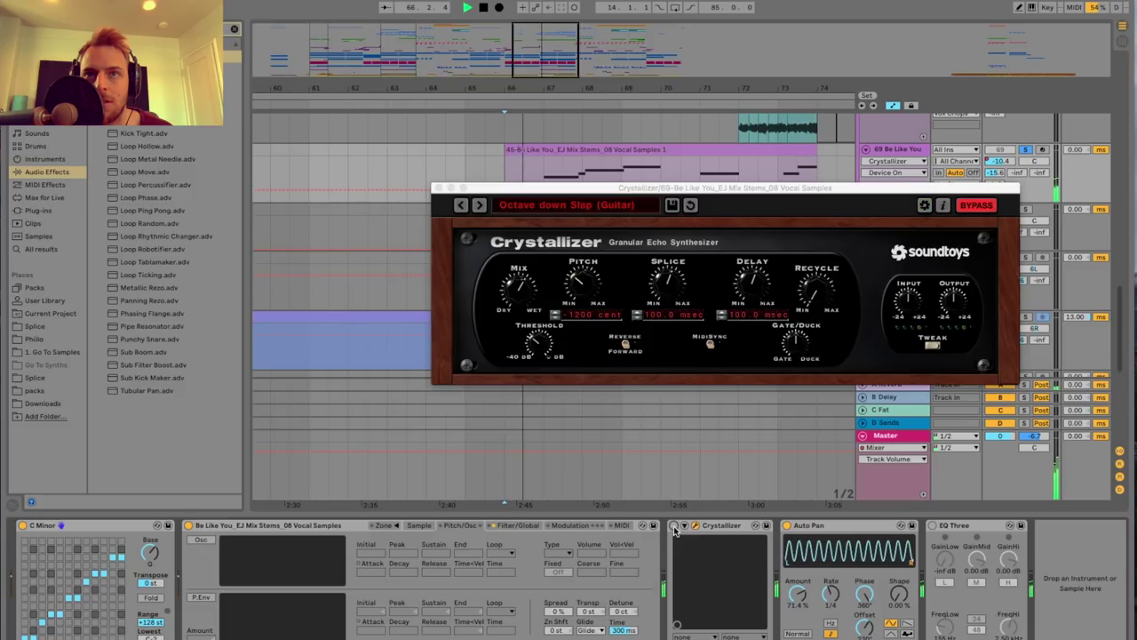
{"action": "key", "text": "space"}
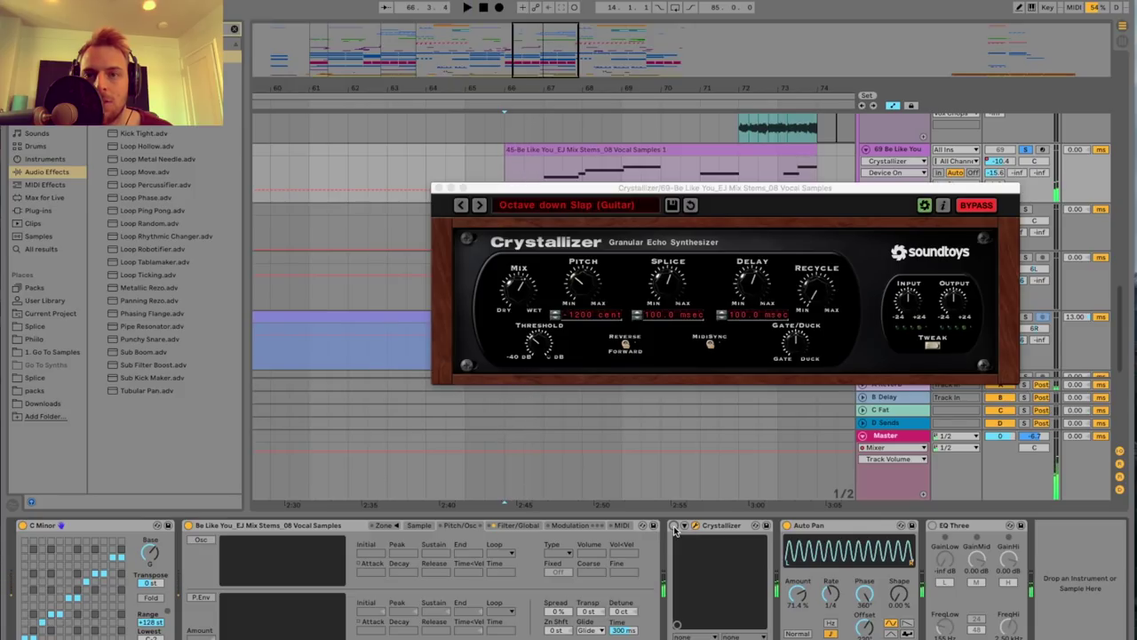
{"action": "left_click", "coordinate": [675, 527]}
{"action": "key", "text": "space"}
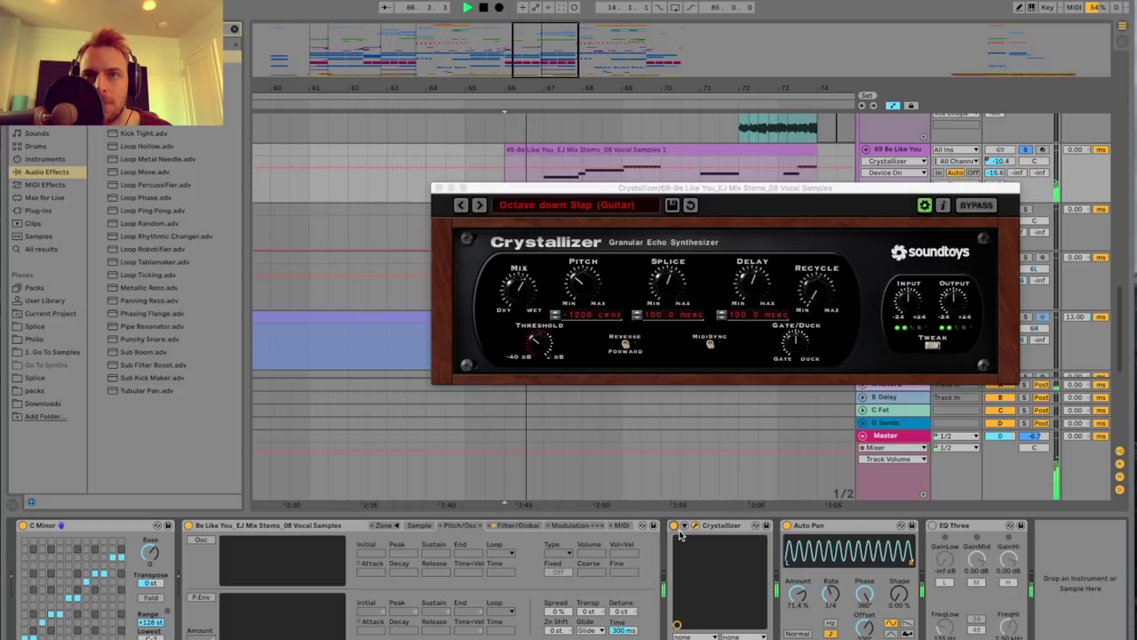
{"action": "left_click", "coordinate": [438, 188]}
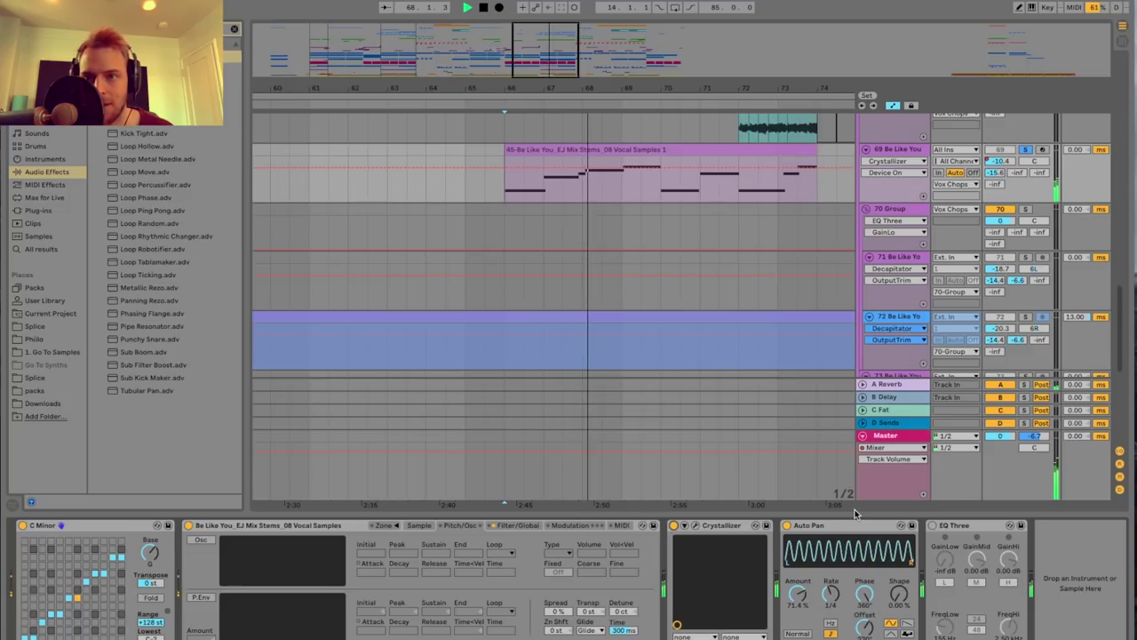
Solo track 68 in the Vox Chops group and play its chopped vocal clips from bar 72.
{"action": "key", "text": "super+alt+l"}
{"action": "left_click_drag", "start_coordinate": [533, 92], "coordinate": [535, 69]}
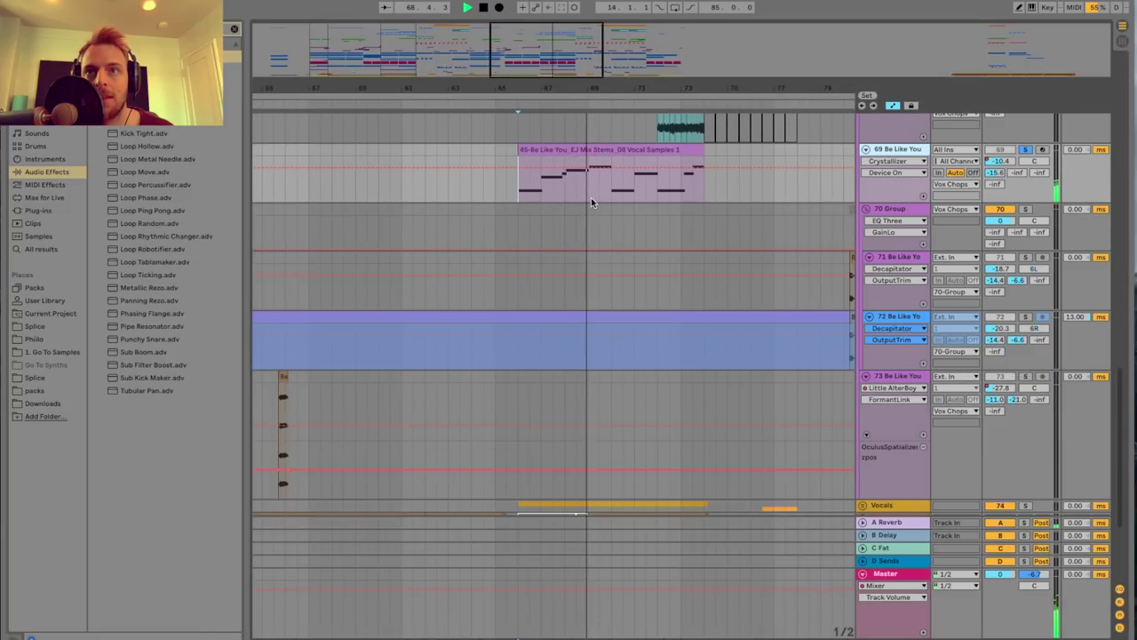
{"action": "scroll", "coordinate": [592, 199], "scroll_direction": "up", "scroll_amount": 3}
{"action": "key", "text": "space"}
{"action": "left_click", "coordinate": [645, 206]}
{"action": "scroll", "coordinate": [643, 204], "scroll_direction": "right", "scroll_amount": 2}
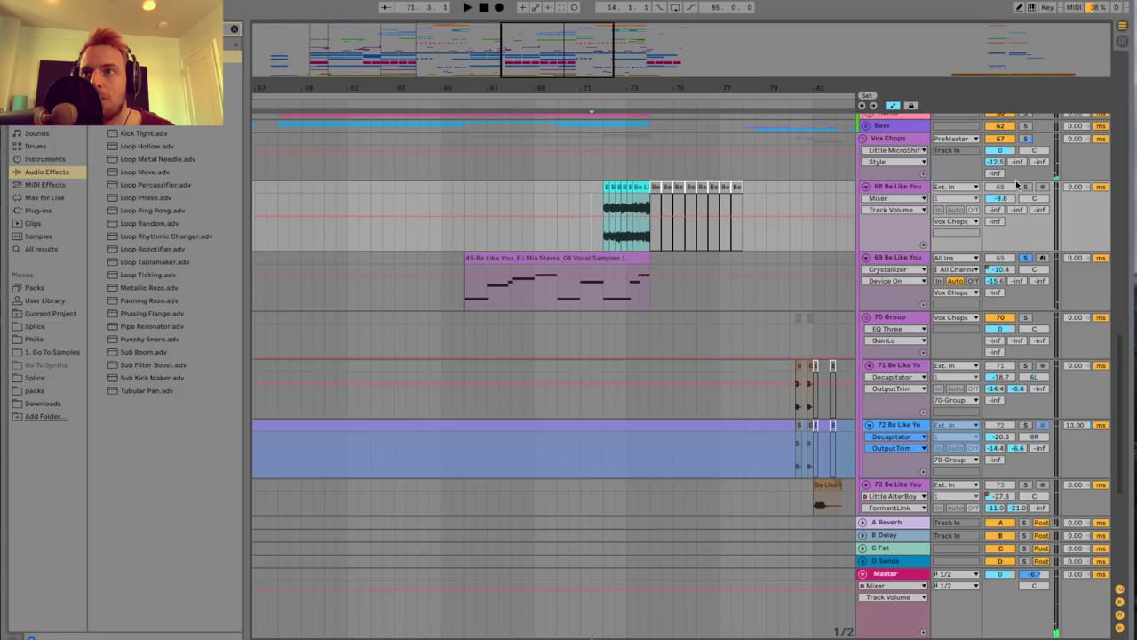
{"action": "left_click_drag", "start_coordinate": [619, 90], "coordinate": [554, 121]}
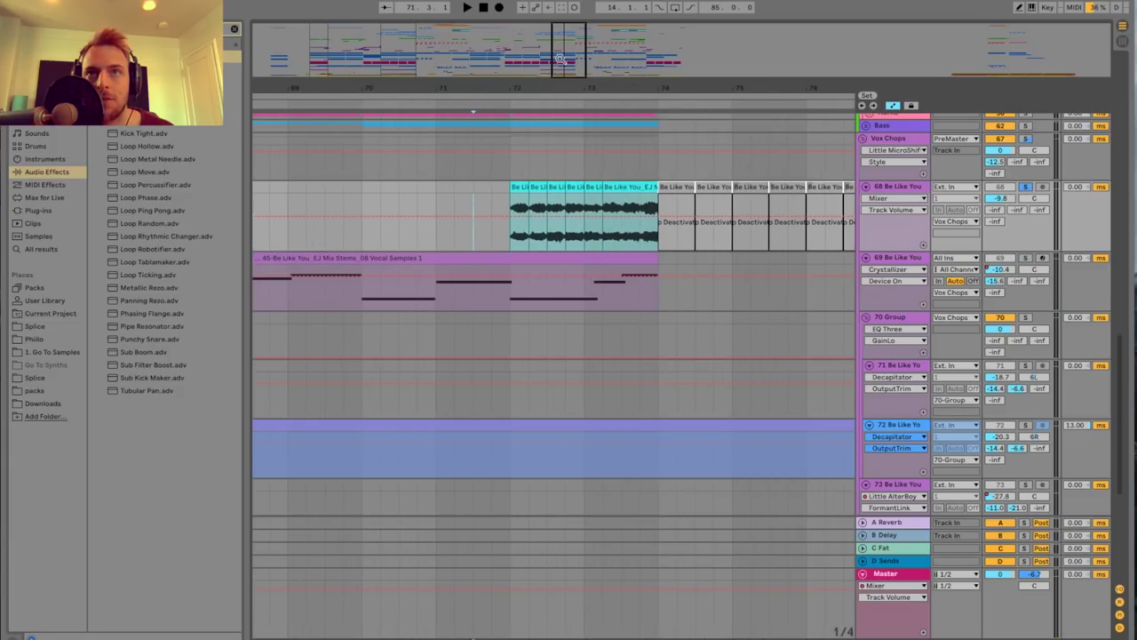
{"action": "left_click_drag", "start_coordinate": [559, 59], "coordinate": [566, 164]}
{"action": "key", "text": "space"}
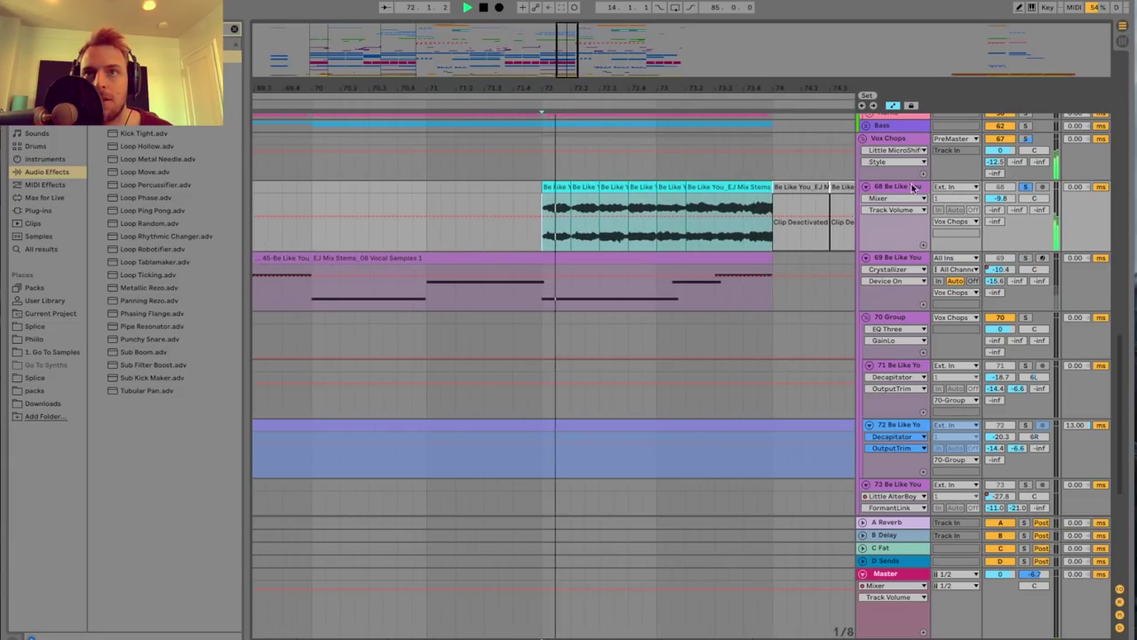
{"action": "left_click_drag", "start_coordinate": [681, 89], "coordinate": [681, 29]}
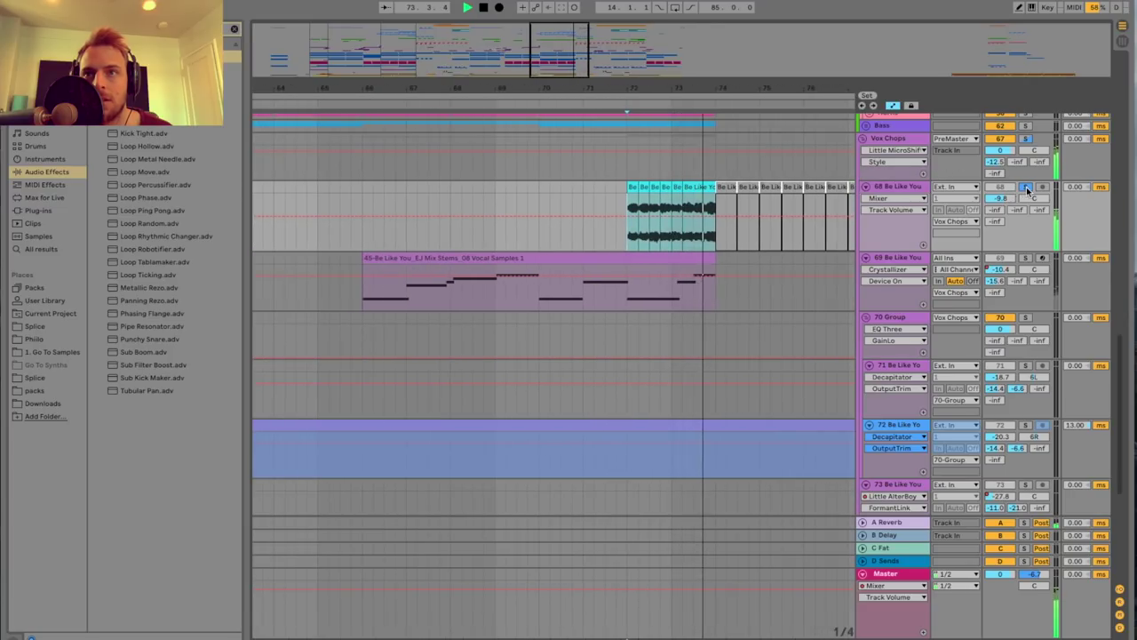
{"action": "key", "text": "space"}
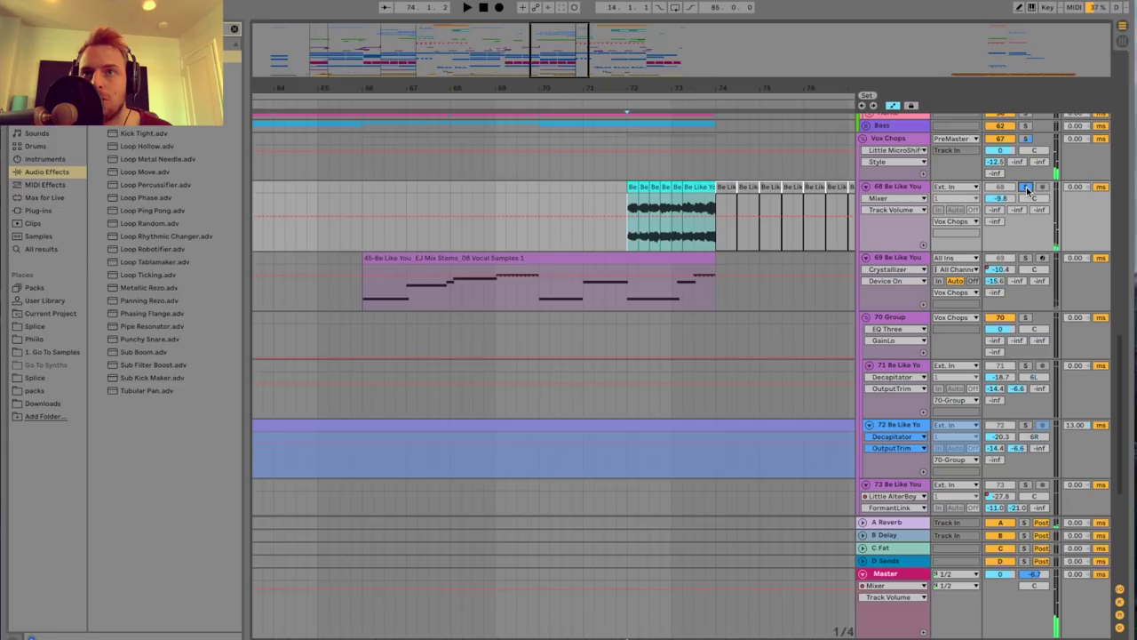
Unsolo track 68 and replay the chopped vocal clips from bar 72 with the other tracks.
{"action": "key", "text": "space"}
{"action": "left_click_drag", "start_coordinate": [573, 92], "coordinate": [556, 55]}
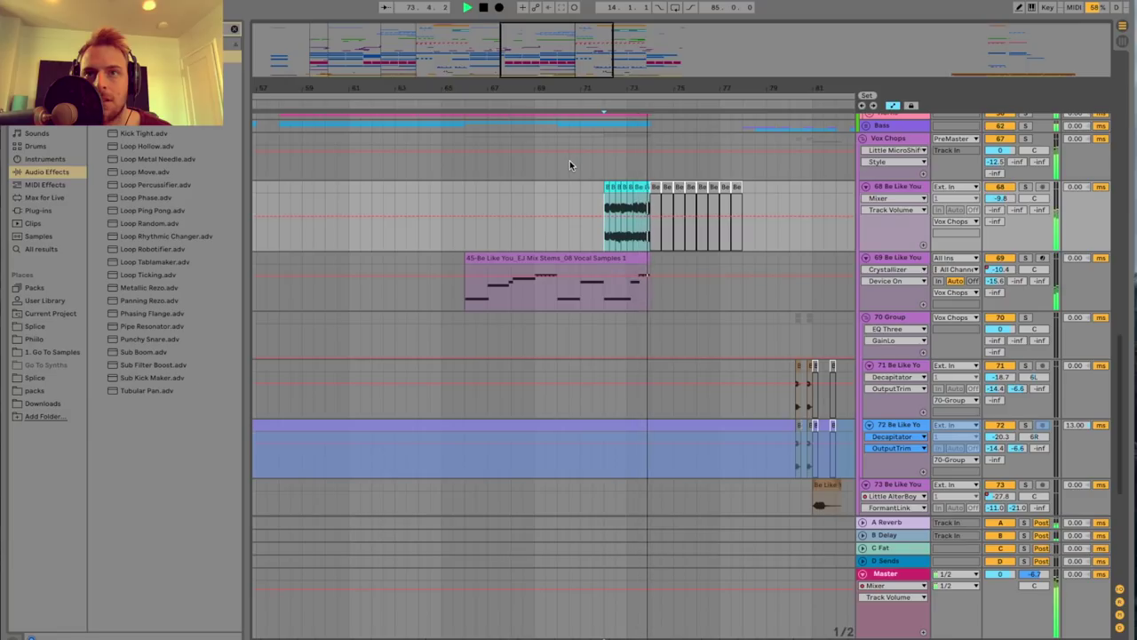
{"action": "key", "text": "space"}
{"action": "left_click_drag", "start_coordinate": [561, 63], "coordinate": [562, 53]}
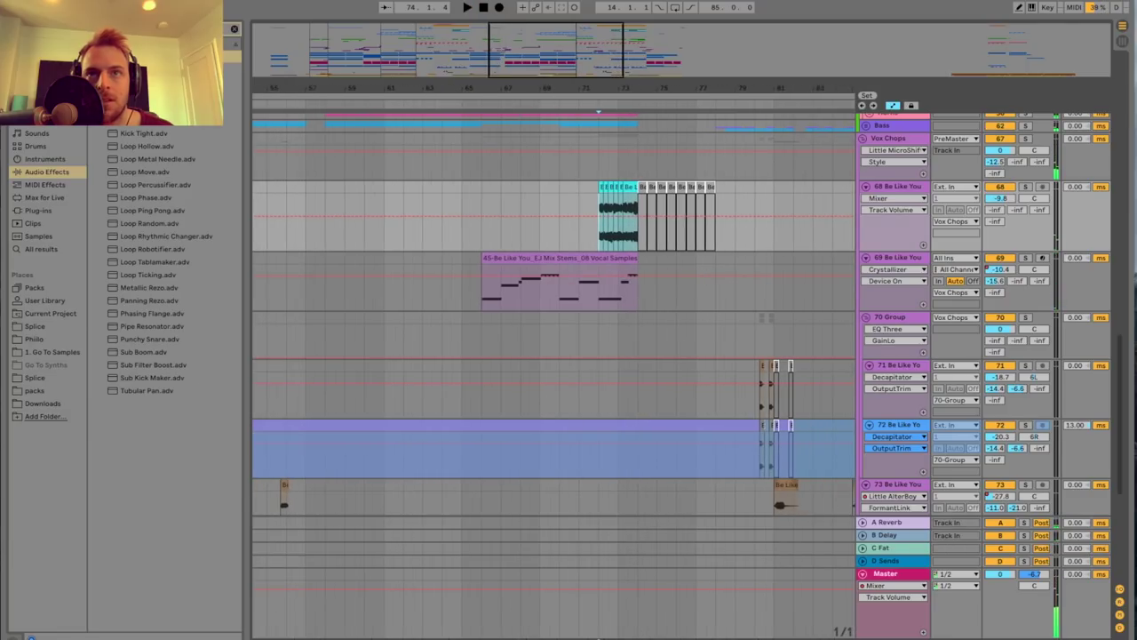
Locate the lead vocal chop at bar 45 on track 73, solo the track and play the chop.
{"action": "left_click_drag", "start_coordinate": [543, 91], "coordinate": [542, 103]}
{"action": "scroll", "coordinate": [542, 172], "scroll_direction": "down", "scroll_amount": 2}
{"action": "scroll", "coordinate": [543, 177], "scroll_direction": "left", "scroll_amount": 10}
{"action": "scroll", "coordinate": [542, 181], "scroll_direction": "left", "scroll_amount": 1}
{"action": "scroll", "coordinate": [543, 183], "scroll_direction": "right", "scroll_amount": 5}
{"action": "scroll", "coordinate": [543, 185], "scroll_direction": "down", "scroll_amount": 4}
{"action": "left_click_drag", "start_coordinate": [490, 86], "coordinate": [471, 130]}
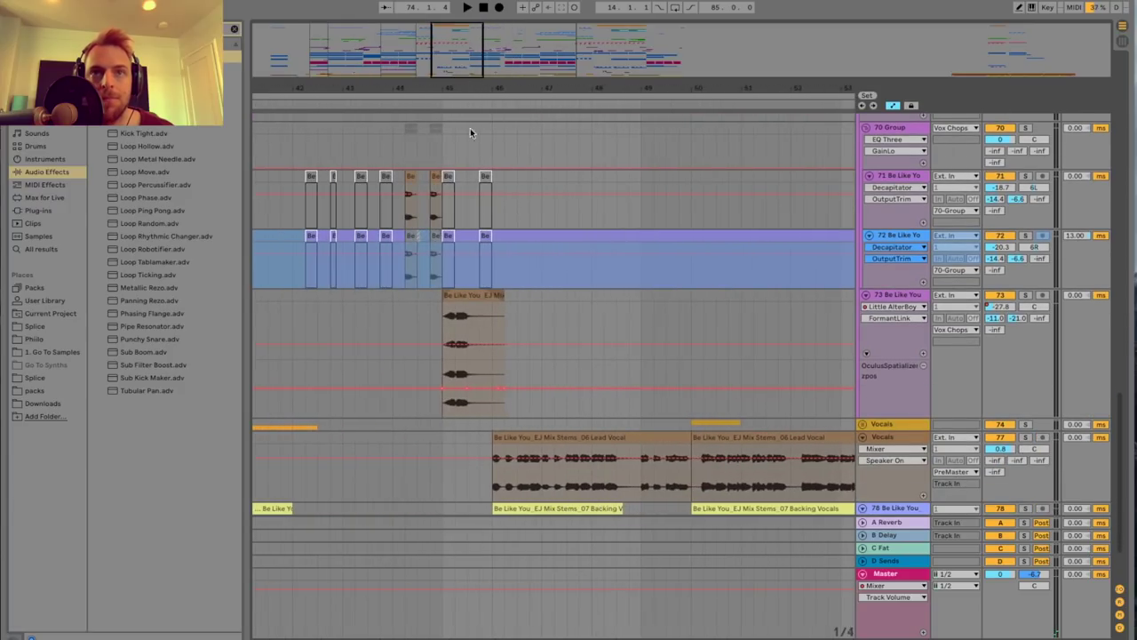
{"action": "scroll", "coordinate": [514, 214], "scroll_direction": "left", "scroll_amount": 3}
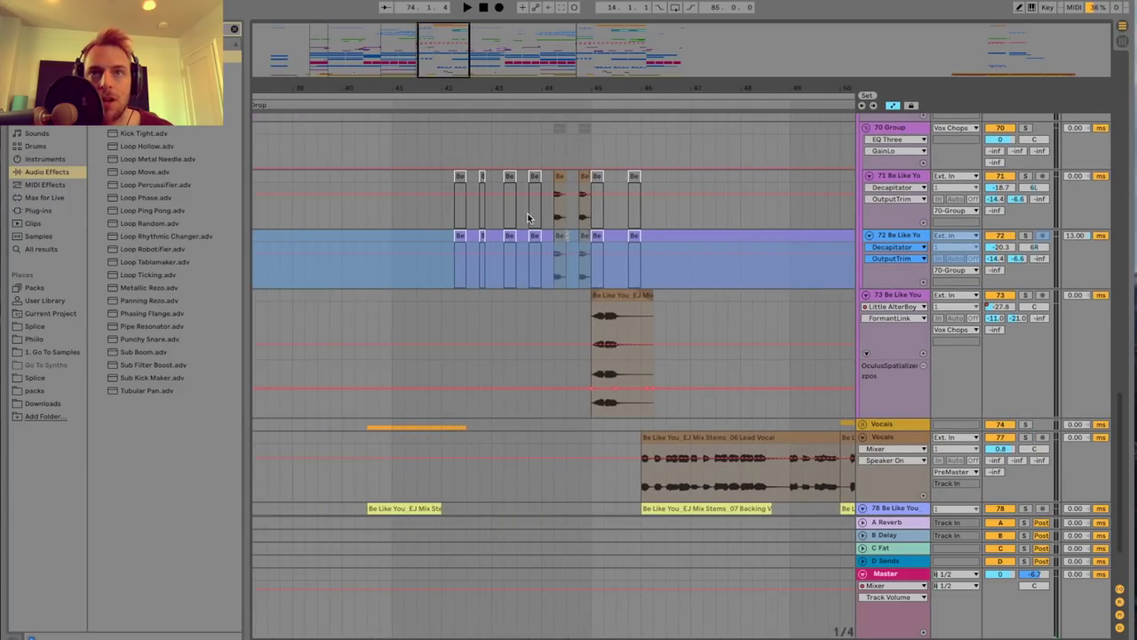
{"action": "left_click", "coordinate": [595, 319]}
{"action": "key", "text": "space"}
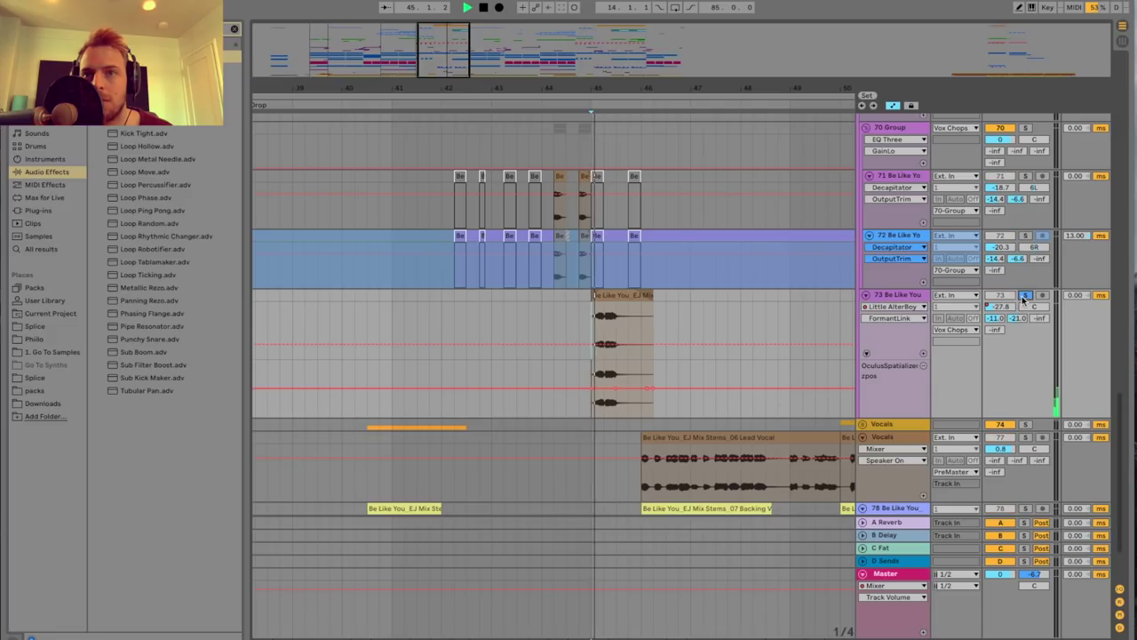
{"action": "key", "text": "space"}
{"action": "key", "text": "space"}
{"action": "left_click", "coordinate": [1025, 298]}
{"action": "key", "text": "space"}
Open Little AlterBoy from track 73's device chain, place its window over the arrangement, and show the Formant automation.
{"action": "double_click", "coordinate": [916, 298]}
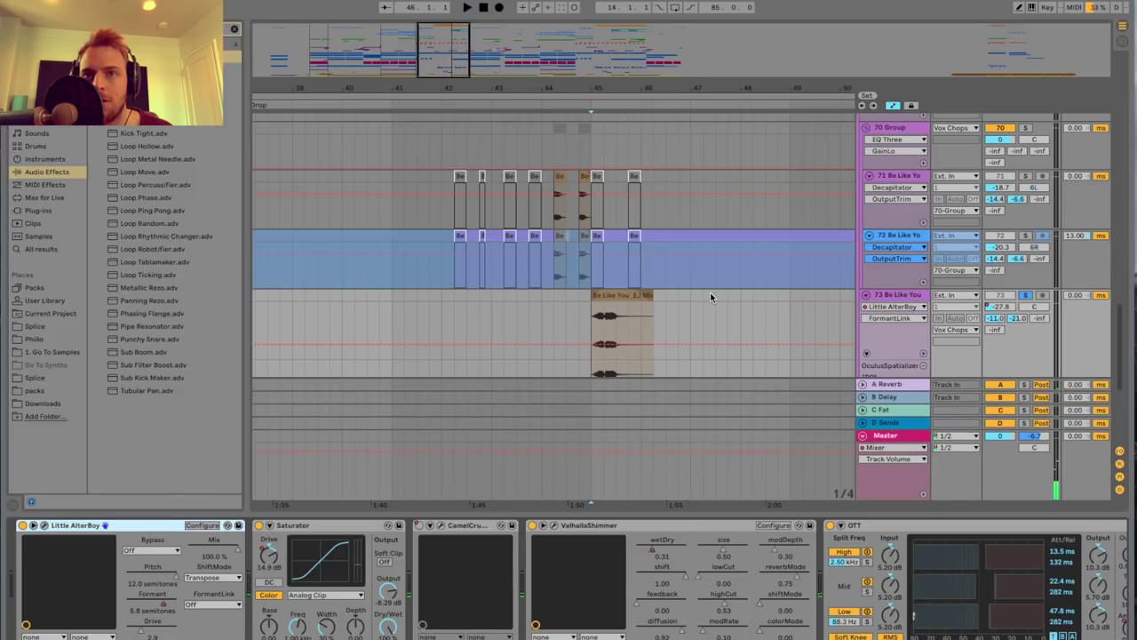
{"action": "left_click_drag", "start_coordinate": [438, 72], "coordinate": [441, 100]}
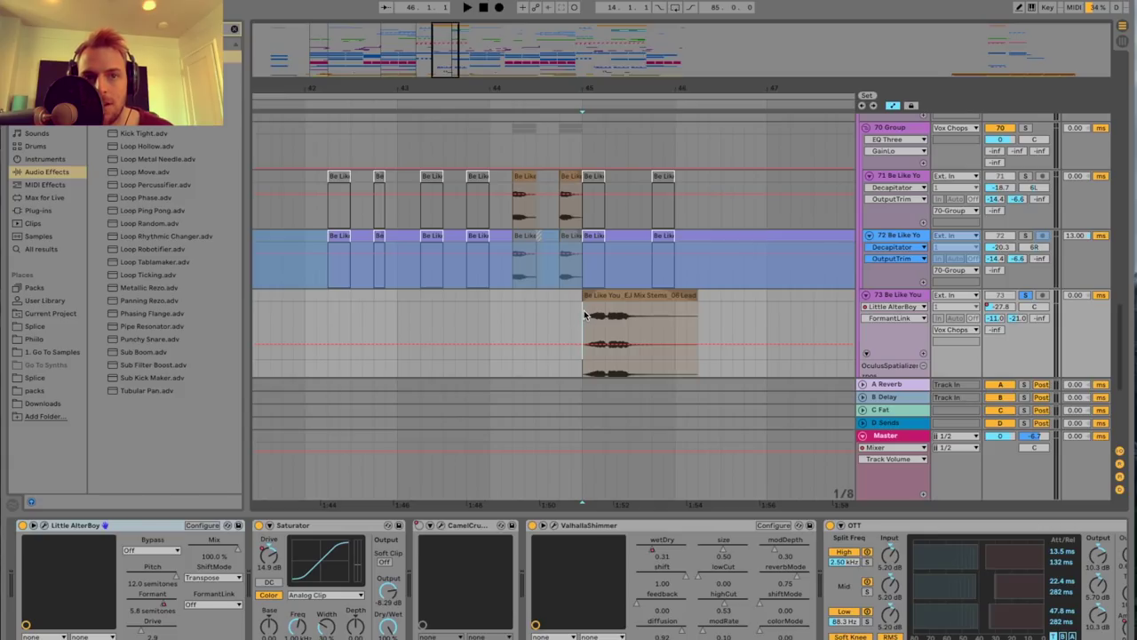
{"action": "left_click", "coordinate": [46, 526]}
{"action": "left_click_drag", "start_coordinate": [576, 392], "coordinate": [568, 265]}
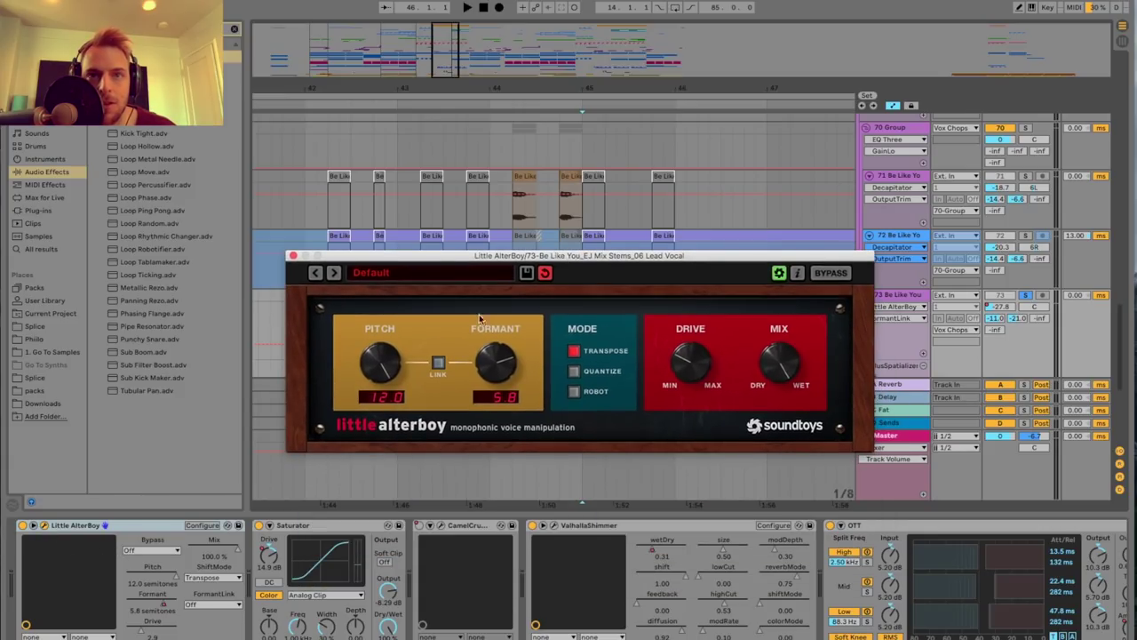
{"action": "left_click_drag", "start_coordinate": [507, 264], "coordinate": [643, 359]}
{"action": "left_click", "coordinate": [162, 607]}
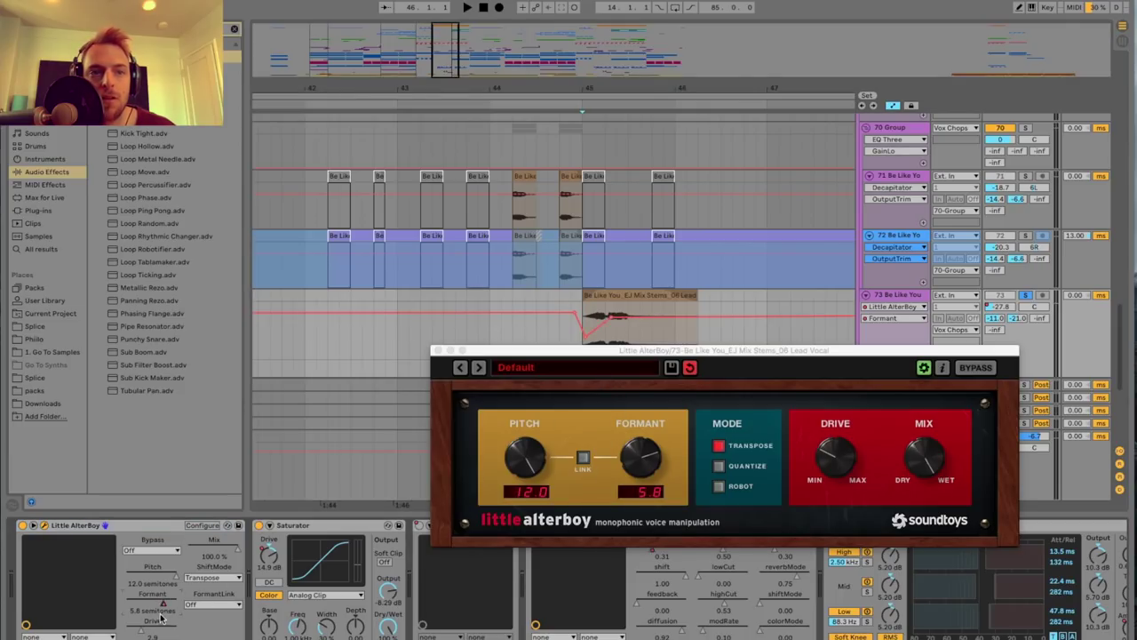
Play the bar 45 chop with Little AlterBoy's formant at -12.0 and again at 12.0 semitones, and re-enable the automation.
{"action": "left_click_drag", "start_coordinate": [164, 604], "coordinate": [127, 604]}
{"action": "key", "text": "space"}
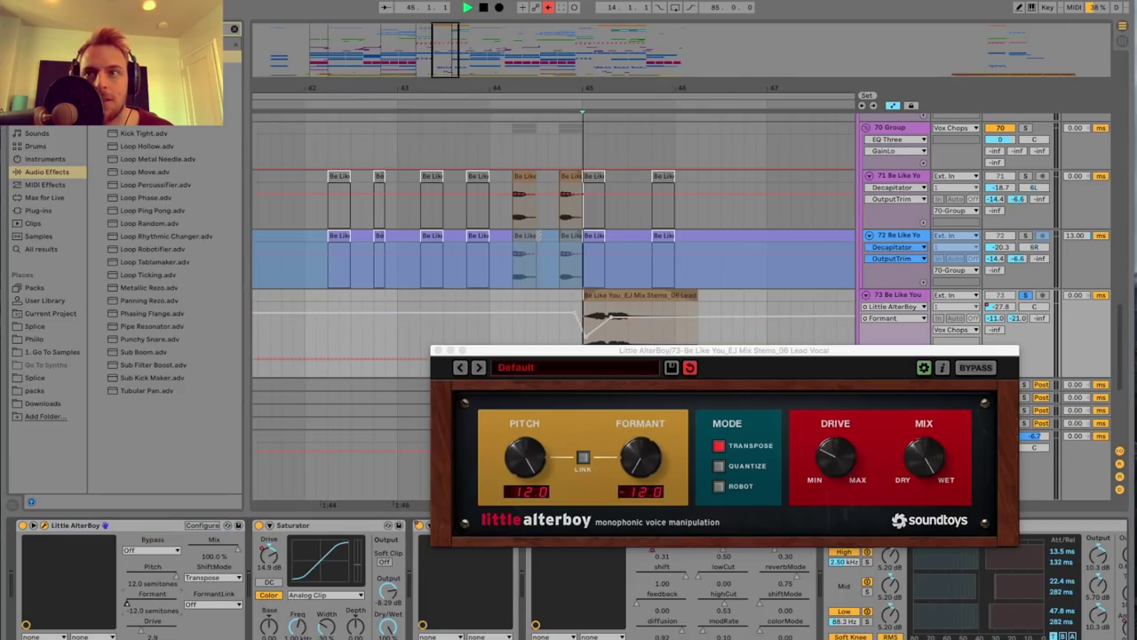
{"action": "left_click_drag", "start_coordinate": [127, 605], "coordinate": [176, 604]}
{"action": "key", "text": "space"}
{"action": "key", "text": "space"}
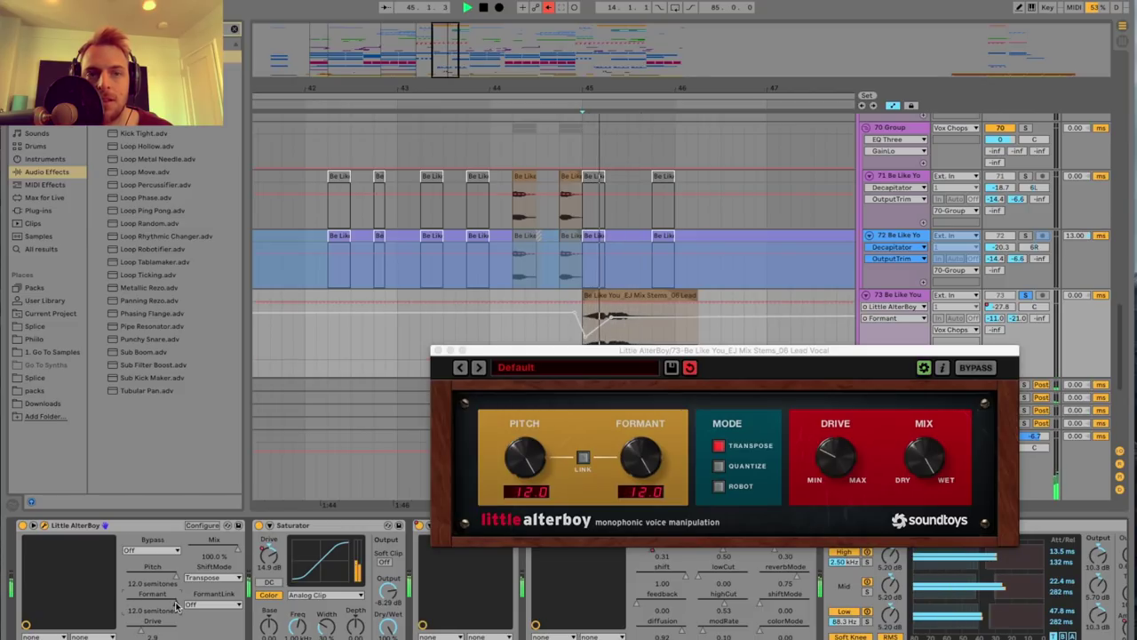
{"action": "key", "text": "space"}
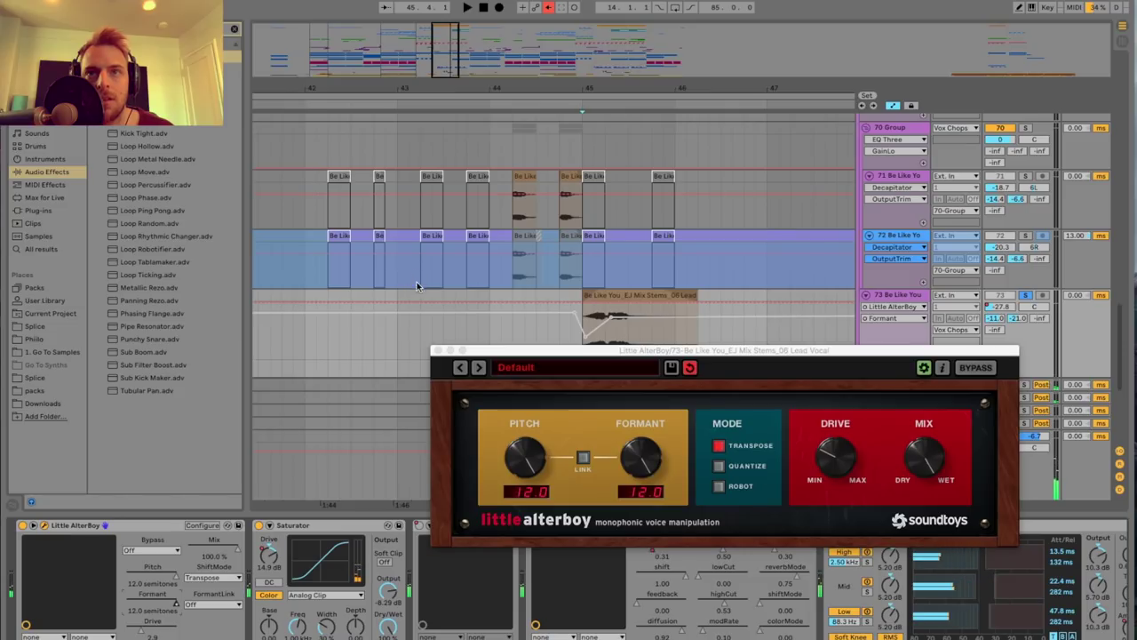
{"action": "left_click", "coordinate": [547, 7]}
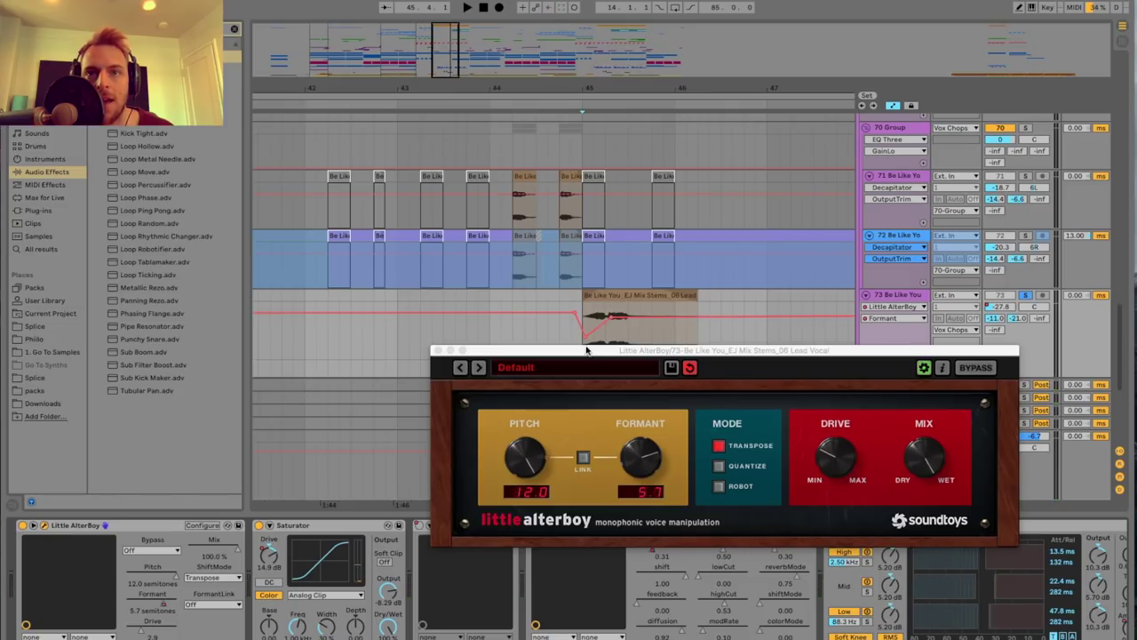
Override the formant with about 3.9 semitones, re-enable its automation, play the chop with it, and close Little AlterBoy.
{"action": "left_click_drag", "start_coordinate": [639, 443], "coordinate": [646, 471]}
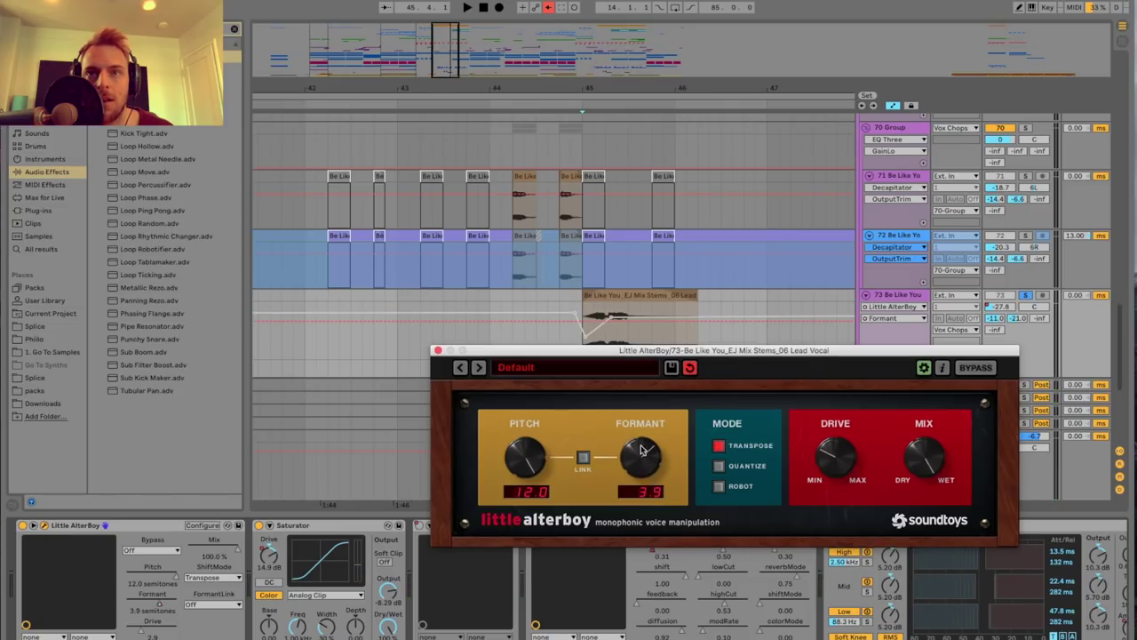
{"action": "left_click", "coordinate": [547, 7]}
{"action": "key", "text": "space"}
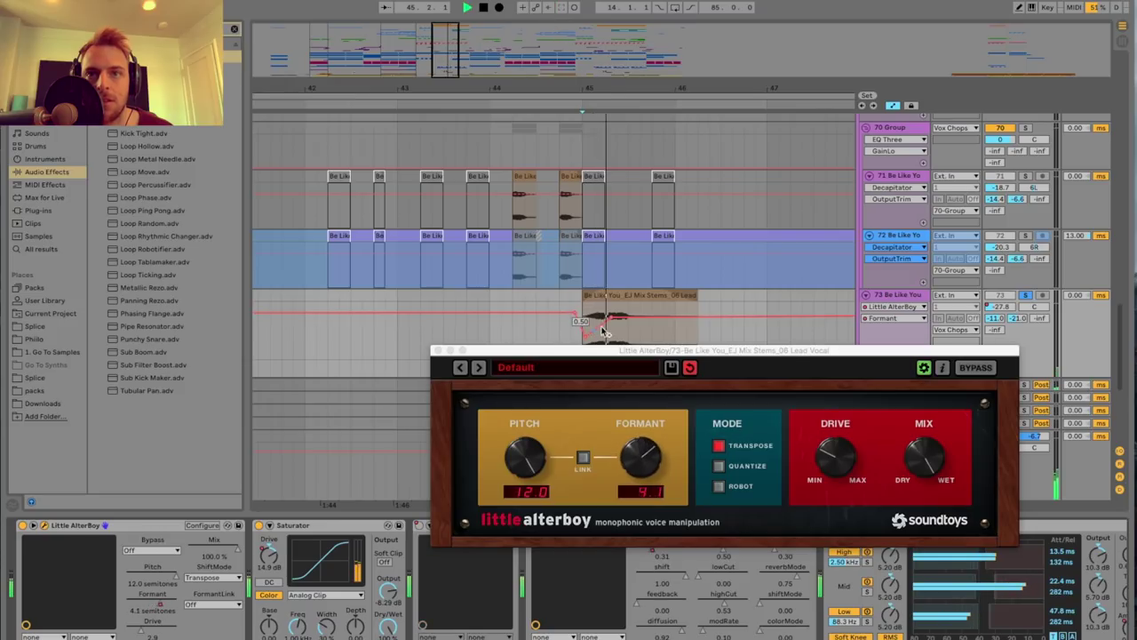
{"action": "left_click", "coordinate": [438, 350]}
Play the short vocal chop just before bar 56 on track 73 through its effects tail.
{"action": "left_click_drag", "start_coordinate": [445, 70], "coordinate": [446, 55]}
{"action": "scroll", "coordinate": [565, 270], "scroll_direction": "right", "scroll_amount": 10}
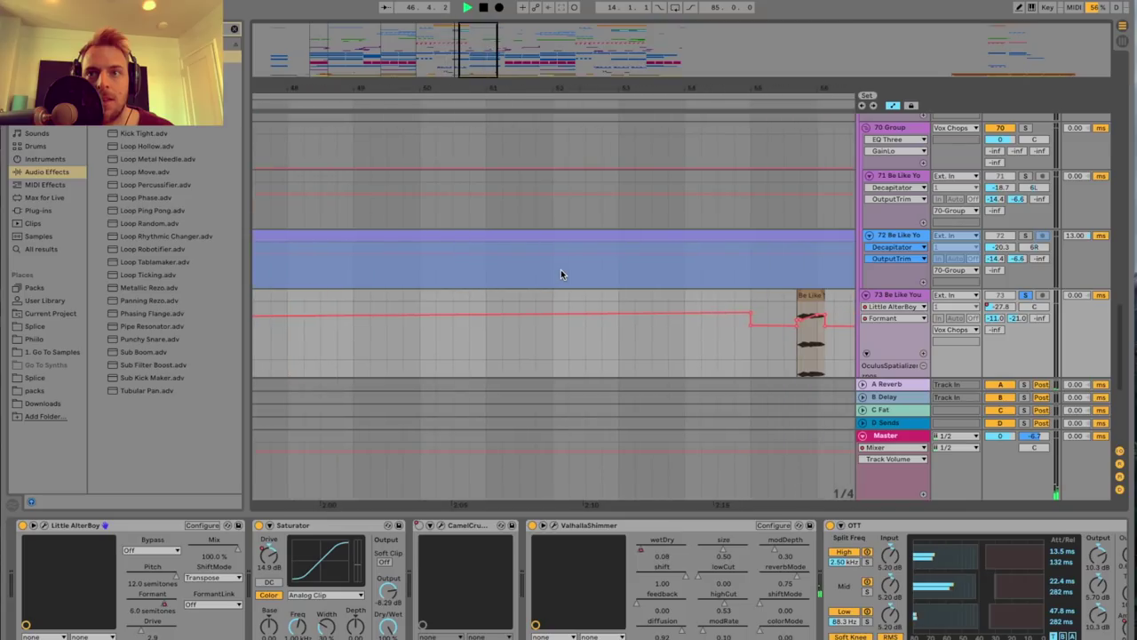
{"action": "left_click", "coordinate": [797, 312]}
{"action": "key", "text": "space"}
{"action": "key", "text": "space"}
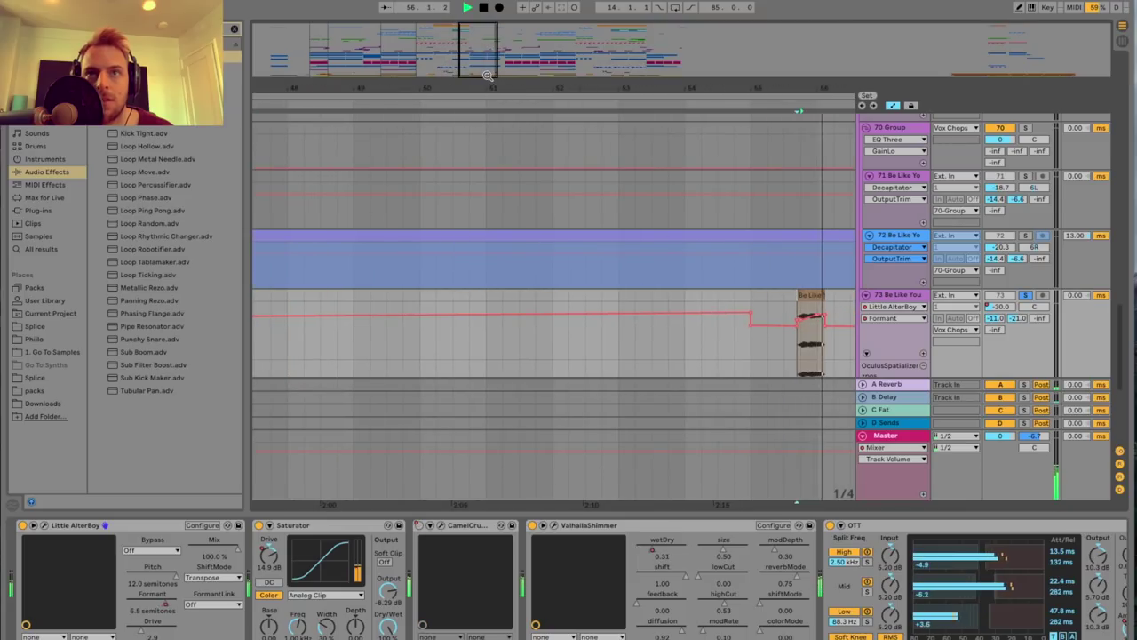
{"action": "left_click_drag", "start_coordinate": [671, 88], "coordinate": [671, 64]}
{"action": "scroll", "coordinate": [572, 237], "scroll_direction": "right", "scroll_amount": 10}
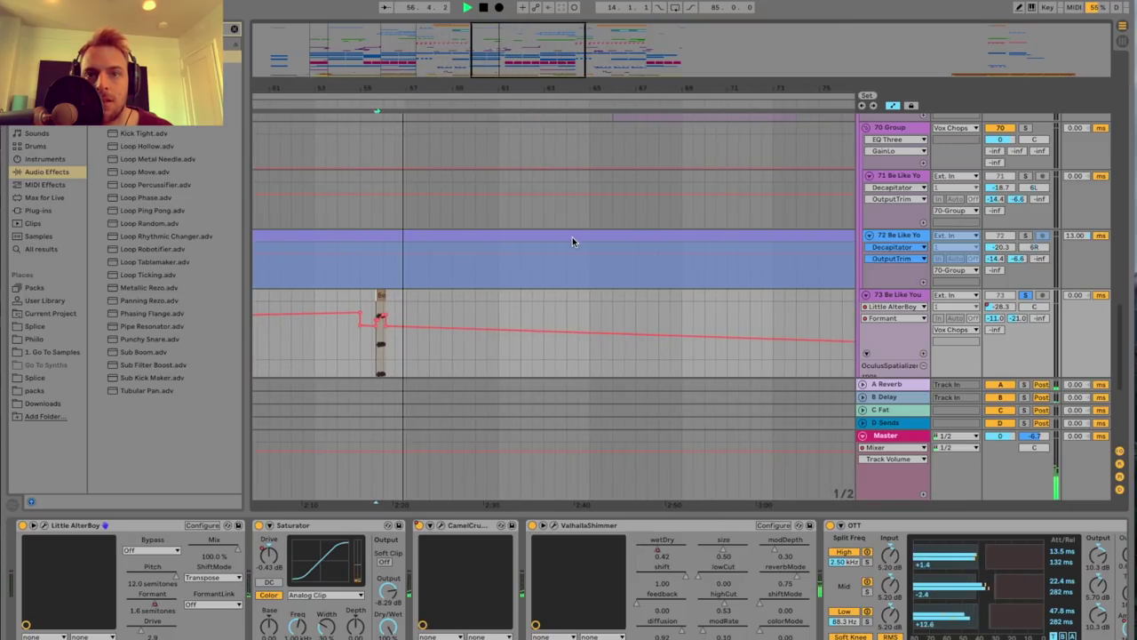
{"action": "key", "text": "space"}
Show the CamelCrusher and ValhallaShimmer plug-in settings on track 73, closing each window after viewing it.
{"action": "scroll", "coordinate": [500, 381], "scroll_direction": "left", "scroll_amount": 7}
{"action": "left_click", "coordinate": [440, 526]}
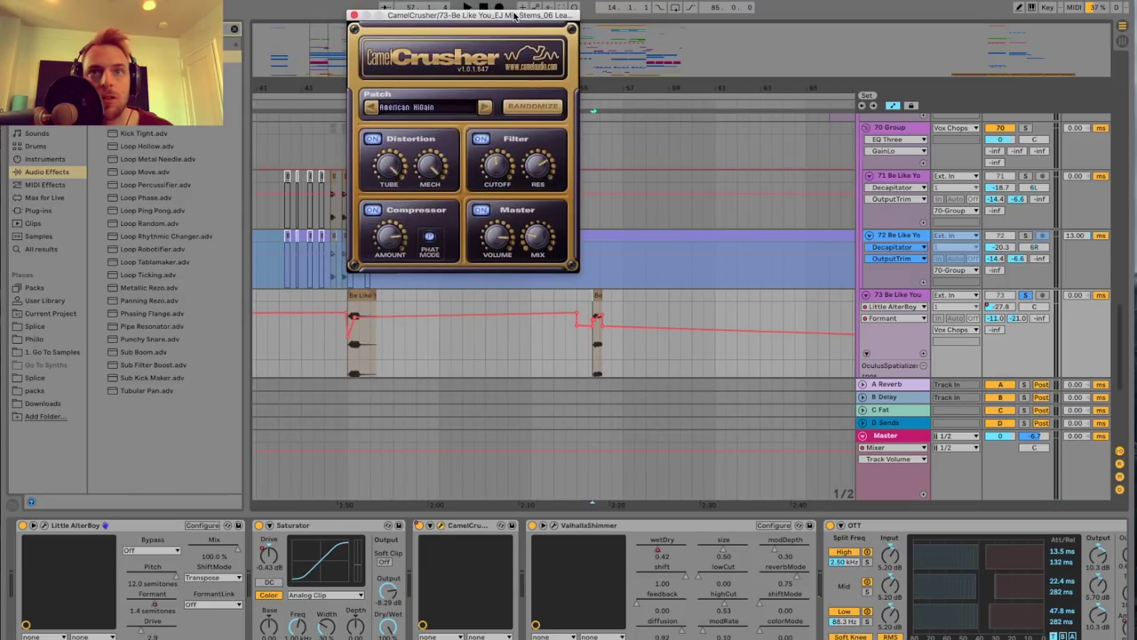
{"action": "left_click", "coordinate": [354, 16]}
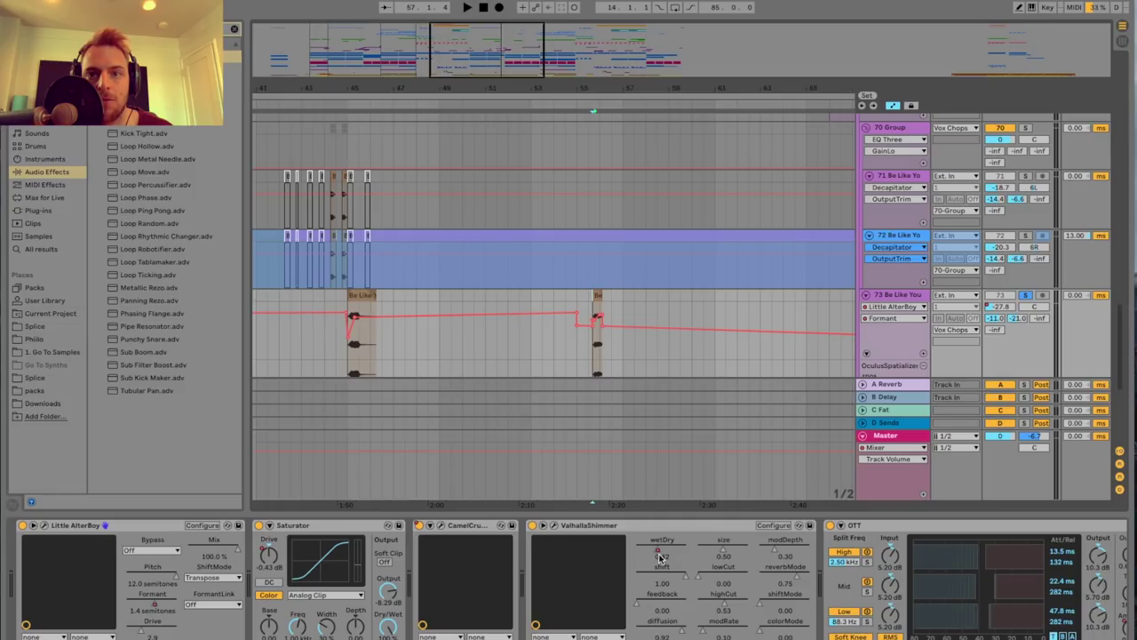
{"action": "left_click", "coordinate": [555, 526]}
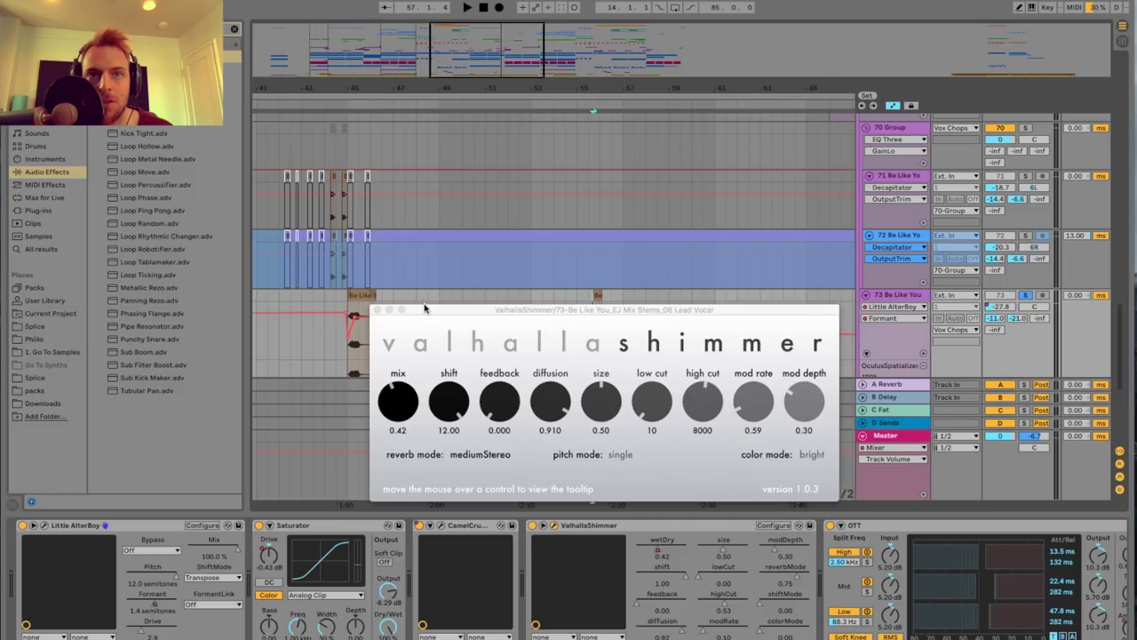
{"action": "left_click", "coordinate": [375, 309]}
Replay the chop before bar 56 while viewing track 73's OTT and the end of its device chain.
{"action": "left_click", "coordinate": [591, 354]}
{"action": "key", "text": "space"}
{"action": "left_click_drag", "start_coordinate": [486, 84], "coordinate": [491, 169]}
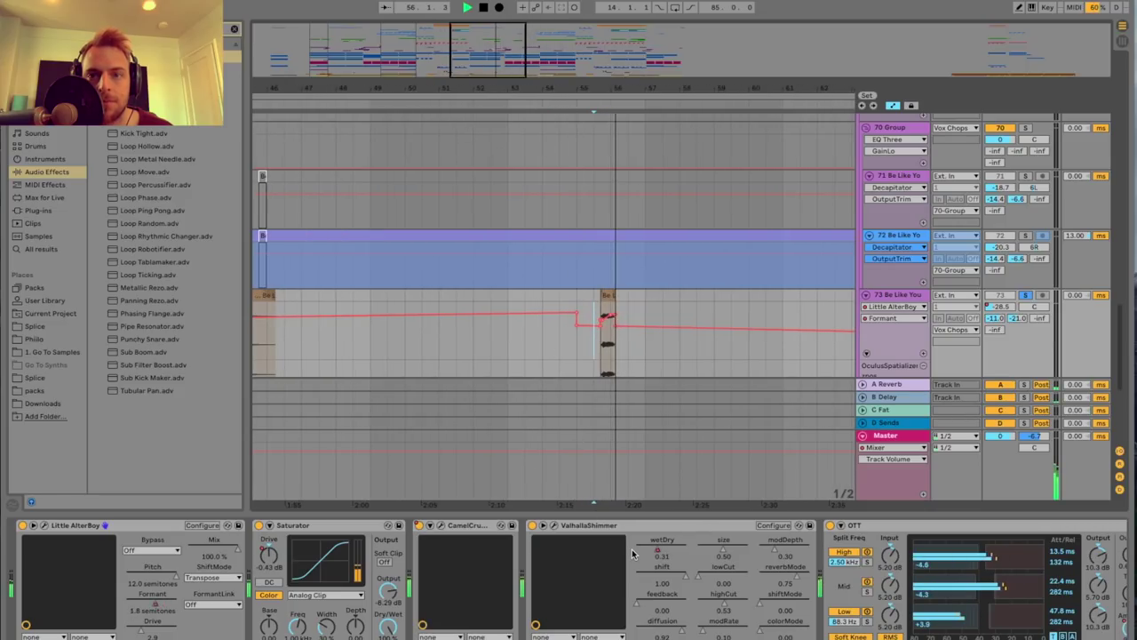
{"action": "scroll", "coordinate": [667, 555], "scroll_direction": "right", "scroll_amount": 3}
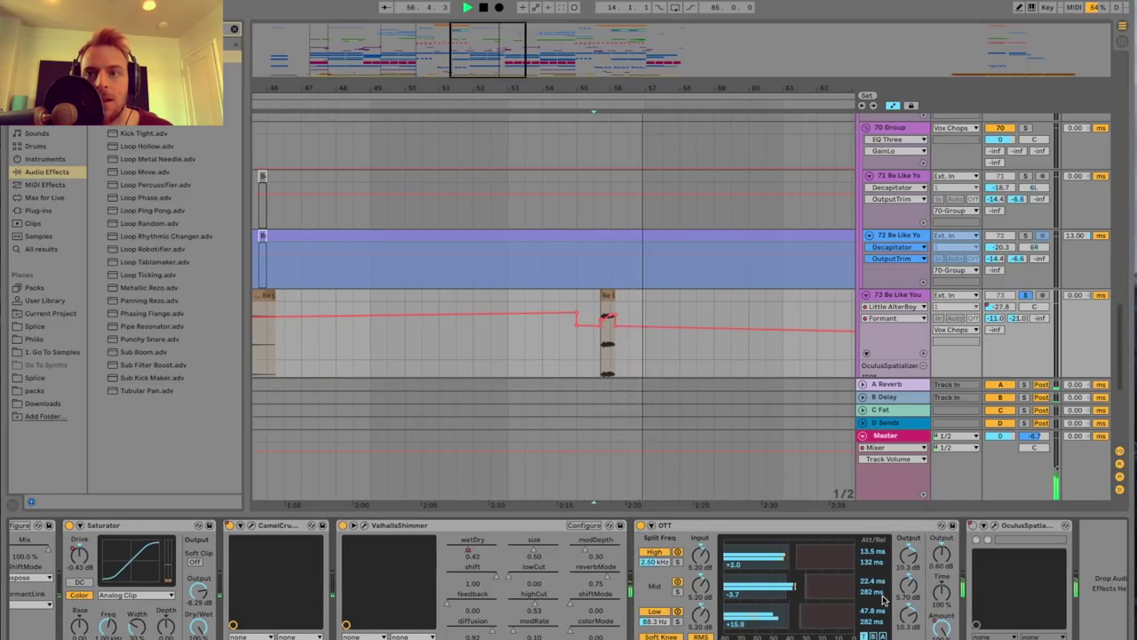
{"action": "key", "text": "space"}
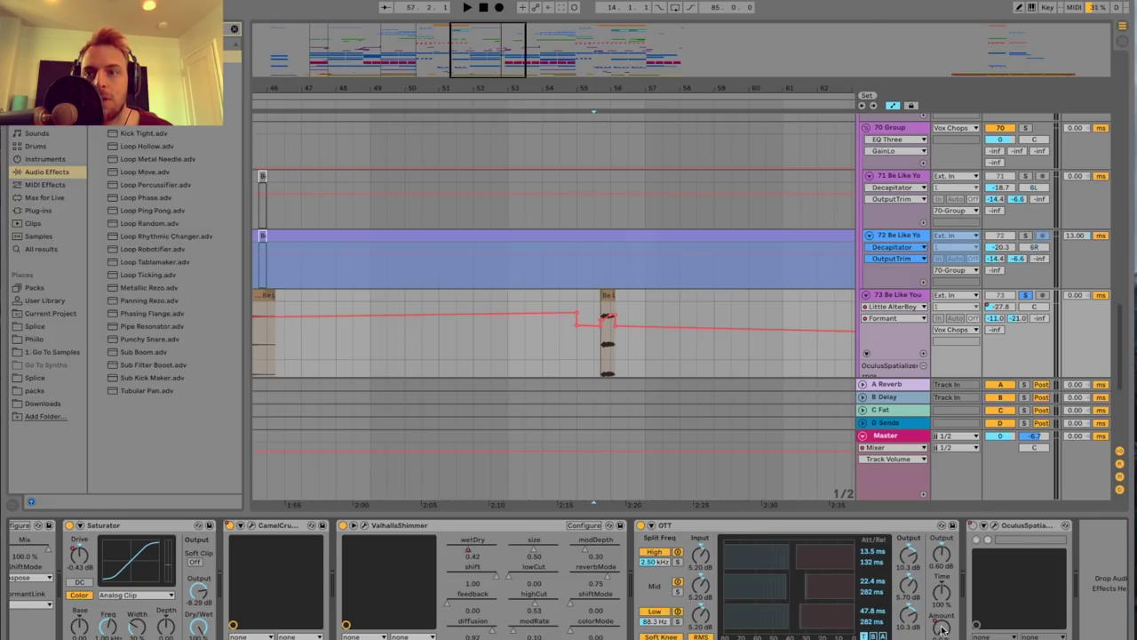
Play the chop before bar 56 again, display OTT's Amount automation on track 73, and hide the device chain.
{"action": "key", "text": "space"}
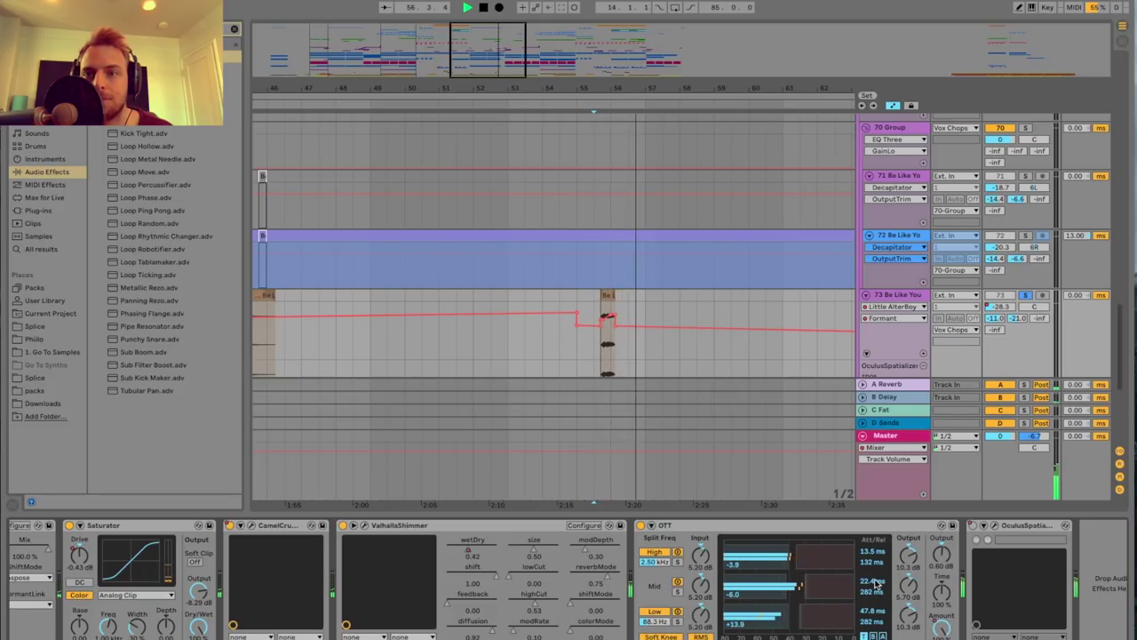
{"action": "left_click", "coordinate": [942, 628]}
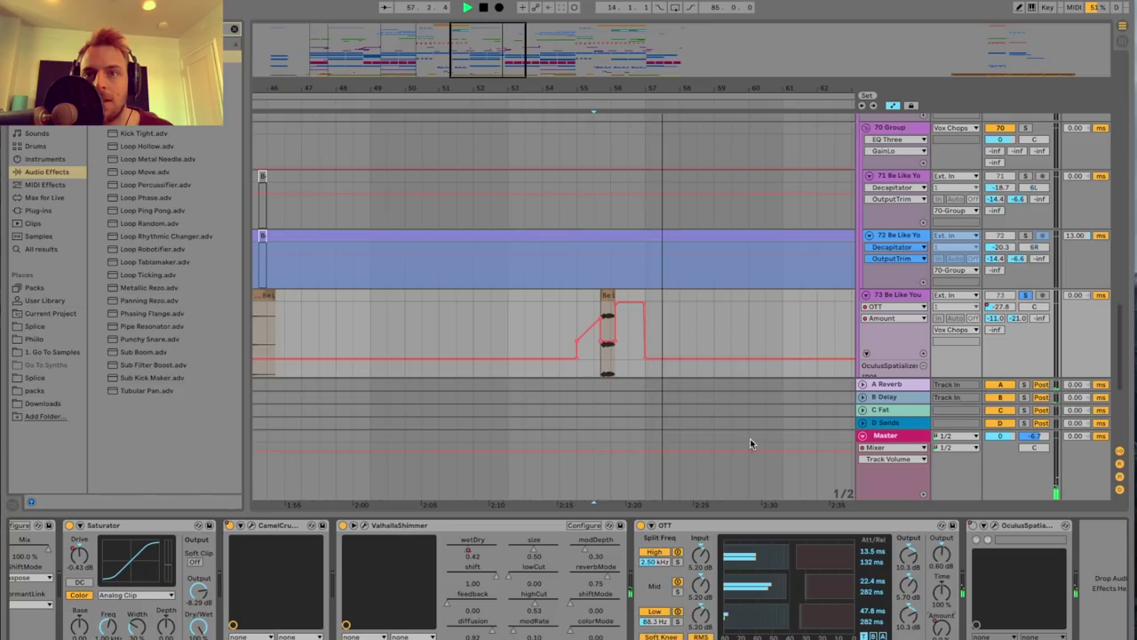
{"action": "key", "text": "space"}
{"action": "left_click", "coordinate": [773, 515]}
Play the 70 Group's vocal chops from bar 44 with the group soloed, and again unsoloed within the mix.
{"action": "left_click_drag", "start_coordinate": [509, 56], "coordinate": [507, 33]}
{"action": "scroll", "coordinate": [580, 262], "scroll_direction": "left", "scroll_amount": 5}
{"action": "scroll", "coordinate": [580, 261], "scroll_direction": "up", "scroll_amount": 3}
{"action": "scroll", "coordinate": [580, 261], "scroll_direction": "left", "scroll_amount": 3}
{"action": "scroll", "coordinate": [580, 261], "scroll_direction": "right", "scroll_amount": 2}
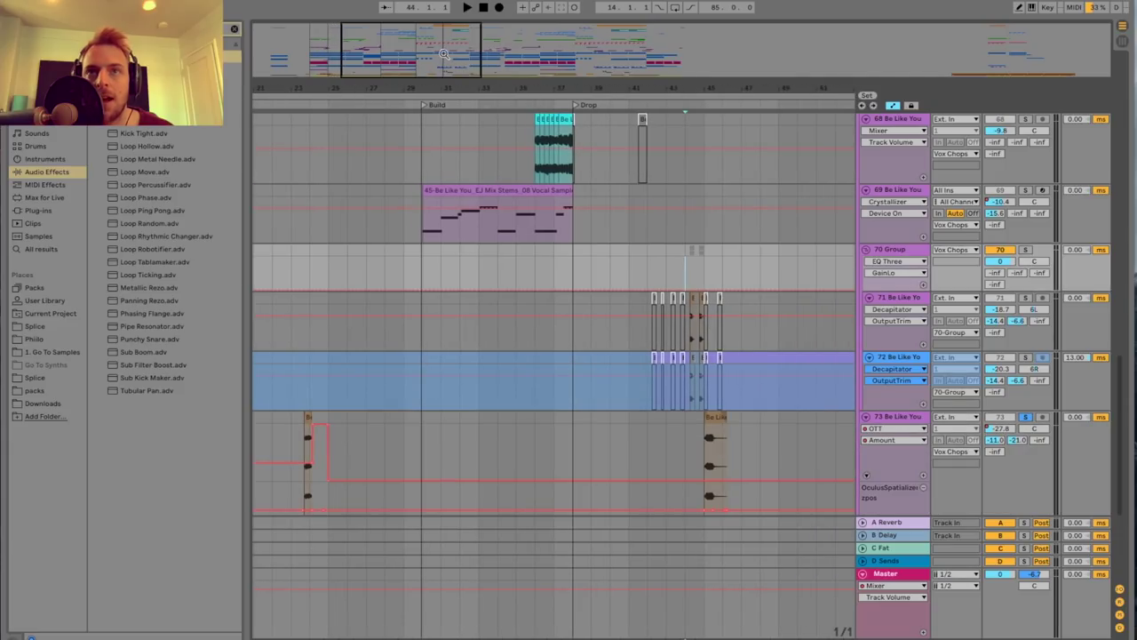
{"action": "scroll", "coordinate": [688, 265], "scroll_direction": "up", "scroll_amount": 5}
{"action": "left_click", "coordinate": [1026, 253]}
{"action": "key", "text": "space"}
{"action": "scroll", "coordinate": [567, 121], "scroll_direction": "up", "scroll_amount": 2}
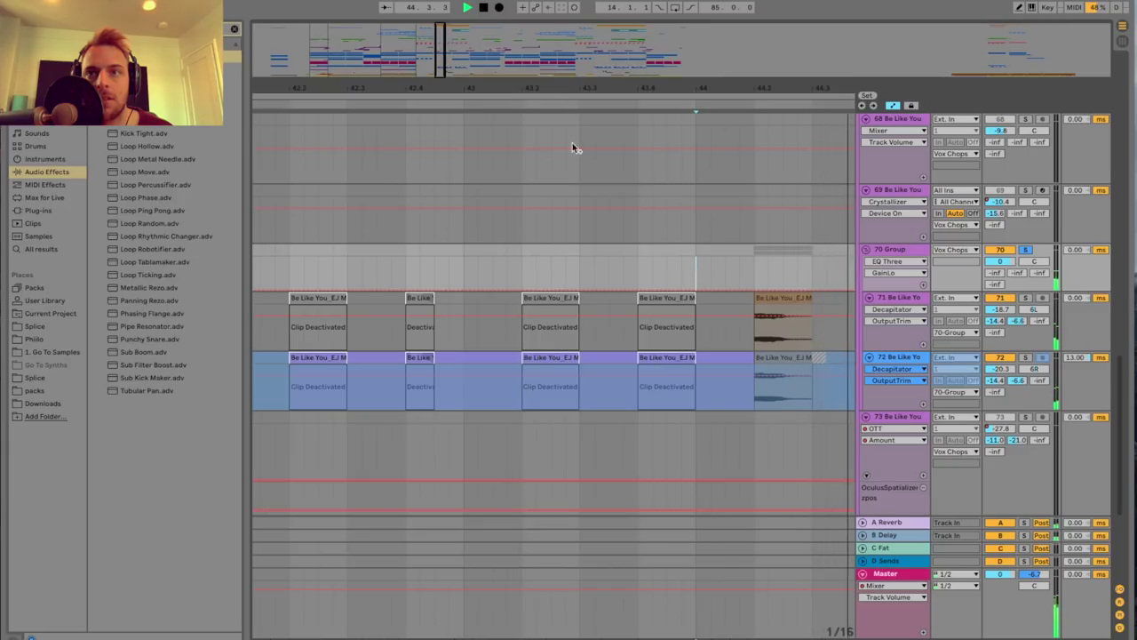
{"action": "left_click", "coordinate": [1026, 251]}
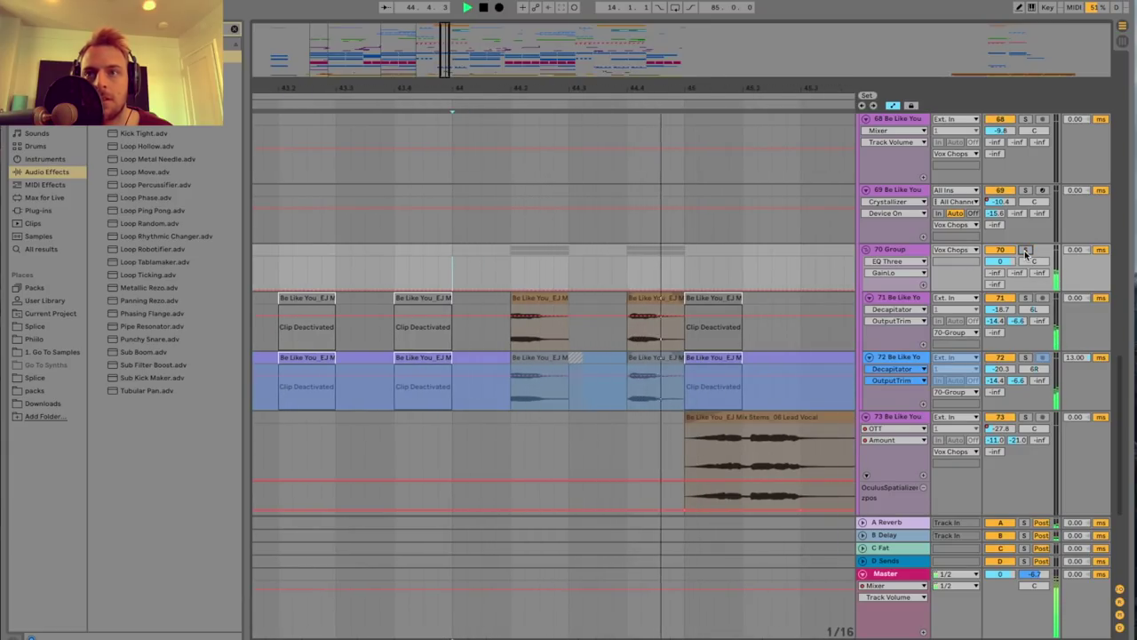
Show track 71's device chain and its Little AlterBoy pitch and formant settings, closing the plug-in window after viewing.
{"action": "left_click_drag", "start_coordinate": [447, 69], "coordinate": [447, 75]}
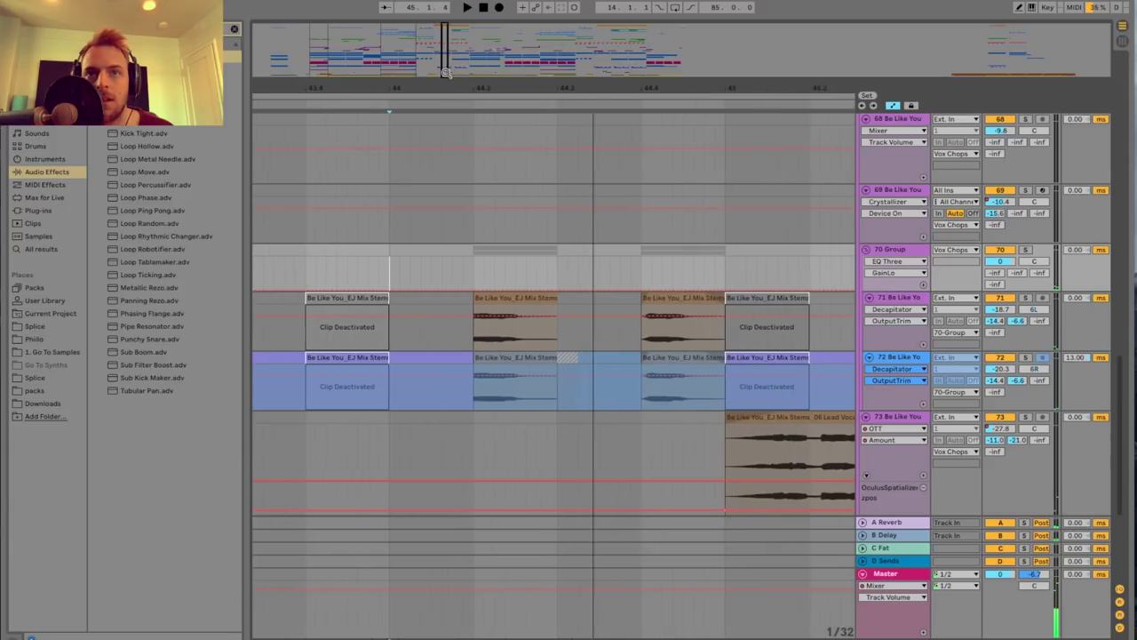
{"action": "double_click", "coordinate": [900, 299]}
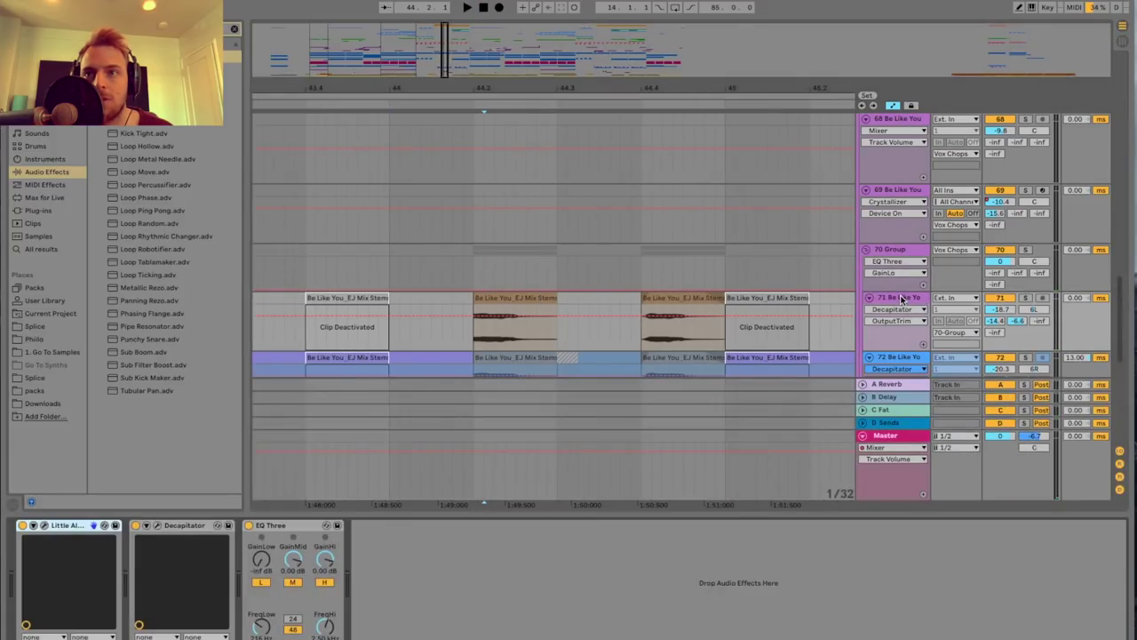
{"action": "scroll", "coordinate": [500, 240], "scroll_direction": "down", "scroll_amount": 1}
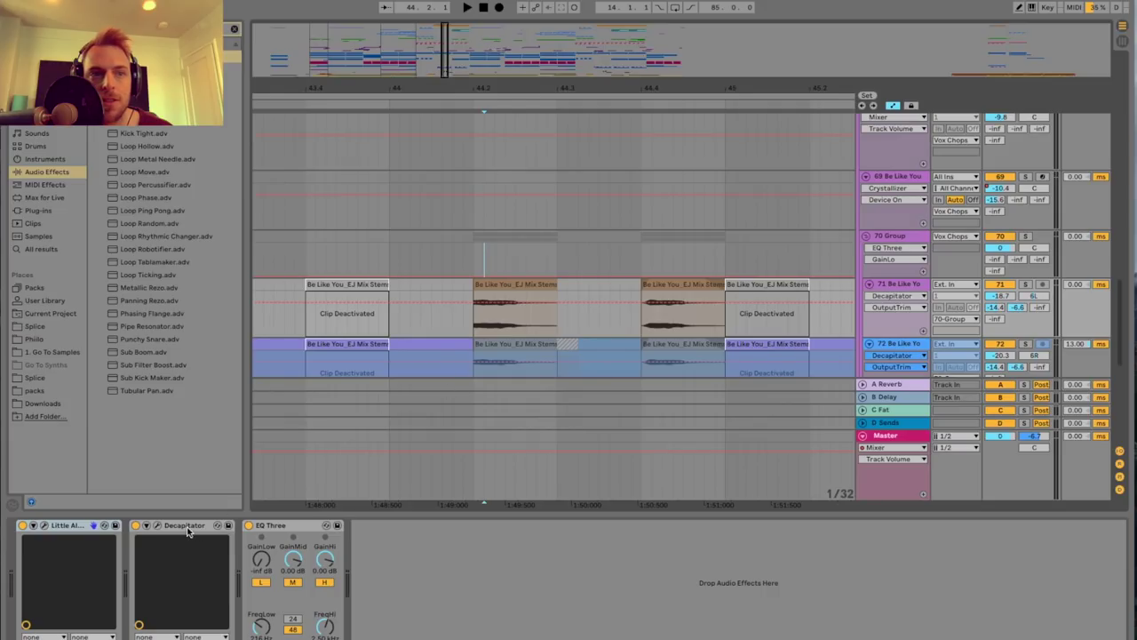
{"action": "left_click", "coordinate": [44, 526]}
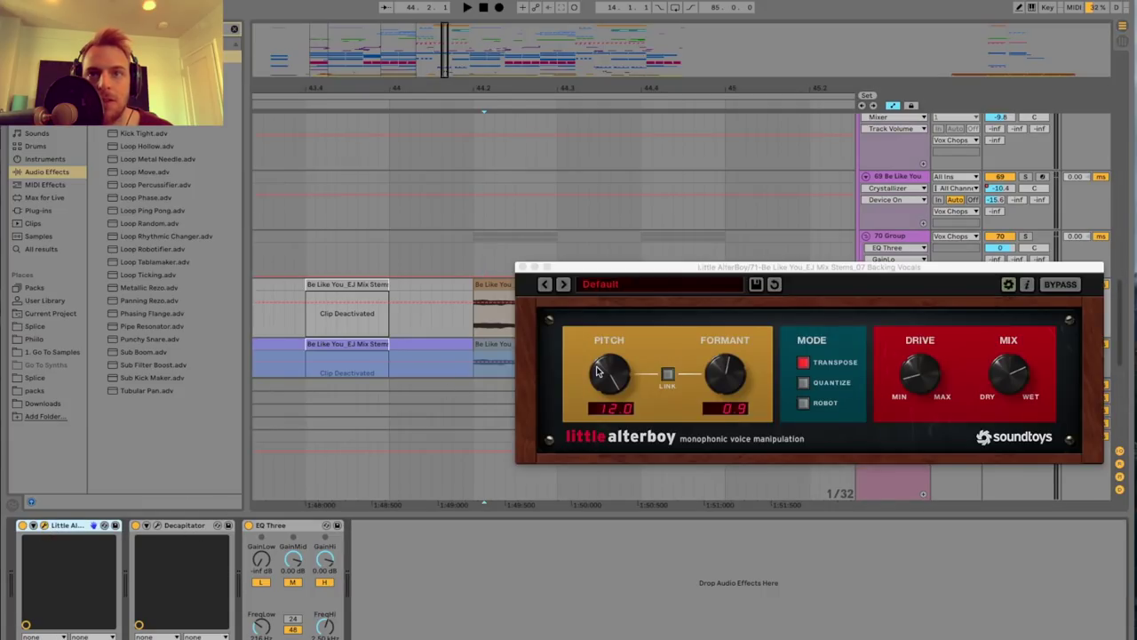
{"action": "left_click_drag", "start_coordinate": [675, 264], "coordinate": [644, 373]}
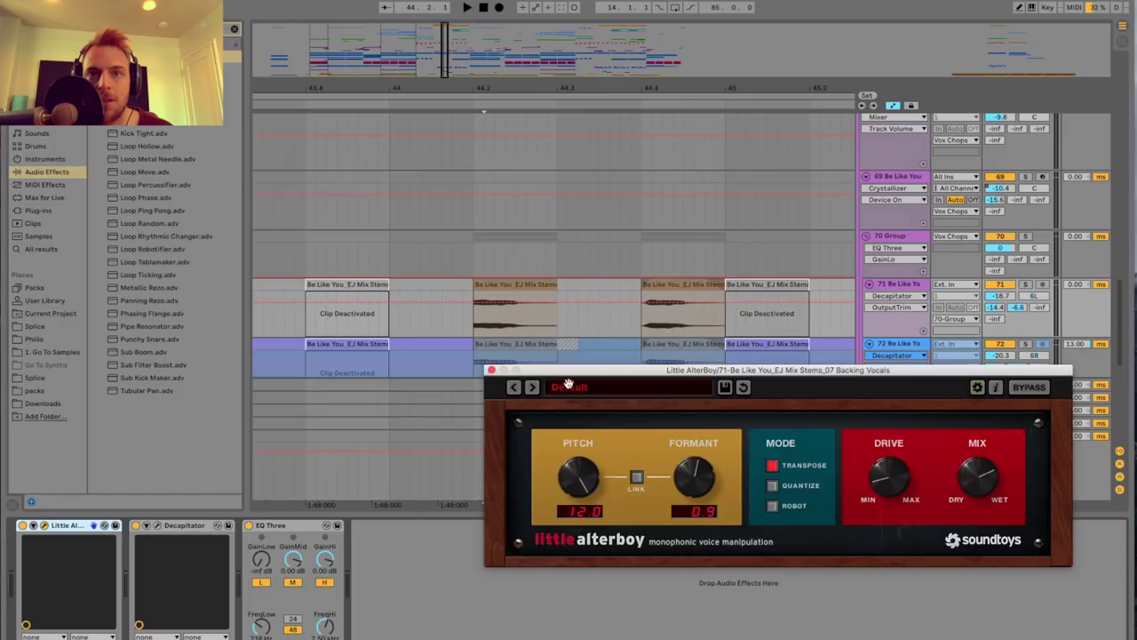
{"action": "left_click_drag", "start_coordinate": [572, 374], "coordinate": [570, 400]}
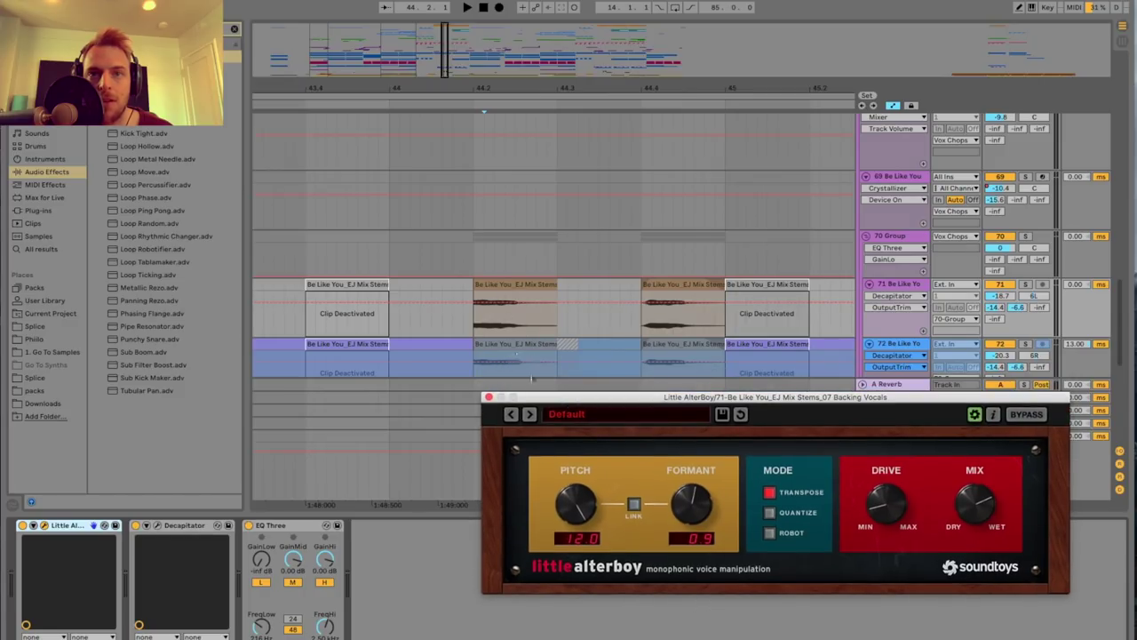
{"action": "left_click", "coordinate": [487, 398]}
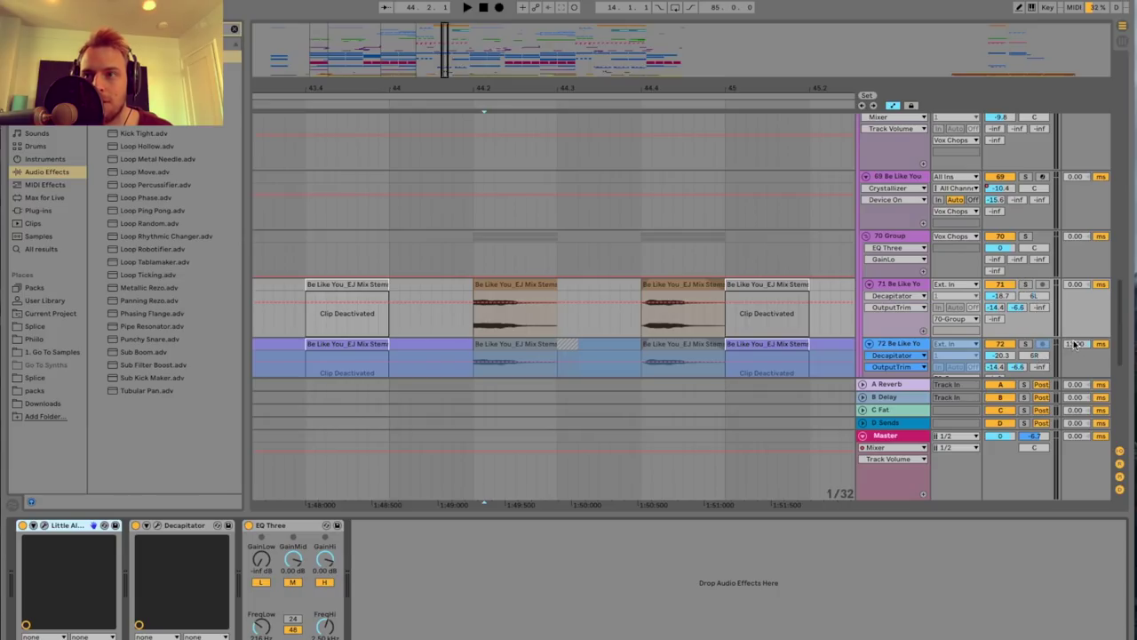
Solo the 70 Group and play its vocal chops from bar 44.2.
{"action": "left_click", "coordinate": [1024, 238]}
{"action": "key", "text": "space"}
{"action": "left_click_drag", "start_coordinate": [489, 90], "coordinate": [560, 45]}
{"action": "key", "text": "space"}
{"action": "scroll", "coordinate": [598, 252], "scroll_direction": "down", "scroll_amount": 5}
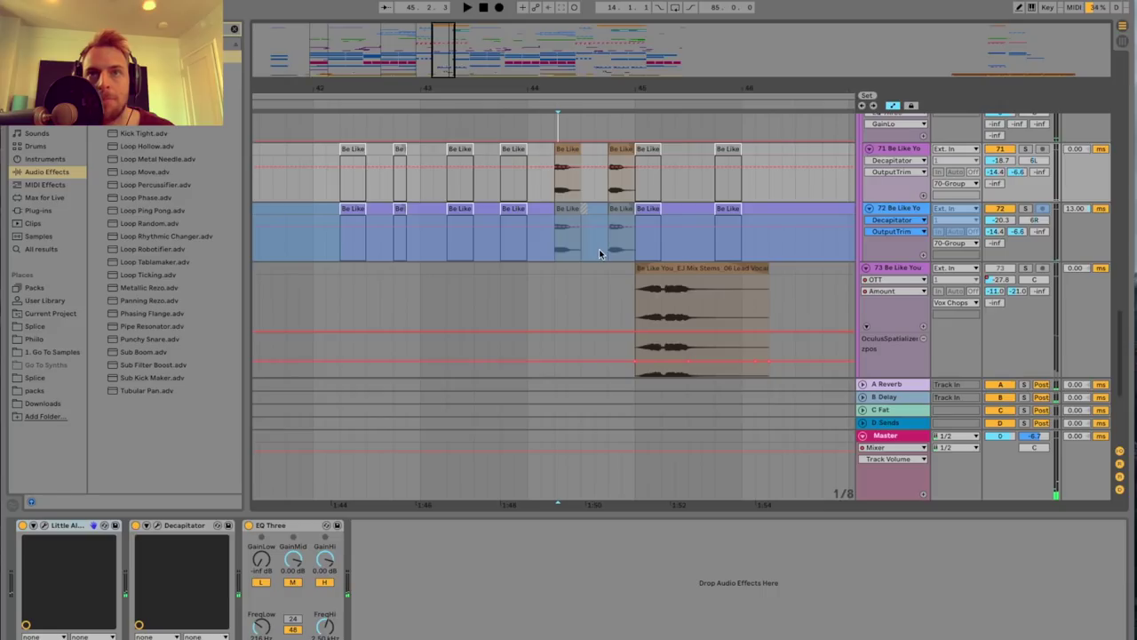
Fold the Vox Chops group and select the Vocals group below it.
{"action": "left_click_drag", "start_coordinate": [450, 92], "coordinate": [447, 90]}
{"action": "scroll", "coordinate": [499, 252], "scroll_direction": "left", "scroll_amount": 5}
{"action": "scroll", "coordinate": [551, 256], "scroll_direction": "left", "scroll_amount": 5}
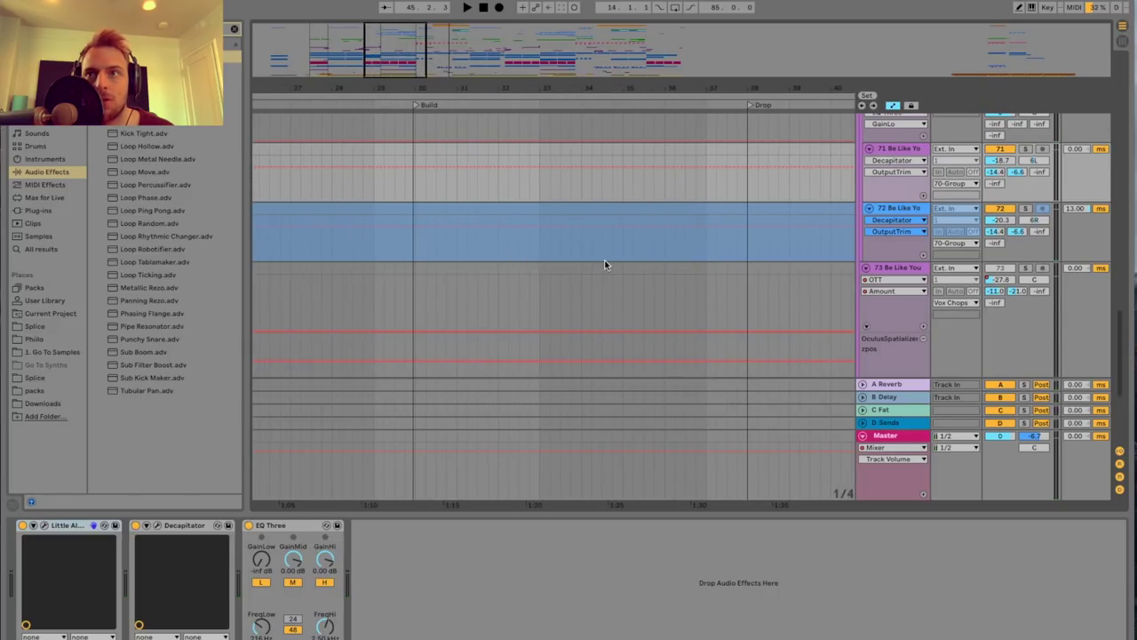
{"action": "scroll", "coordinate": [613, 261], "scroll_direction": "up", "scroll_amount": 5}
{"action": "scroll", "coordinate": [635, 265], "scroll_direction": "down", "scroll_amount": 4}
{"action": "scroll", "coordinate": [658, 252], "scroll_direction": "right", "scroll_amount": 4}
{"action": "scroll", "coordinate": [746, 231], "scroll_direction": "up", "scroll_amount": 5}
{"action": "left_click", "coordinate": [862, 208]}
{"action": "left_click", "coordinate": [879, 222]}
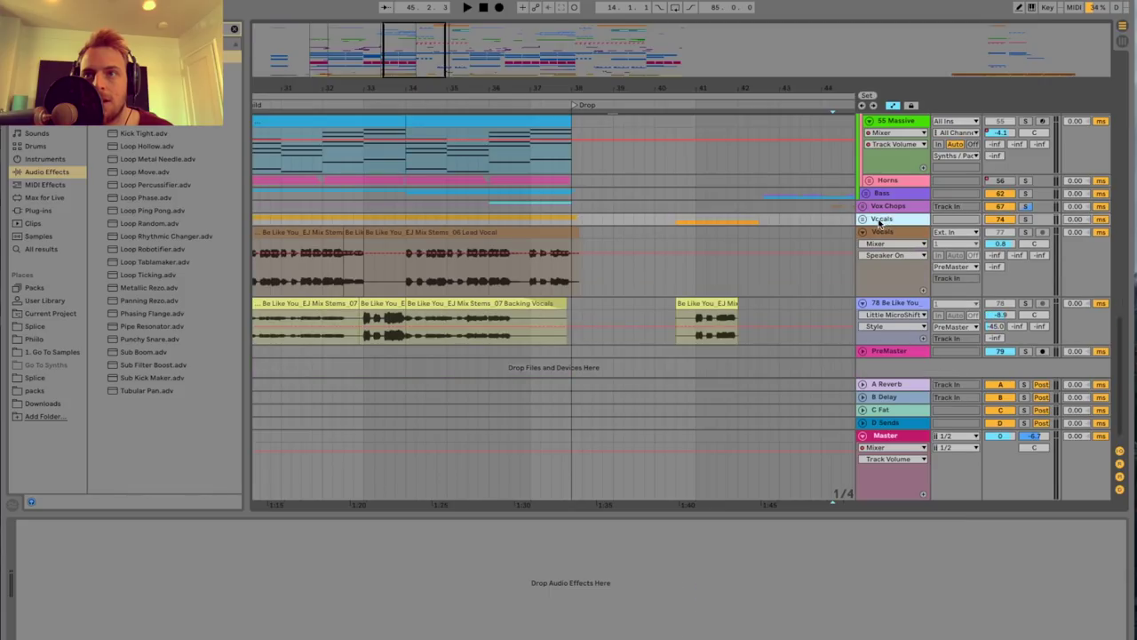
Unfold the Vocals group to show tracks 75 and 76 and their clips around the build.
{"action": "left_click_drag", "start_coordinate": [427, 75], "coordinate": [428, 40]}
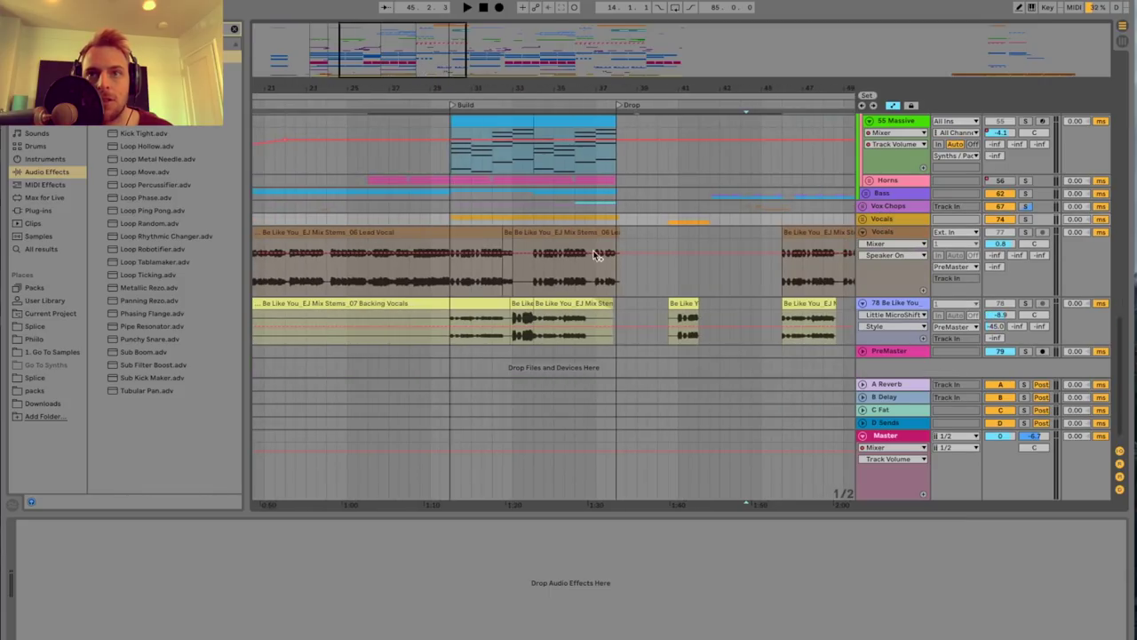
{"action": "scroll", "coordinate": [593, 261], "scroll_direction": "left", "scroll_amount": 1}
{"action": "left_click", "coordinate": [861, 221]}
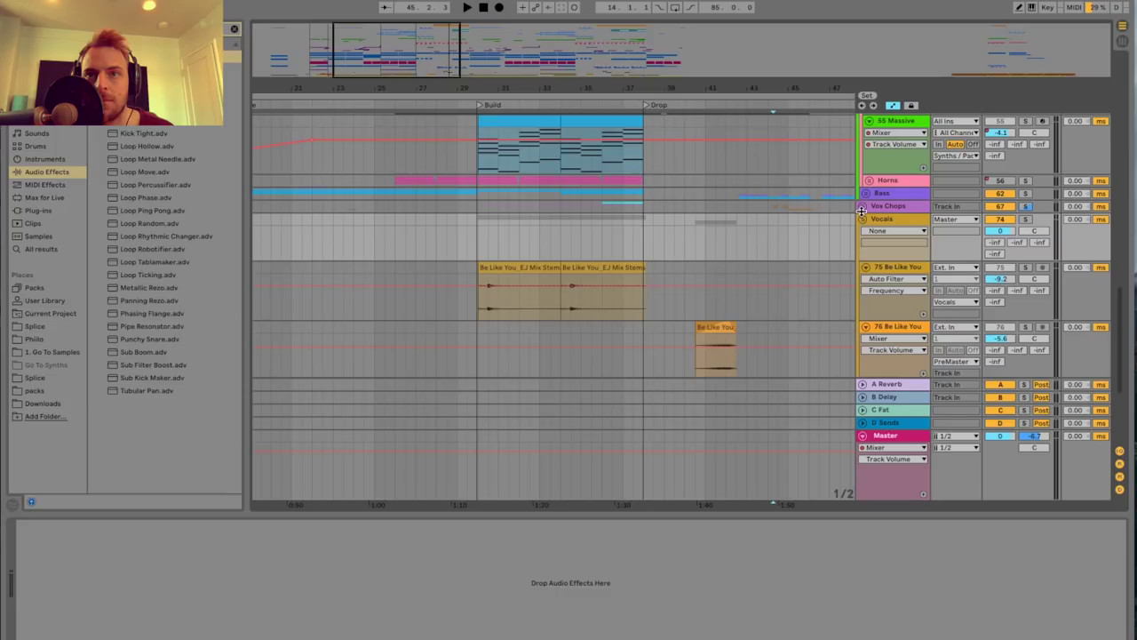
{"action": "left_click", "coordinate": [862, 208]}
{"action": "scroll", "coordinate": [644, 268], "scroll_direction": "down", "scroll_amount": 10}
{"action": "scroll", "coordinate": [643, 269], "scroll_direction": "up", "scroll_amount": 3}
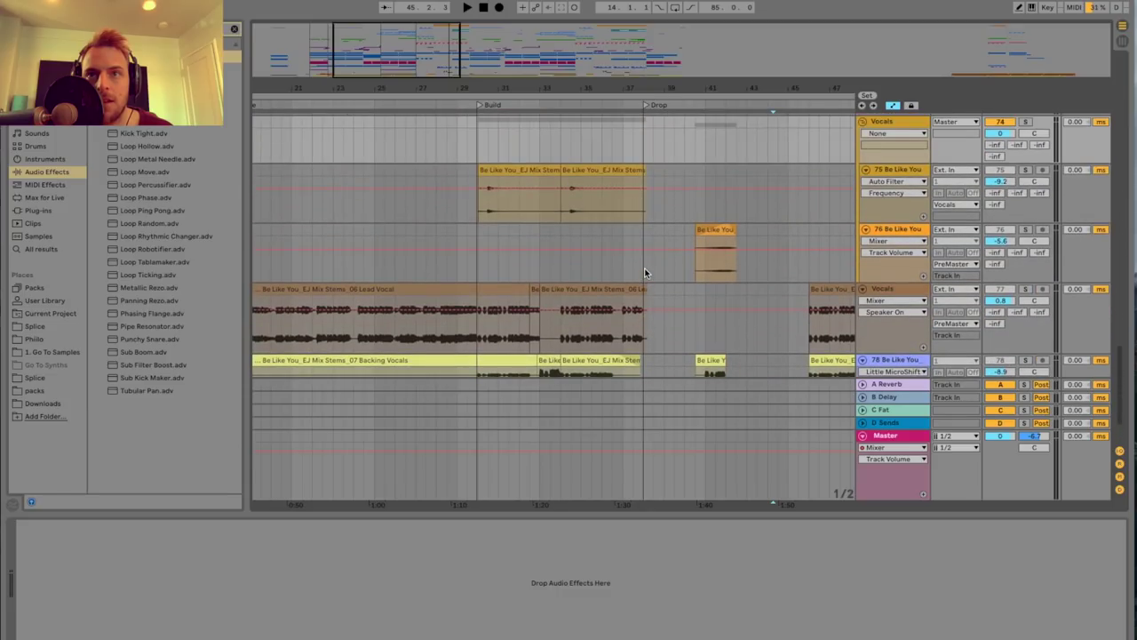
Select track 75 at its synth stem clips before the Verse marker and show its Auto Filter.
{"action": "scroll", "coordinate": [644, 269], "scroll_direction": "left", "scroll_amount": 10}
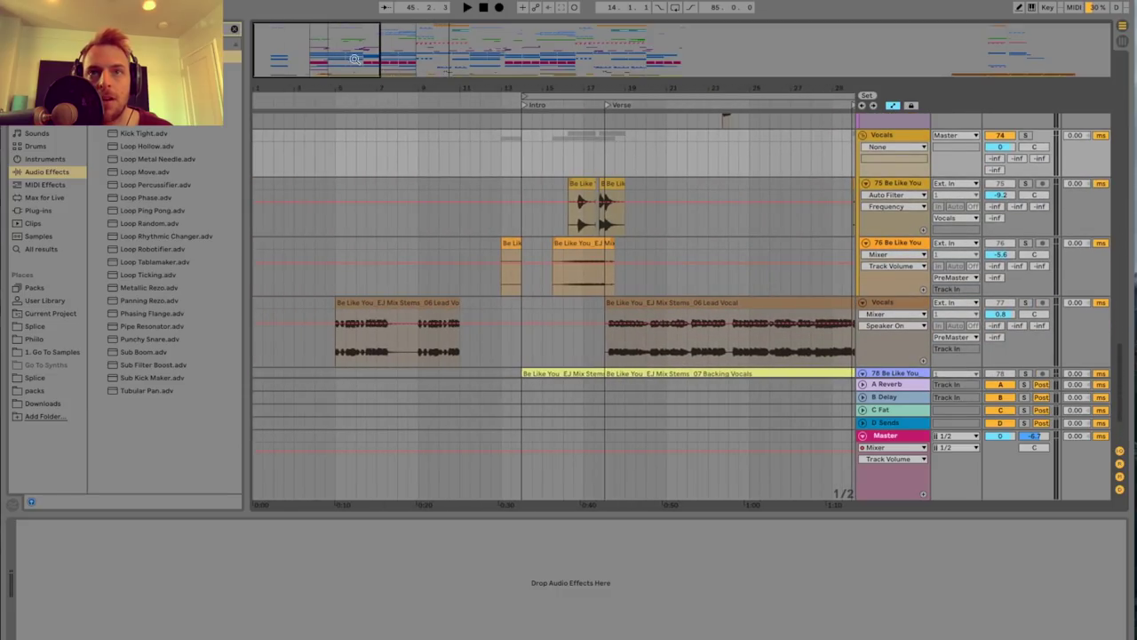
{"action": "left_click_drag", "start_coordinate": [354, 59], "coordinate": [354, 62]}
{"action": "left_click", "coordinate": [426, 227]}
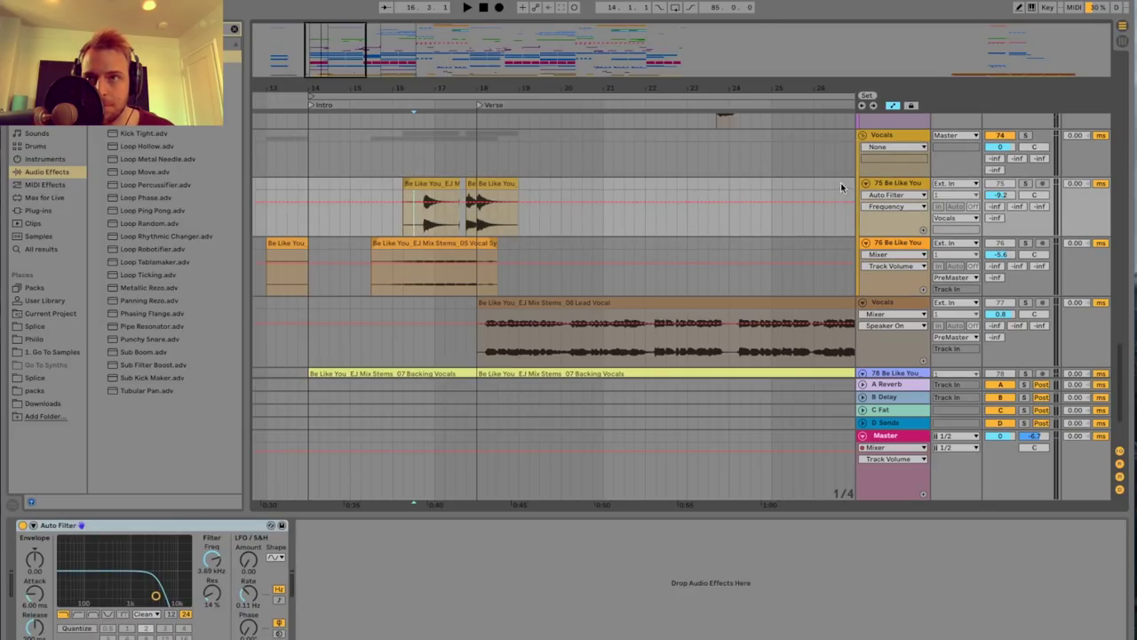
{"action": "left_click", "coordinate": [918, 188]}
{"action": "left_click_drag", "start_coordinate": [326, 51], "coordinate": [344, 76]}
{"action": "scroll", "coordinate": [380, 215], "scroll_direction": "left", "scroll_amount": 3}
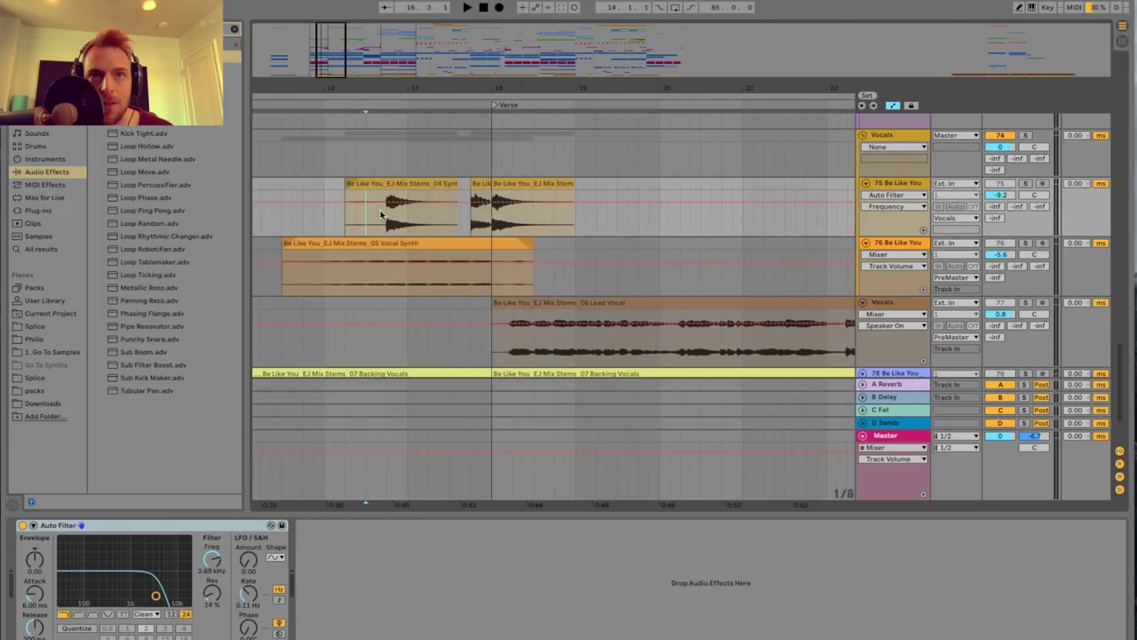
Solo track 75 and play its synth stem clips from just before bar 17 into the verse.
{"action": "left_click", "coordinate": [1026, 183]}
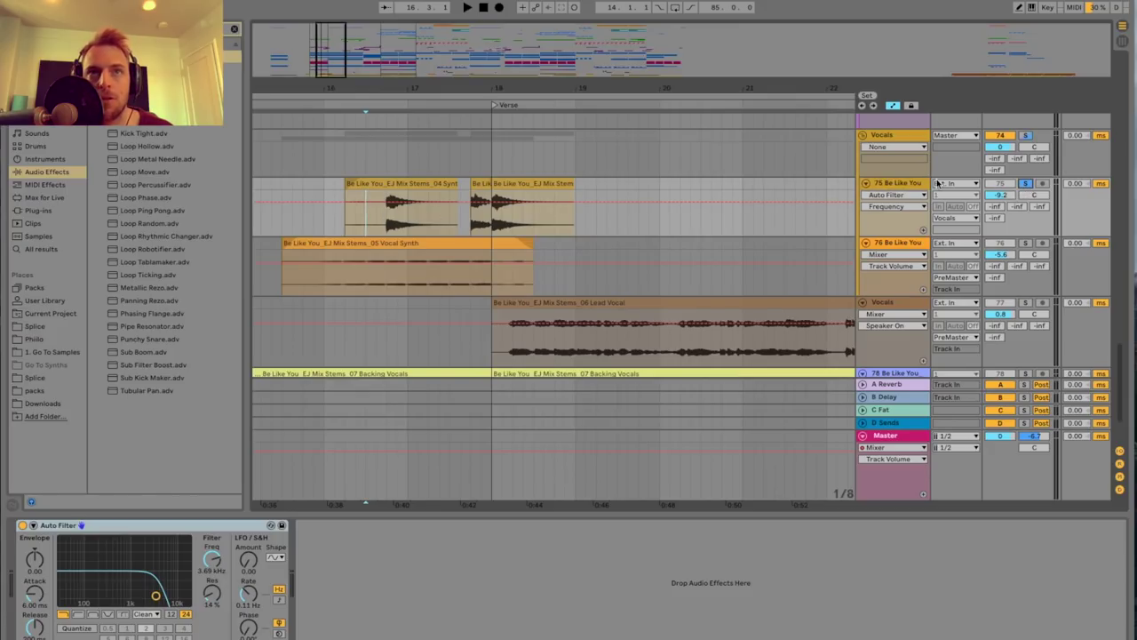
{"action": "left_click_drag", "start_coordinate": [318, 66], "coordinate": [363, 125]}
{"action": "scroll", "coordinate": [366, 219], "scroll_direction": "left", "scroll_amount": 3}
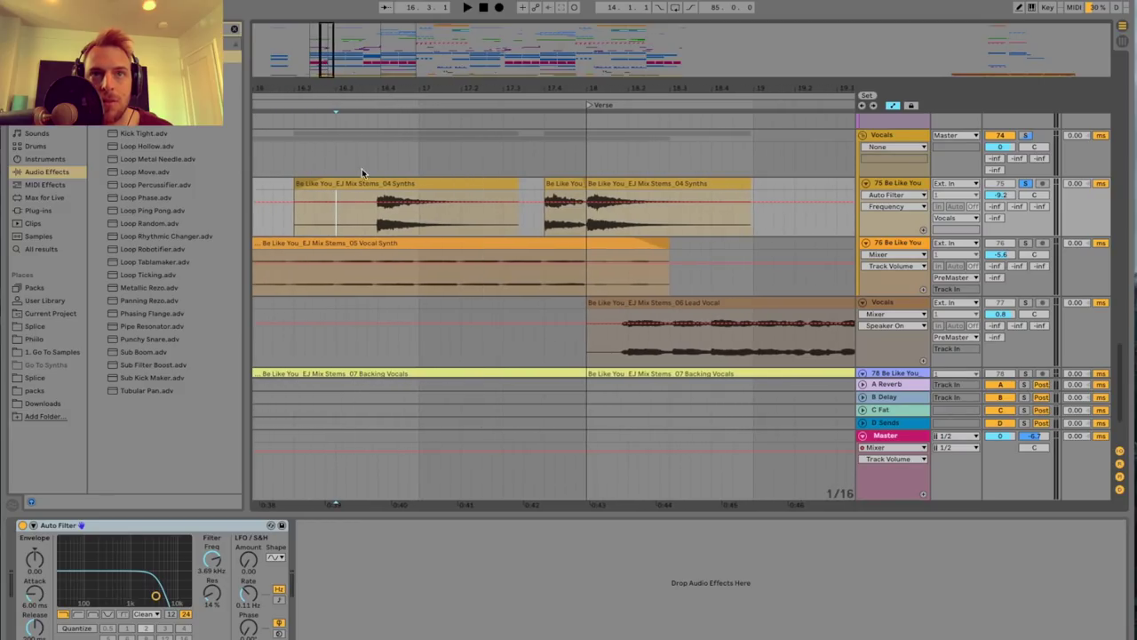
{"action": "left_click", "coordinate": [367, 218]}
{"action": "key", "text": "space"}
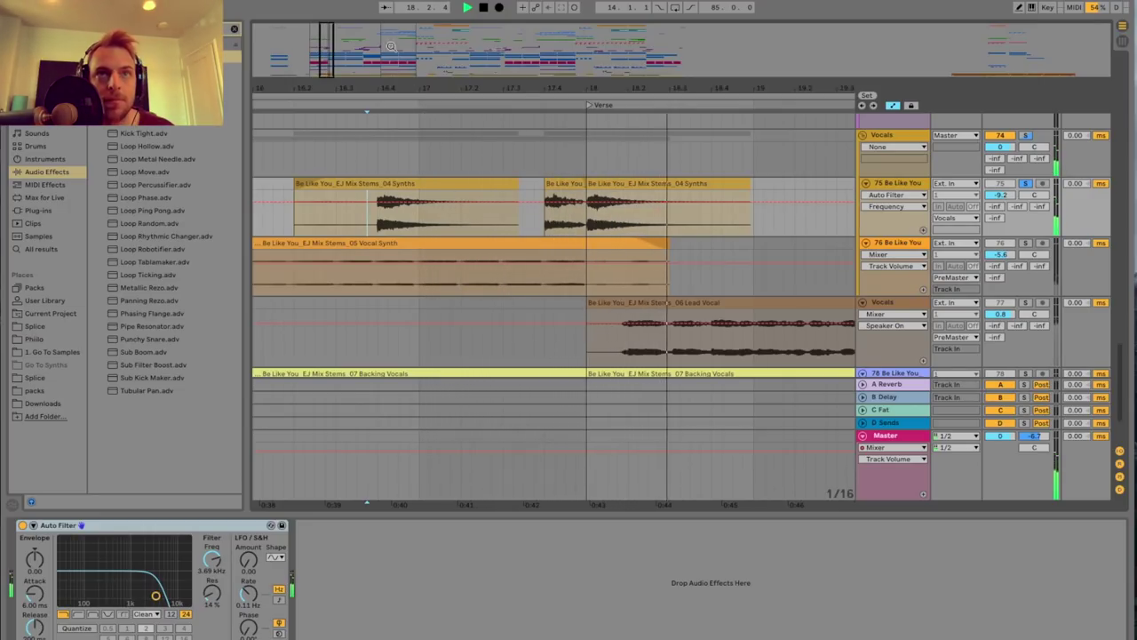
{"action": "key", "text": "space"}
Unsolo track 75 and replay its synth stem clips within the full mix.
{"action": "key", "text": "minus"}
{"action": "left_click", "coordinate": [1027, 184]}
{"action": "key", "text": "space"}
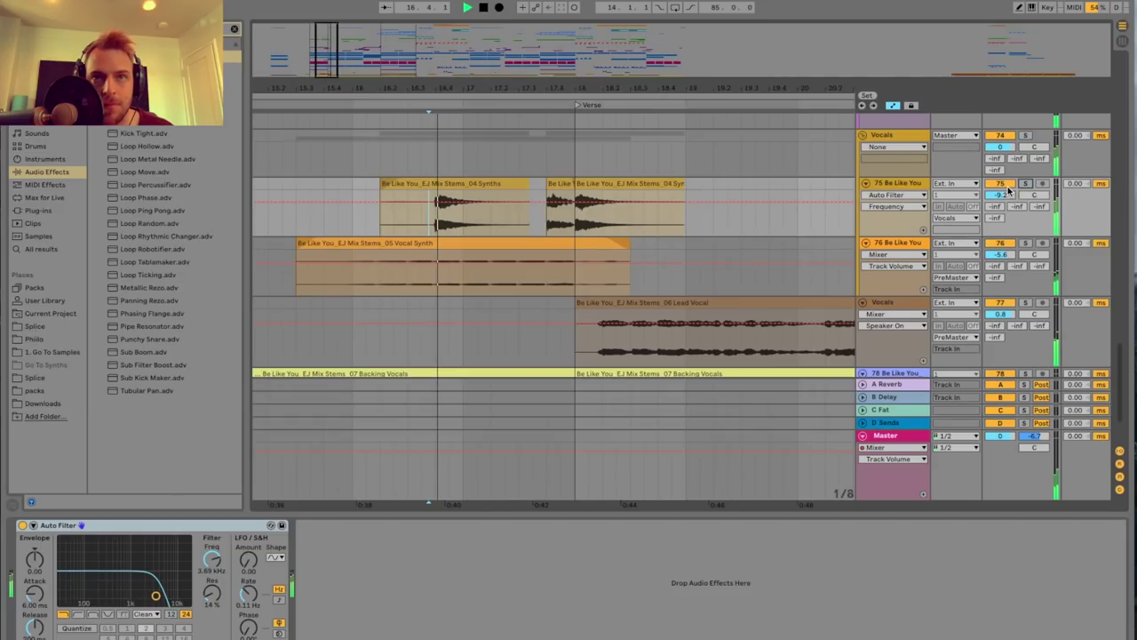
{"action": "key", "text": "space"}
Solo track 76 and play its Vocal Synth clip from just after bar 16.
{"action": "left_click_drag", "start_coordinate": [333, 74], "coordinate": [330, 63]}
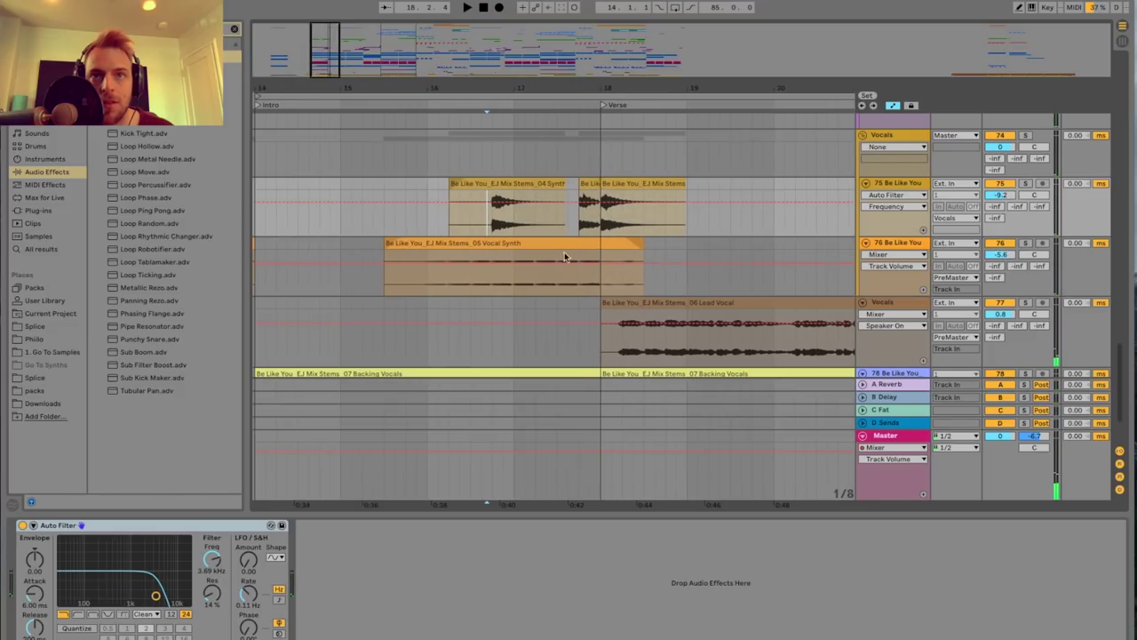
{"action": "left_click", "coordinate": [896, 244]}
{"action": "left_click", "coordinate": [438, 286]}
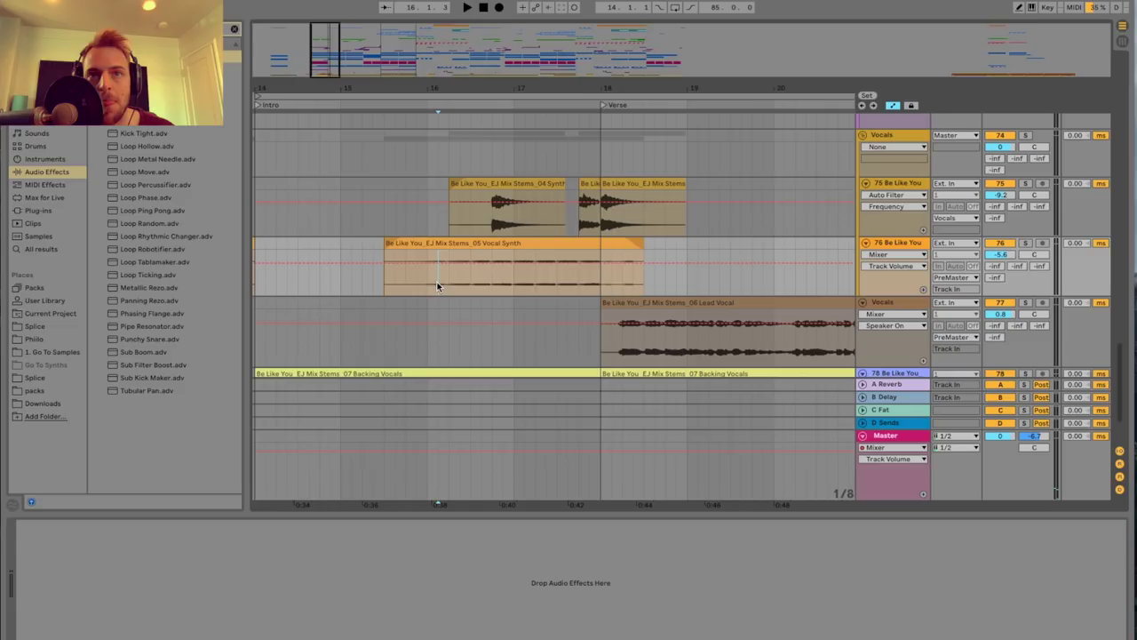
{"action": "left_click", "coordinate": [1027, 244]}
{"action": "key", "text": "space"}
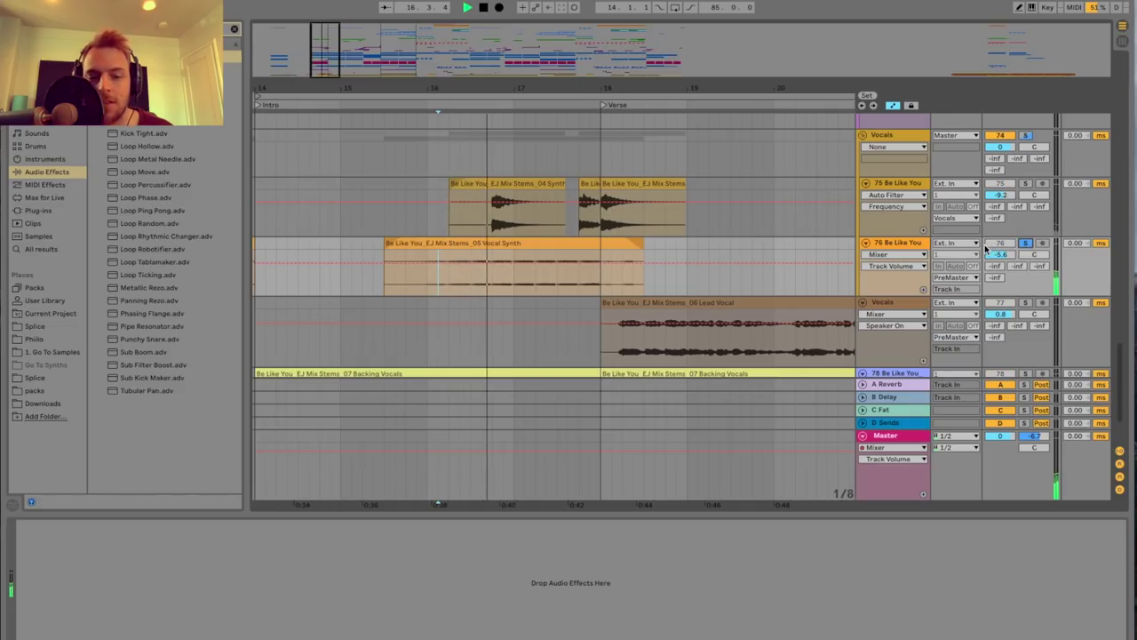
{"action": "key", "text": "space"}
Insert an audio track below track 76 and copy a short Lead Vocal slice from about 18.2 into it at 17.2.3.
{"action": "left_click", "coordinate": [908, 244]}
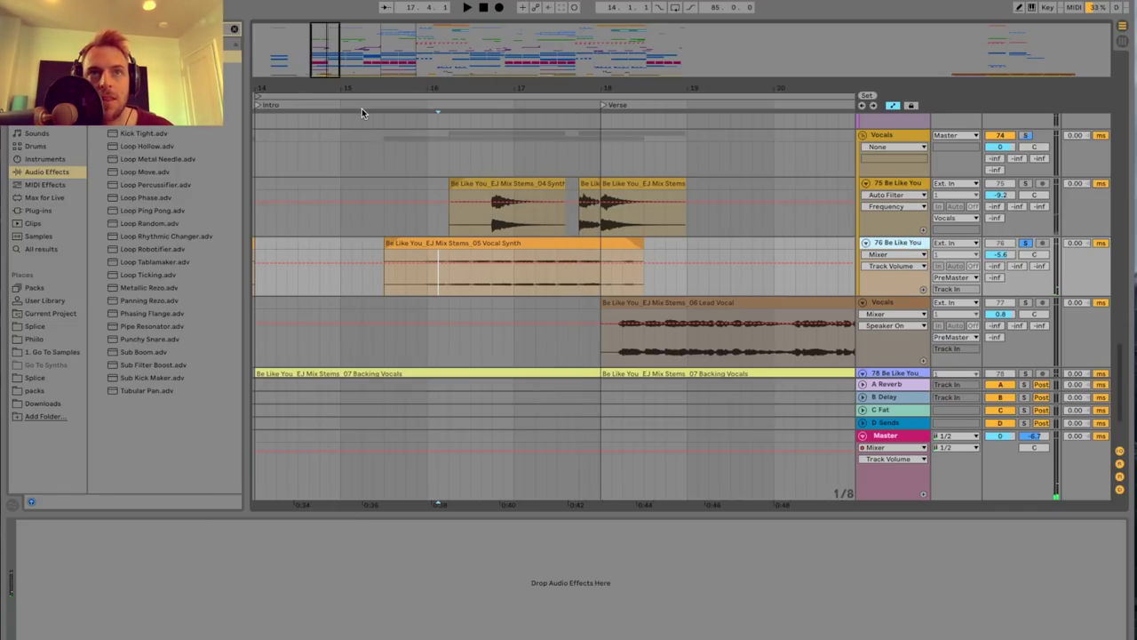
{"action": "key", "text": "ctrl+t"}
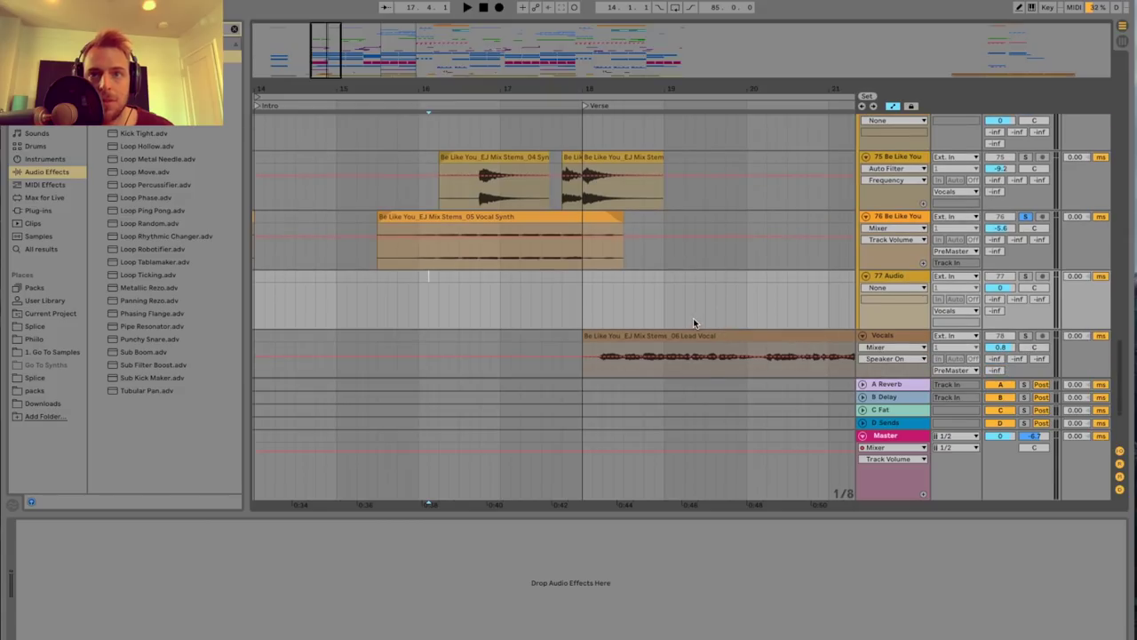
{"action": "left_click_drag", "start_coordinate": [333, 70], "coordinate": [333, 93]}
{"action": "scroll", "coordinate": [568, 292], "scroll_direction": "down", "scroll_amount": 3}
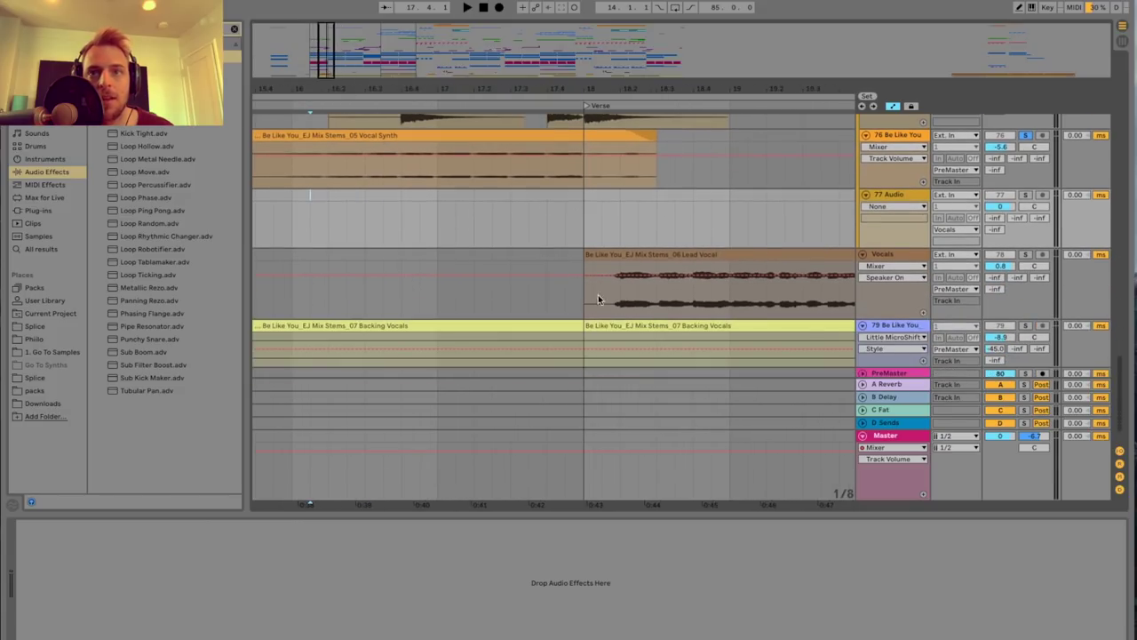
{"action": "left_click_drag", "start_coordinate": [617, 304], "coordinate": [632, 304]}
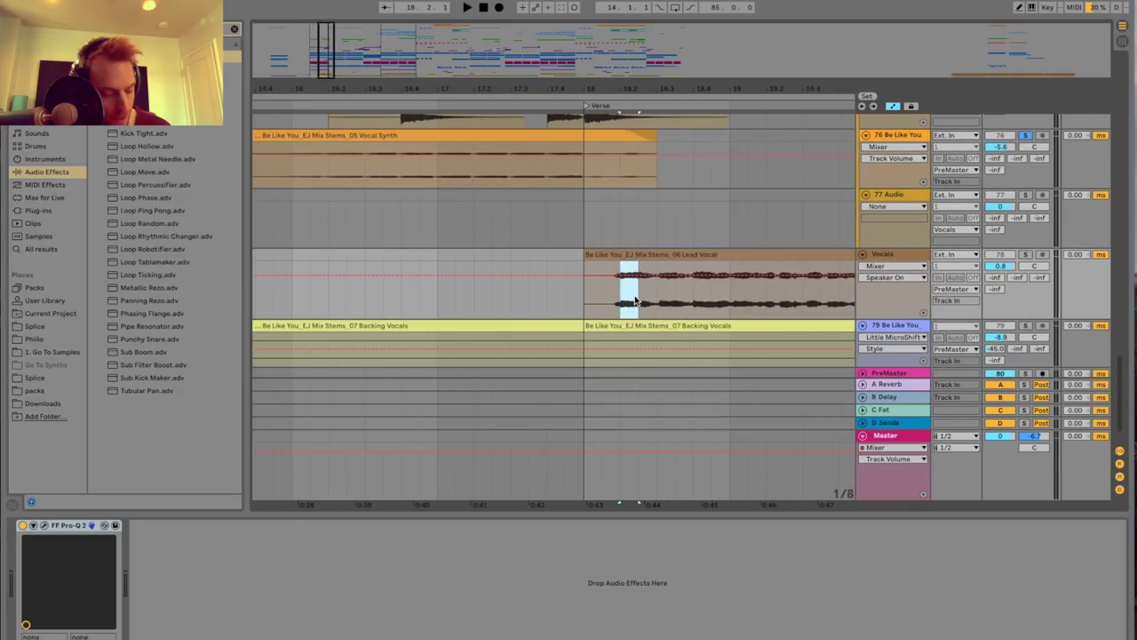
{"action": "key", "text": "a"}
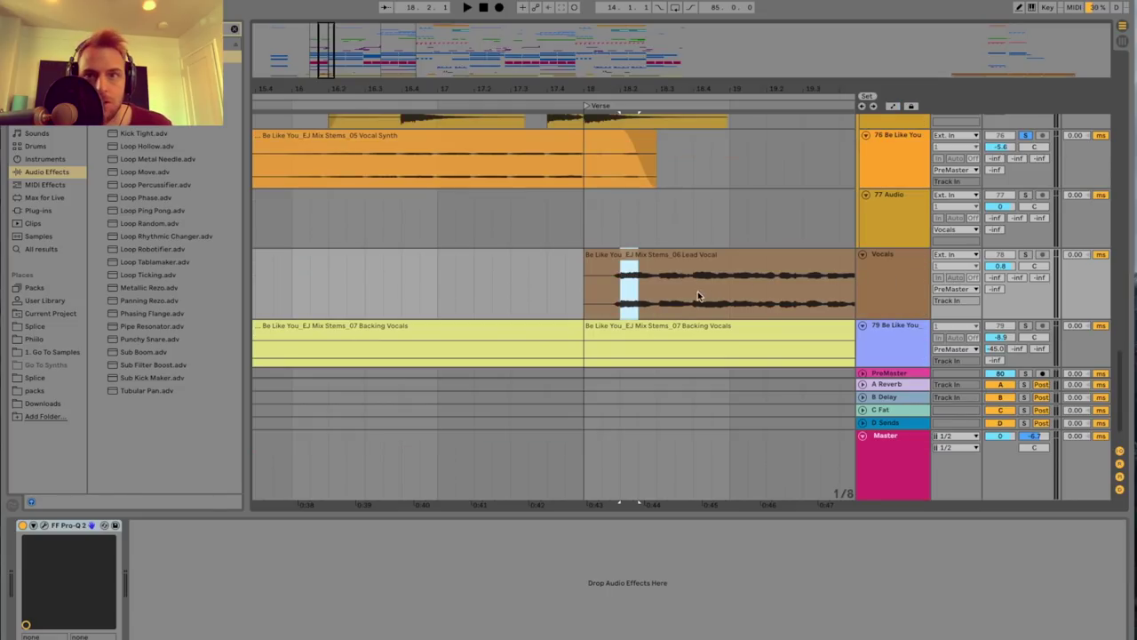
{"action": "left_click", "coordinate": [892, 216]}
{"action": "left_click", "coordinate": [500, 218]}
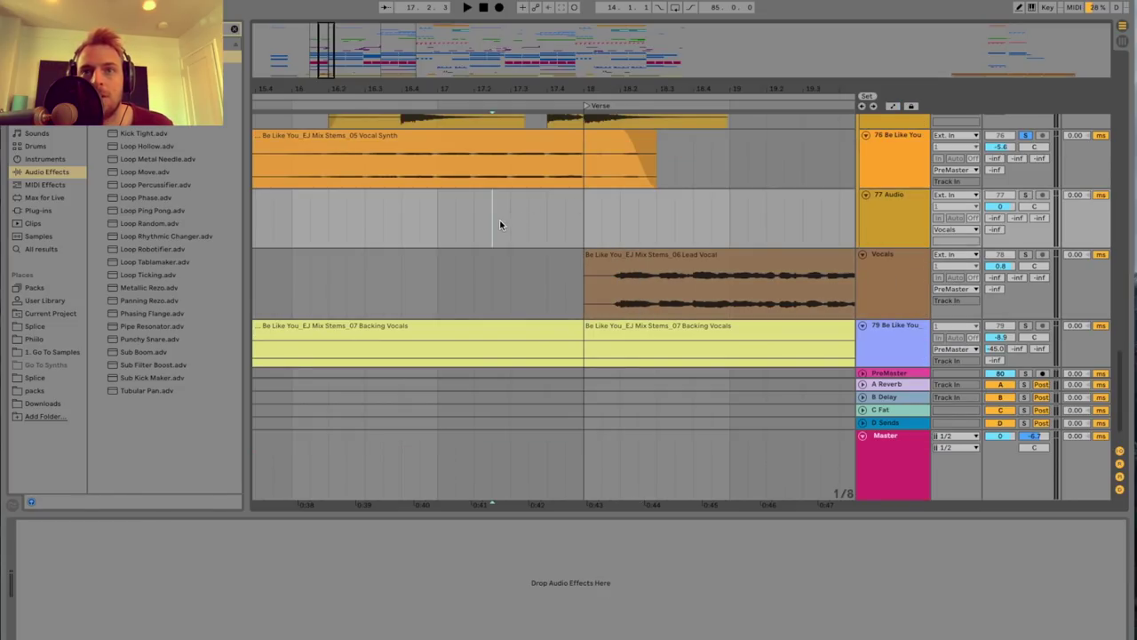
Solo track 77 and trim the end of its vocal slice to one sixteenth note, auditioning it.
{"action": "left_click", "coordinate": [1026, 196]}
{"action": "key", "text": "space"}
{"action": "left_click_drag", "start_coordinate": [424, 90], "coordinate": [375, 99]}
{"action": "key", "text": "space"}
{"action": "key", "text": "space"}
{"action": "left_click_drag", "start_coordinate": [643, 196], "coordinate": [614, 197]}
{"action": "key", "text": "space"}
{"action": "key", "text": "space"}
{"action": "key", "text": "space"}
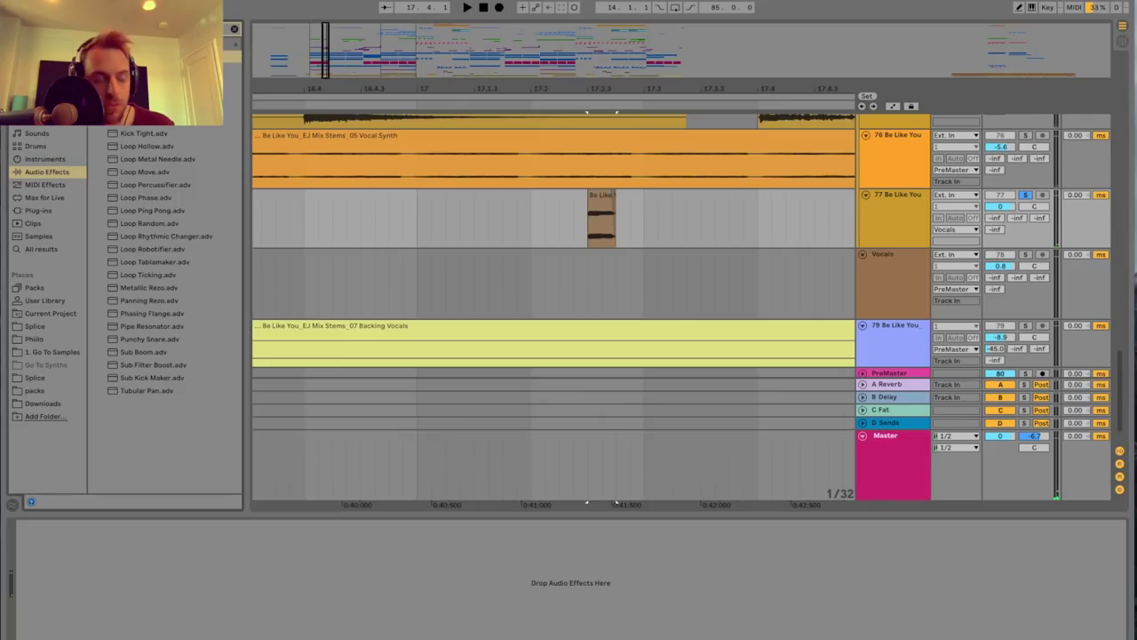
Add a Reverb to track 77 and play the vocal slice through it.
{"action": "type", "text": "re"}
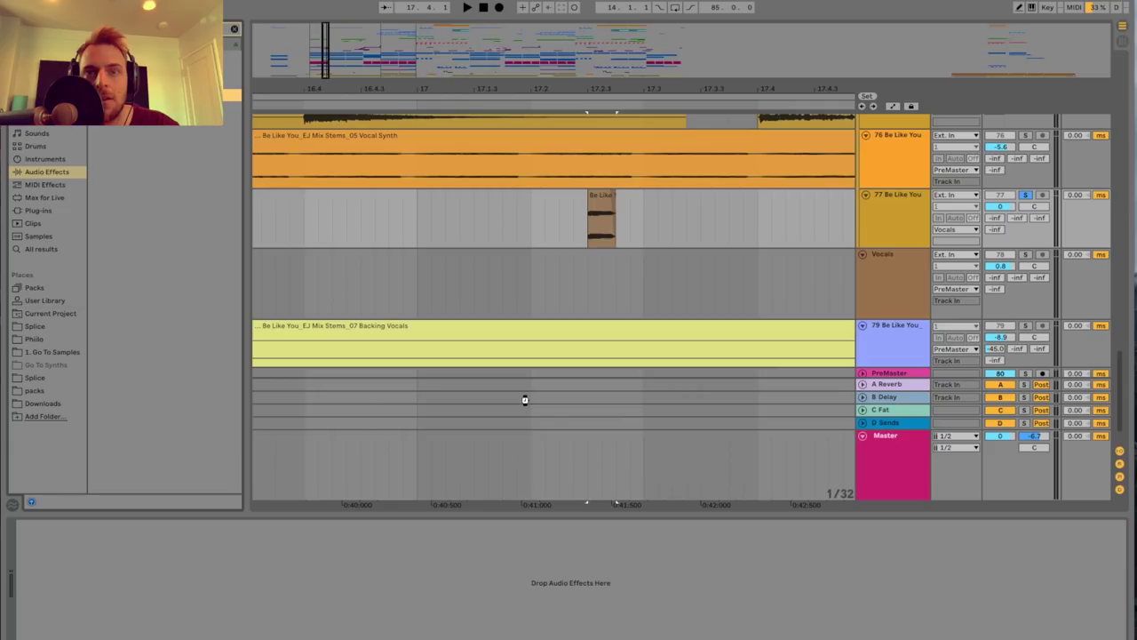
{"action": "left_click_drag", "start_coordinate": [514, 438], "coordinate": [516, 439]}
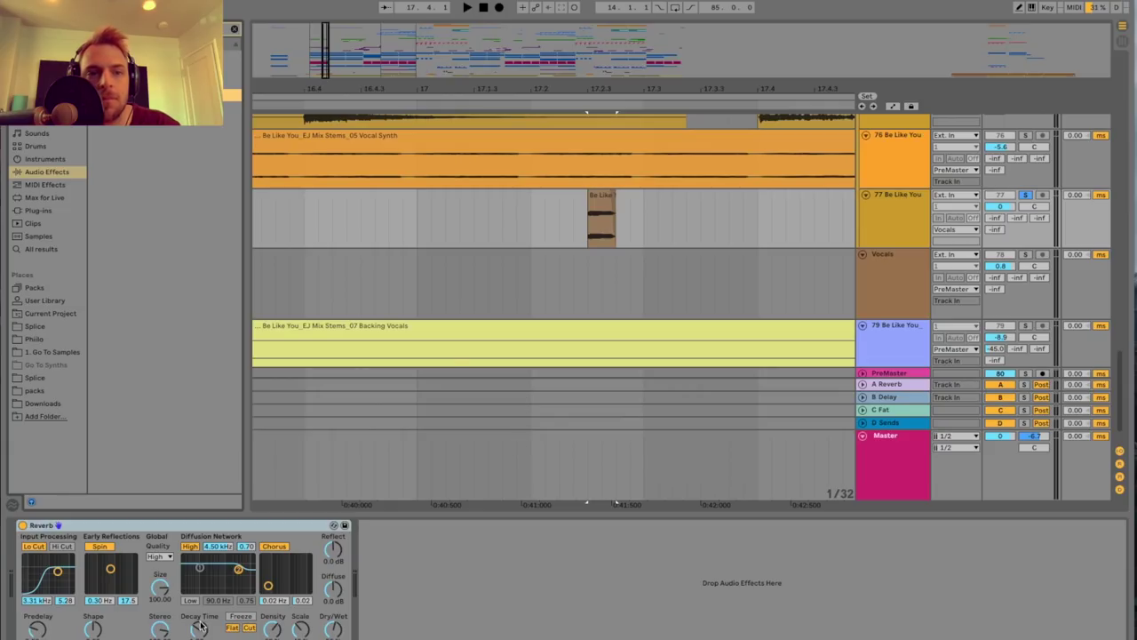
{"action": "key", "text": "space"}
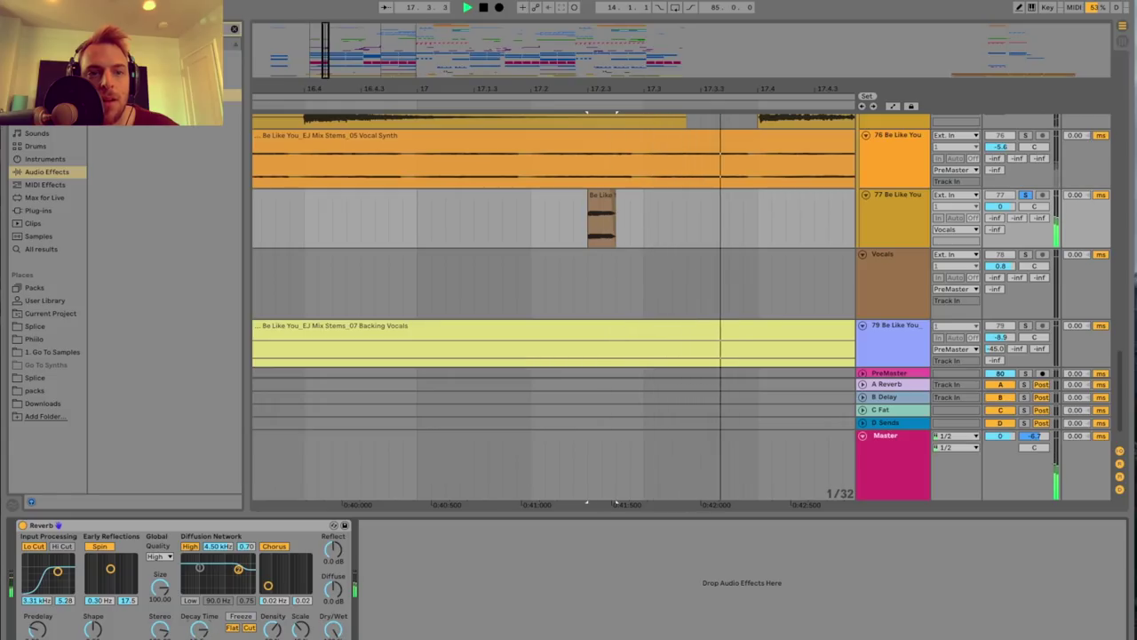
{"action": "key", "text": "space"}
{"action": "scroll", "coordinate": [692, 122], "scroll_direction": "down", "scroll_amount": 5}
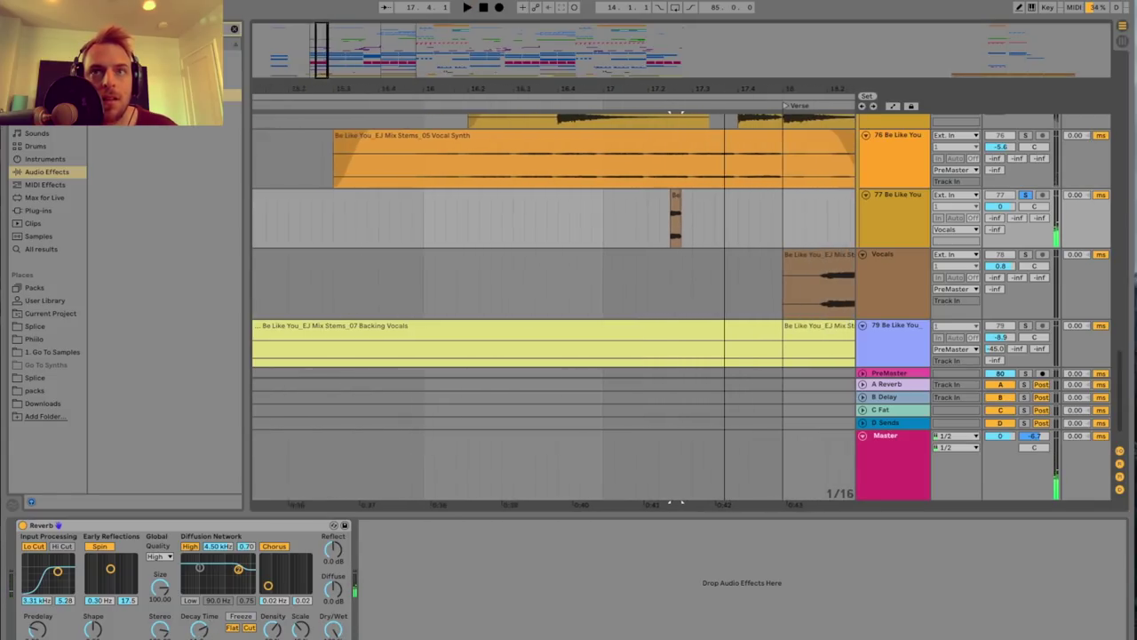
{"action": "left_click", "coordinate": [884, 213]}
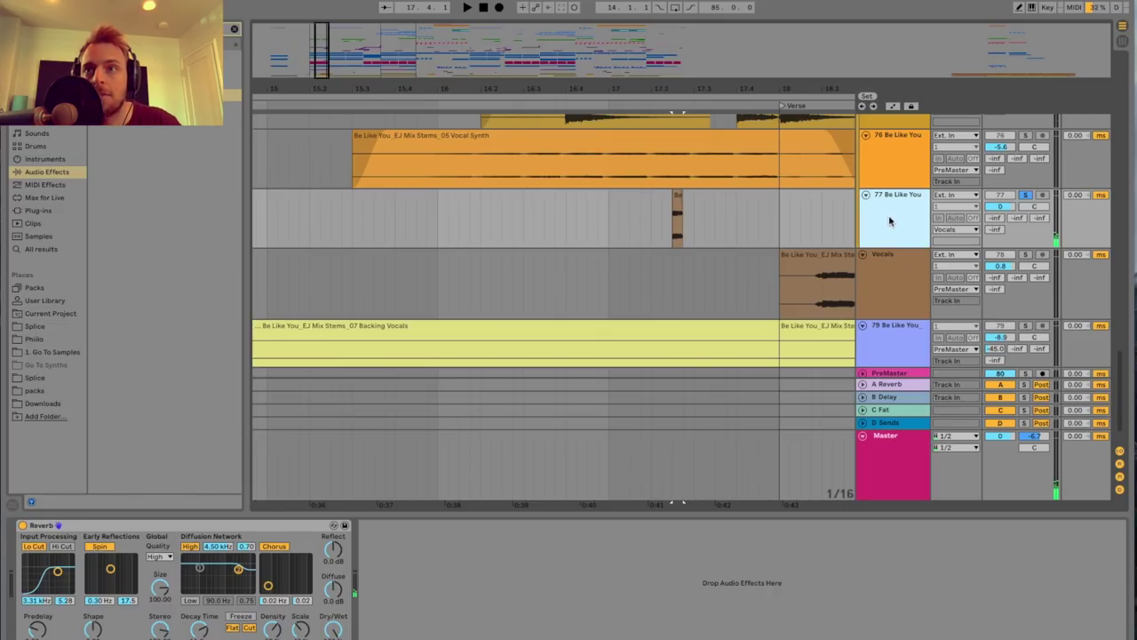
Insert an audio track below track 77, set its input to Resampling, arm it and record the reverbed vocal slice into it.
{"action": "key", "text": "ctrl+t"}
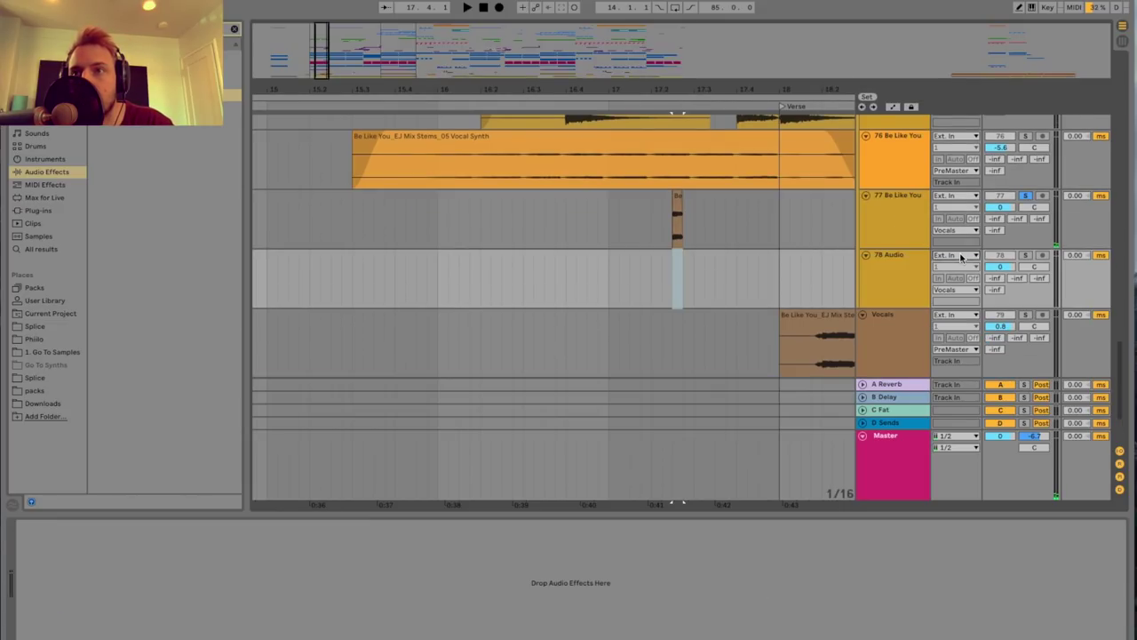
{"action": "left_click", "coordinate": [956, 255]}
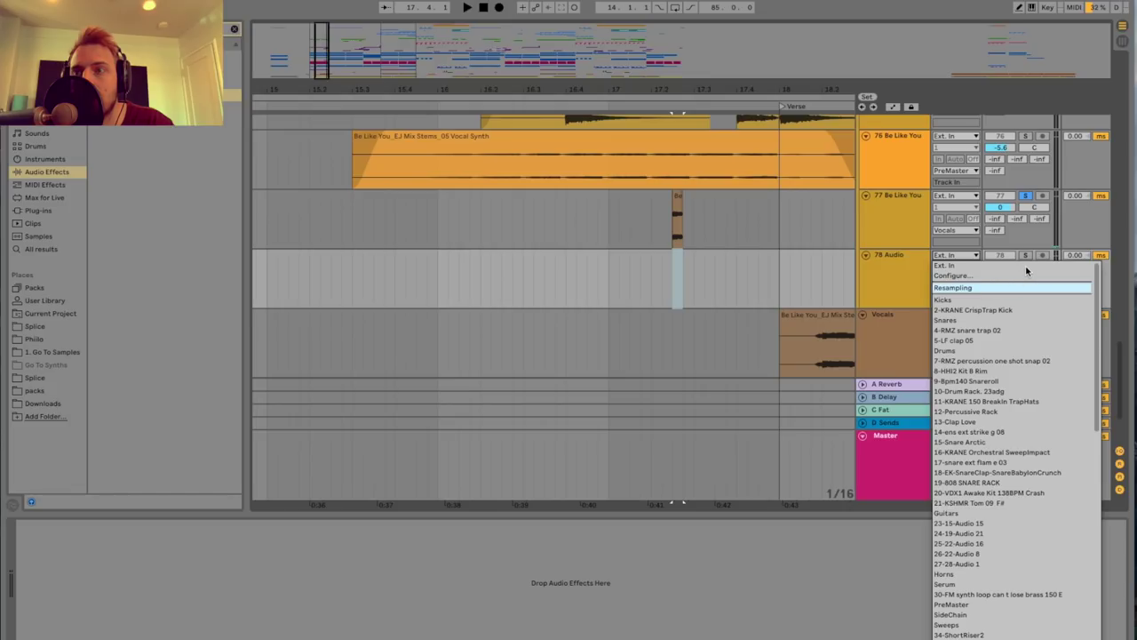
{"action": "left_click", "coordinate": [1012, 287]}
{"action": "left_click", "coordinate": [1043, 256]}
{"action": "left_click", "coordinate": [500, 8]}
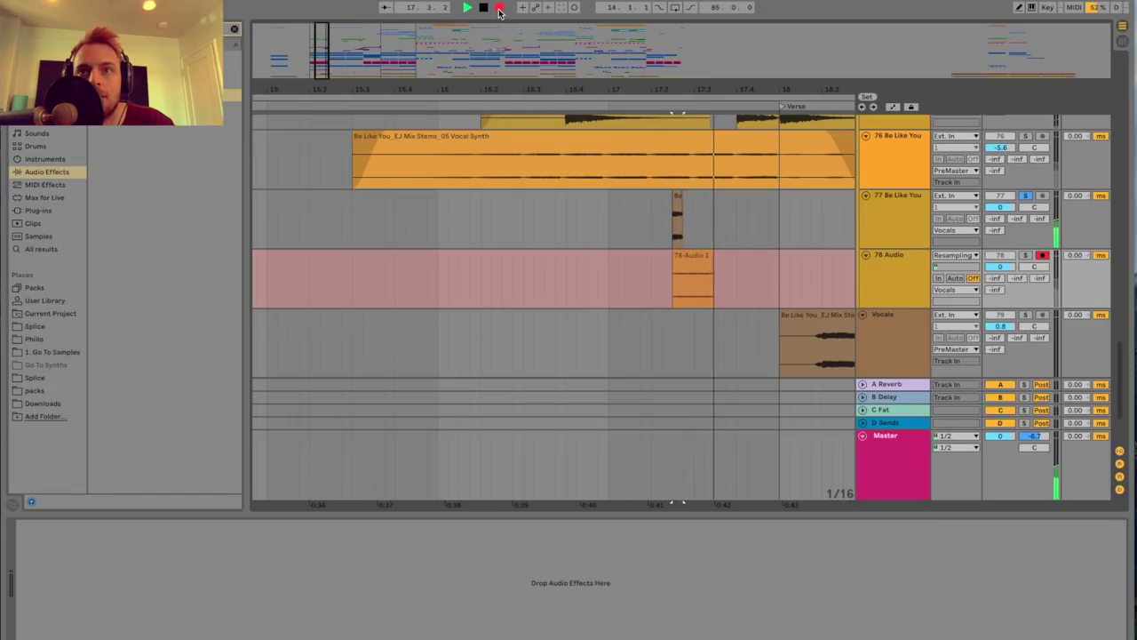
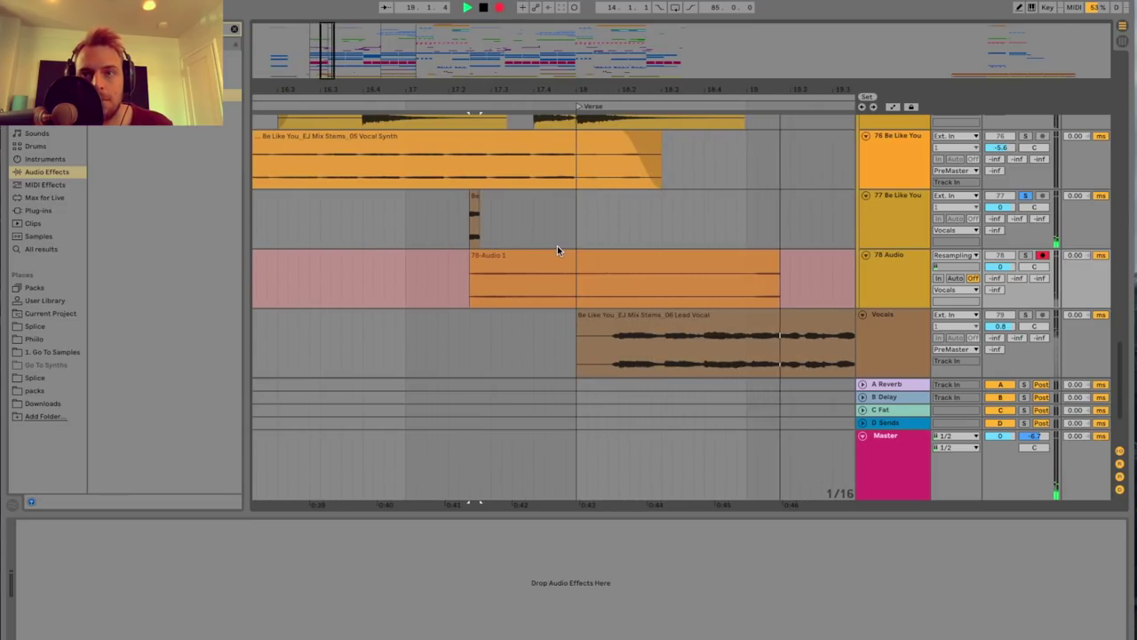
{"action": "key", "text": "space"}
Delete track 77 with the original vocal slice and solo the track holding the resampled recording.
{"action": "left_click", "coordinate": [897, 214]}
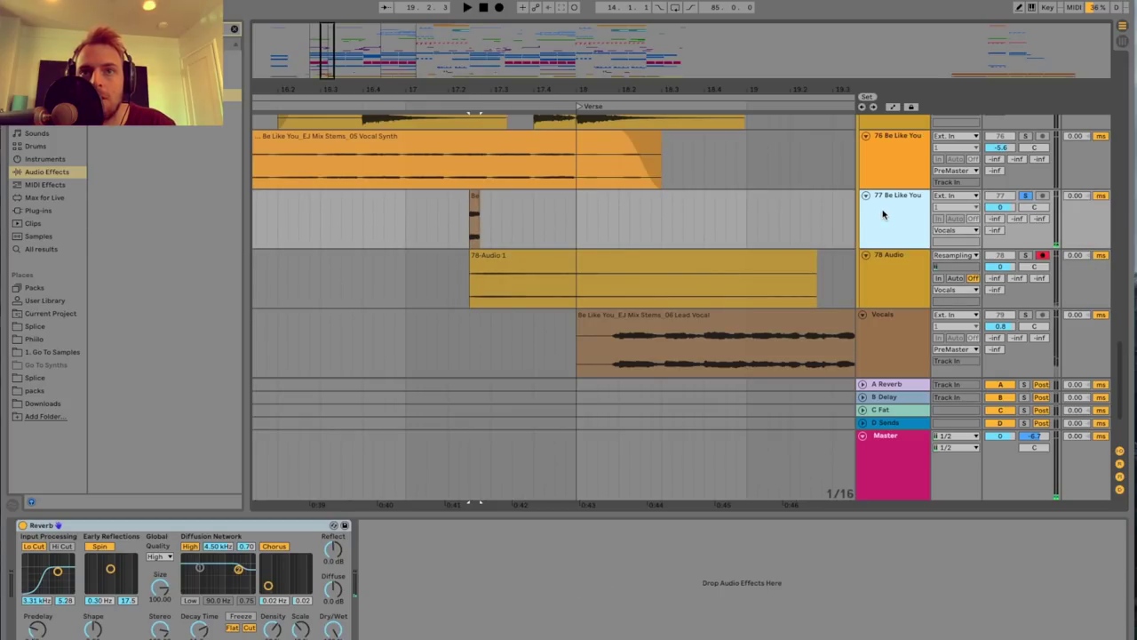
{"action": "key", "text": "Delete"}
{"action": "left_click_drag", "start_coordinate": [313, 66], "coordinate": [399, 216]}
{"action": "left_click", "coordinate": [1024, 195]}
Reverse the resampled clip on track 77 and play back its reversed reverb swell.
{"action": "scroll", "coordinate": [497, 248], "scroll_direction": "left", "scroll_amount": 3}
{"action": "double_click", "coordinate": [520, 199]}
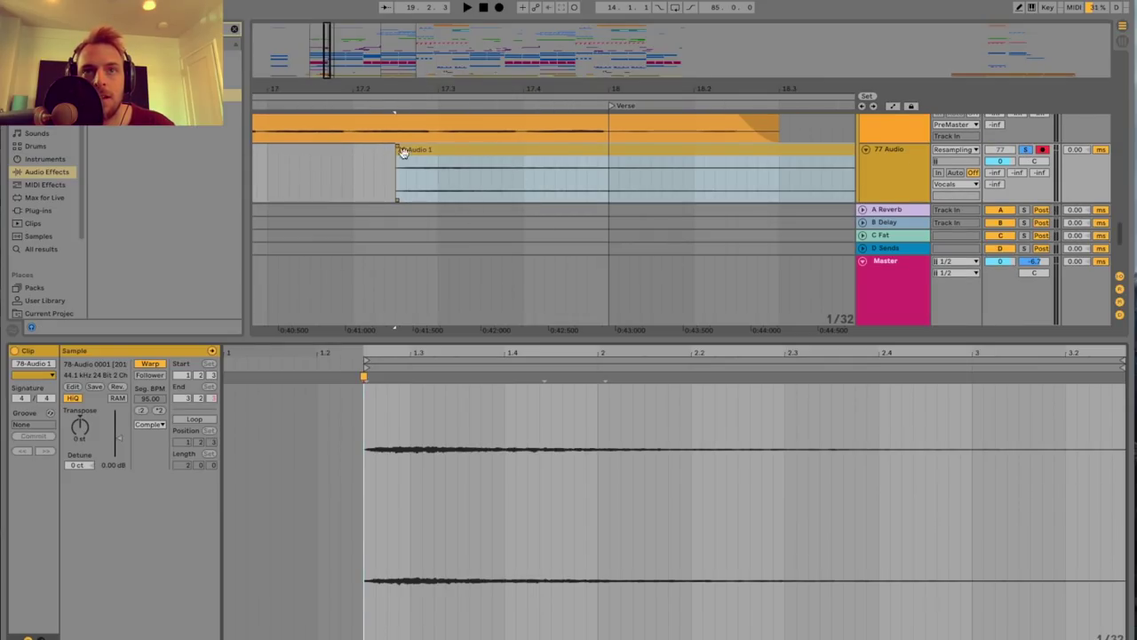
{"action": "left_click", "coordinate": [118, 386]}
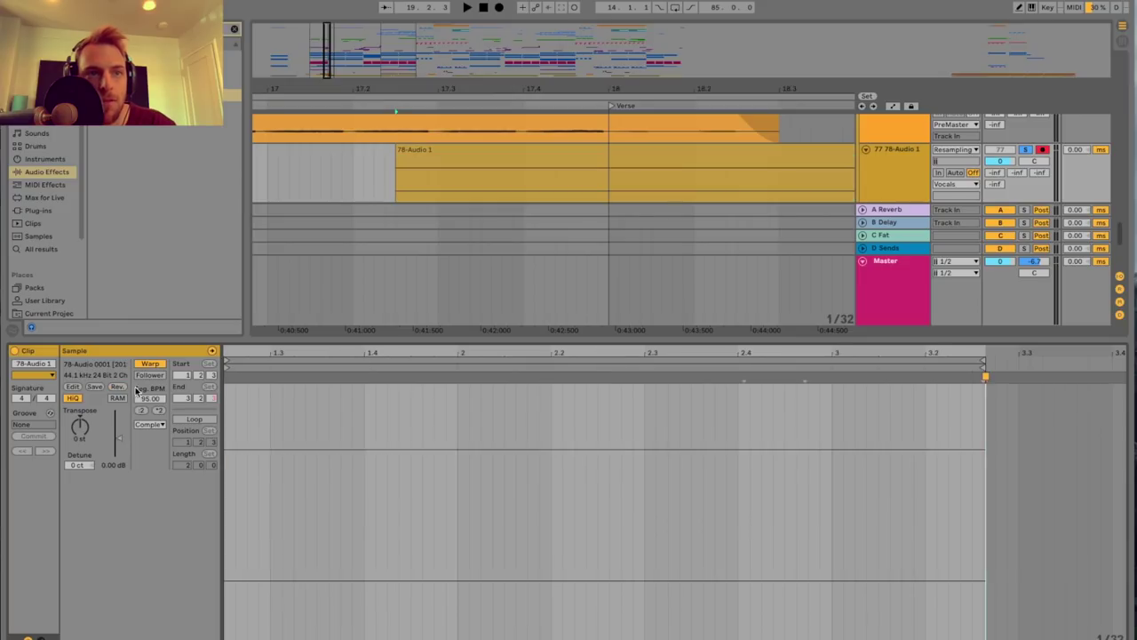
{"action": "double_click", "coordinate": [406, 338]}
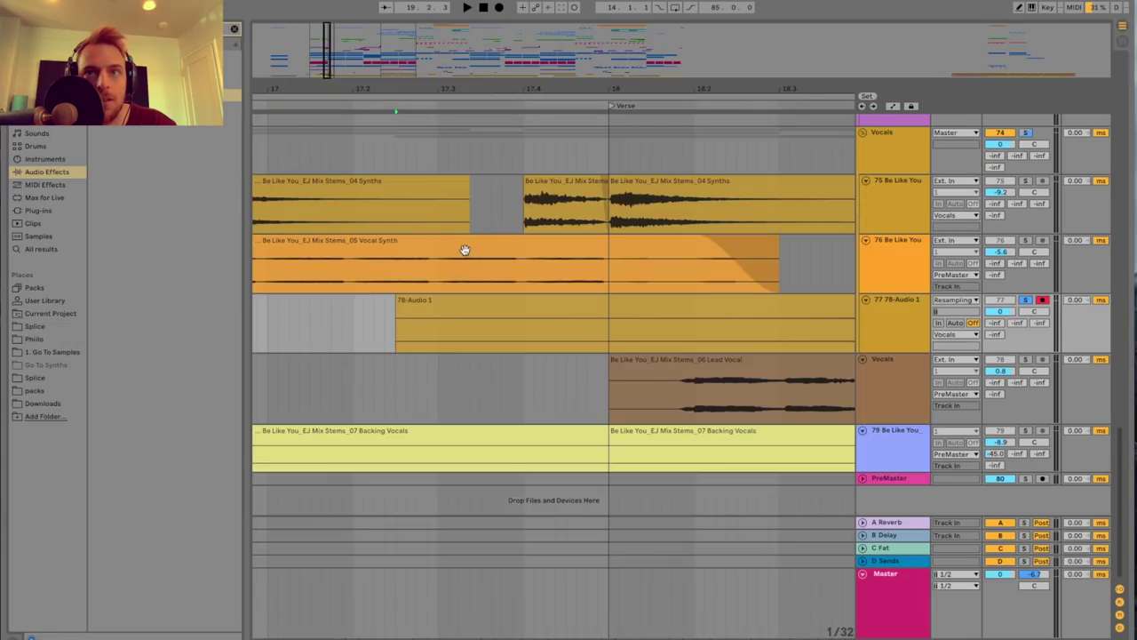
{"action": "left_click", "coordinate": [652, 330]}
{"action": "key", "text": "space"}
{"action": "scroll", "coordinate": [653, 327], "scroll_direction": "right", "scroll_amount": 2}
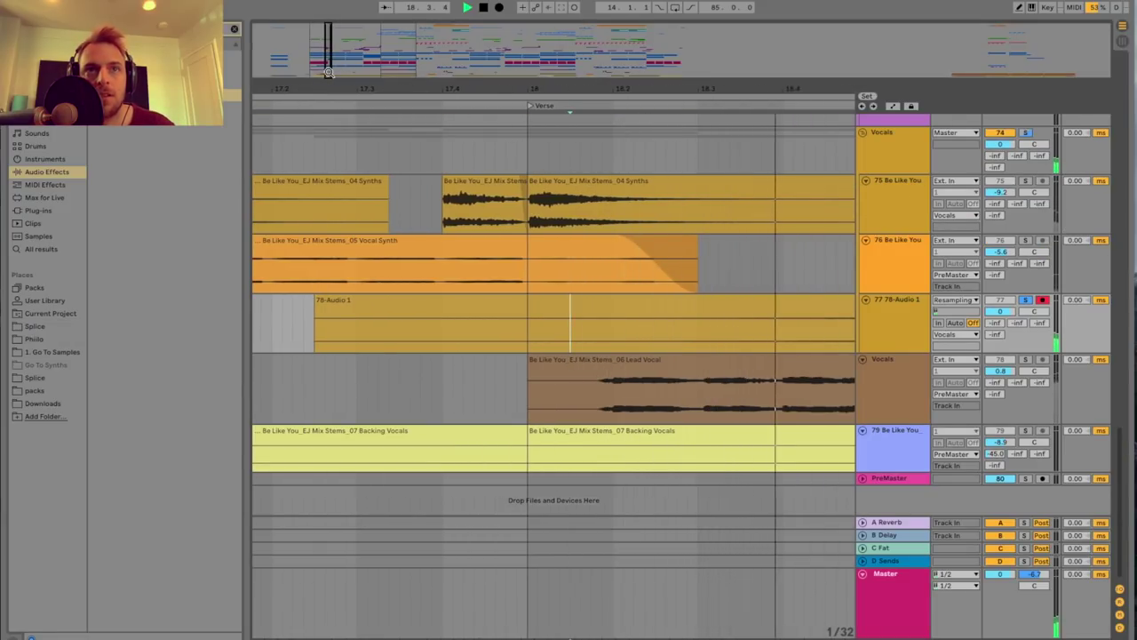
{"action": "left_click_drag", "start_coordinate": [328, 73], "coordinate": [327, 40]}
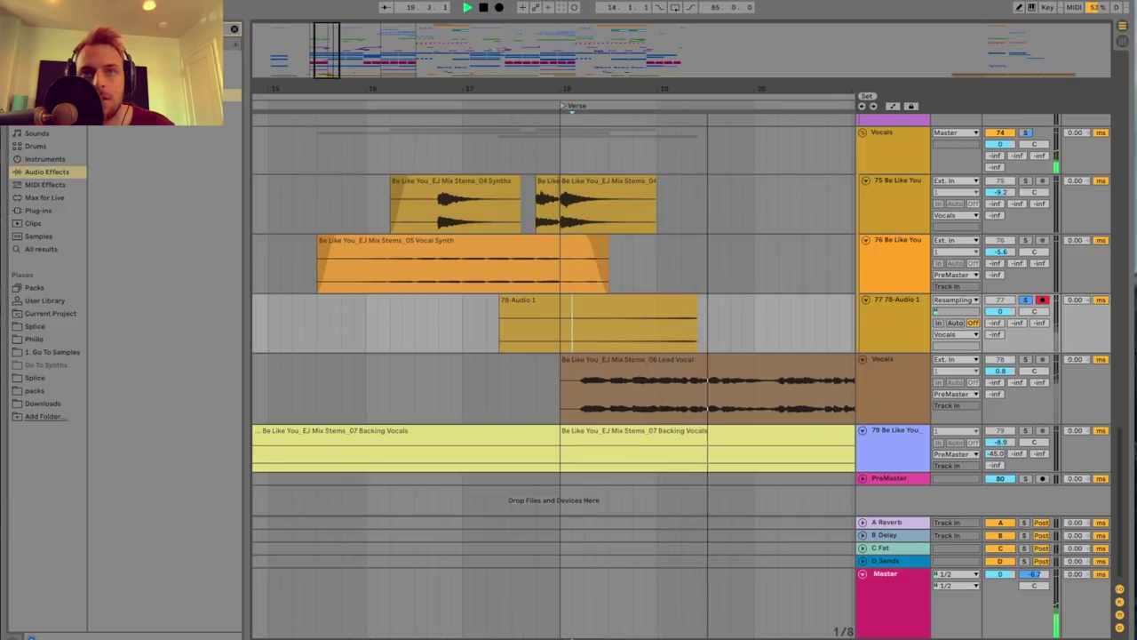
{"action": "key", "text": "space"}
Find the Kickstart plug-in by searching for "kick", add it to track 77 and set it to 1/8 while playing the clip.
{"action": "key", "text": "ctrl+f"}
{"action": "type", "text": "kick"}
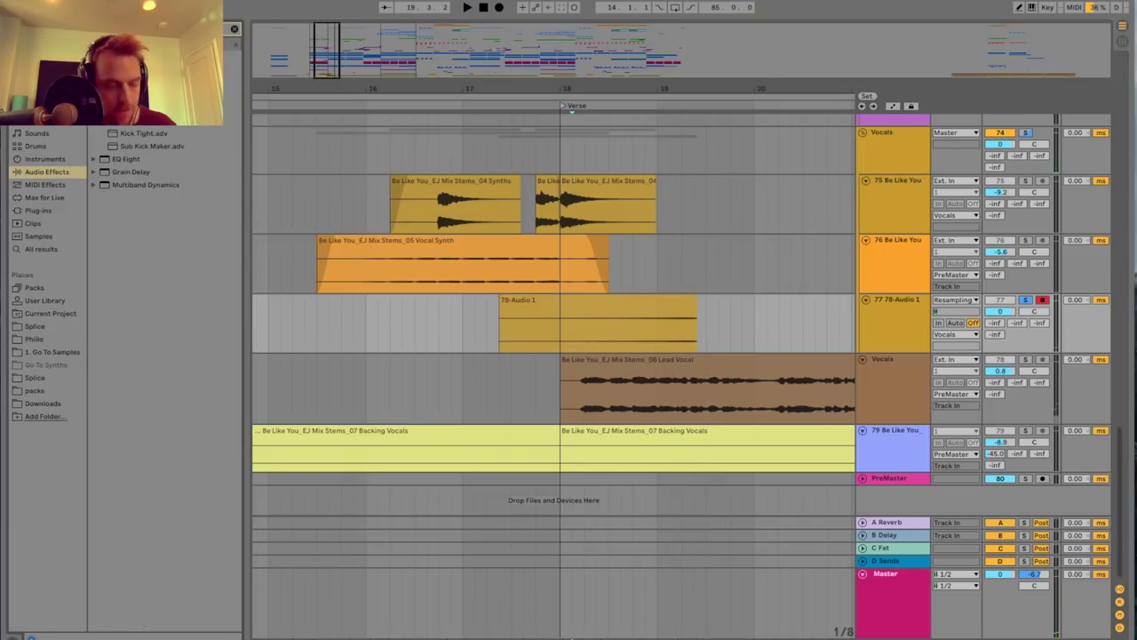
{"action": "left_click", "coordinate": [41, 210]}
{"action": "left_click", "coordinate": [142, 69]}
{"action": "left_click", "coordinate": [143, 82]}
{"action": "left_click_drag", "start_coordinate": [142, 96], "coordinate": [341, 246]}
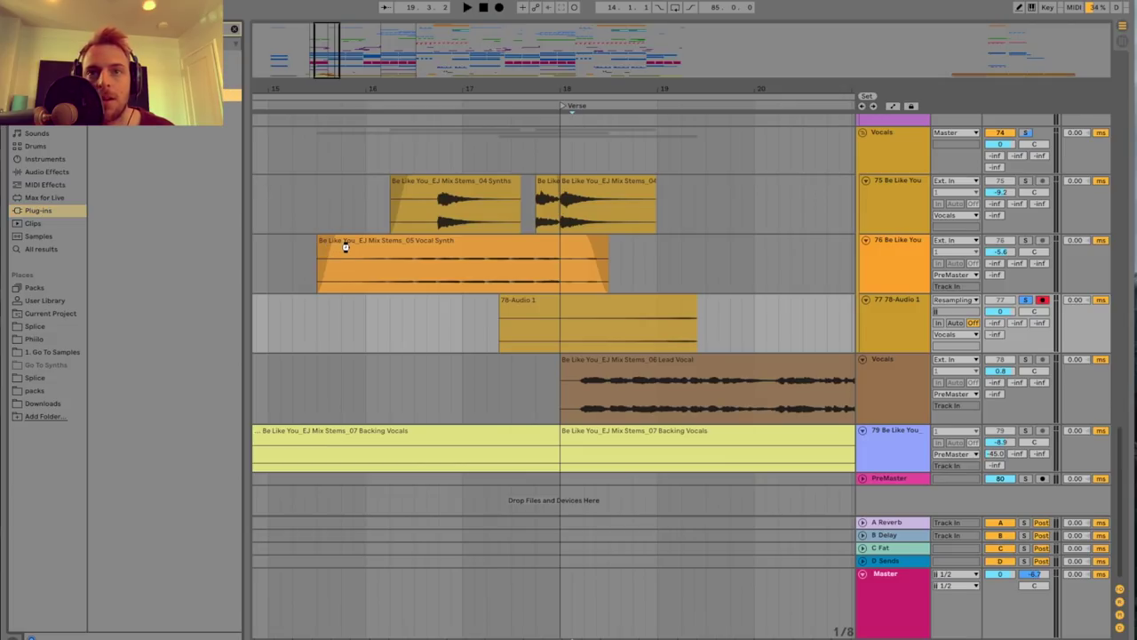
{"action": "key", "text": "space"}
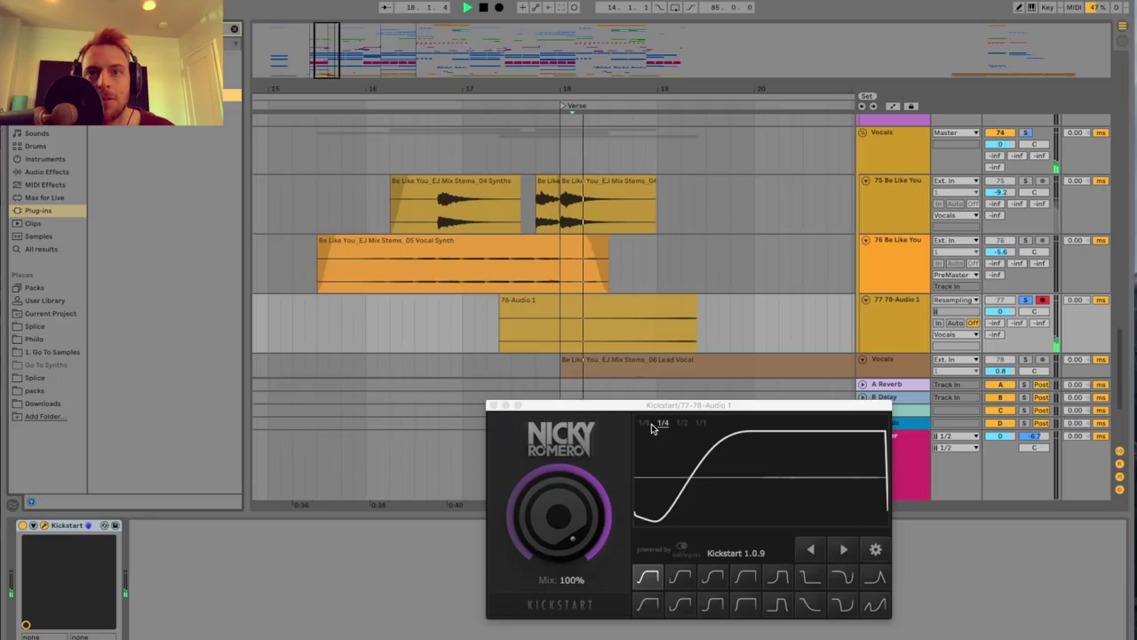
{"action": "left_click", "coordinate": [644, 423]}
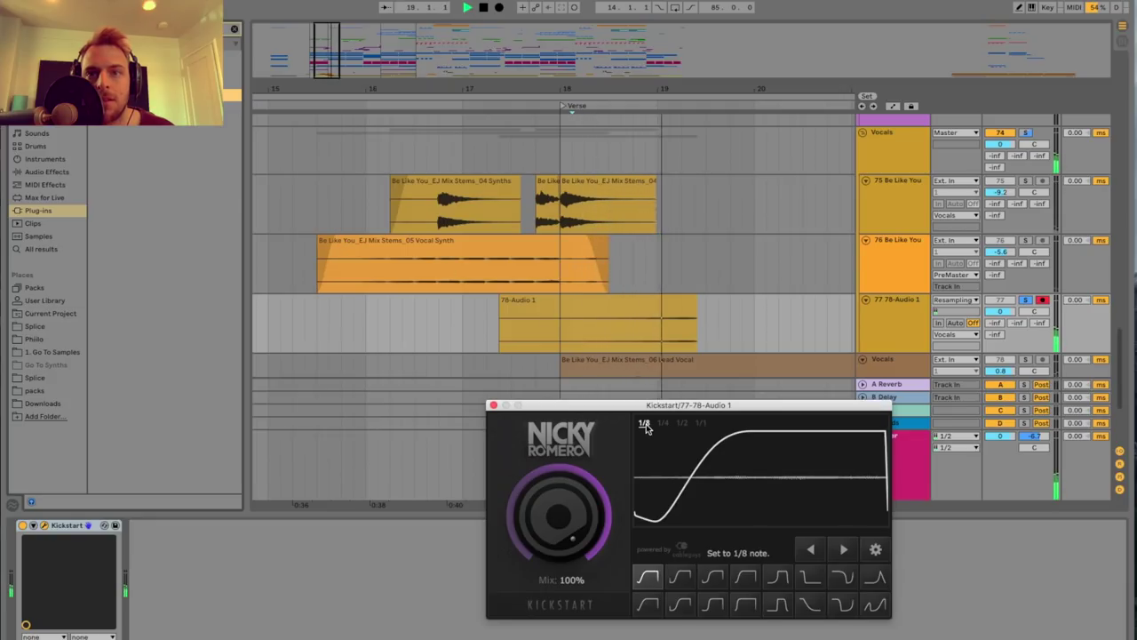
{"action": "left_click", "coordinate": [494, 407]}
{"action": "key", "text": "space"}
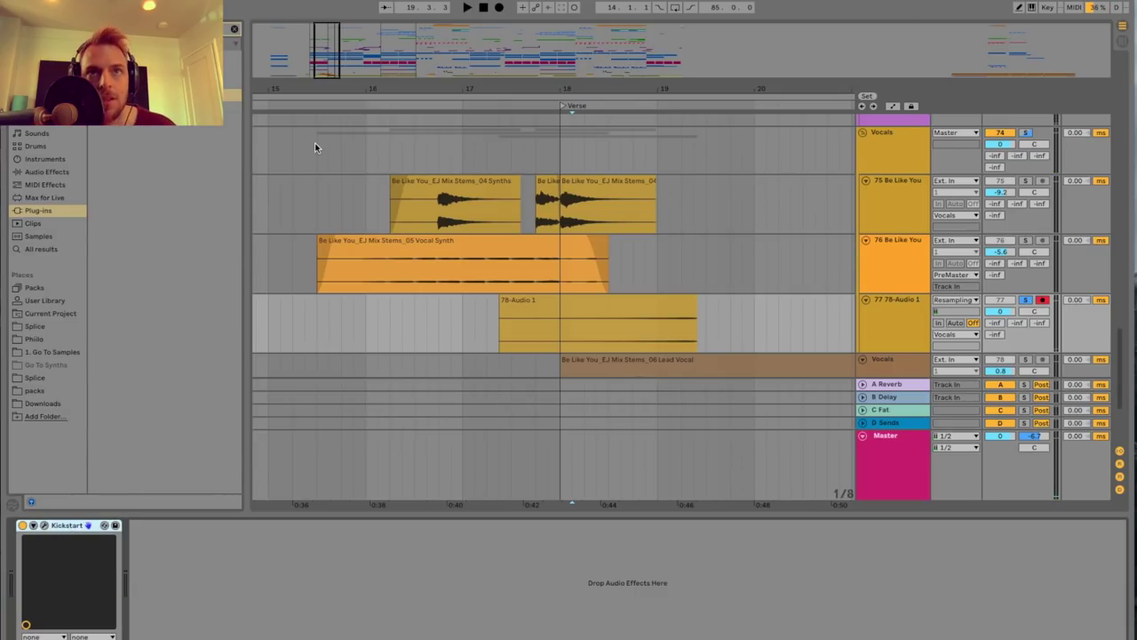
Remove Kickstart and delete the demonstration track 77 with its reversed clip.
{"action": "key", "text": "Delete"}
{"action": "left_click_drag", "start_coordinate": [330, 72], "coordinate": [330, 53]}
{"action": "left_click", "coordinate": [908, 314]}
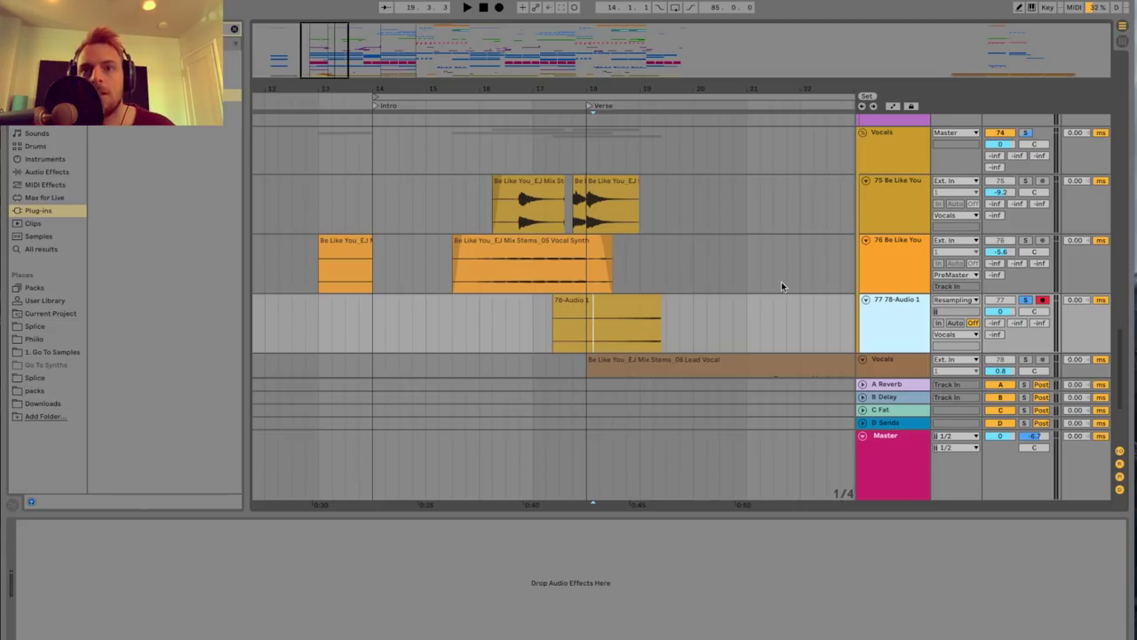
{"action": "key", "text": "Delete"}
Solo the lead Vocals track below track 76.
{"action": "left_click_drag", "start_coordinate": [341, 66], "coordinate": [339, 53]}
{"action": "scroll", "coordinate": [598, 300], "scroll_direction": "right", "scroll_amount": 2}
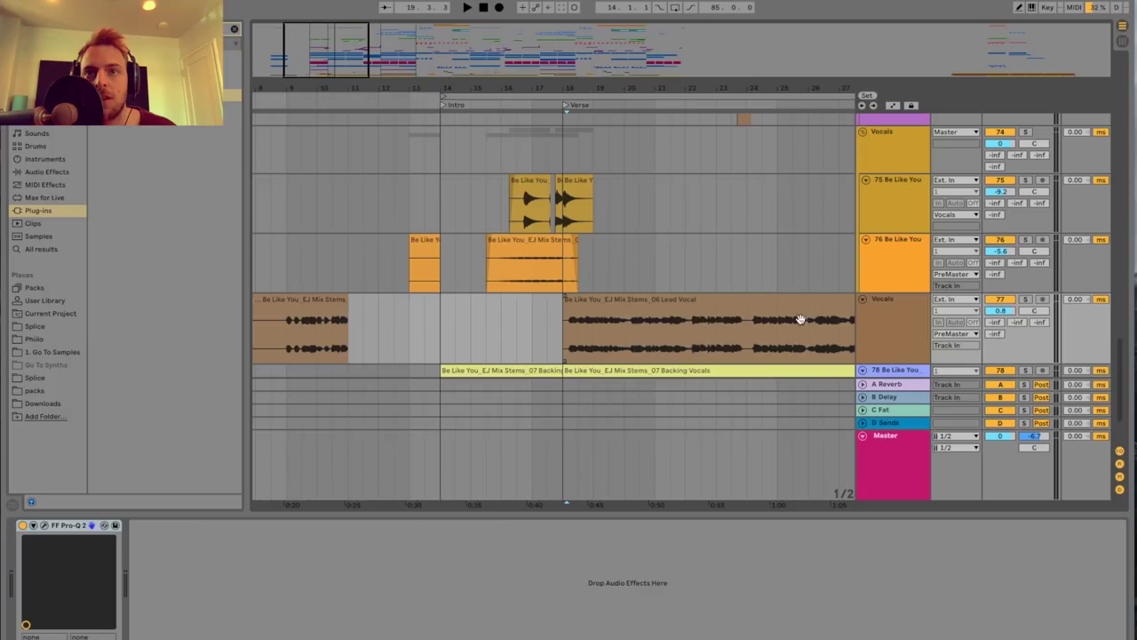
{"action": "left_click", "coordinate": [871, 327]}
{"action": "left_click", "coordinate": [1026, 300]}
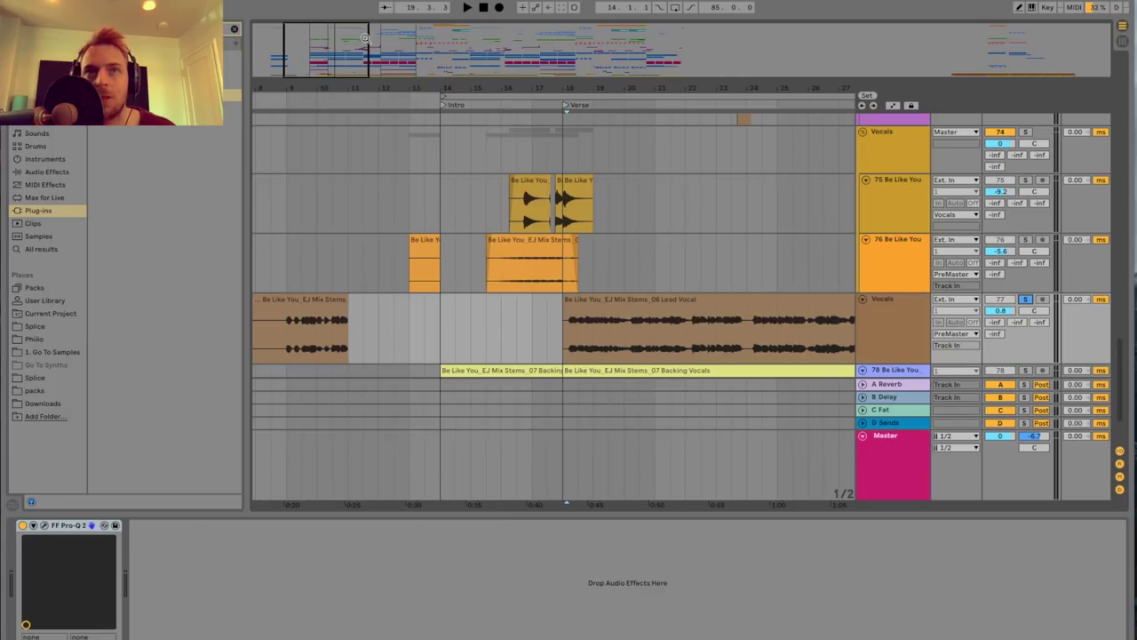
Hide the browser and open FF Pro-Q 2 on the Vocals track to examine its EQ curve.
{"action": "left_click_drag", "start_coordinate": [364, 37], "coordinate": [430, 207]}
{"action": "left_click_drag", "start_coordinate": [345, 71], "coordinate": [440, 302]}
{"action": "scroll", "coordinate": [491, 313], "scroll_direction": "right", "scroll_amount": 2}
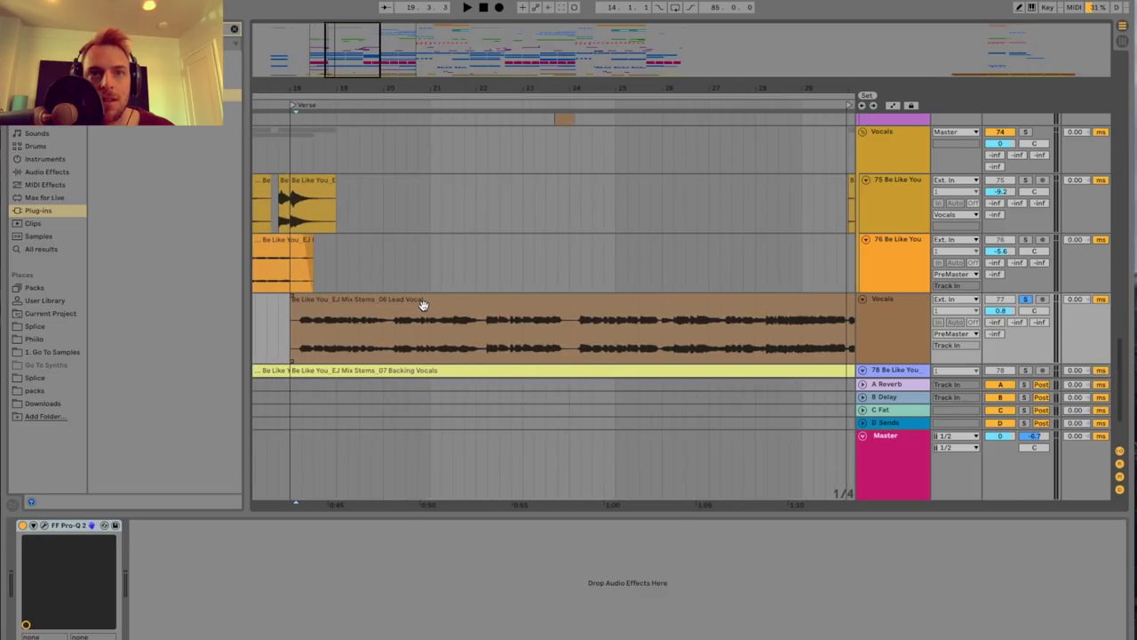
{"action": "scroll", "coordinate": [423, 304], "scroll_direction": "left", "scroll_amount": 3}
{"action": "left_click_drag", "start_coordinate": [351, 109], "coordinate": [133, 168]}
{"action": "left_click", "coordinate": [914, 333]}
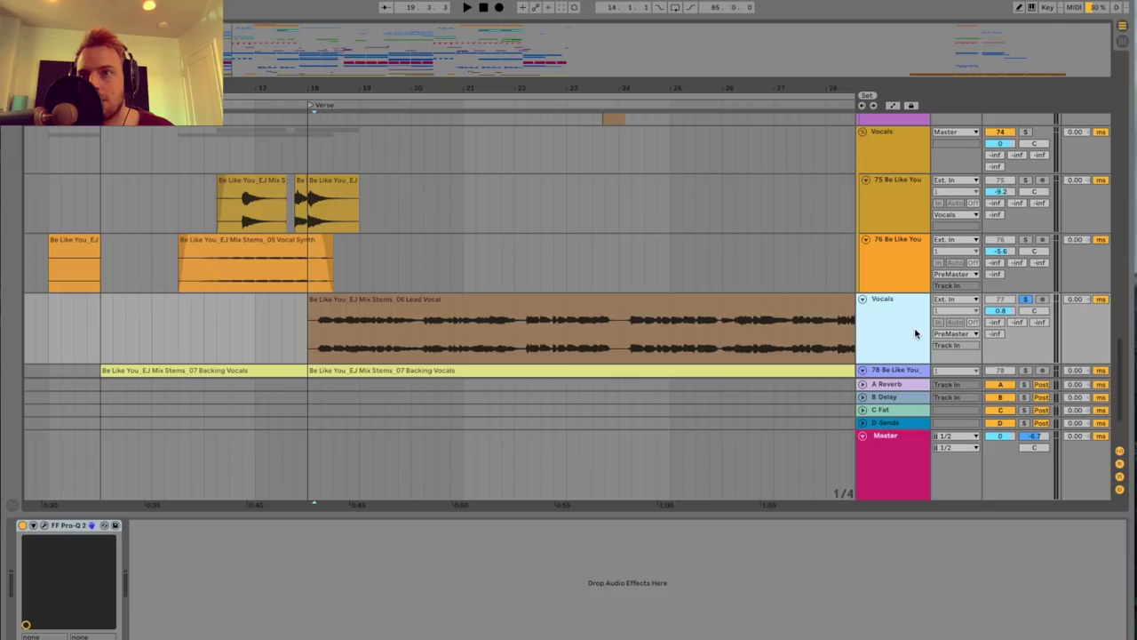
{"action": "left_click_drag", "start_coordinate": [430, 88], "coordinate": [430, 78]}
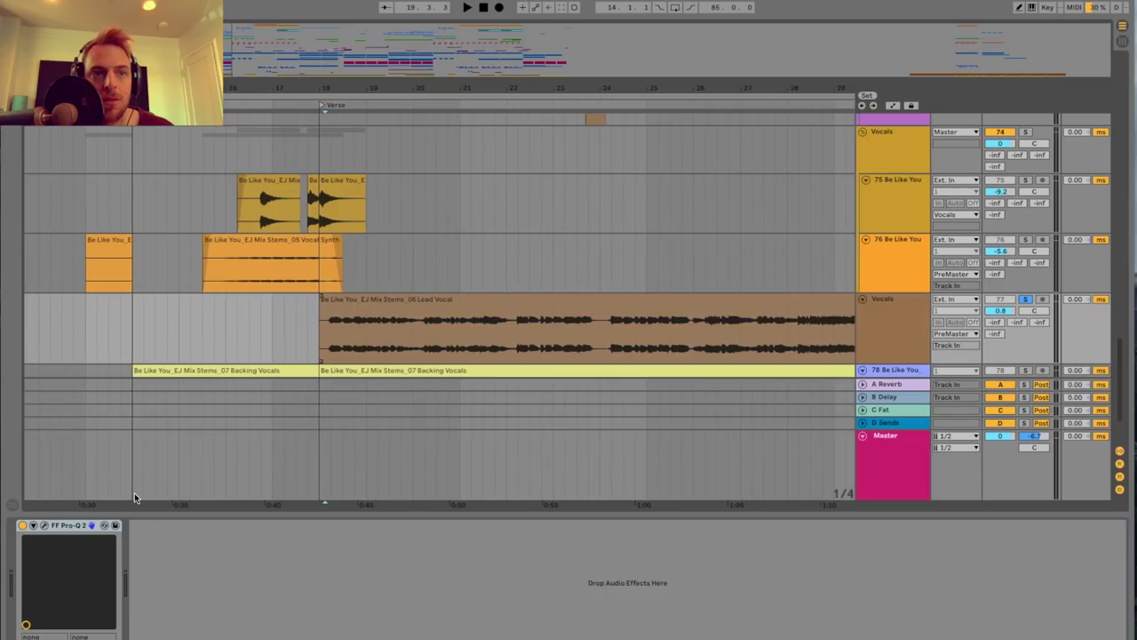
{"action": "left_click", "coordinate": [45, 525]}
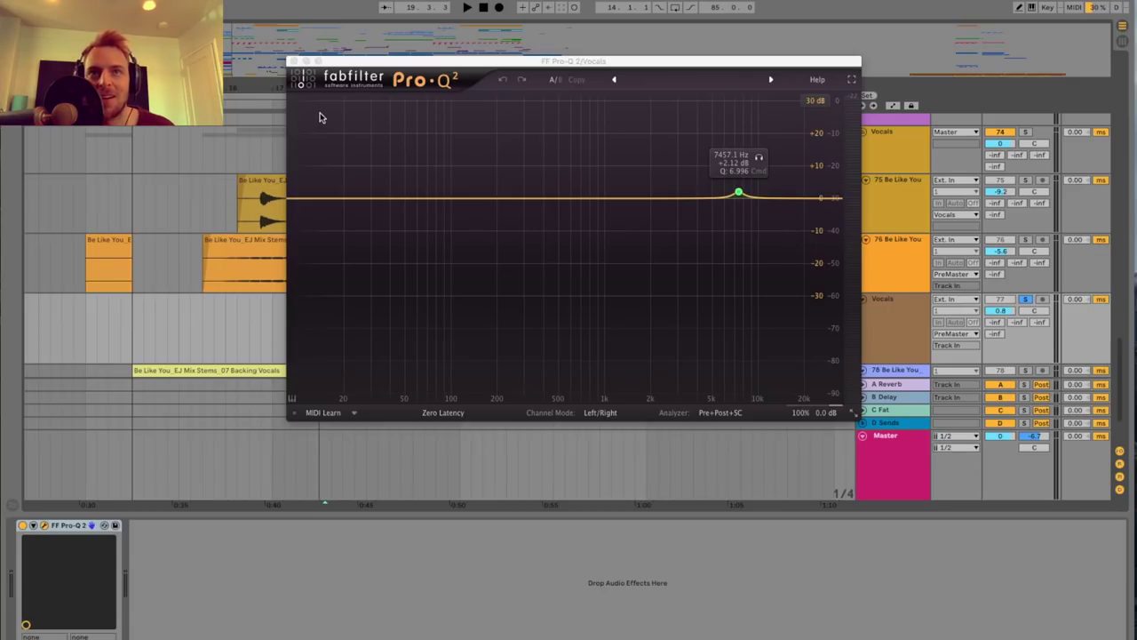
{"action": "left_click", "coordinate": [295, 61]}
Play the soloed lead vocal from the beginning of the Verse.
{"action": "key", "text": "minus"}
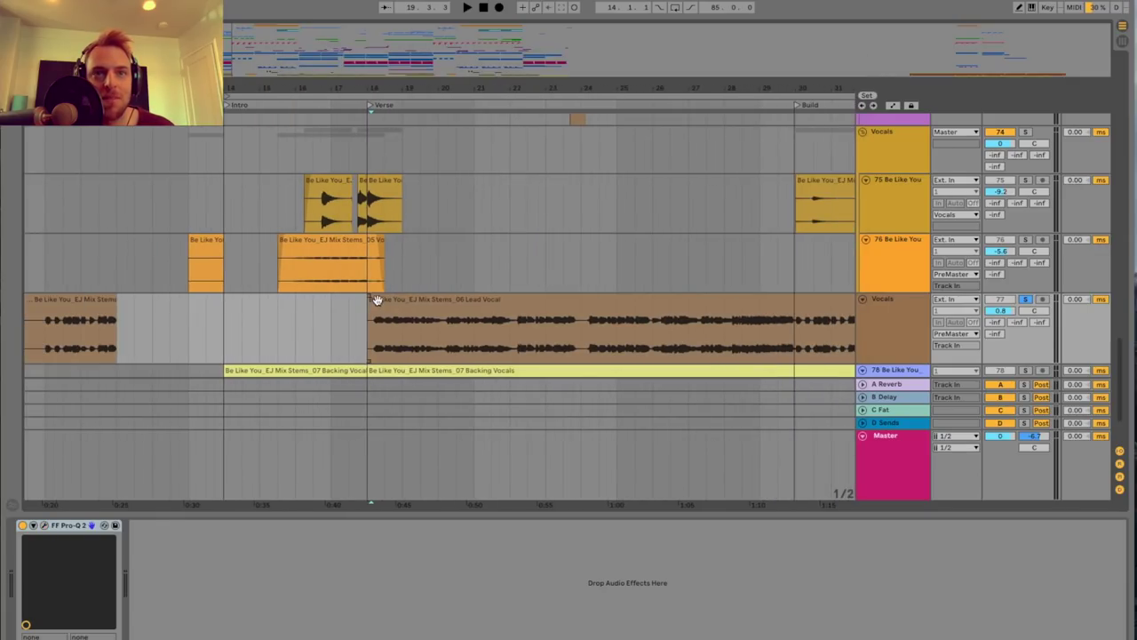
{"action": "key", "text": "space"}
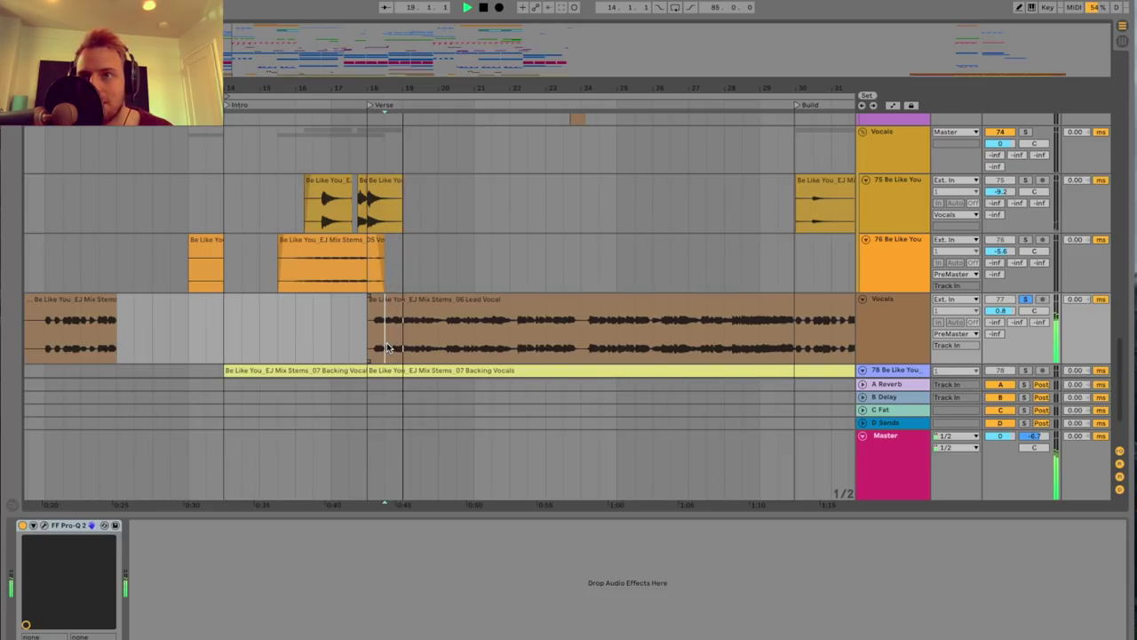
{"action": "key", "text": "minus"}
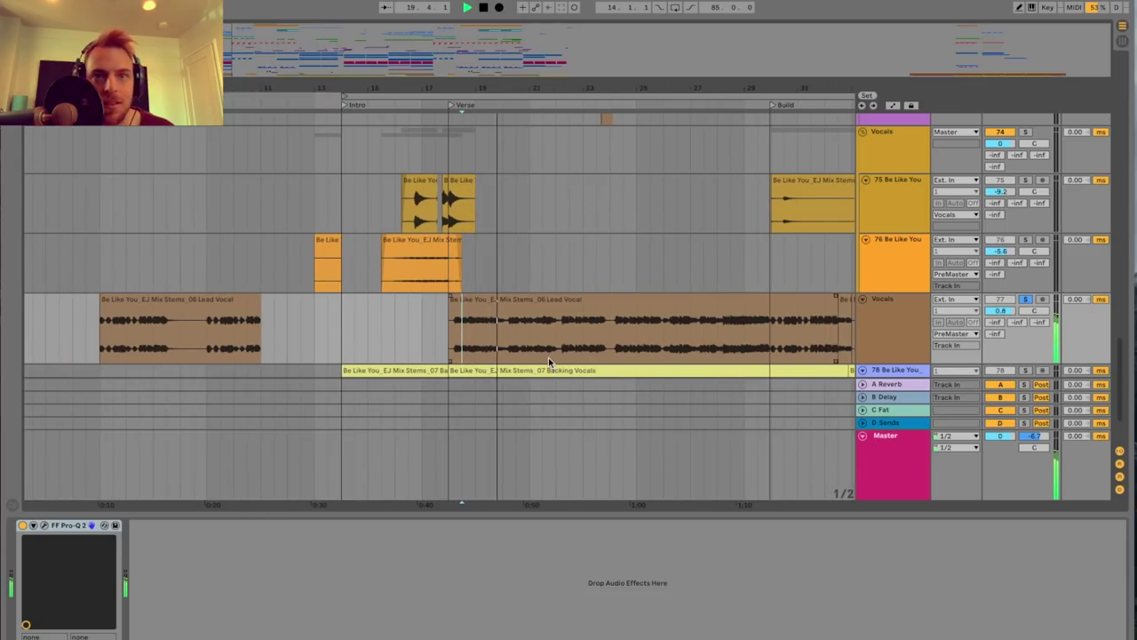
{"action": "scroll", "coordinate": [648, 336], "scroll_direction": "down", "scroll_amount": 1}
{"action": "scroll", "coordinate": [648, 336], "scroll_direction": "down", "scroll_amount": 2}
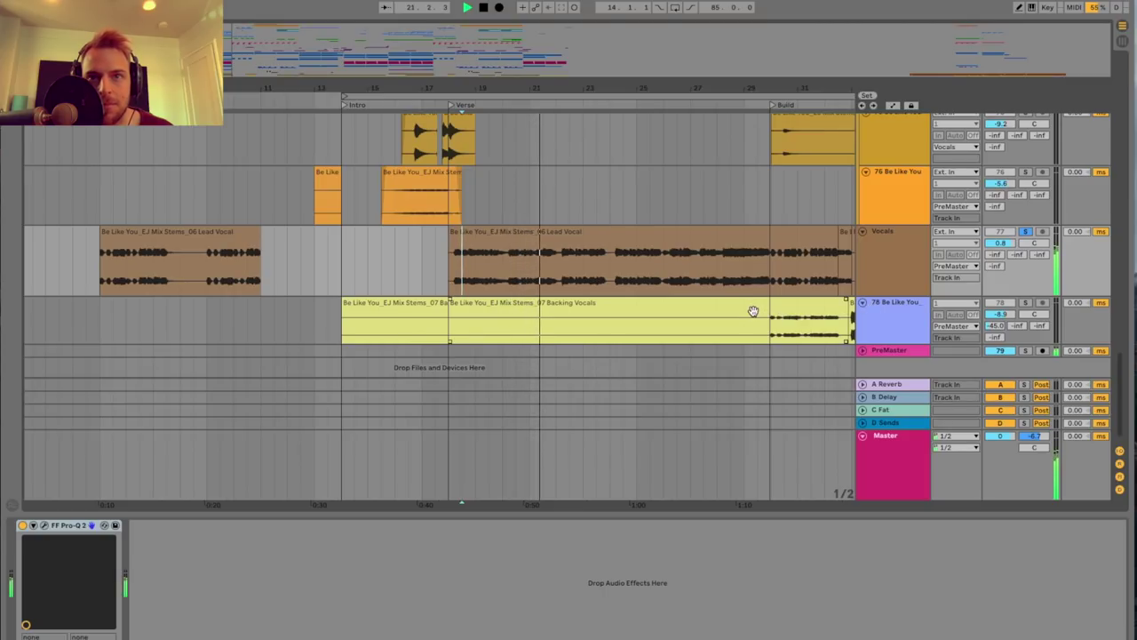
{"action": "key", "text": "space"}
Play from the Build at bar 30 and switch the solo from the Vocals track to backing vocals track 78.
{"action": "key", "text": "plus"}
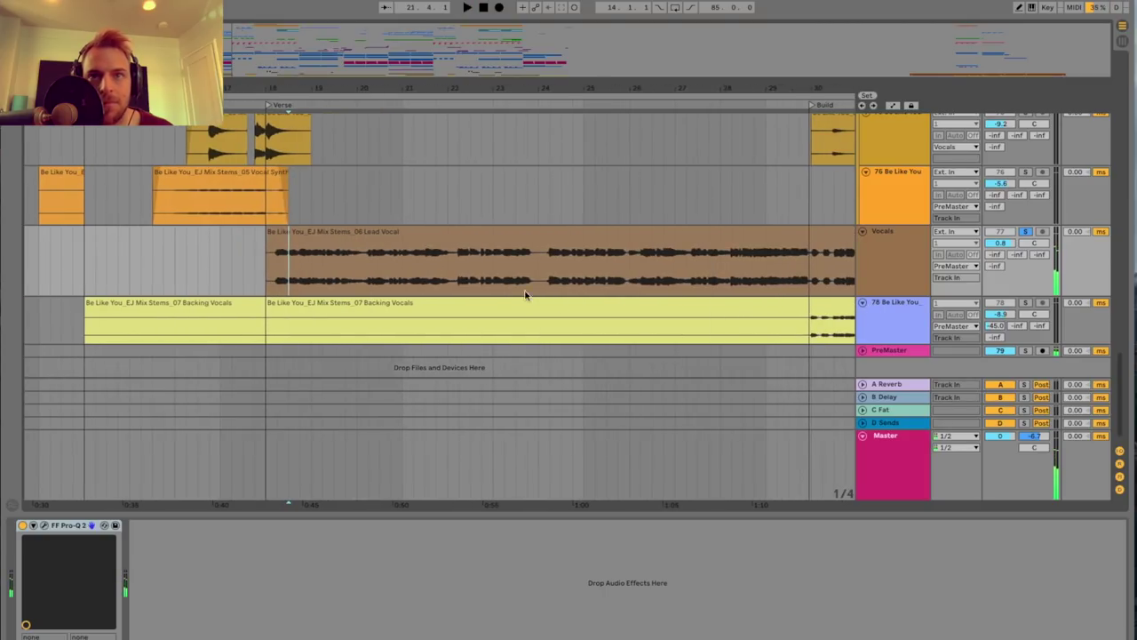
{"action": "scroll", "coordinate": [559, 298], "scroll_direction": "right", "scroll_amount": 2}
{"action": "scroll", "coordinate": [560, 297], "scroll_direction": "right", "scroll_amount": 2}
{"action": "left_click", "coordinate": [609, 334]}
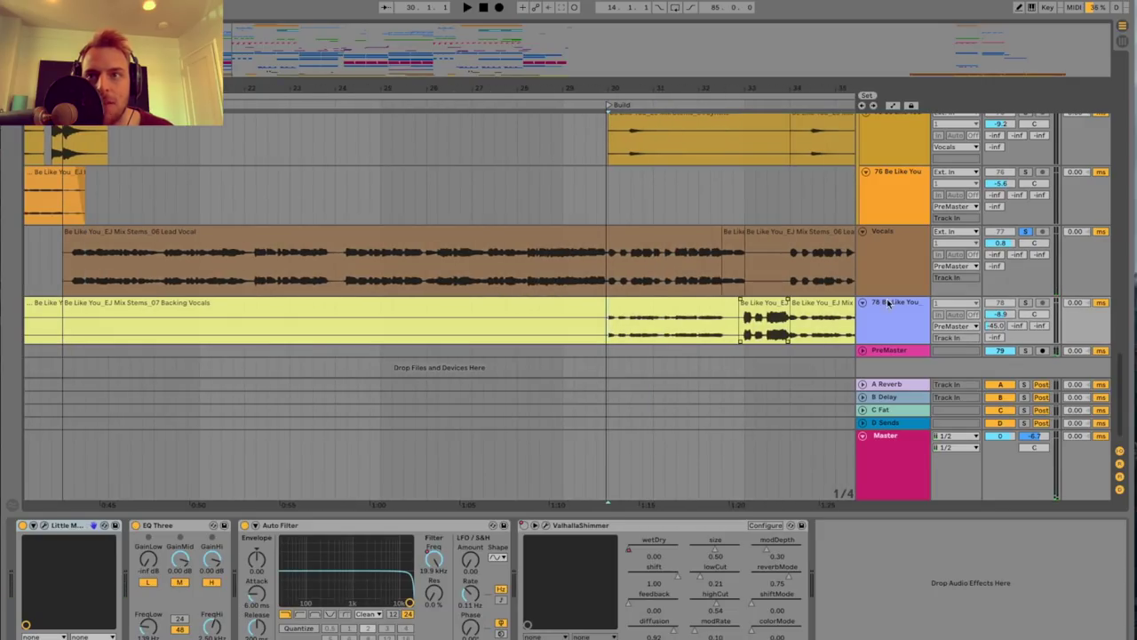
{"action": "key", "text": "space"}
{"action": "left_click", "coordinate": [1026, 303]}
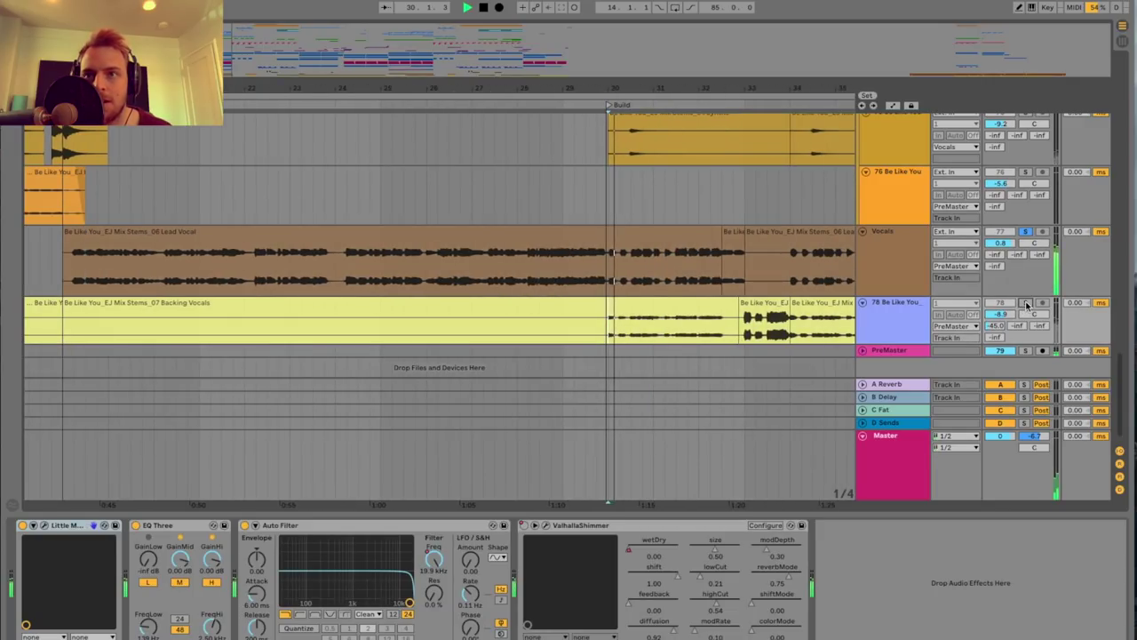
{"action": "left_click", "coordinate": [1025, 232], "text": "ctrl"}
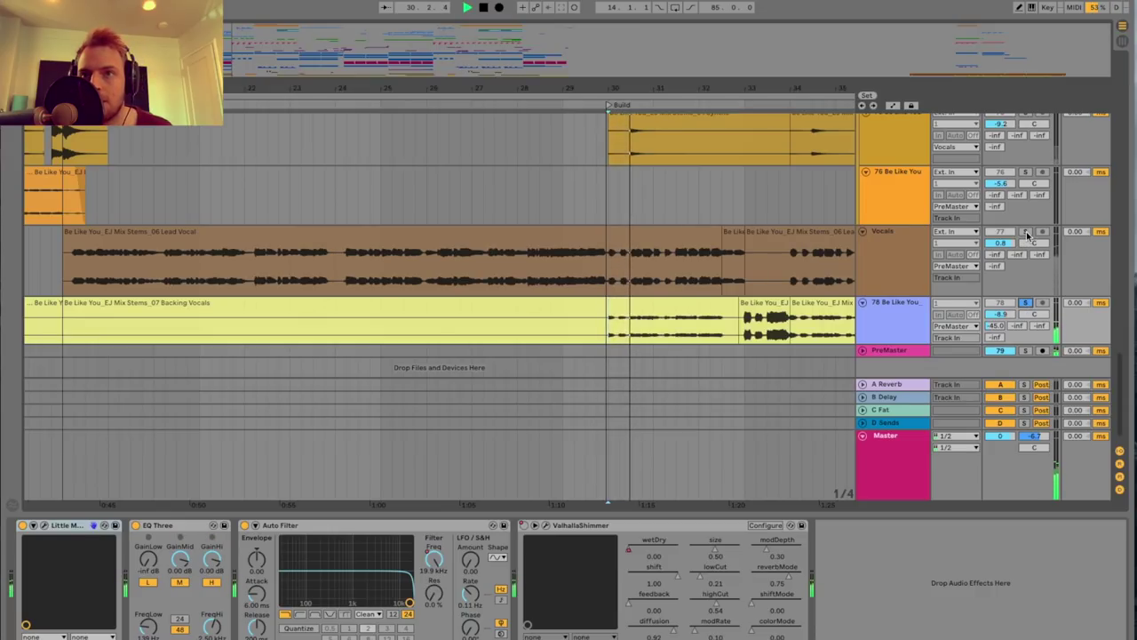
Solo the Vocals track together with track 78 and play both from just after bar 33.
{"action": "scroll", "coordinate": [432, 240], "scroll_direction": "up", "scroll_amount": 5}
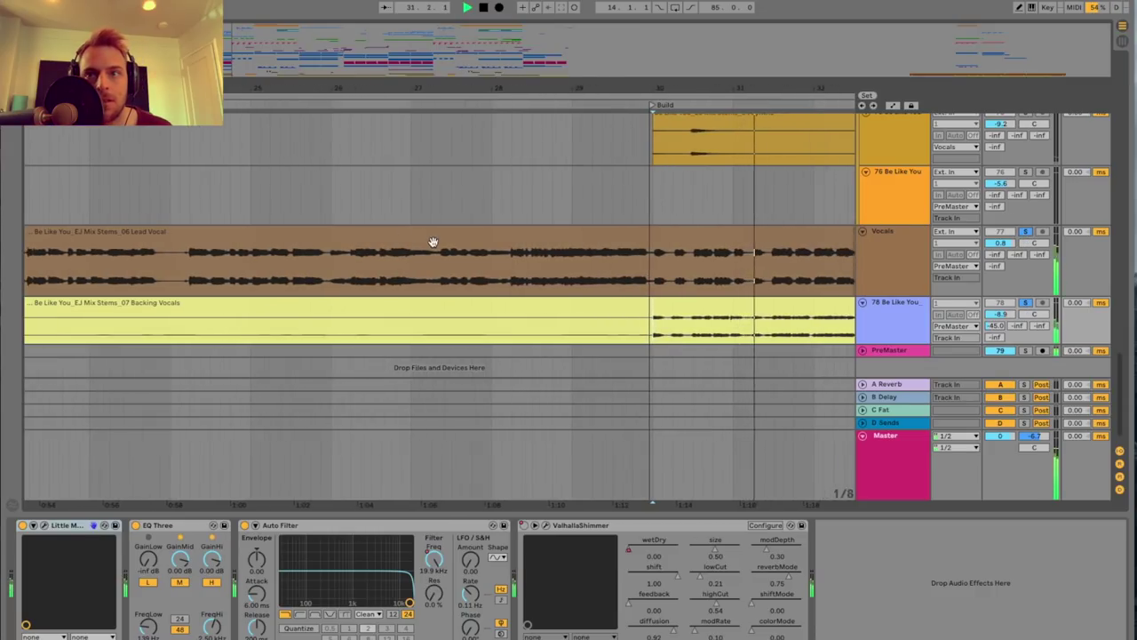
{"action": "scroll", "coordinate": [433, 241], "scroll_direction": "right", "scroll_amount": 4}
{"action": "scroll", "coordinate": [433, 242], "scroll_direction": "right", "scroll_amount": 4}
{"action": "key", "text": "space"}
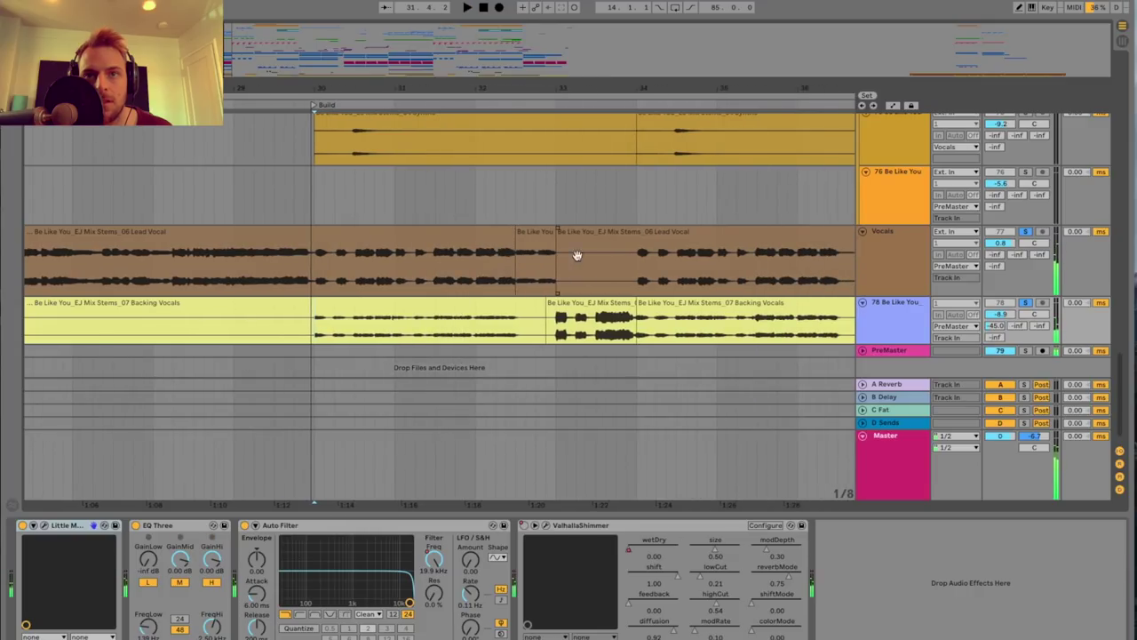
{"action": "left_click", "coordinate": [575, 279]}
{"action": "key", "text": "space"}
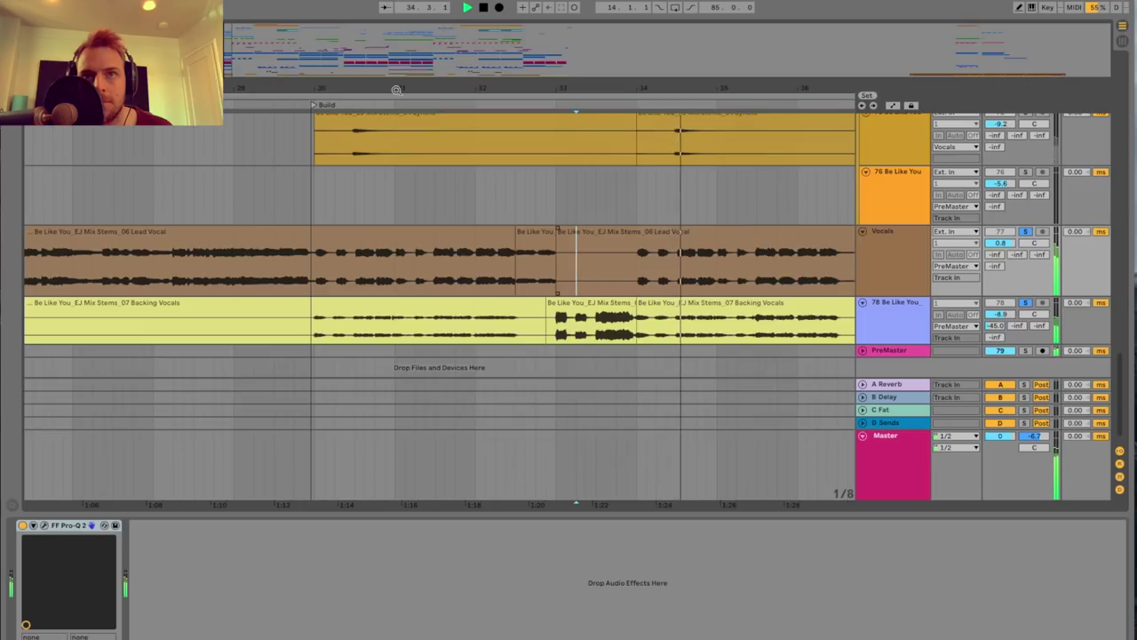
Play the lead and backing vocals of the Build from about 31.4.
{"action": "left_click_drag", "start_coordinate": [356, 88], "coordinate": [338, 182]}
{"action": "key", "text": "space"}
{"action": "left_click", "coordinate": [515, 269]}
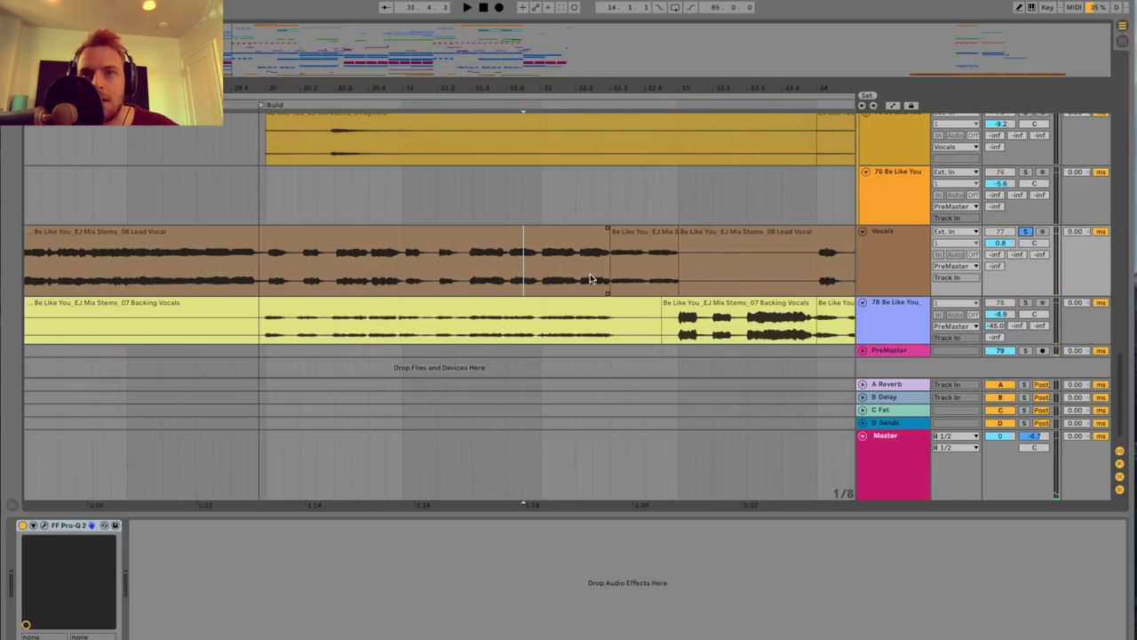
{"action": "key", "text": "space"}
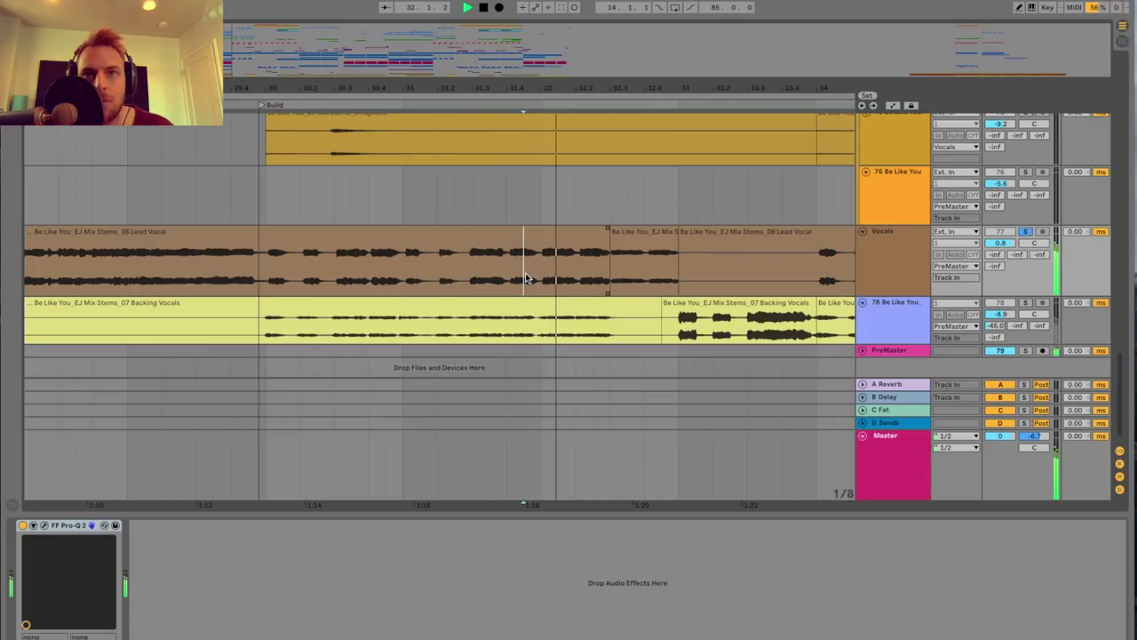
Stop playback and open the short lead vocal clip between 32.3 and 33 to examine its transpose and warp mode settings.
{"action": "key", "text": "space"}
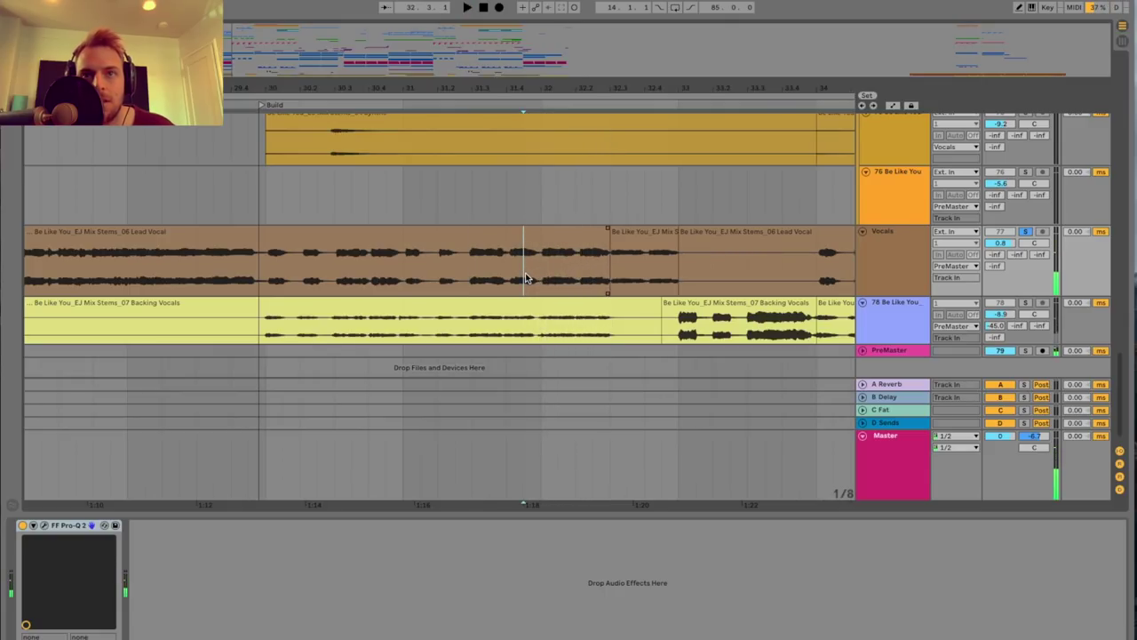
{"action": "scroll", "coordinate": [526, 278], "scroll_direction": "right", "scroll_amount": 3}
{"action": "scroll", "coordinate": [465, 292], "scroll_direction": "up", "scroll_amount": 3}
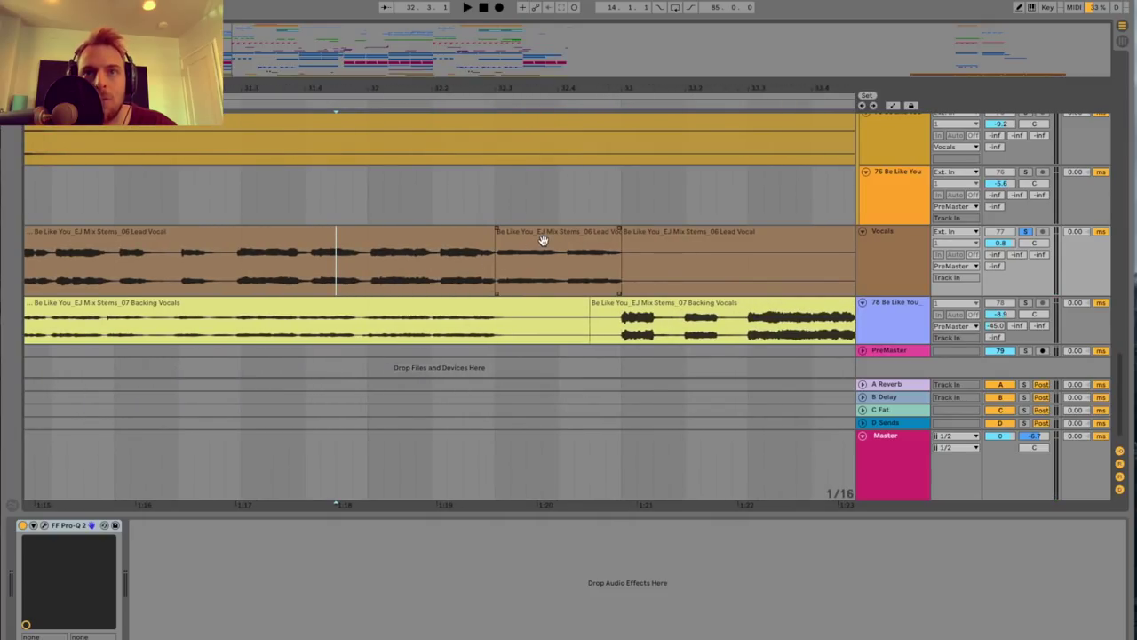
{"action": "double_click", "coordinate": [572, 238]}
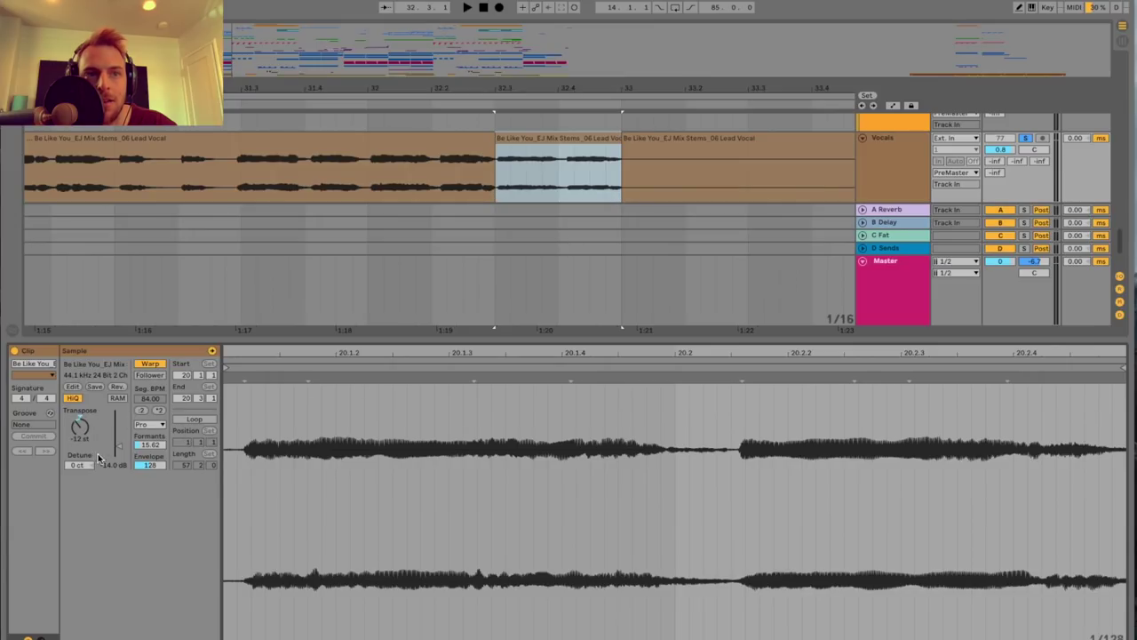
{"action": "left_click", "coordinate": [148, 425]}
{"action": "left_click", "coordinate": [148, 427]}
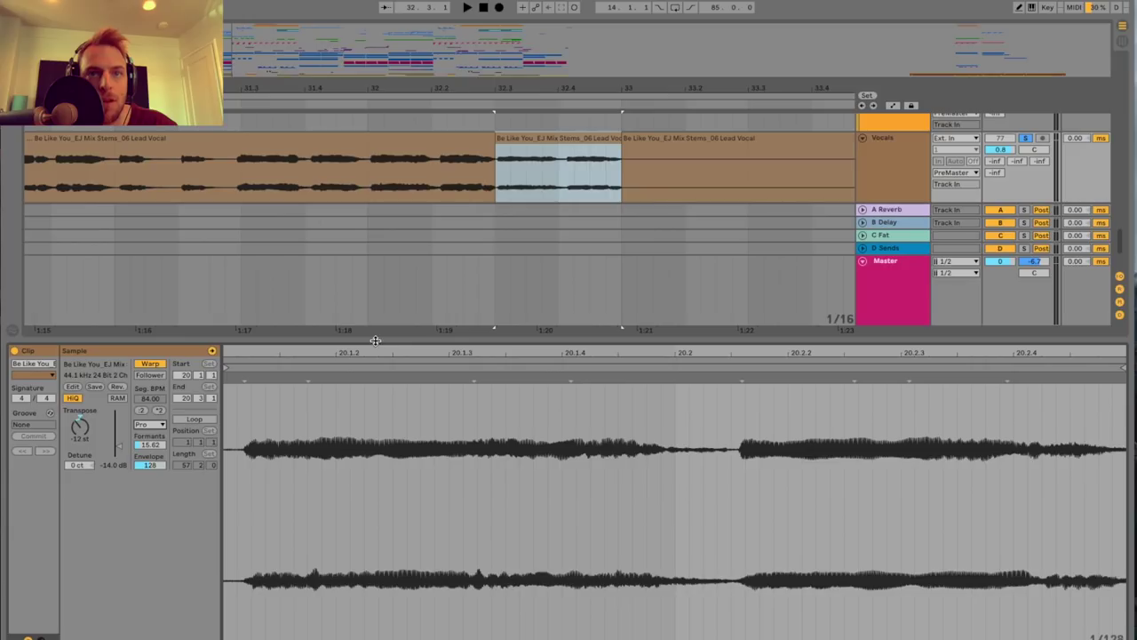
Play the soloed lead vocal from bar 32, and unsolo the Vocals track to hear the passage in the full mix.
{"action": "key", "text": "alt+super+l"}
{"action": "left_click", "coordinate": [383, 395]}
{"action": "key", "text": "space"}
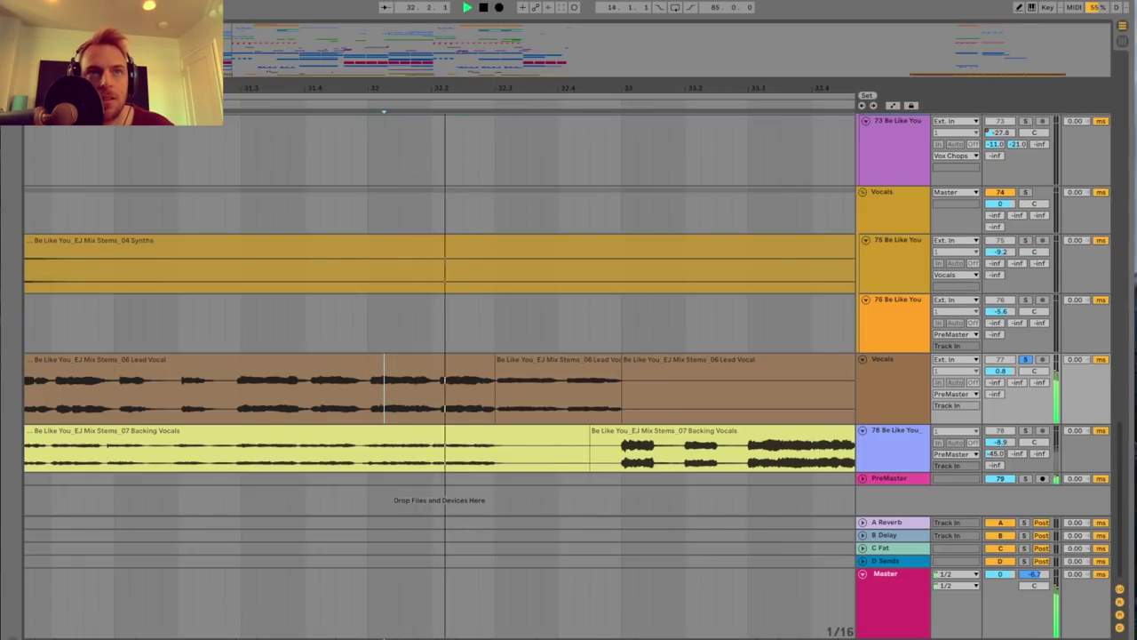
{"action": "key", "text": "minus"}
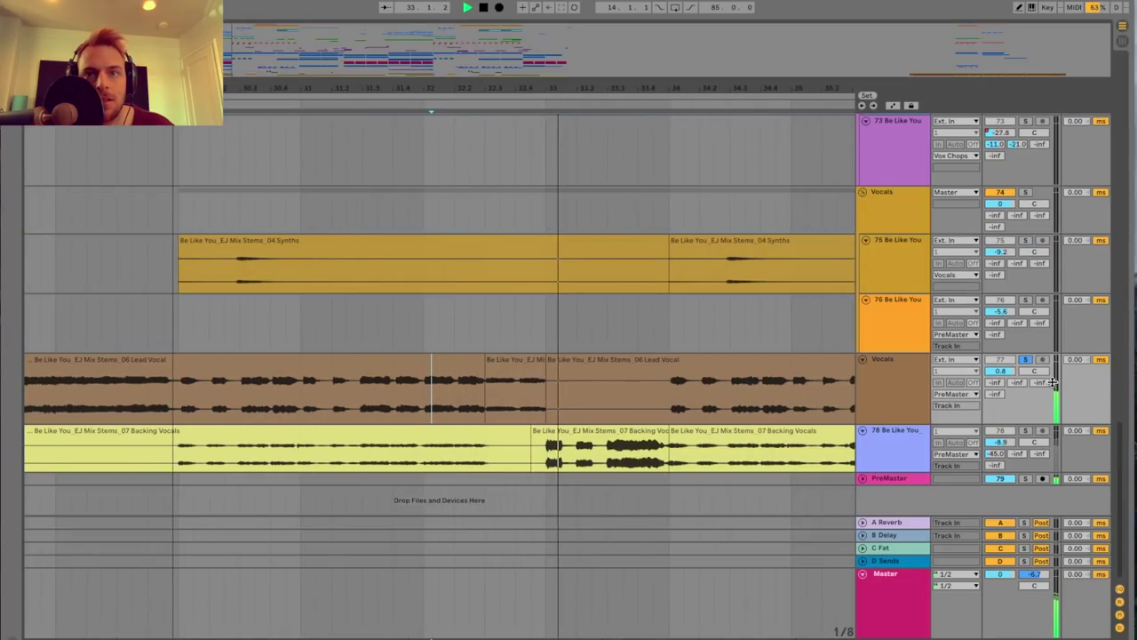
{"action": "left_click", "coordinate": [1026, 360]}
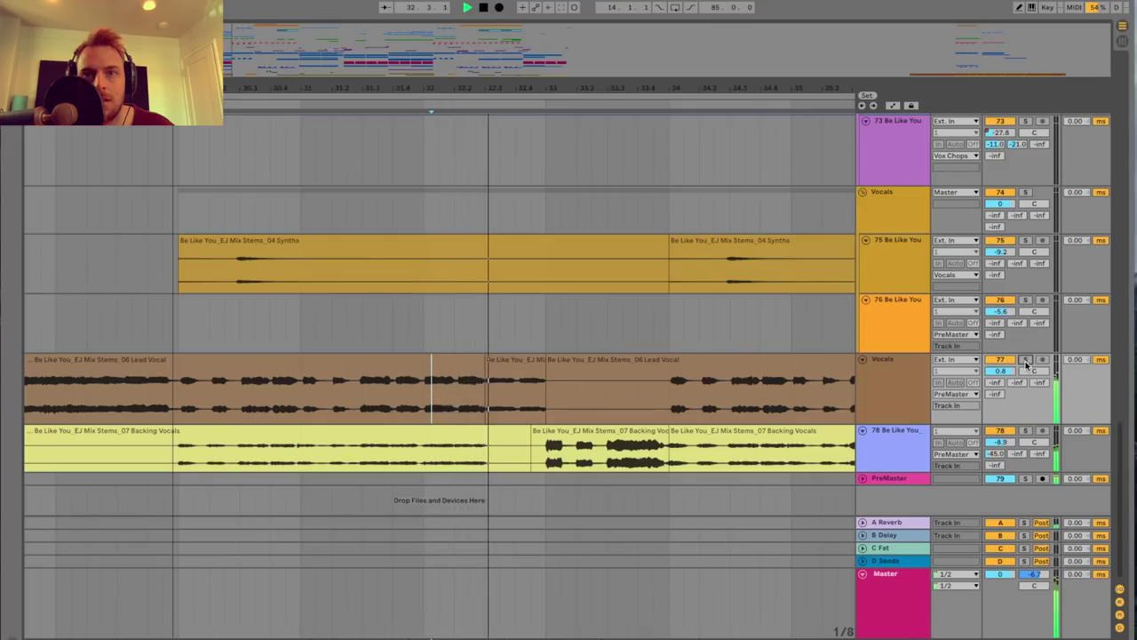
{"action": "key", "text": "space"}
Fold the track groups, unfold the PreMaster track and show its effect chain around the Drop.
{"action": "left_click_drag", "start_coordinate": [242, 88], "coordinate": [296, 80]}
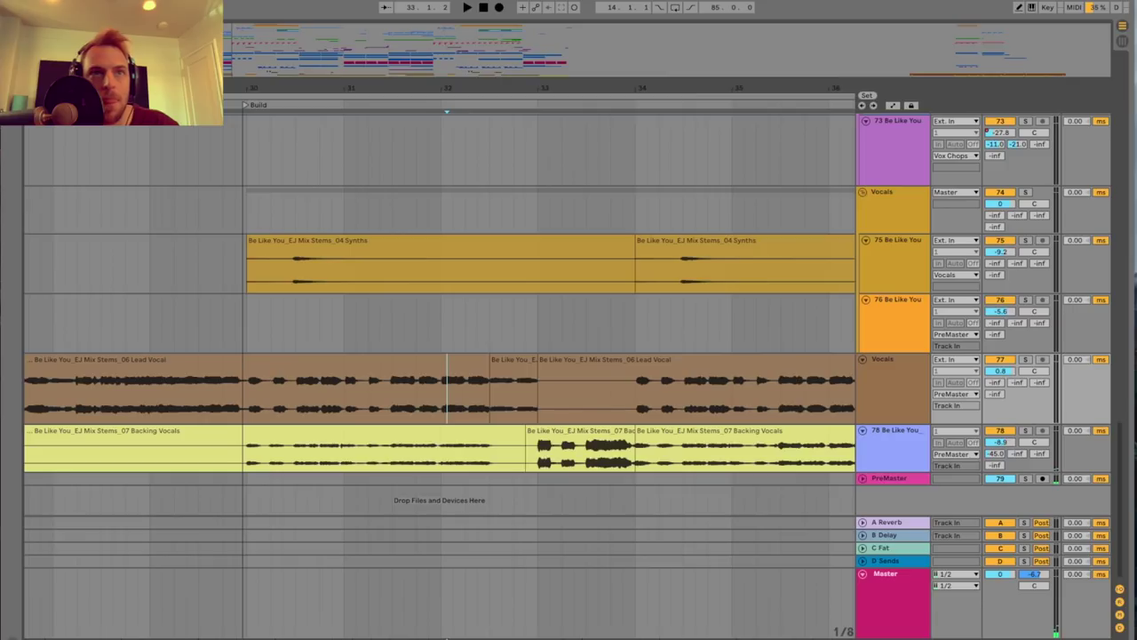
{"action": "left_click_drag", "start_coordinate": [242, 92], "coordinate": [398, 72]}
{"action": "scroll", "coordinate": [460, 315], "scroll_direction": "right", "scroll_amount": 5}
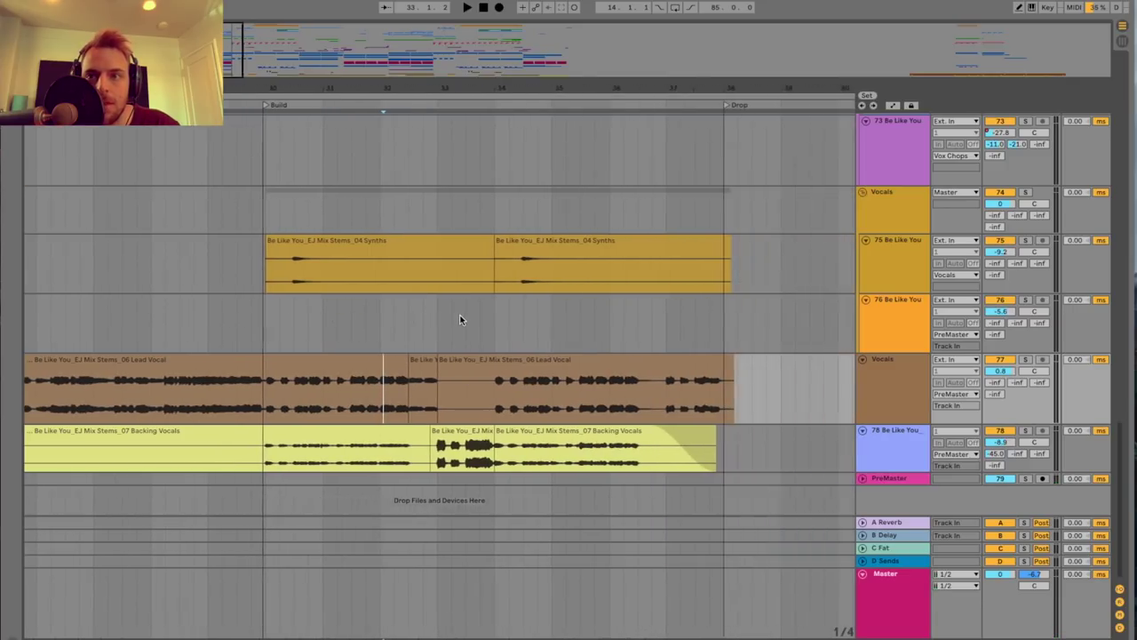
{"action": "scroll", "coordinate": [459, 315], "scroll_direction": "up", "scroll_amount": 3}
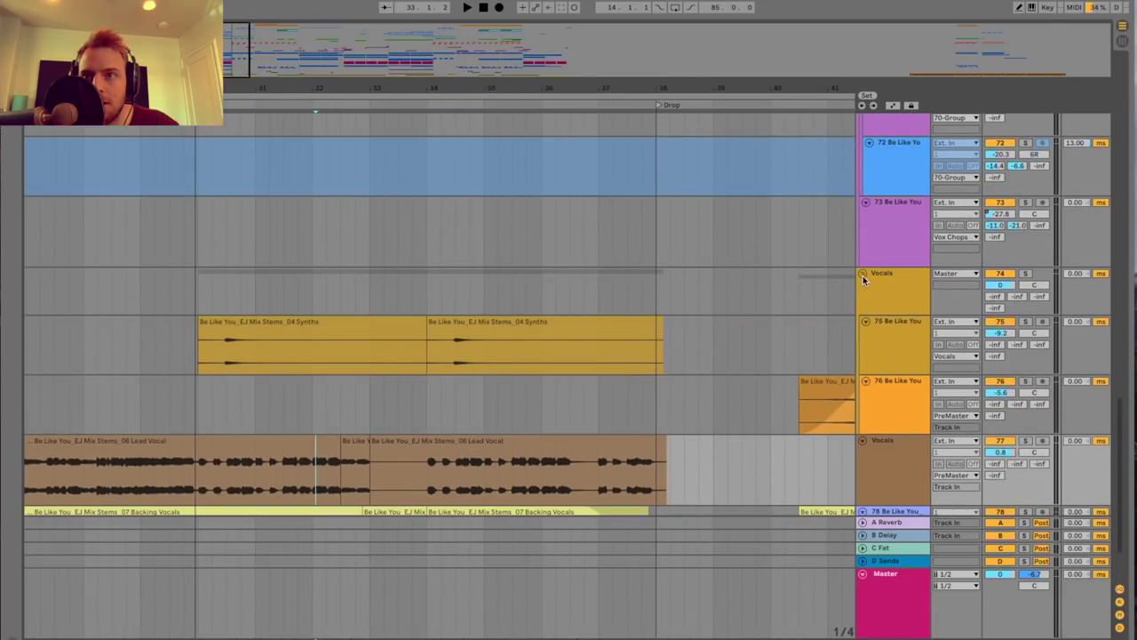
{"action": "scroll", "coordinate": [862, 275], "scroll_direction": "up", "scroll_amount": 10}
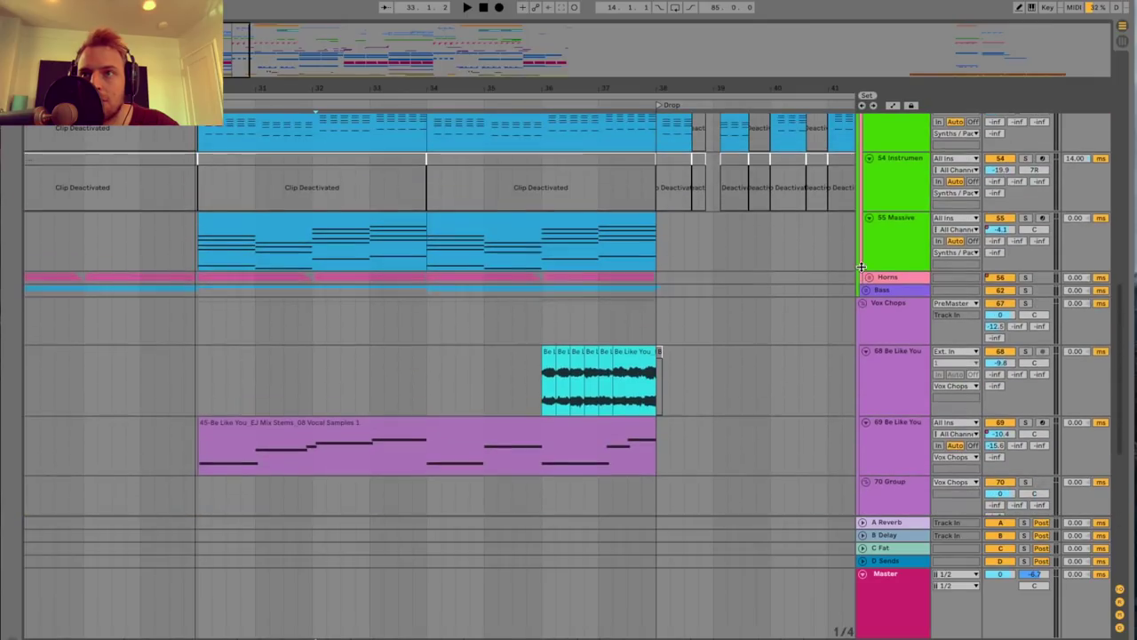
{"action": "scroll", "coordinate": [862, 275], "scroll_direction": "up", "scroll_amount": 10}
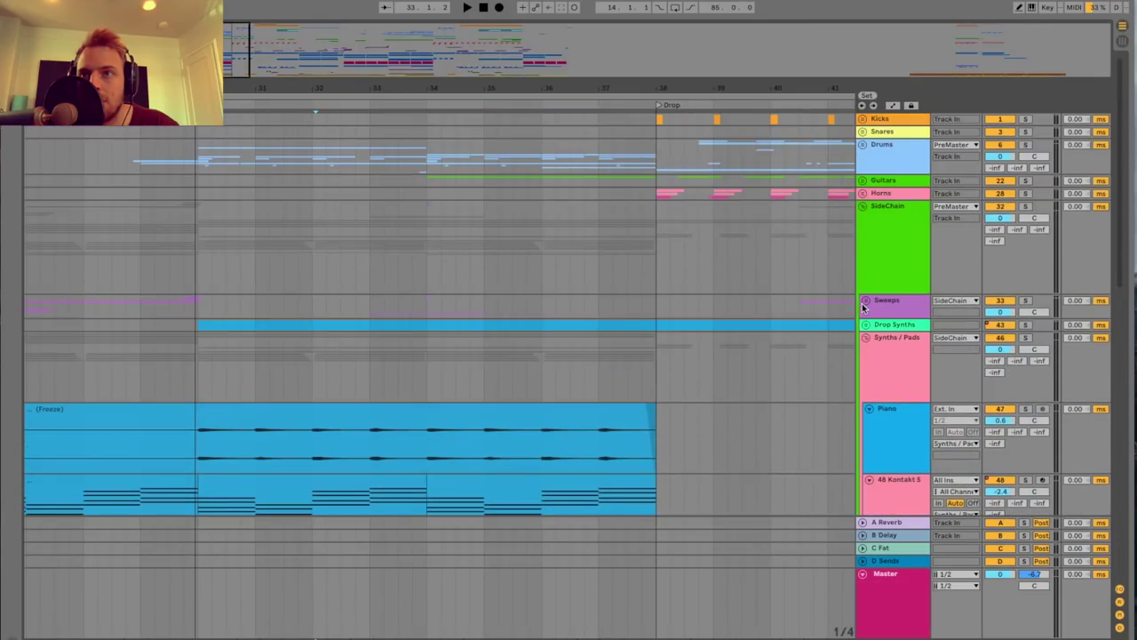
{"action": "left_click", "coordinate": [862, 207]}
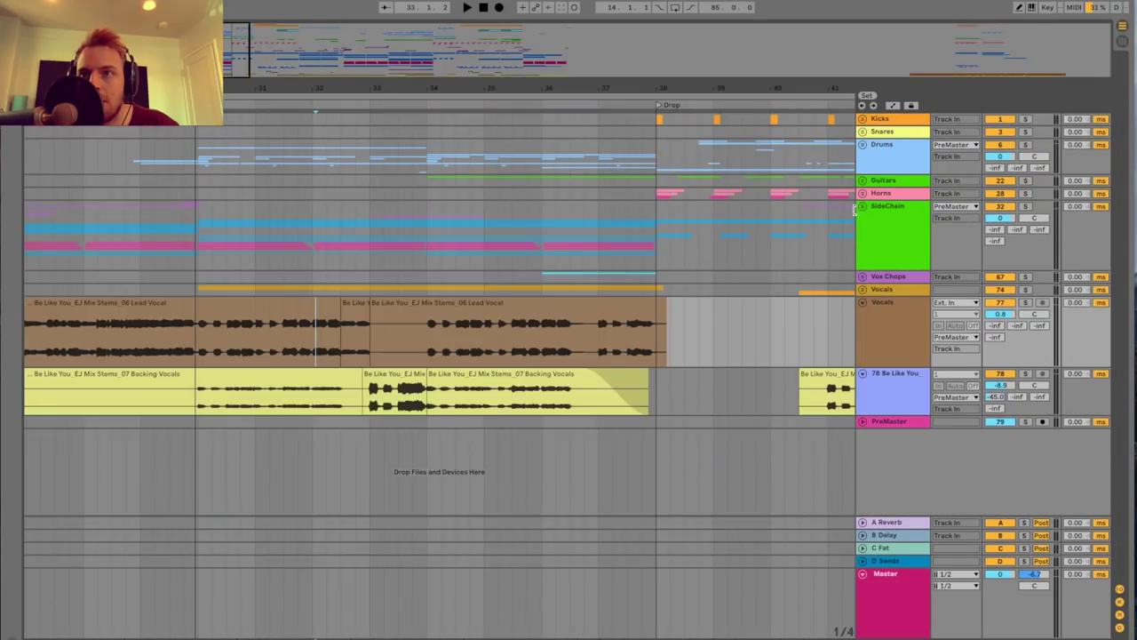
{"action": "left_click", "coordinate": [864, 422]}
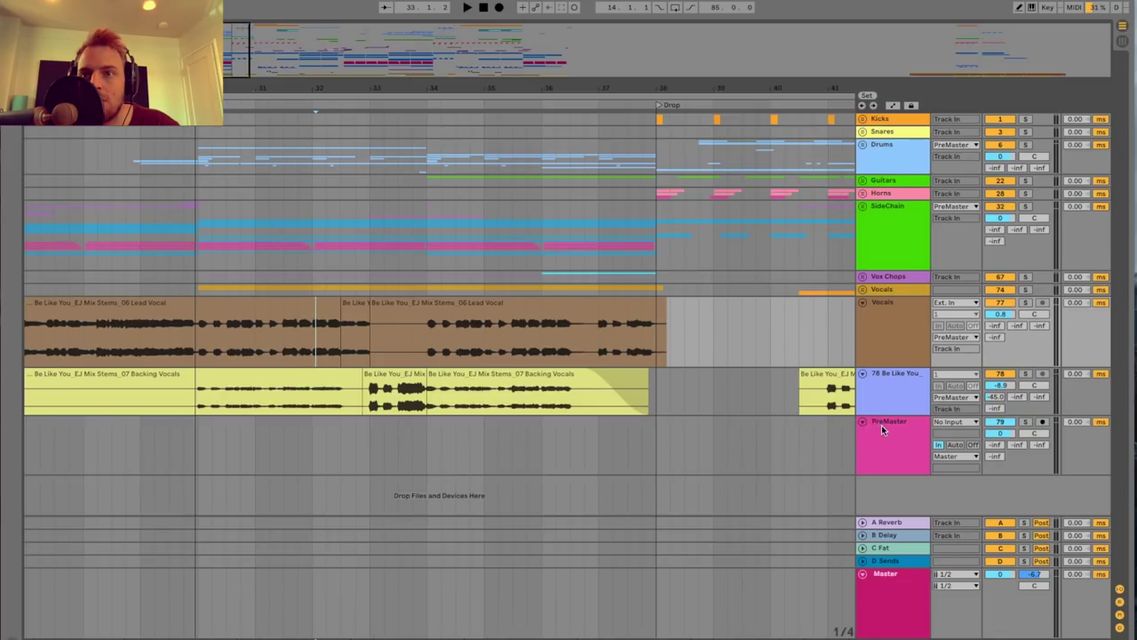
{"action": "double_click", "coordinate": [882, 429]}
{"action": "left_click_drag", "start_coordinate": [231, 68], "coordinate": [231, 56]}
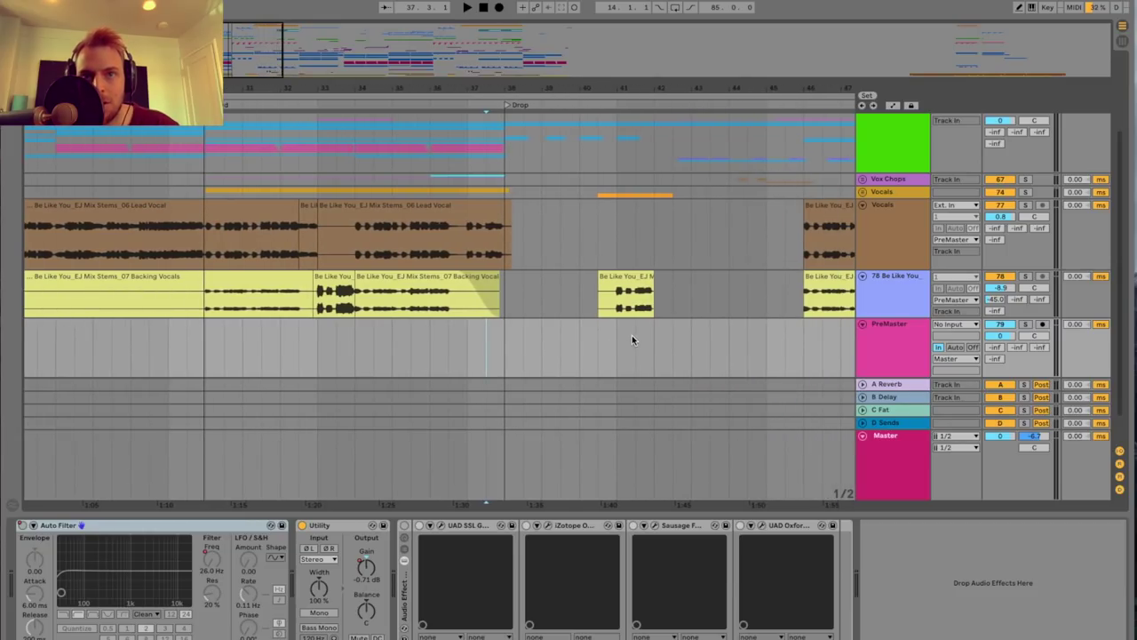
{"action": "left_click_drag", "start_coordinate": [243, 57], "coordinate": [242, 68]}
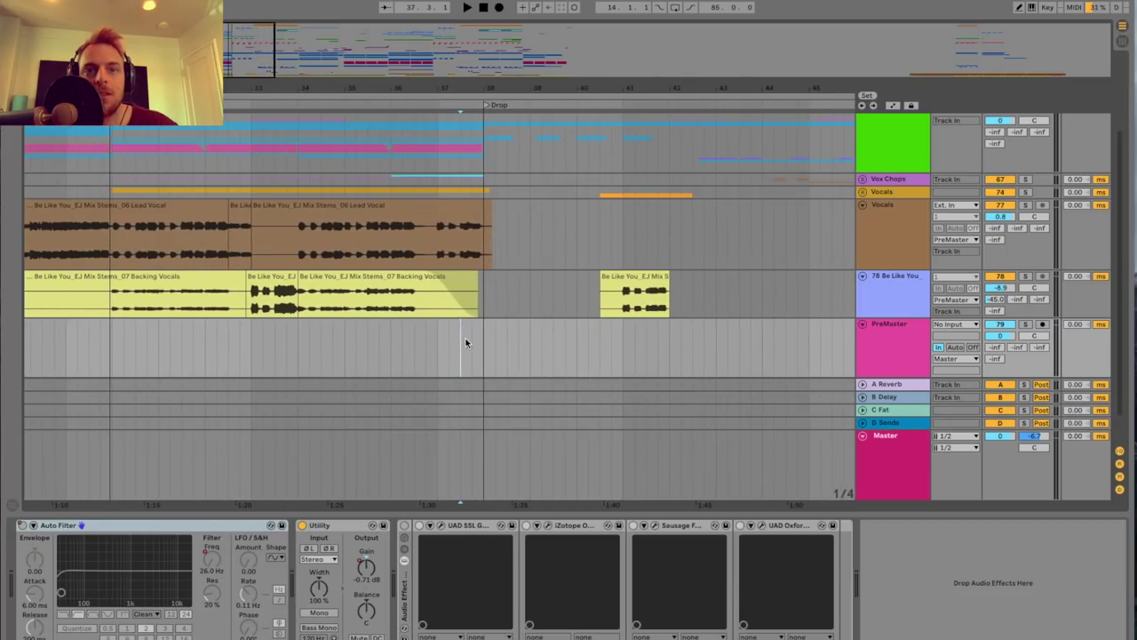
Switch on the PreMaster's audio effect rack and open its UAD SSL G Bus Compressor.
{"action": "left_click", "coordinate": [405, 526]}
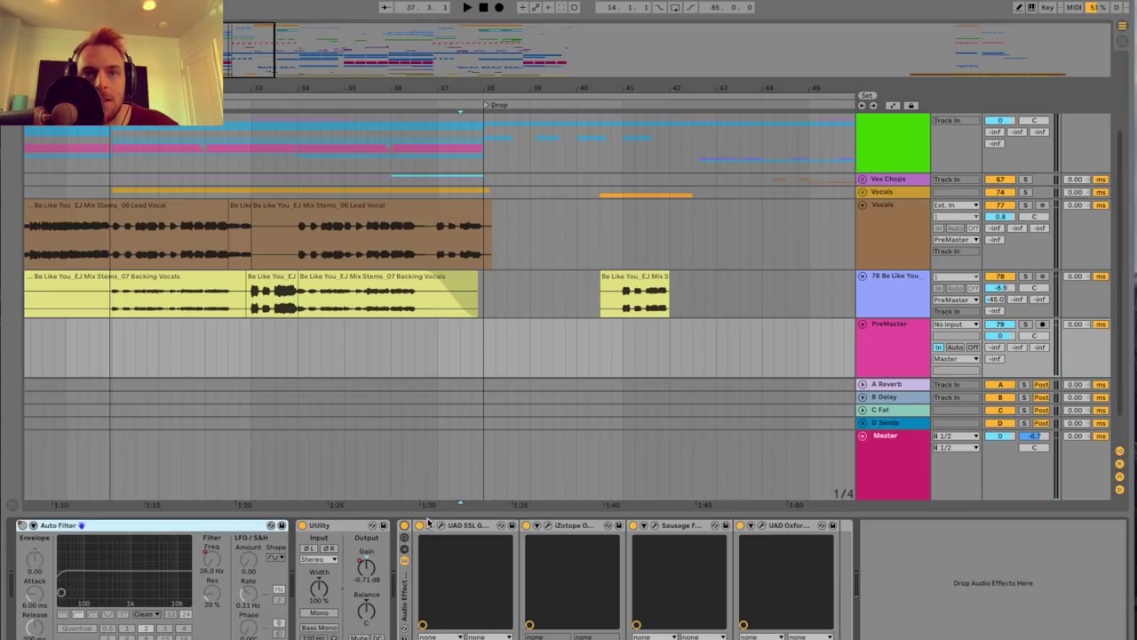
{"action": "left_click", "coordinate": [442, 526]}
{"action": "left_click", "coordinate": [714, 303]}
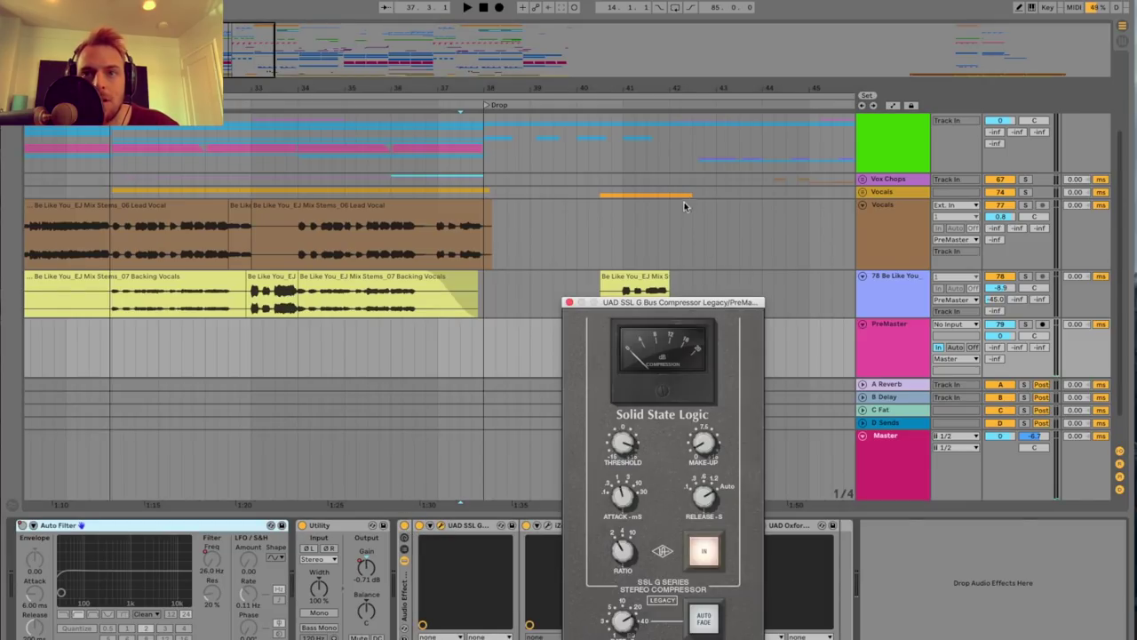
{"action": "left_click_drag", "start_coordinate": [695, 305], "coordinate": [668, 172]}
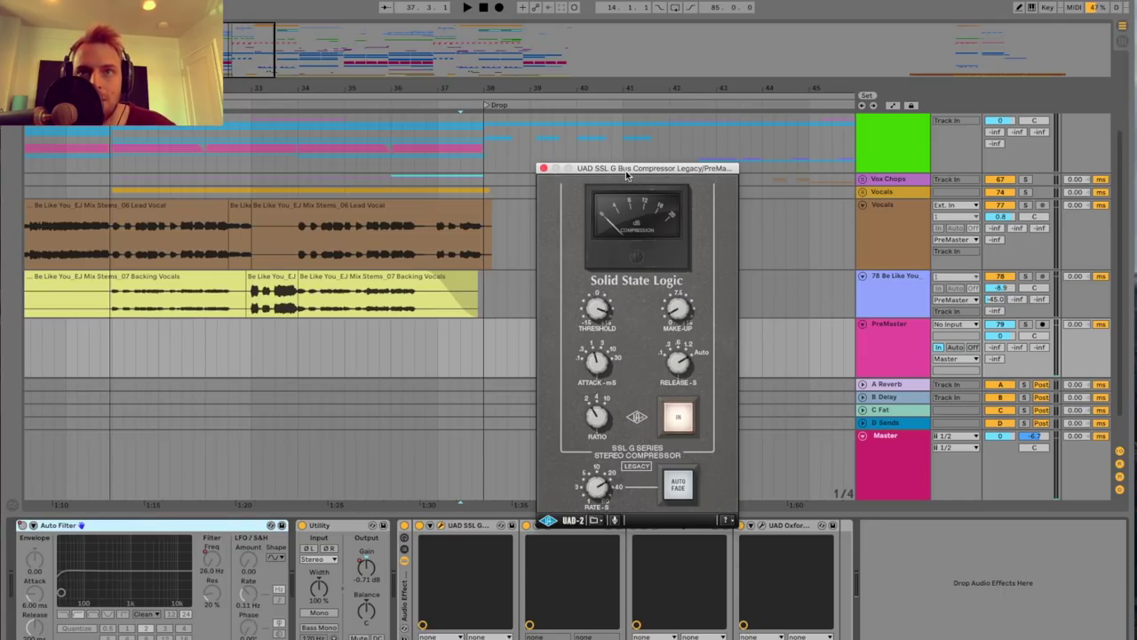
Play the Drop from bar 38 while watching the bus compressor, and close the compressor window.
{"action": "left_click", "coordinate": [483, 341]}
{"action": "key", "text": "space"}
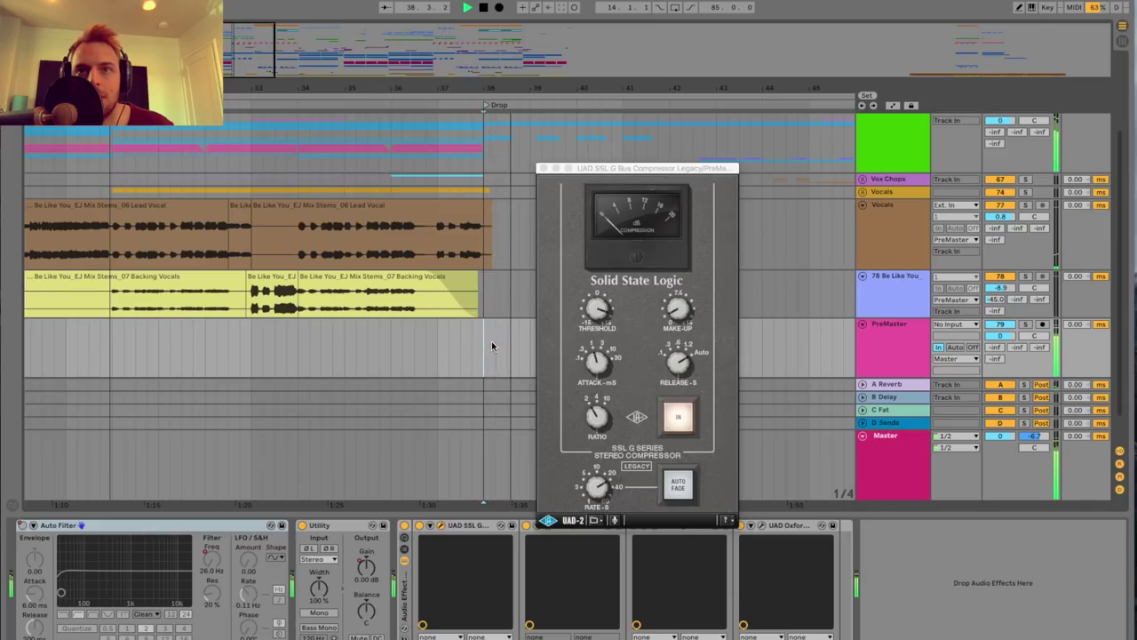
{"action": "key", "text": "space"}
{"action": "left_click", "coordinate": [545, 169]}
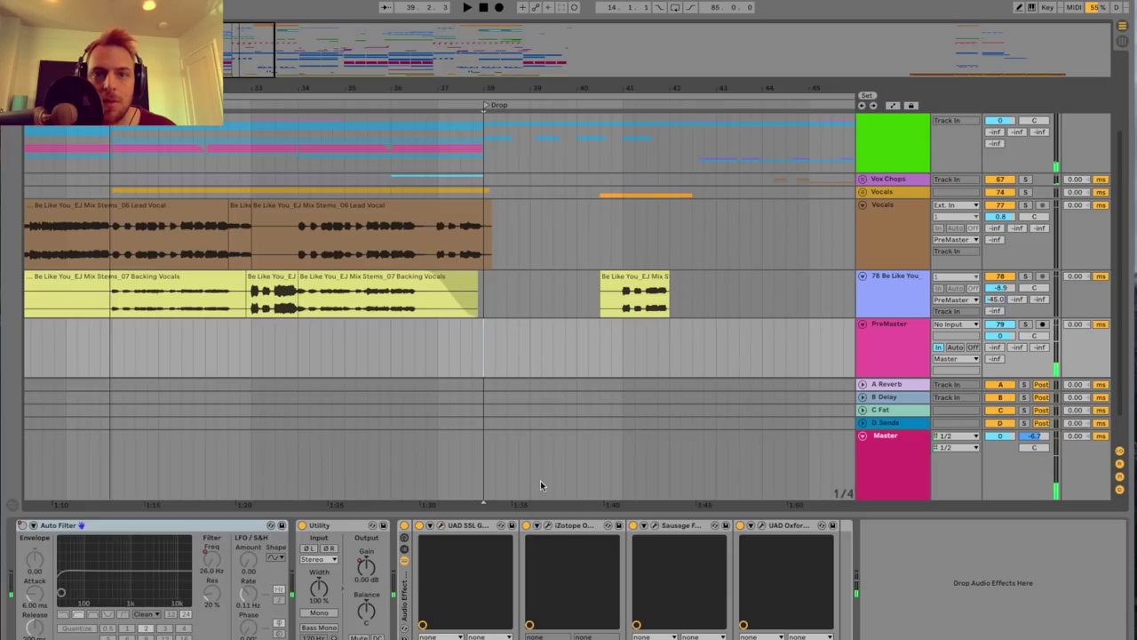
Open iZotope Ozone 6 on the PreMaster and compare the Mid and Side curves of its Equalizer.
{"action": "left_click", "coordinate": [548, 526]}
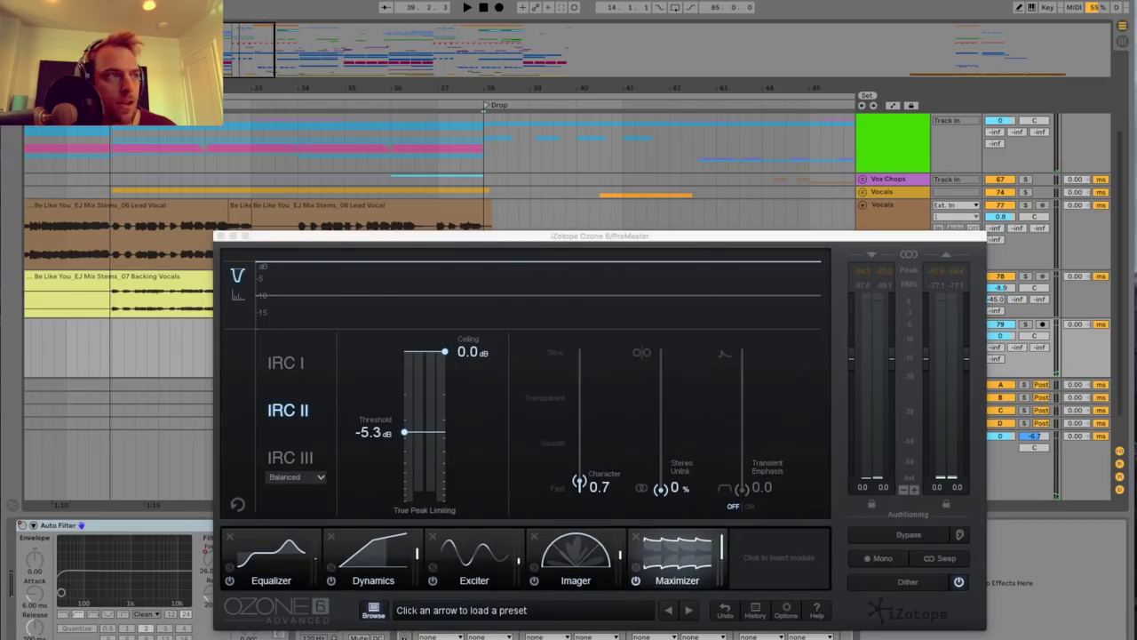
{"action": "left_click_drag", "start_coordinate": [535, 237], "coordinate": [533, 155]}
{"action": "left_click", "coordinate": [267, 477]}
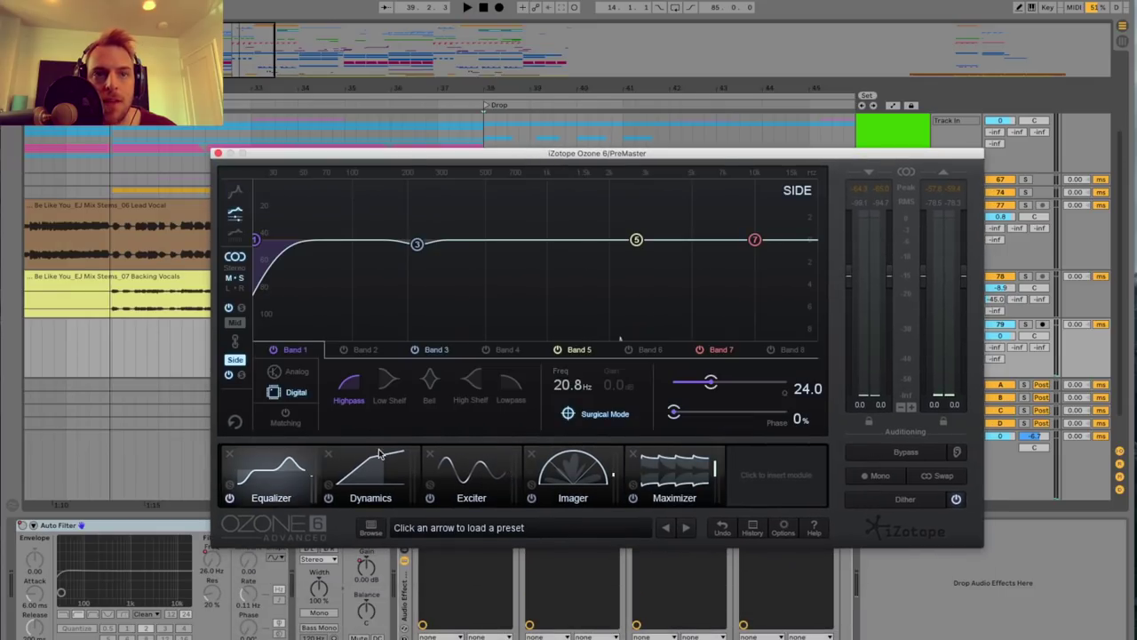
{"action": "left_click", "coordinate": [236, 321]}
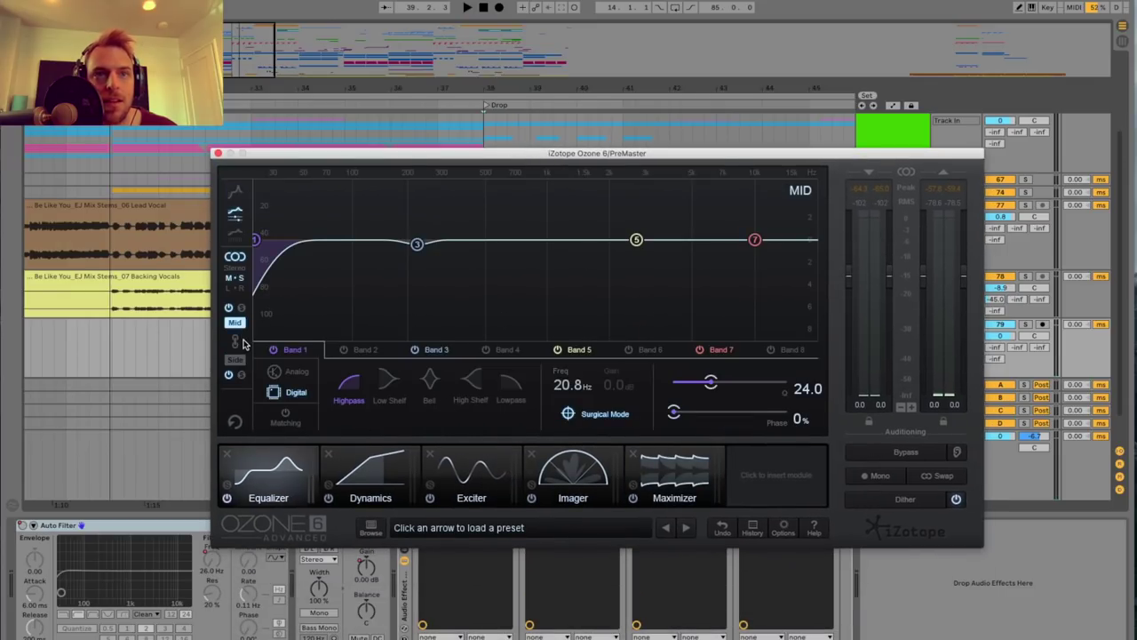
{"action": "left_click", "coordinate": [236, 361]}
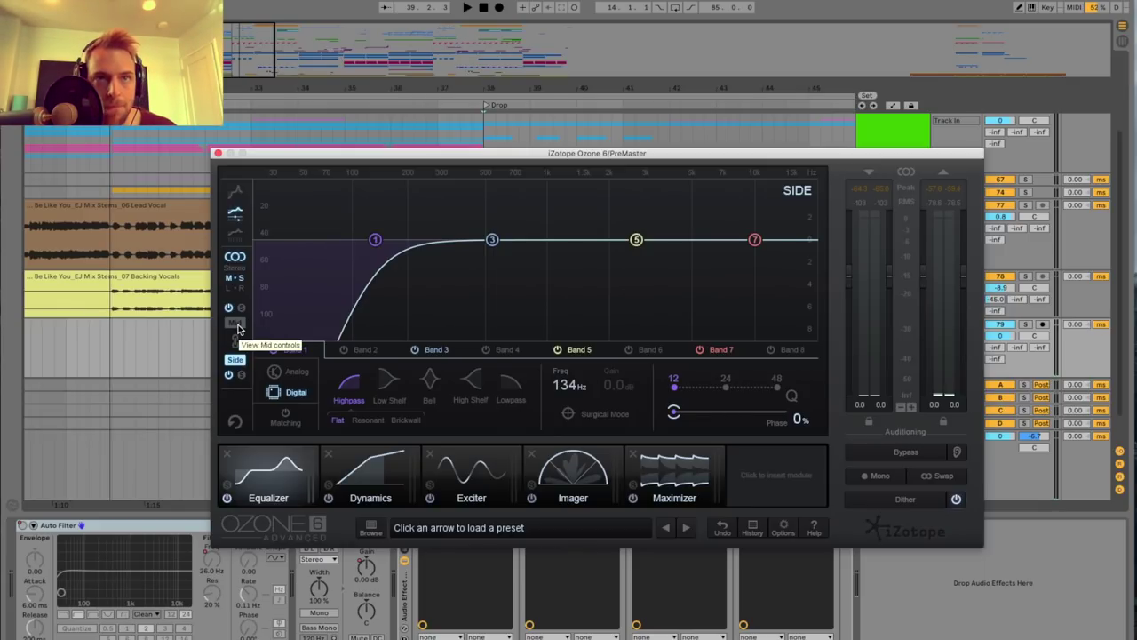
{"action": "left_click", "coordinate": [235, 324]}
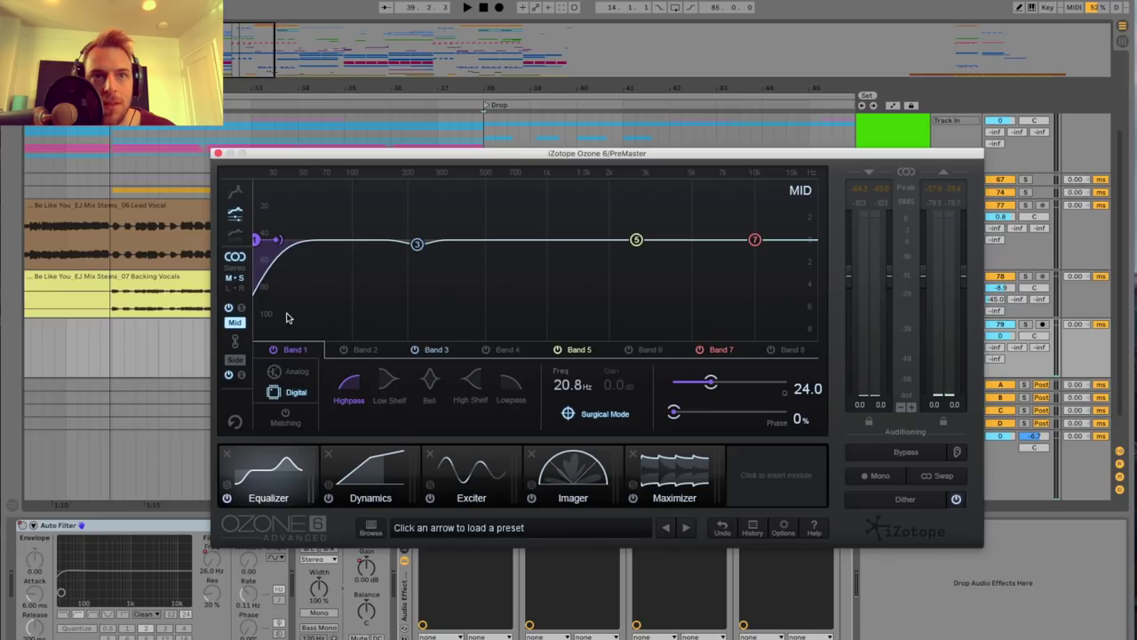
{"action": "left_click", "coordinate": [236, 362]}
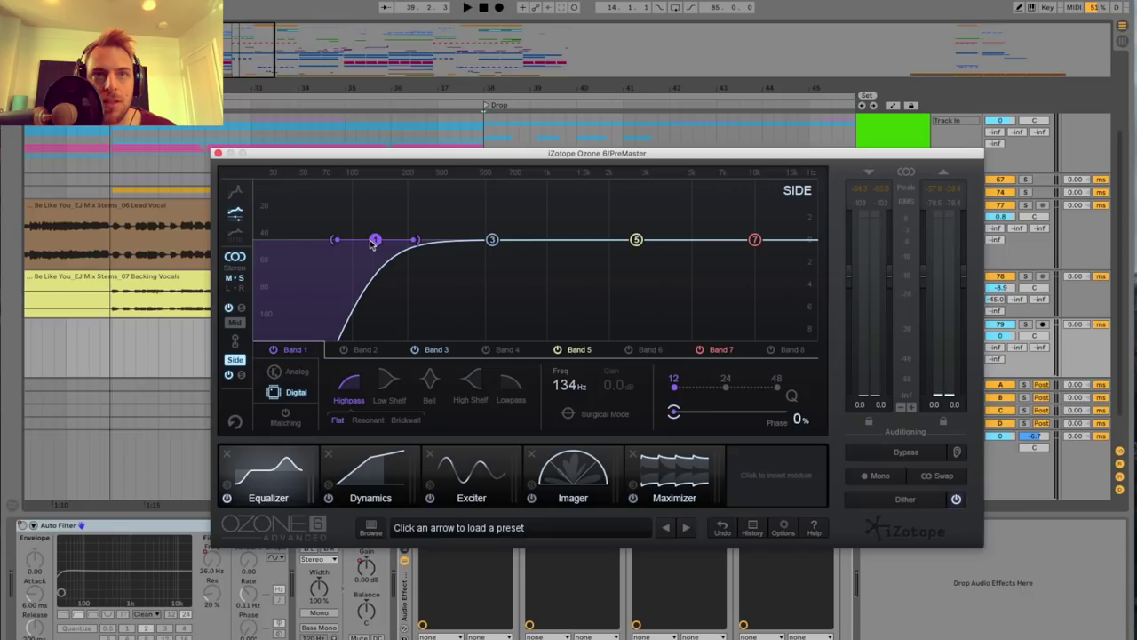
Show Ozone's multiband Dynamics module and play the Drop to watch its compression.
{"action": "left_click", "coordinate": [373, 480]}
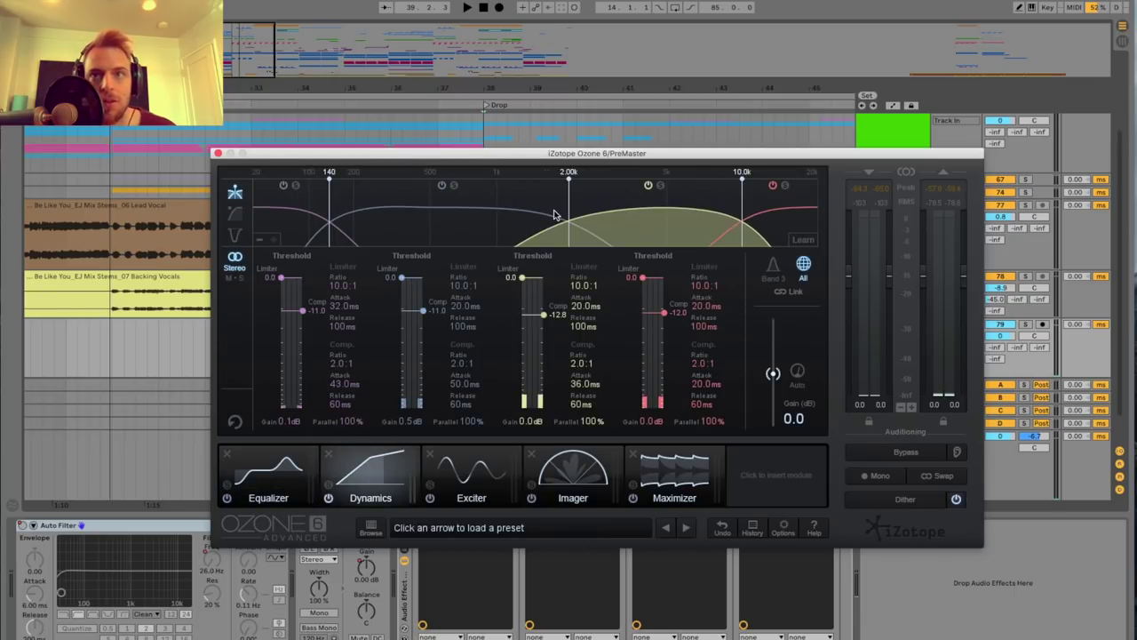
{"action": "left_click_drag", "start_coordinate": [628, 159], "coordinate": [597, 292]}
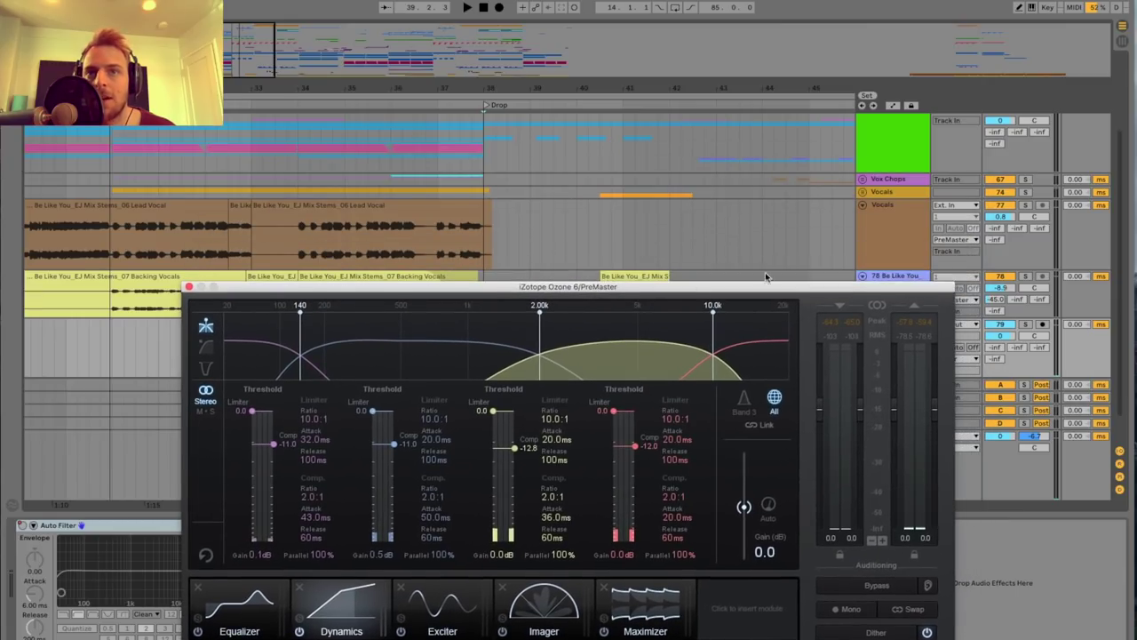
{"action": "key", "text": "space"}
{"action": "left_click_drag", "start_coordinate": [863, 286], "coordinate": [871, 233]}
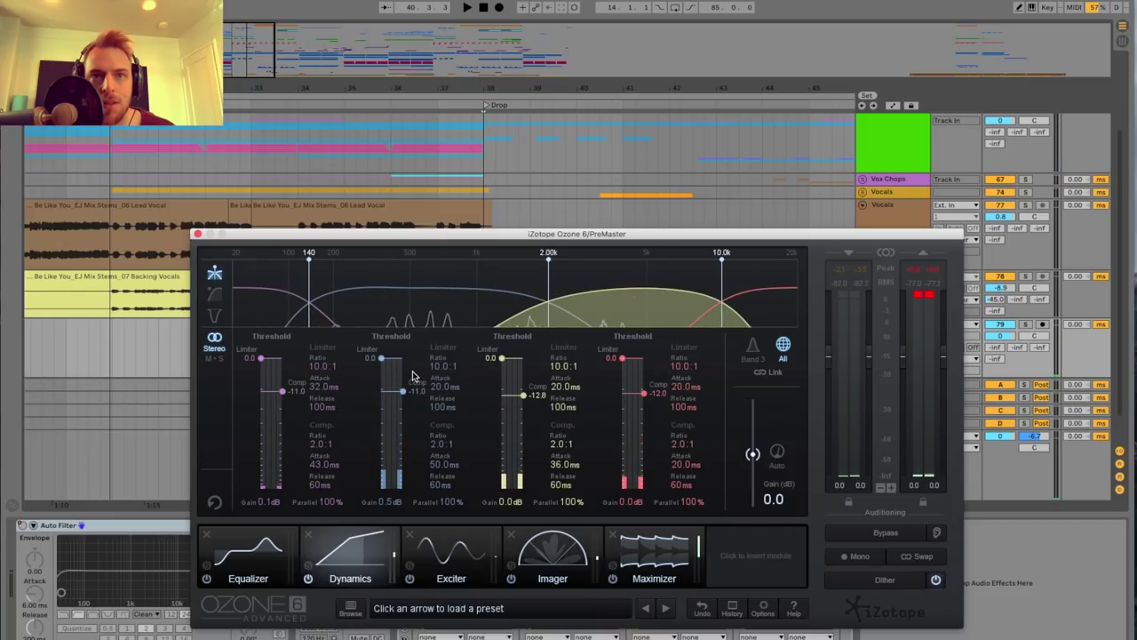
Examine the settings of Ozone's Exciter, Imager and Maximizer modules.
{"action": "left_click", "coordinate": [453, 560]}
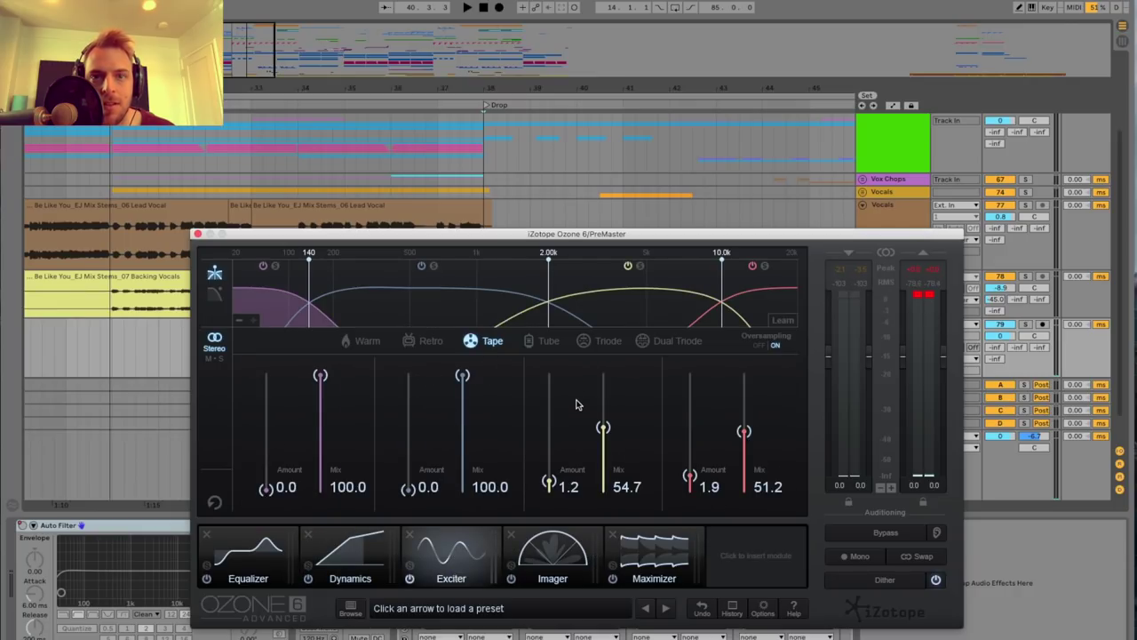
{"action": "left_click_drag", "start_coordinate": [674, 235], "coordinate": [654, 216]}
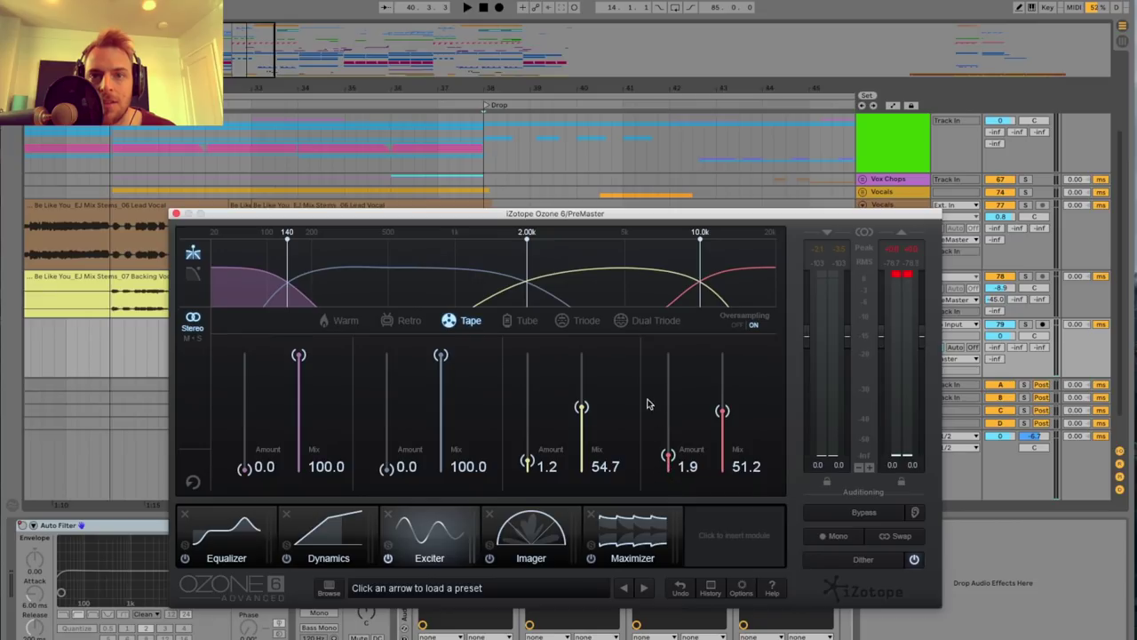
{"action": "left_click", "coordinate": [551, 540]}
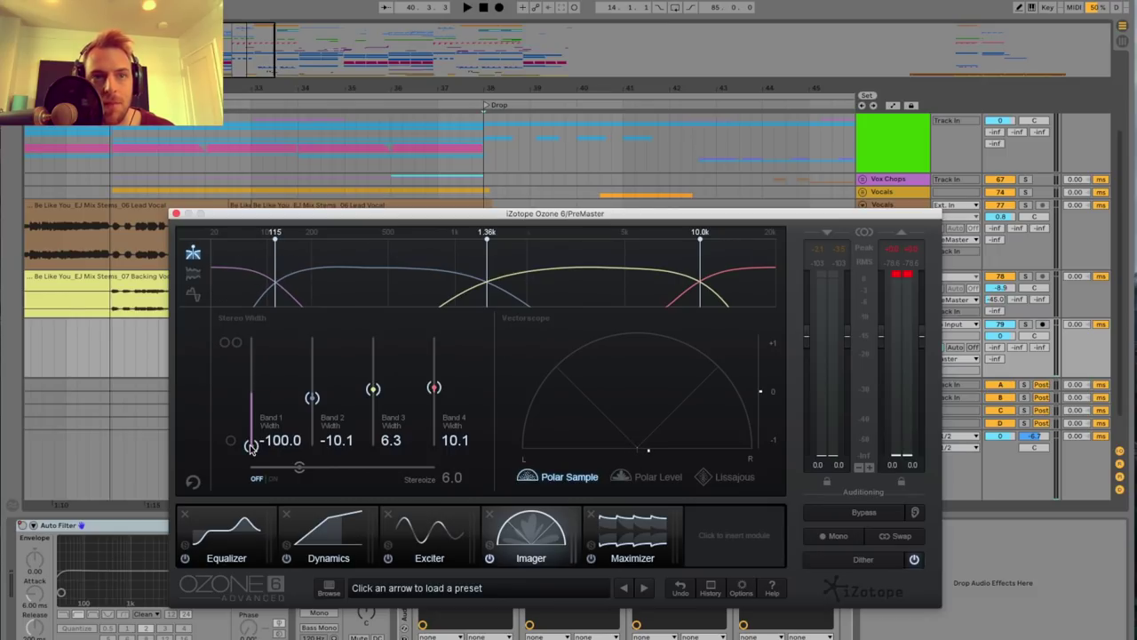
{"action": "left_click_drag", "start_coordinate": [347, 211], "coordinate": [341, 157]}
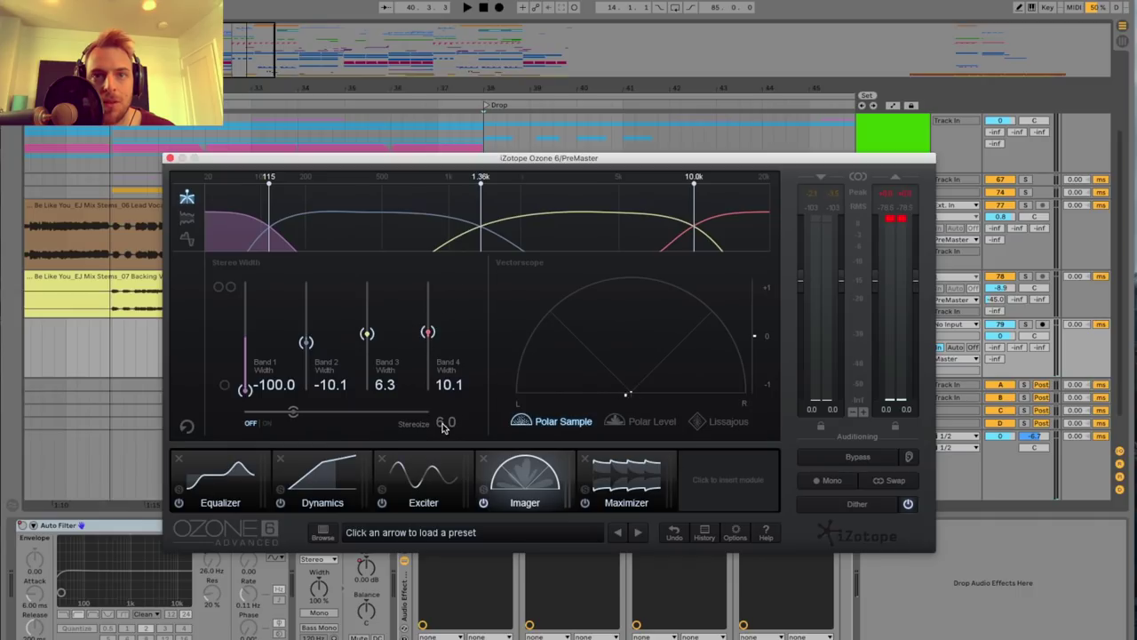
{"action": "left_click", "coordinate": [626, 472]}
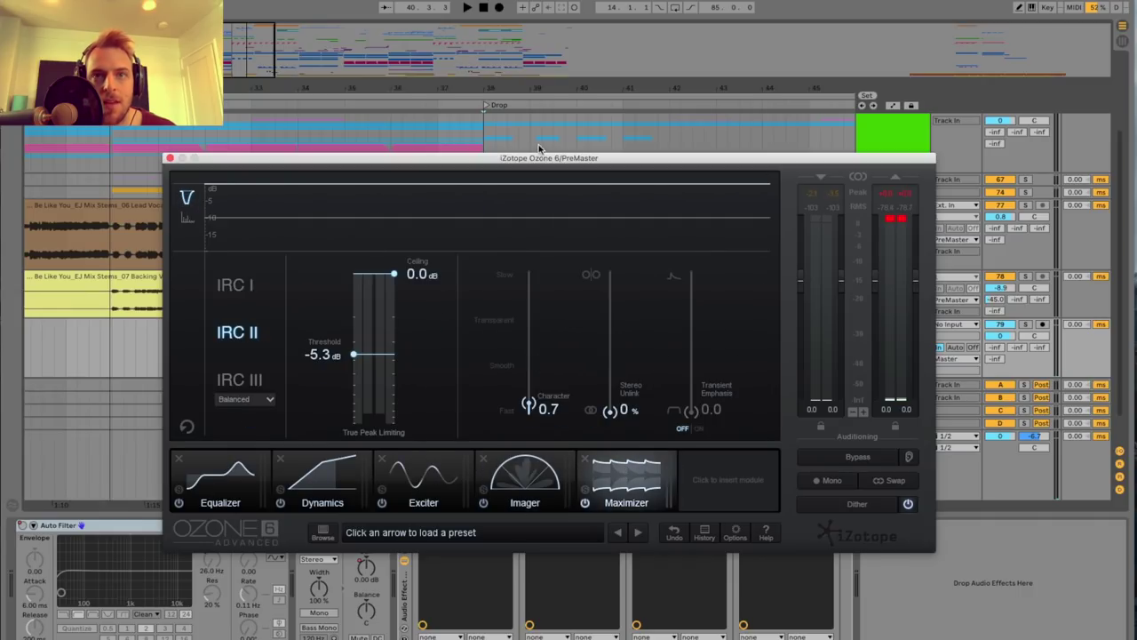
Play the Drop while watching Ozone's Maximizer limit the signal, and close the Ozone window.
{"action": "left_click_drag", "start_coordinate": [541, 158], "coordinate": [538, 128]}
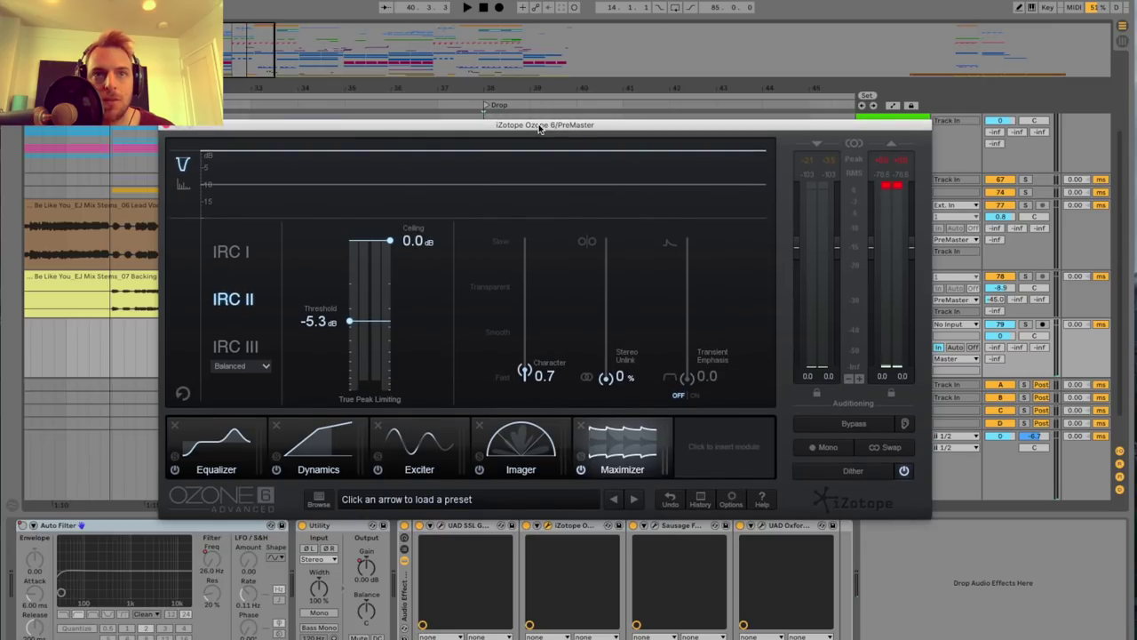
{"action": "left_click_drag", "start_coordinate": [540, 130], "coordinate": [538, 131]}
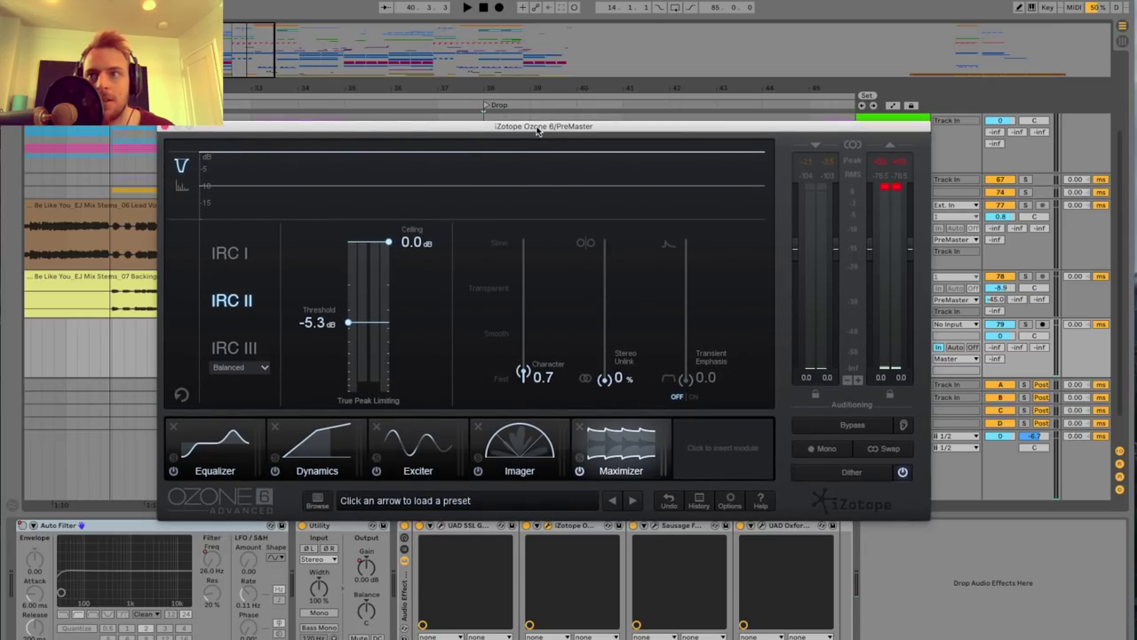
{"action": "key", "text": "space"}
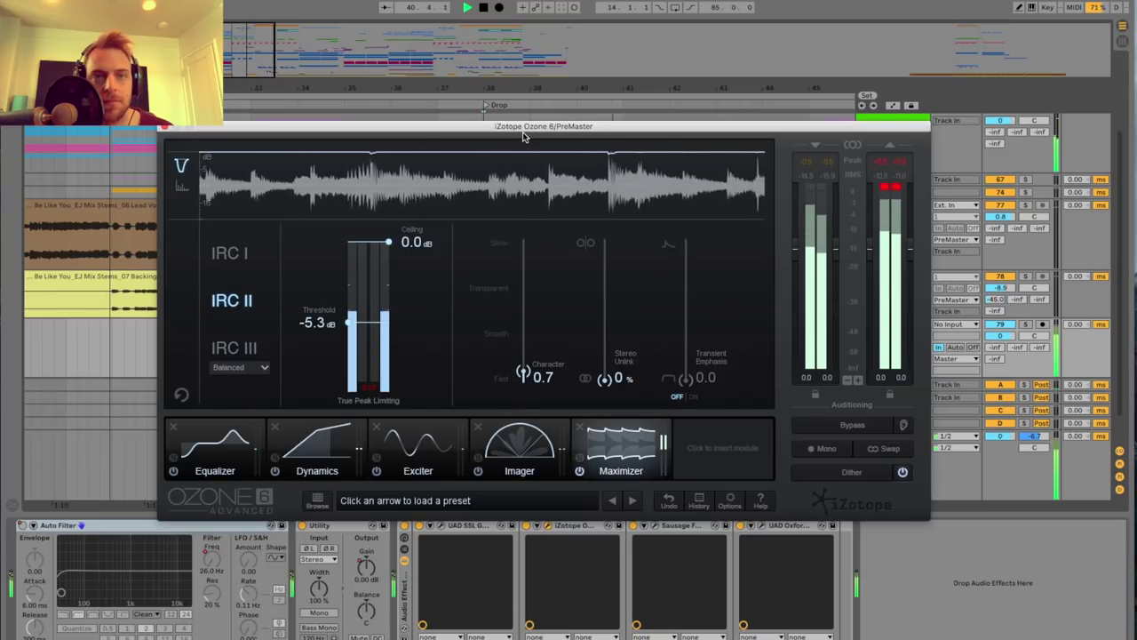
{"action": "key", "text": "space"}
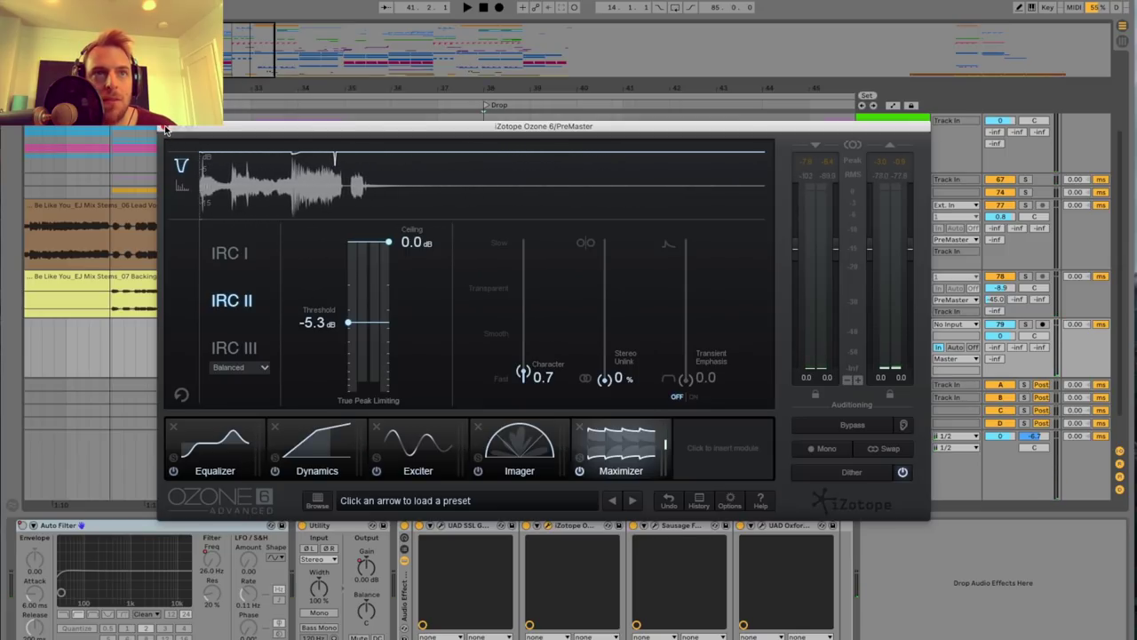
{"action": "left_click", "coordinate": [165, 130]}
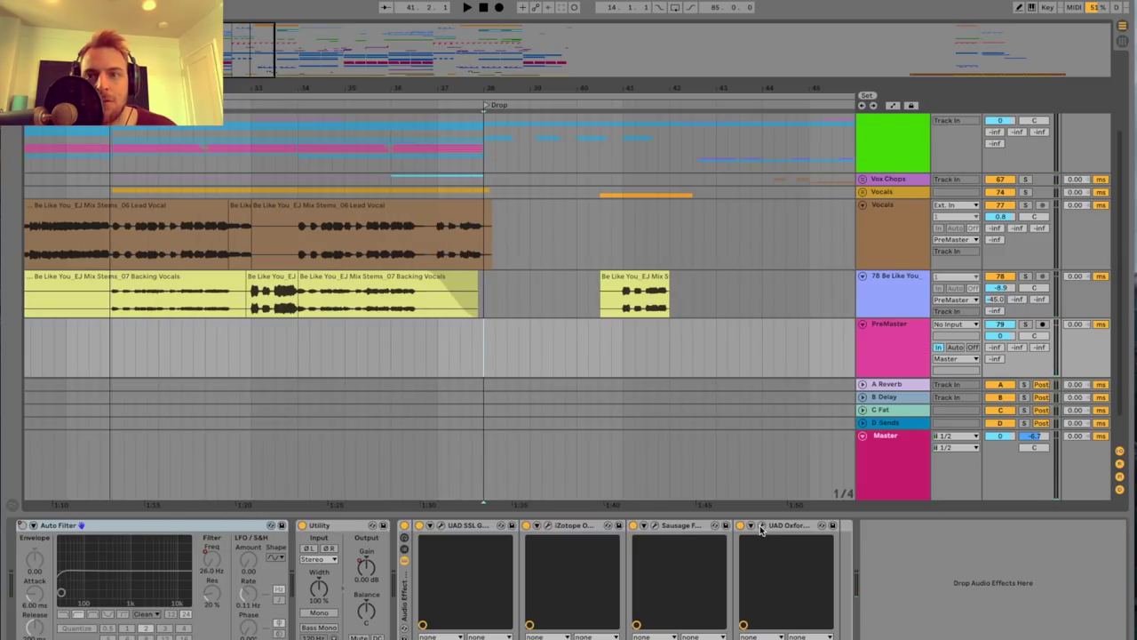
Examine the Oxford Limiter and Sausage Fattener settings on the PreMaster, closing each plugin window after viewing.
{"action": "left_click", "coordinate": [761, 527]}
{"action": "left_click_drag", "start_coordinate": [553, 231], "coordinate": [599, 166]}
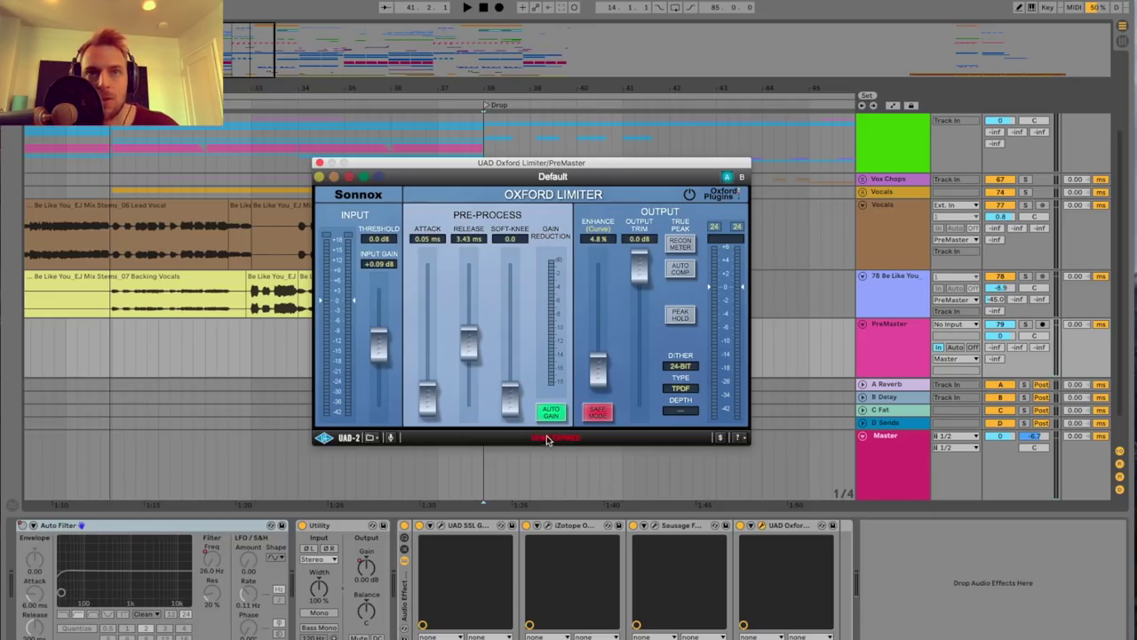
{"action": "left_click", "coordinate": [320, 163]}
{"action": "left_click", "coordinate": [655, 527]}
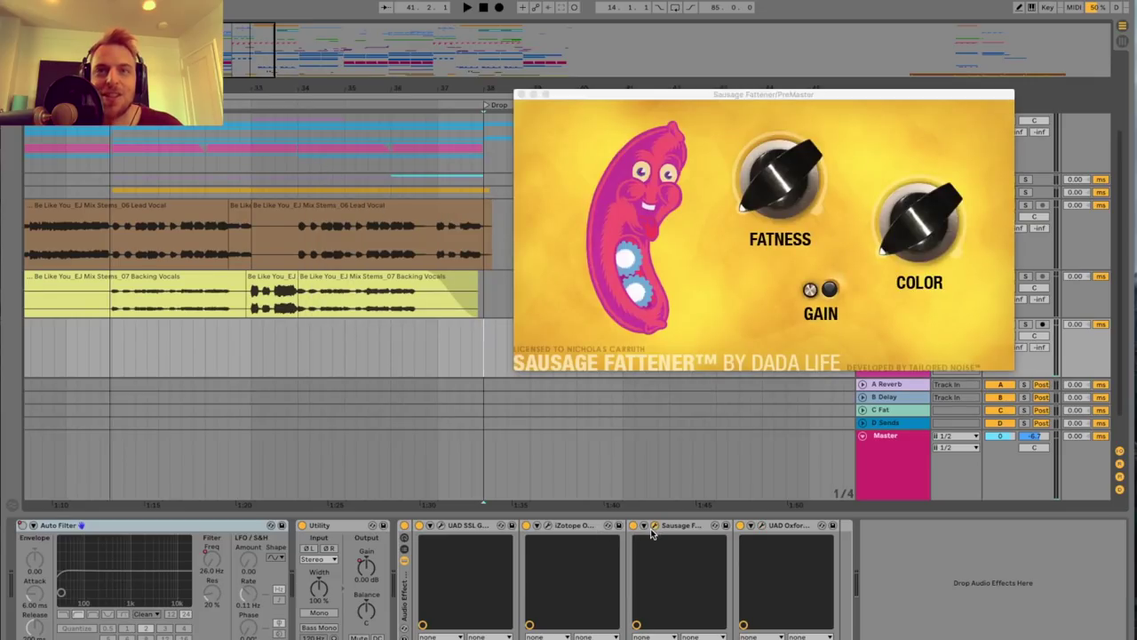
{"action": "left_click_drag", "start_coordinate": [768, 98], "coordinate": [750, 97]}
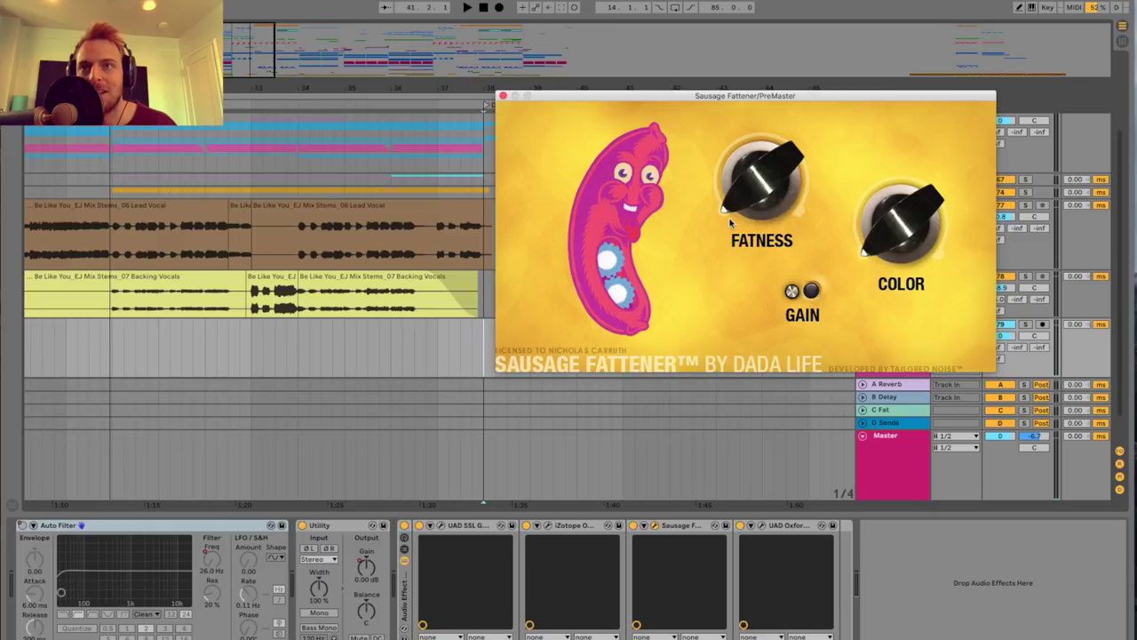
{"action": "left_click", "coordinate": [503, 95]}
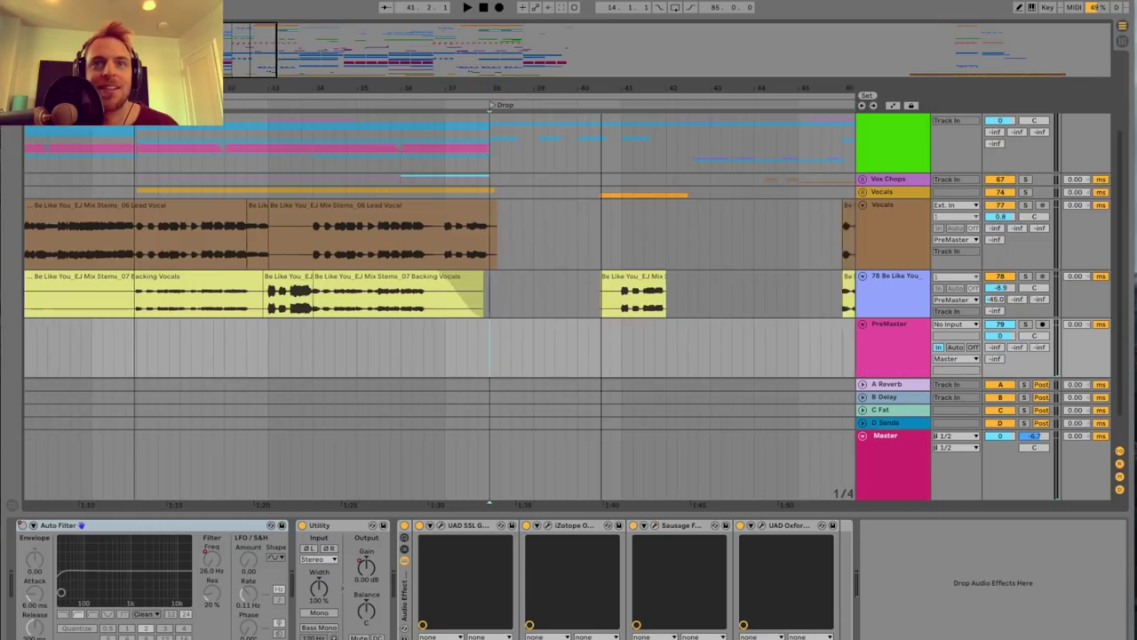
Unfold the SideChain group and its Drop Synths subgroup to show the LIU Sawsa tracks around the Drop.
{"action": "scroll", "coordinate": [599, 253], "scroll_direction": "down", "scroll_amount": 3}
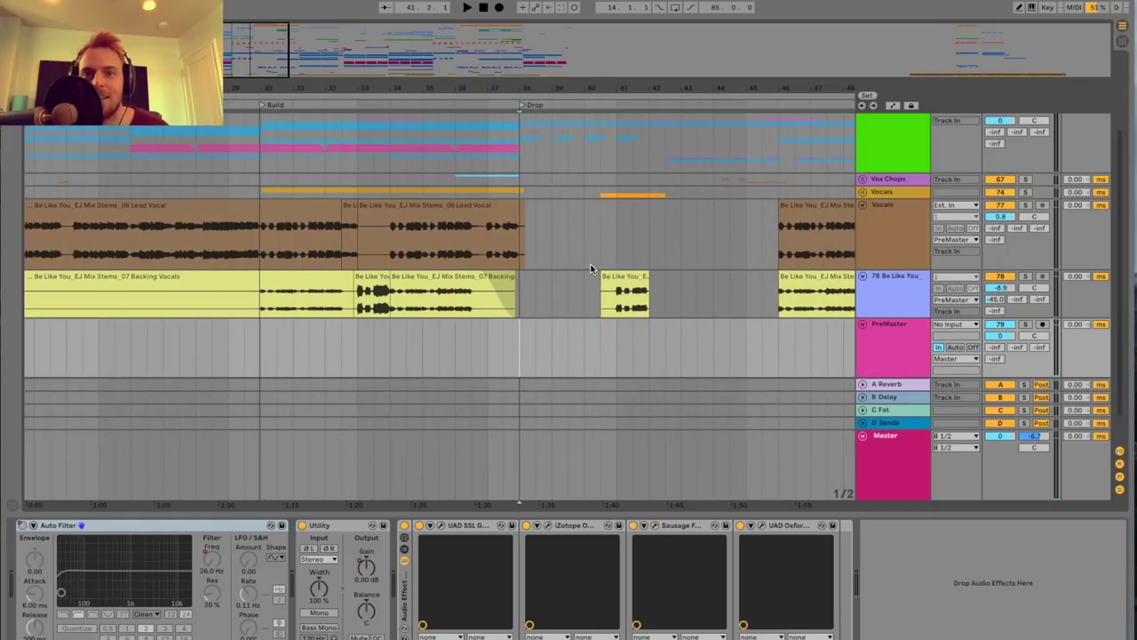
{"action": "scroll", "coordinate": [525, 358], "scroll_direction": "up", "scroll_amount": 3}
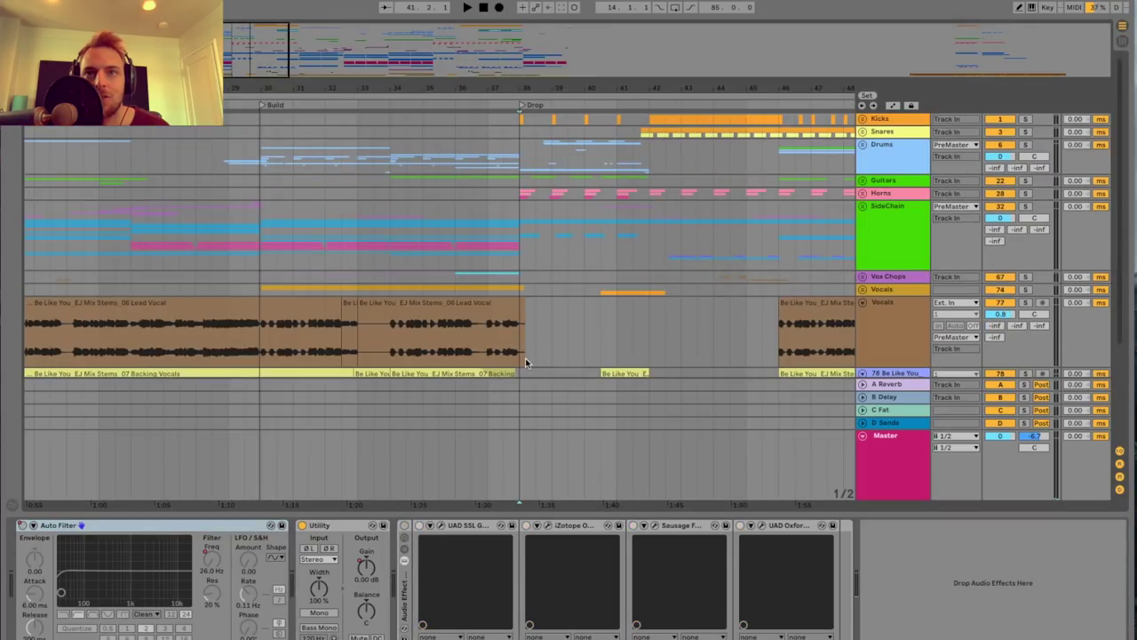
{"action": "left_click", "coordinate": [862, 207]}
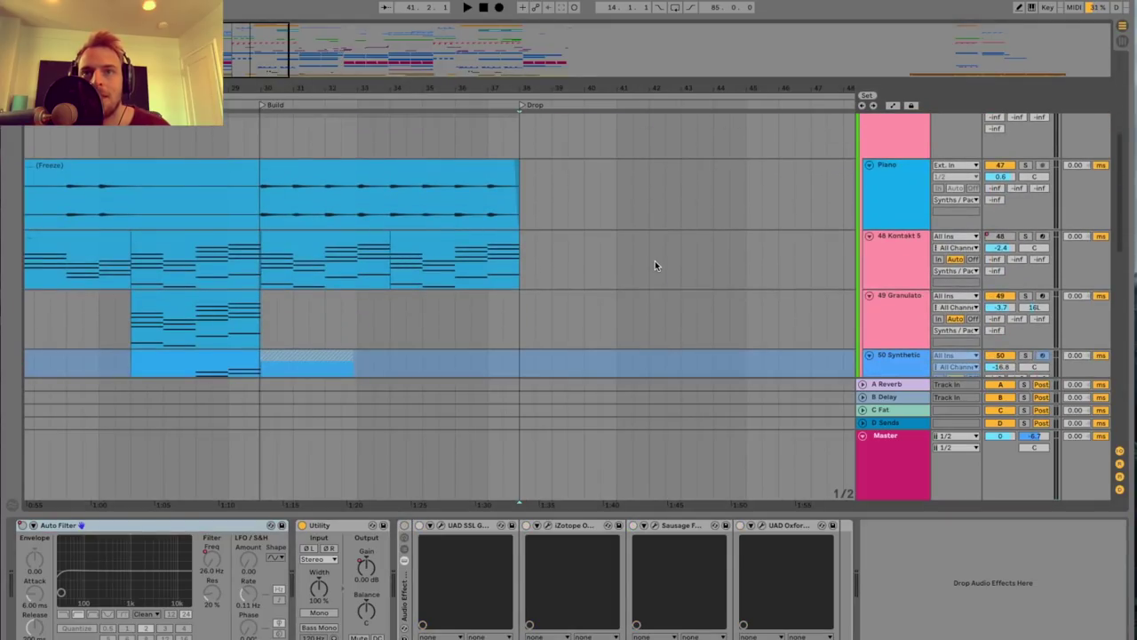
{"action": "left_click", "coordinate": [864, 325]}
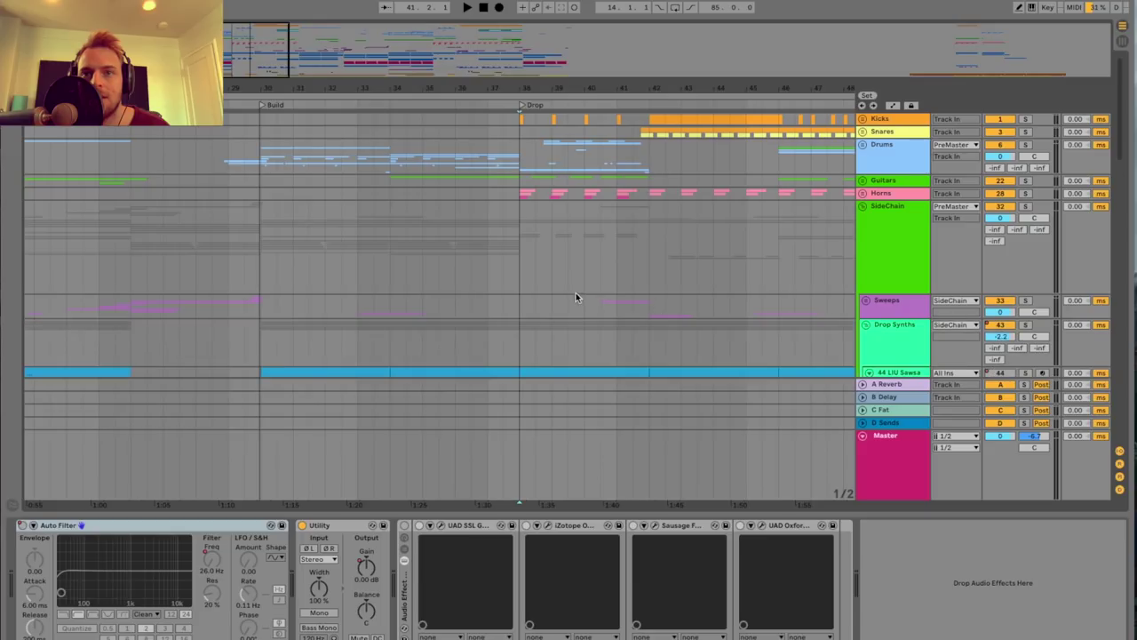
{"action": "scroll", "coordinate": [576, 292], "scroll_direction": "down", "scroll_amount": 3}
{"action": "left_click_drag", "start_coordinate": [283, 77], "coordinate": [282, 44]}
{"action": "scroll", "coordinate": [568, 266], "scroll_direction": "right", "scroll_amount": 3}
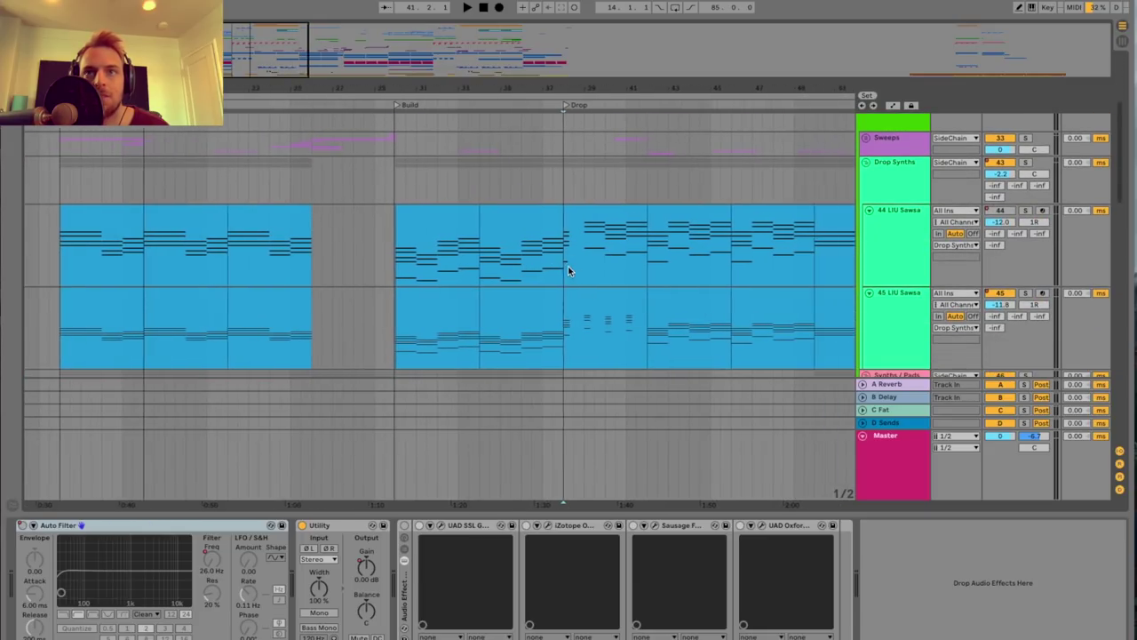
Play the Drop and solo the 52 Serum track in the Synths / Pads group to hear its part alone.
{"action": "left_click", "coordinate": [497, 273]}
{"action": "key", "text": "space"}
{"action": "scroll", "coordinate": [543, 283], "scroll_direction": "down", "scroll_amount": 10}
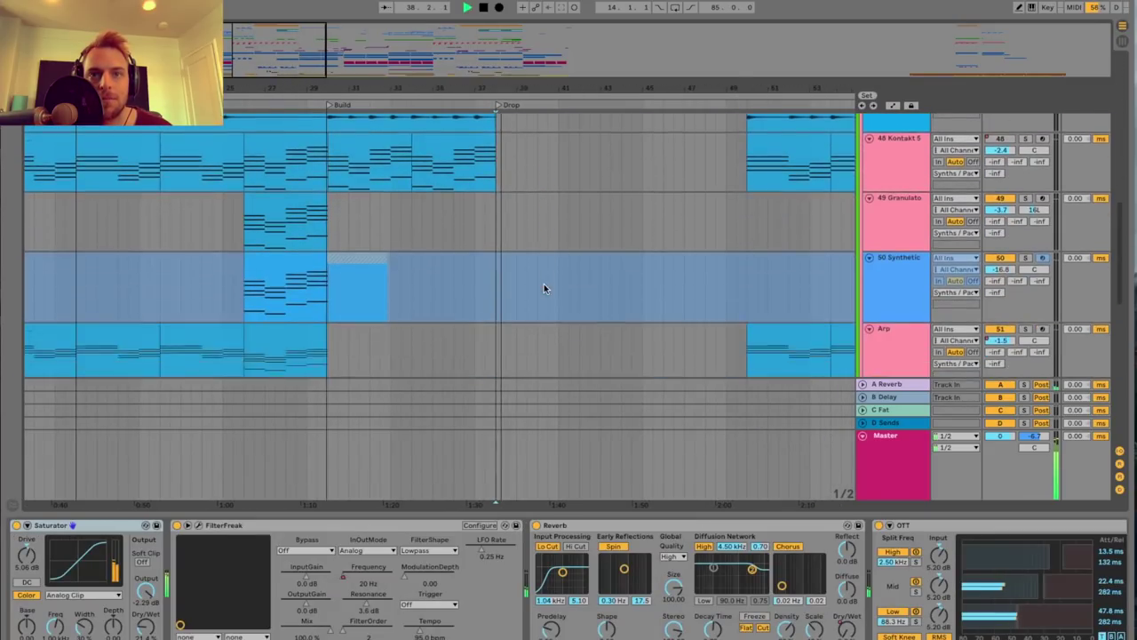
{"action": "scroll", "coordinate": [544, 287], "scroll_direction": "down", "scroll_amount": 2}
{"action": "left_click_drag", "start_coordinate": [282, 66], "coordinate": [281, 96]}
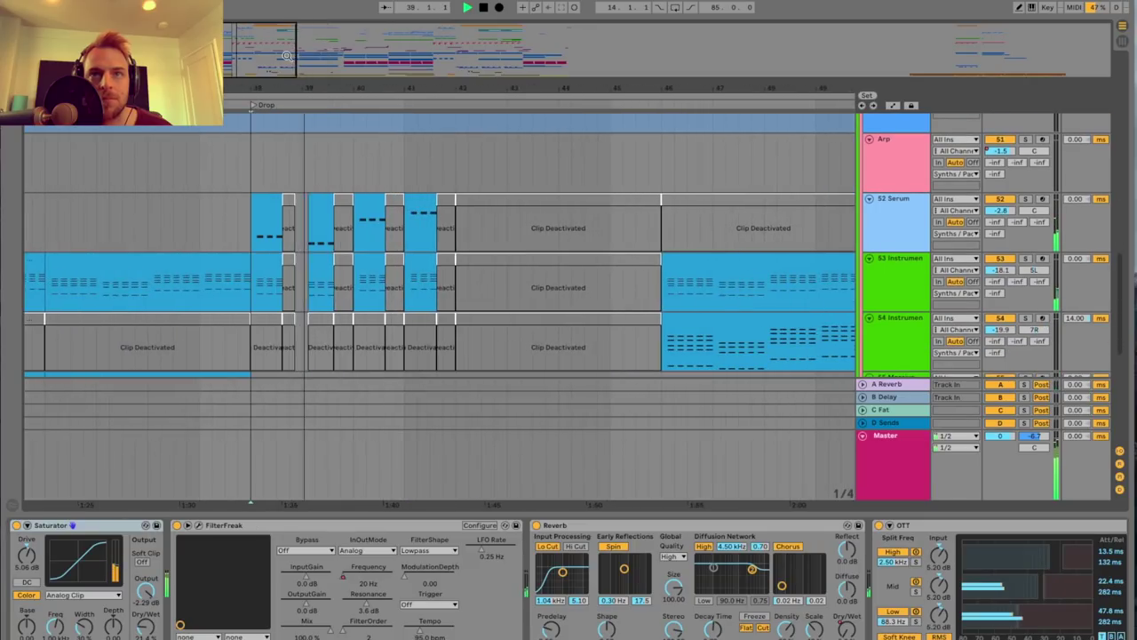
{"action": "left_click", "coordinate": [1026, 201]}
{"action": "left_click_drag", "start_coordinate": [269, 63], "coordinate": [269, 70]}
{"action": "scroll", "coordinate": [309, 181], "scroll_direction": "left", "scroll_amount": 3}
{"action": "left_click", "coordinate": [322, 224]}
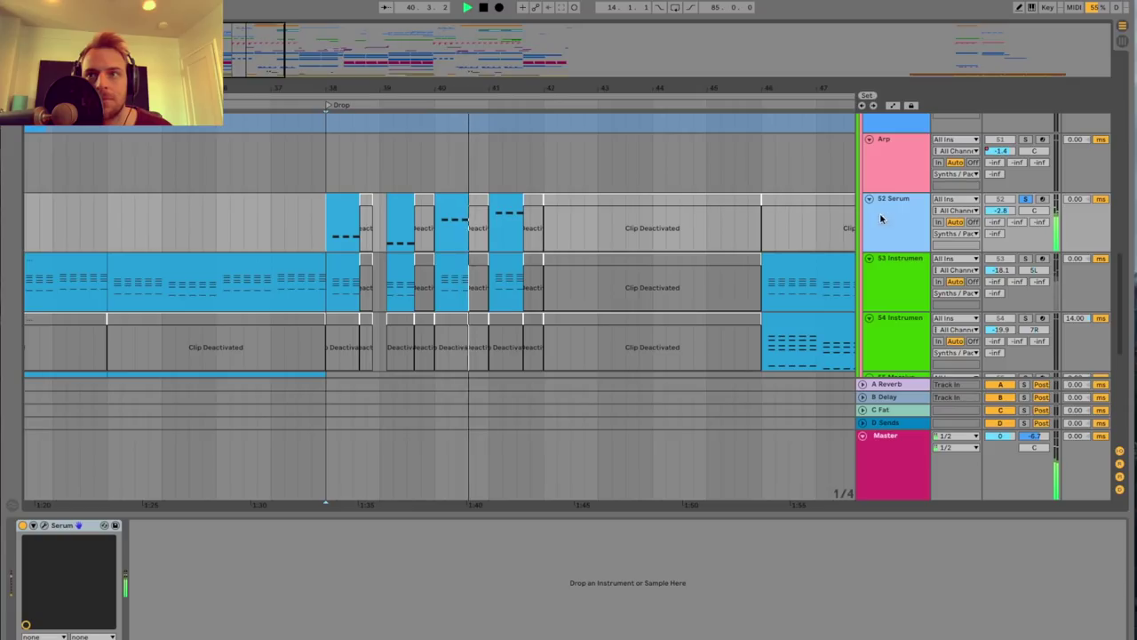
{"action": "key", "text": "space"}
Examine the PLUCK - Offset patch in track 52's Serum synth, and replay its soloed part at the Drop.
{"action": "left_click", "coordinate": [890, 215]}
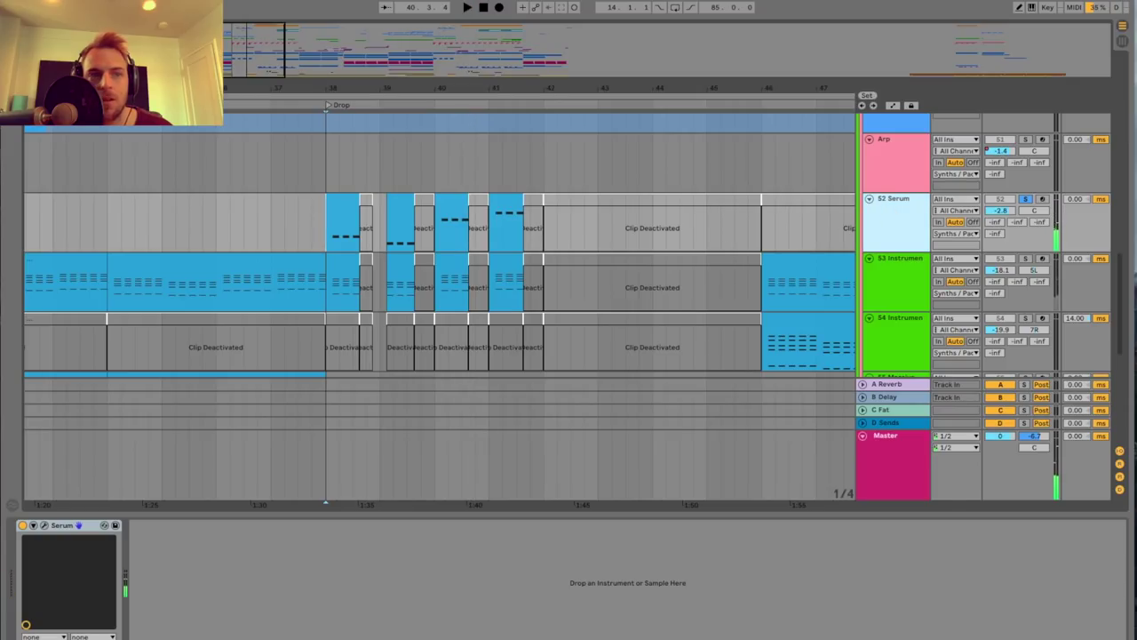
{"action": "left_click", "coordinate": [44, 526]}
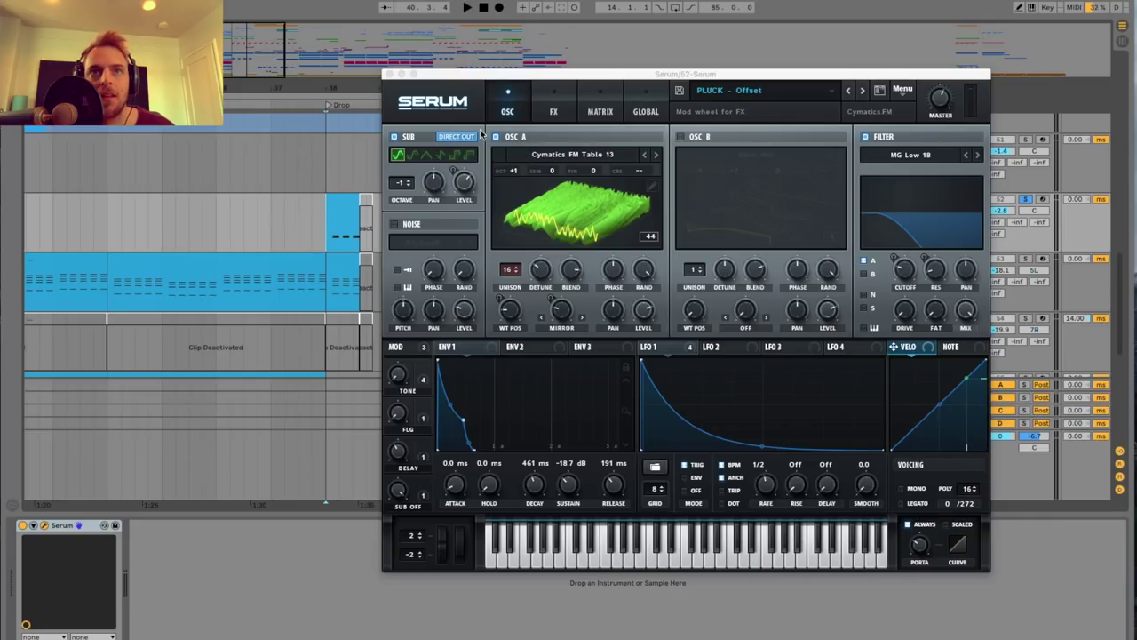
{"action": "left_click", "coordinate": [388, 74]}
{"action": "key", "text": "space"}
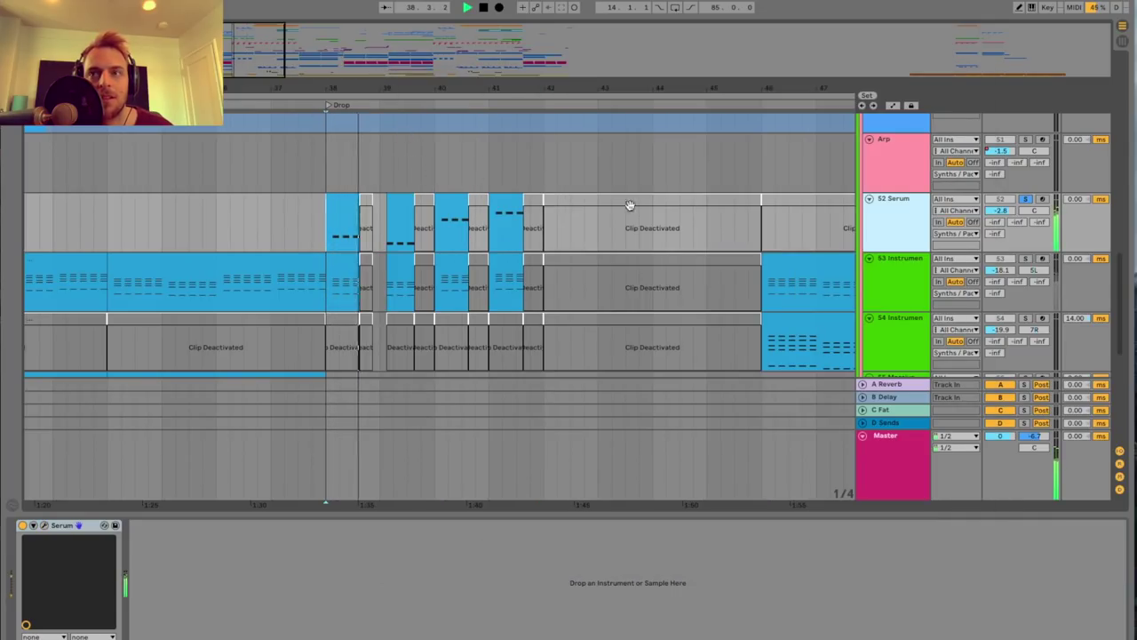
{"action": "key", "text": "space"}
Play the Drop with tracks 52 and 53 soloed together, and clear the solos to hear the full mix.
{"action": "left_click", "coordinate": [1027, 258]}
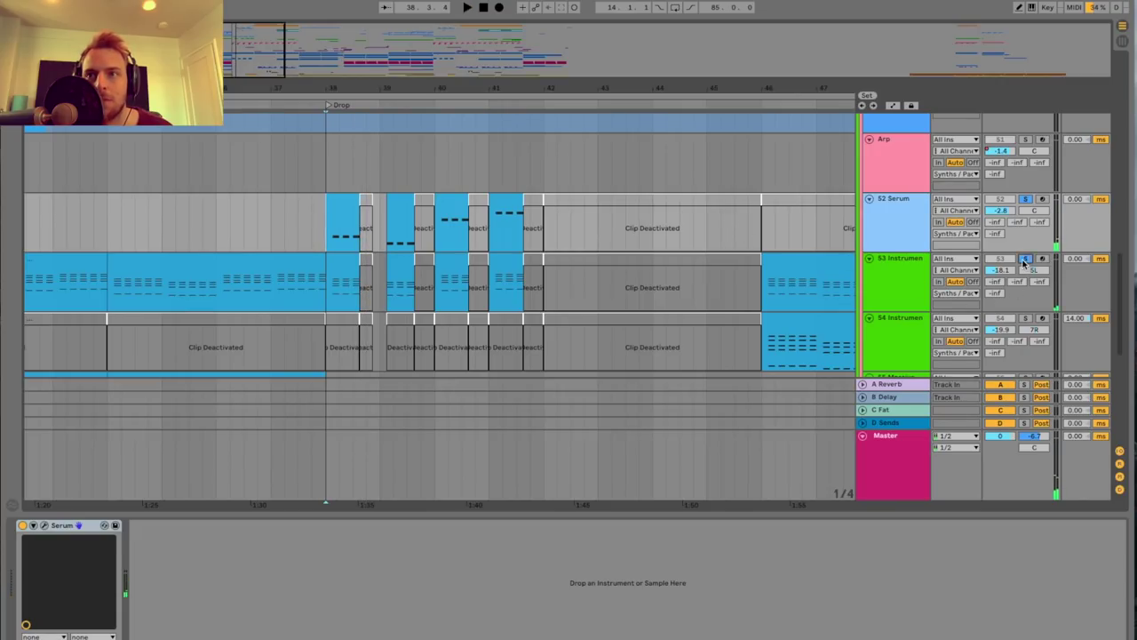
{"action": "key", "text": "space"}
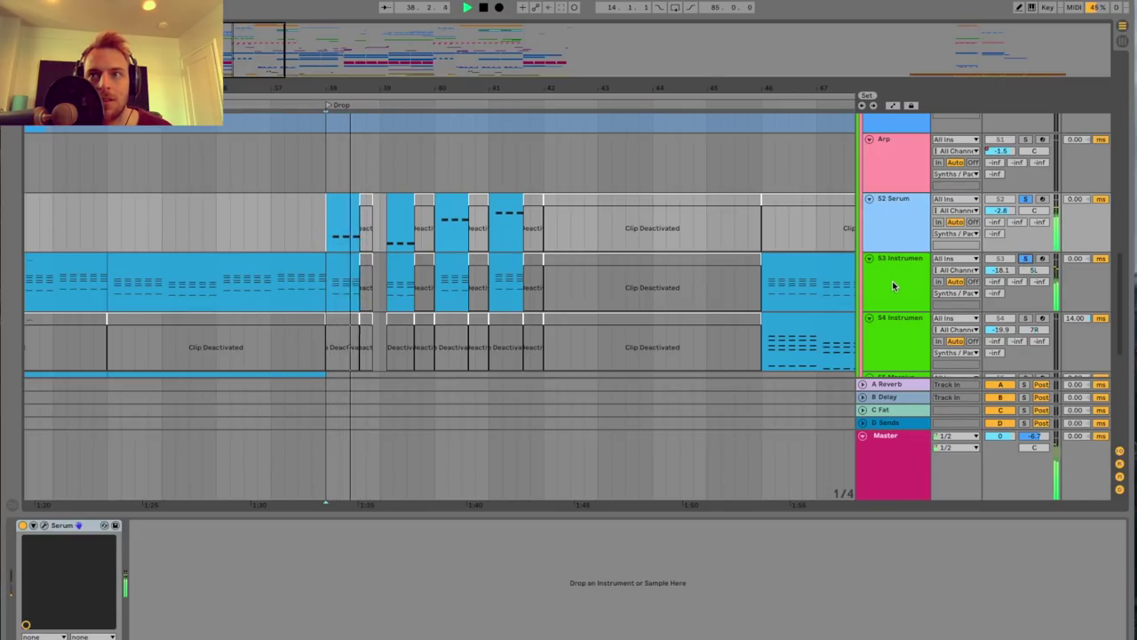
{"action": "left_click", "coordinate": [1026, 259]}
{"action": "left_click_drag", "start_coordinate": [330, 86], "coordinate": [493, 59]}
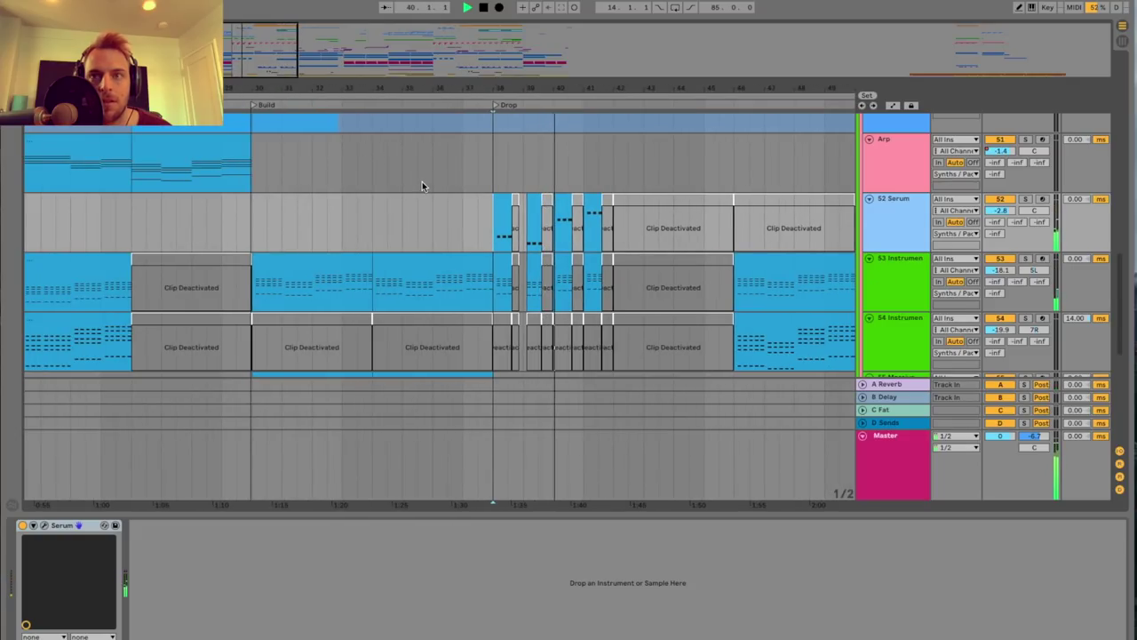
{"action": "left_click_drag", "start_coordinate": [269, 76], "coordinate": [269, 73]}
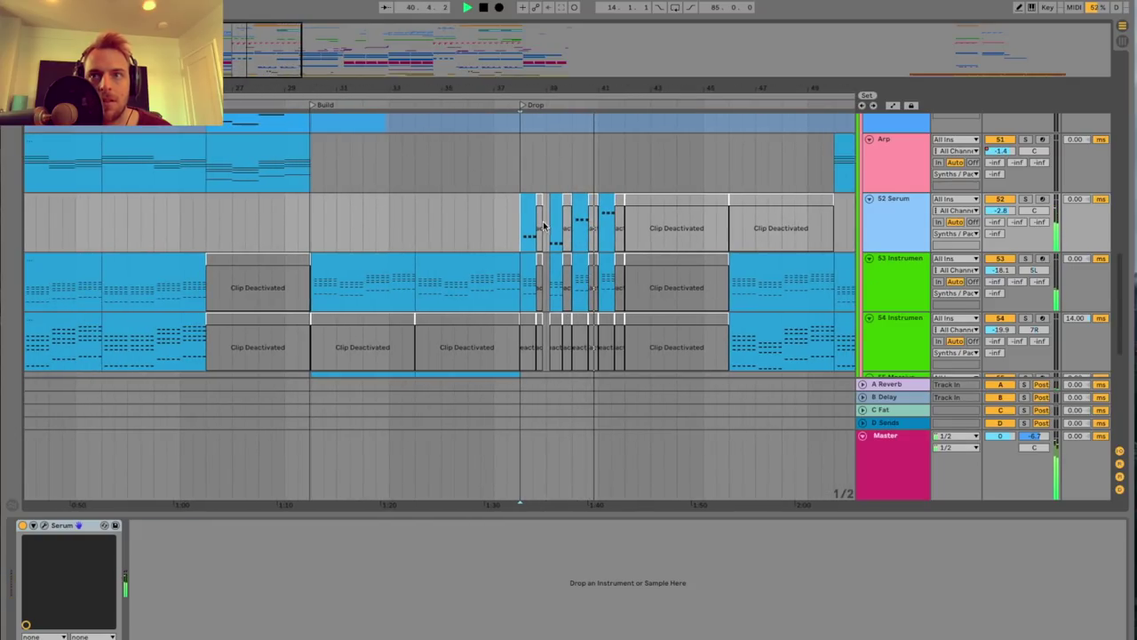
{"action": "key", "text": "space"}
Return to the Drop Synths group and show its effects chain.
{"action": "left_click_drag", "start_coordinate": [462, 88], "coordinate": [507, 83]}
{"action": "scroll", "coordinate": [535, 210], "scroll_direction": "up", "scroll_amount": 4}
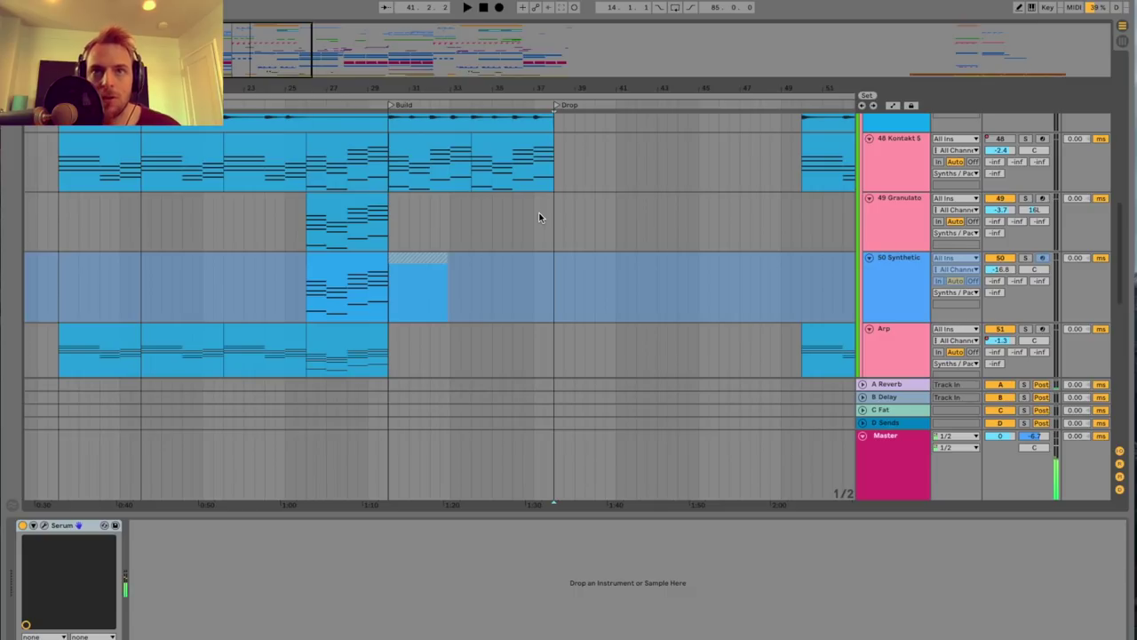
{"action": "scroll", "coordinate": [538, 216], "scroll_direction": "up", "scroll_amount": 3}
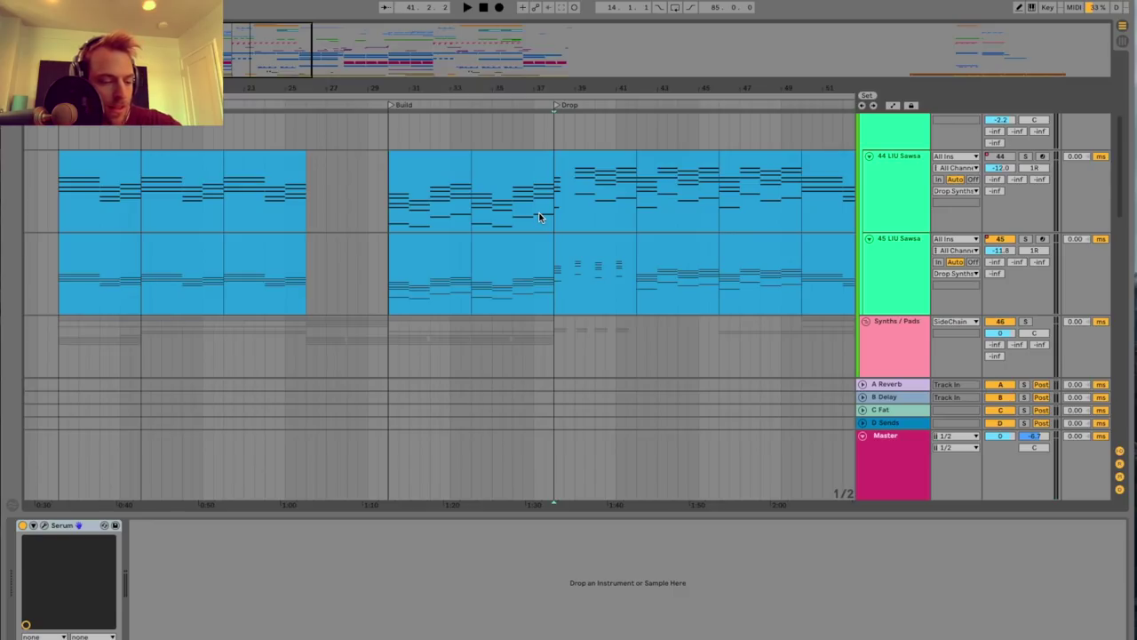
{"action": "left_click_drag", "start_coordinate": [289, 71], "coordinate": [271, 67]}
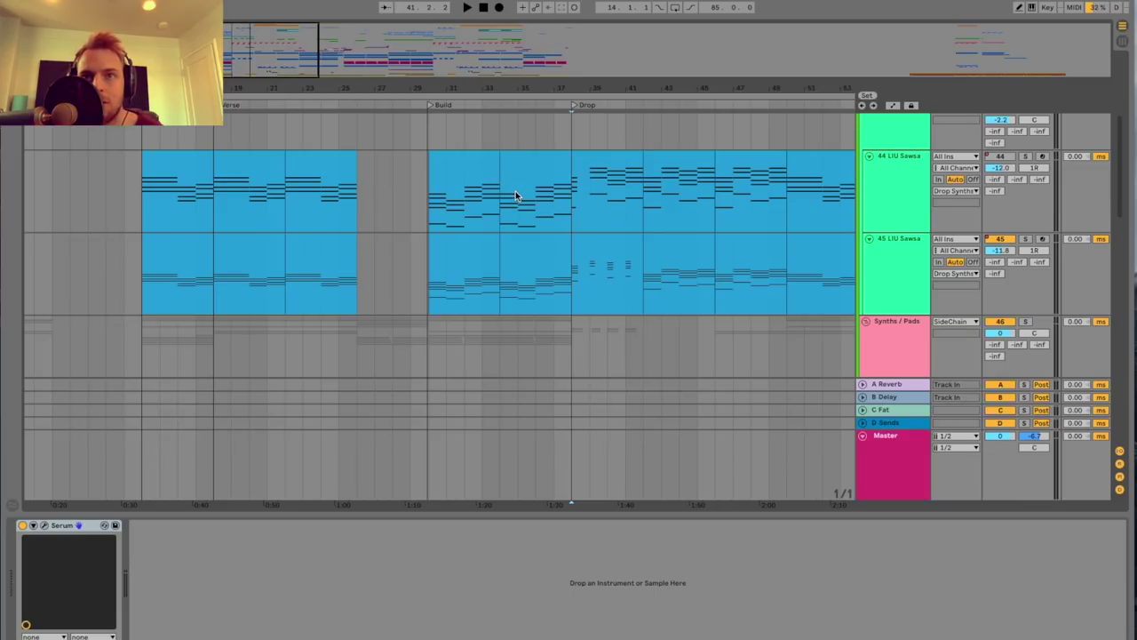
{"action": "scroll", "coordinate": [515, 196], "scroll_direction": "up", "scroll_amount": 3}
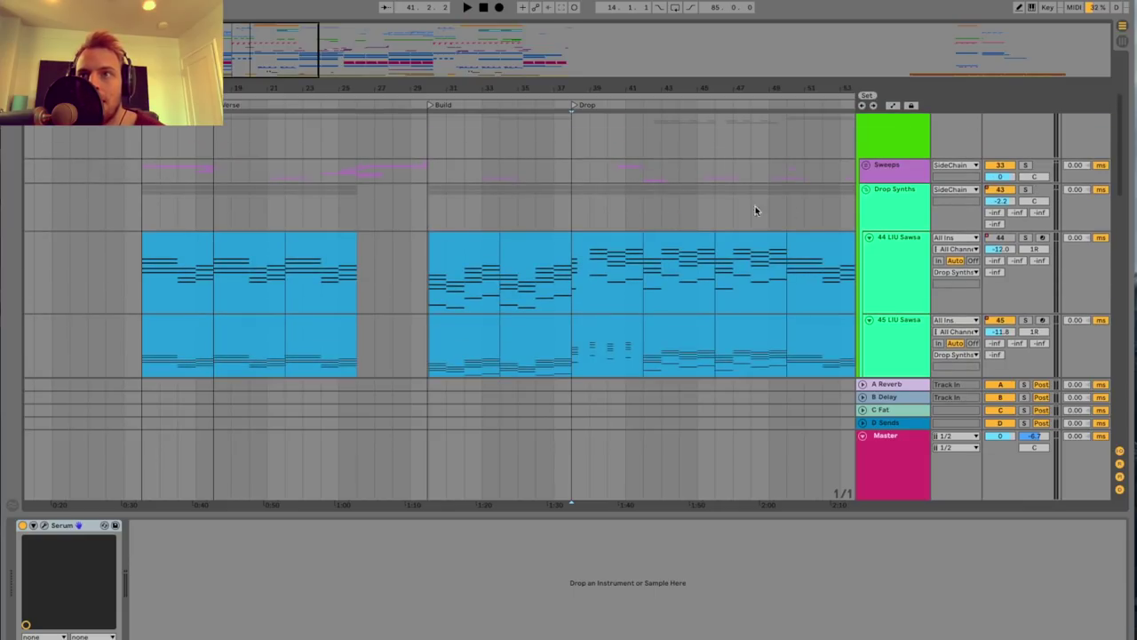
{"action": "left_click", "coordinate": [894, 200]}
{"action": "scroll", "coordinate": [775, 216], "scroll_direction": "up", "scroll_amount": 1}
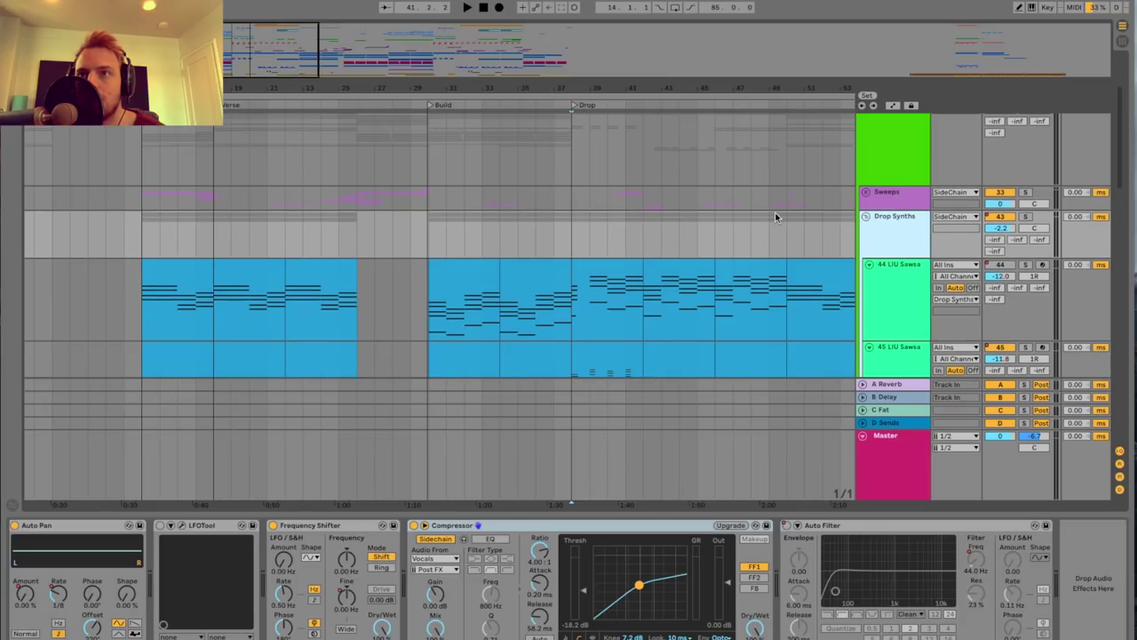
Fold the SideChain group and look over the wider arrangement down to the vocal and PreMaster tracks.
{"action": "scroll", "coordinate": [775, 216], "scroll_direction": "up", "scroll_amount": 5}
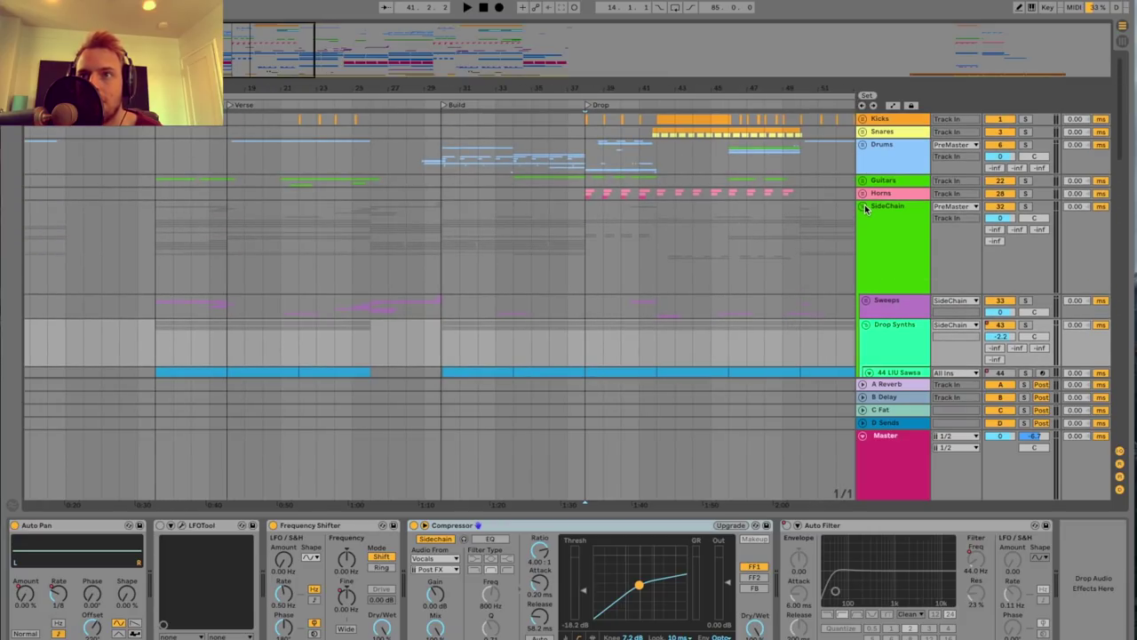
{"action": "left_click", "coordinate": [860, 212]}
{"action": "left_click_drag", "start_coordinate": [252, 50], "coordinate": [305, 55]}
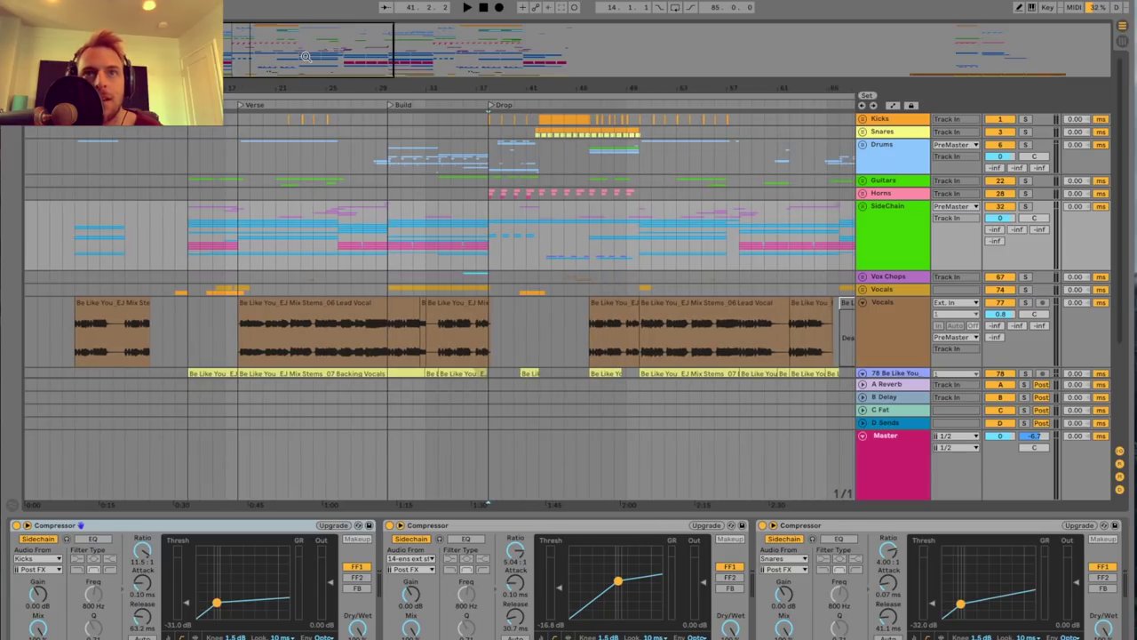
{"action": "scroll", "coordinate": [573, 195], "scroll_direction": "down", "scroll_amount": 4}
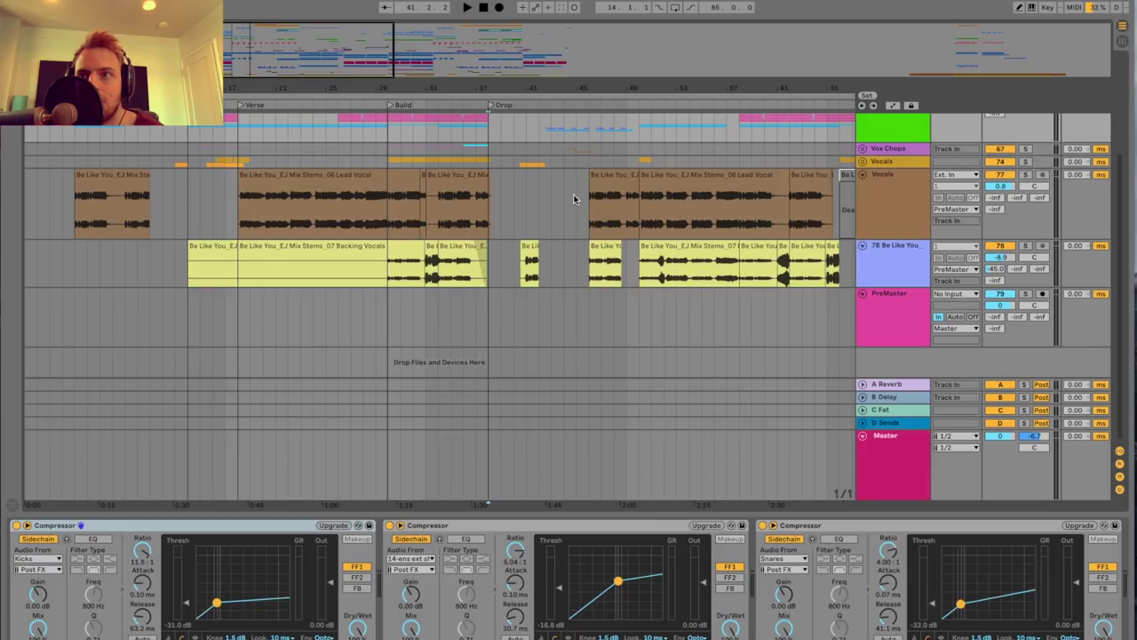
{"action": "left_click_drag", "start_coordinate": [300, 63], "coordinate": [320, 63]}
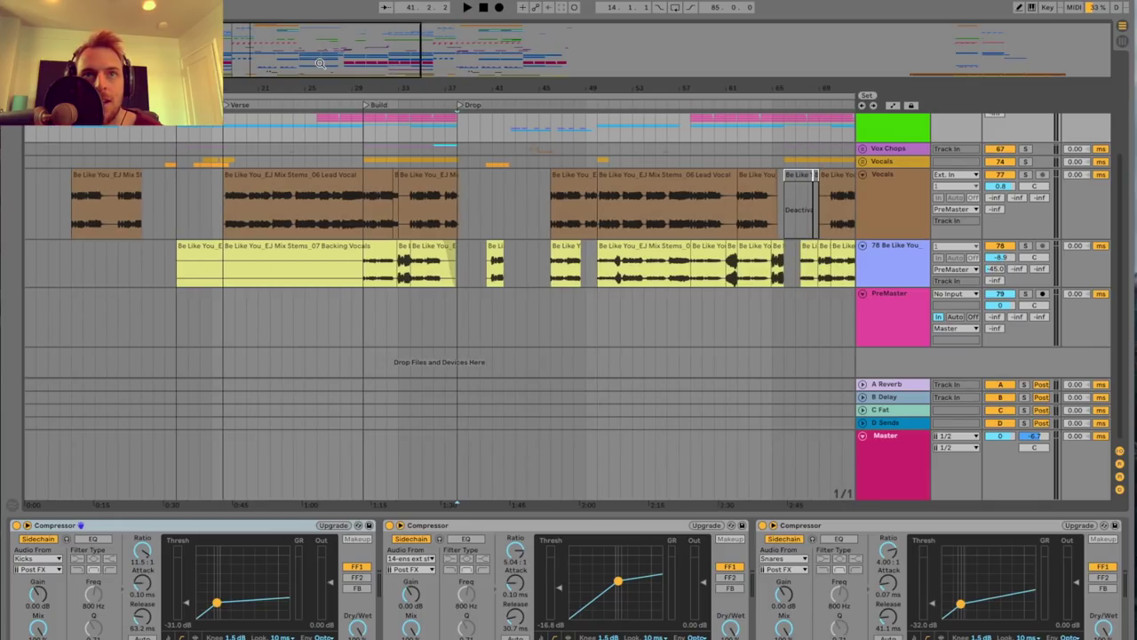